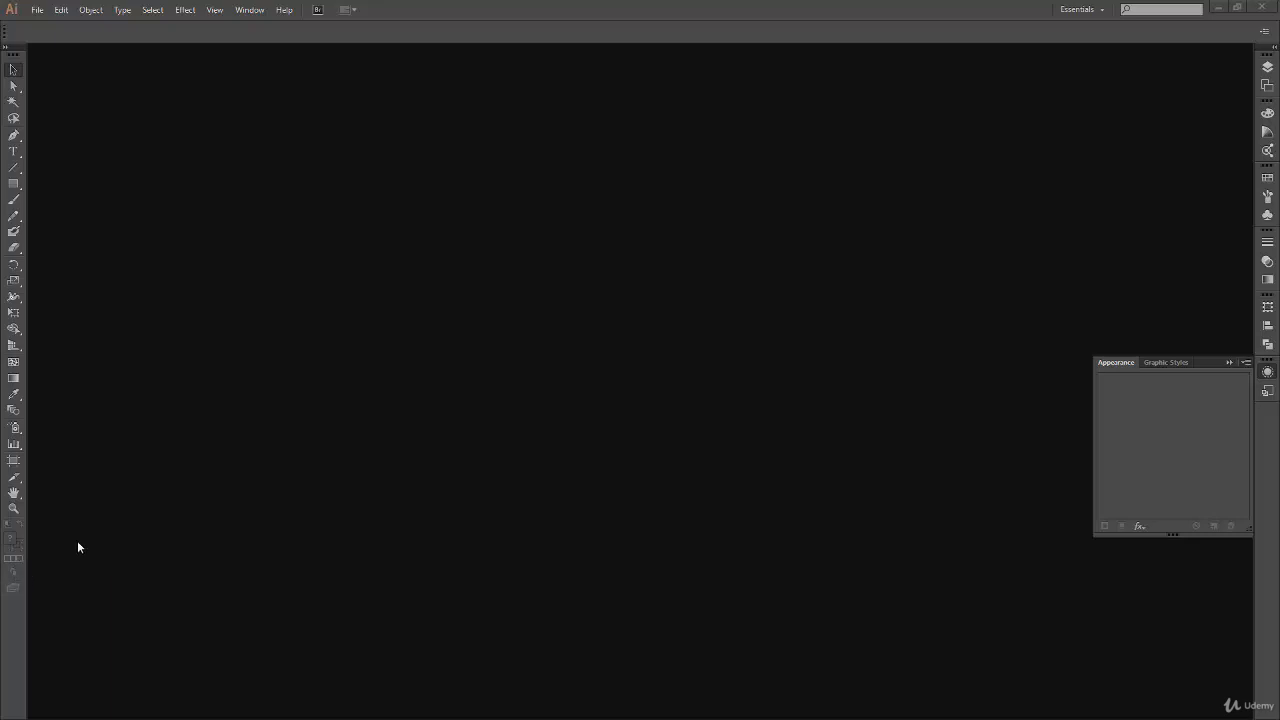
- Create a 1920 x 1080 px RGB document with one artboard and collapse the Appearance panel
{"action": "left_click", "coordinate": [36, 10]}
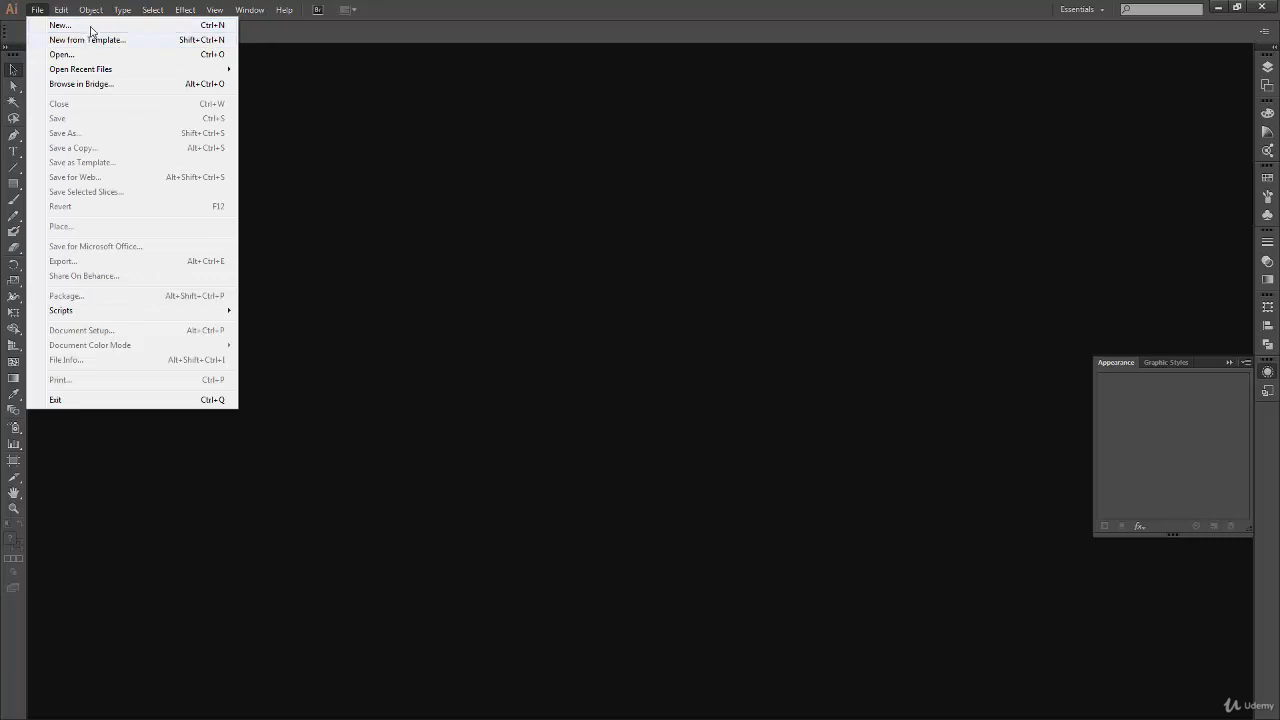
{"action": "left_click", "coordinate": [55, 27]}
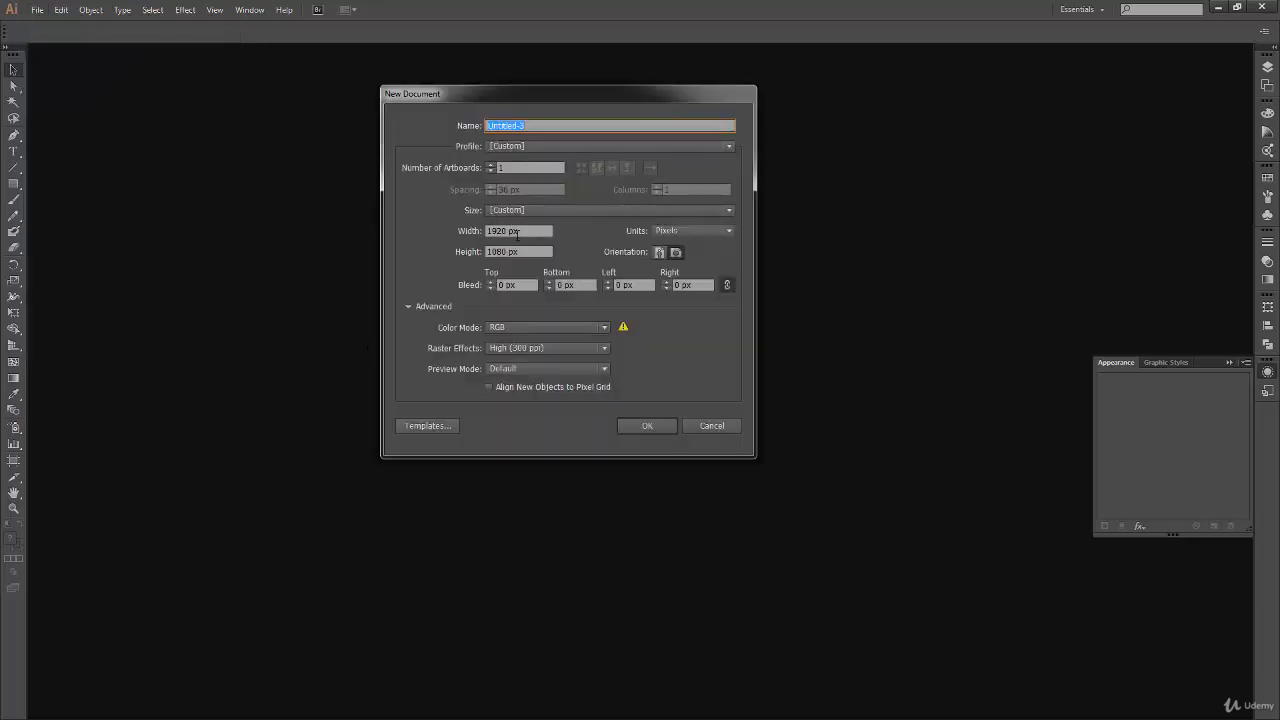
{"action": "left_click", "coordinate": [655, 426]}
{"action": "left_click", "coordinate": [1229, 363]}
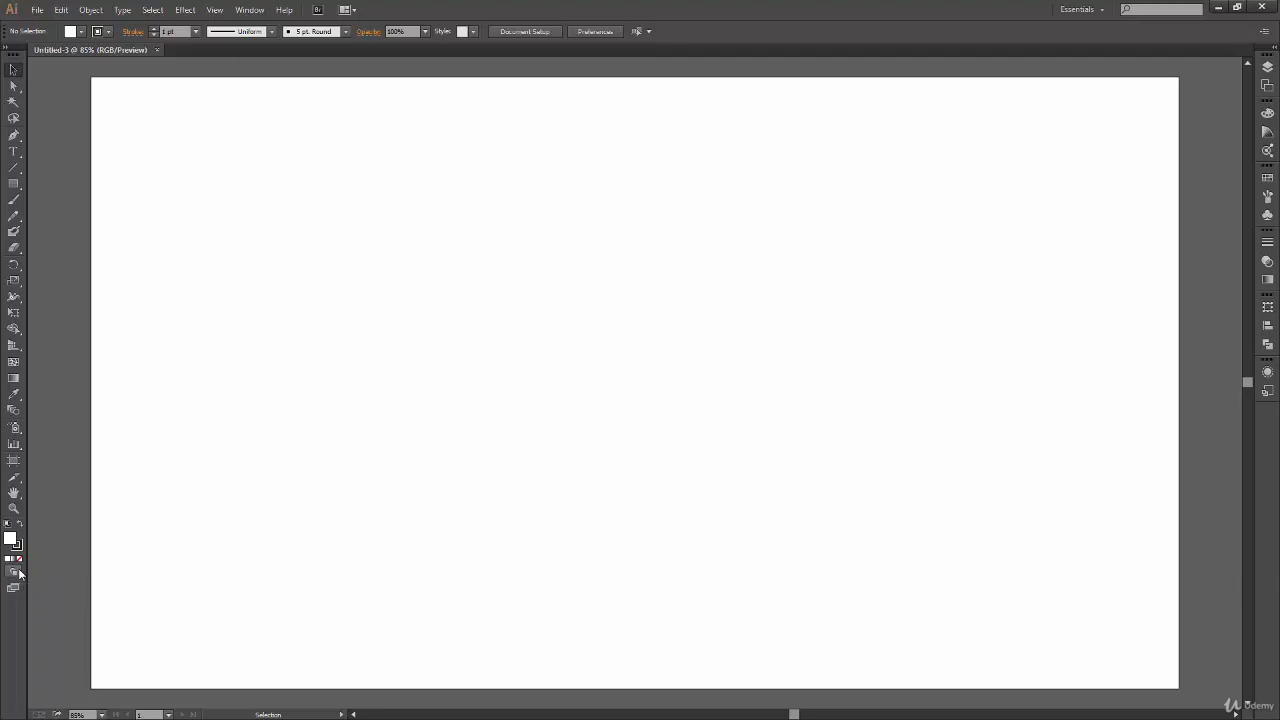
- Draw a rectangle about 326 x 282 px in the upper-left area of the artboard
{"action": "left_click", "coordinate": [13, 184]}
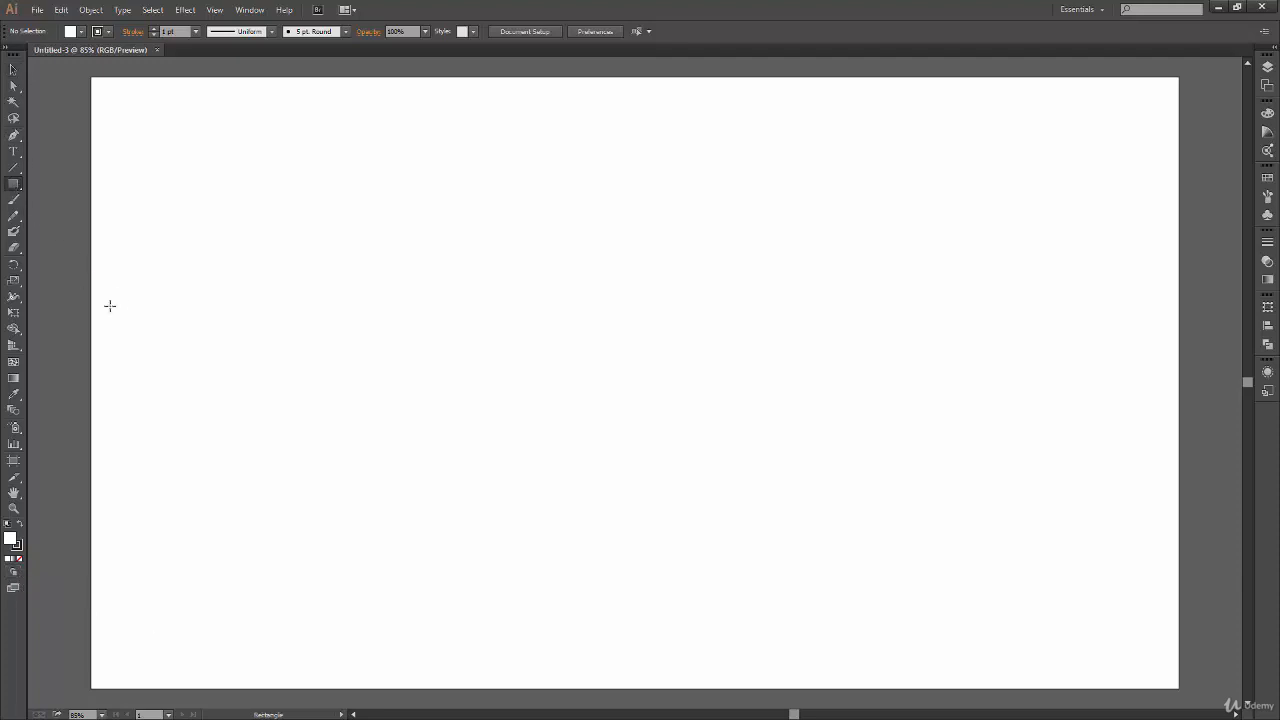
{"action": "left_click_drag", "start_coordinate": [285, 205], "coordinate": [470, 364]}
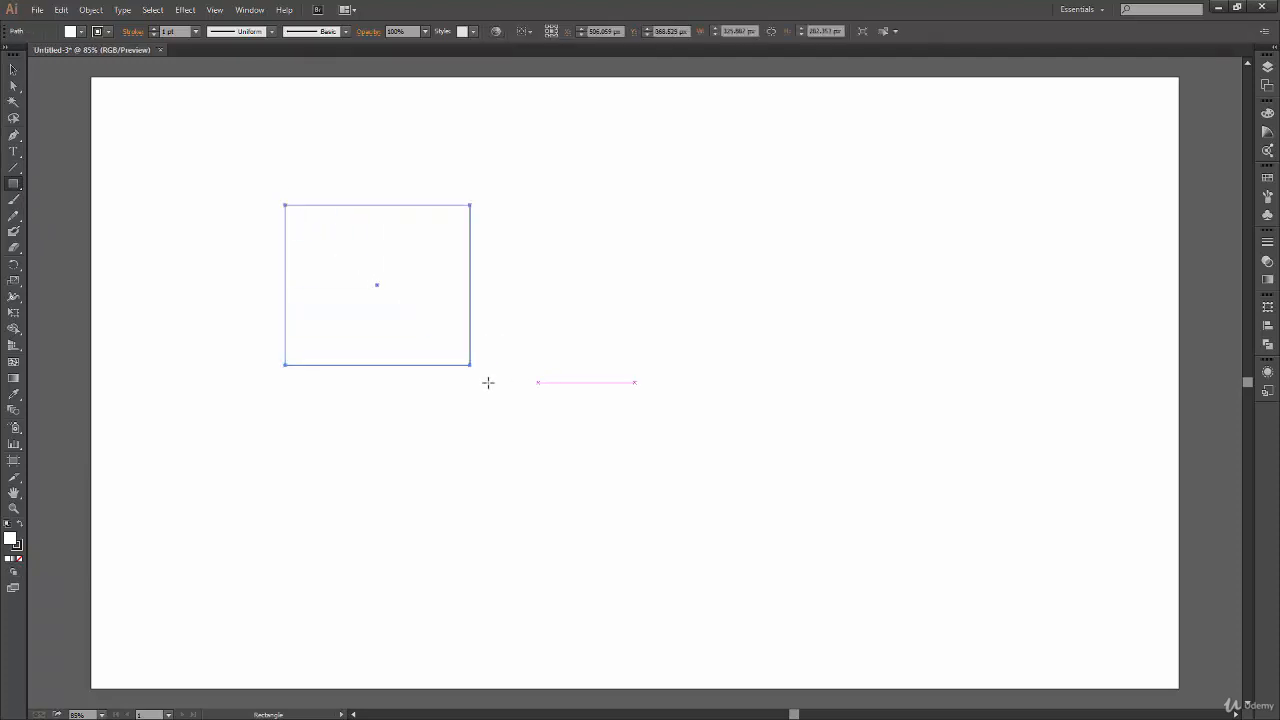
{"action": "left_click", "coordinate": [13, 69]}
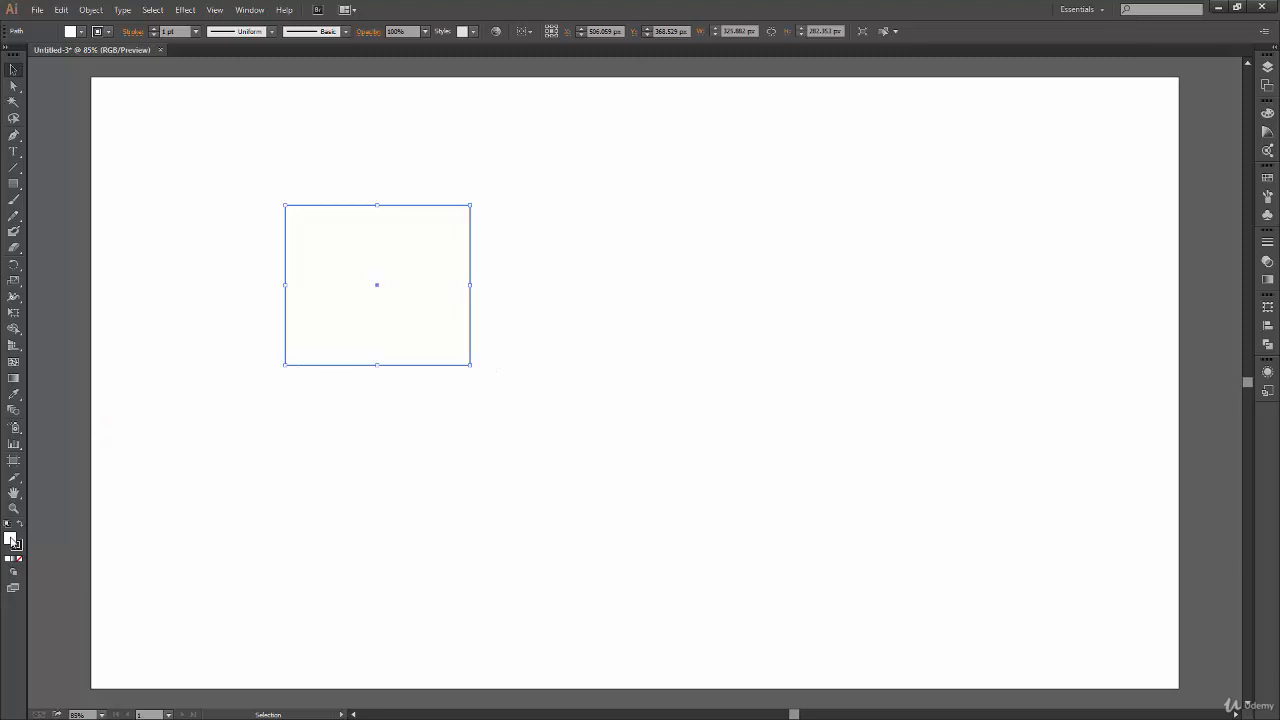
- Fill the rectangle with pure red (ff0000)
{"action": "double_click", "coordinate": [14, 542]}
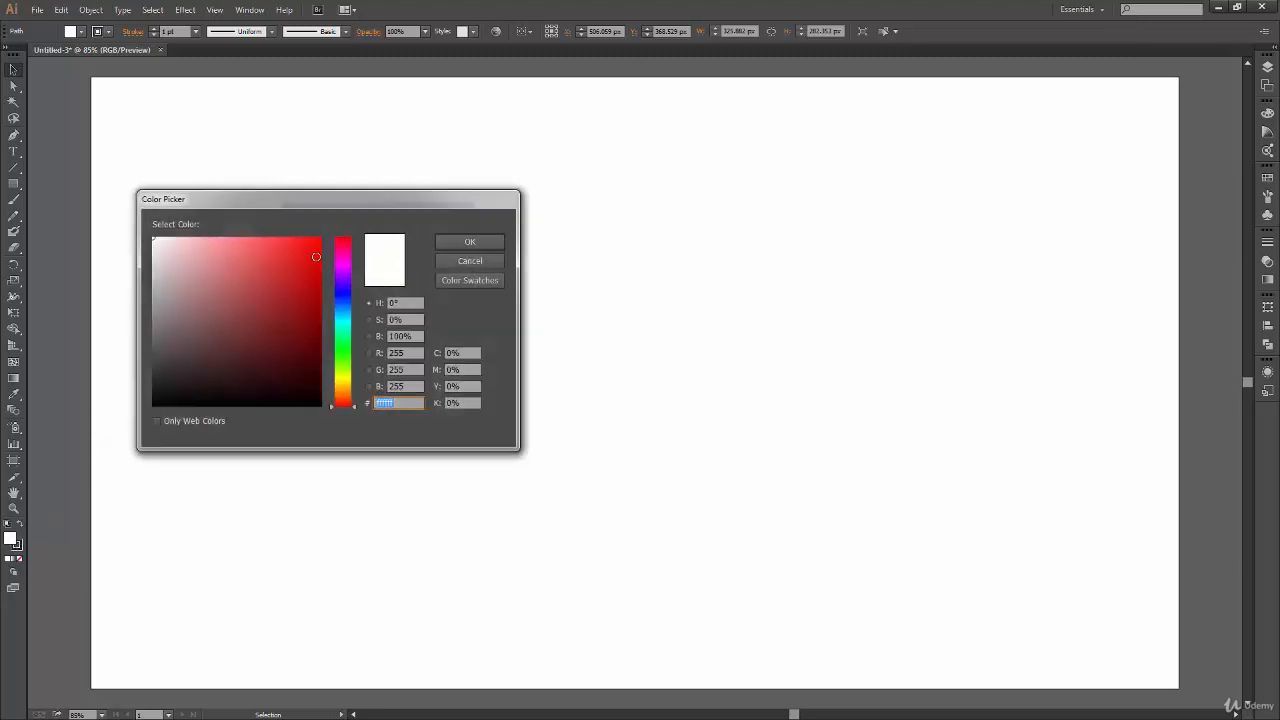
{"action": "left_click", "coordinate": [321, 238]}
{"action": "left_click", "coordinate": [445, 241]}
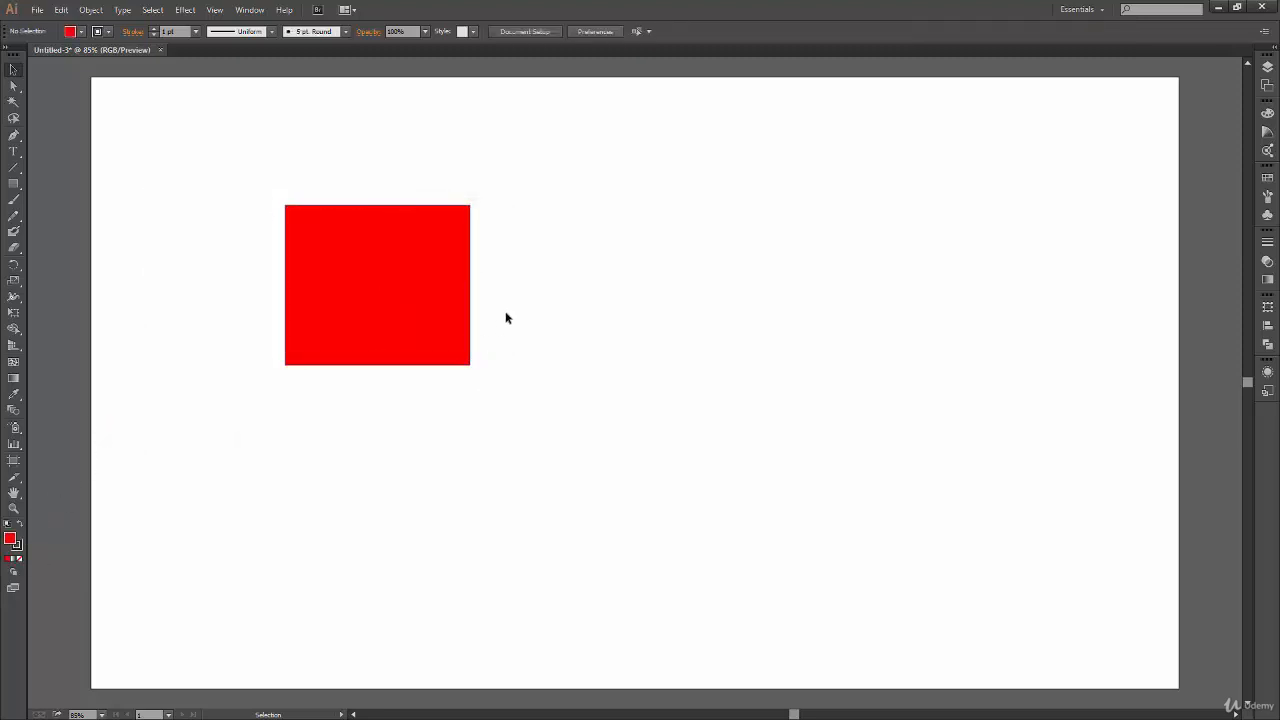
- Set the rectangle's fill to light pink (ff8383) and reselect the shape
{"action": "double_click", "coordinate": [12, 542]}
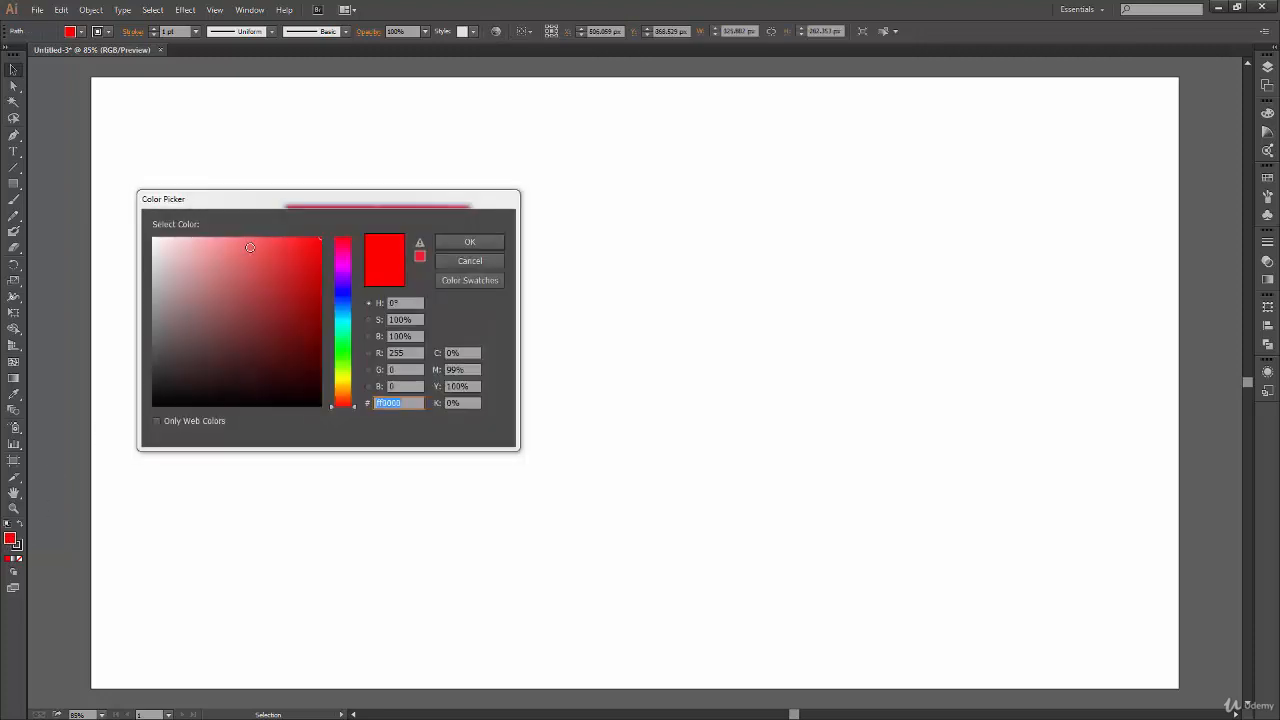
{"action": "left_click", "coordinate": [234, 237]}
{"action": "left_click", "coordinate": [445, 241]}
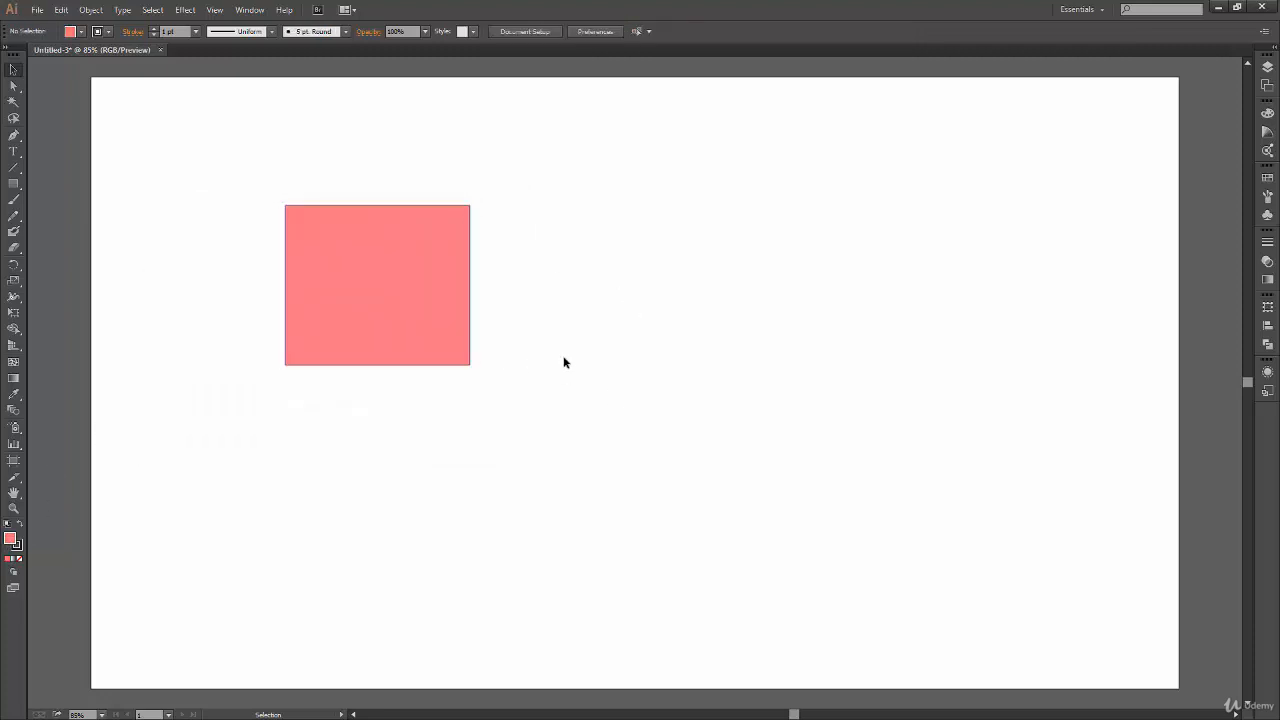
{"action": "left_click", "coordinate": [468, 284]}
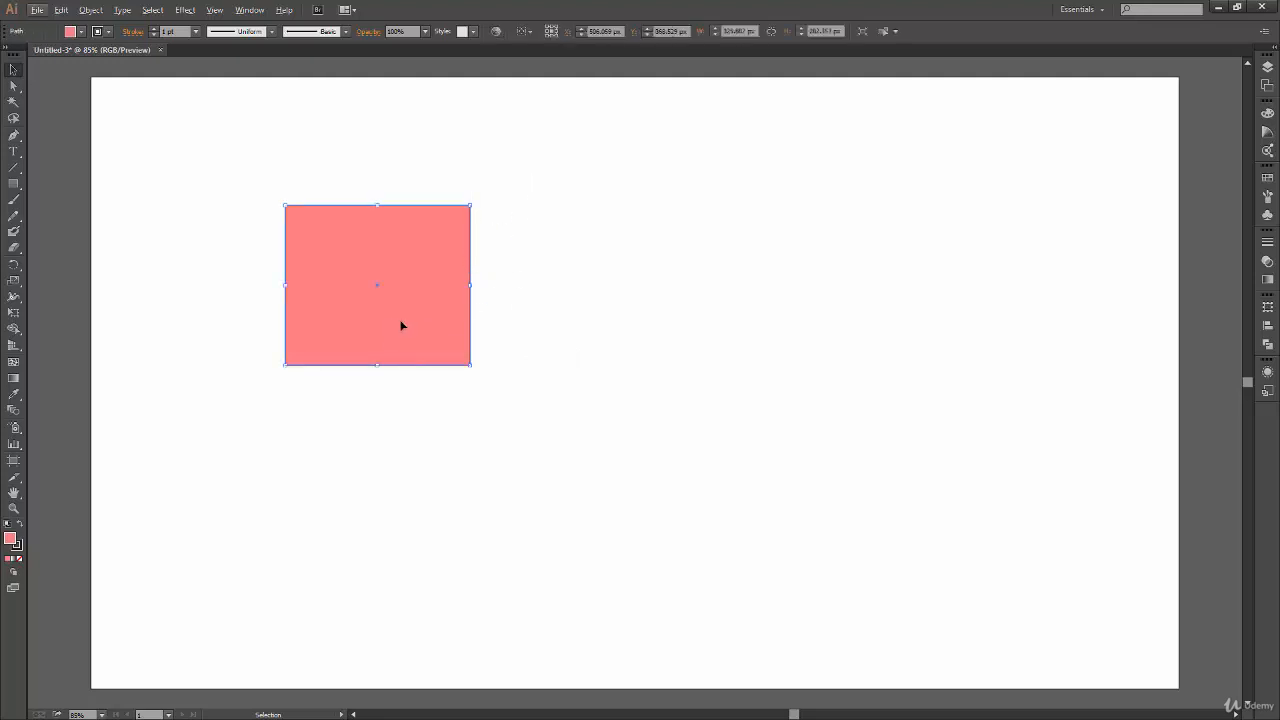
- Draw a rounded rectangle about 307 x 247 px overlapping the rectangle's lower-right corner and a circle about 249 px across overlapping both shapes
{"action": "left_click_drag", "start_coordinate": [13, 183], "coordinate": [80, 199]}
{"action": "left_click_drag", "start_coordinate": [375, 276], "coordinate": [548, 415]}
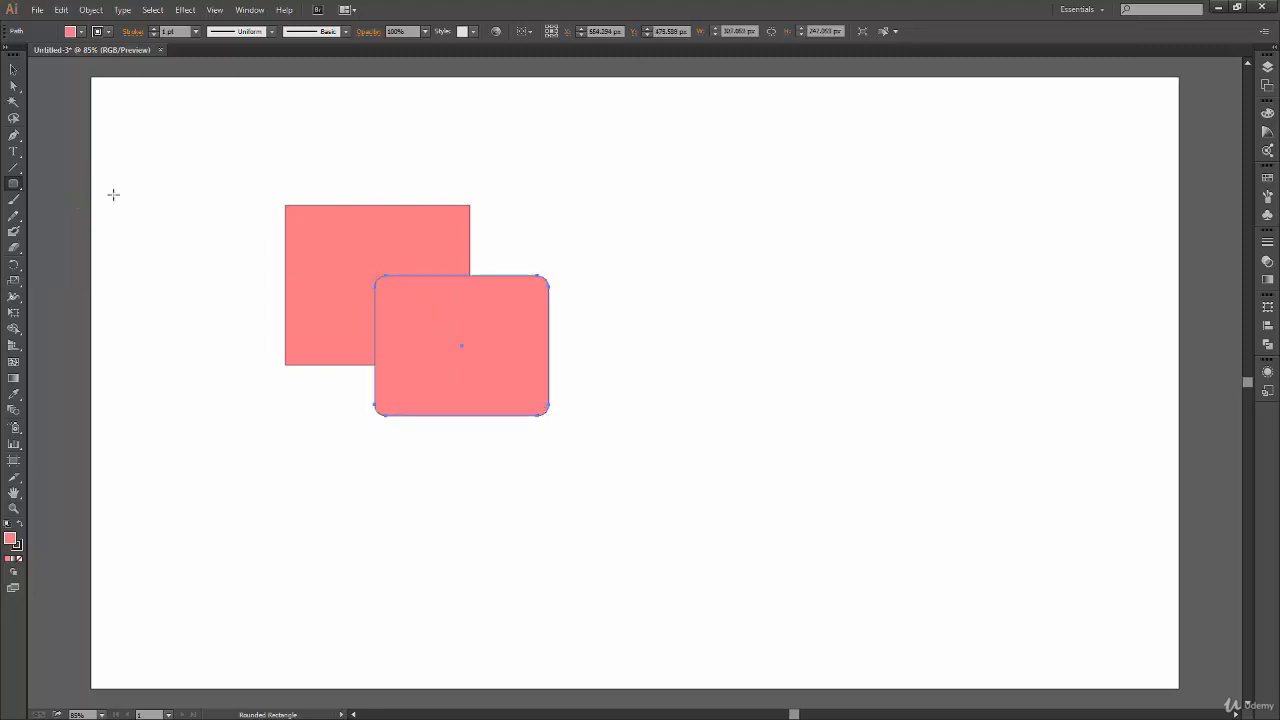
{"action": "left_click_drag", "start_coordinate": [13, 184], "coordinate": [97, 215]}
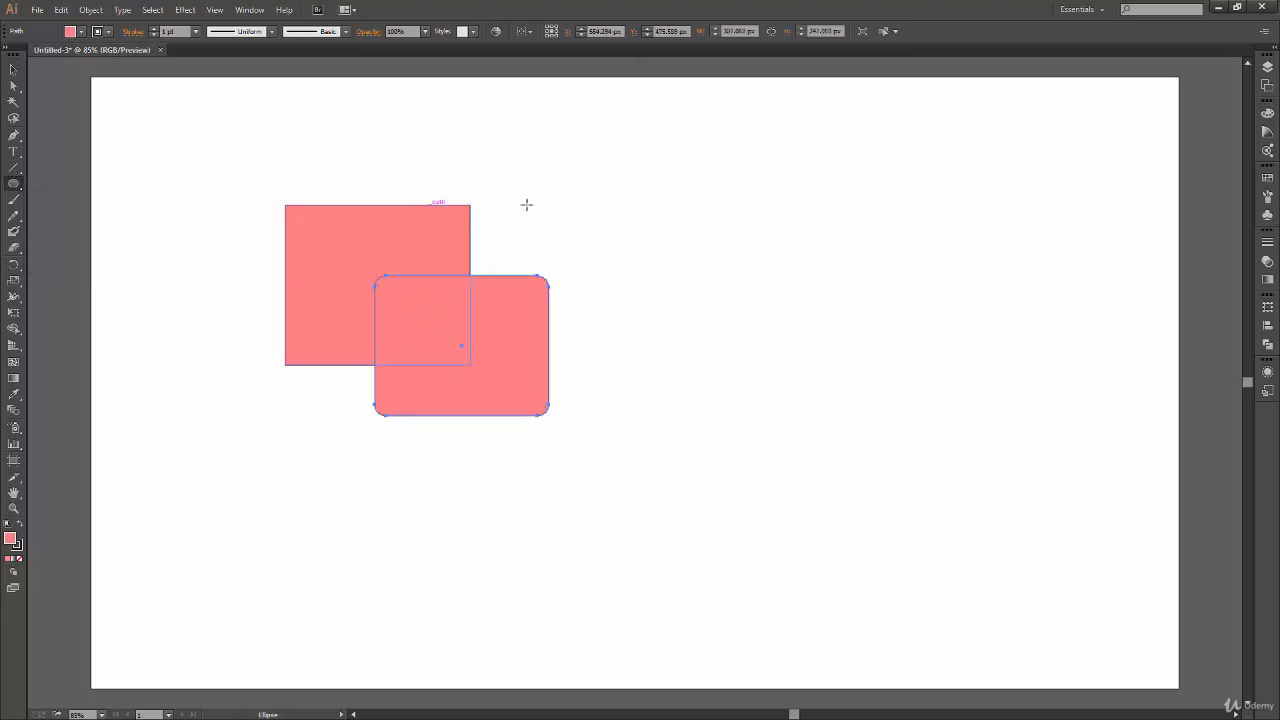
{"action": "left_click_drag", "start_coordinate": [436, 166], "coordinate": [577, 307]}
- Draw a hexagon about 268 px wide at the rectangle's lower-left corner, then a five-pointed star about 290 px wide moved to the group's middle
{"action": "left_click_drag", "start_coordinate": [13, 184], "coordinate": [88, 236]}
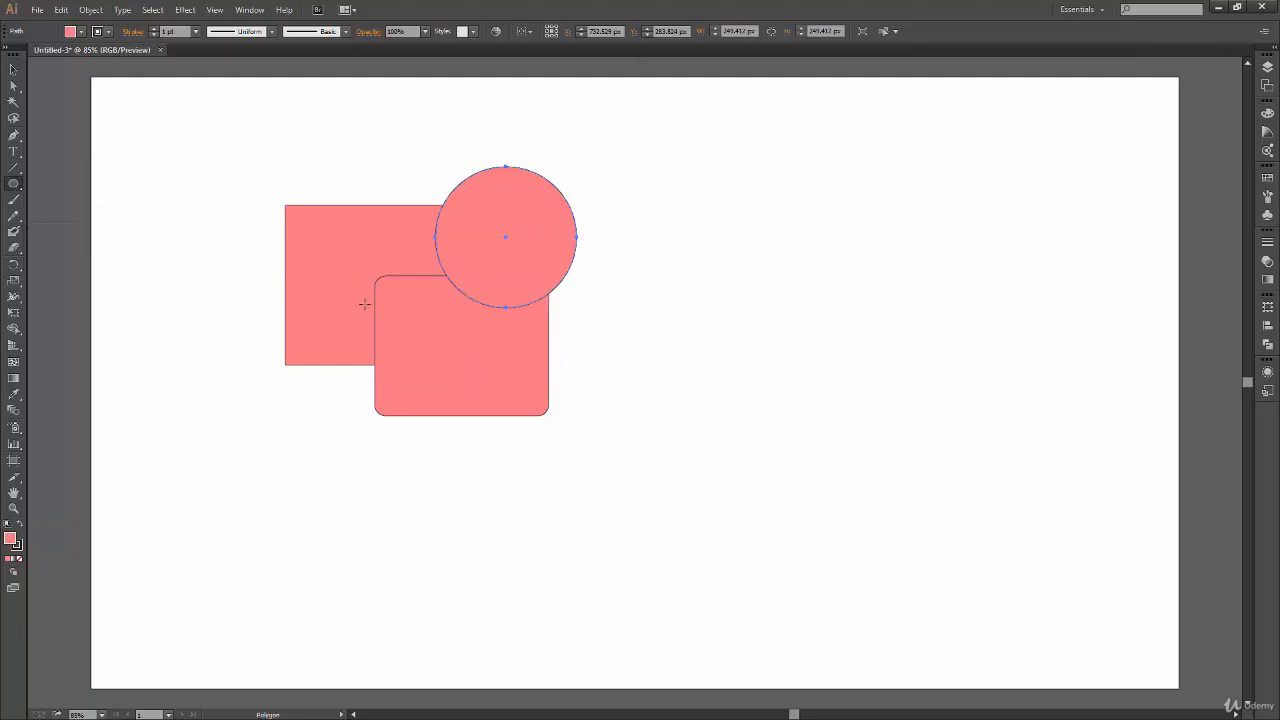
{"action": "mouse_move", "coordinate": [318, 374]}
{"action": "left_mouse_down"}
{"action": "mouse_move", "coordinate": [388, 314]}
{"action": "mouse_move", "coordinate": [390, 332]}
{"action": "left_mouse_up"}
{"action": "left_click_drag", "start_coordinate": [14, 183], "coordinate": [88, 247]}
{"action": "left_click_drag", "start_coordinate": [388, 292], "coordinate": [470, 262]}
{"action": "key", "text": "v"}
{"action": "left_click_drag", "start_coordinate": [399, 316], "coordinate": [425, 359]}
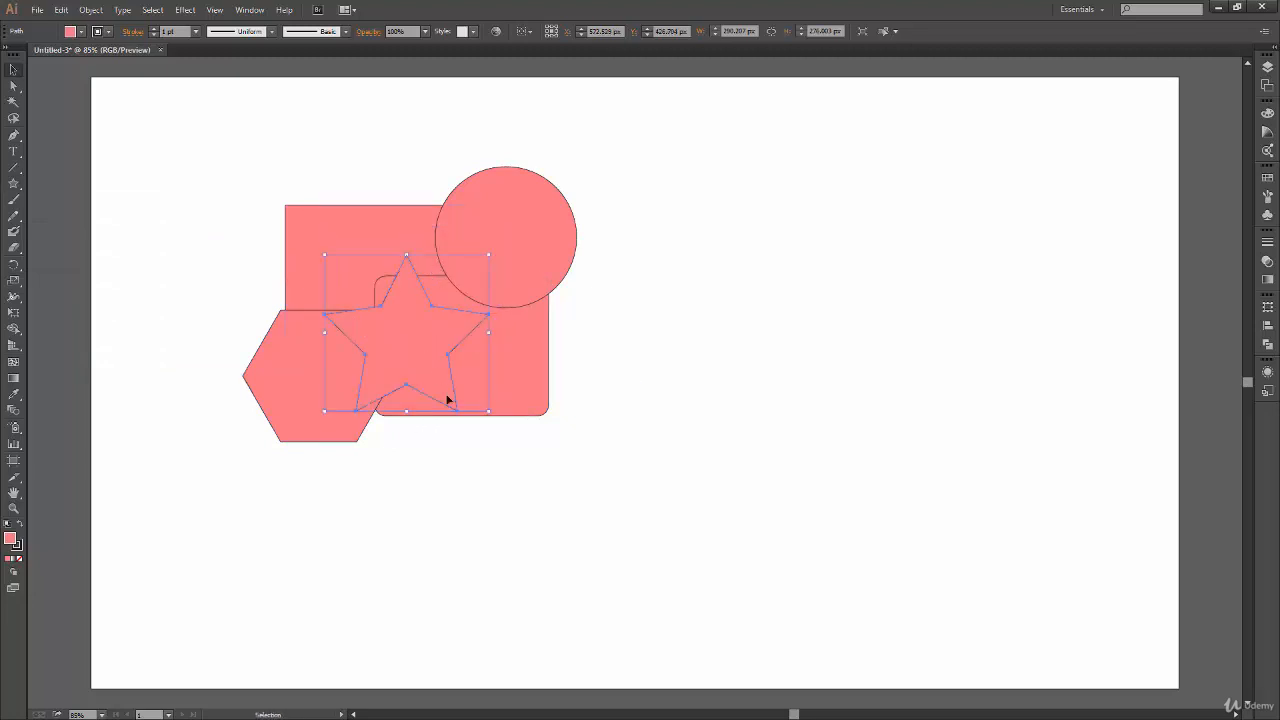
{"action": "left_click", "coordinate": [436, 507]}
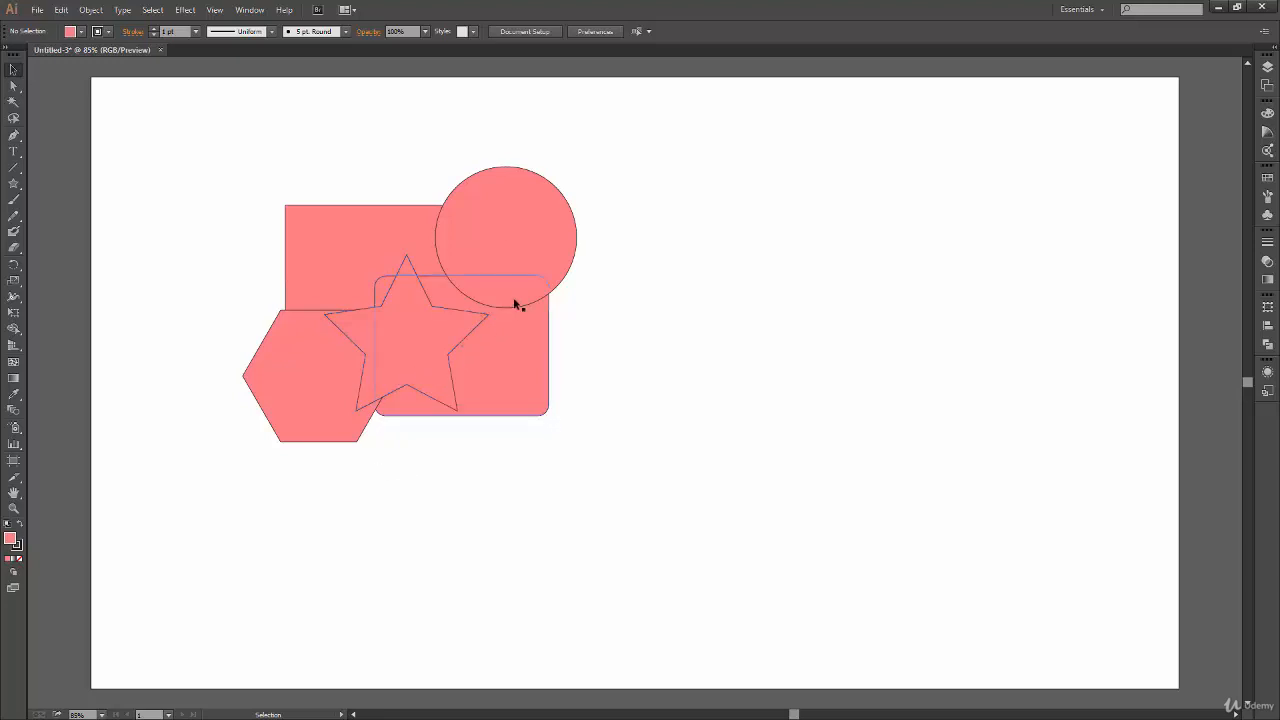
- Fill the rounded rectangle with a bright yellow-orange
{"action": "left_click", "coordinate": [497, 364]}
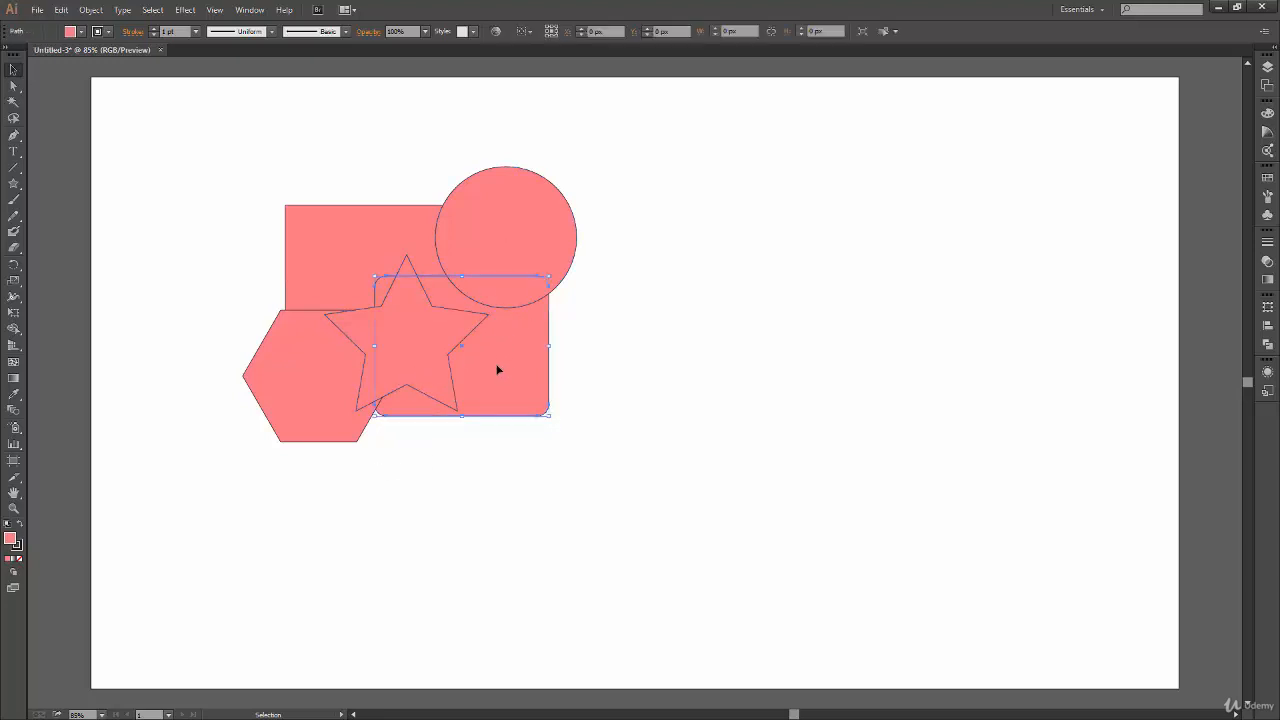
{"action": "double_click", "coordinate": [11, 539]}
{"action": "left_click_drag", "start_coordinate": [302, 324], "coordinate": [291, 327]}
{"action": "left_click", "coordinate": [343, 386]}
{"action": "left_click", "coordinate": [320, 239]}
{"action": "left_click", "coordinate": [469, 242]}
{"action": "left_click", "coordinate": [634, 323]}
- Fill the circle with dark green (3f7f01)
{"action": "left_click", "coordinate": [556, 248]}
{"action": "double_click", "coordinate": [11, 539]}
{"action": "left_click", "coordinate": [343, 364]}
{"action": "left_click_drag", "start_coordinate": [296, 272], "coordinate": [320, 322]}
{"action": "left_click", "coordinate": [469, 242]}
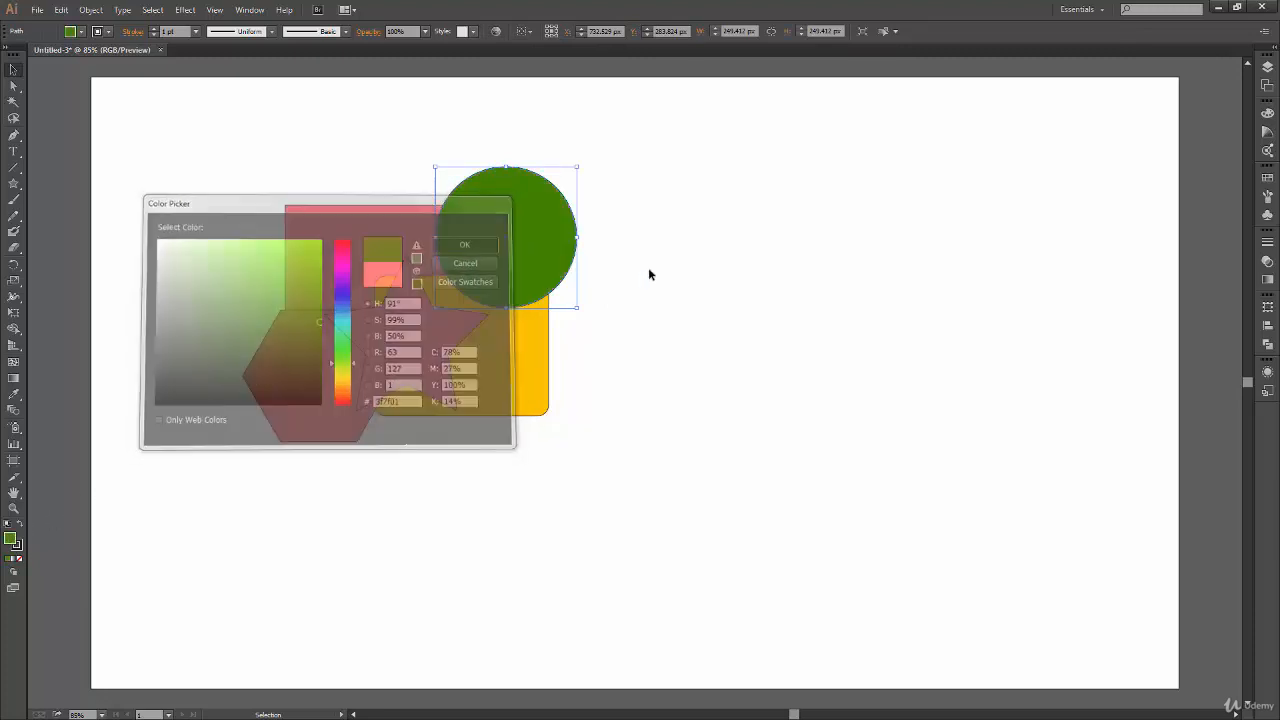
- Fill the hexagon with blue (0c6ec6)
{"action": "left_click", "coordinate": [323, 406]}
{"action": "double_click", "coordinate": [13, 540]}
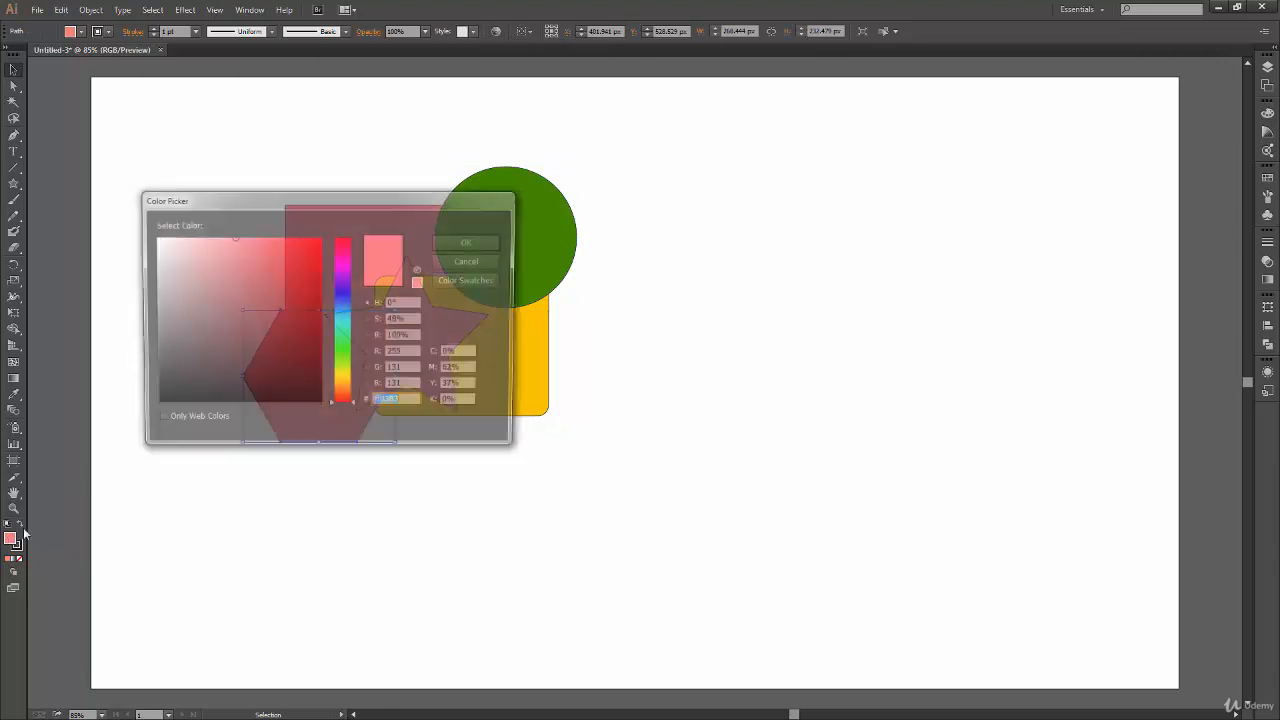
{"action": "left_click", "coordinate": [343, 307]}
{"action": "left_click", "coordinate": [311, 274]}
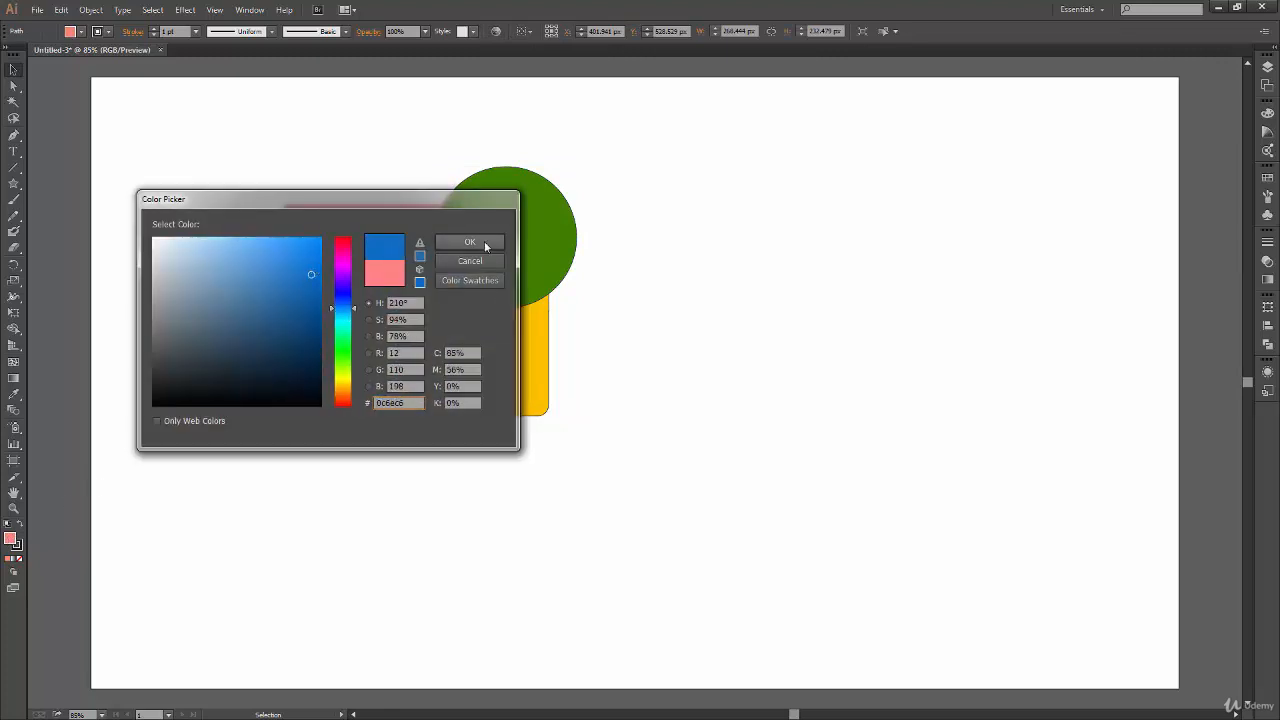
{"action": "left_click", "coordinate": [470, 243]}
- Fill the star with bright purple (d038f4) and deselect it
{"action": "left_click", "coordinate": [429, 346]}
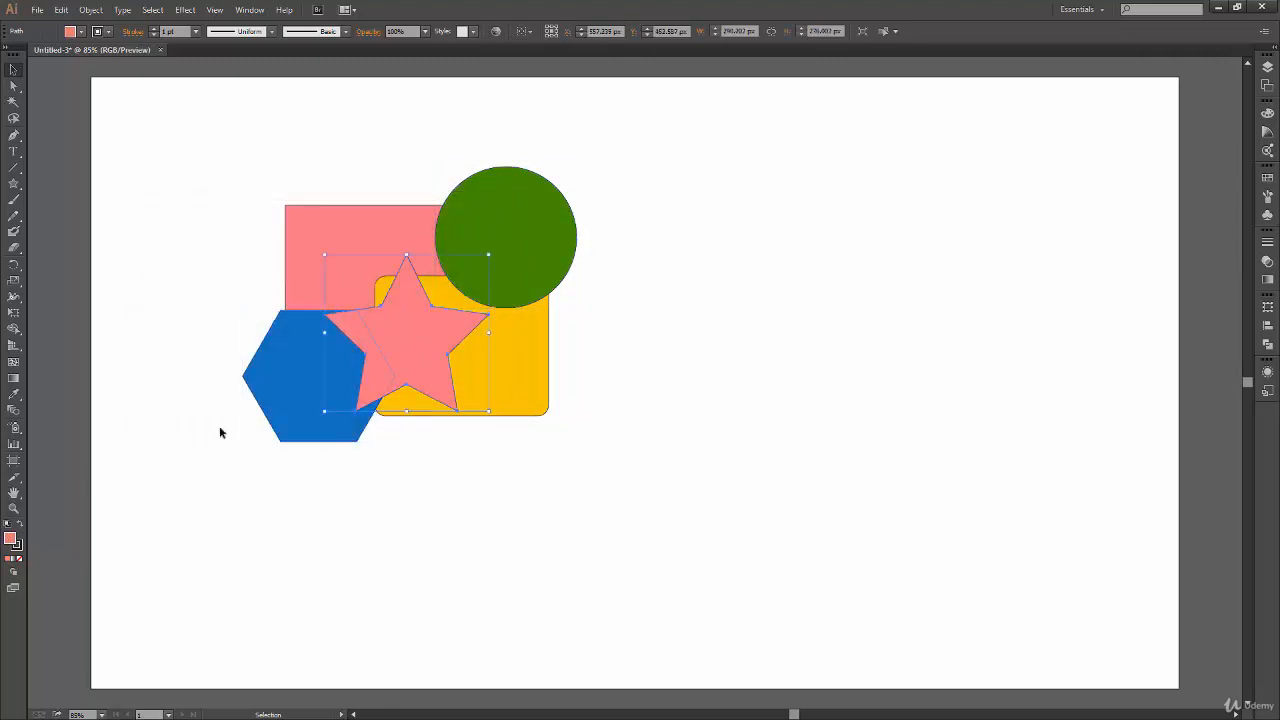
{"action": "double_click", "coordinate": [13, 540]}
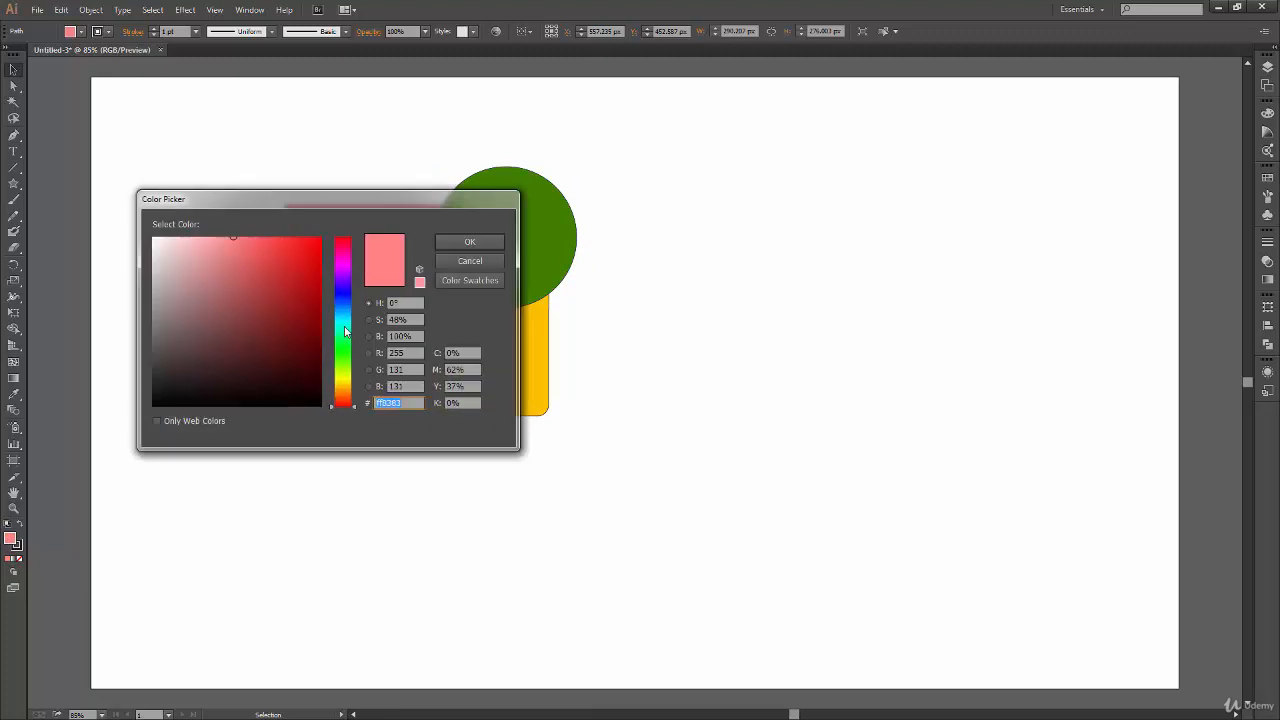
{"action": "left_click", "coordinate": [347, 326]}
{"action": "left_click_drag", "start_coordinate": [348, 330], "coordinate": [348, 312]}
{"action": "left_click", "coordinate": [348, 270]}
{"action": "left_click_drag", "start_coordinate": [288, 260], "coordinate": [280, 243]}
{"action": "left_click", "coordinate": [490, 243]}
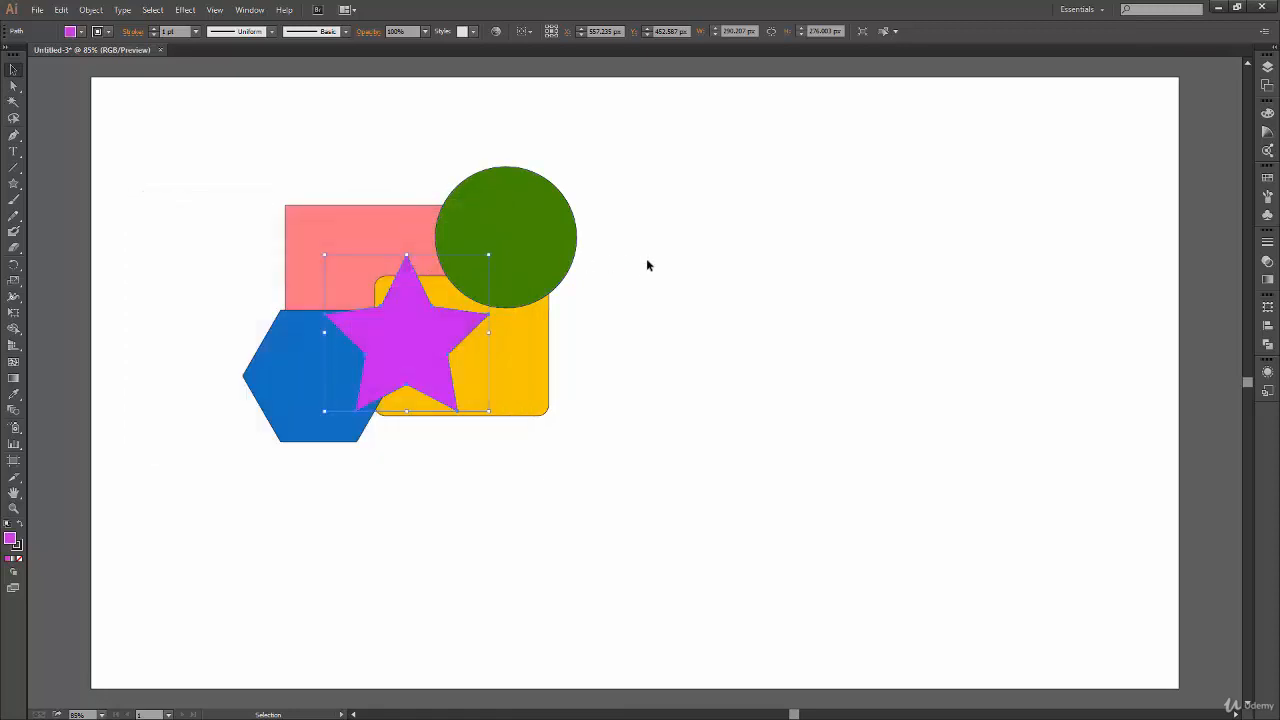
{"action": "left_click", "coordinate": [640, 270]}
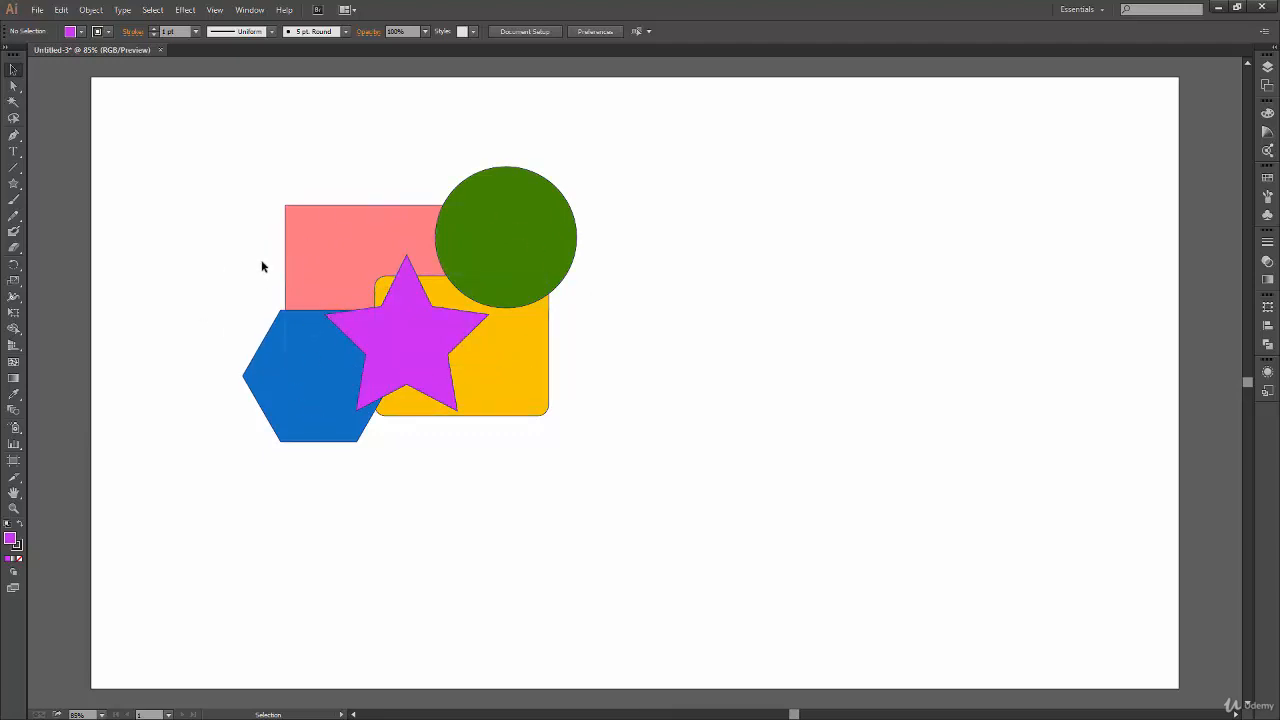
- Examine the Arrange options available for the purple star without applying any of them
{"action": "left_click", "coordinate": [436, 326]}
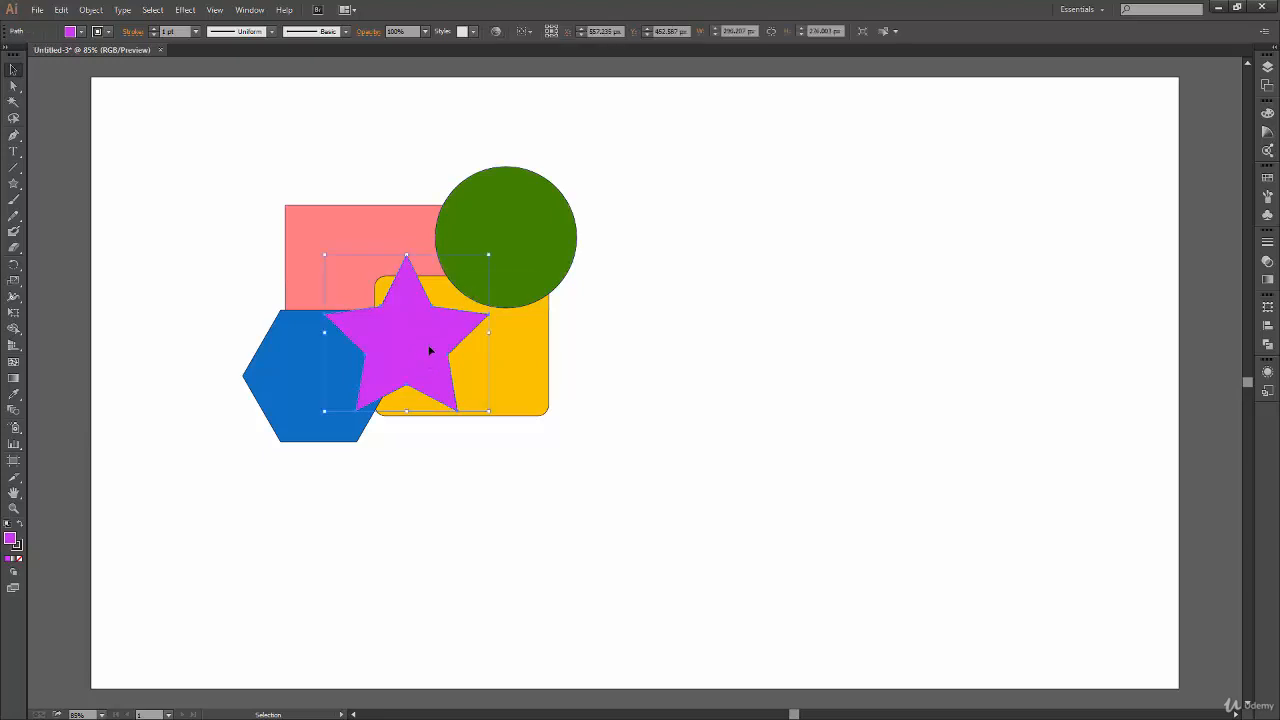
{"action": "right_click", "coordinate": [432, 354]}
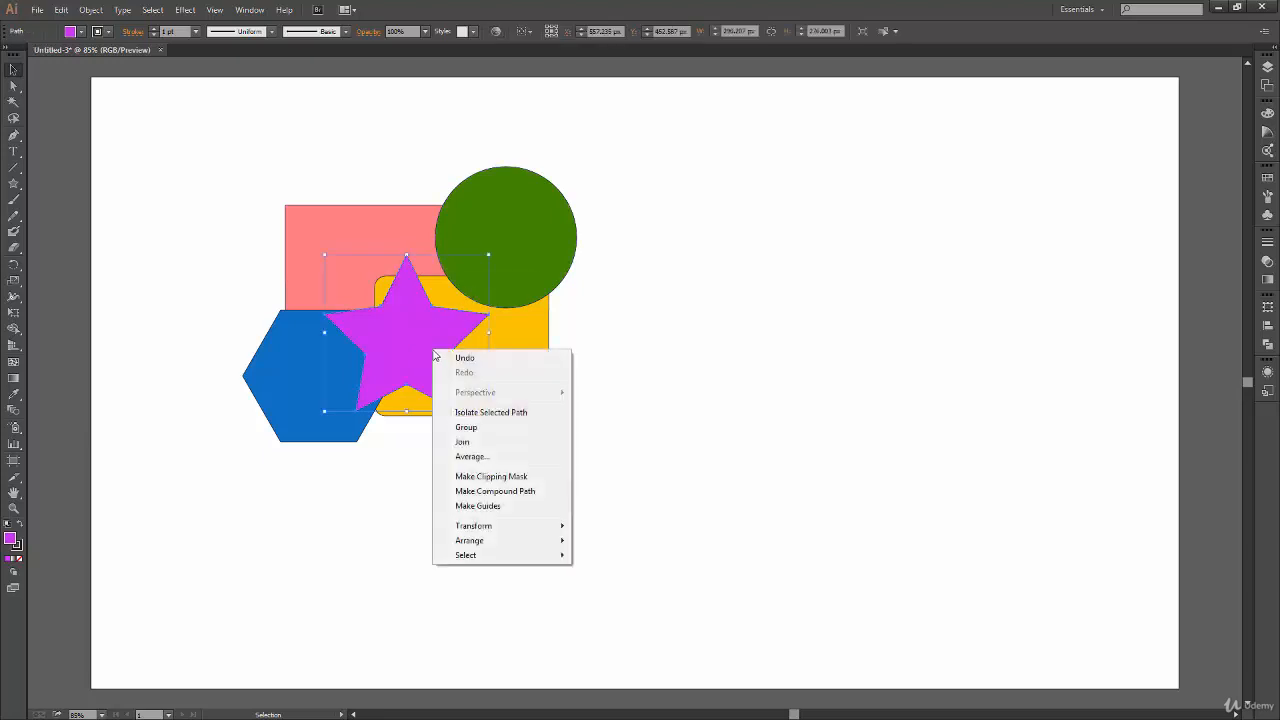
{"action": "mouse_move", "coordinate": [548, 541]}
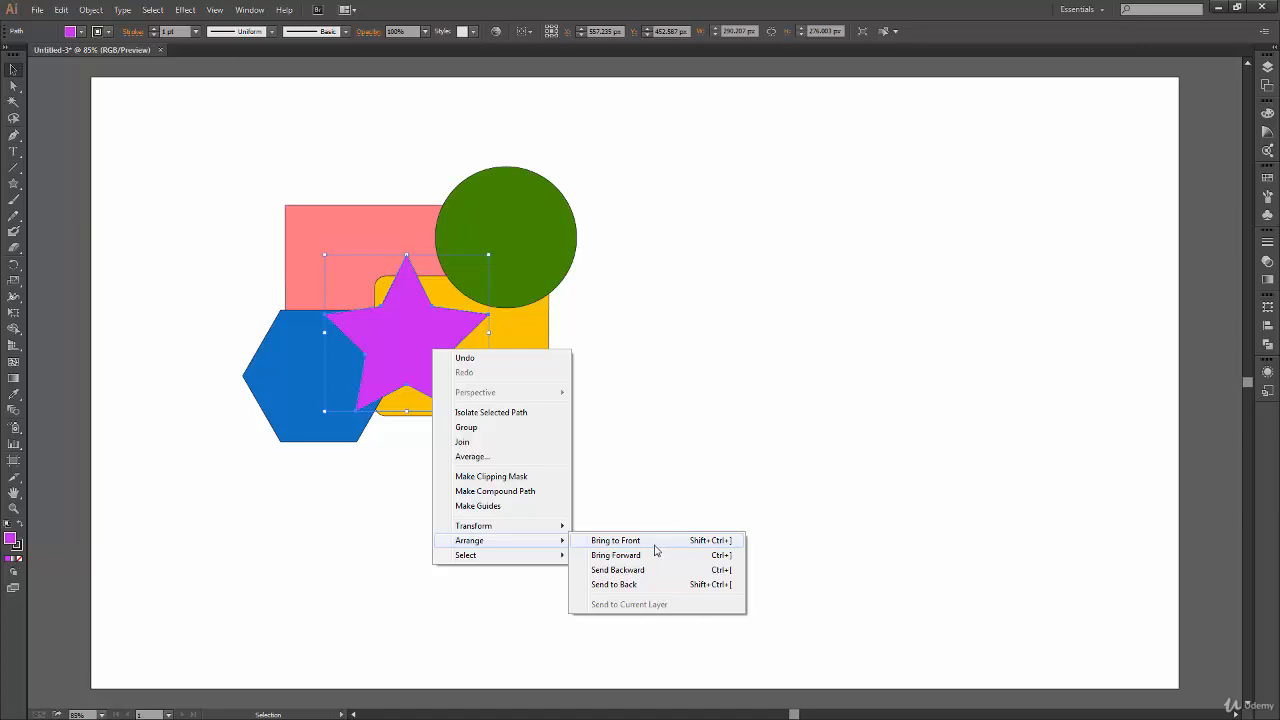
{"action": "left_click", "coordinate": [745, 461]}
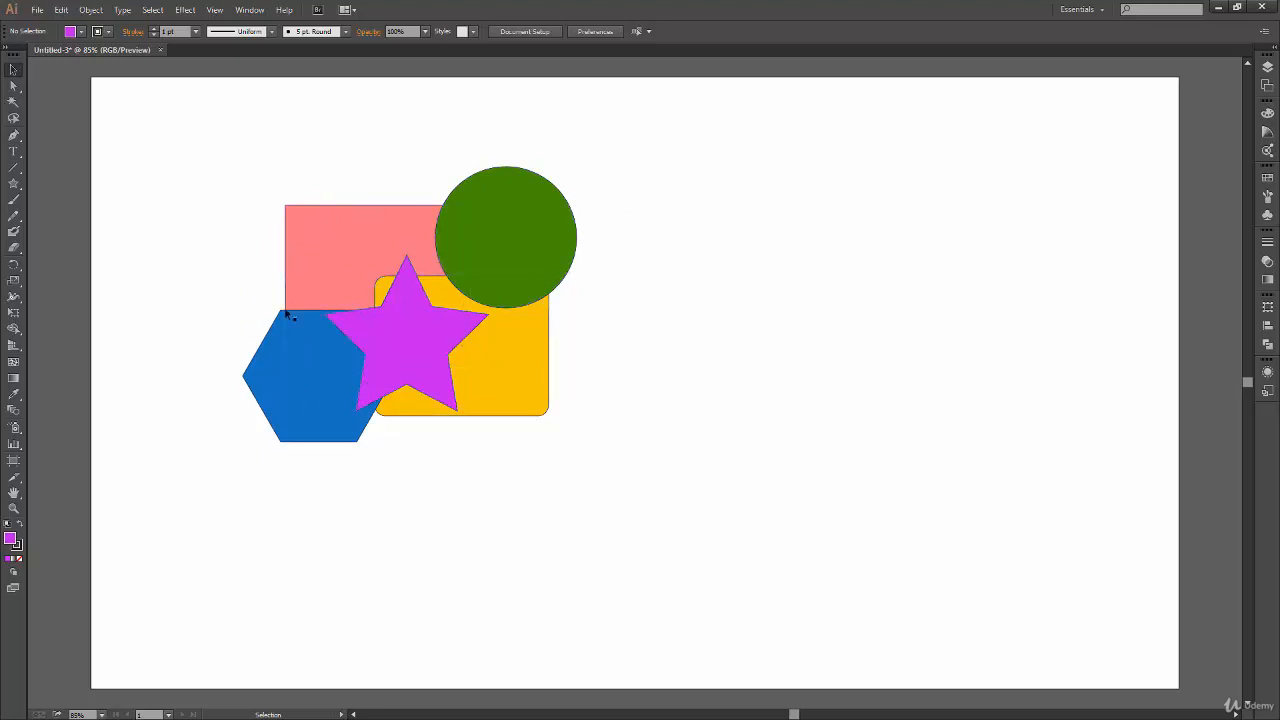
- Switch to Draw Behind mode and draw a rectangle about 256 x 167 px in the empty area beside the overlapping shapes
{"action": "left_click", "coordinate": [13, 574]}
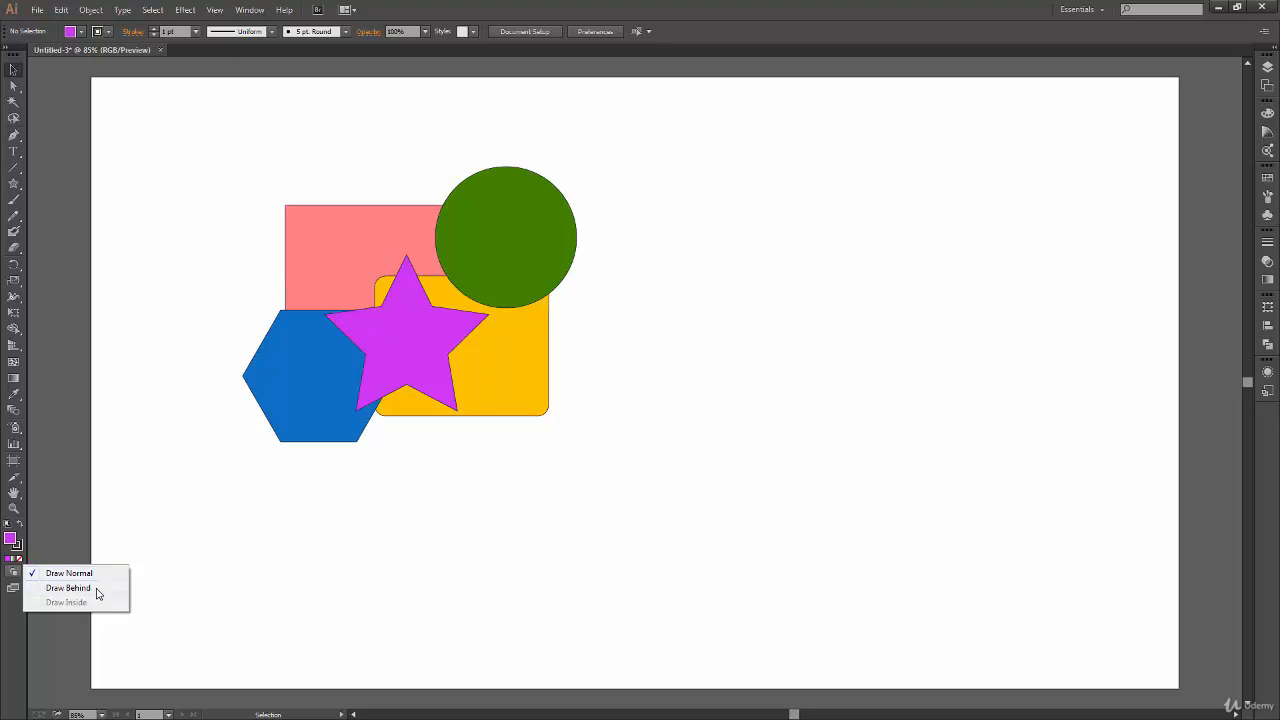
{"action": "left_click", "coordinate": [99, 594]}
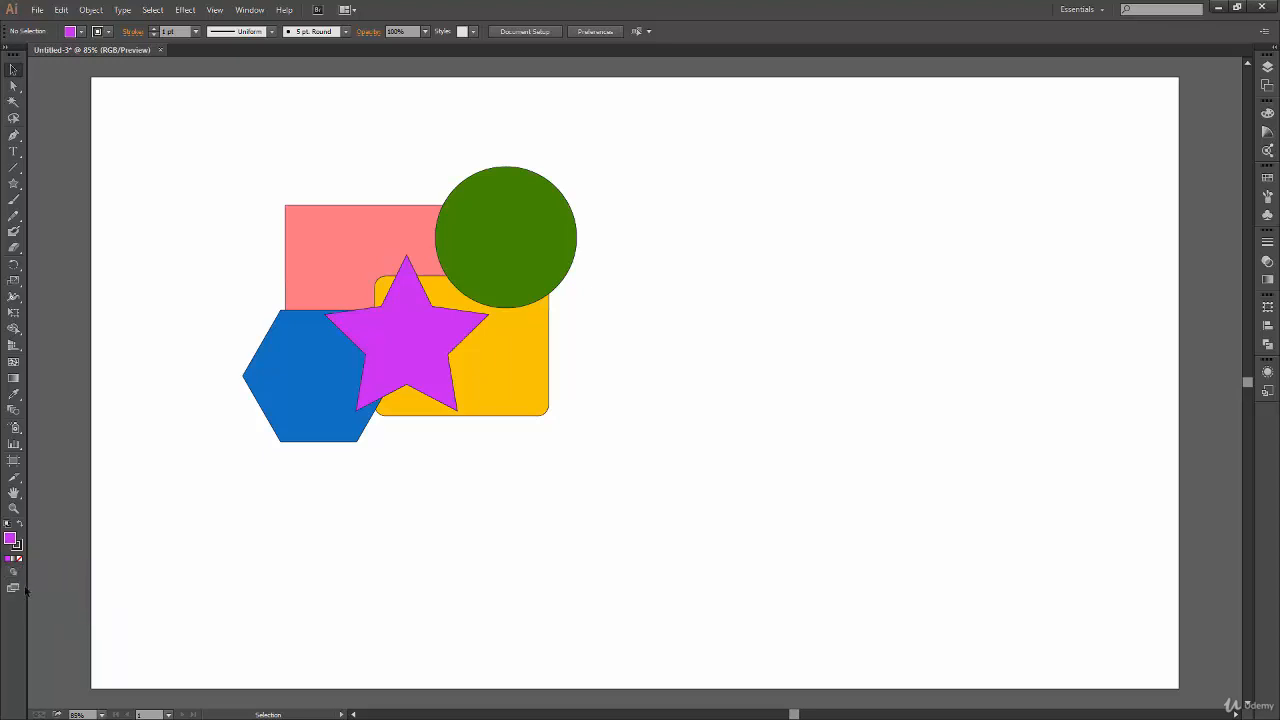
{"action": "left_click_drag", "start_coordinate": [14, 183], "coordinate": [80, 183]}
{"action": "left_click_drag", "start_coordinate": [663, 209], "coordinate": [808, 302]}
- Draw a rounded rectangle about 225 x 184 px behind the new purple rectangle, overlapping its lower-right corner
{"action": "left_click_drag", "start_coordinate": [14, 183], "coordinate": [94, 196]}
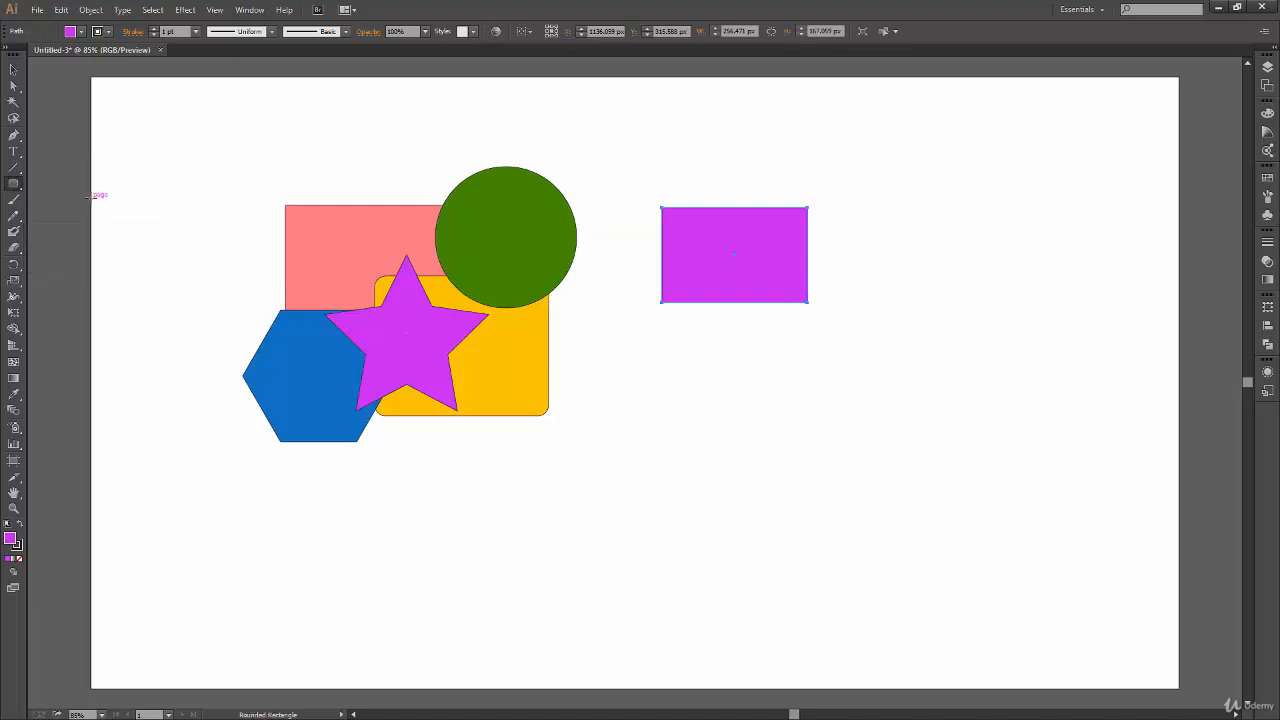
{"action": "left_click_drag", "start_coordinate": [777, 270], "coordinate": [858, 339]}
{"action": "key", "text": "v"}
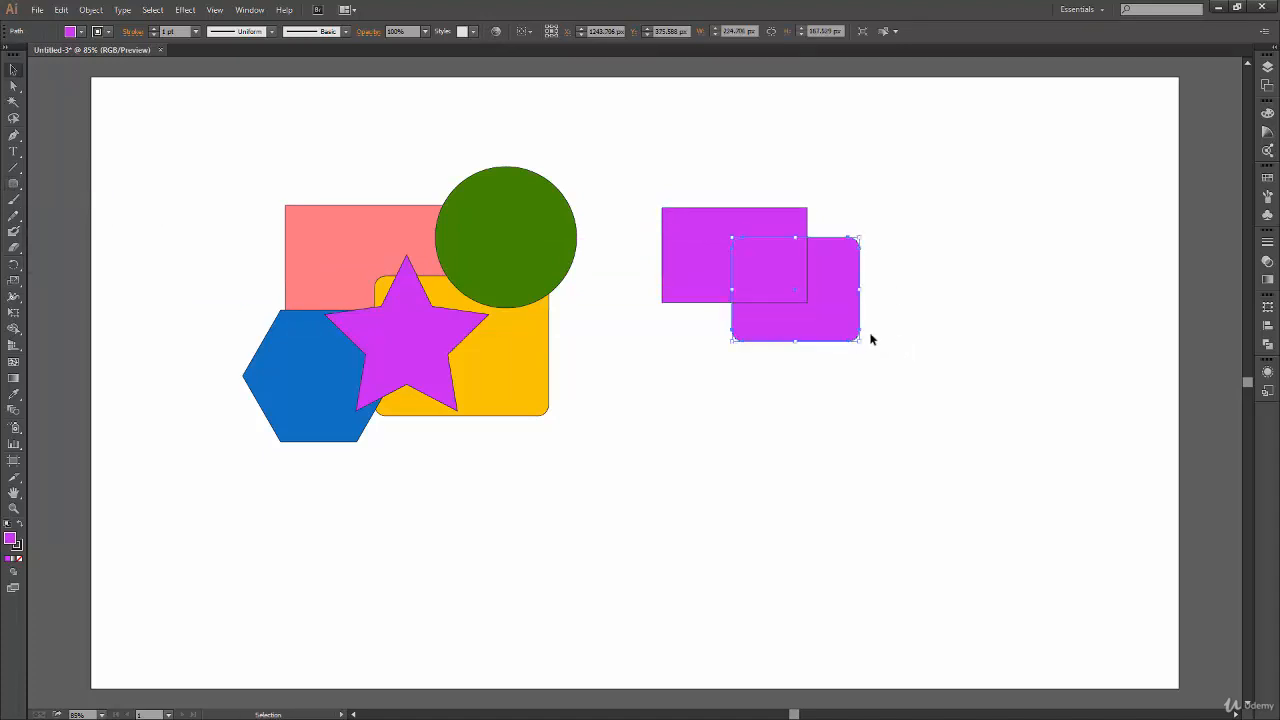
- Fill the new rounded rectangle with blue-violet (5700ff)
{"action": "double_click", "coordinate": [11, 540]}
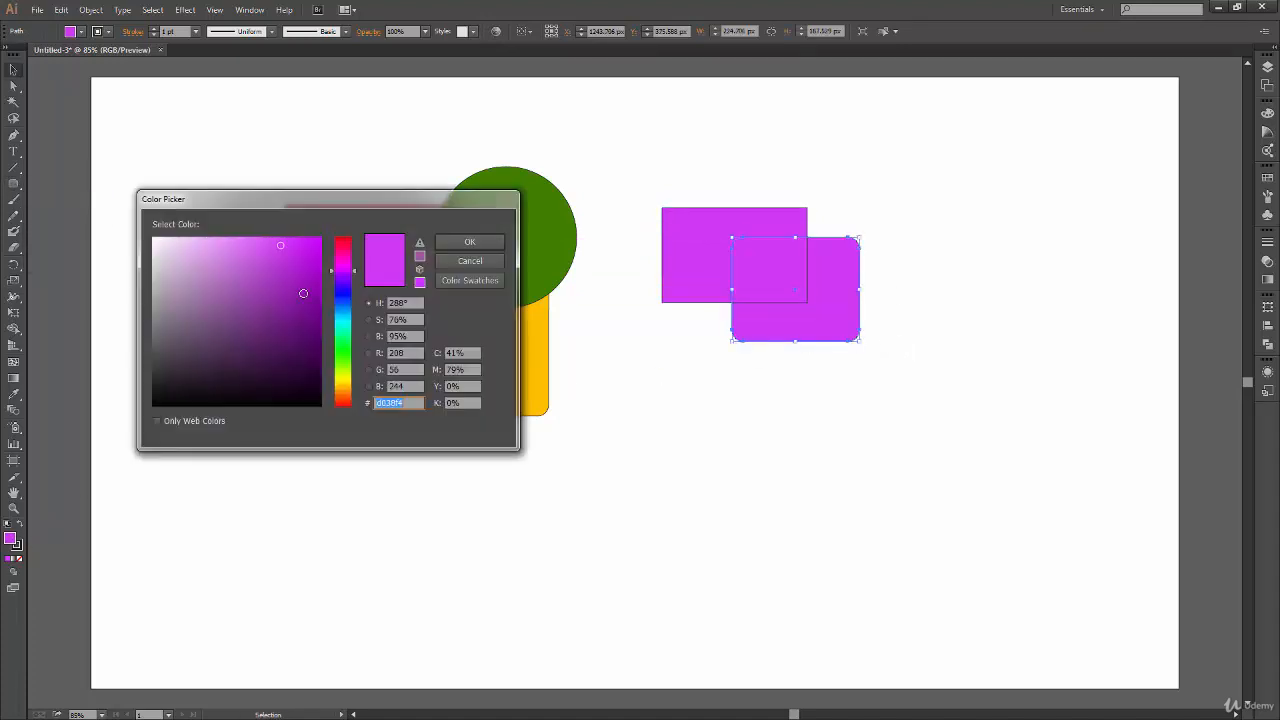
{"action": "left_click_drag", "start_coordinate": [348, 293], "coordinate": [346, 278]}
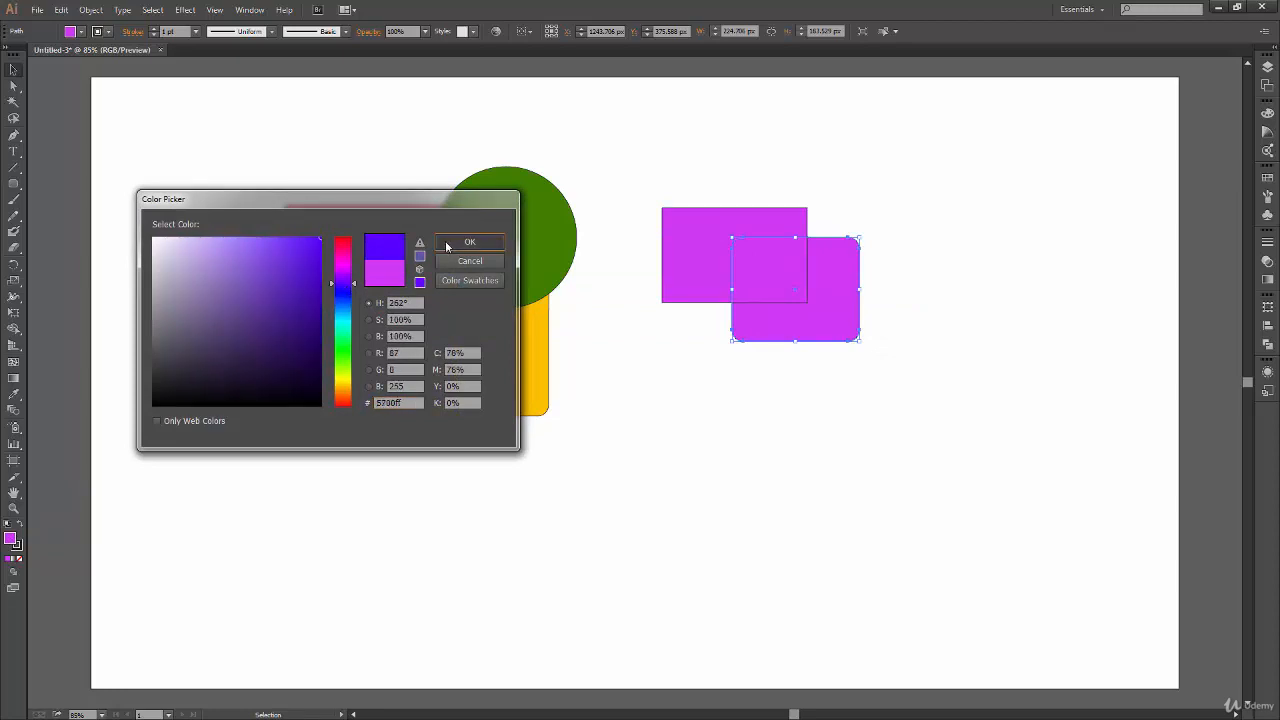
{"action": "left_click", "coordinate": [469, 241]}
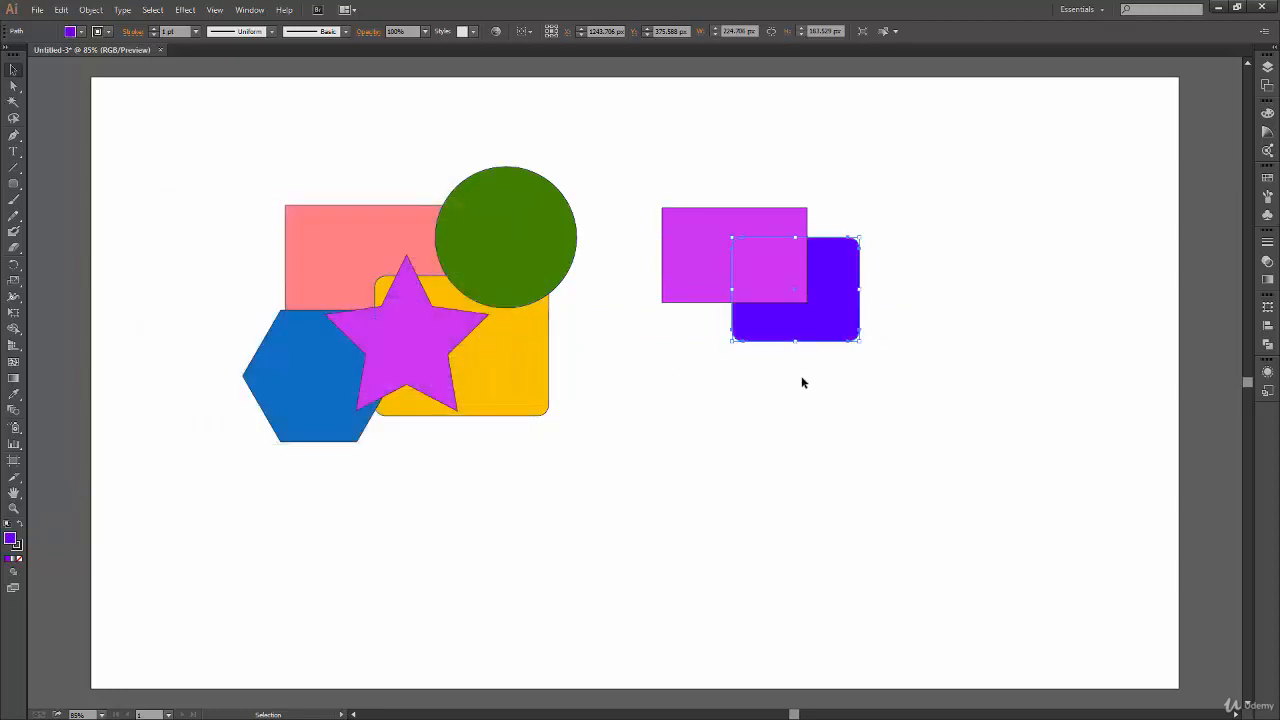
- Draw a circle about 360 px in diameter behind the purple rectangle, surrounding the blue-violet rounded rectangle
{"action": "left_click", "coordinate": [915, 309]}
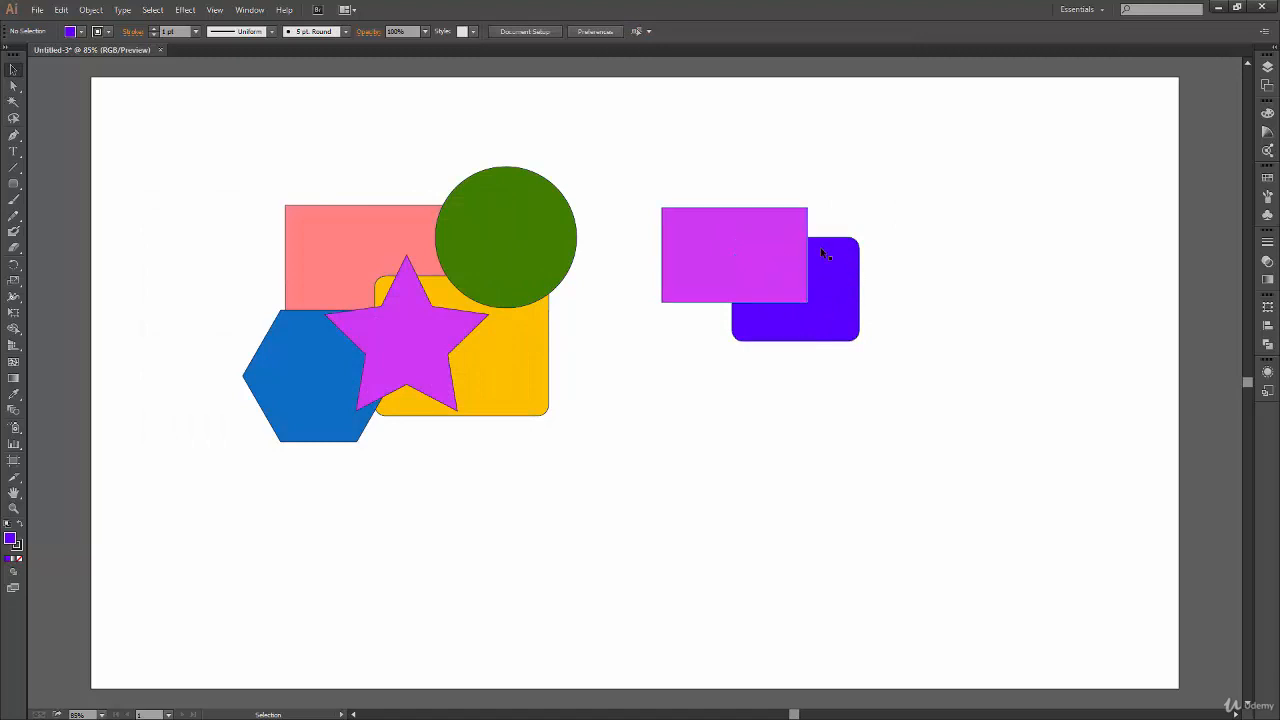
{"action": "left_click", "coordinate": [14, 574]}
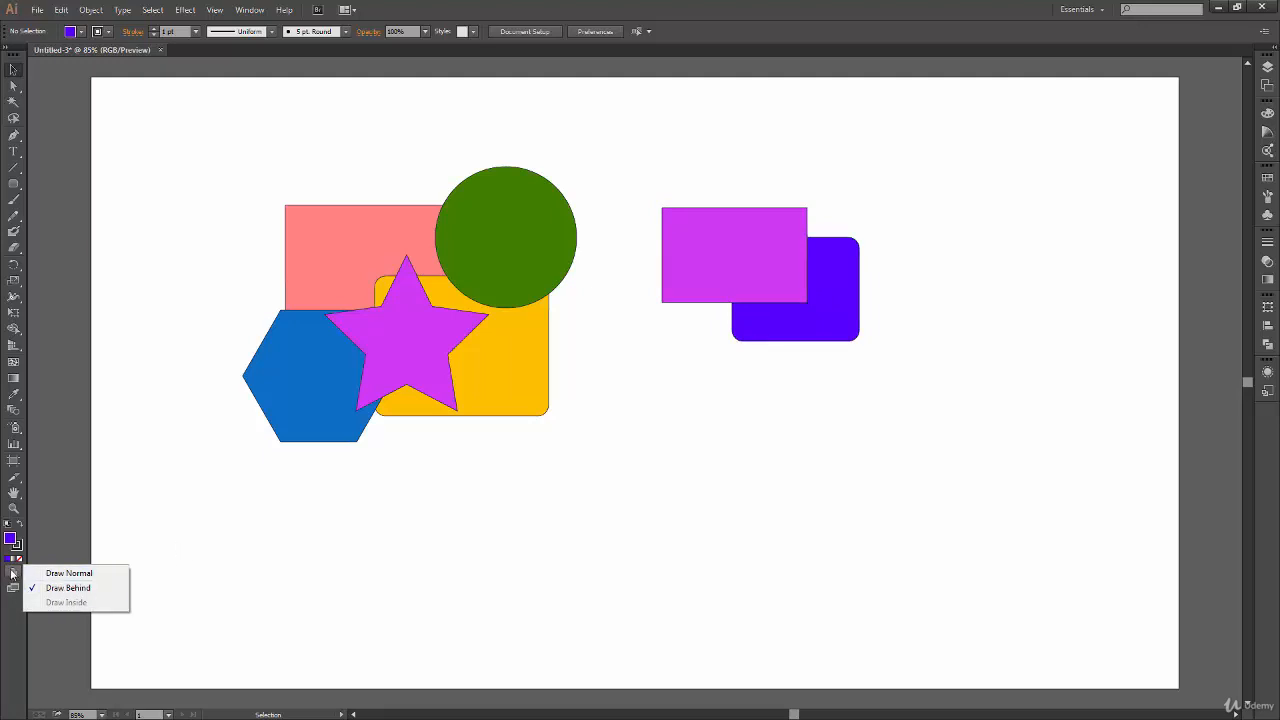
{"action": "left_click", "coordinate": [636, 444]}
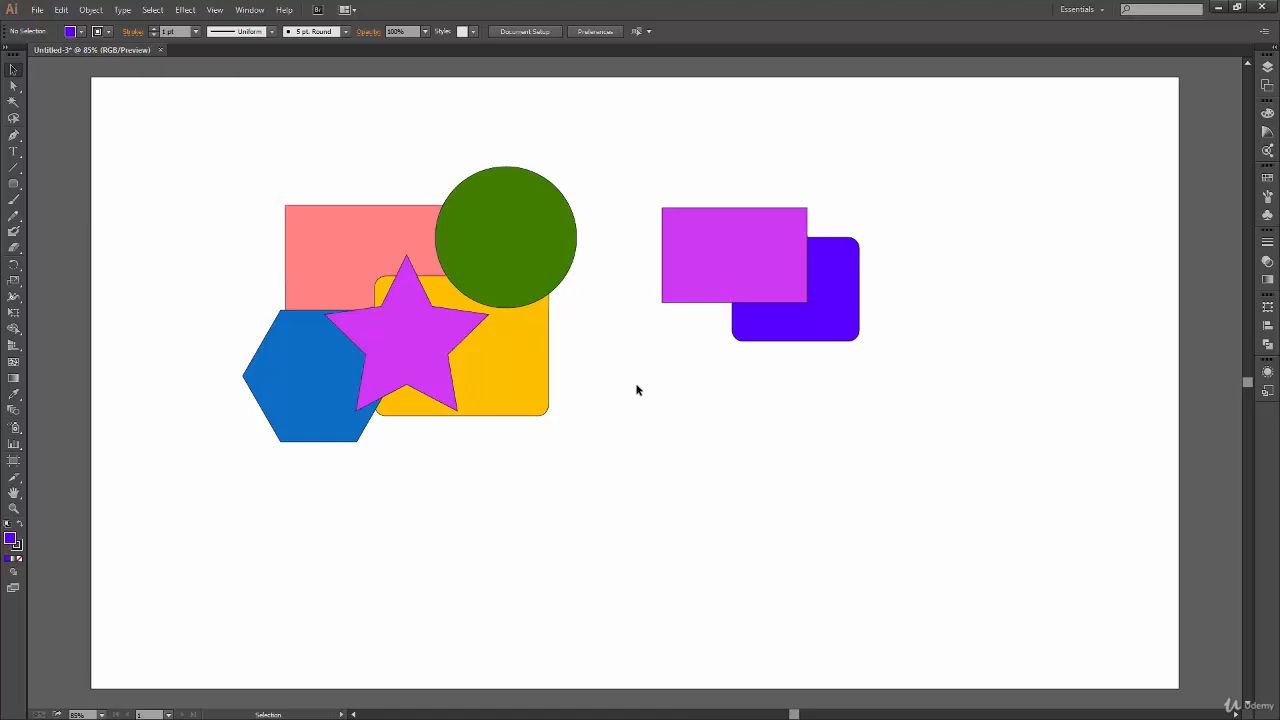
{"action": "left_click_drag", "start_coordinate": [22, 190], "coordinate": [80, 216]}
{"action": "left_click_drag", "start_coordinate": [893, 397], "coordinate": [686, 191]}
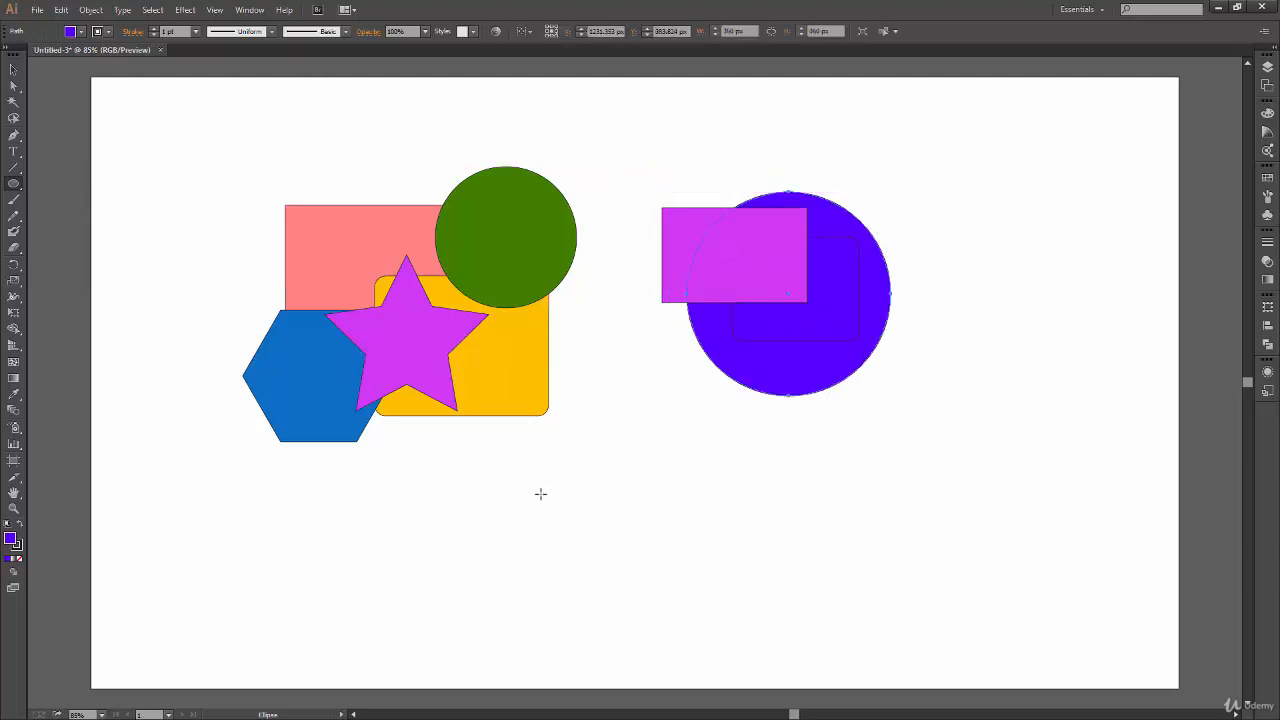
- Fill the new circle with bright cyan and deselect it
{"action": "double_click", "coordinate": [11, 541]}
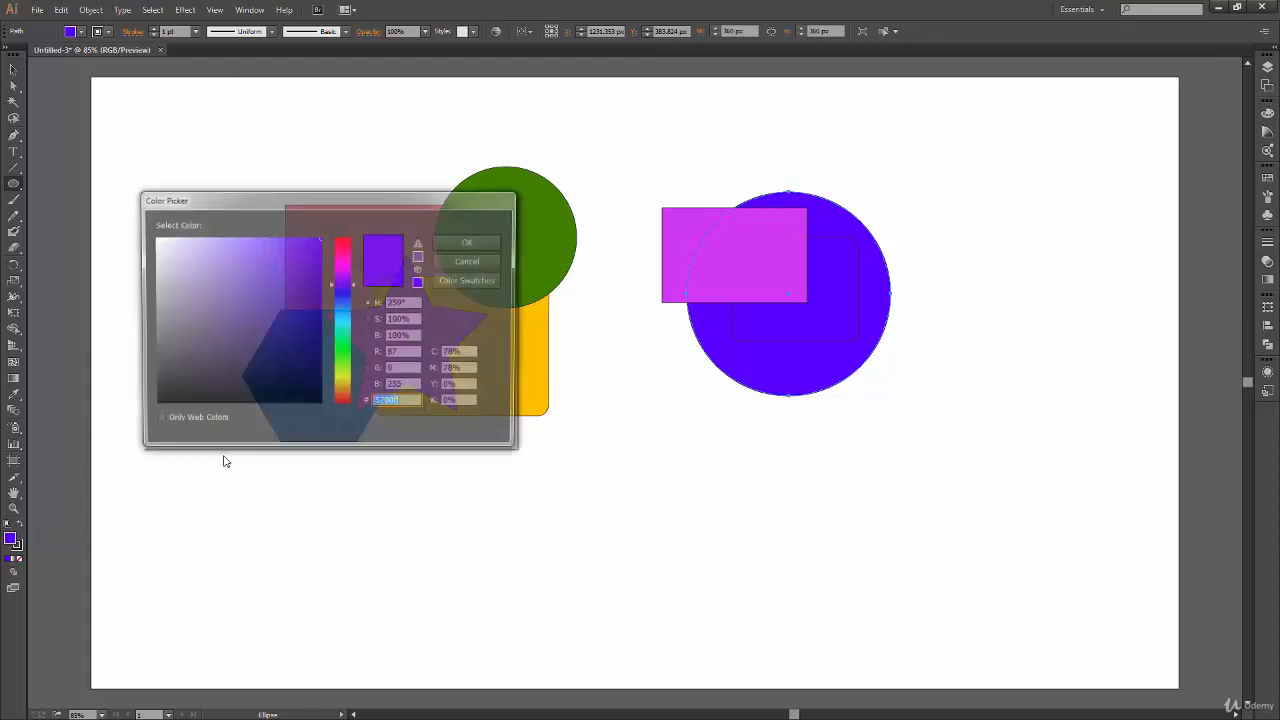
{"action": "left_click", "coordinate": [353, 330]}
{"action": "left_click", "coordinate": [469, 242]}
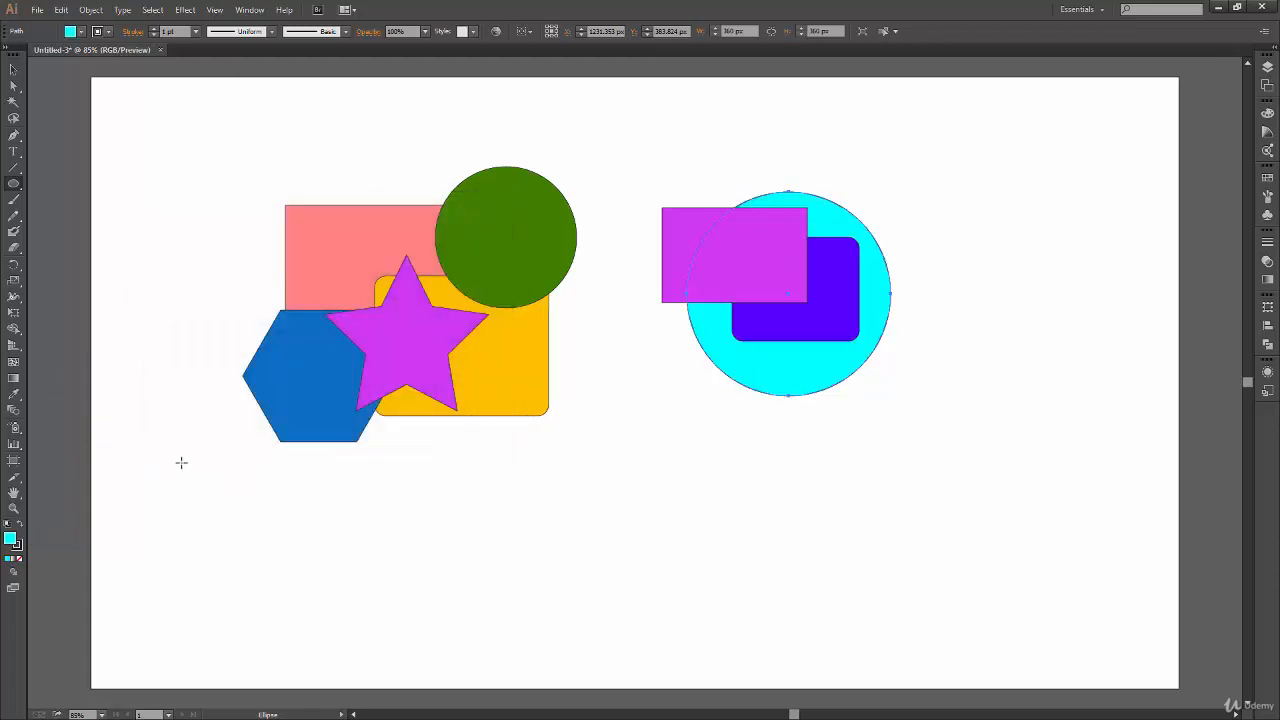
{"action": "left_click", "coordinate": [13, 69]}
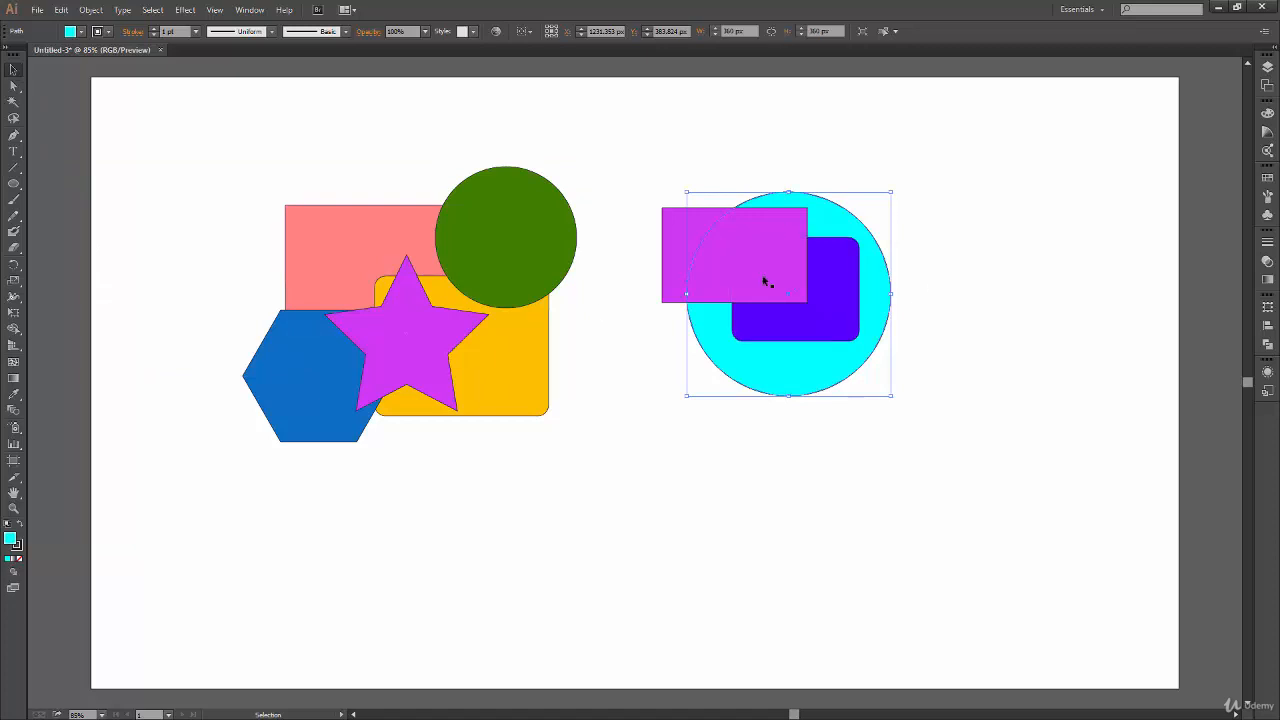
{"action": "left_click", "coordinate": [968, 277]}
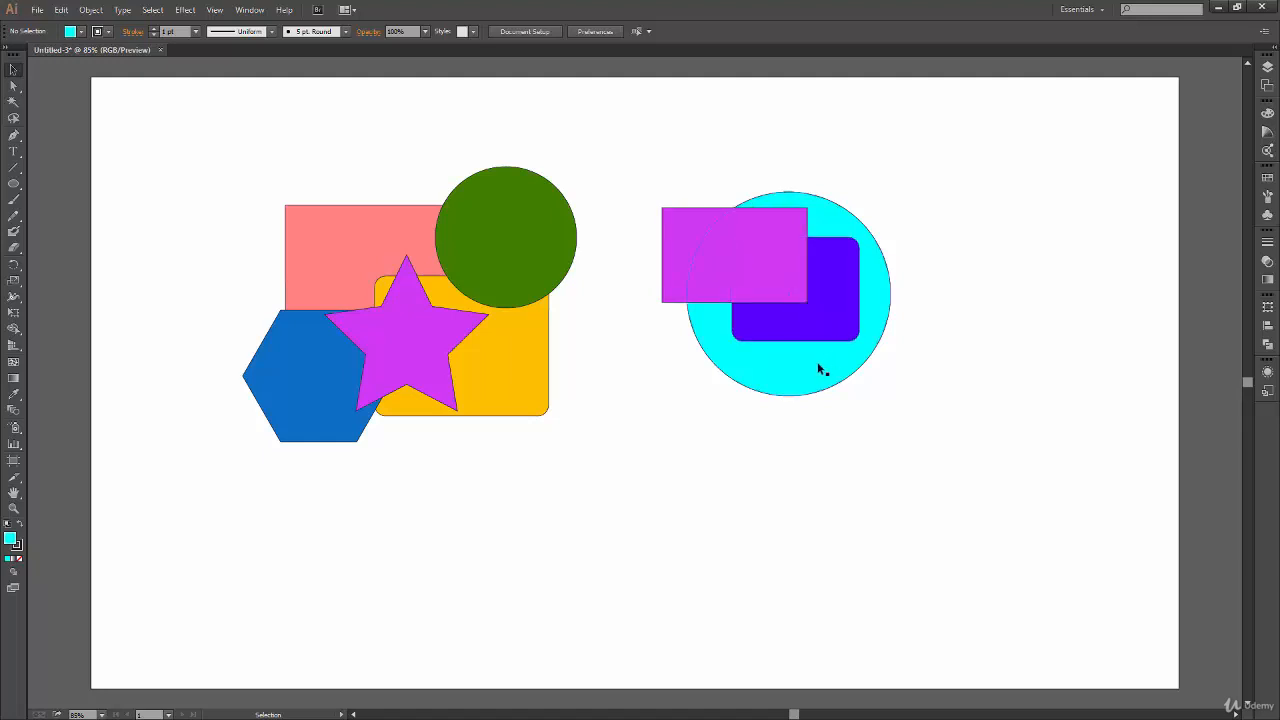
- Draw a cyan hexagon behind the cyan circle and position it overlapping the circle's lower-left side
{"action": "left_click_drag", "start_coordinate": [14, 184], "coordinate": [60, 231]}
{"action": "left_click_drag", "start_coordinate": [678, 419], "coordinate": [760, 362]}
{"action": "key", "text": "v"}
{"action": "left_click", "coordinate": [786, 491]}
{"action": "left_click_drag", "start_coordinate": [686, 463], "coordinate": [718, 399]}
{"action": "left_click", "coordinate": [759, 509]}
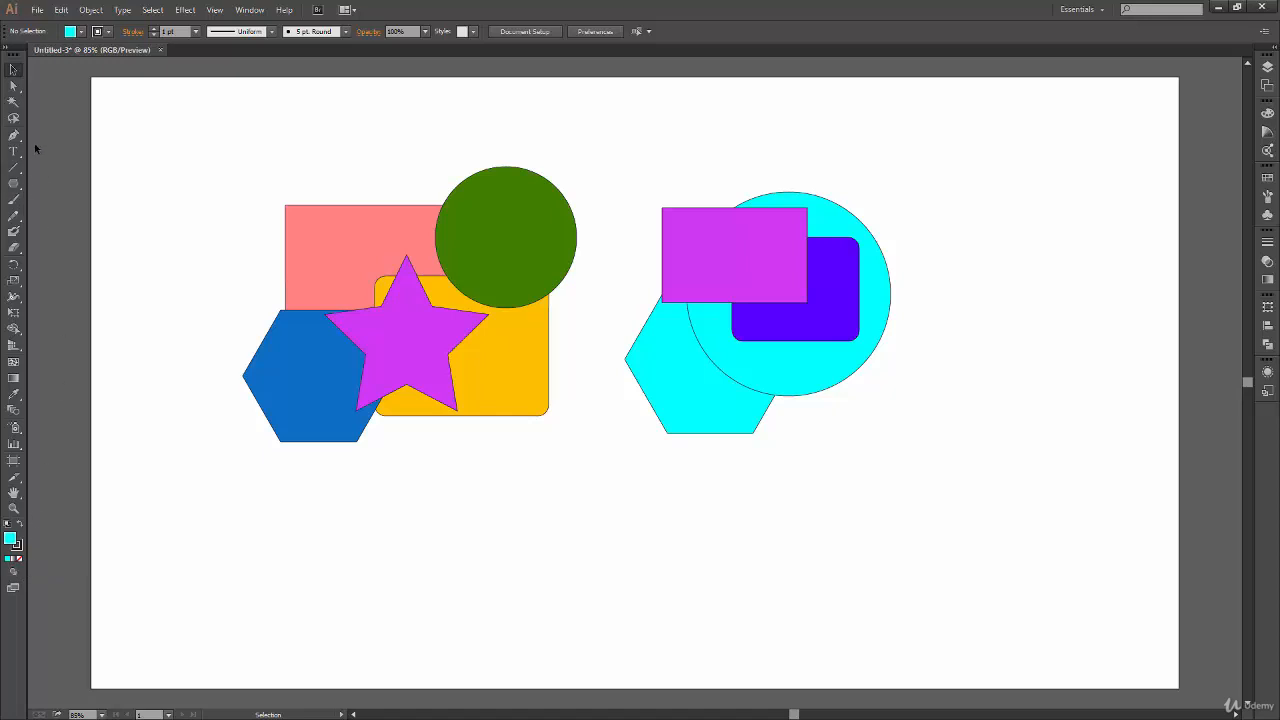
- Sketch a slanted four-sided panel with the Paintbrush below the blue hexagon, plus a long arrow pointing right from it
{"action": "left_click", "coordinate": [14, 200]}
{"action": "left_click_drag", "start_coordinate": [834, 454], "coordinate": [916, 270]}
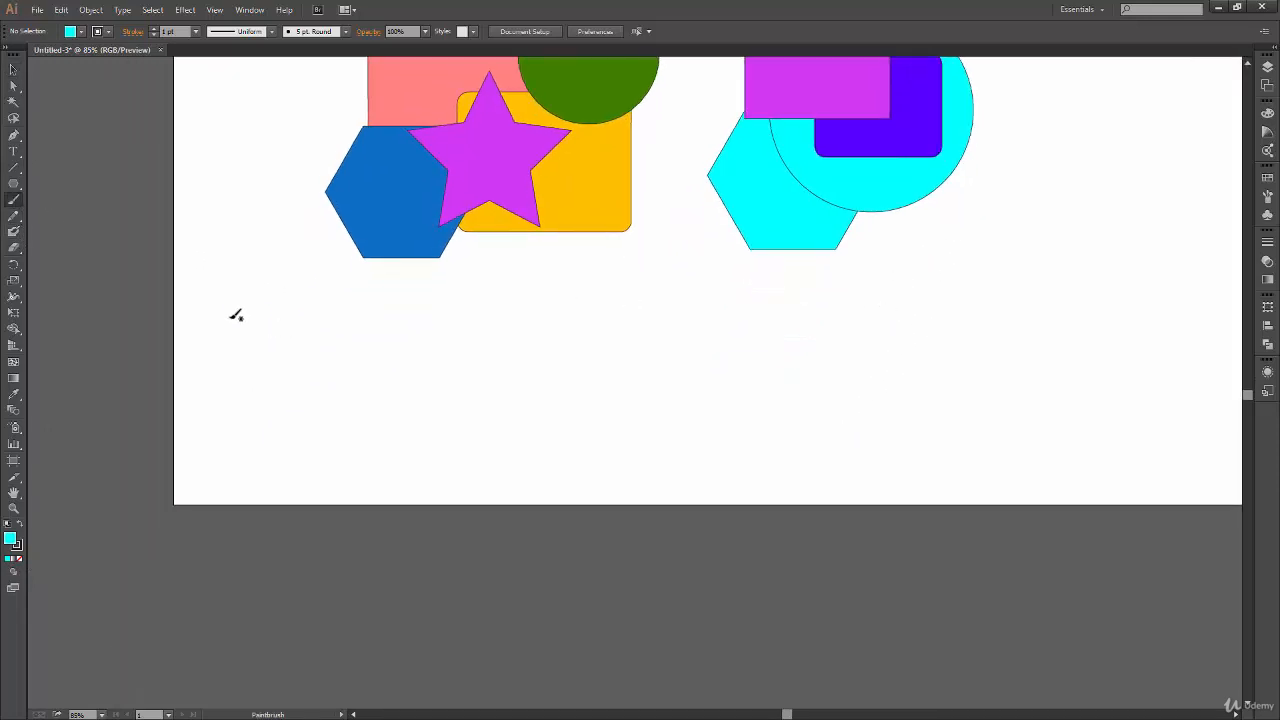
{"action": "left_click_drag", "start_coordinate": [221, 304], "coordinate": [213, 452]}
{"action": "key", "text": "ctrl+z"}
{"action": "mouse_move", "coordinate": [201, 328]}
{"action": "left_mouse_down"}
{"action": "mouse_move", "coordinate": [201, 476]}
{"action": "mouse_move", "coordinate": [277, 270]}
{"action": "mouse_move", "coordinate": [285, 400]}
{"action": "left_mouse_up"}
{"action": "mouse_move", "coordinate": [204, 462]}
{"action": "left_mouse_down"}
{"action": "mouse_move", "coordinate": [285, 398]}
{"action": "mouse_move", "coordinate": [322, 422]}
{"action": "left_mouse_up"}
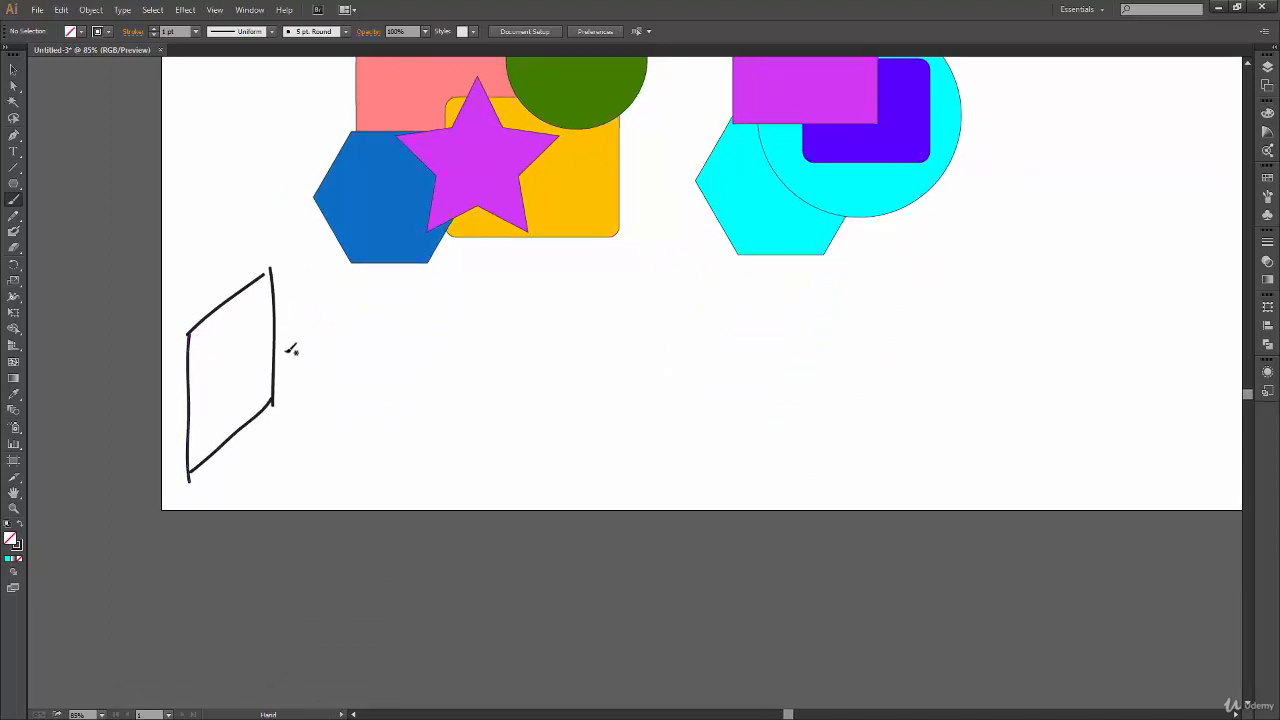
{"action": "mouse_move", "coordinate": [236, 291]}
{"action": "left_mouse_down"}
{"action": "mouse_move", "coordinate": [524, 276]}
{"action": "mouse_move", "coordinate": [523, 290]}
{"action": "left_mouse_up"}
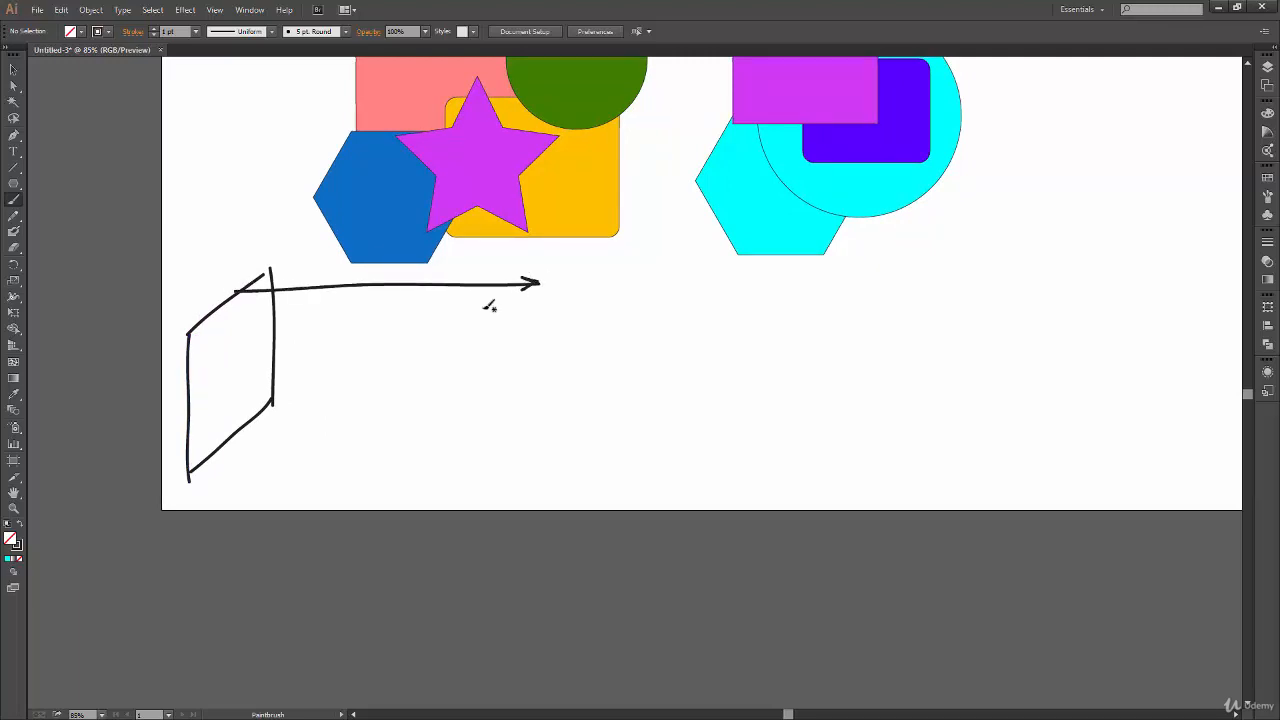
- Sketch an eye facing the panel below the arrowhead and a row of four ovals between the panel and the eye
{"action": "mouse_move", "coordinate": [590, 314]}
{"action": "left_mouse_down"}
{"action": "mouse_move", "coordinate": [636, 352]}
{"action": "mouse_move", "coordinate": [619, 368]}
{"action": "left_mouse_up"}
{"action": "mouse_move", "coordinate": [613, 326]}
{"action": "left_mouse_down"}
{"action": "mouse_move", "coordinate": [616, 358]}
{"action": "mouse_move", "coordinate": [549, 320]}
{"action": "mouse_move", "coordinate": [562, 362]}
{"action": "left_mouse_up"}
{"action": "key", "text": "ctrl+z"}
{"action": "left_click_drag", "start_coordinate": [598, 367], "coordinate": [570, 385]}
{"action": "mouse_move", "coordinate": [219, 352]}
{"action": "left_mouse_down"}
{"action": "mouse_move", "coordinate": [241, 382]}
{"action": "mouse_move", "coordinate": [220, 349]}
{"action": "left_mouse_up"}
{"action": "key", "text": "ctrl+z"}
{"action": "mouse_move", "coordinate": [306, 318]}
{"action": "left_mouse_down"}
{"action": "mouse_move", "coordinate": [405, 365]}
{"action": "mouse_move", "coordinate": [395, 314]}
{"action": "mouse_move", "coordinate": [440, 316]}
{"action": "left_mouse_up"}
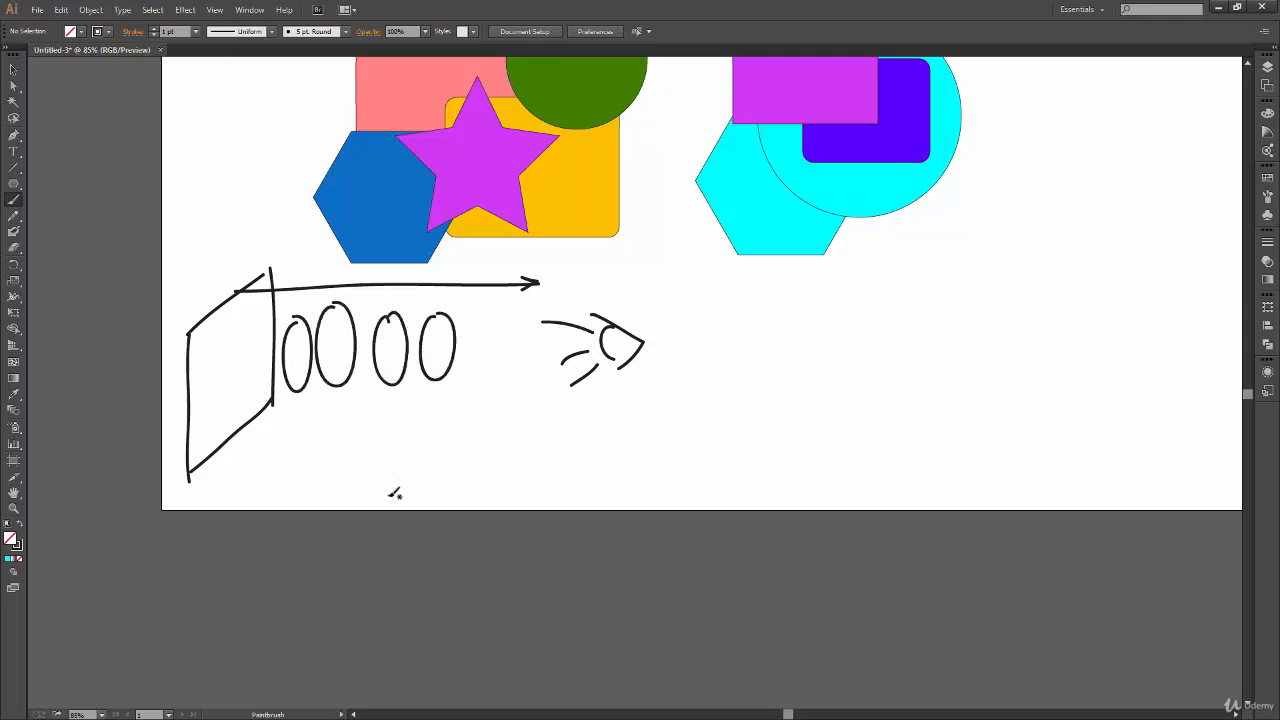
- Sketch a second slanted panel with the Paintbrush below the cyan hexagon, with a long arrow pointing left into it
{"action": "left_click", "coordinate": [13, 572]}
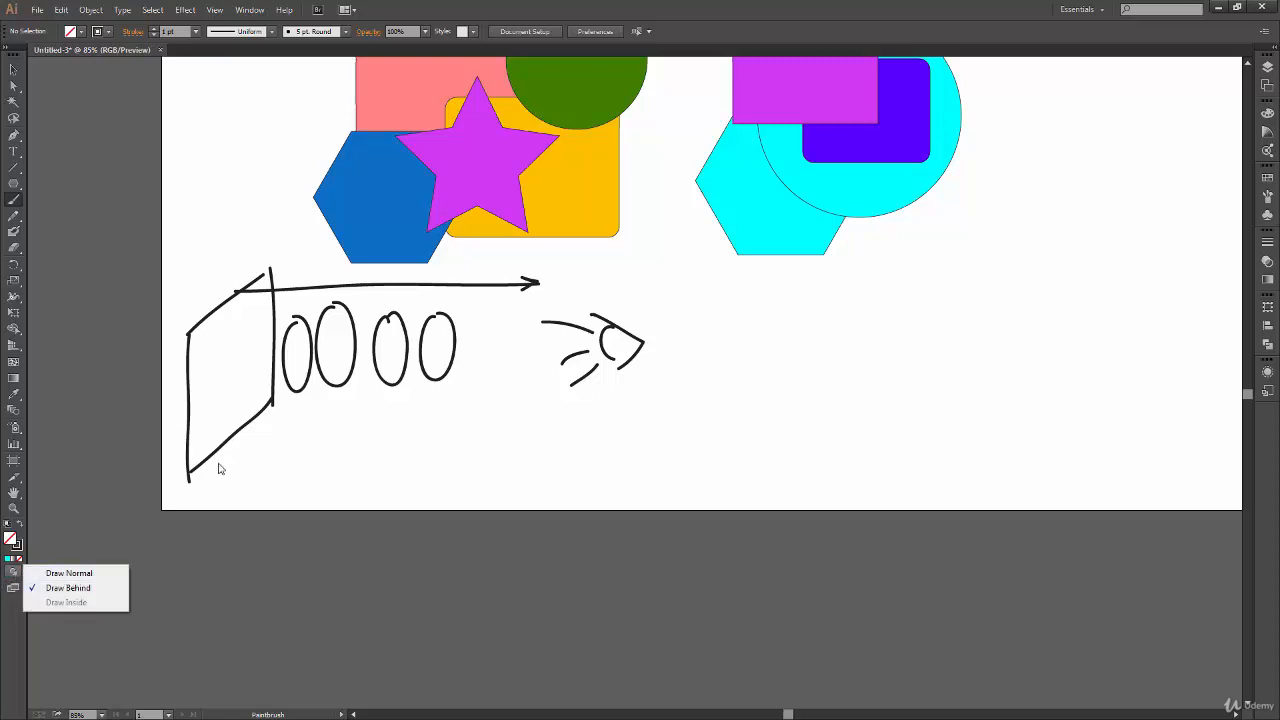
{"action": "left_click", "coordinate": [732, 341]}
{"action": "mouse_move", "coordinate": [743, 318]}
{"action": "left_mouse_down"}
{"action": "mouse_move", "coordinate": [741, 367]}
{"action": "mouse_move", "coordinate": [837, 255]}
{"action": "mouse_move", "coordinate": [840, 343]}
{"action": "mouse_move", "coordinate": [746, 452]}
{"action": "left_mouse_up"}
{"action": "left_click_drag", "start_coordinate": [943, 394], "coordinate": [618, 420]}
{"action": "left_click_drag", "start_coordinate": [468, 298], "coordinate": [776, 303]}
{"action": "mouse_move", "coordinate": [486, 286]}
{"action": "left_mouse_down"}
{"action": "mouse_move", "coordinate": [465, 298]}
{"action": "mouse_move", "coordinate": [478, 308]}
{"action": "left_mouse_up"}
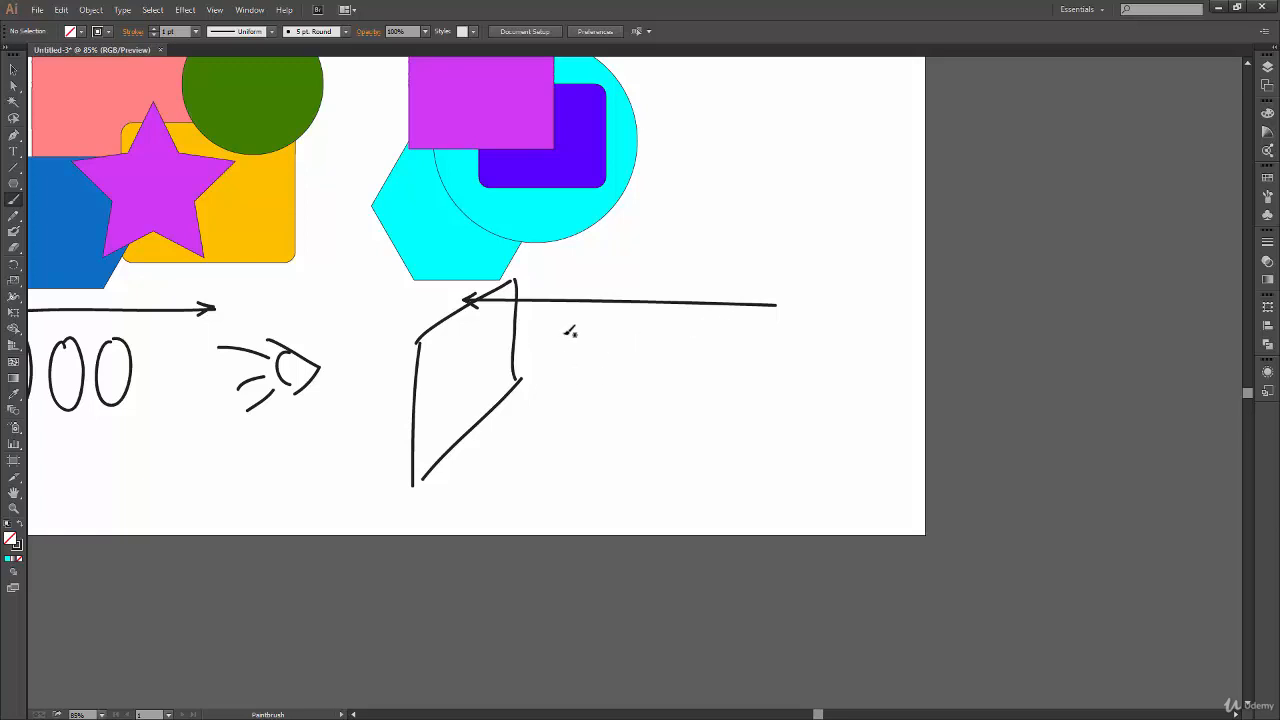
- Sketch a row of three ovals beneath the left-pointing arrow, starting inside the second panel
{"action": "mouse_move", "coordinate": [578, 320]}
{"action": "left_mouse_down"}
{"action": "mouse_move", "coordinate": [604, 393]}
{"action": "mouse_move", "coordinate": [518, 404]}
{"action": "mouse_move", "coordinate": [546, 376]}
{"action": "mouse_move", "coordinate": [539, 332]}
{"action": "mouse_move", "coordinate": [472, 356]}
{"action": "mouse_move", "coordinate": [505, 353]}
{"action": "left_mouse_up"}
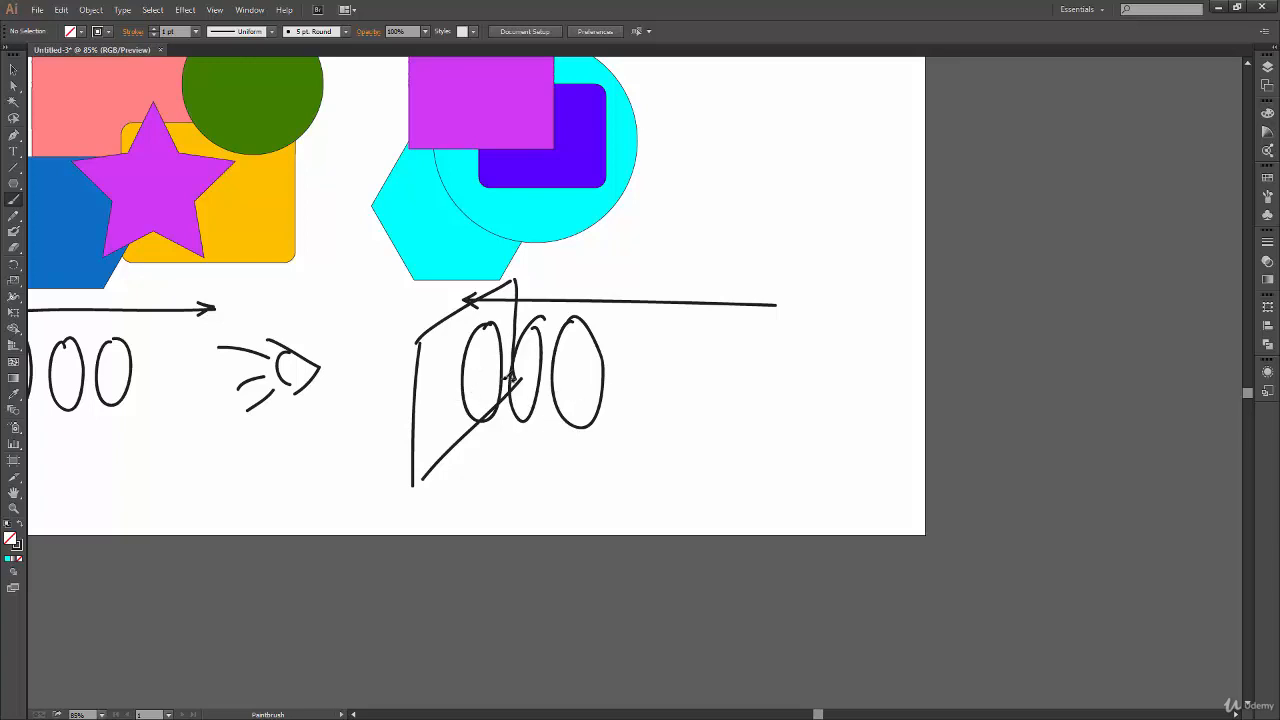
{"action": "mouse_move", "coordinate": [595, 465]}
{"action": "left_mouse_down"}
{"action": "mouse_move", "coordinate": [700, 471]}
{"action": "mouse_move", "coordinate": [708, 498]}
{"action": "left_mouse_up"}
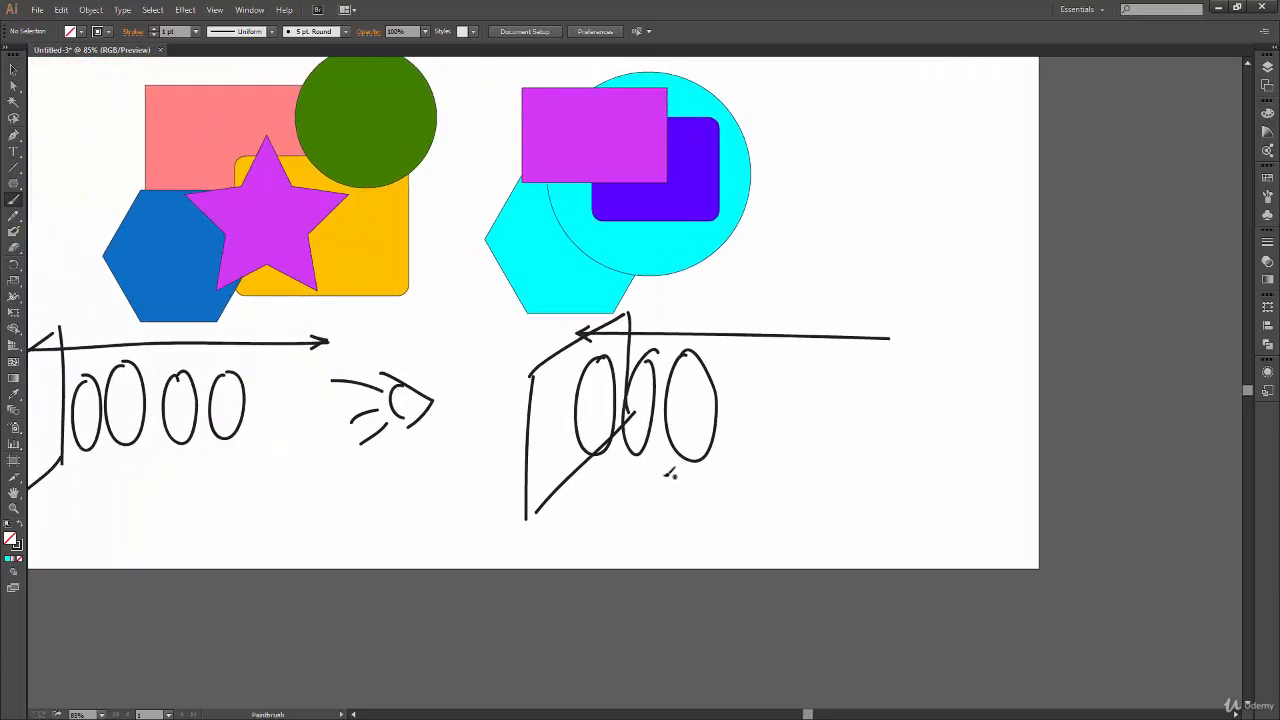
{"action": "left_click_drag", "start_coordinate": [605, 462], "coordinate": [695, 464]}
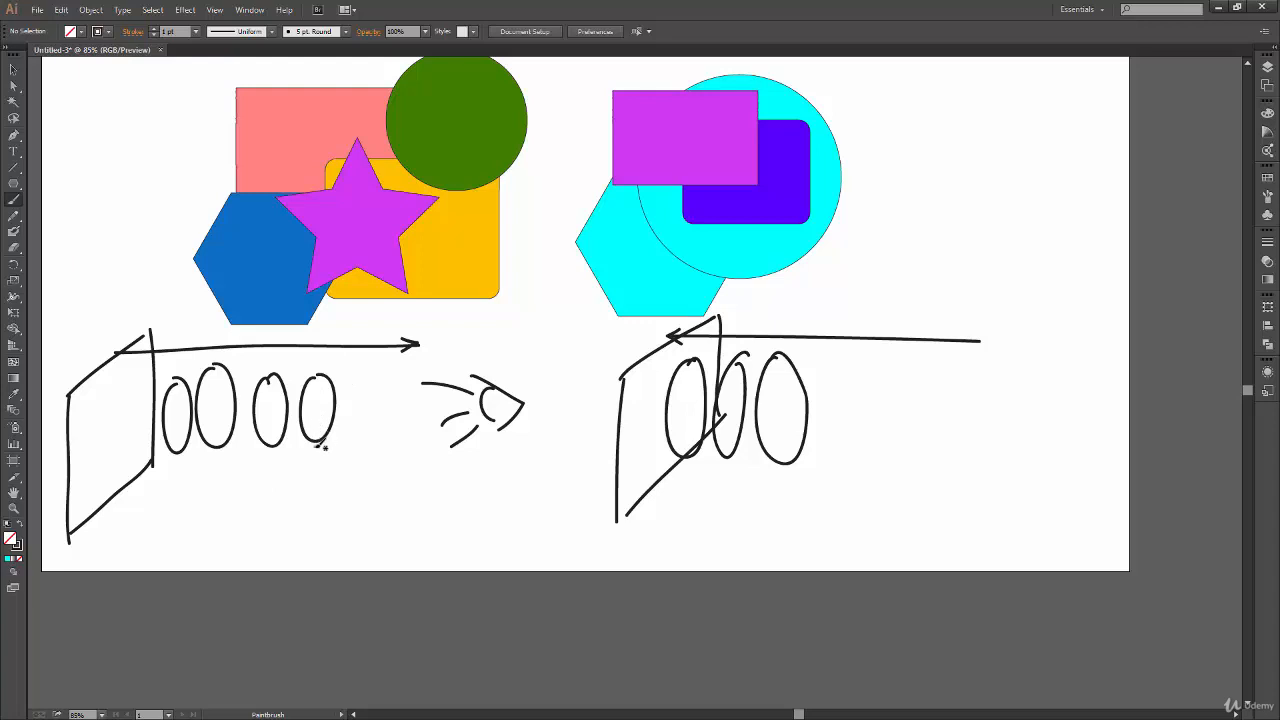
{"action": "left_click_drag", "start_coordinate": [690, 437], "coordinate": [709, 466]}
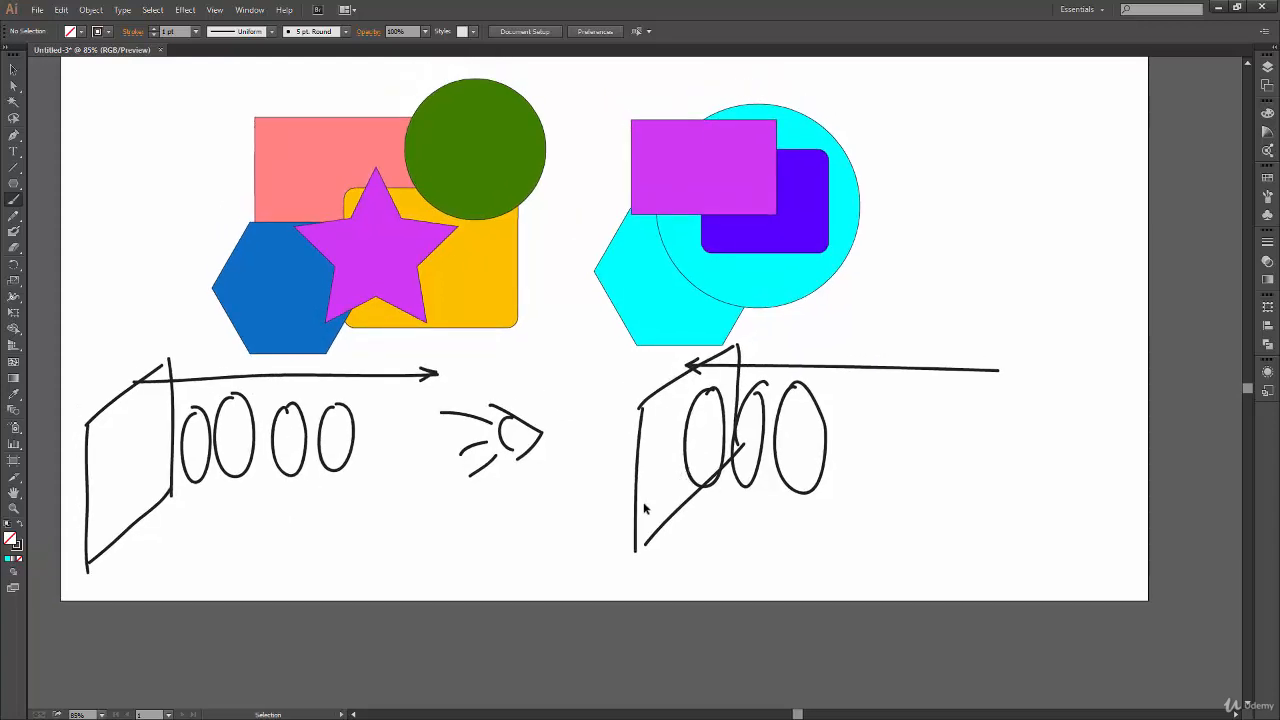
- Draw an unfilled rounded rectangle about 381 x 296 px on the empty artboard in Draw Normal mode
{"action": "key", "text": "ctrl+0"}
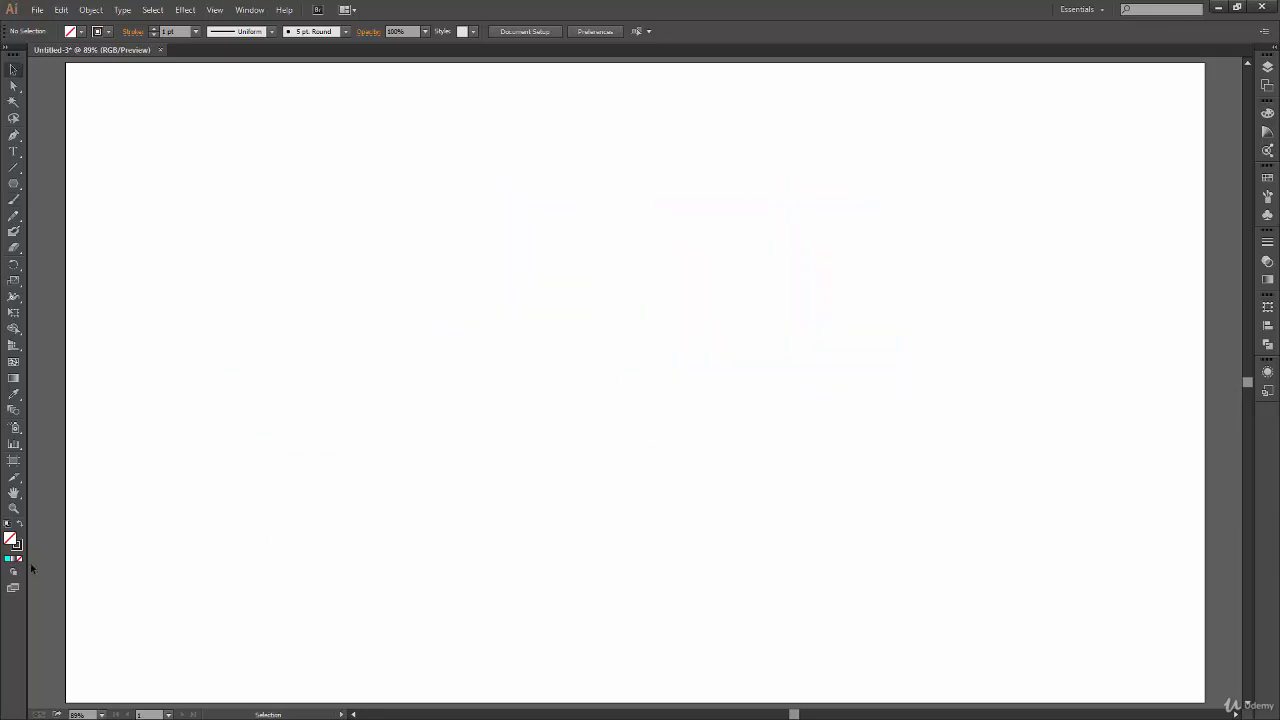
{"action": "left_click", "coordinate": [13, 572]}
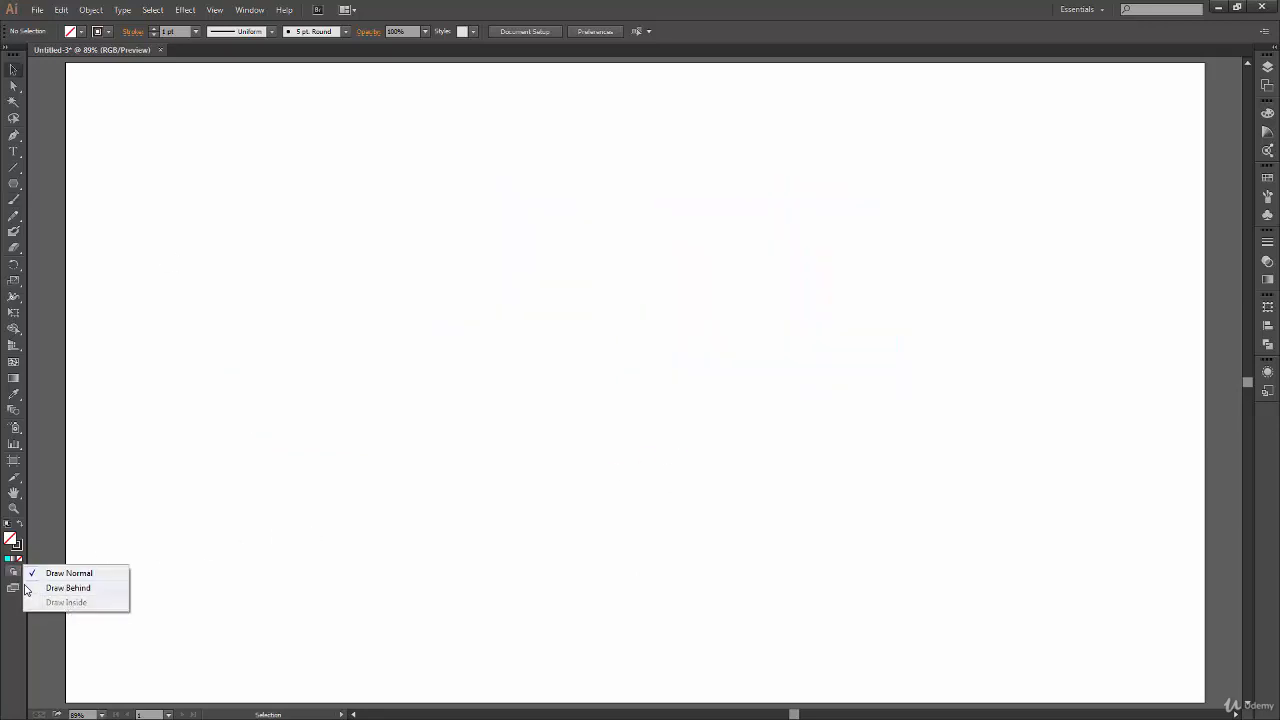
{"action": "left_click", "coordinate": [12, 186]}
{"action": "left_click_drag", "start_coordinate": [12, 186], "coordinate": [109, 183]}
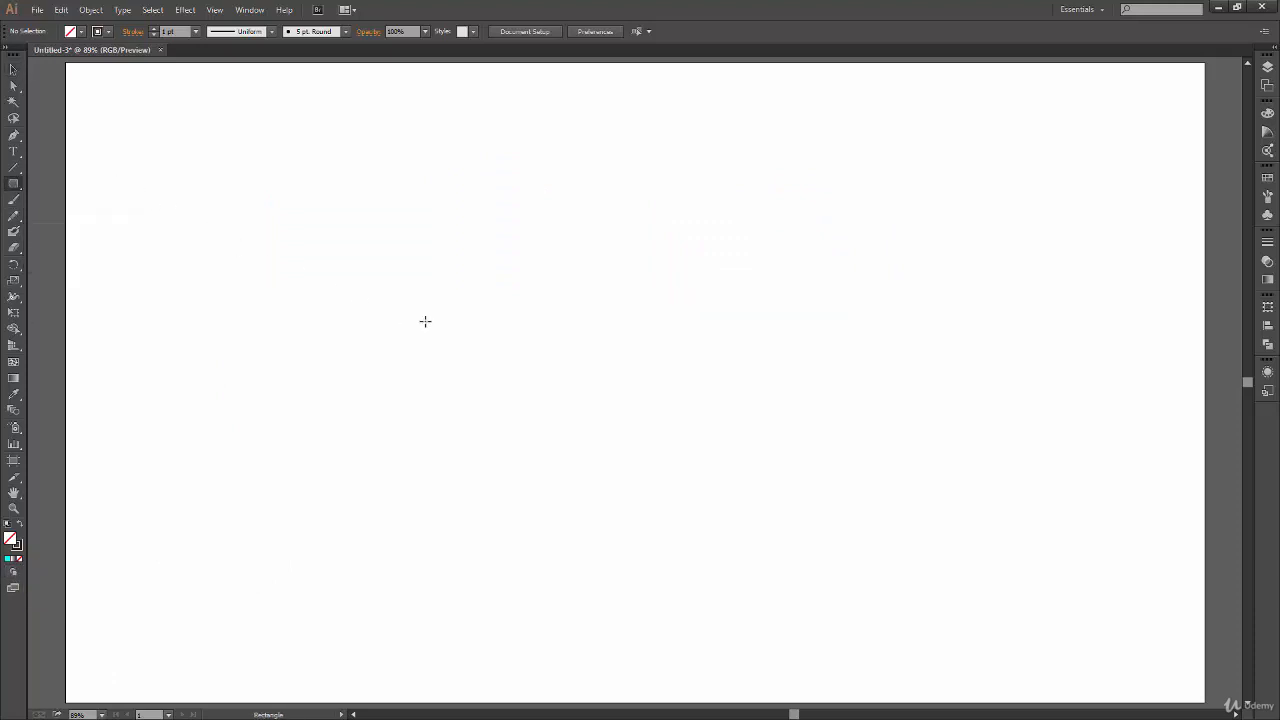
{"action": "left_click_drag", "start_coordinate": [12, 186], "coordinate": [71, 197]}
{"action": "left_click_drag", "start_coordinate": [379, 230], "coordinate": [590, 391]}
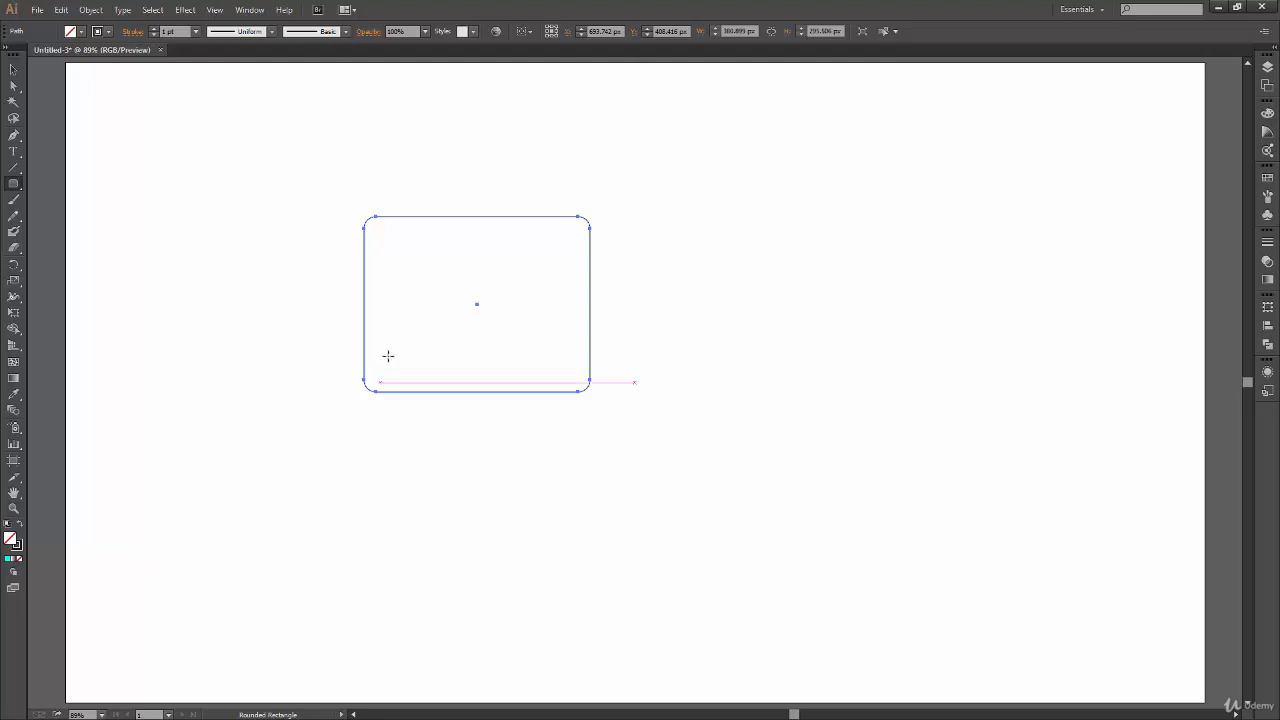
- Switch to Draw Inside mode for the selected rounded rectangle and inspect its dashed corner markers up close
{"action": "left_click", "coordinate": [12, 574]}
{"action": "left_click", "coordinate": [15, 573]}
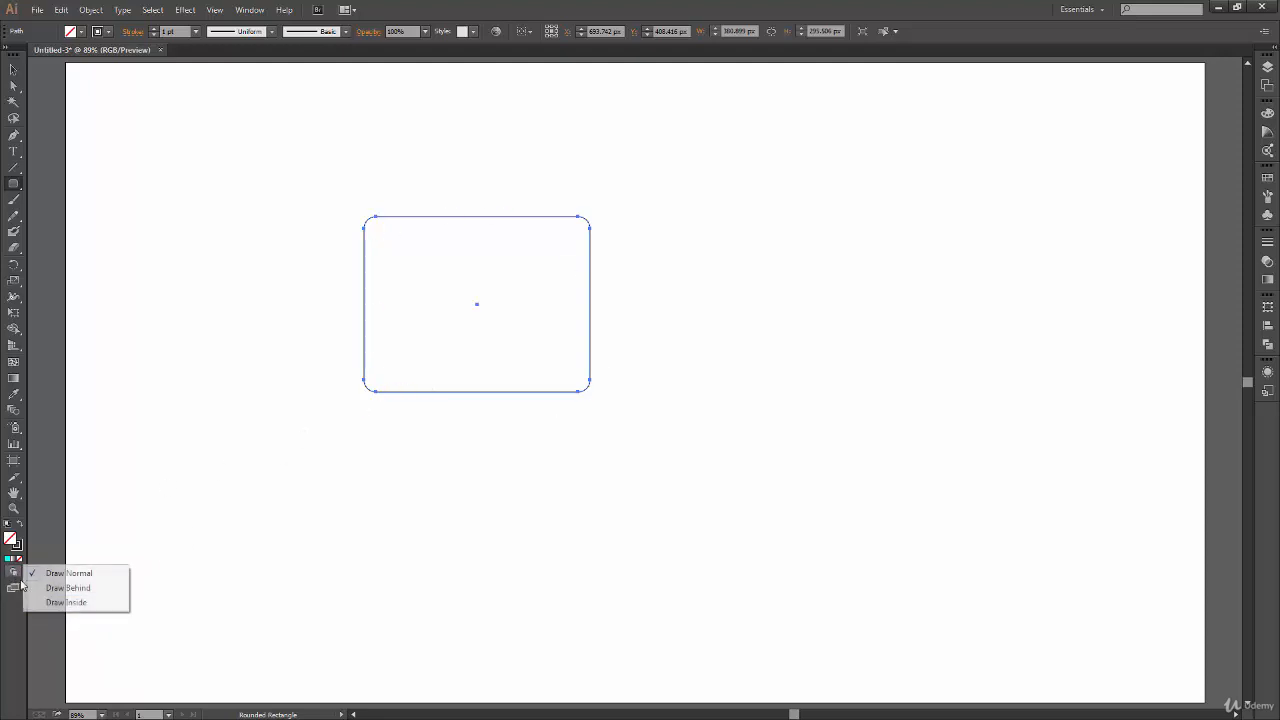
{"action": "left_click", "coordinate": [103, 604]}
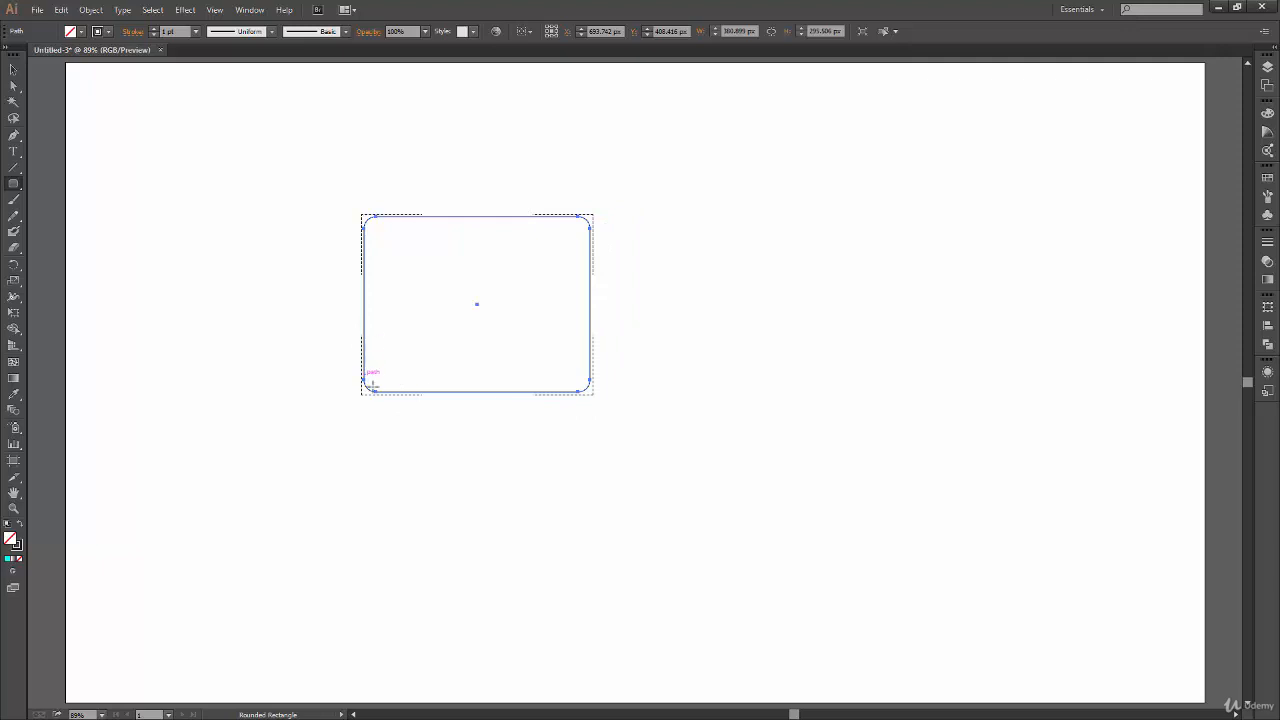
{"action": "key", "text": "ctrl+plus"}
{"action": "key", "text": "ctrl+plus"}
{"action": "key", "text": "ctrl+plus"}
{"action": "key", "text": "space"}
{"action": "left_click_drag", "start_coordinate": [466, 346], "coordinate": [714, 485]}
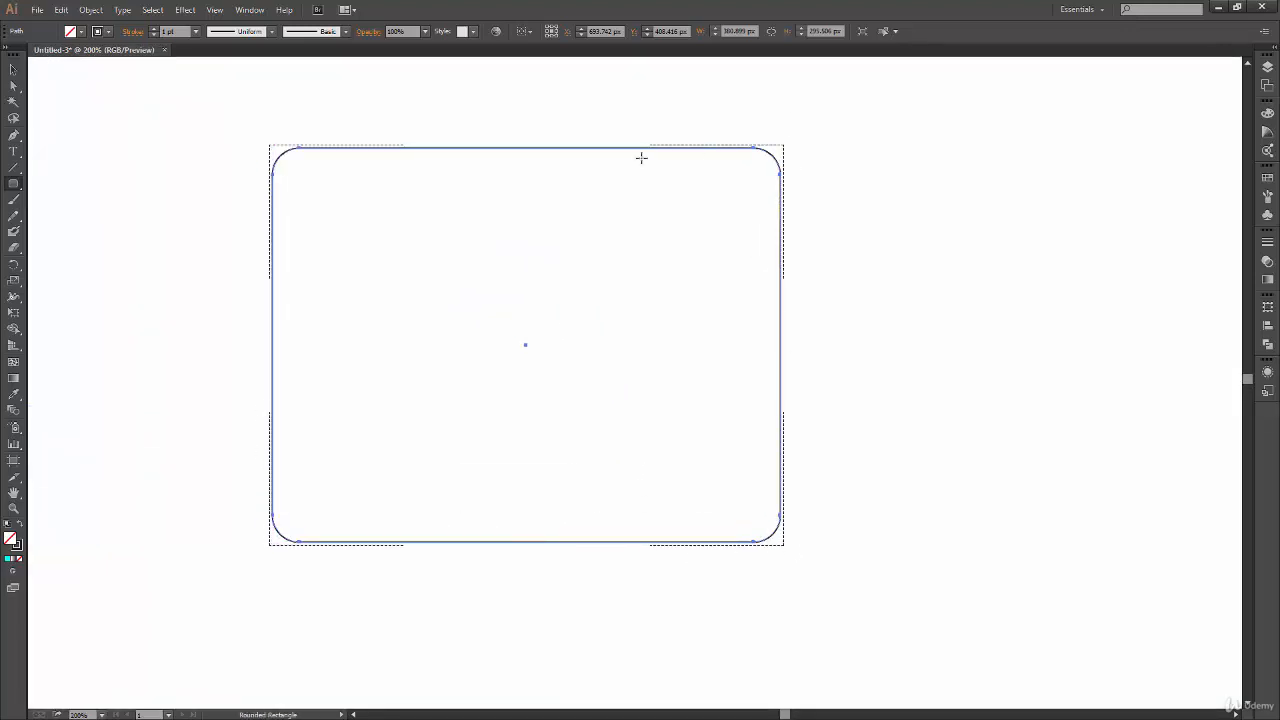
{"action": "key", "text": "v"}
{"action": "key", "text": "ctrl+0"}
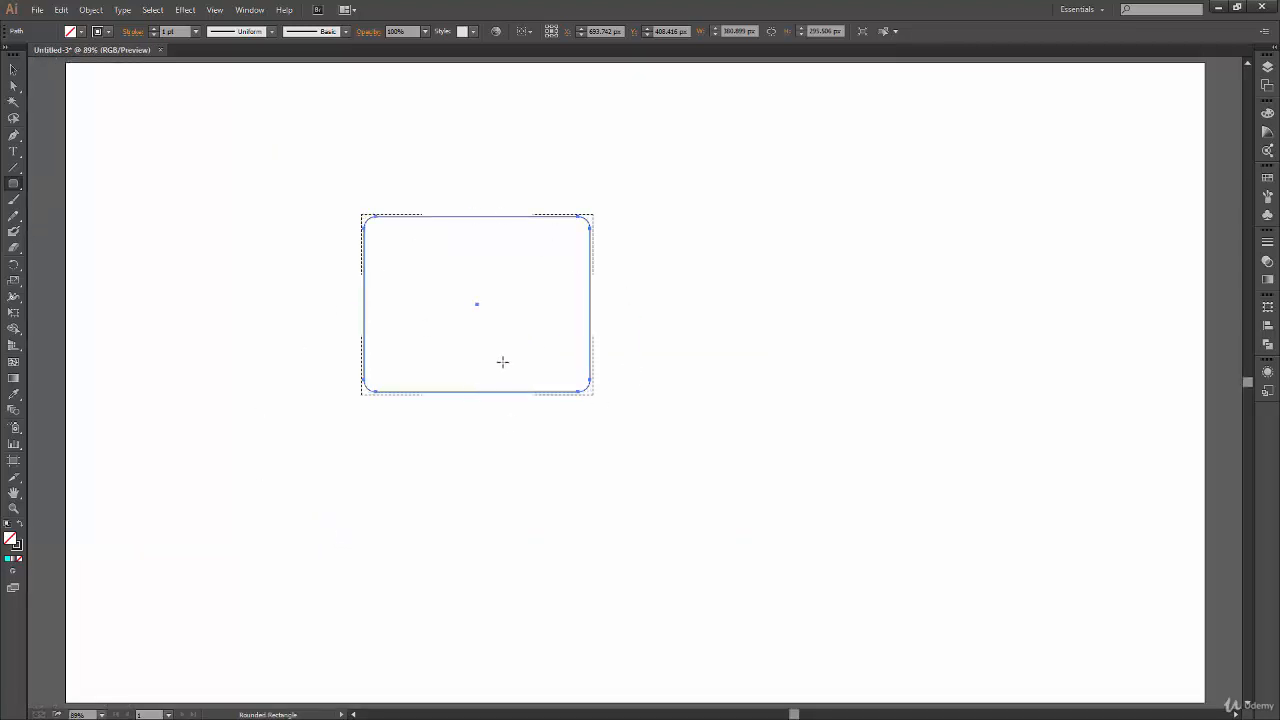
- Fill the rounded rectangle with saturated bright blue and deselect it
{"action": "left_click_drag", "start_coordinate": [25, 190], "coordinate": [95, 251]}
{"action": "double_click", "coordinate": [15, 543]}
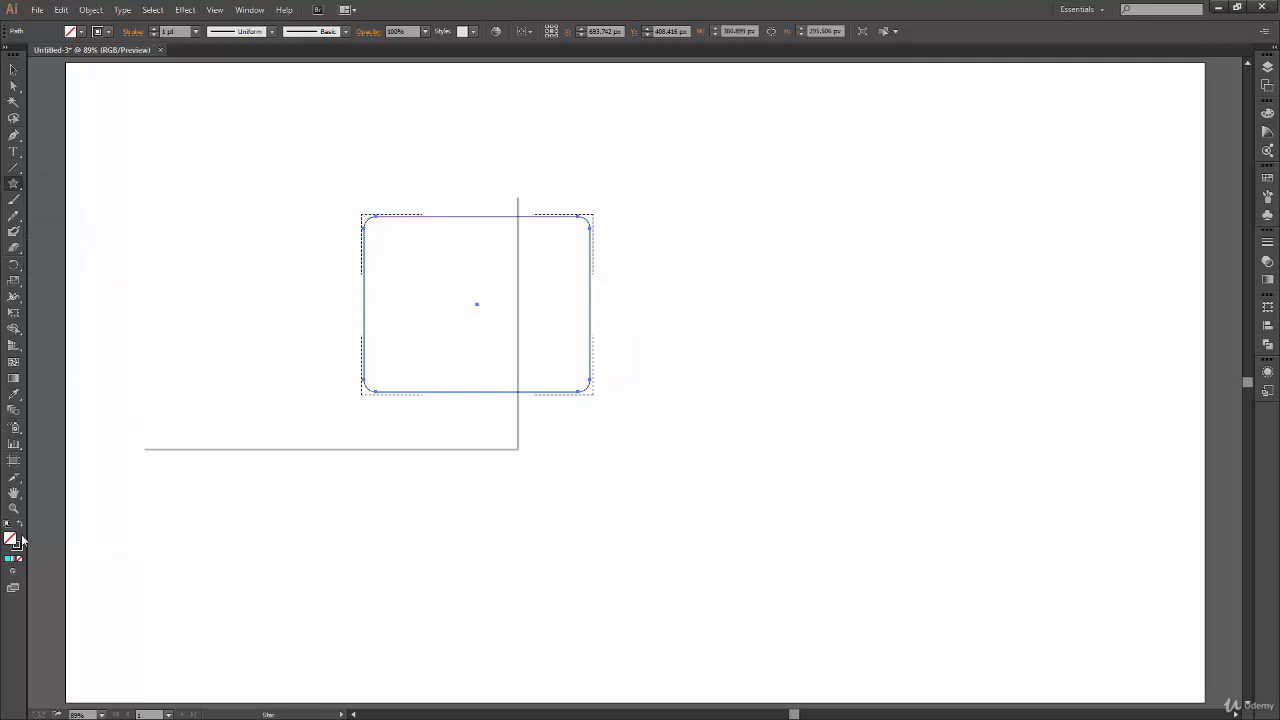
{"action": "left_click", "coordinate": [343, 298]}
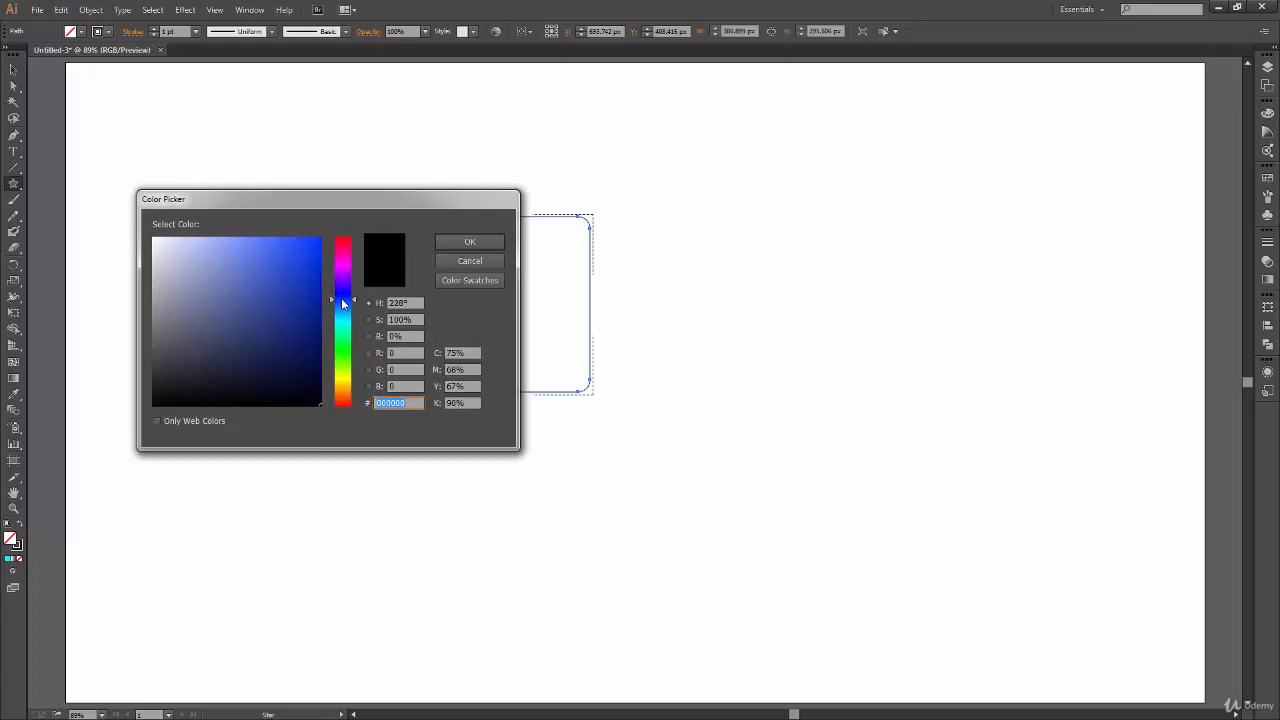
{"action": "left_click", "coordinate": [320, 238]}
{"action": "key", "text": "Return"}
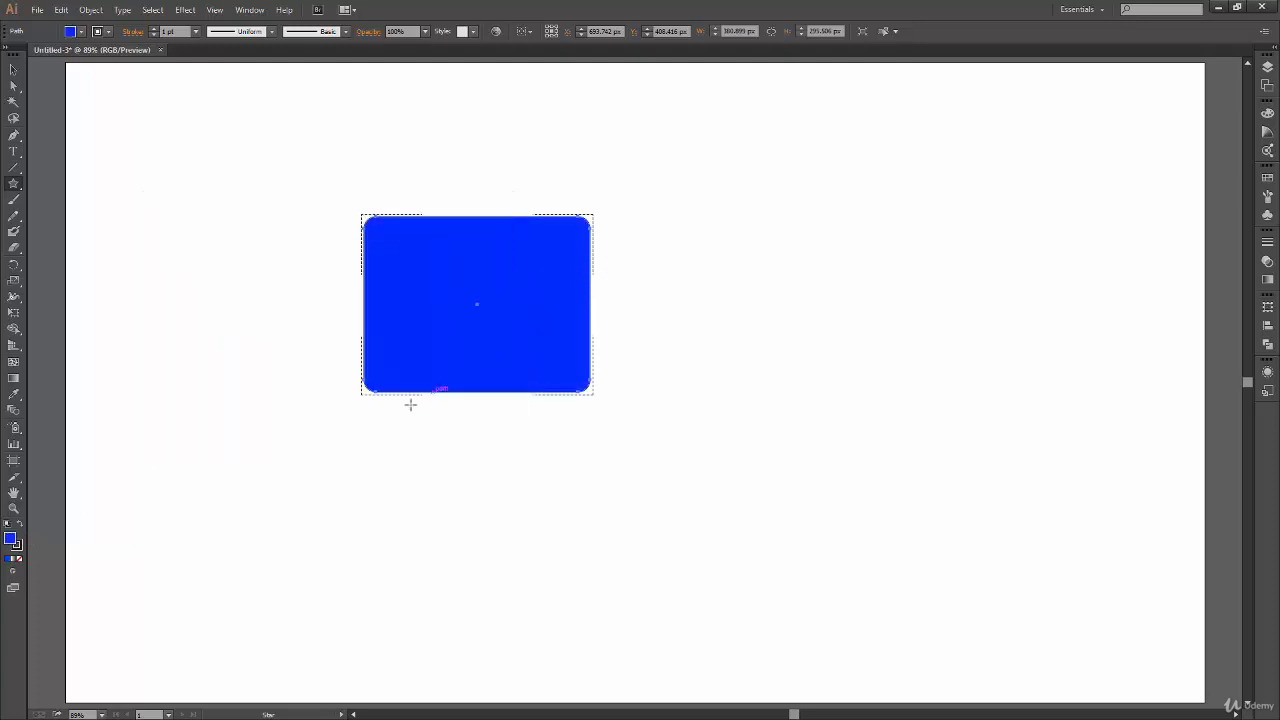
{"action": "key", "text": "v"}
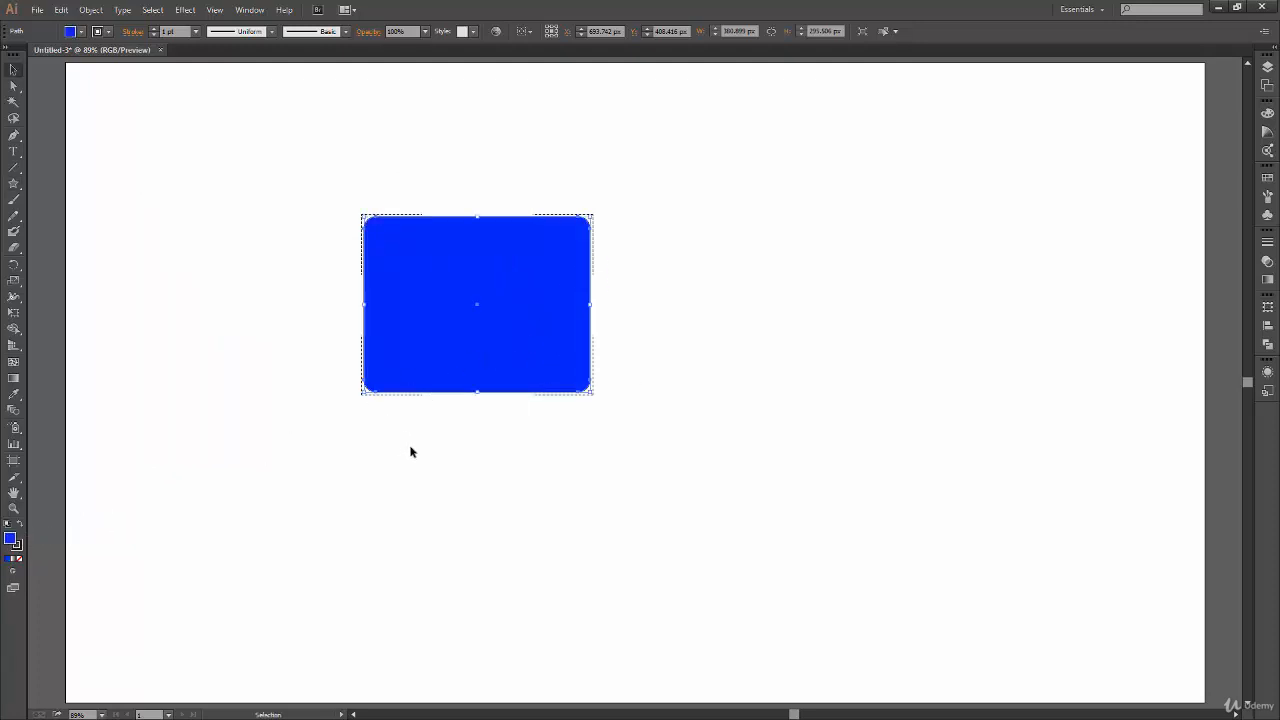
{"action": "left_click", "coordinate": [445, 451]}
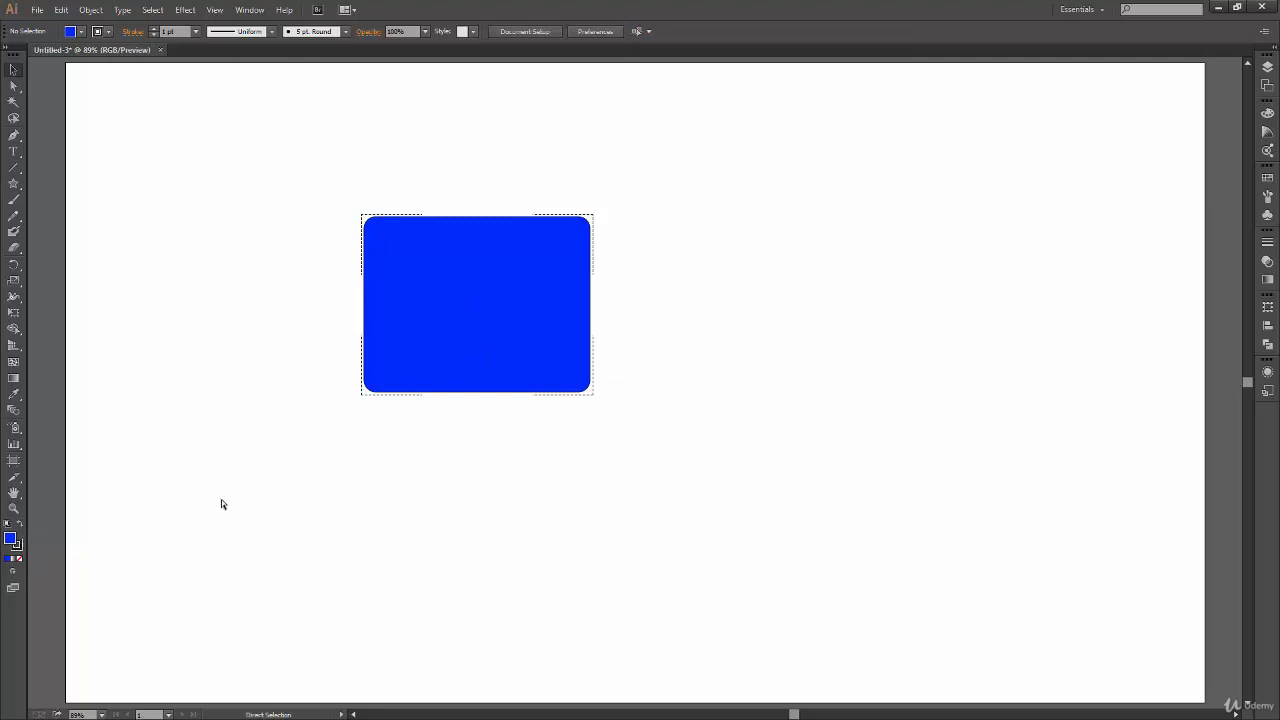
- Change the rounded rectangle's fill to a light azure blue and deselect it
{"action": "left_click", "coordinate": [465, 330]}
{"action": "double_click", "coordinate": [11, 540]}
{"action": "left_click_drag", "start_coordinate": [349, 301], "coordinate": [349, 311]}
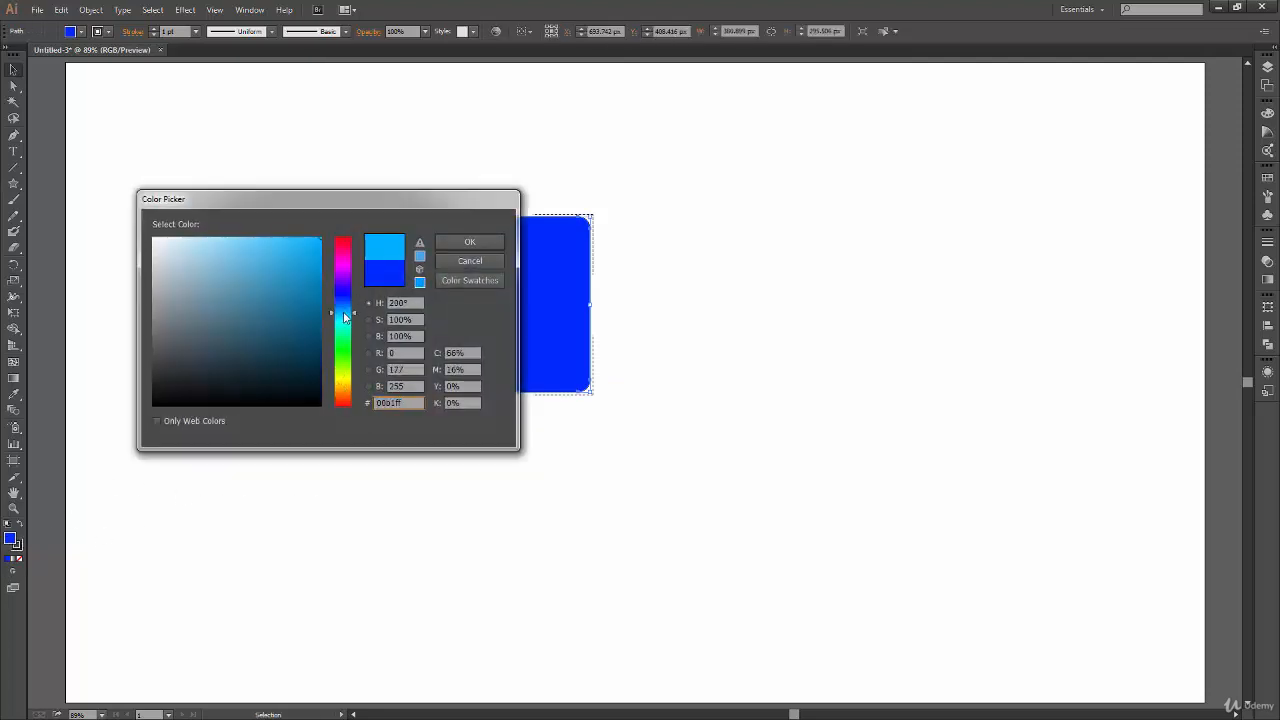
{"action": "left_click", "coordinate": [466, 242]}
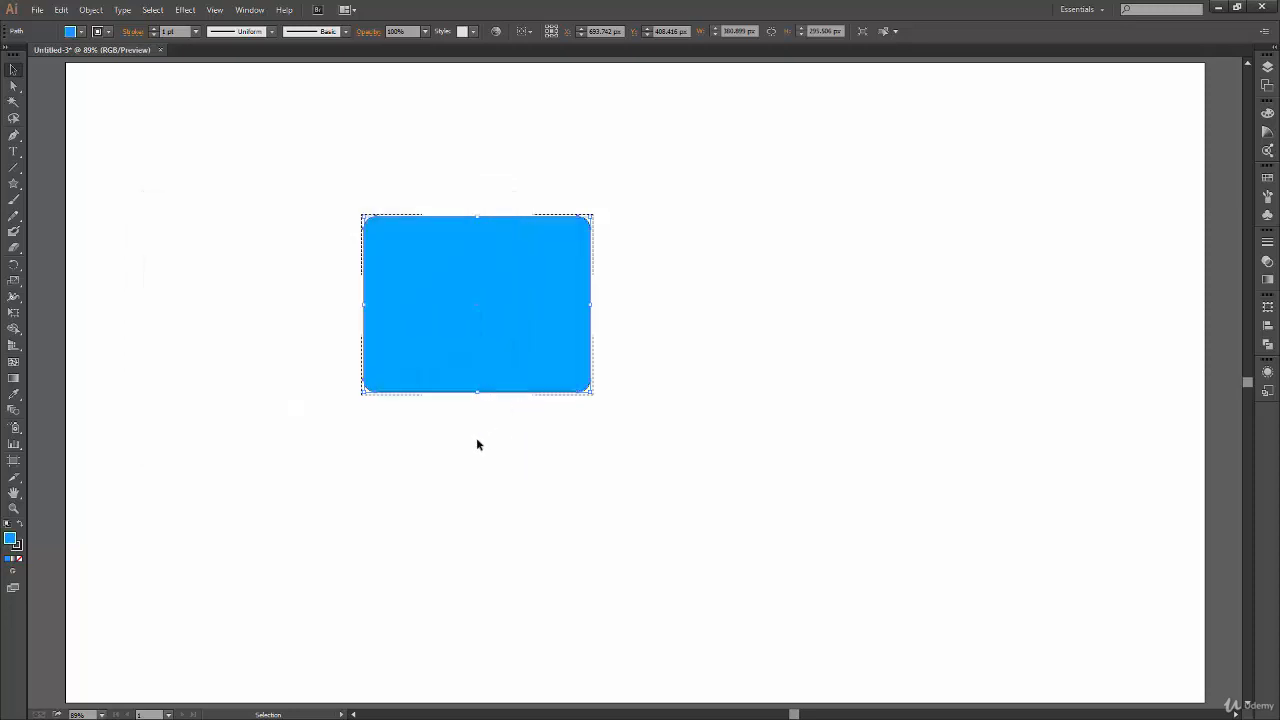
{"action": "left_click", "coordinate": [156, 573]}
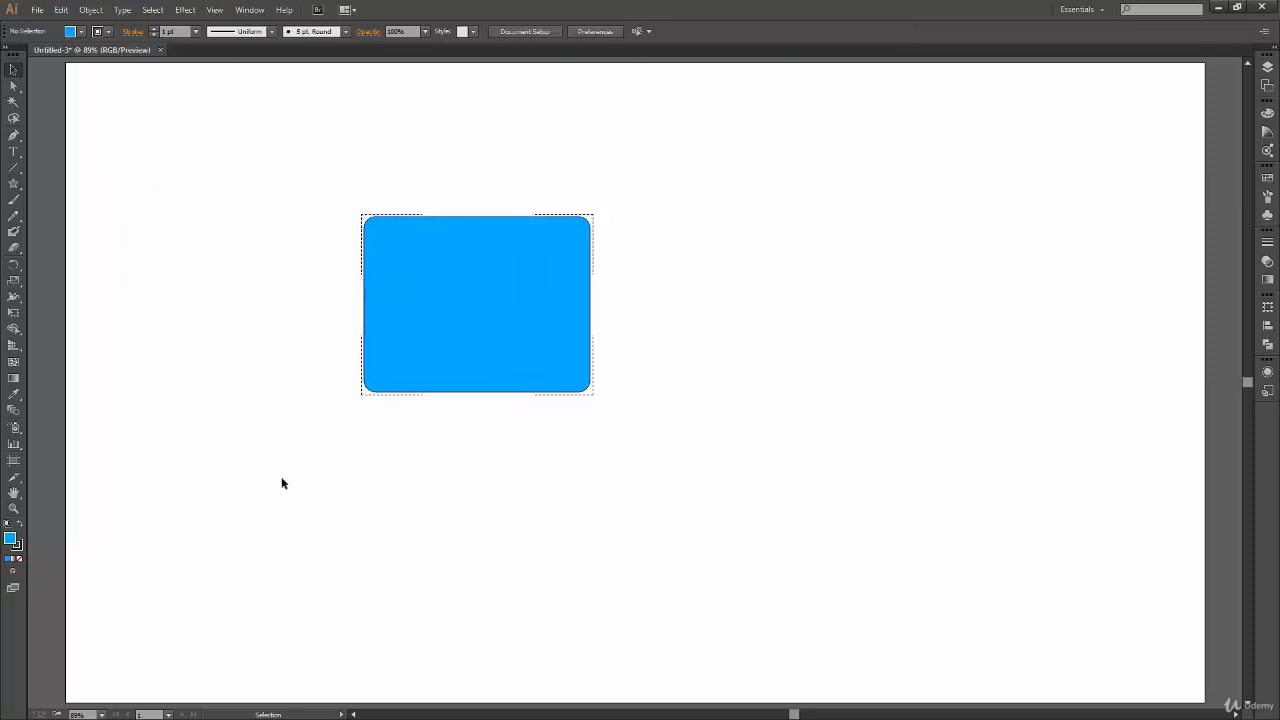
- Set the current fill colour to a bright magenta-purple with nothing selected
{"action": "double_click", "coordinate": [12, 541]}
{"action": "left_click_drag", "start_coordinate": [343, 277], "coordinate": [348, 271]}
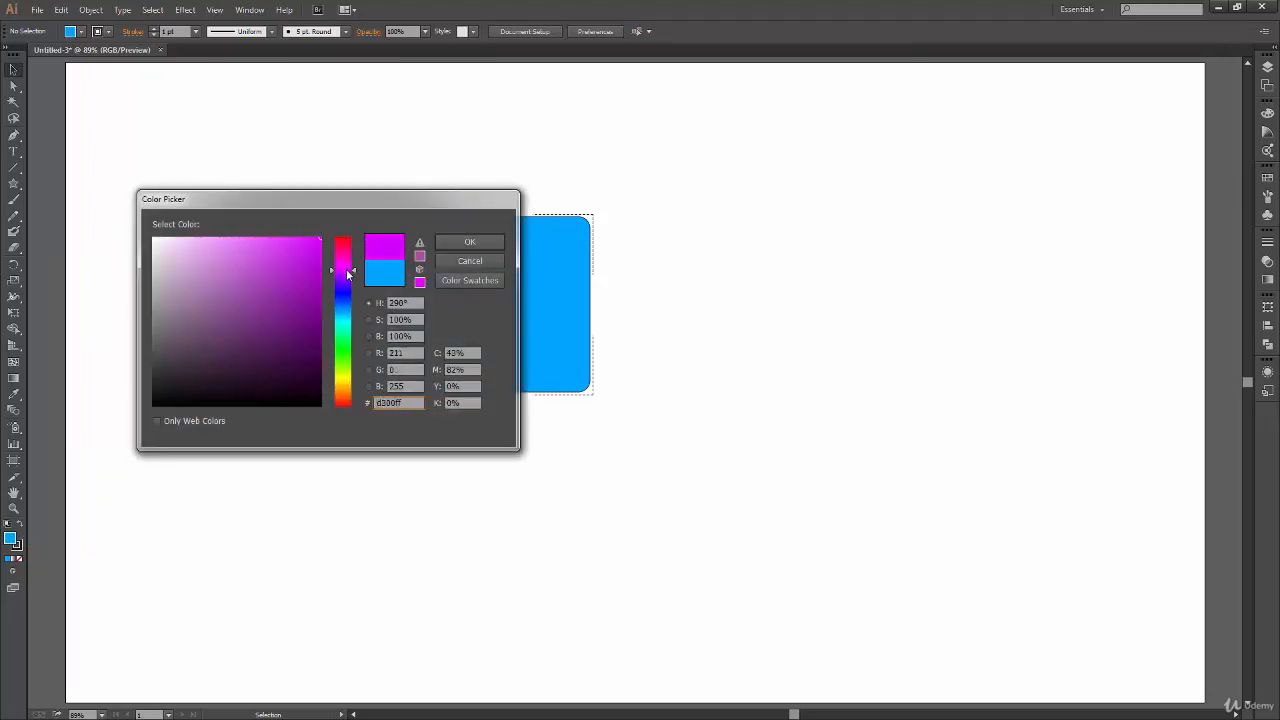
{"action": "left_click", "coordinate": [467, 242]}
- Draw a star about 306 x 311 px across the blue rounded rectangle's lower-left edge in Draw Inside mode, and deselect it
{"action": "left_click", "coordinate": [14, 184]}
{"action": "left_click_drag", "start_coordinate": [433, 408], "coordinate": [523, 362]}
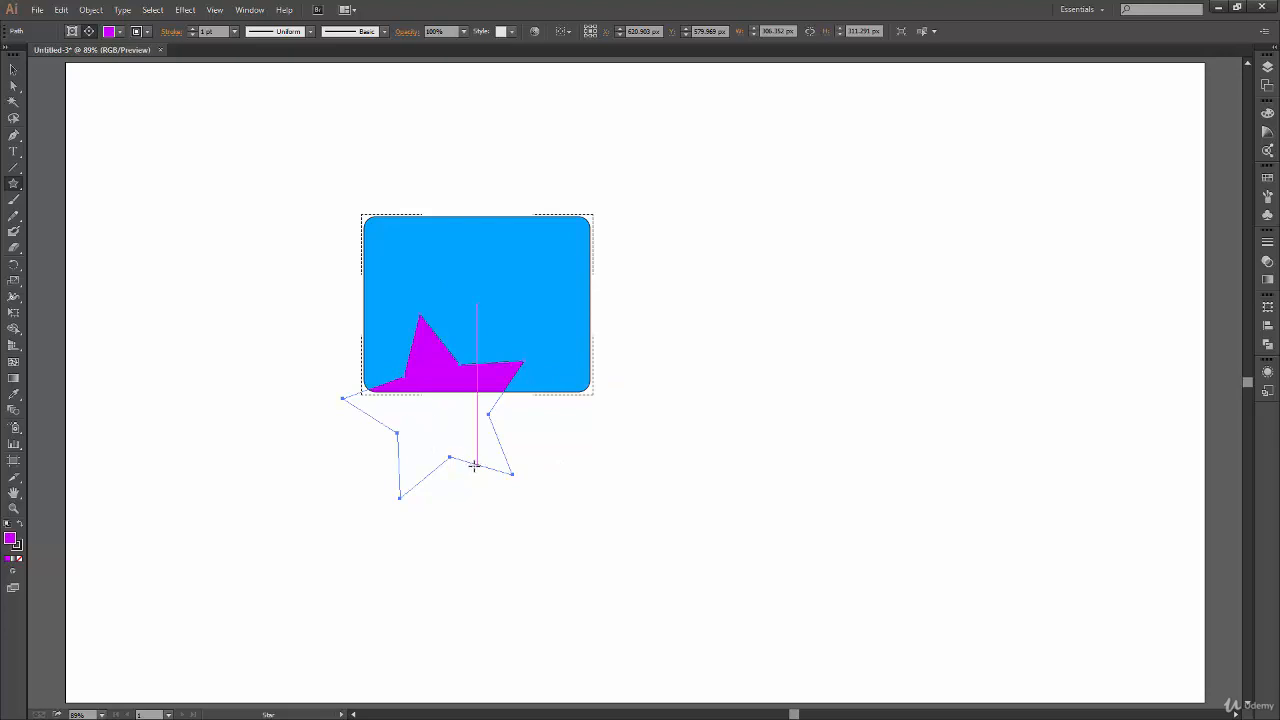
{"action": "left_click", "coordinate": [13, 69]}
{"action": "left_click", "coordinate": [593, 476]}
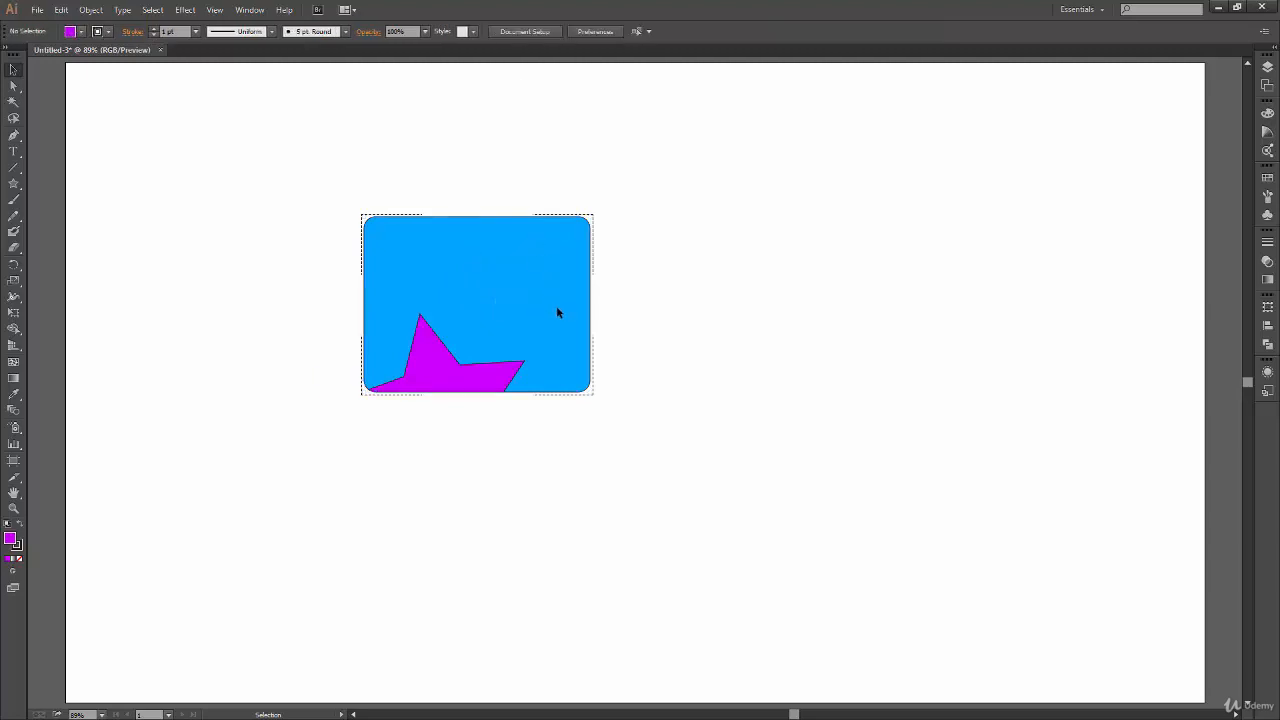
- Move the clipped rectangle and star up and to the right on the artboard, and leave Draw Inside mode
{"action": "left_click", "coordinate": [590, 235]}
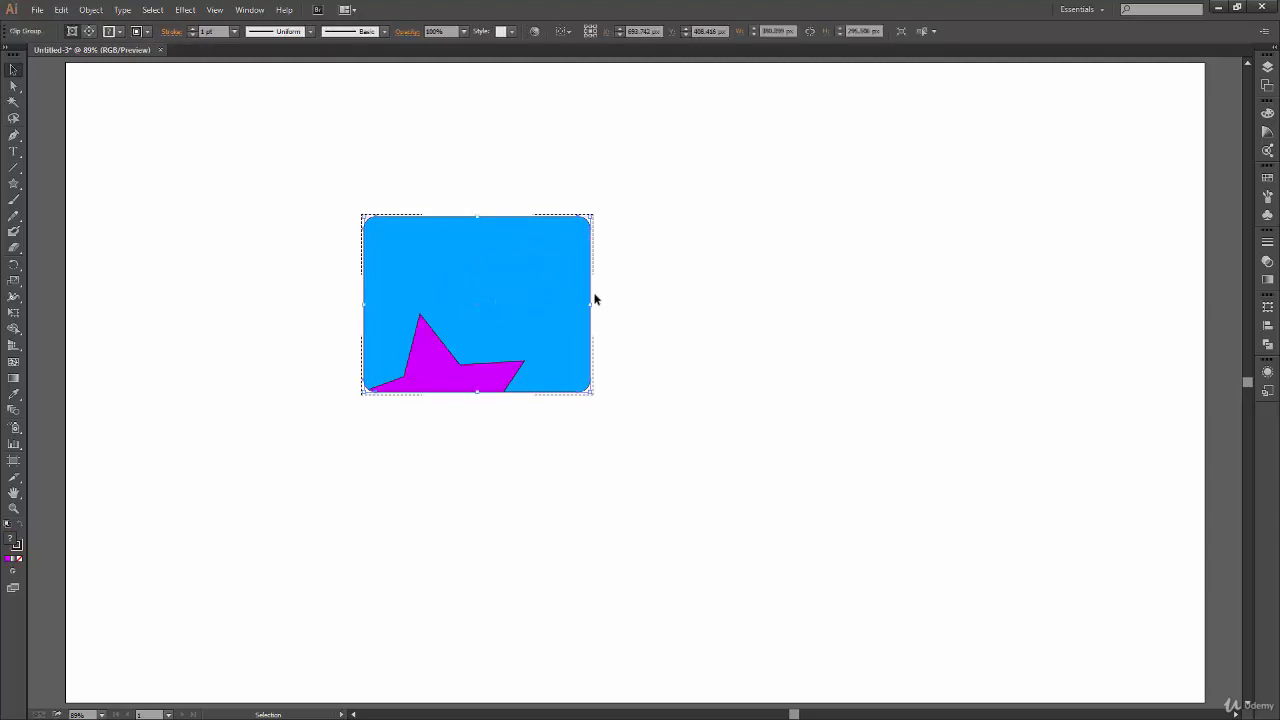
{"action": "left_click_drag", "start_coordinate": [590, 278], "coordinate": [709, 239]}
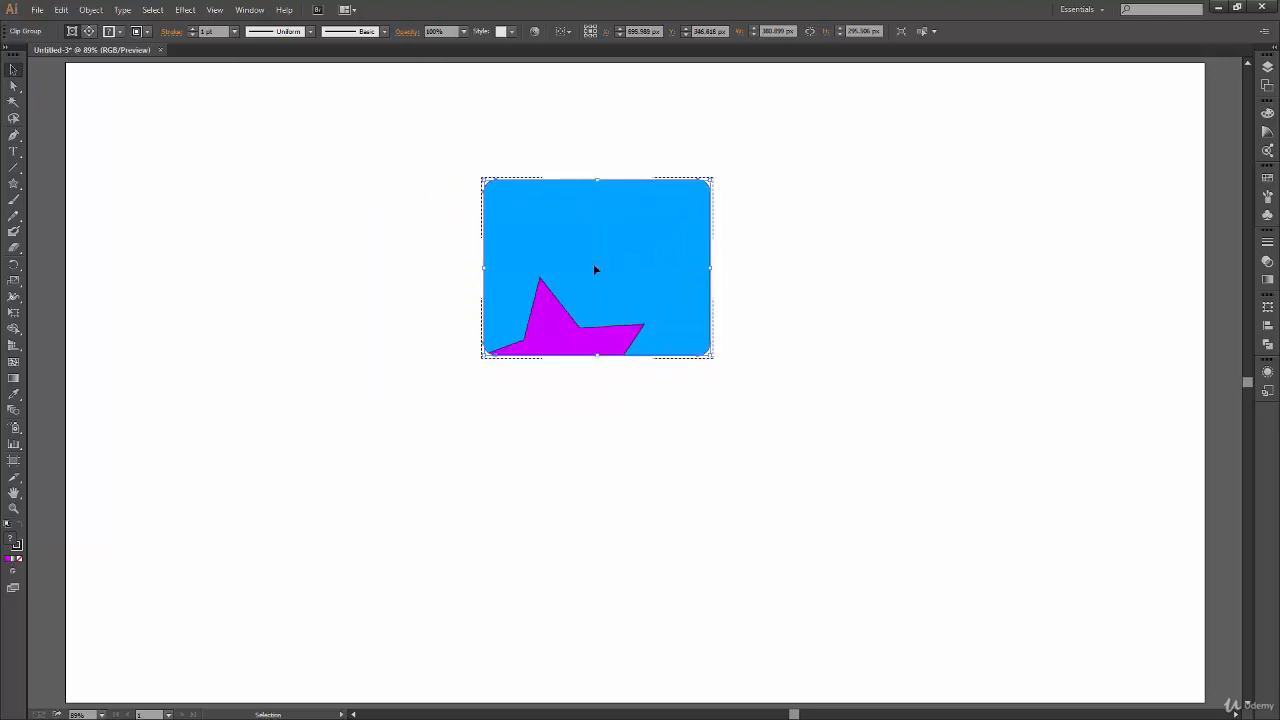
{"action": "left_click_drag", "start_coordinate": [597, 268], "coordinate": [595, 265]}
{"action": "key", "text": "ctrl+shift+a"}
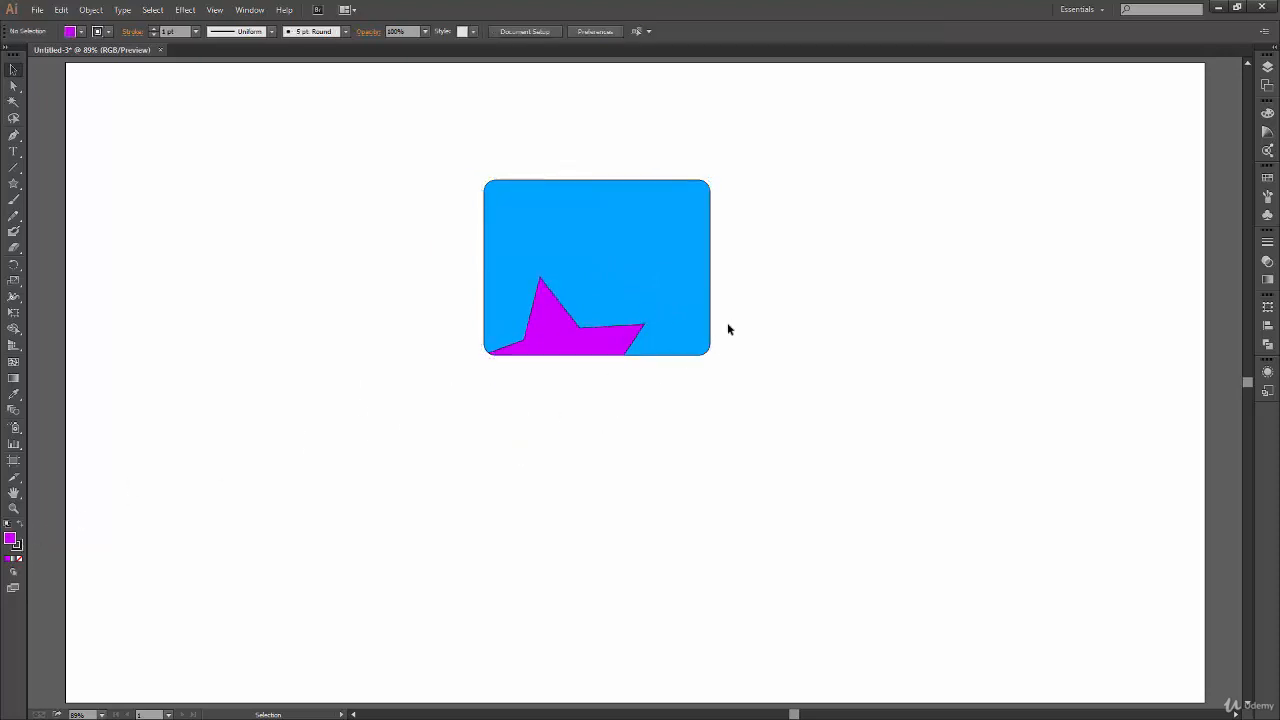
- Isolate the clip group, change its rounded rectangle's fill to golden yellow #ffce00, and exit isolation mode
{"action": "left_click", "coordinate": [670, 322]}
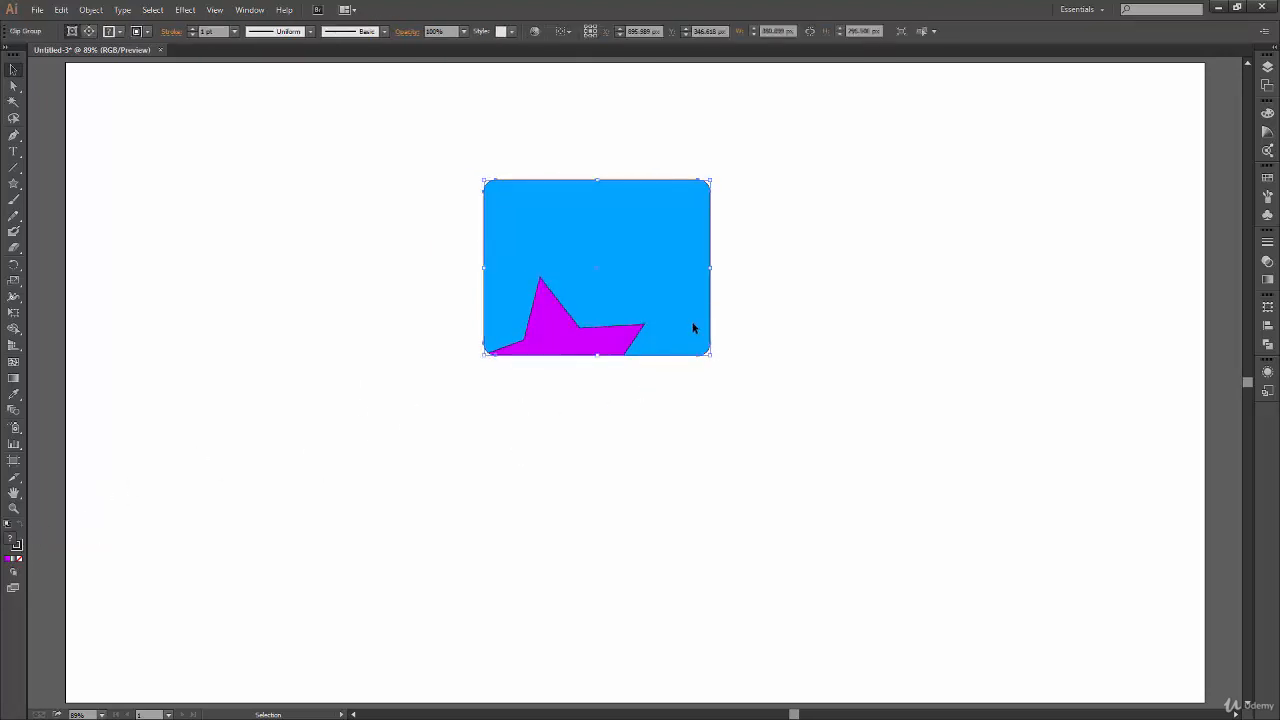
{"action": "key", "text": "ctrl+shift+a"}
{"action": "double_click", "coordinate": [711, 346]}
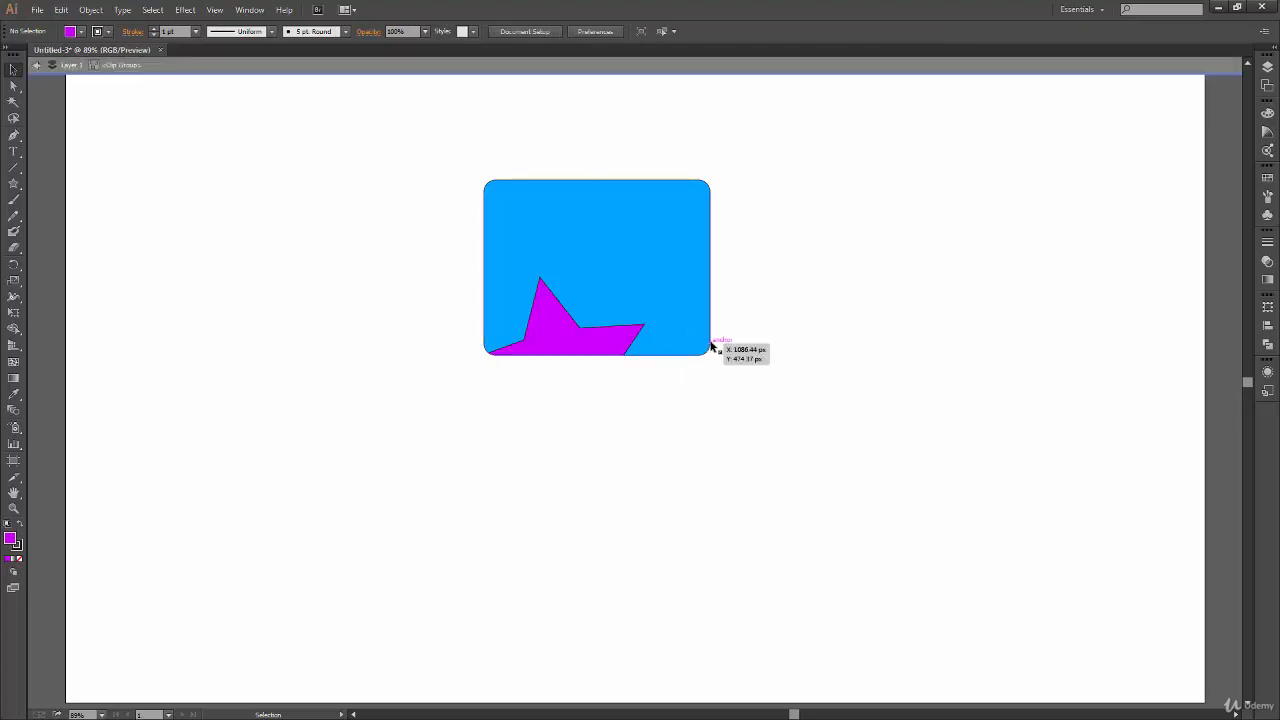
{"action": "left_click", "coordinate": [711, 346]}
{"action": "double_click", "coordinate": [11, 539]}
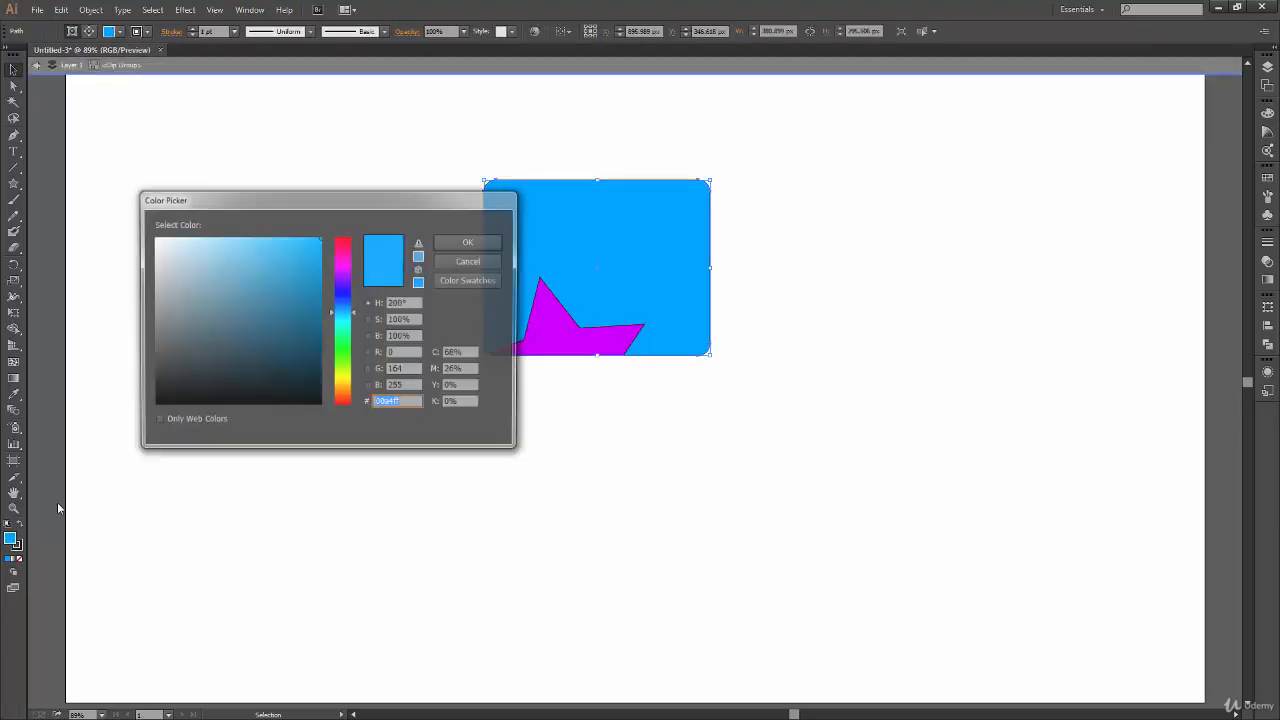
{"action": "left_click_drag", "start_coordinate": [344, 333], "coordinate": [345, 385]}
{"action": "mouse_move", "coordinate": [310, 248]}
{"action": "left_mouse_down"}
{"action": "mouse_move", "coordinate": [334, 262]}
{"action": "mouse_move", "coordinate": [327, 229]}
{"action": "left_mouse_up"}
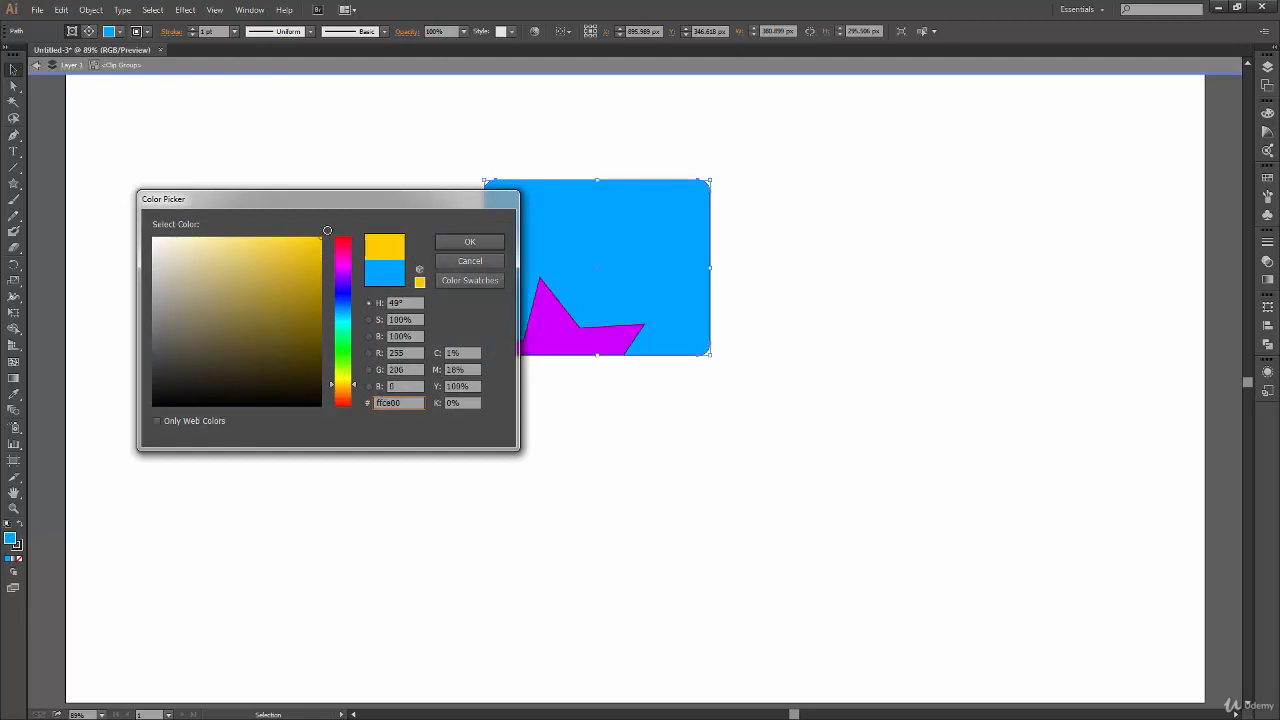
{"action": "left_click", "coordinate": [470, 242]}
{"action": "left_click", "coordinate": [760, 341]}
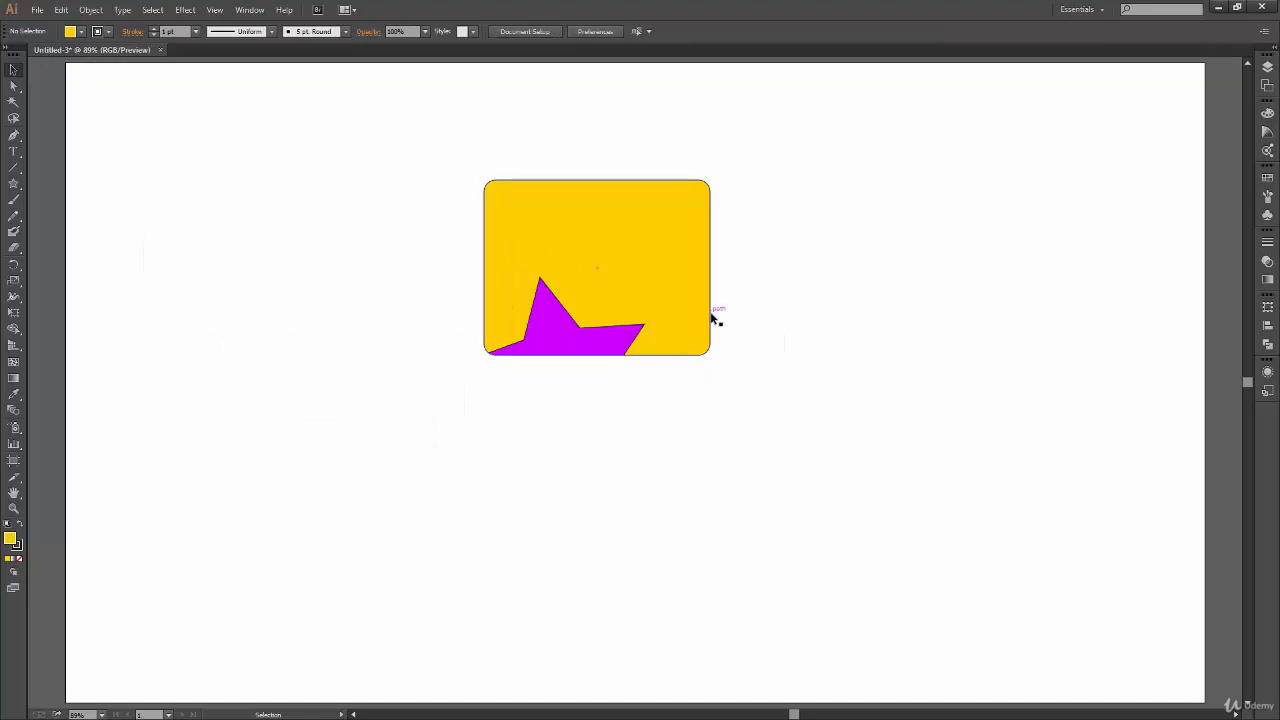
- Move the clip group by its rectangle and its star, leaving it in the left part of the artboard, and deselect it
{"action": "left_click", "coordinate": [713, 317]}
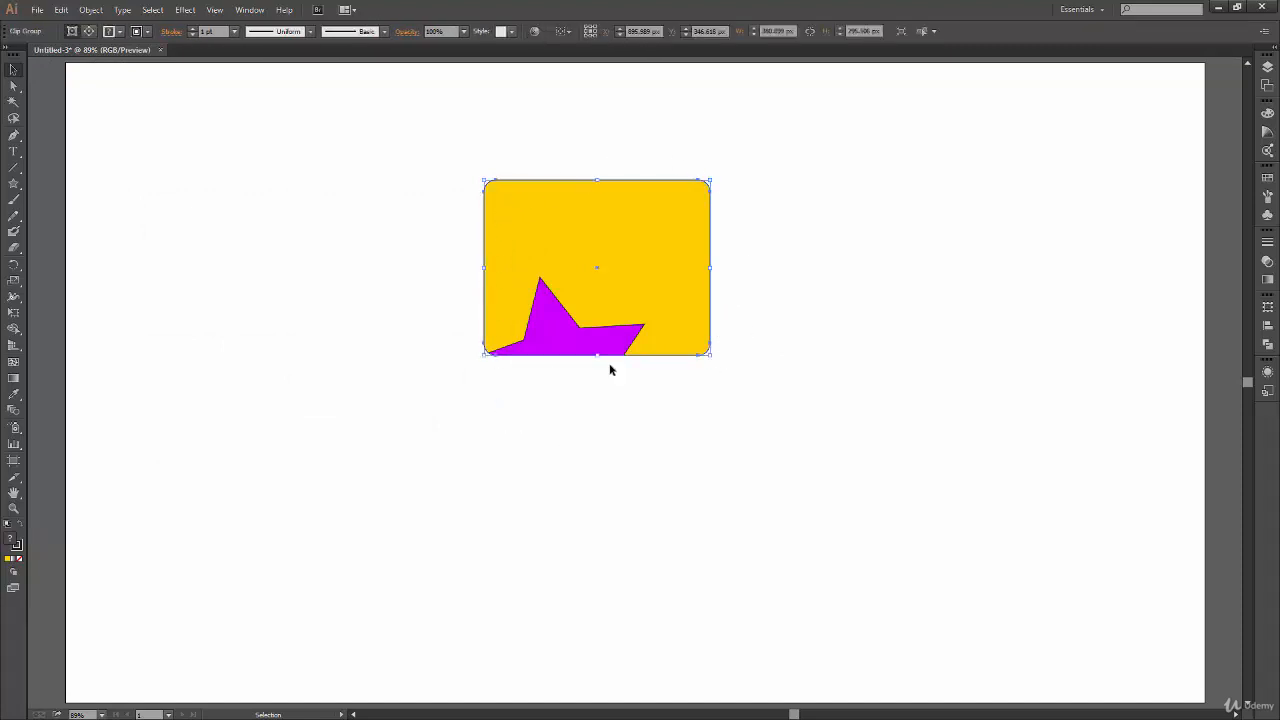
{"action": "left_click", "coordinate": [758, 353]}
{"action": "left_click_drag", "start_coordinate": [617, 251], "coordinate": [571, 290]}
{"action": "left_click_drag", "start_coordinate": [697, 294], "coordinate": [646, 338]}
{"action": "left_click_drag", "start_coordinate": [521, 297], "coordinate": [458, 300]}
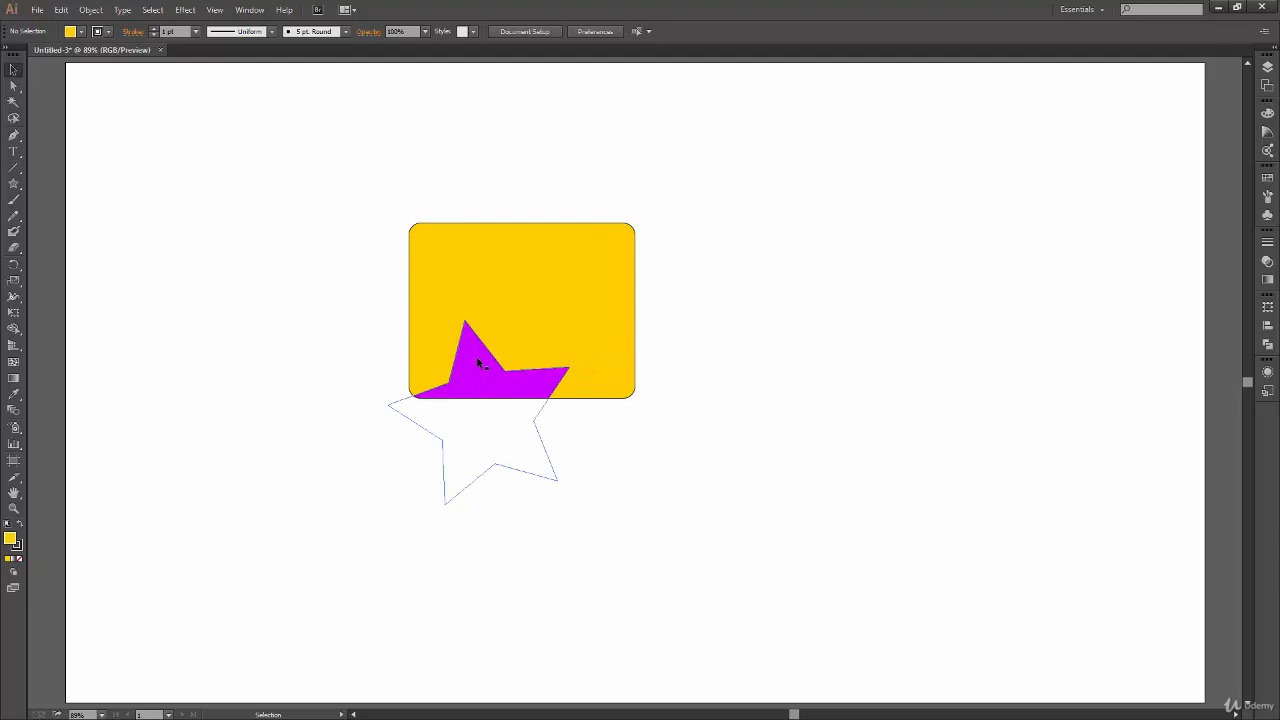
{"action": "left_click_drag", "start_coordinate": [476, 371], "coordinate": [280, 390]}
{"action": "left_click_drag", "start_coordinate": [354, 374], "coordinate": [340, 470]}
{"action": "left_click_drag", "start_coordinate": [439, 476], "coordinate": [463, 386]}
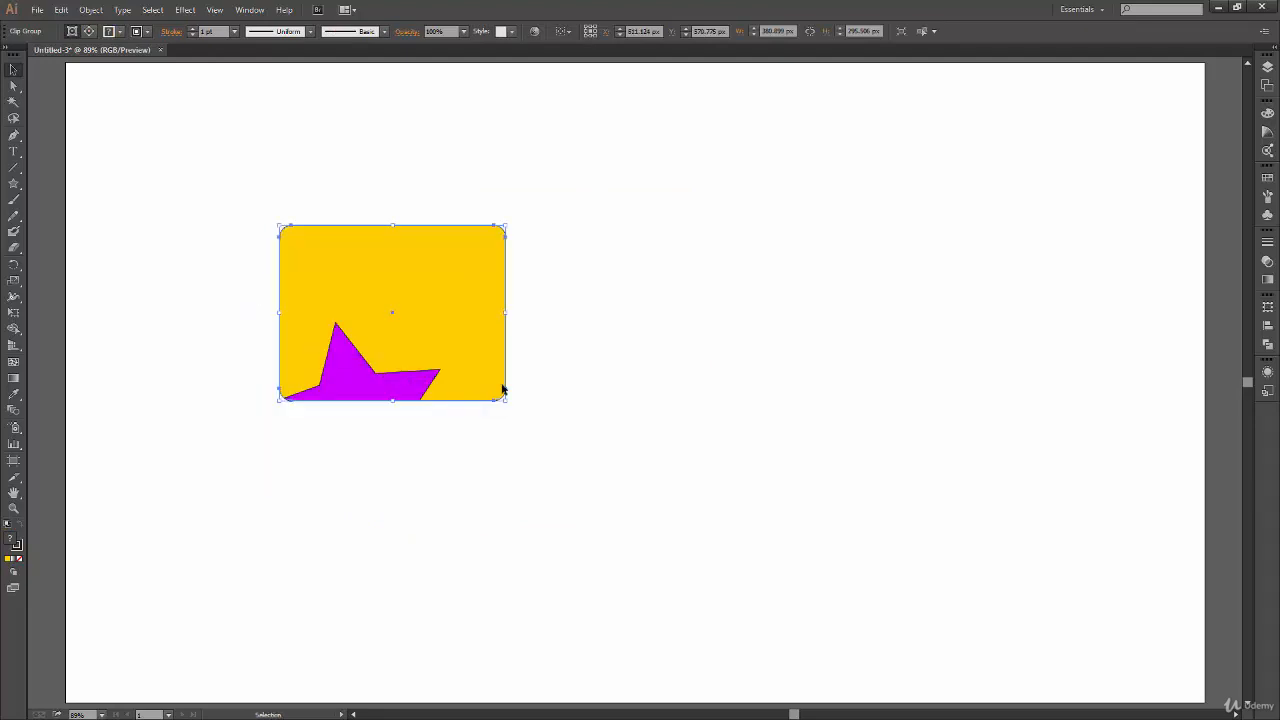
{"action": "left_click", "coordinate": [563, 420]}
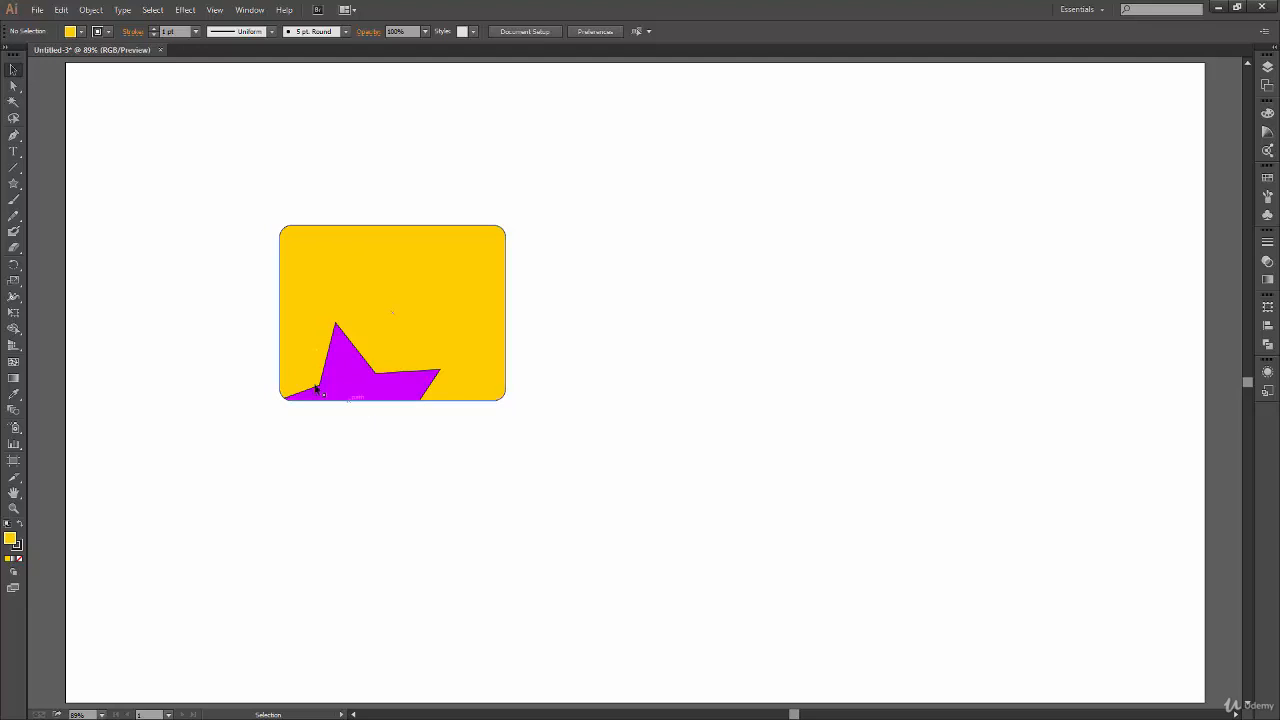
- Draw a yellow circle over the rectangle's upper-right corner in Draw Normal mode, and delete it again
{"action": "left_click", "coordinate": [14, 183]}
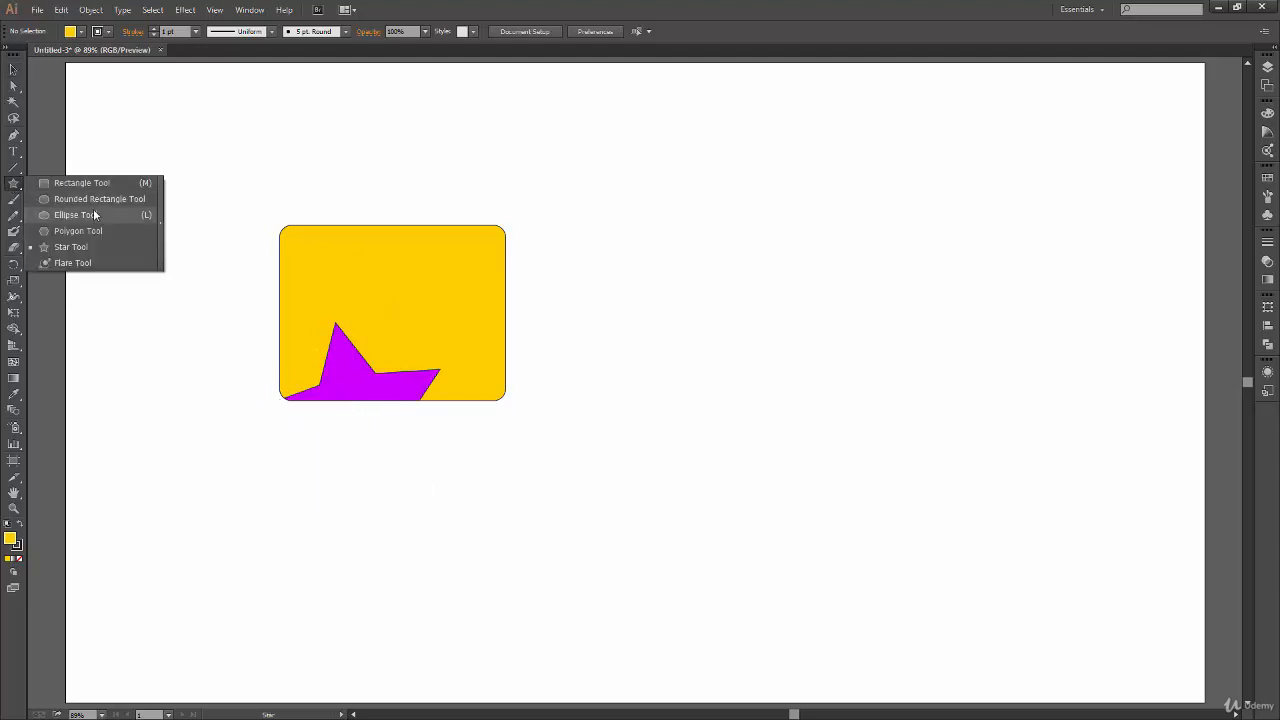
{"action": "left_click", "coordinate": [97, 222]}
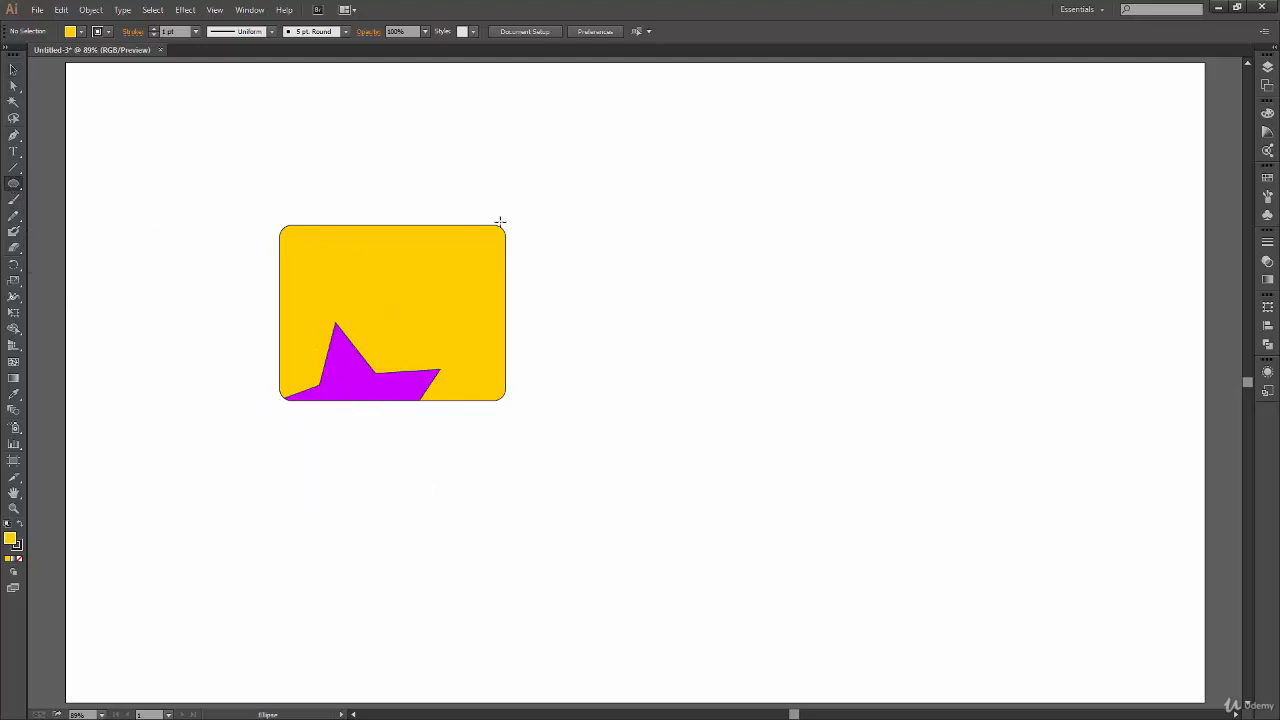
{"action": "left_click_drag", "start_coordinate": [502, 231], "coordinate": [576, 158]}
{"action": "key", "text": "v"}
{"action": "left_click", "coordinate": [588, 343]}
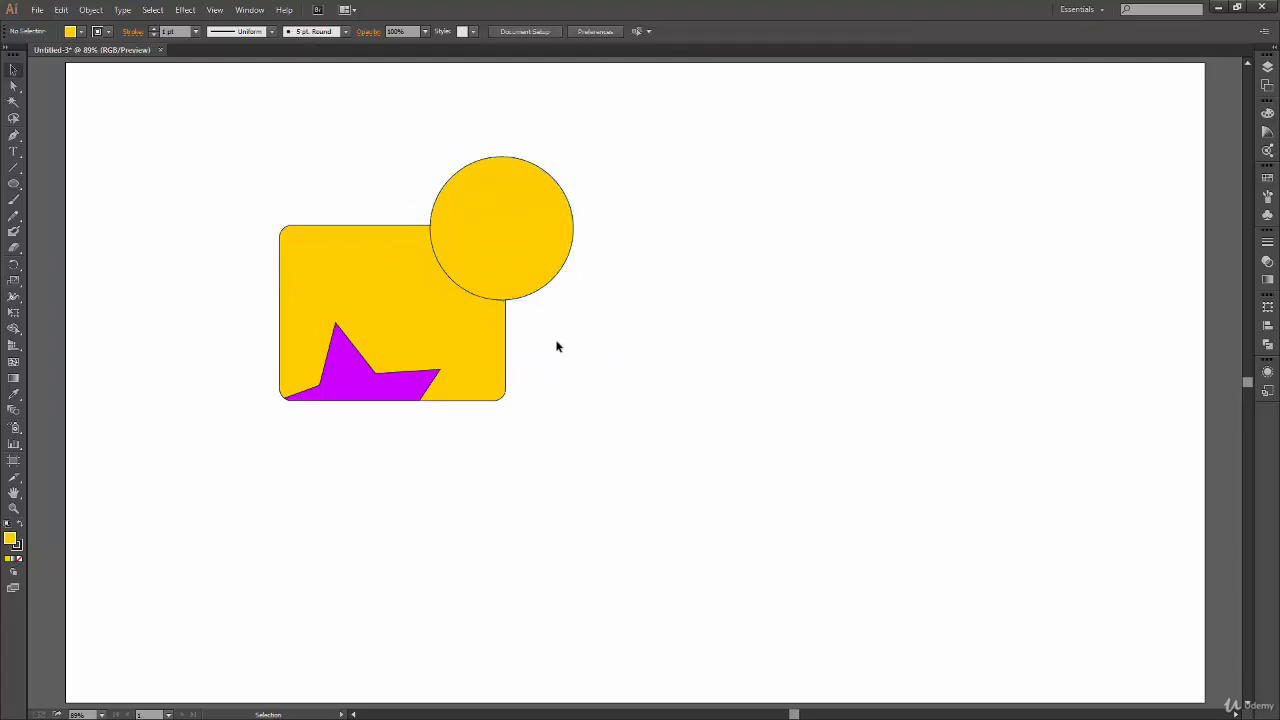
{"action": "left_click", "coordinate": [556, 245]}
{"action": "key", "text": "Delete"}
- Select the rectangle-and-star clip group, check which drawing modes are available for it, and deselect it
{"action": "left_click_drag", "start_coordinate": [533, 213], "coordinate": [277, 471]}
{"action": "left_click", "coordinate": [13, 573]}
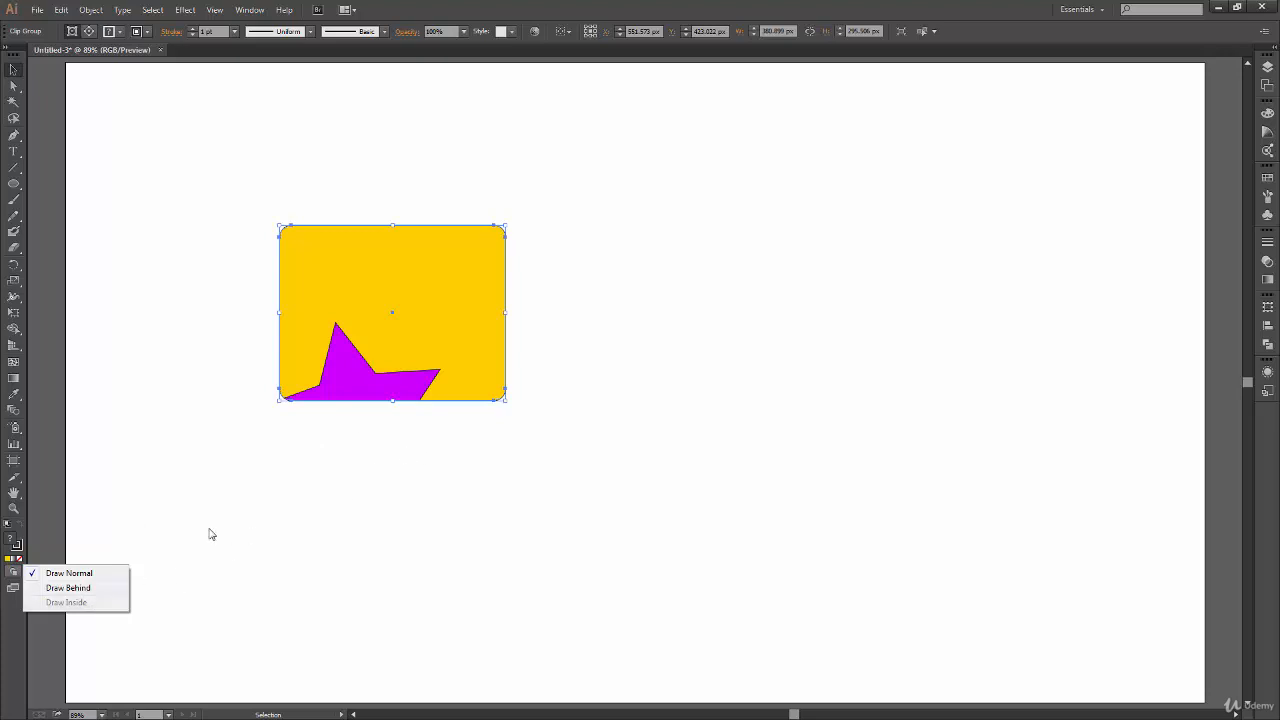
{"action": "left_click", "coordinate": [347, 481]}
- Draw a second yellow rounded rectangle about 383 x 296 px beside the clip group and switch to Draw Inside mode
{"action": "left_click", "coordinate": [13, 186]}
{"action": "left_click_drag", "start_coordinate": [13, 186], "coordinate": [122, 197]}
{"action": "mouse_move", "coordinate": [584, 230]}
{"action": "left_mouse_down"}
{"action": "mouse_move", "coordinate": [806, 383]}
{"action": "mouse_move", "coordinate": [763, 349]}
{"action": "mouse_move", "coordinate": [751, 346]}
{"action": "mouse_move", "coordinate": [808, 400]}
{"action": "left_mouse_up"}
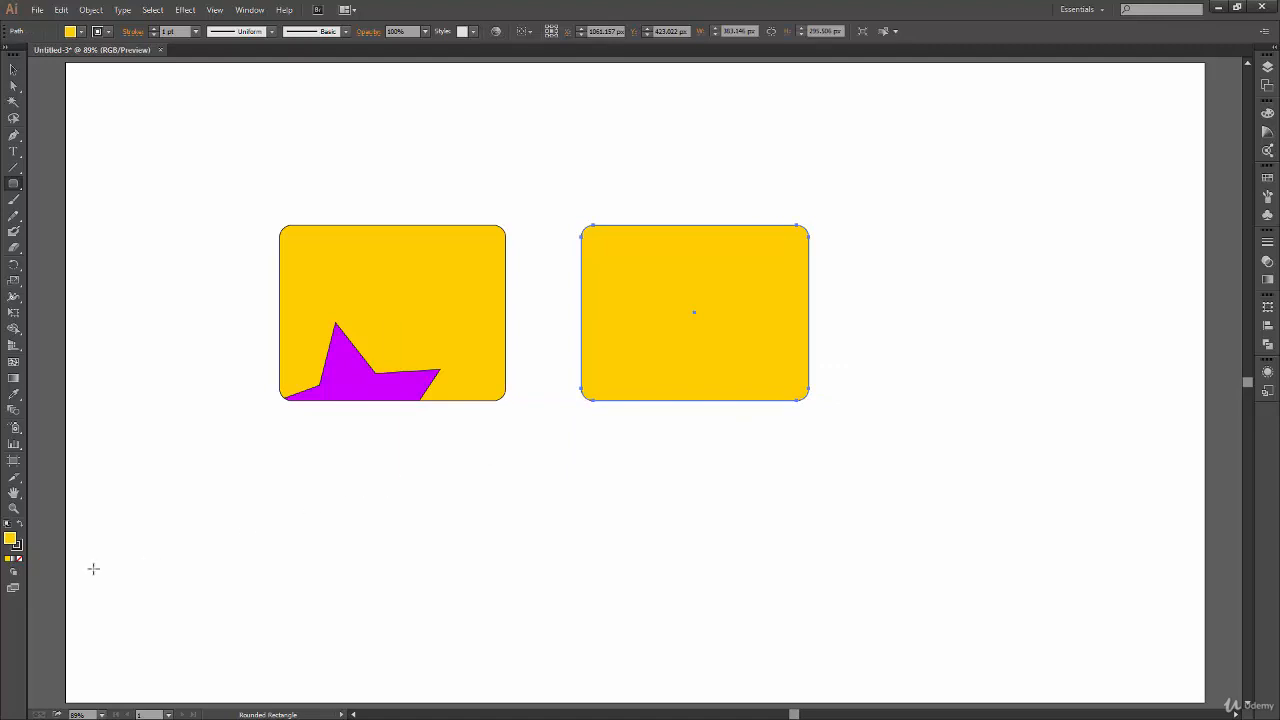
{"action": "left_click", "coordinate": [21, 567]}
{"action": "left_click", "coordinate": [52, 600]}
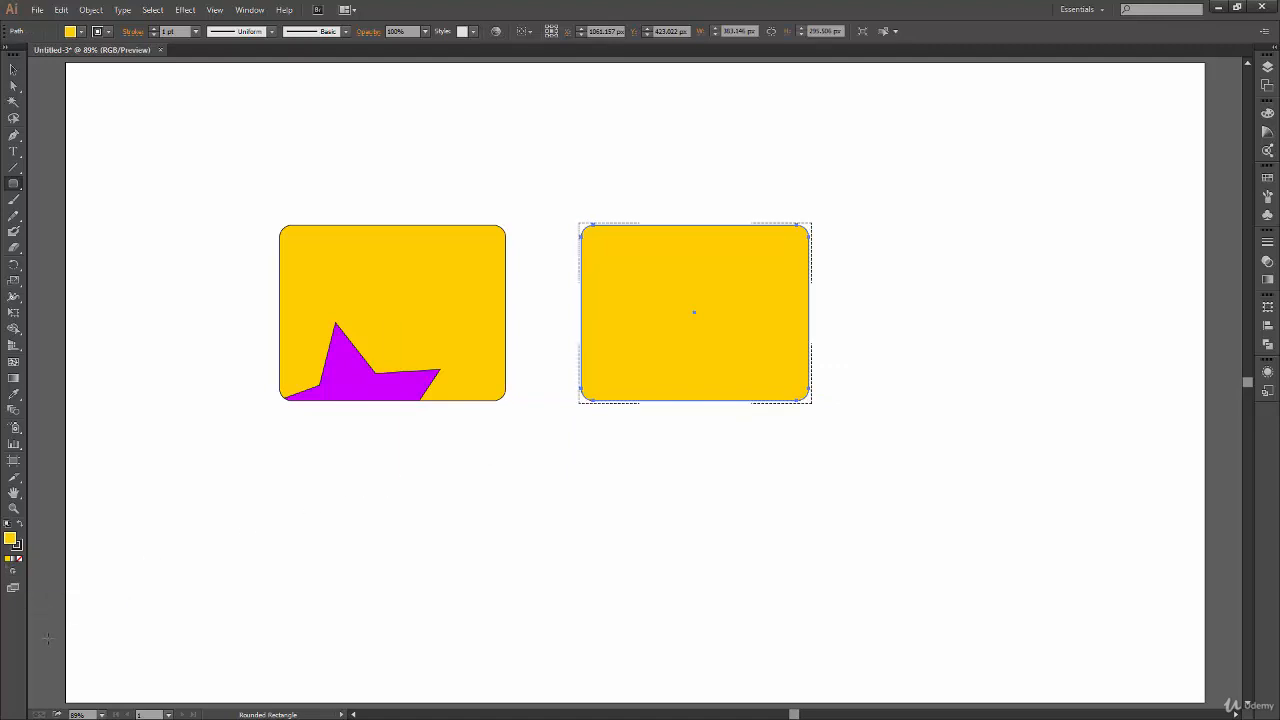
- Draw three circles overlapping the second rectangle's lower-left, upper-right and lower-right corners, making the last one about 245 px wide
{"action": "left_click_drag", "start_coordinate": [13, 184], "coordinate": [105, 211]}
{"action": "mouse_move", "coordinate": [580, 402]}
{"action": "left_mouse_down"}
{"action": "mouse_move", "coordinate": [663, 346]}
{"action": "mouse_move", "coordinate": [670, 310]}
{"action": "left_mouse_up"}
{"action": "left_click_drag", "start_coordinate": [843, 190], "coordinate": [695, 333]}
{"action": "left_click_drag", "start_coordinate": [850, 462], "coordinate": [706, 318]}
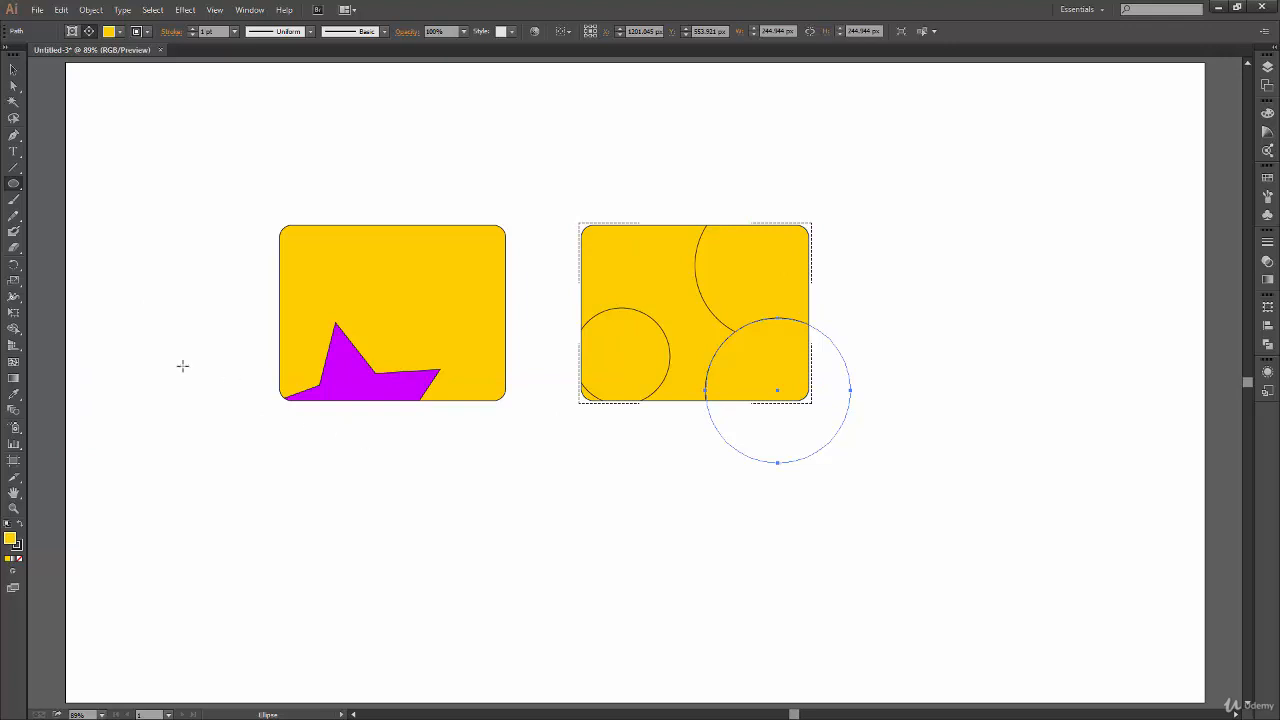
- Draw a star over the second rectangle's upper-left corner inside it, and move the clipped shapes slightly up and right
{"action": "left_click", "coordinate": [14, 184]}
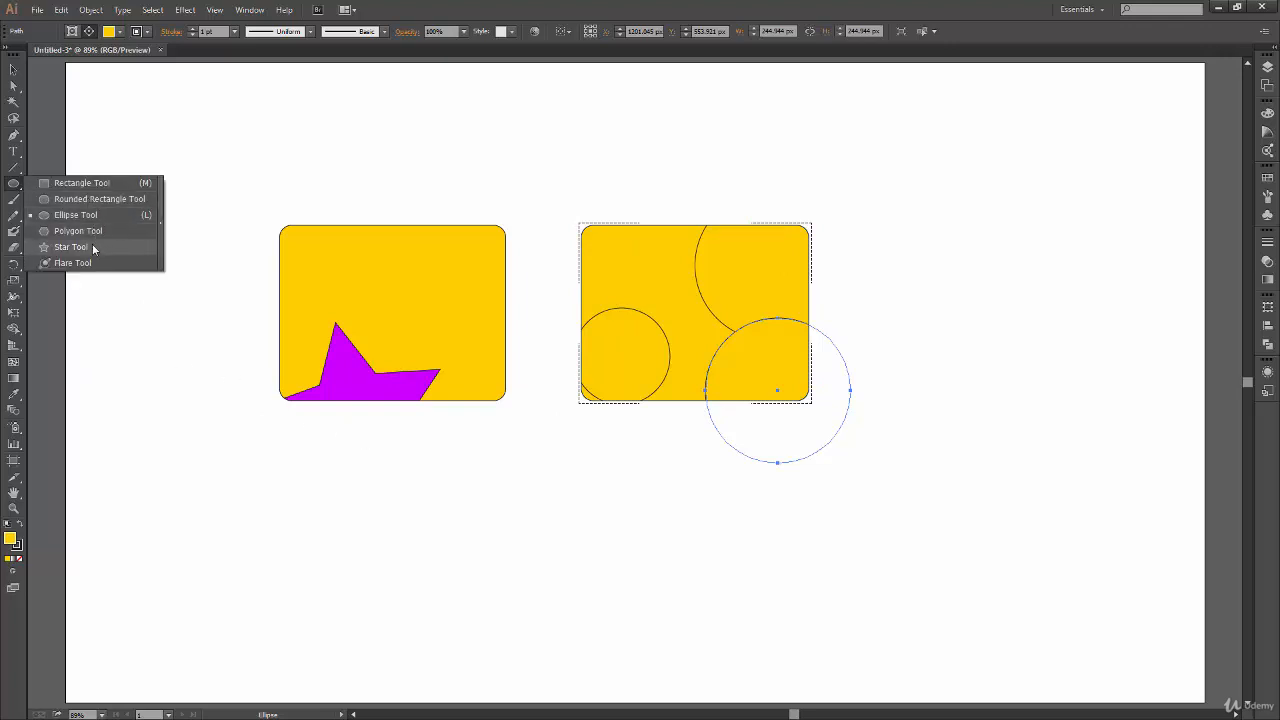
{"action": "left_click", "coordinate": [92, 250]}
{"action": "left_click_drag", "start_coordinate": [603, 261], "coordinate": [643, 261]}
{"action": "key", "text": "v"}
{"action": "mouse_move", "coordinate": [756, 285]}
{"action": "left_mouse_down"}
{"action": "mouse_move", "coordinate": [743, 306]}
{"action": "mouse_move", "coordinate": [780, 289]}
{"action": "left_mouse_up"}
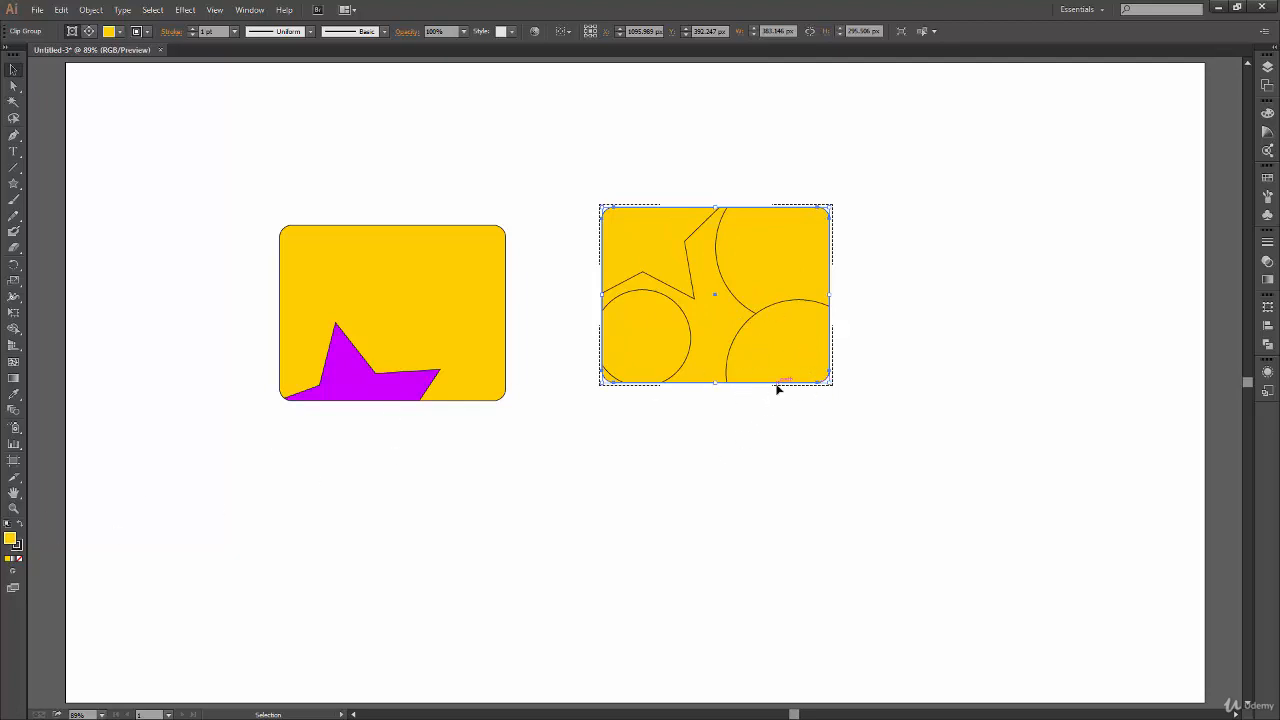
- Switch back to Draw Normal mode and move the clip group with the circles slightly down and to the right
{"action": "left_click", "coordinate": [13, 572]}
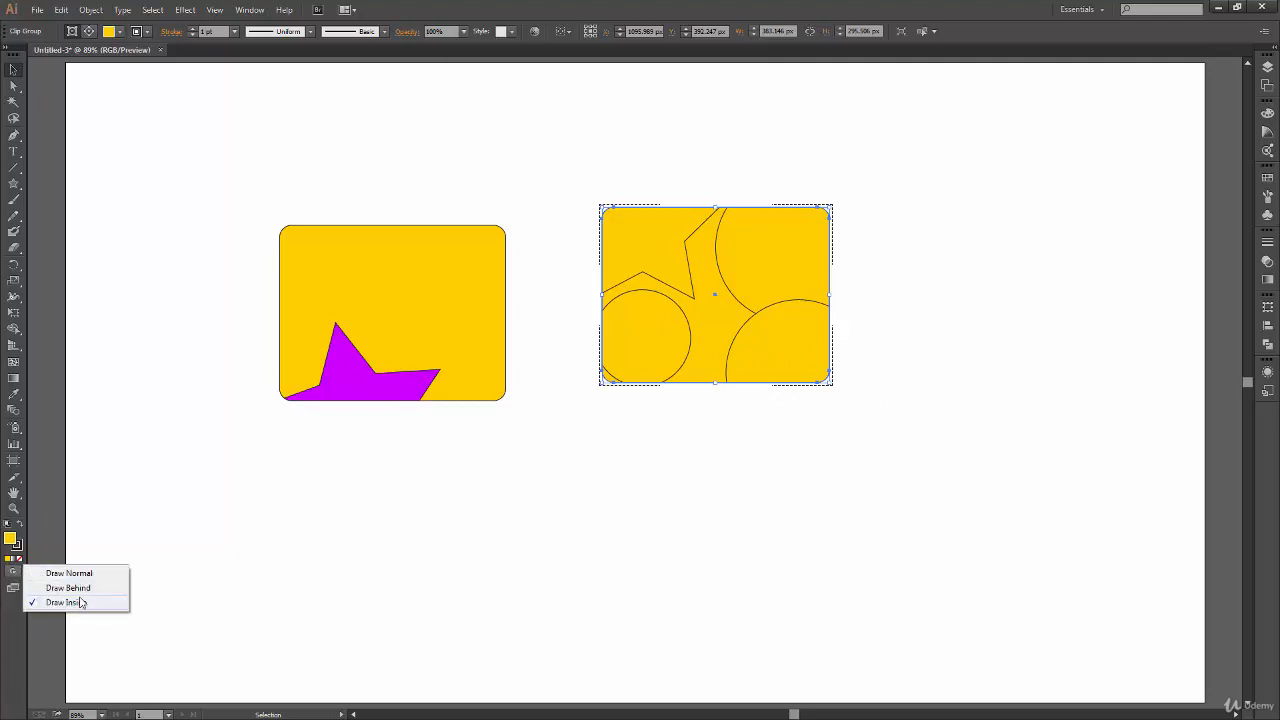
{"action": "left_click", "coordinate": [84, 604]}
{"action": "left_click", "coordinate": [18, 574]}
{"action": "left_click", "coordinate": [84, 575]}
{"action": "left_click", "coordinate": [540, 483]}
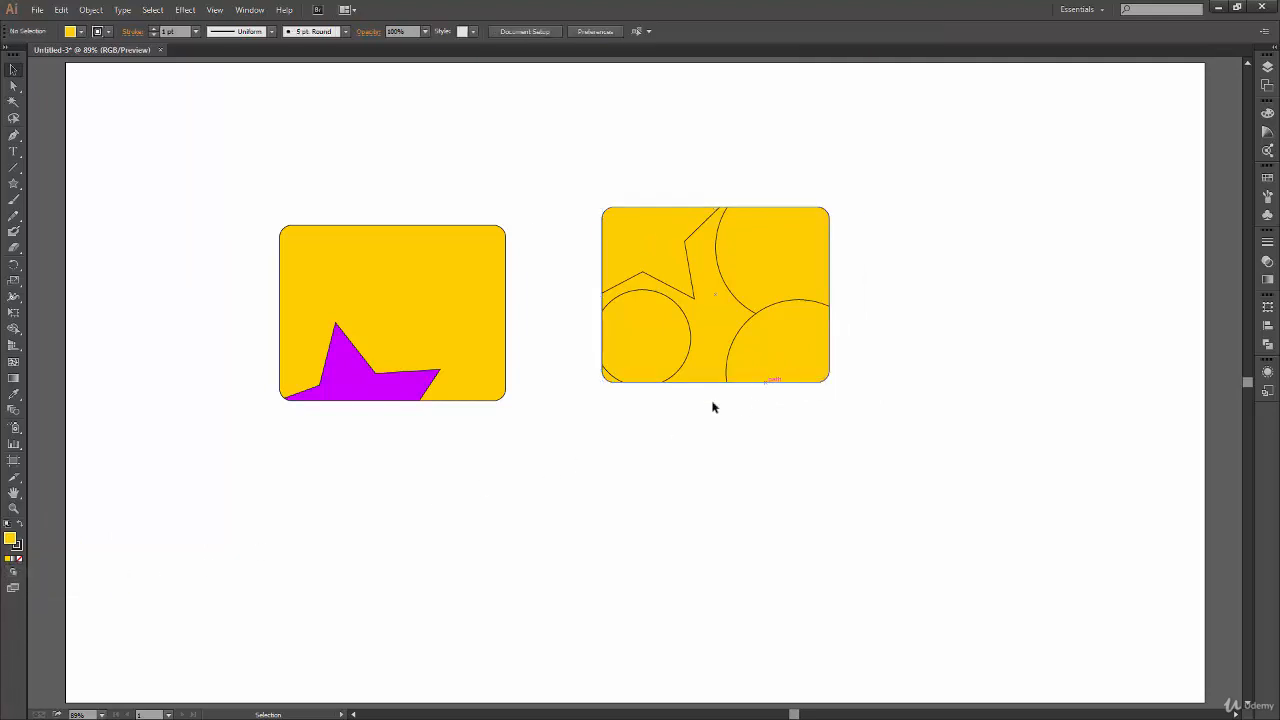
{"action": "left_click_drag", "start_coordinate": [794, 318], "coordinate": [829, 346]}
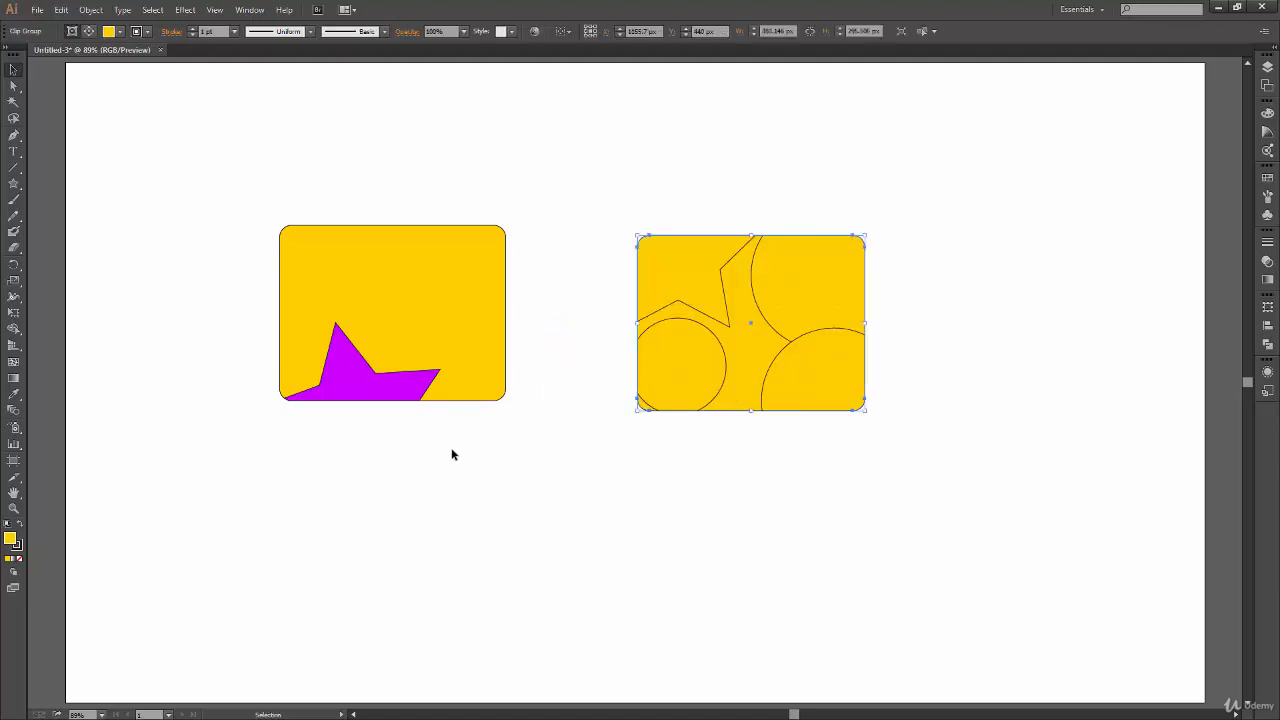
- Check which drawing modes the circle clip group offers, and briefly select the purple-star clip group
{"action": "left_click", "coordinate": [14, 573]}
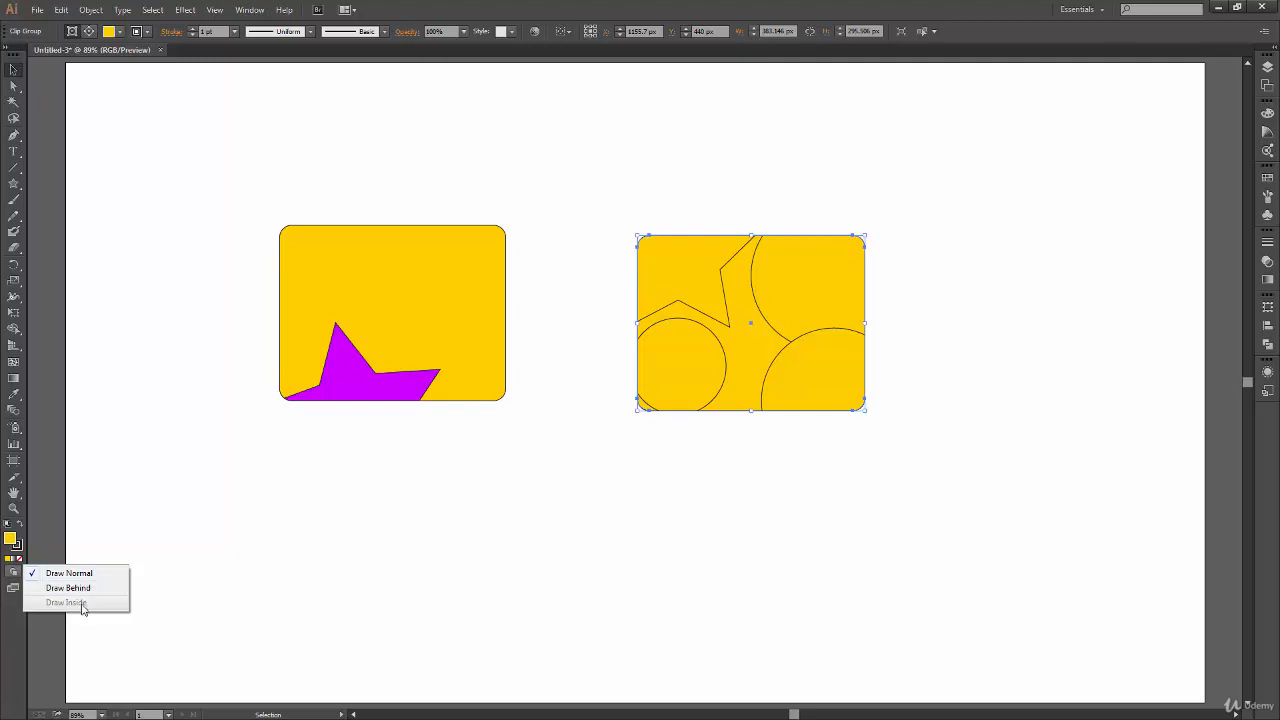
{"action": "left_click", "coordinate": [431, 445]}
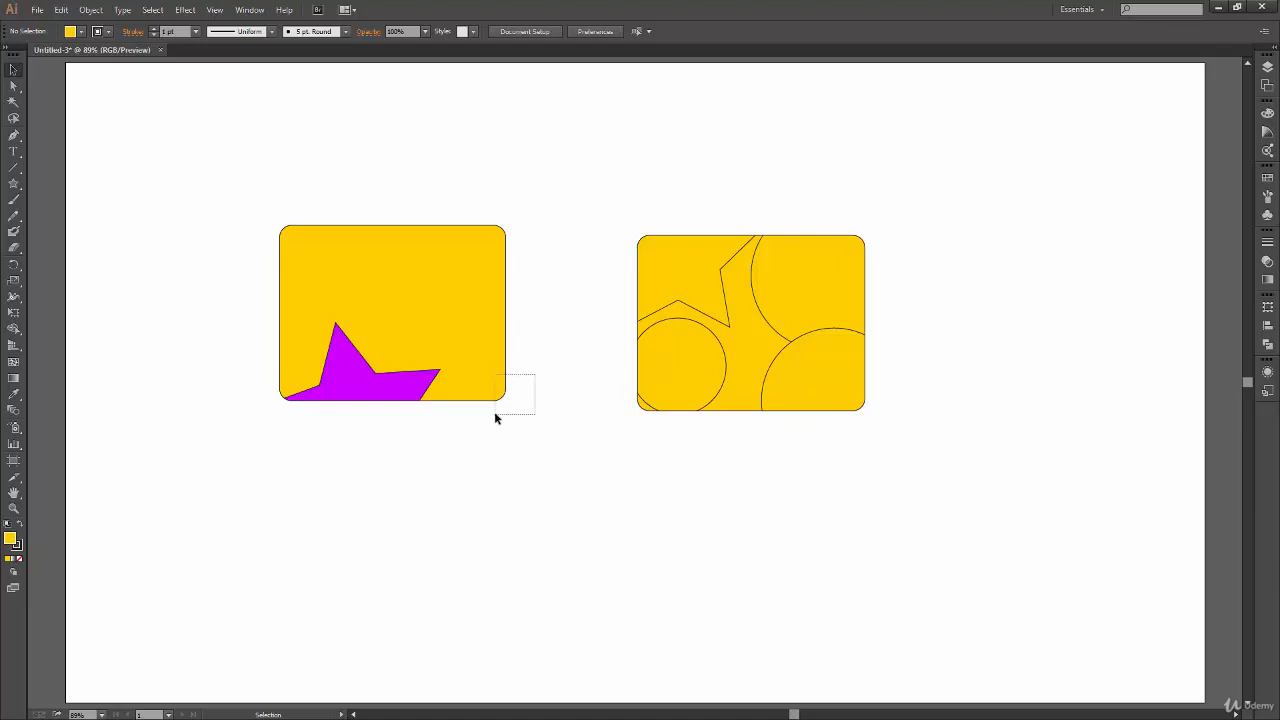
{"action": "left_click_drag", "start_coordinate": [495, 413], "coordinate": [496, 414]}
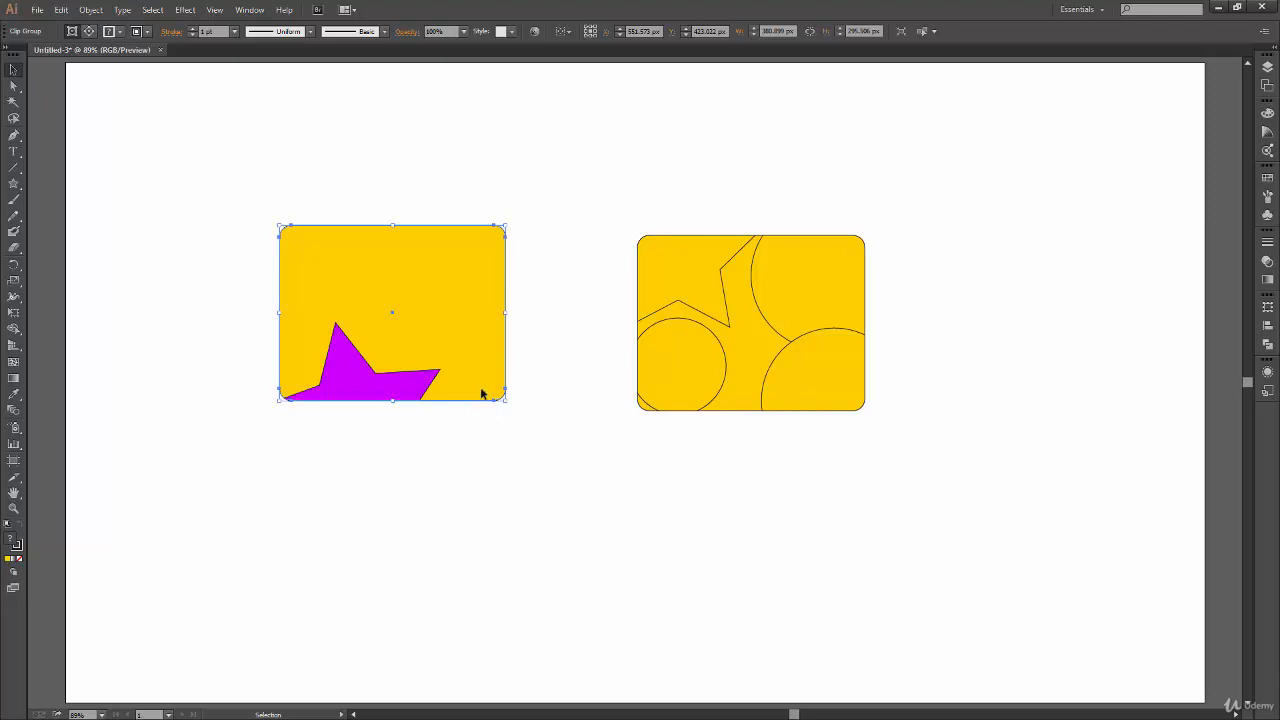
{"action": "left_click", "coordinate": [522, 390]}
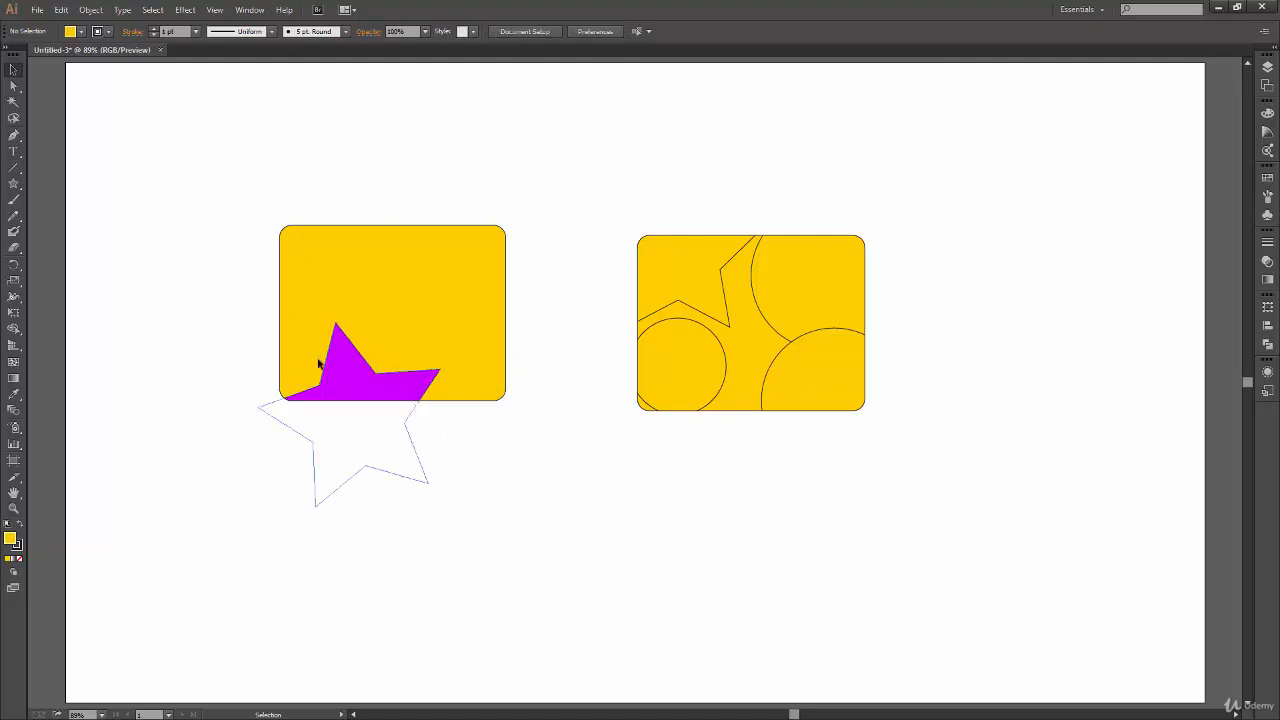
- Move the purple-star clip group slightly up and to the right by its star
{"action": "left_click", "coordinate": [362, 385]}
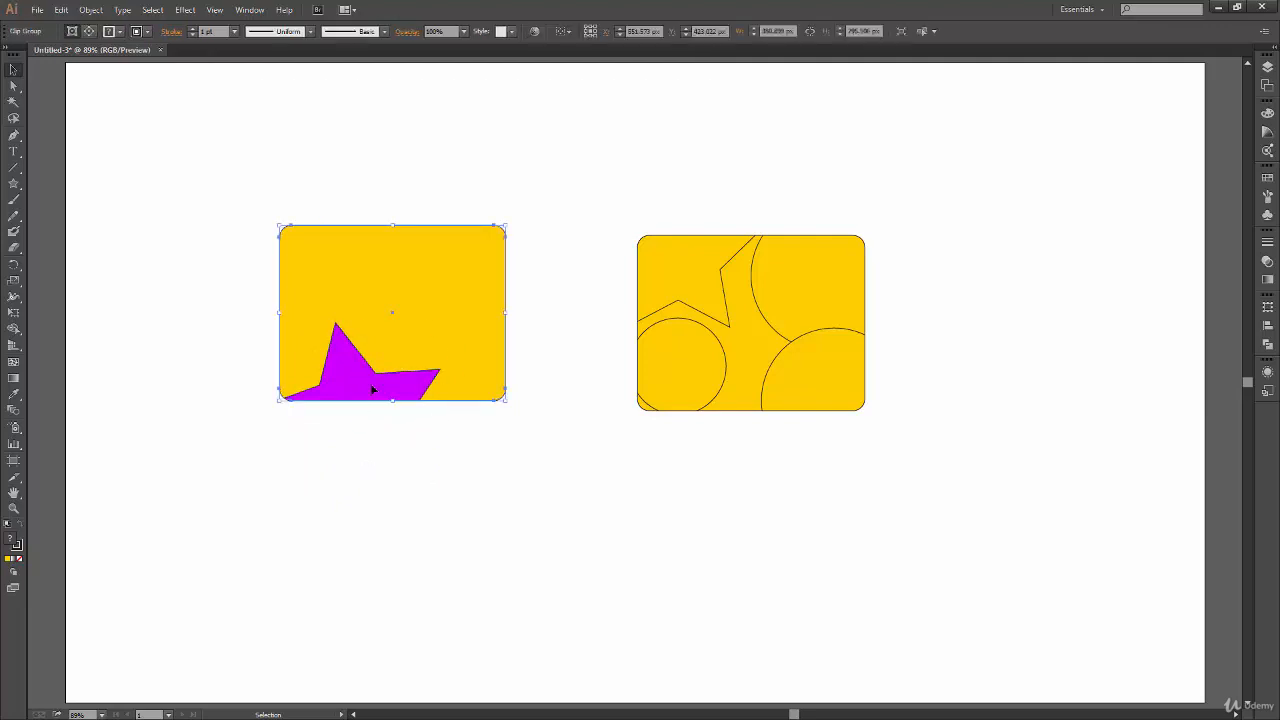
{"action": "left_click", "coordinate": [390, 441]}
{"action": "left_click_drag", "start_coordinate": [260, 506], "coordinate": [363, 374]}
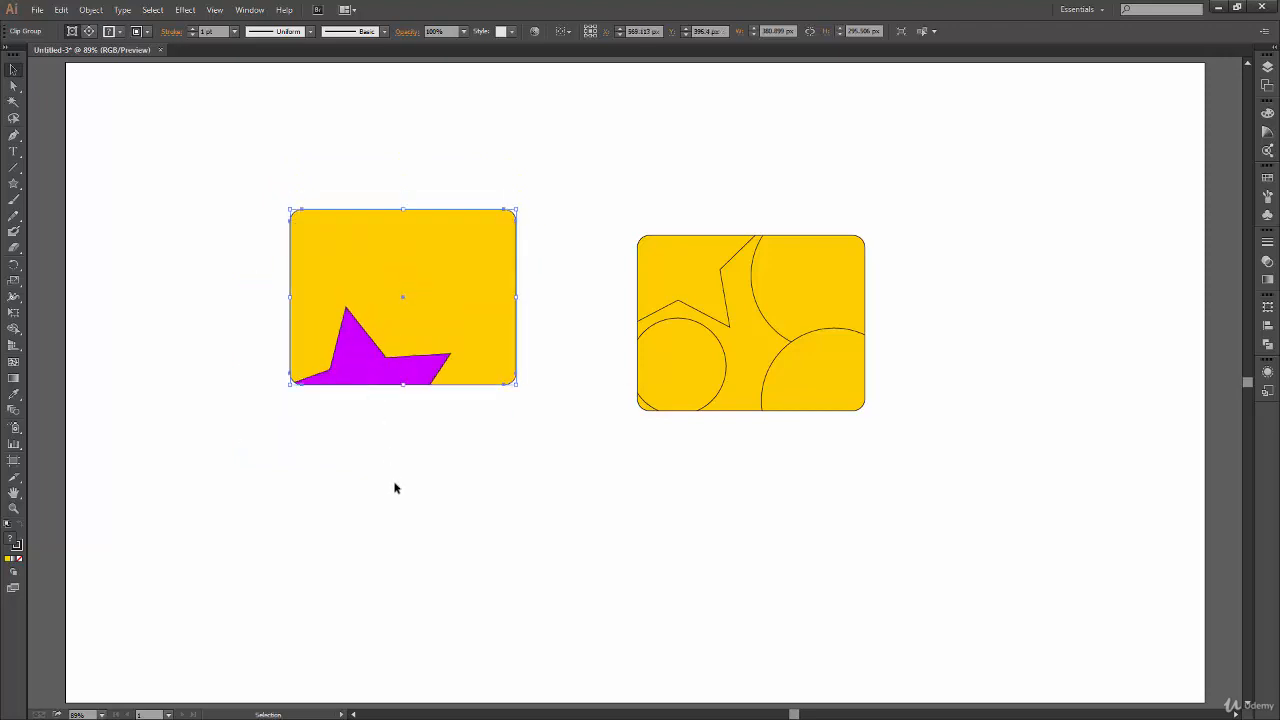
- Examine the clipping mask commands offered for the purple-star clip group, and deselect the group
{"action": "right_click", "coordinate": [361, 366]}
{"action": "left_click", "coordinate": [368, 524]}
{"action": "left_click", "coordinate": [364, 367]}
{"action": "right_click", "coordinate": [368, 364]}
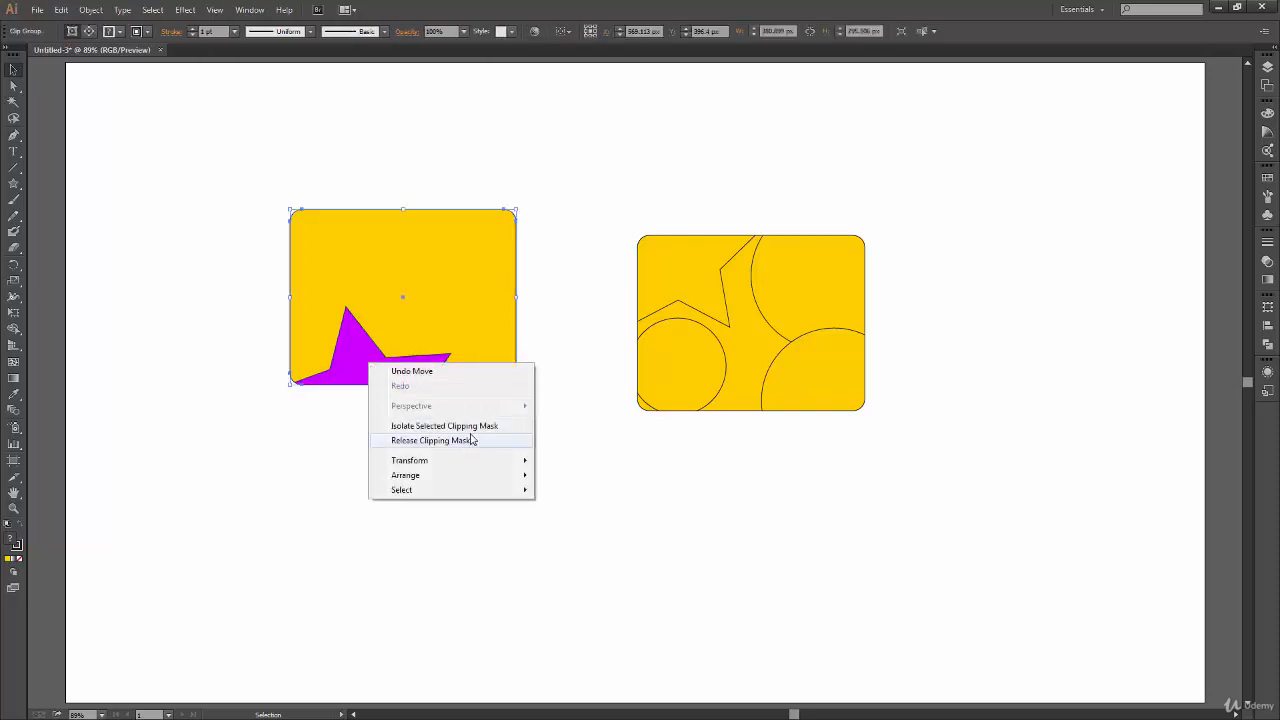
{"action": "left_click", "coordinate": [300, 477]}
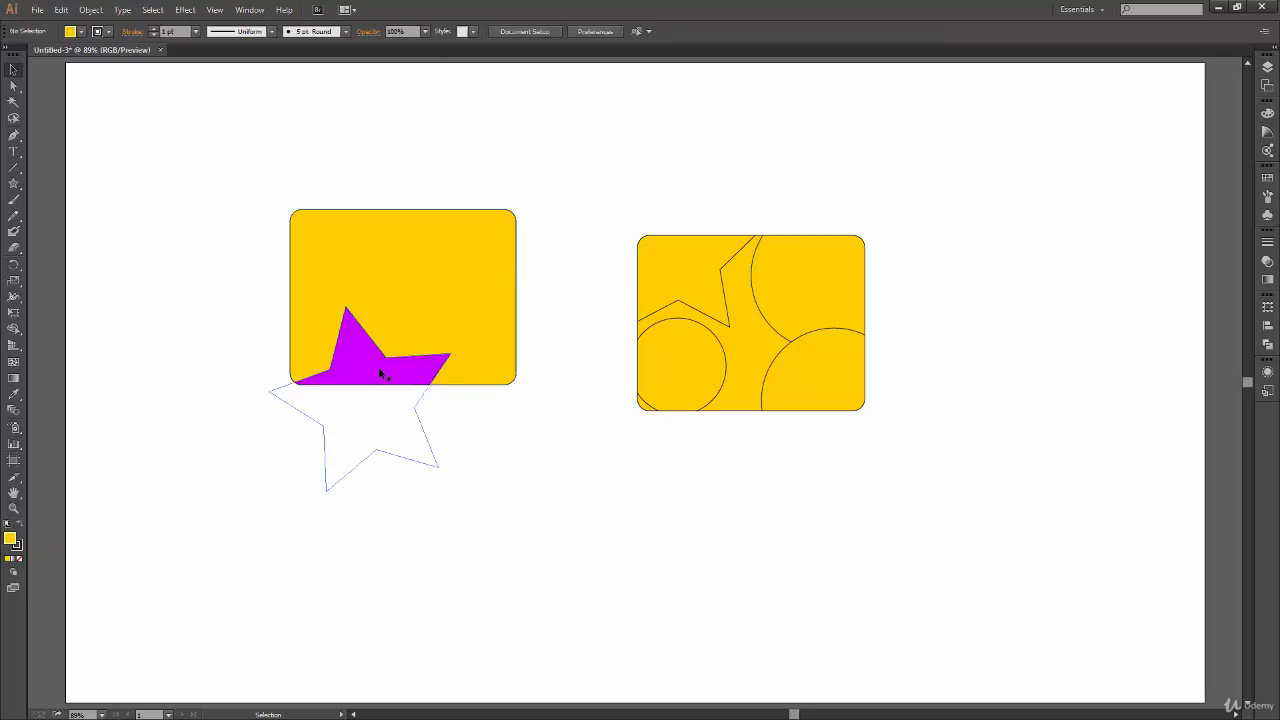
- Isolate the clipping mask of the purple-star clip group
{"action": "left_click", "coordinate": [380, 373]}
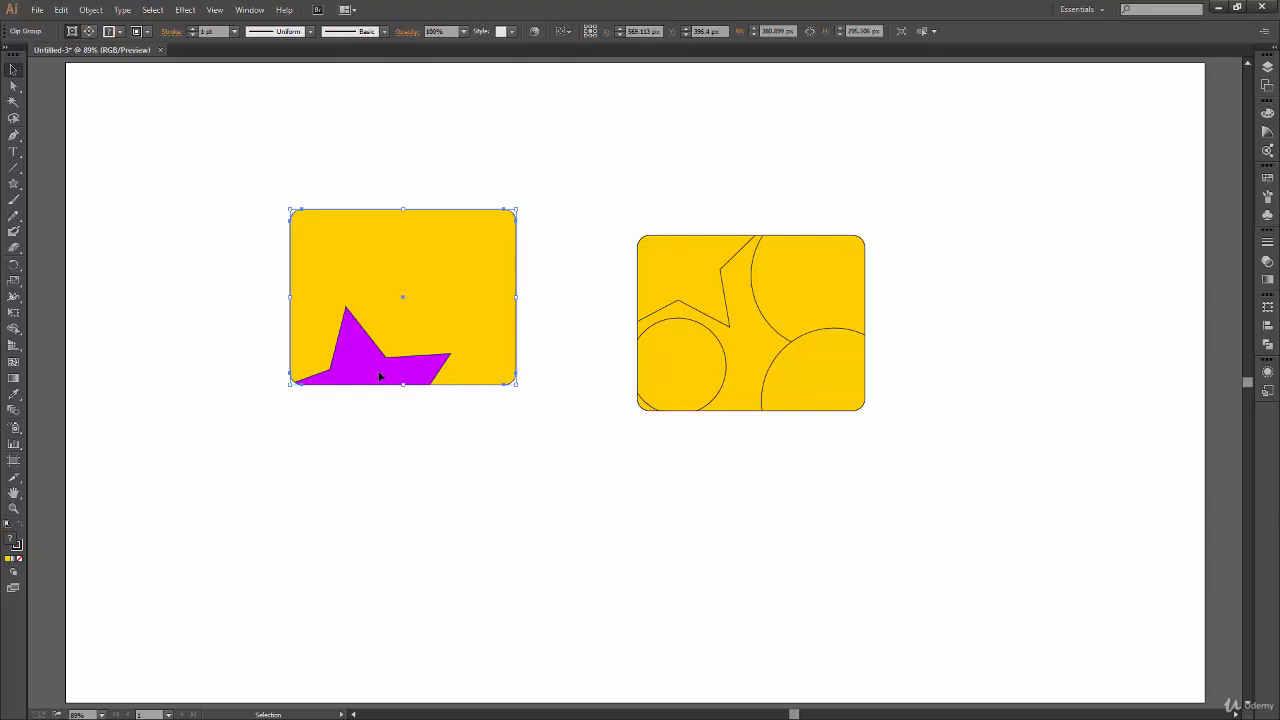
{"action": "right_click", "coordinate": [381, 373]}
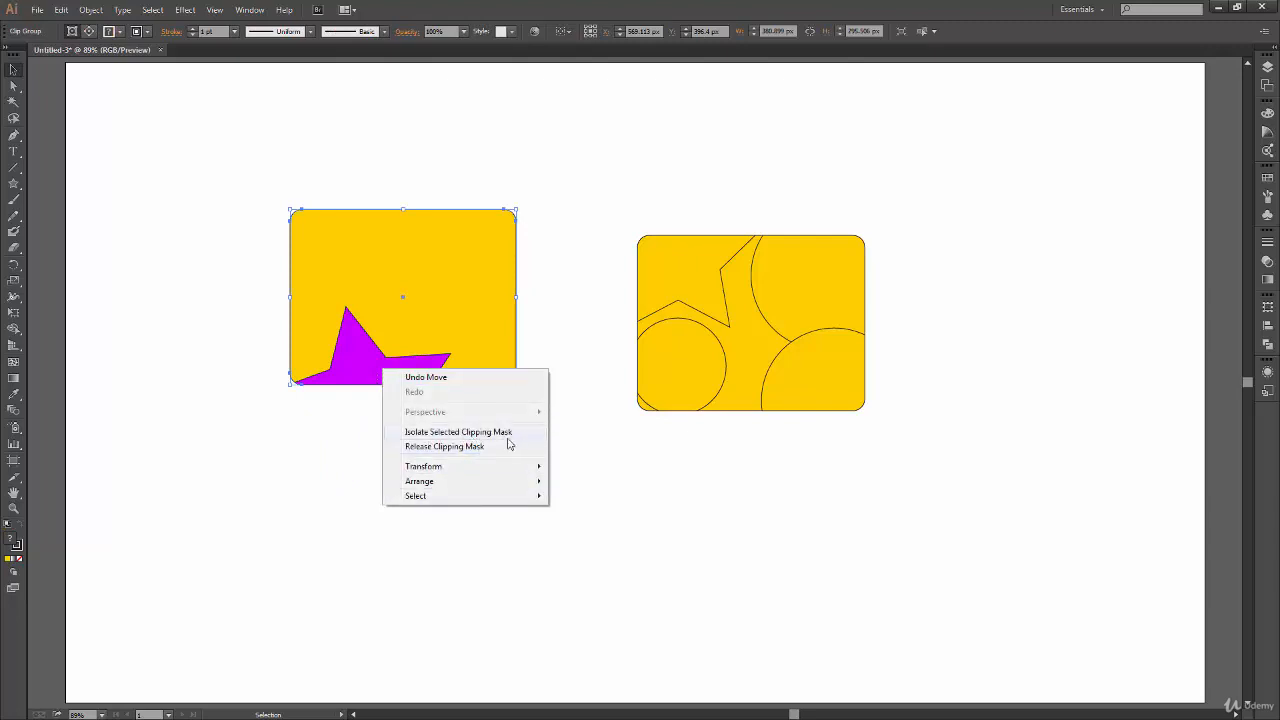
{"action": "left_click", "coordinate": [502, 434]}
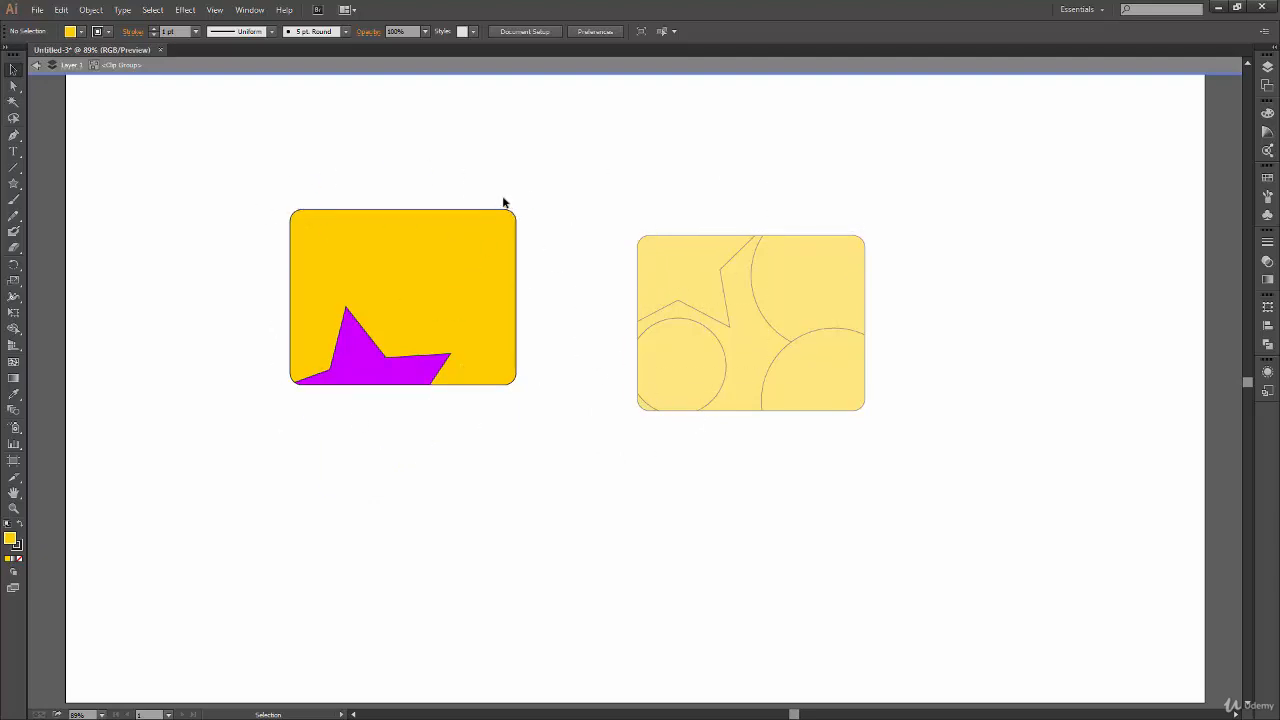
- Move the purple star sideways toward the yellow frame's left edge, and rotate it slightly clockwise
{"action": "left_click", "coordinate": [361, 365]}
{"action": "left_click_drag", "start_coordinate": [359, 364], "coordinate": [317, 365]}
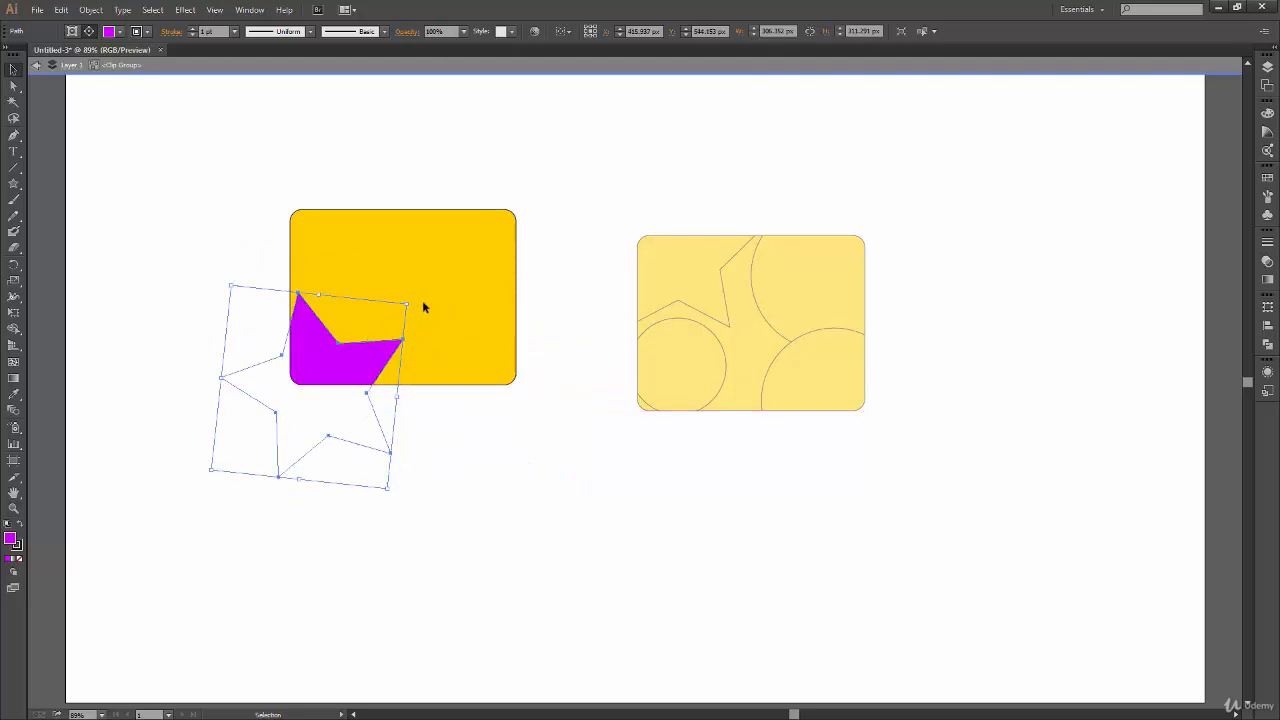
{"action": "left_click_drag", "start_coordinate": [411, 299], "coordinate": [405, 328]}
- Reshape the purple star by pulling its upper-right inner anchor outward and its top point slightly down, and deselect it
{"action": "key", "text": "a"}
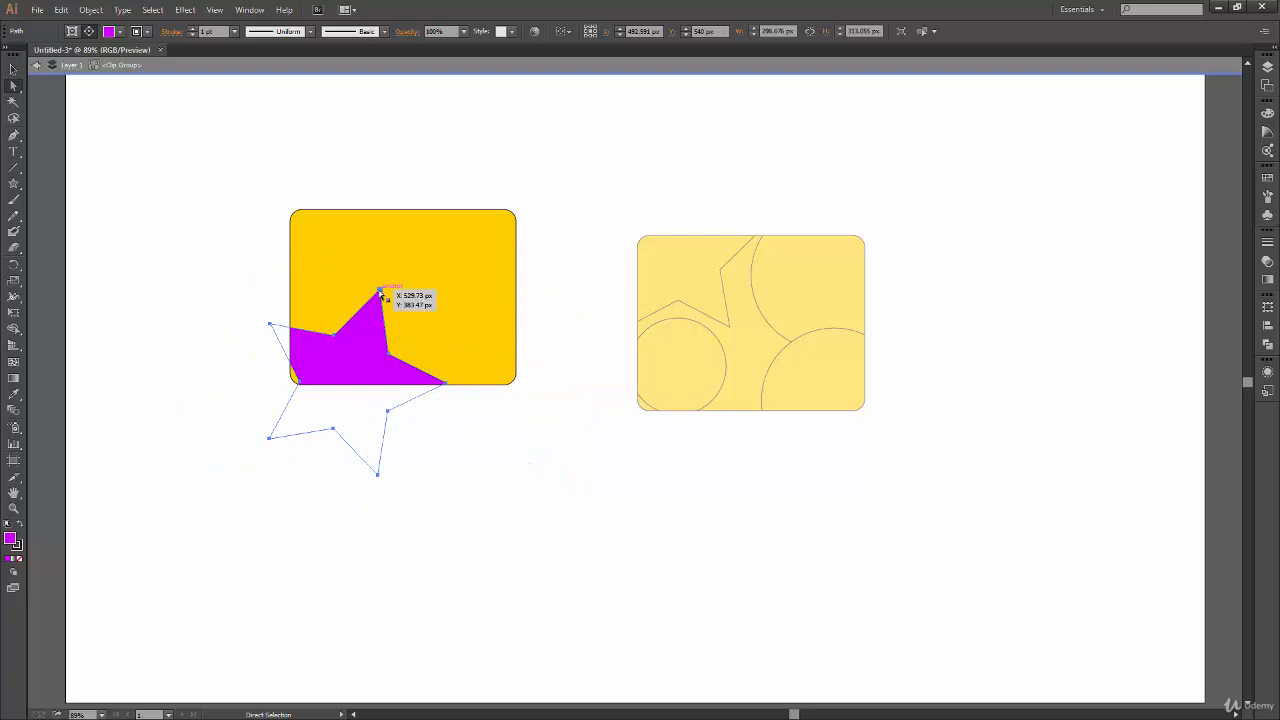
{"action": "left_click", "coordinate": [380, 291]}
{"action": "left_click_drag", "start_coordinate": [389, 357], "coordinate": [467, 297]}
{"action": "left_click_drag", "start_coordinate": [380, 291], "coordinate": [384, 304]}
{"action": "left_click", "coordinate": [13, 68]}
{"action": "left_click", "coordinate": [489, 480]}
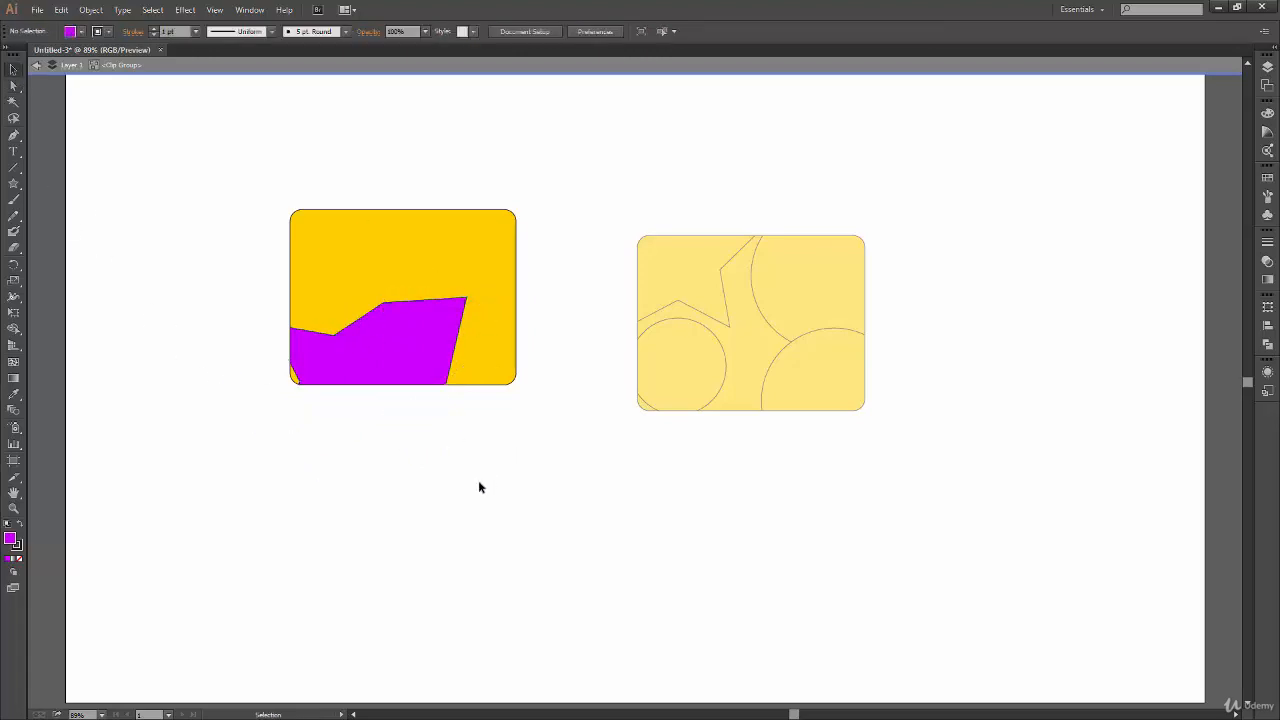
- Draw a purple rounded rectangle about 263 by 206 px inside the isolated group, overlapping the yellow frame's upper-right corner, and deselect it
{"action": "left_click_drag", "start_coordinate": [13, 183], "coordinate": [106, 197]}
{"action": "left_click_drag", "start_coordinate": [459, 147], "coordinate": [615, 268]}
{"action": "key", "text": "v"}
{"action": "left_click", "coordinate": [580, 351]}
{"action": "left_click_drag", "start_coordinate": [497, 246], "coordinate": [476, 258]}
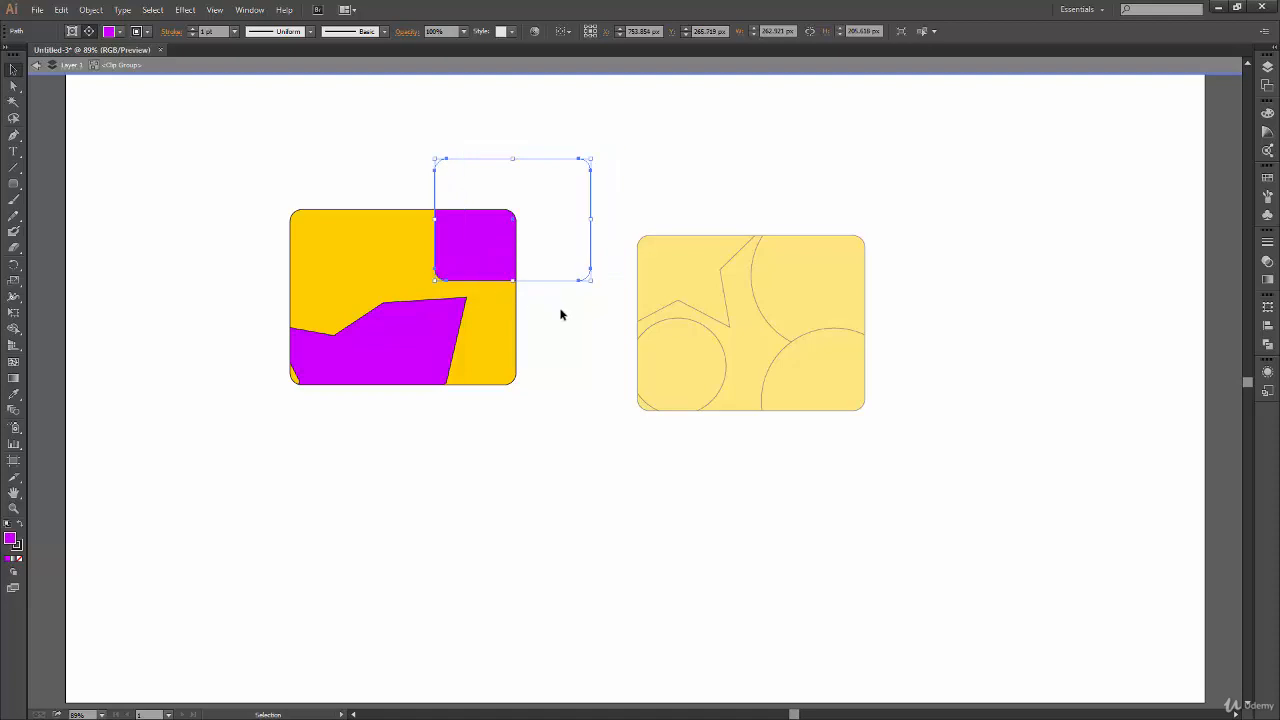
{"action": "left_click", "coordinate": [560, 309]}
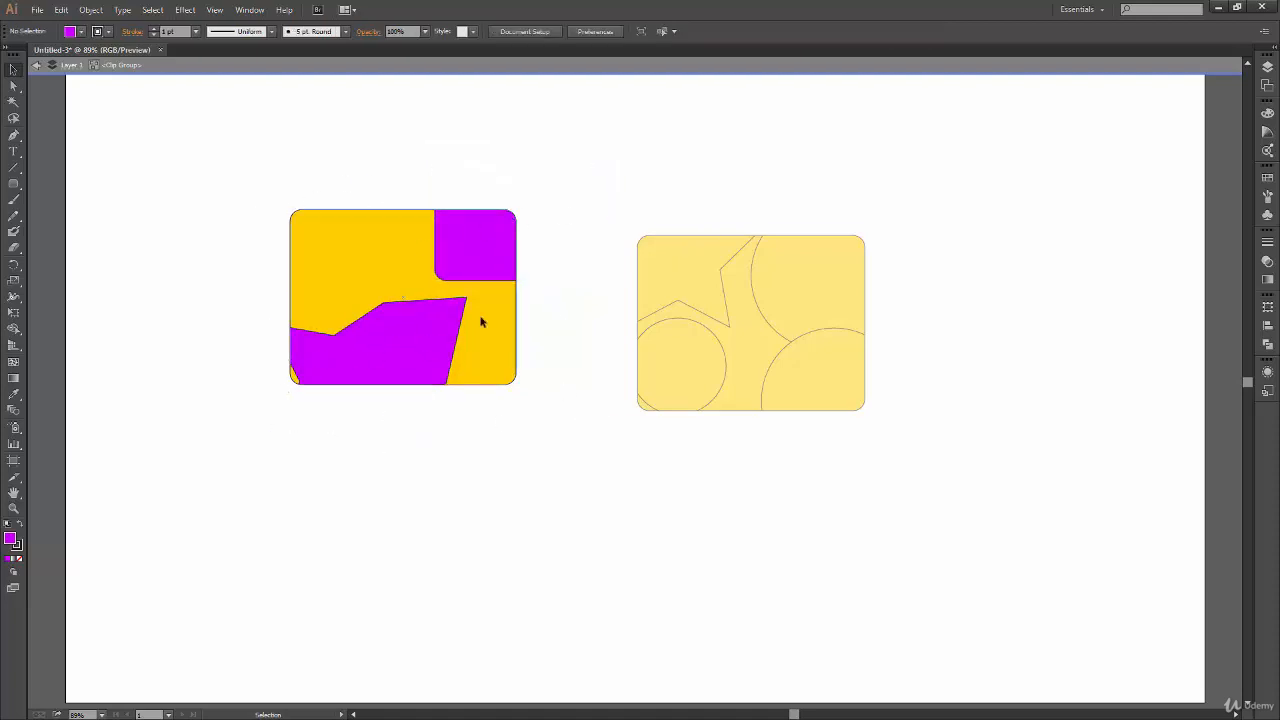
- Select the yellow frame inside the clip group, and exit isolation mode
{"action": "left_click", "coordinate": [486, 384]}
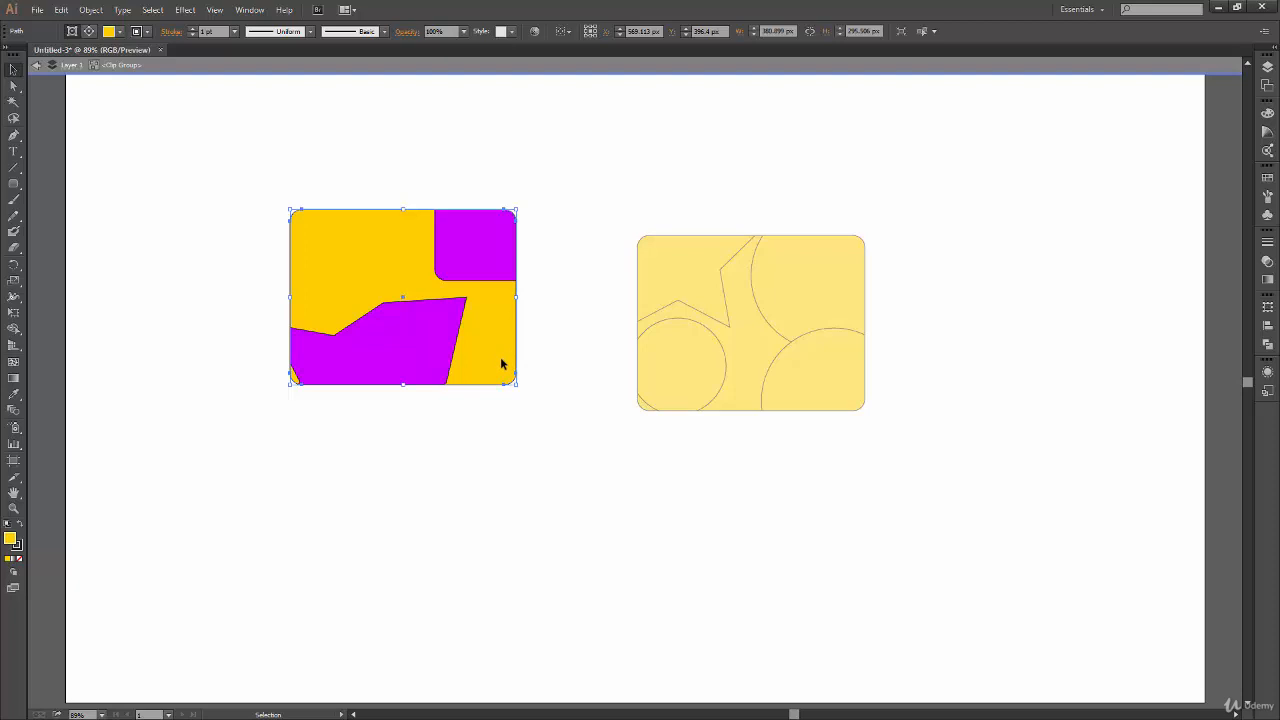
{"action": "left_click_drag", "start_coordinate": [434, 158], "coordinate": [614, 277]}
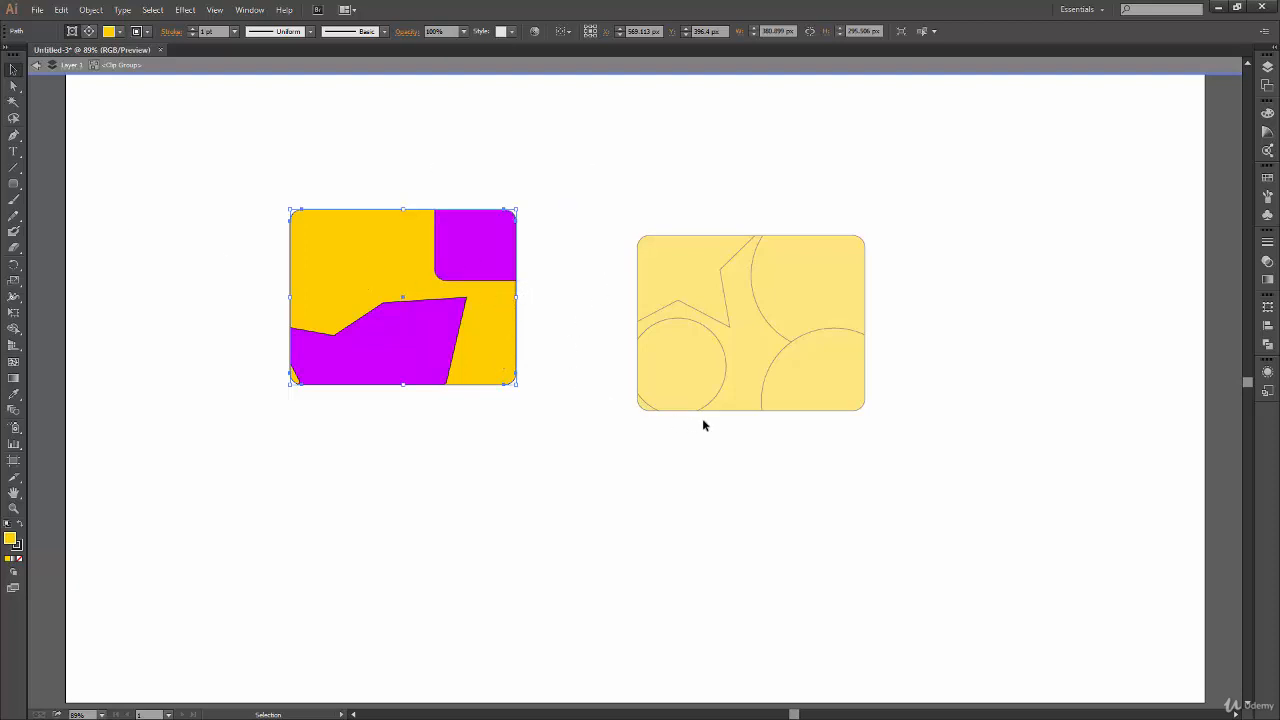
{"action": "left_click", "coordinate": [36, 66]}
{"action": "left_click", "coordinate": [36, 66]}
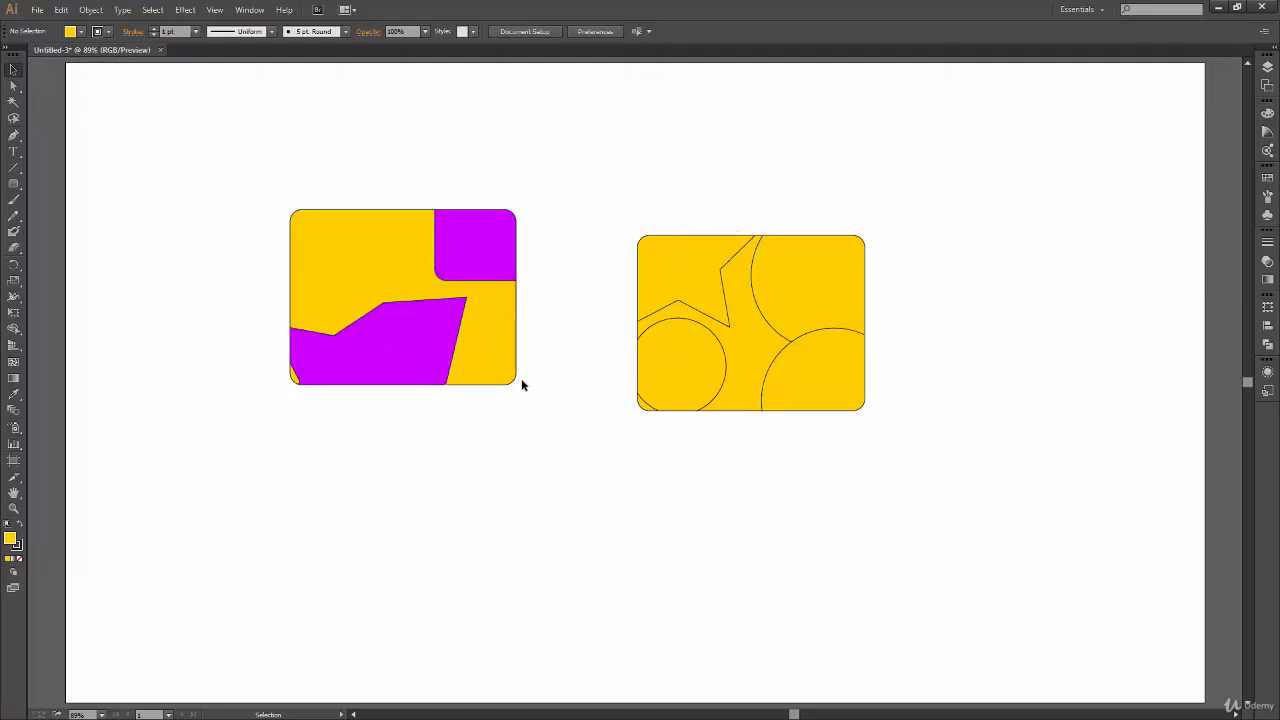
- Release the clipping mask of the purple-star clip group and deselect its parts
{"action": "left_click_drag", "start_coordinate": [535, 354], "coordinate": [348, 434]}
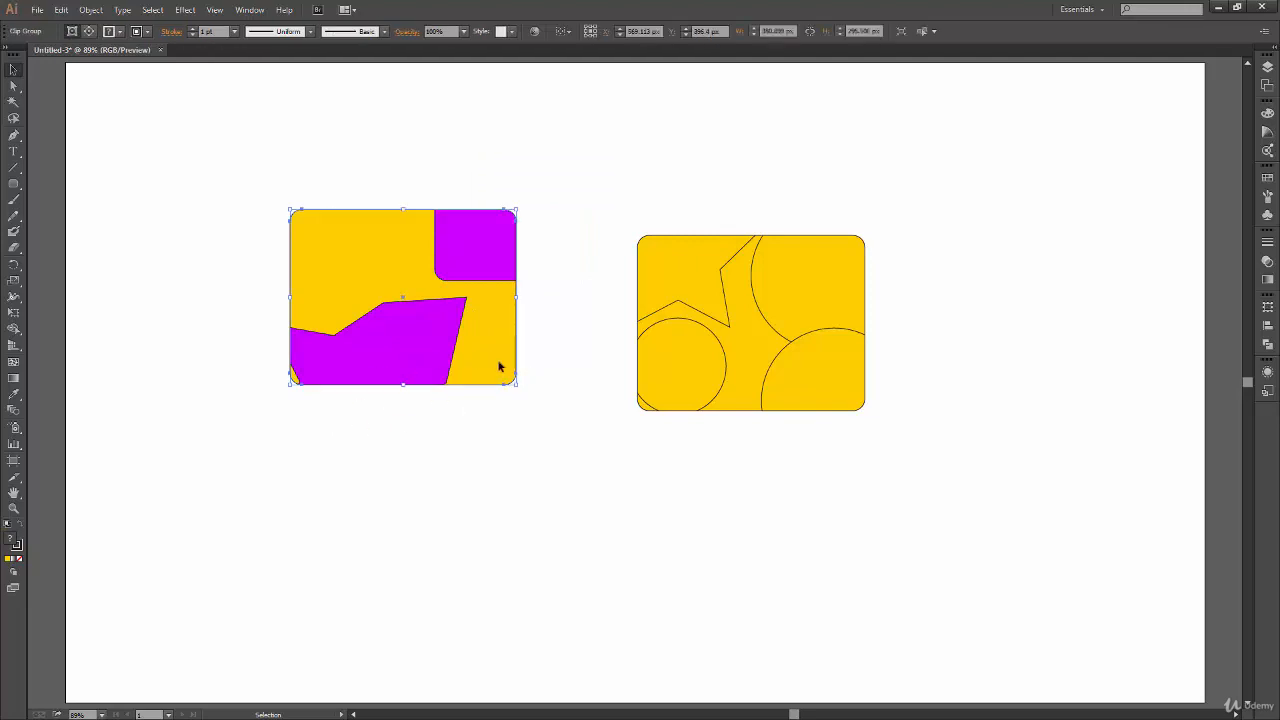
{"action": "right_click", "coordinate": [402, 349]}
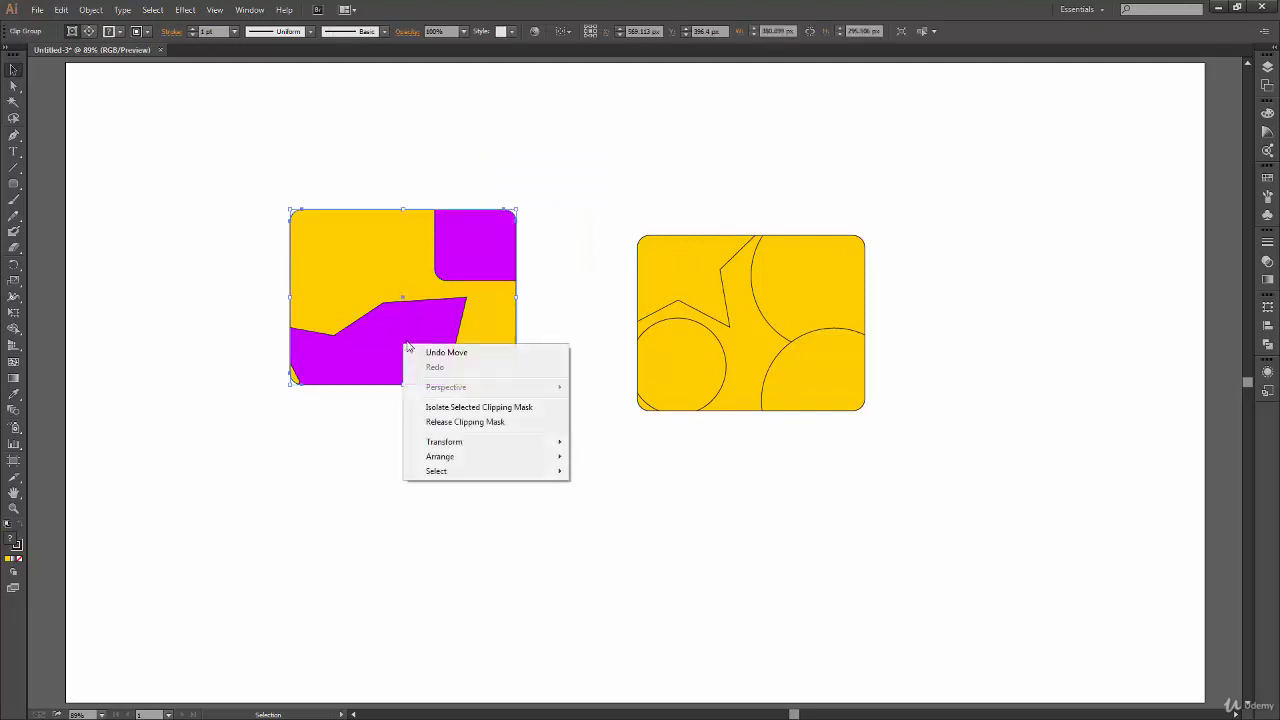
{"action": "left_click", "coordinate": [502, 424]}
{"action": "left_click", "coordinate": [414, 543]}
- Spread the released shapes apart: the star below, the yellow rectangle to the left, the purple rectangle behind the circle group's upper-right corner
{"action": "left_click_drag", "start_coordinate": [355, 430], "coordinate": [341, 547]}
{"action": "left_click_drag", "start_coordinate": [545, 238], "coordinate": [613, 177]}
{"action": "left_click_drag", "start_coordinate": [378, 467], "coordinate": [405, 365]}
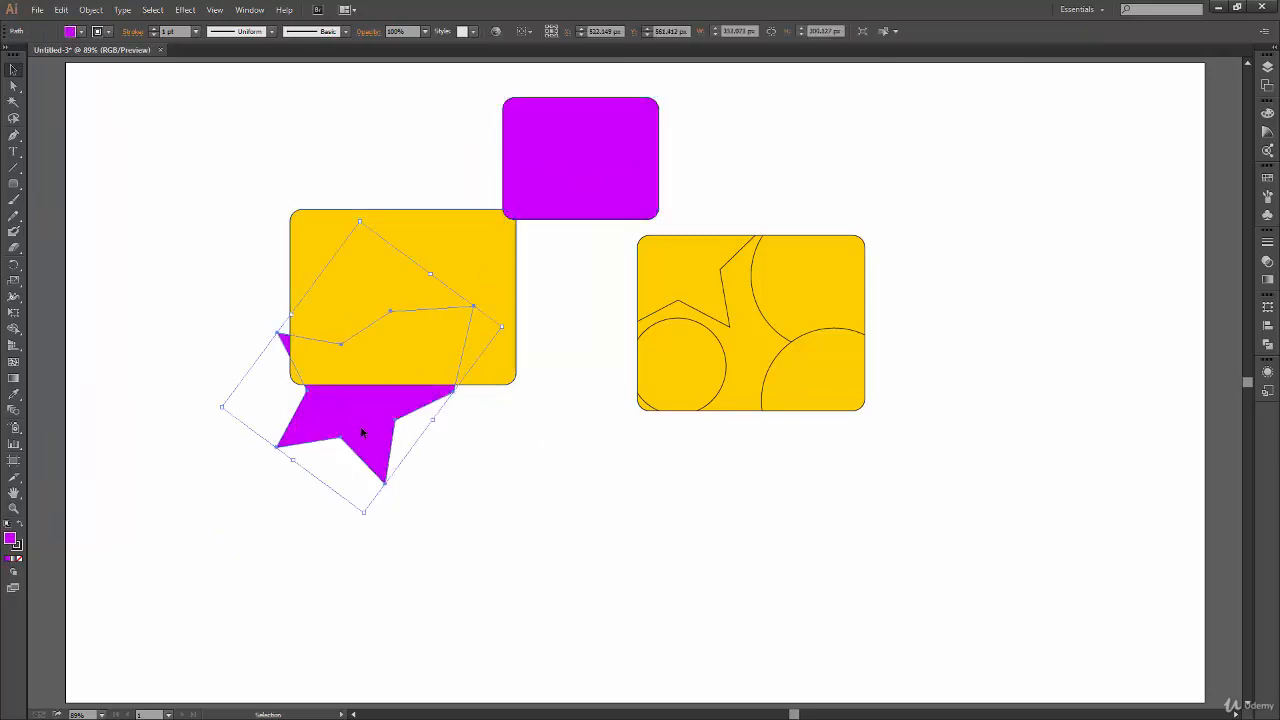
{"action": "left_click_drag", "start_coordinate": [369, 424], "coordinate": [350, 426]}
{"action": "left_click_drag", "start_coordinate": [603, 202], "coordinate": [556, 253]}
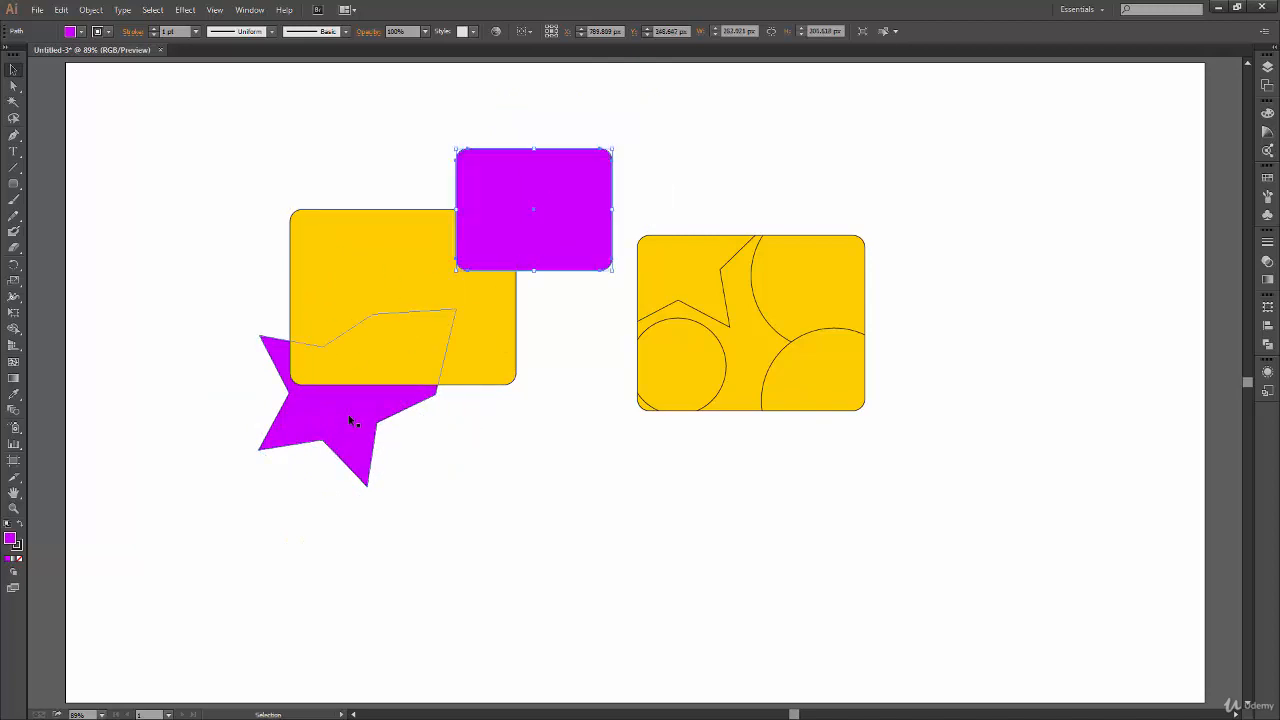
{"action": "left_click_drag", "start_coordinate": [351, 420], "coordinate": [464, 553]}
{"action": "left_click_drag", "start_coordinate": [545, 250], "coordinate": [875, 205]}
{"action": "left_click_drag", "start_coordinate": [440, 329], "coordinate": [301, 334]}
{"action": "left_click_drag", "start_coordinate": [890, 198], "coordinate": [951, 241]}
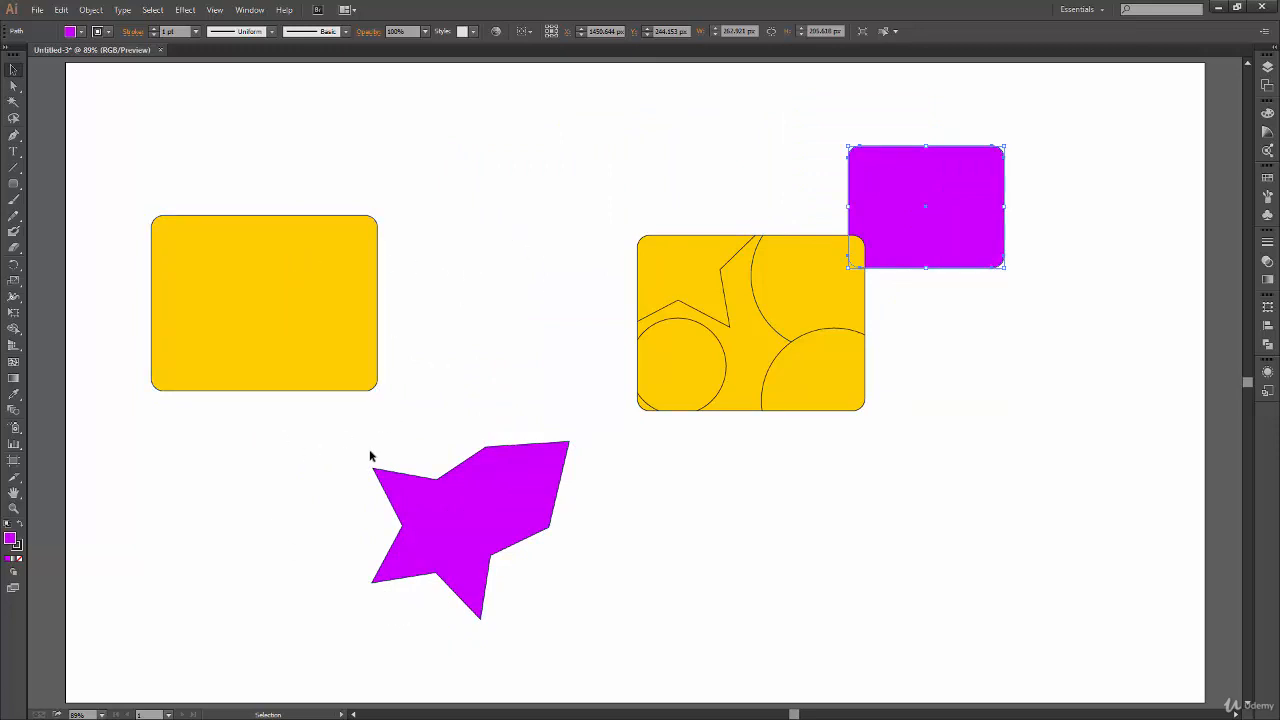
- Check the clipping mask commands offered for the released yellow rectangle, and deselect it
{"action": "left_click", "coordinate": [354, 370]}
{"action": "right_click", "coordinate": [353, 369]}
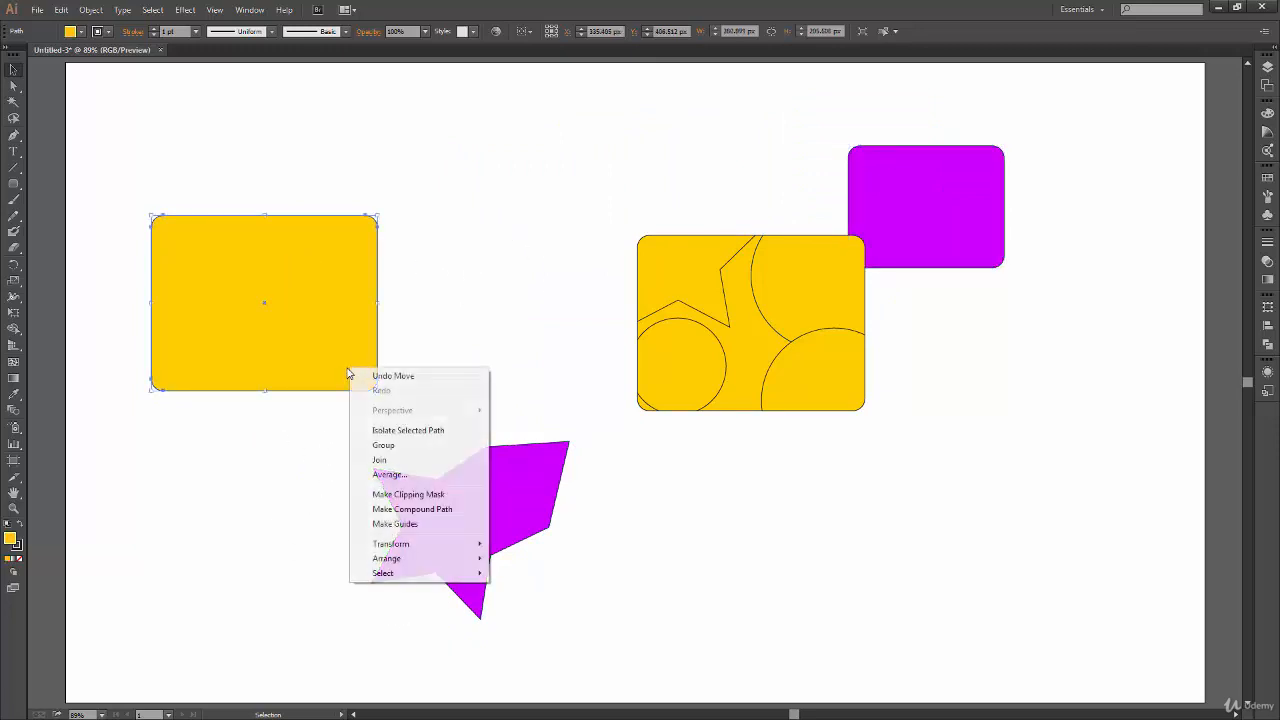
{"action": "left_click", "coordinate": [591, 493]}
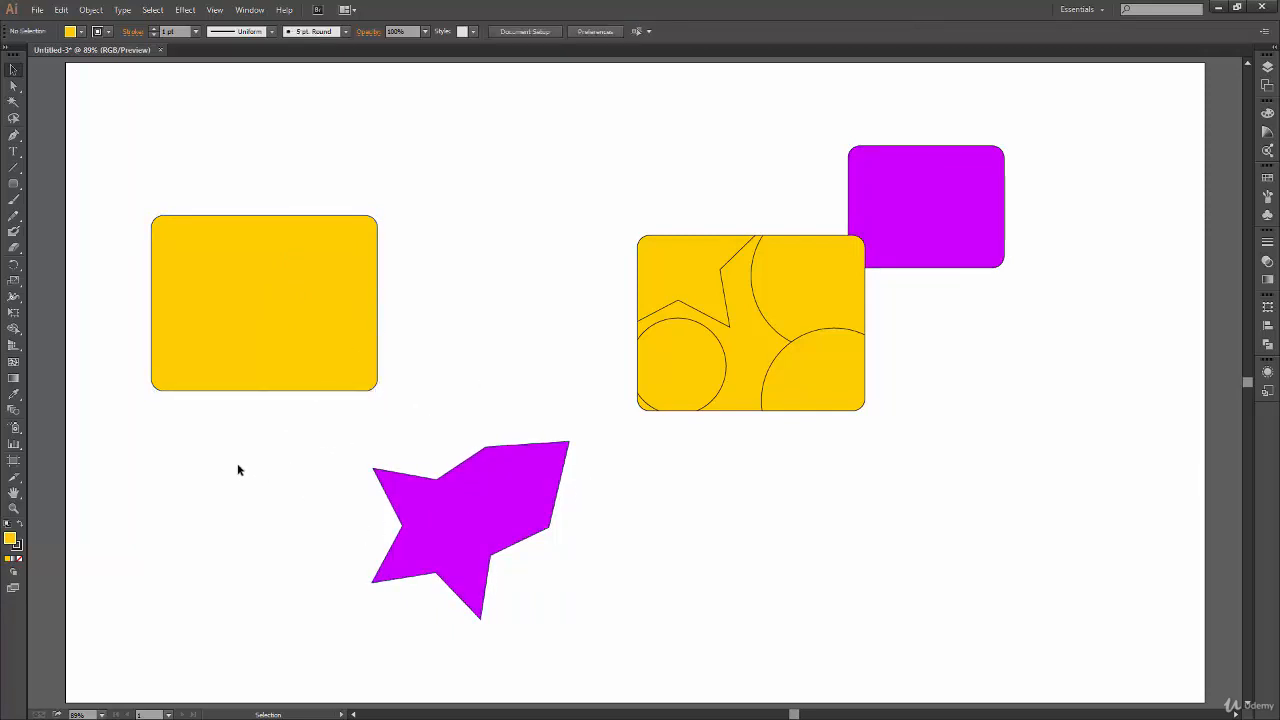
- Use Draw Inside on the plain yellow rectangle to add two ellipses clipped at its lower-left and upper-right corners
{"action": "left_click", "coordinate": [371, 377]}
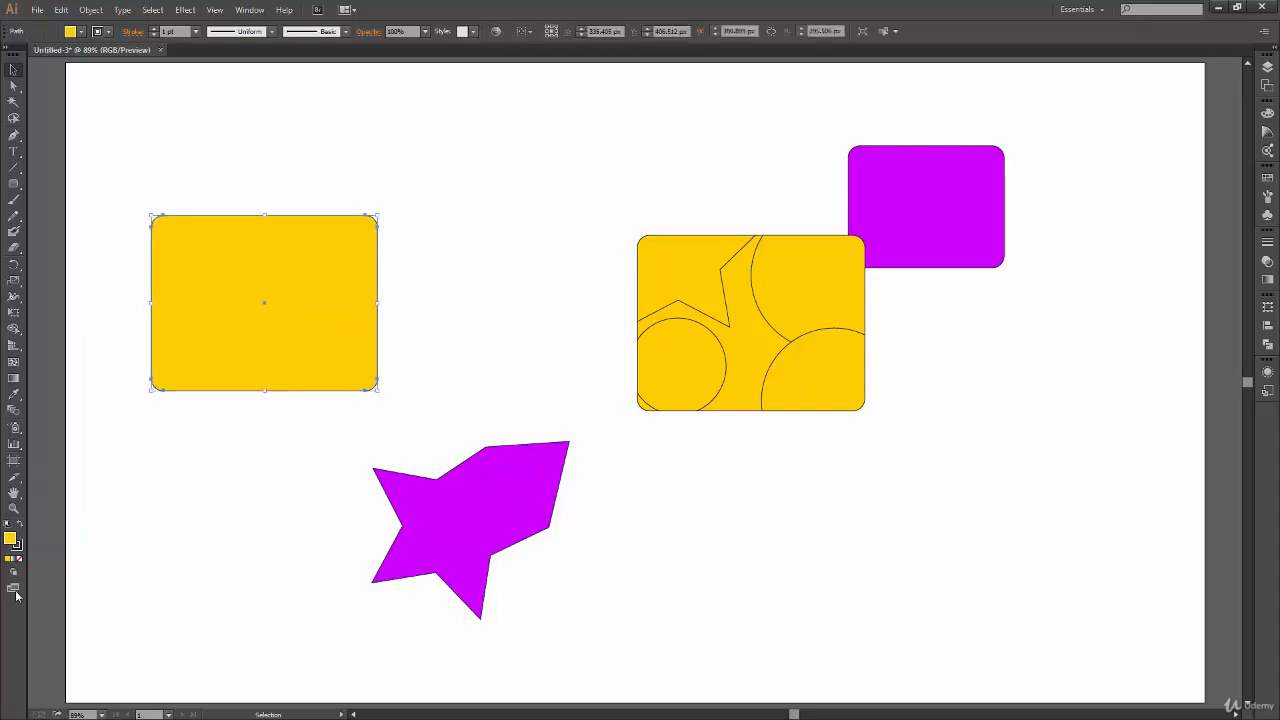
{"action": "left_click", "coordinate": [13, 572]}
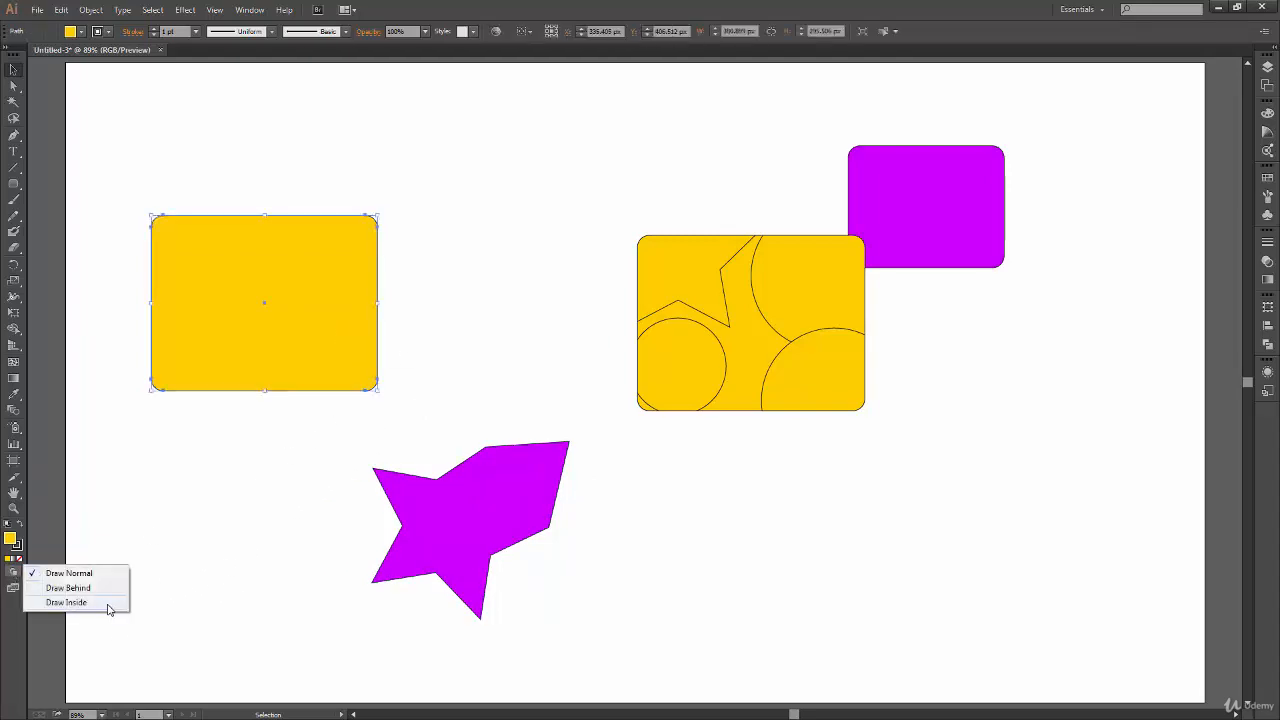
{"action": "left_click", "coordinate": [108, 604]}
{"action": "left_click", "coordinate": [20, 187]}
{"action": "left_click_drag", "start_coordinate": [22, 189], "coordinate": [88, 211]}
{"action": "left_click_drag", "start_coordinate": [115, 403], "coordinate": [217, 327]}
{"action": "left_click_drag", "start_coordinate": [413, 184], "coordinate": [287, 307]}
{"action": "left_click", "coordinate": [14, 69]}
{"action": "left_click", "coordinate": [460, 435]}
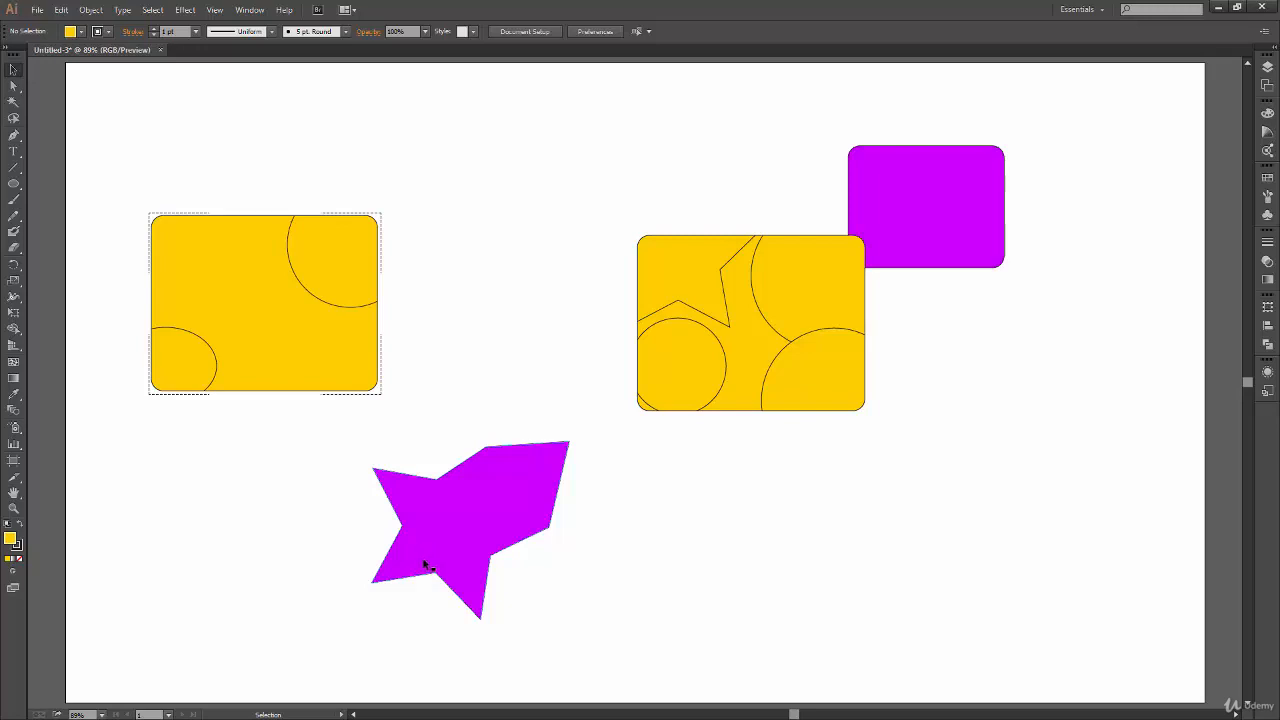
- Close the Untitled-3 document without saving, and create a new blank document with its artboard fitted to the window
{"action": "left_click", "coordinate": [159, 49]}
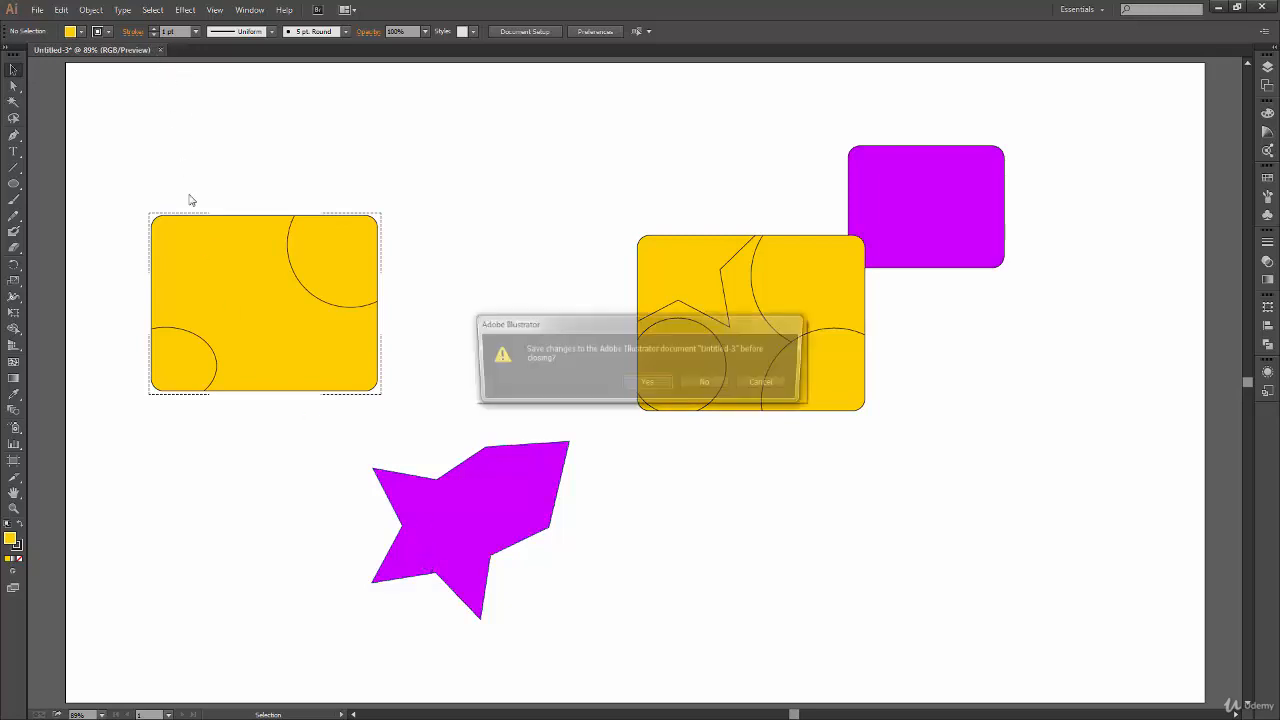
{"action": "left_click", "coordinate": [692, 383]}
{"action": "left_click", "coordinate": [37, 10]}
{"action": "left_click", "coordinate": [60, 23]}
{"action": "left_click", "coordinate": [647, 427]}
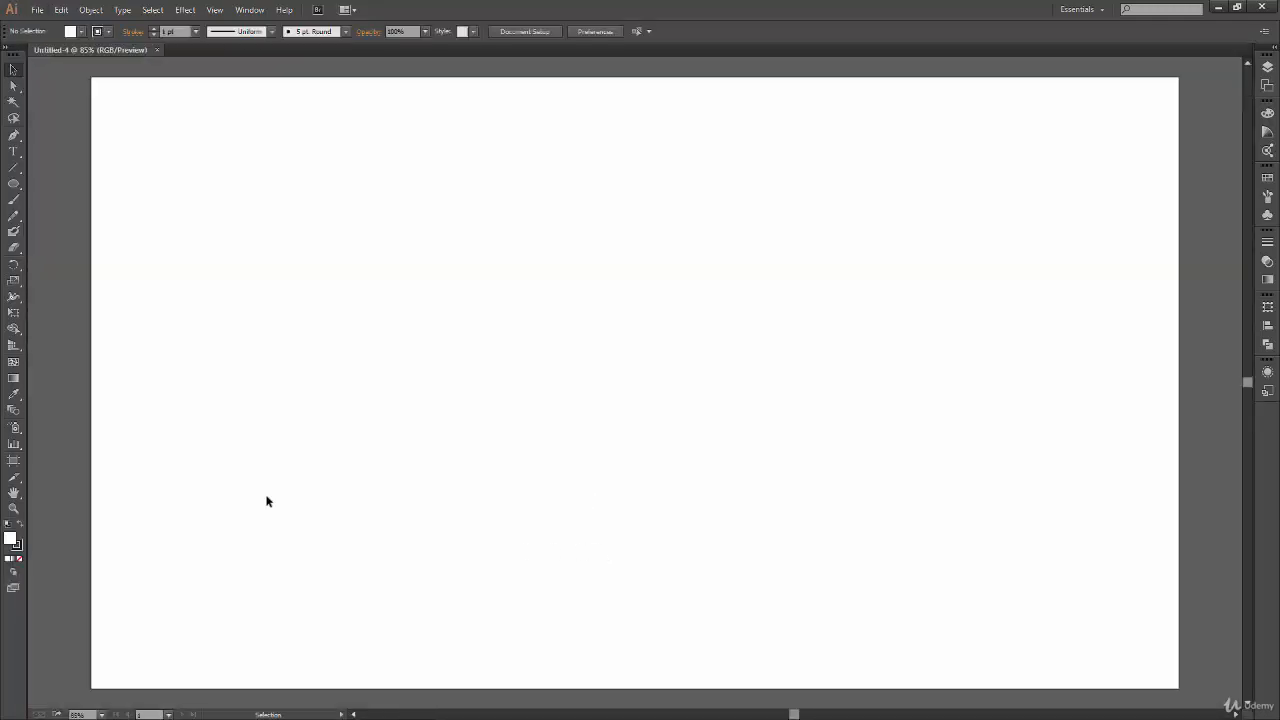
{"action": "key", "text": "ctrl+0"}
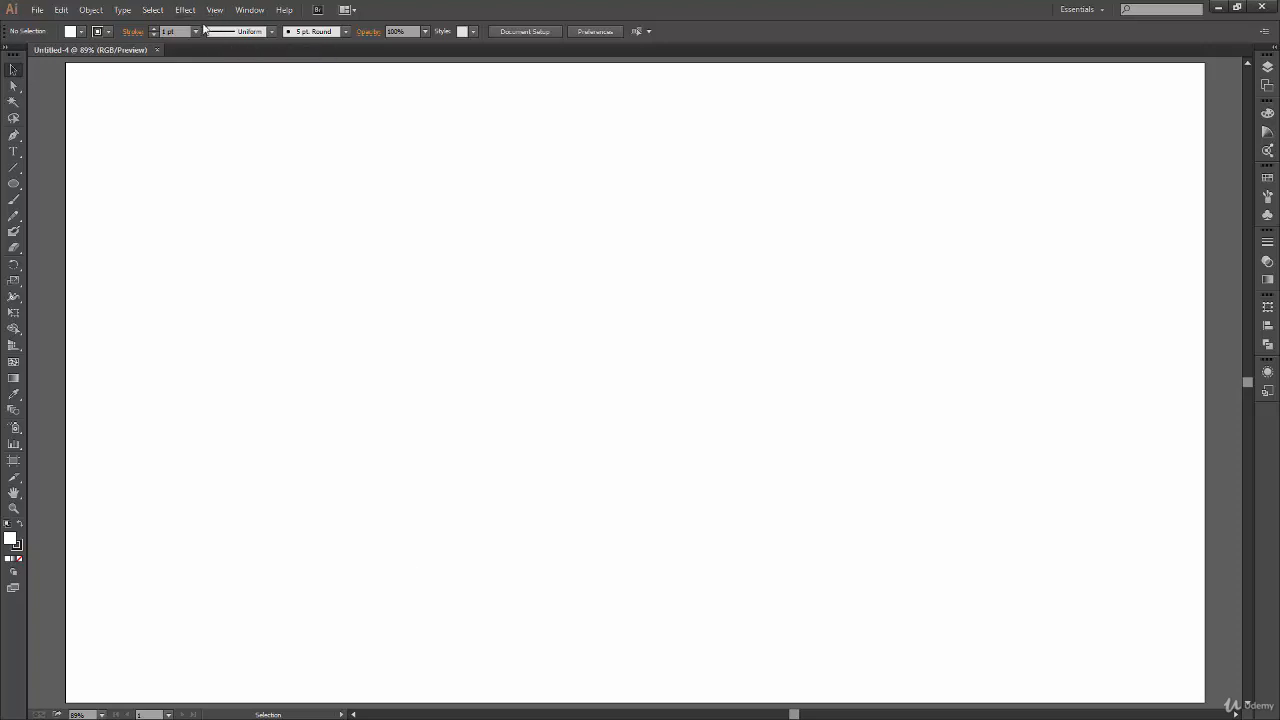
- Show the Appearance panel and check its entry among the available panels
{"action": "left_click", "coordinate": [249, 9]}
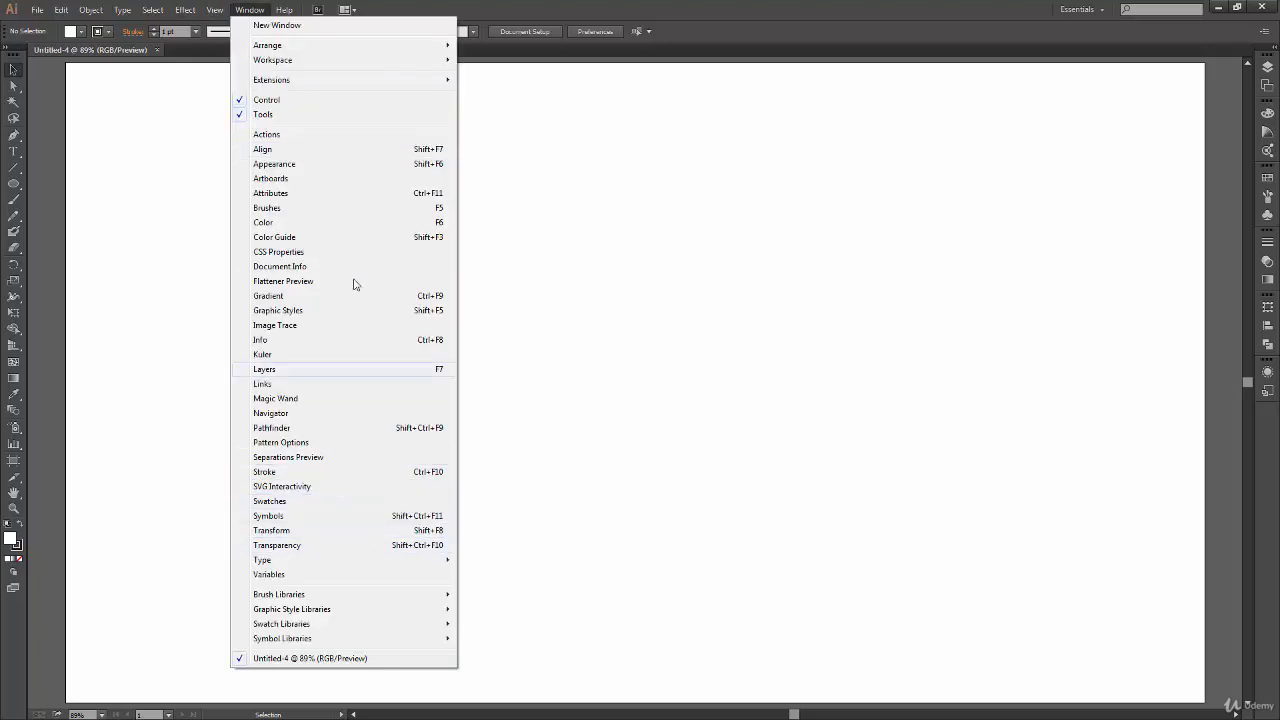
{"action": "left_click", "coordinate": [410, 166]}
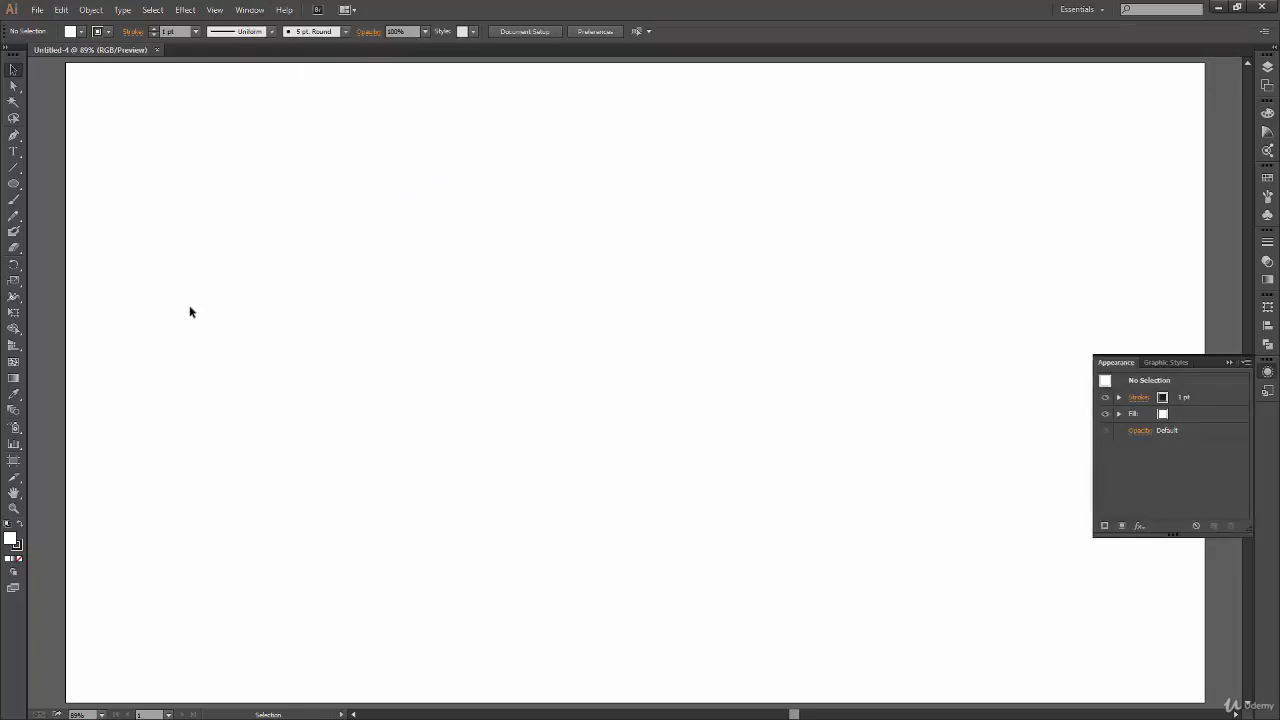
{"action": "left_click", "coordinate": [251, 12]}
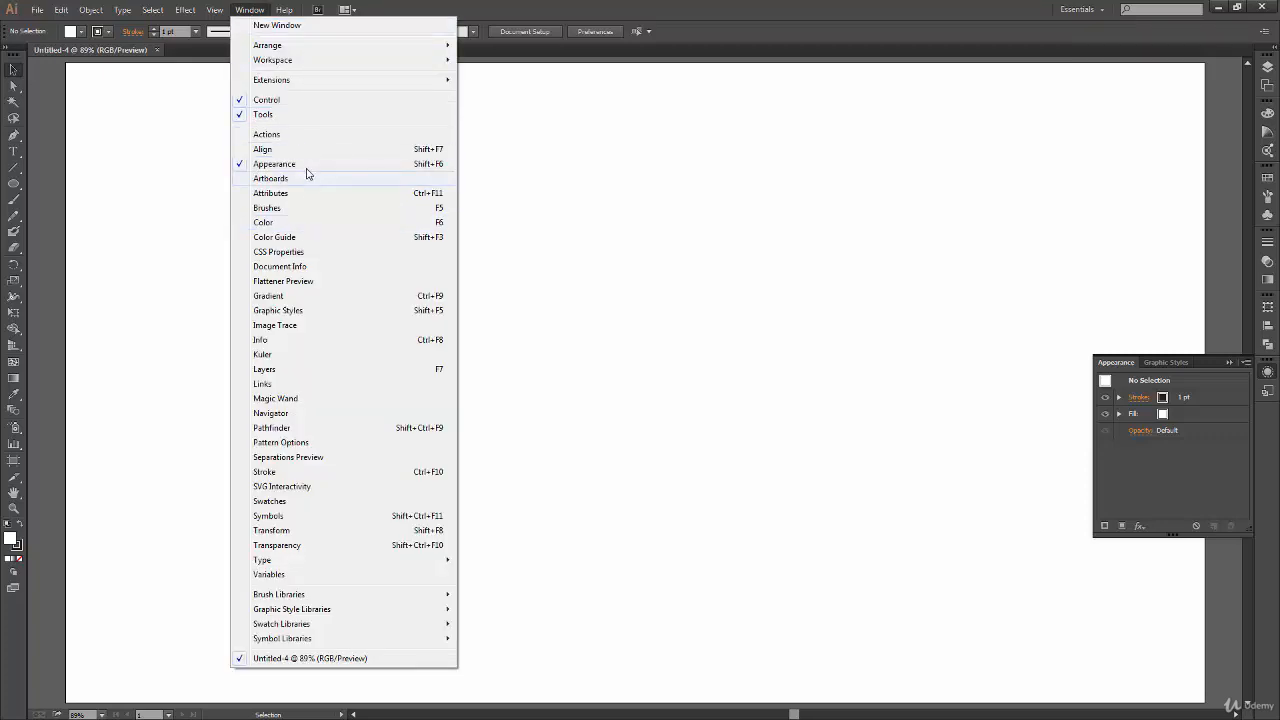
{"action": "left_click", "coordinate": [251, 12]}
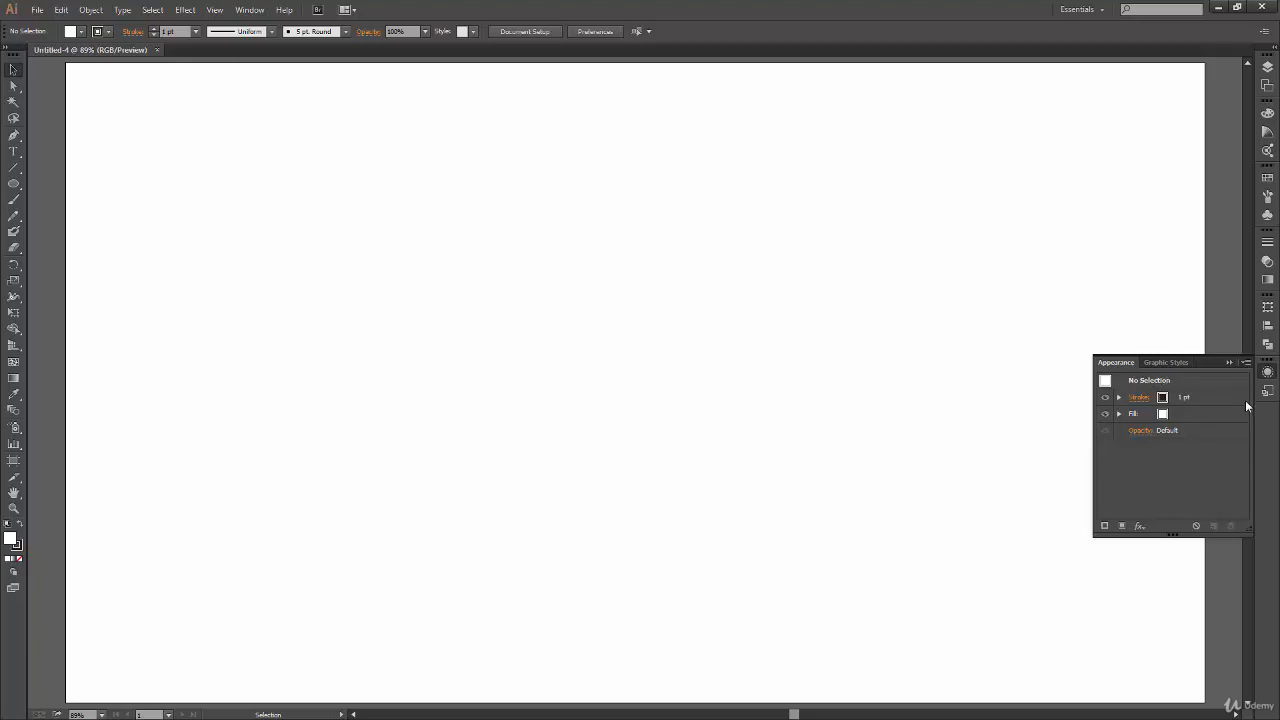
- Set the default stroke weight to 40 pt in the Appearance settings, and return it to 1 pt
{"action": "left_click", "coordinate": [1185, 396]}
{"action": "left_click", "coordinate": [1224, 397]}
{"action": "left_click", "coordinate": [1240, 338]}
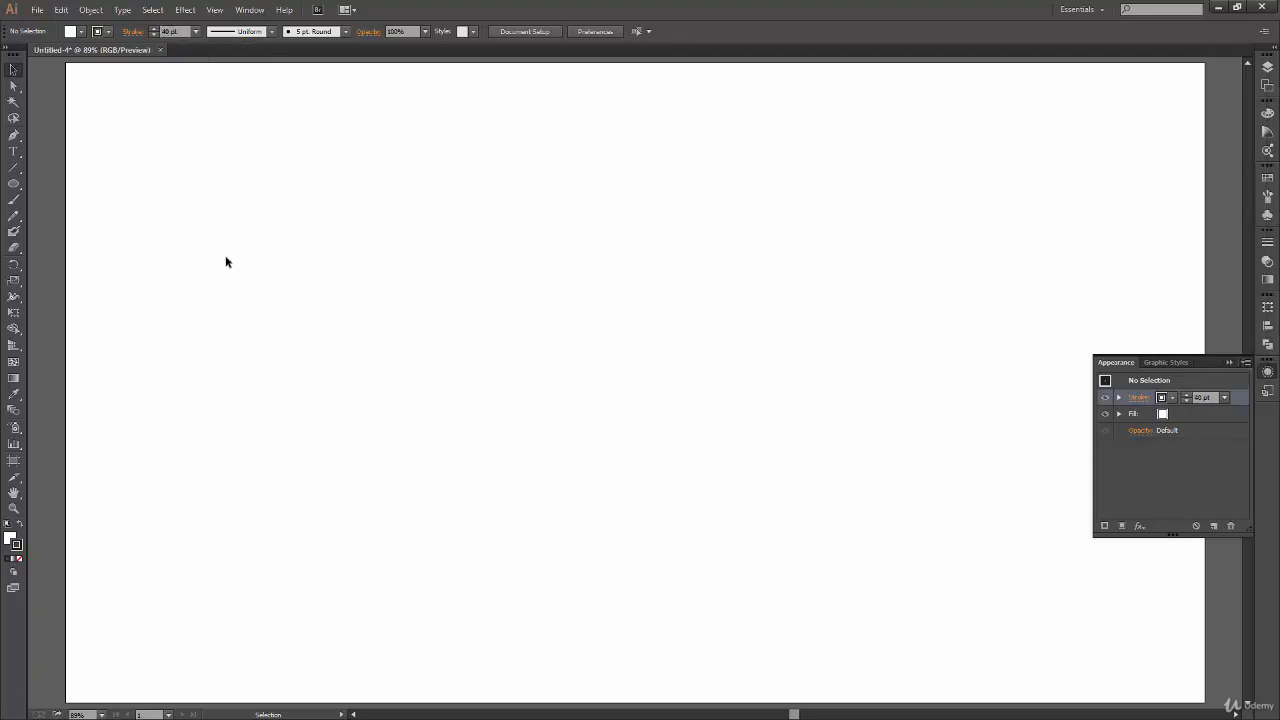
{"action": "left_click", "coordinate": [1224, 397]}
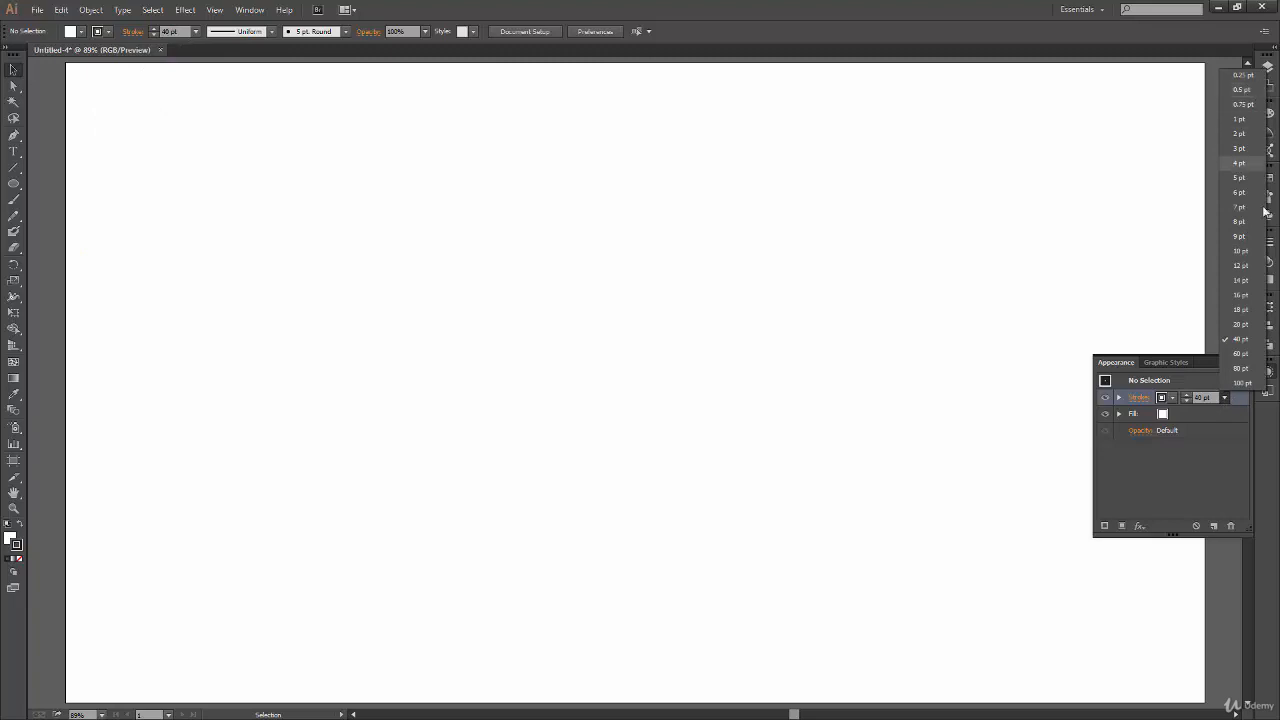
{"action": "left_click", "coordinate": [1239, 119]}
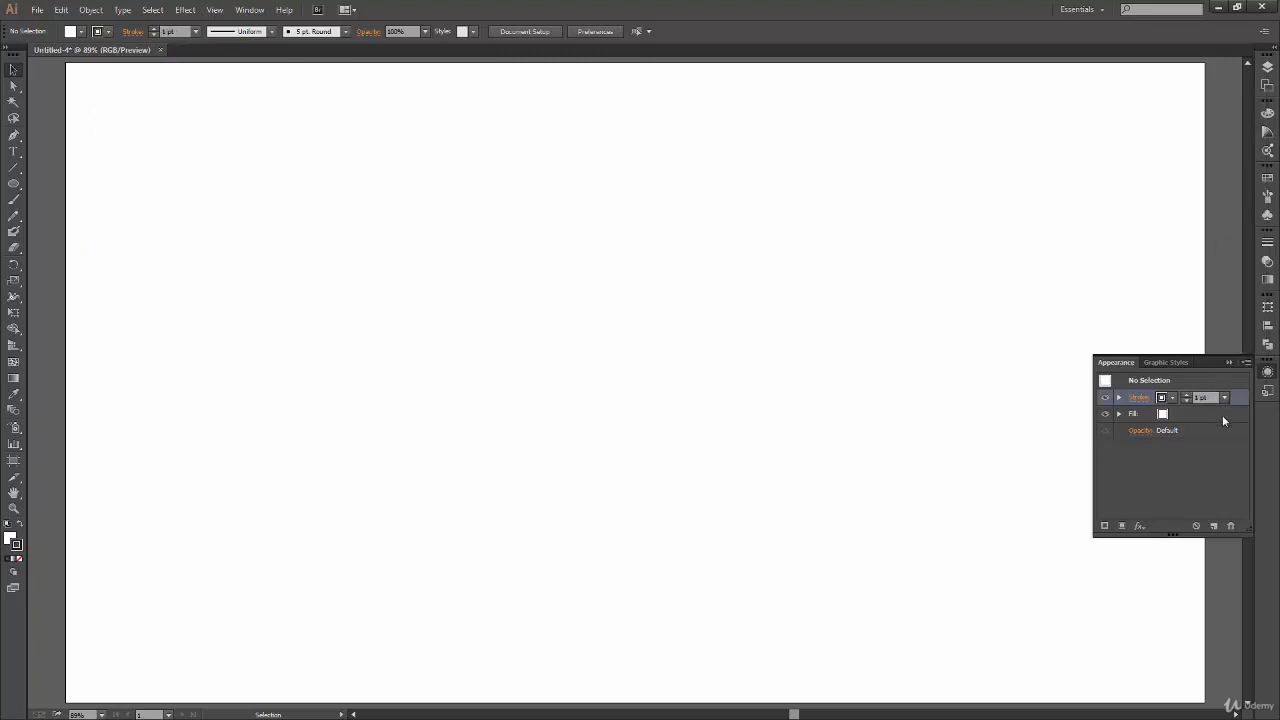
{"action": "left_click", "coordinate": [1189, 493]}
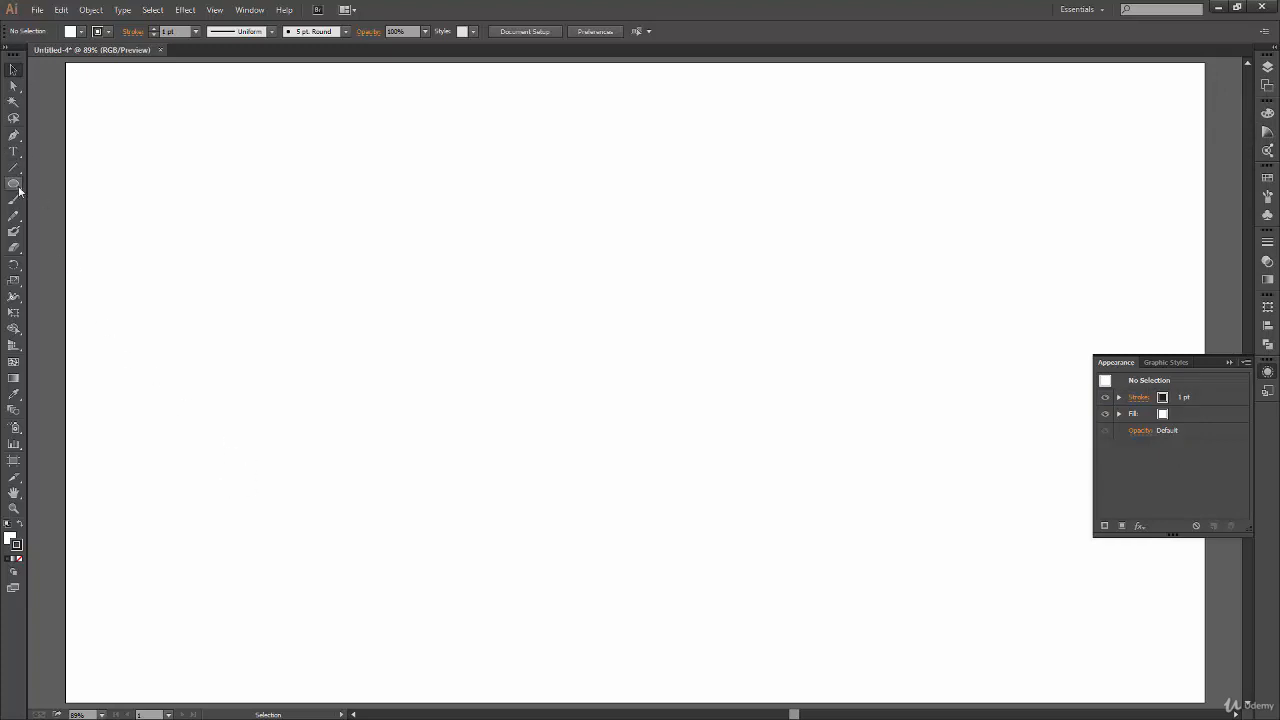
- Draw a circle about 482 px in diameter from the centre of the artboard, and deselect it
{"action": "left_click_drag", "start_coordinate": [15, 185], "coordinate": [102, 214]}
{"action": "left_click_drag", "start_coordinate": [634, 383], "coordinate": [775, 308]}
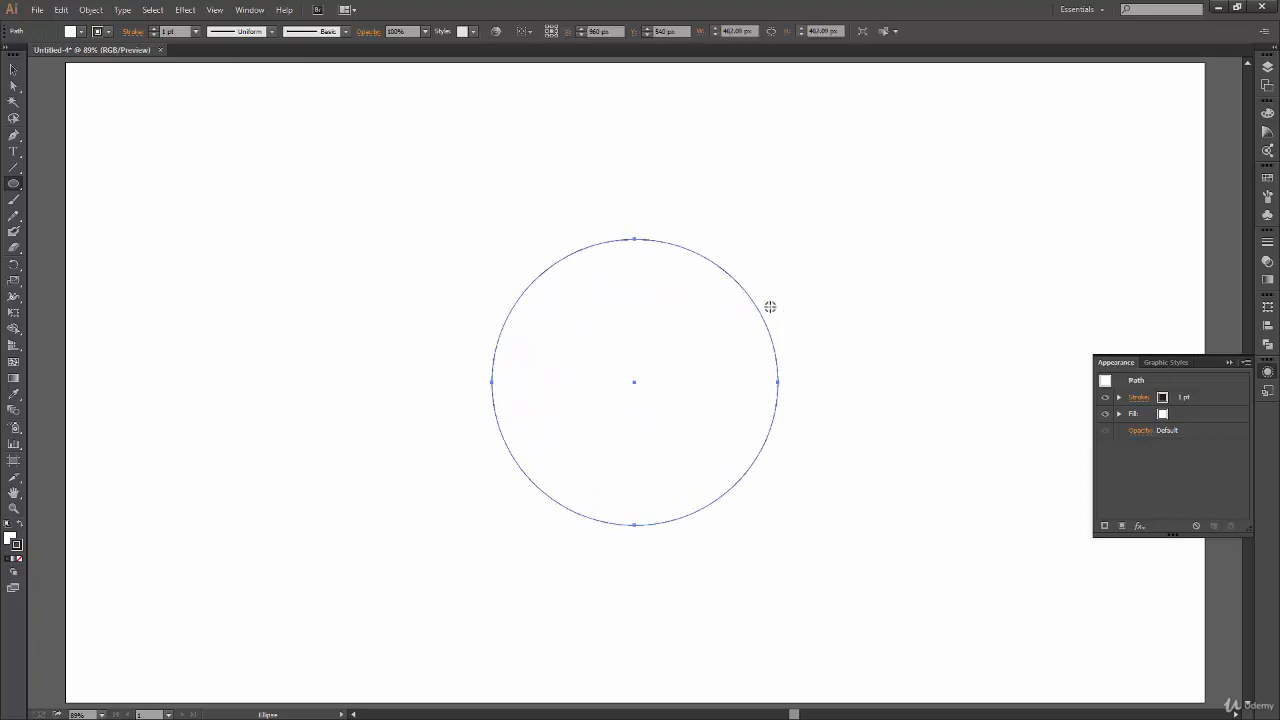
{"action": "left_click", "coordinate": [13, 69]}
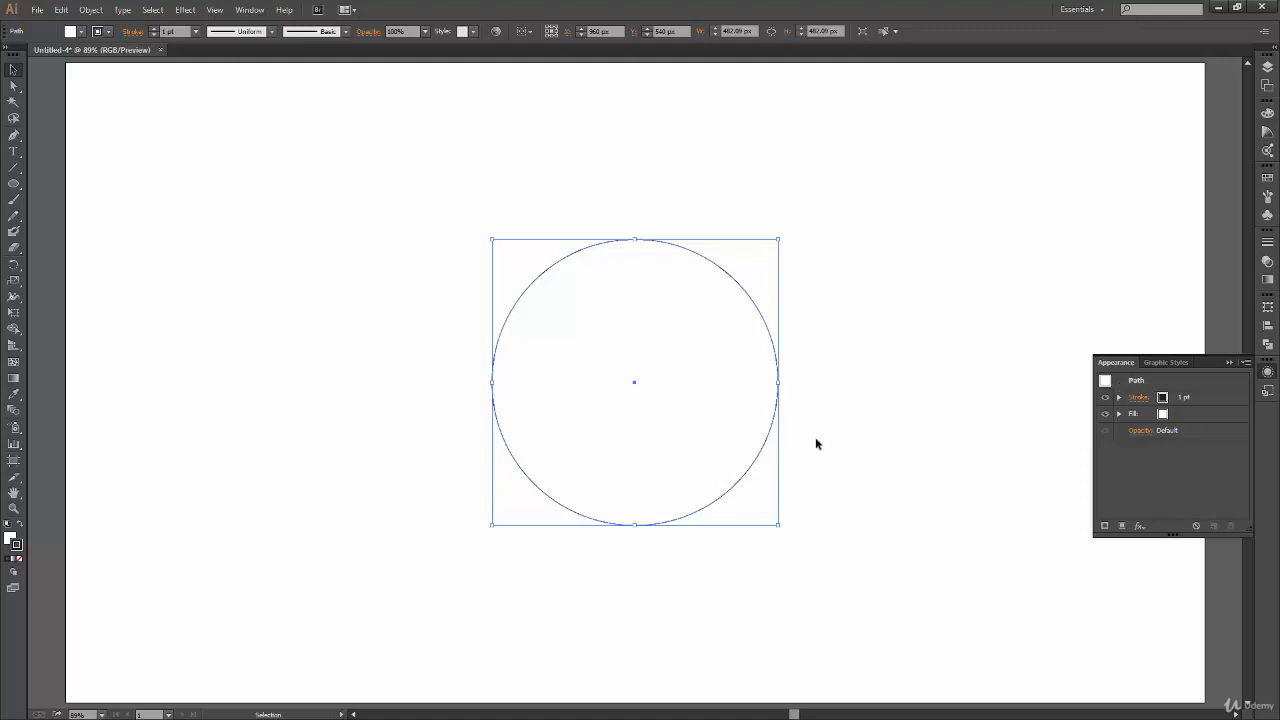
{"action": "left_click", "coordinate": [840, 451]}
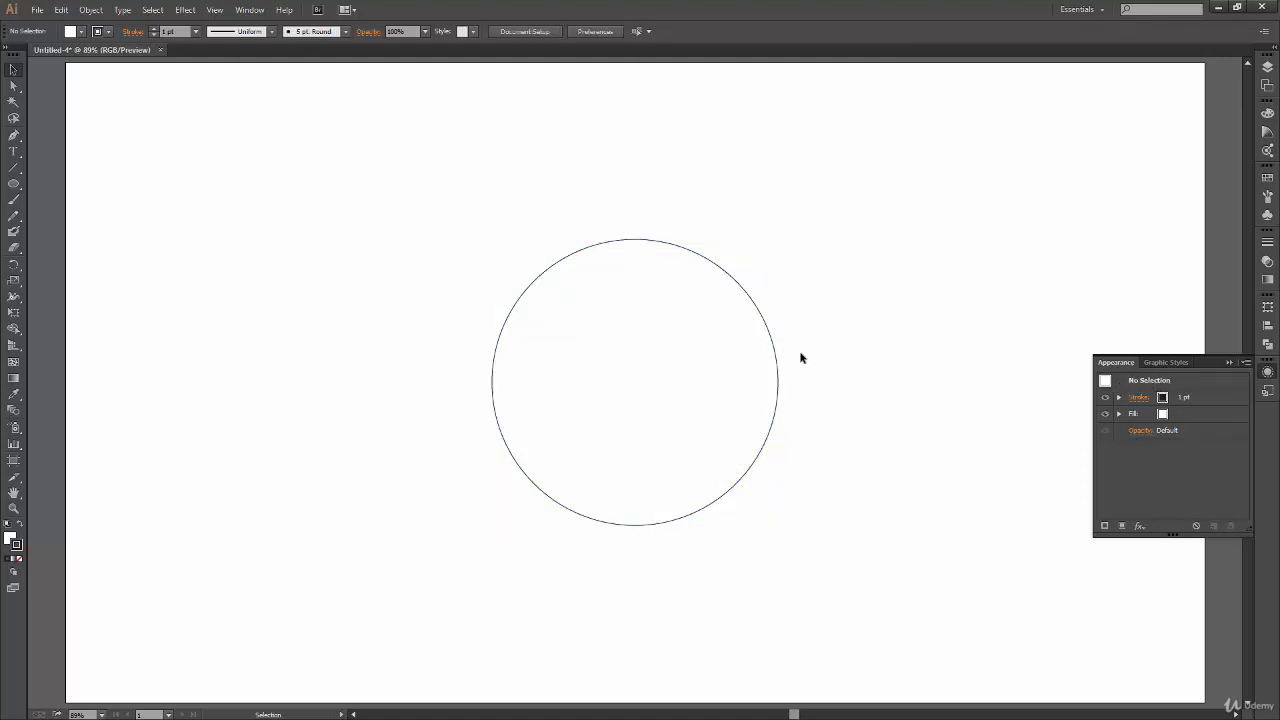
- Select the circle and examine the opacity choices in its Transparency settings
{"action": "left_click_drag", "start_coordinate": [806, 277], "coordinate": [723, 368]}
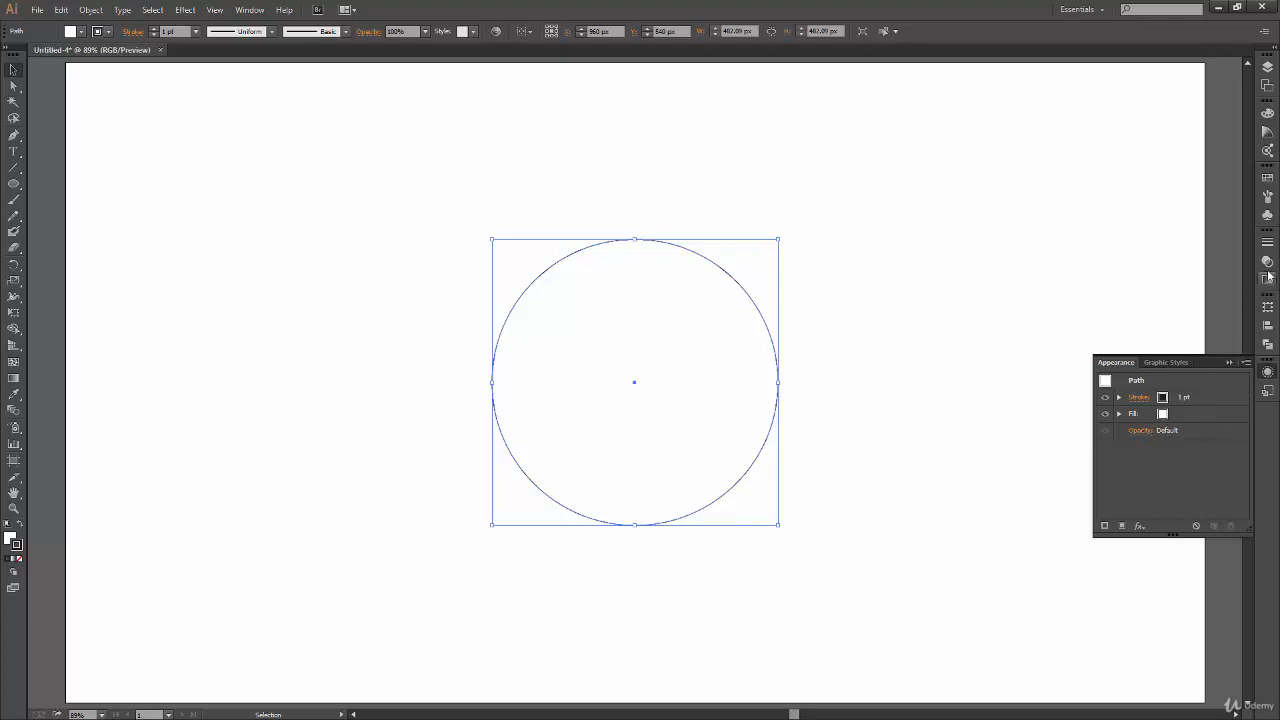
{"action": "left_click", "coordinate": [1196, 324]}
{"action": "left_click", "coordinate": [1267, 263]}
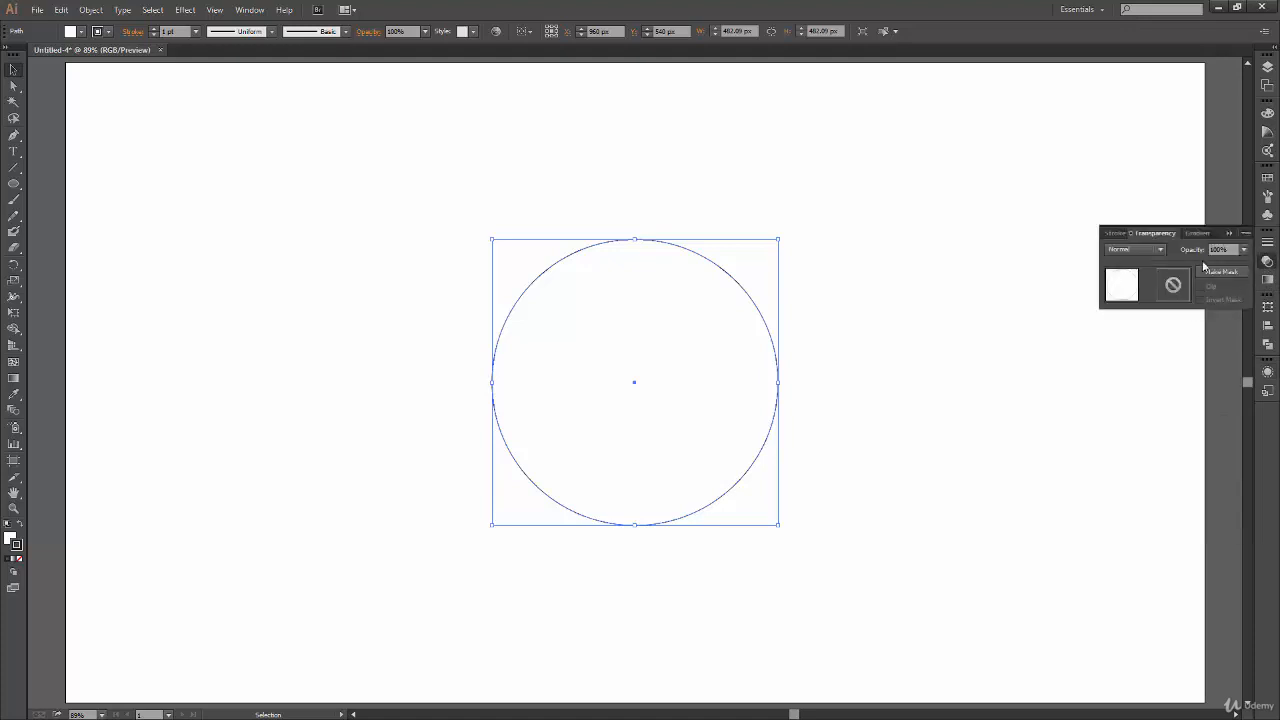
{"action": "left_click", "coordinate": [1246, 256]}
{"action": "left_click", "coordinate": [1249, 260]}
{"action": "left_click", "coordinate": [1246, 254]}
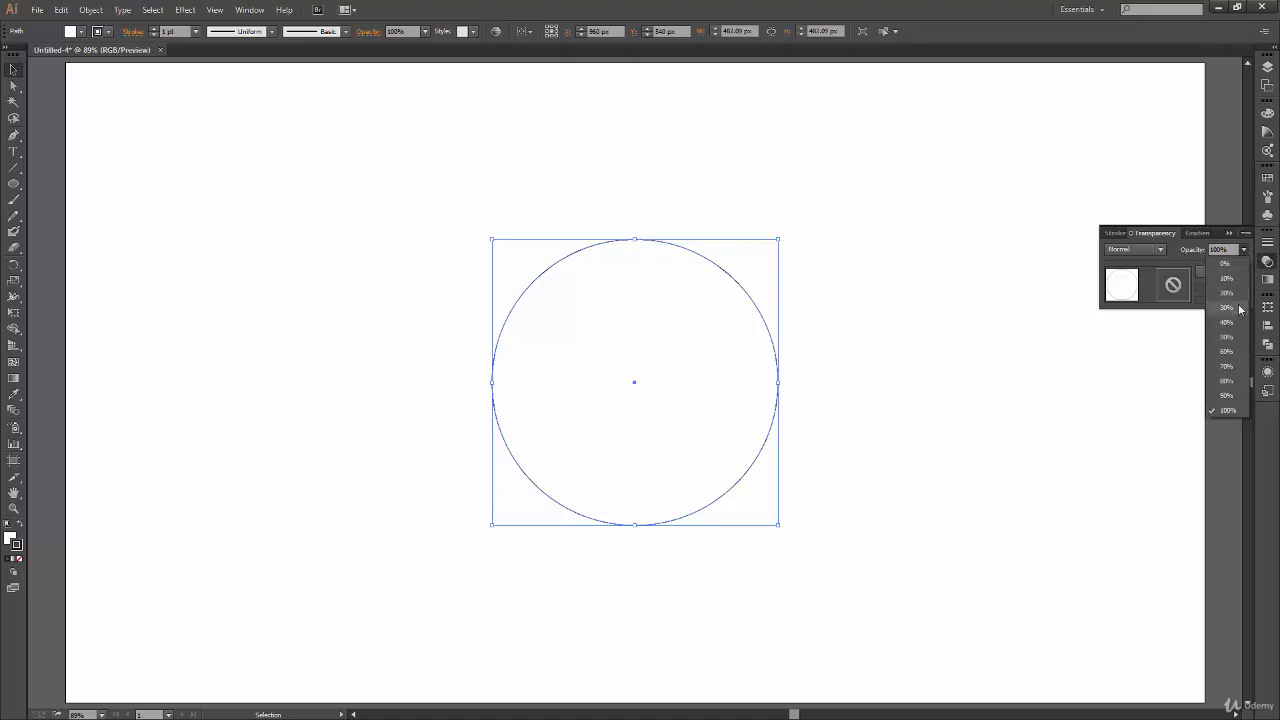
{"action": "left_click", "coordinate": [1244, 250]}
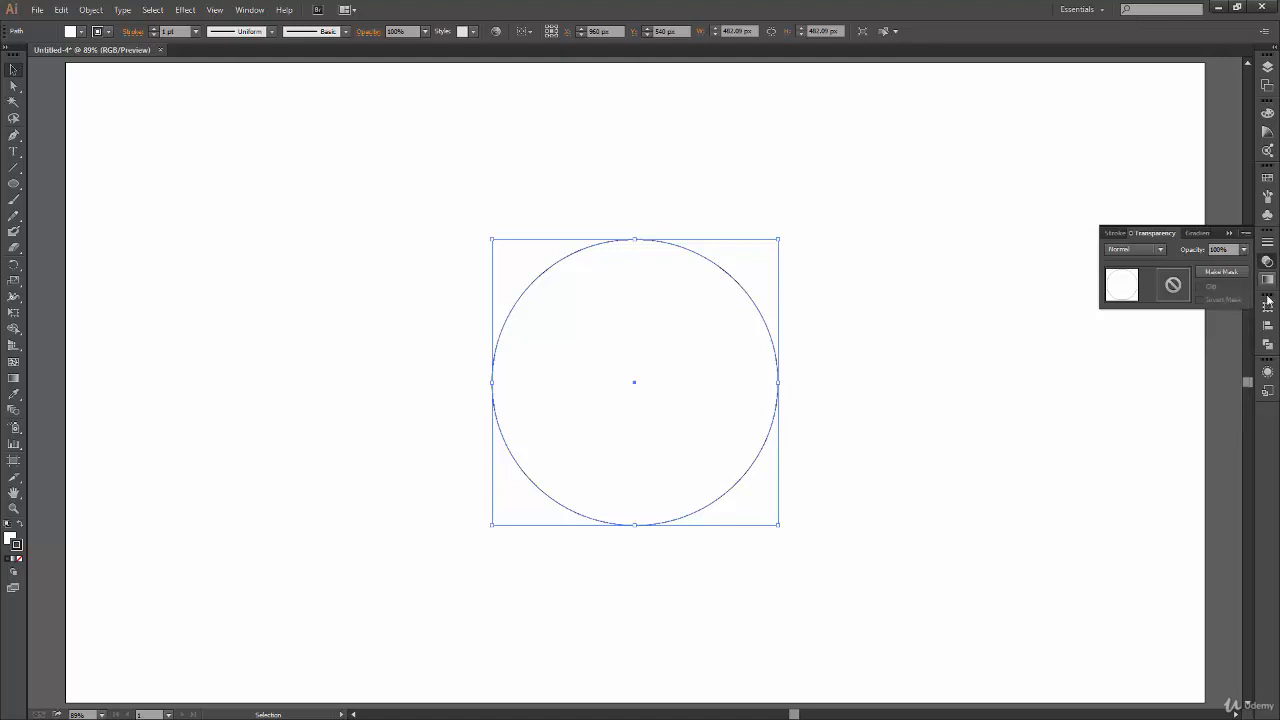
- Examine the blending modes and opacity choices offered for the circle in its Appearance attributes
{"action": "left_click", "coordinate": [1268, 372]}
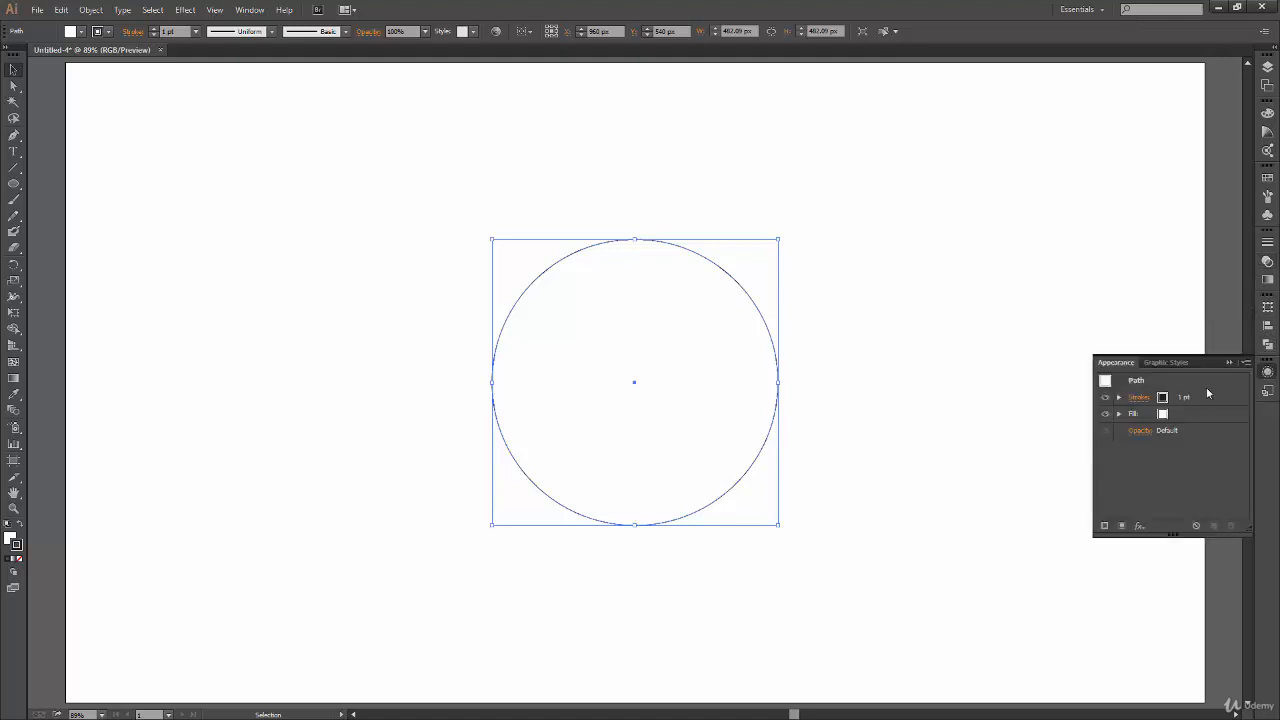
{"action": "left_click", "coordinate": [1141, 431]}
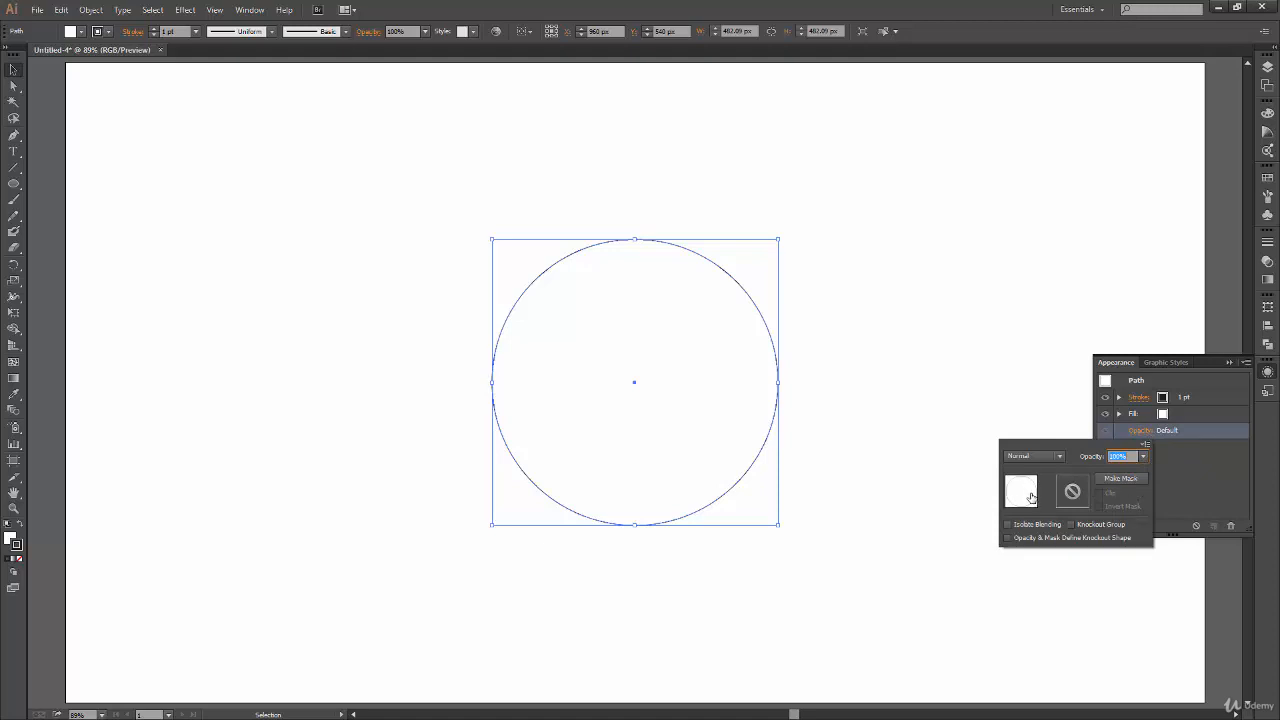
{"action": "left_click", "coordinate": [1142, 458]}
{"action": "left_click", "coordinate": [1145, 478]}
{"action": "left_click", "coordinate": [1035, 456]}
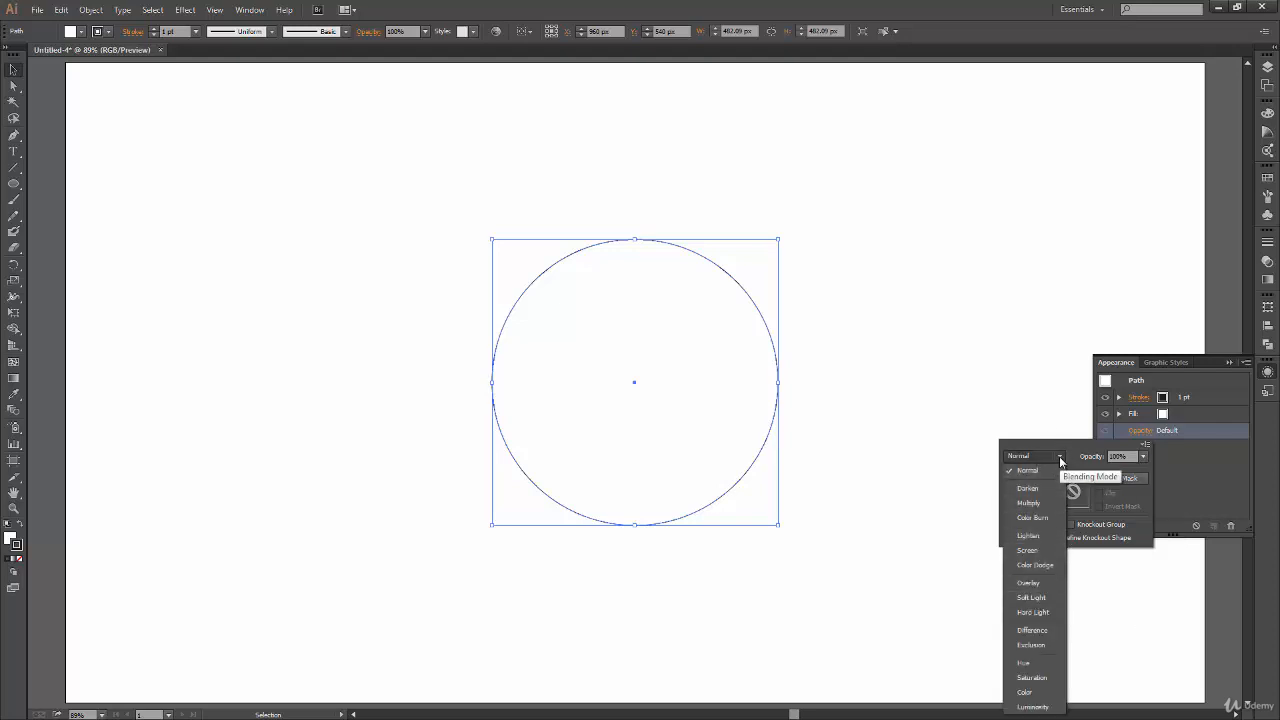
{"action": "left_click", "coordinate": [1059, 456]}
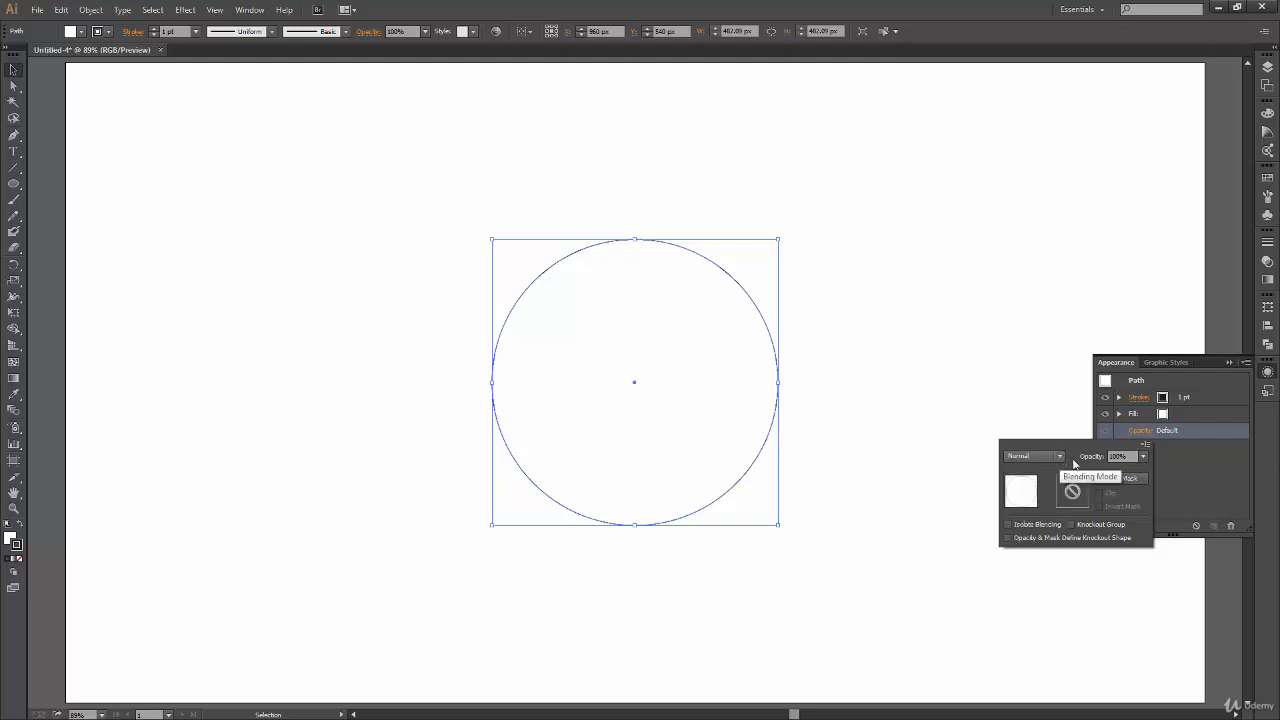
{"action": "left_click", "coordinate": [1145, 457]}
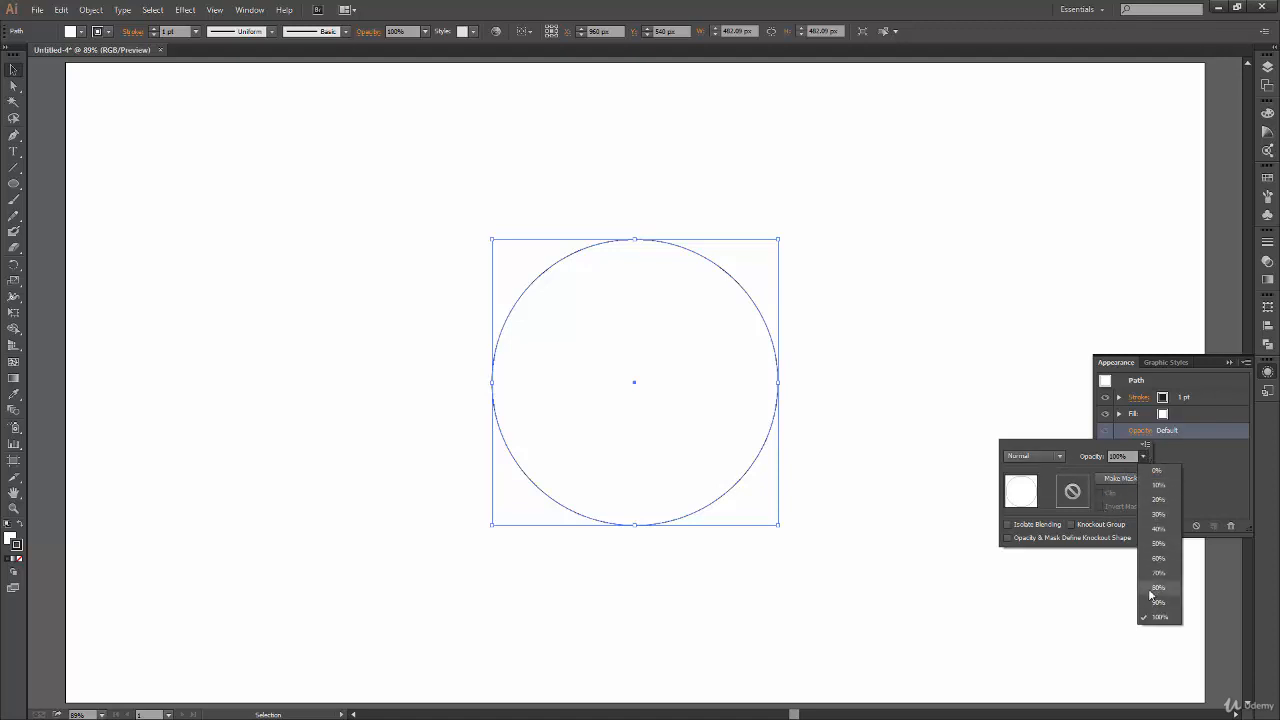
{"action": "left_click", "coordinate": [1145, 456]}
{"action": "left_click", "coordinate": [1139, 431]}
{"action": "left_click", "coordinate": [1140, 431]}
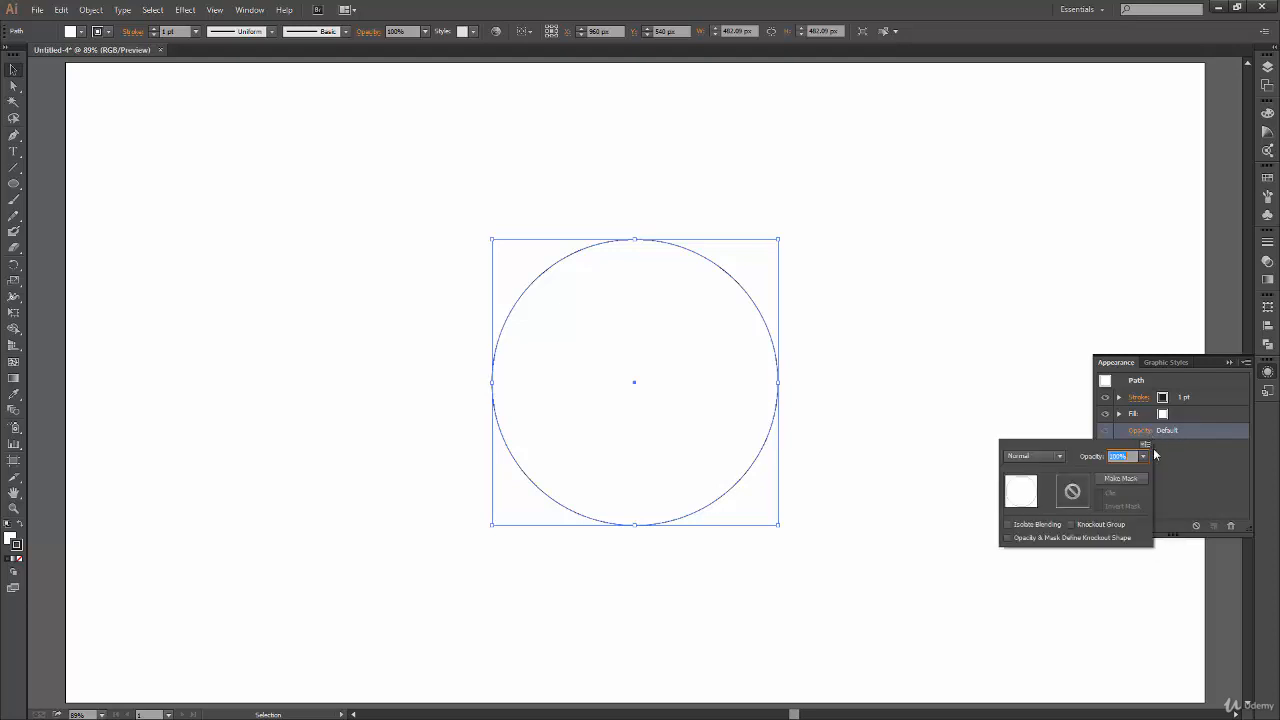
{"action": "left_click", "coordinate": [1147, 434]}
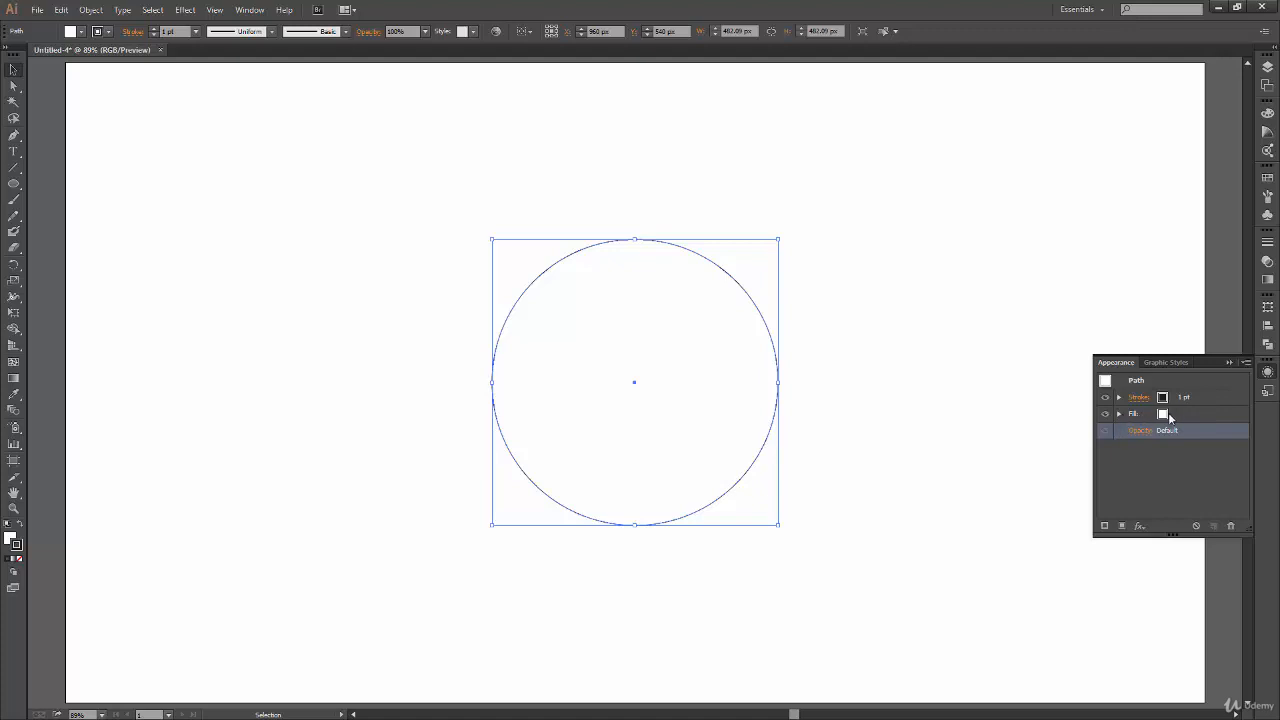
- Try several swatches as the circle's fill in the Appearance attributes, including red, blue and brown
{"action": "left_click", "coordinate": [1228, 414]}
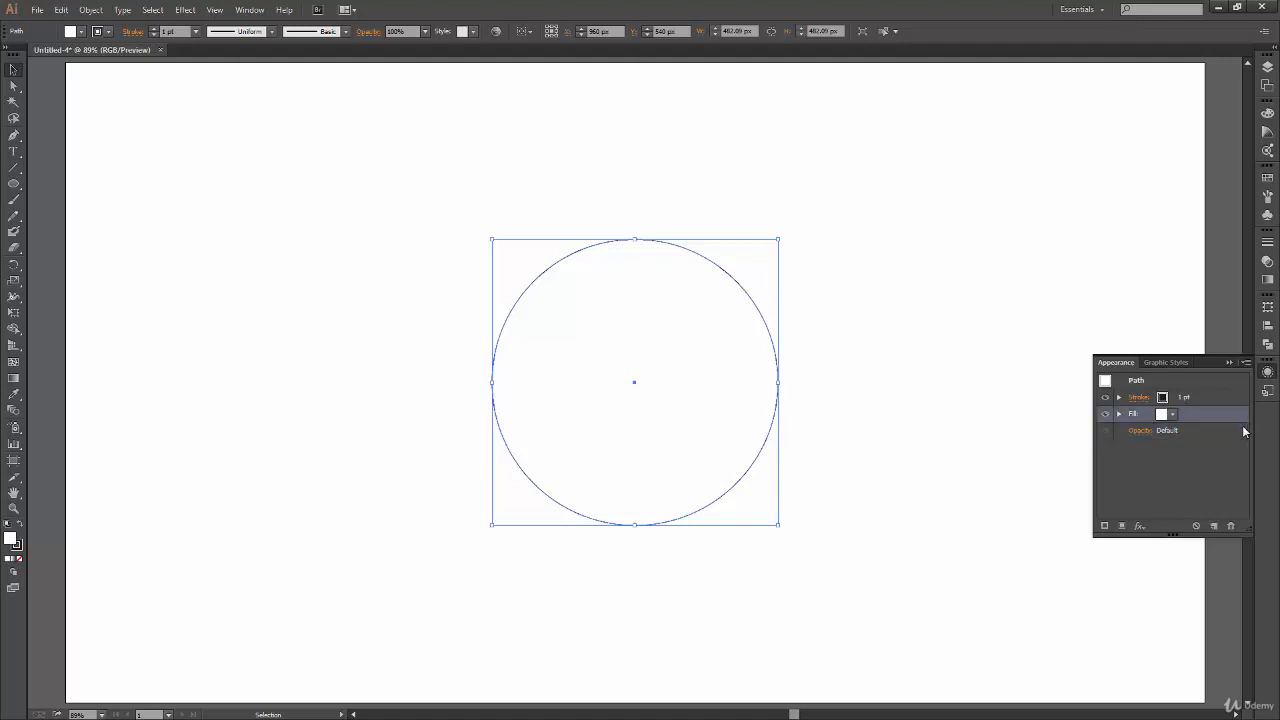
{"action": "left_click", "coordinate": [1175, 415]}
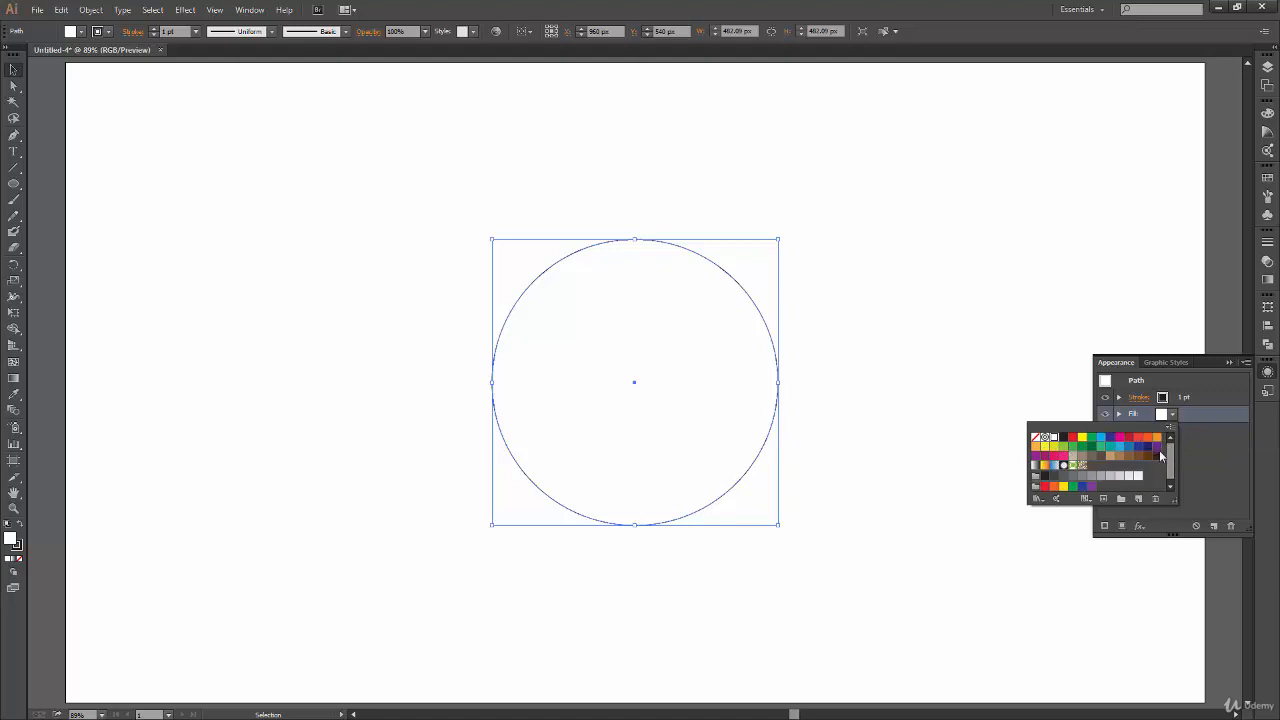
{"action": "left_click", "coordinate": [1140, 440]}
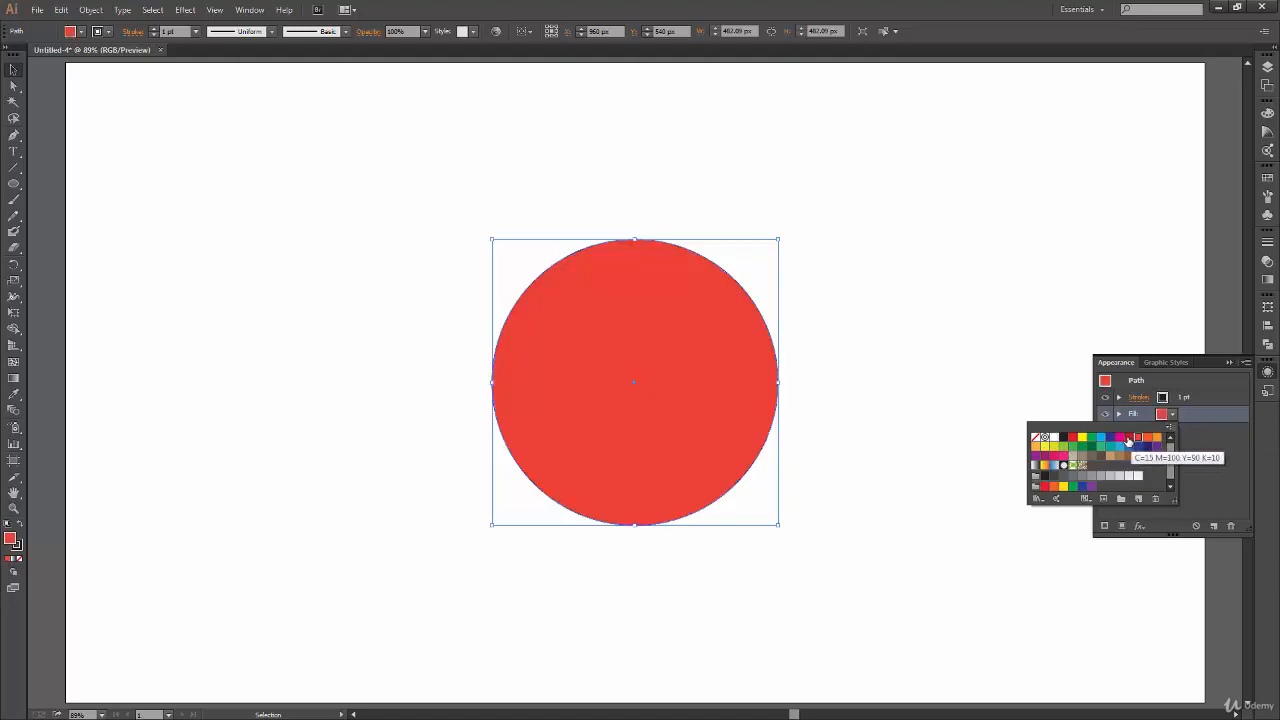
{"action": "left_click", "coordinate": [1129, 438]}
{"action": "left_click", "coordinate": [1119, 438]}
{"action": "left_click", "coordinate": [1110, 440]}
{"action": "left_click", "coordinate": [1091, 437]}
{"action": "left_click", "coordinate": [1091, 446]}
{"action": "left_click", "coordinate": [1129, 446]}
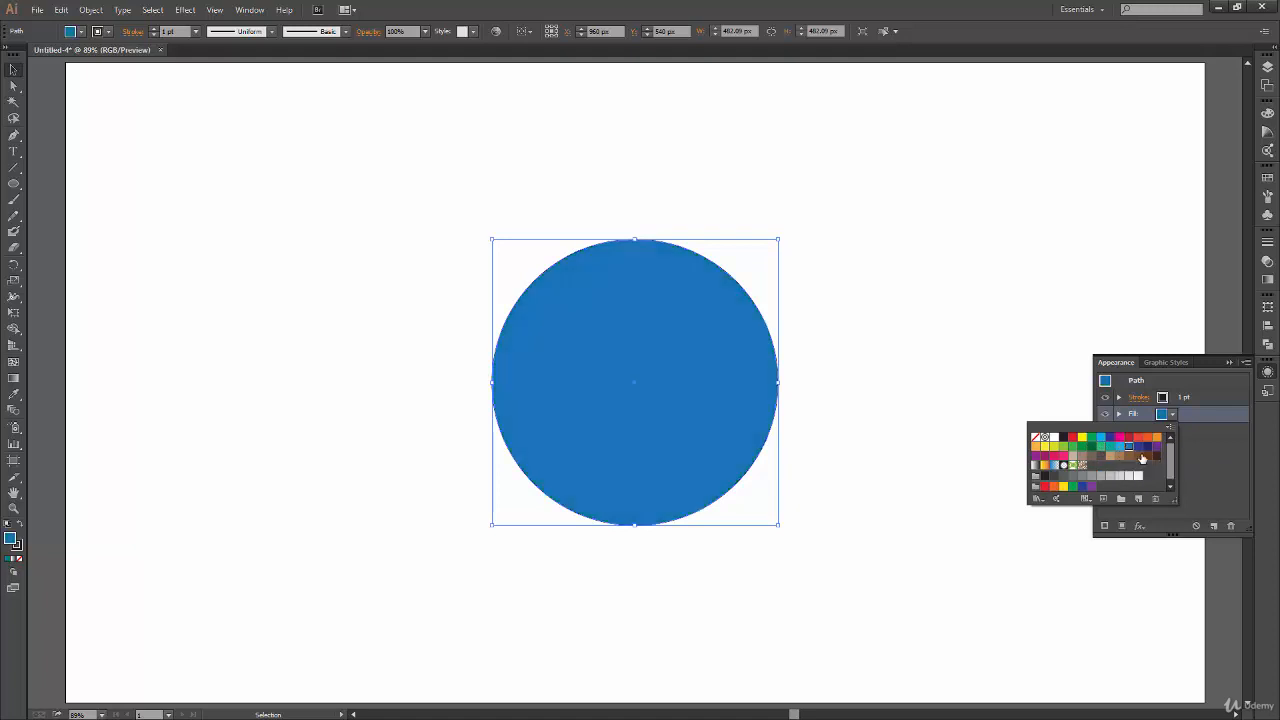
{"action": "left_click", "coordinate": [1116, 456]}
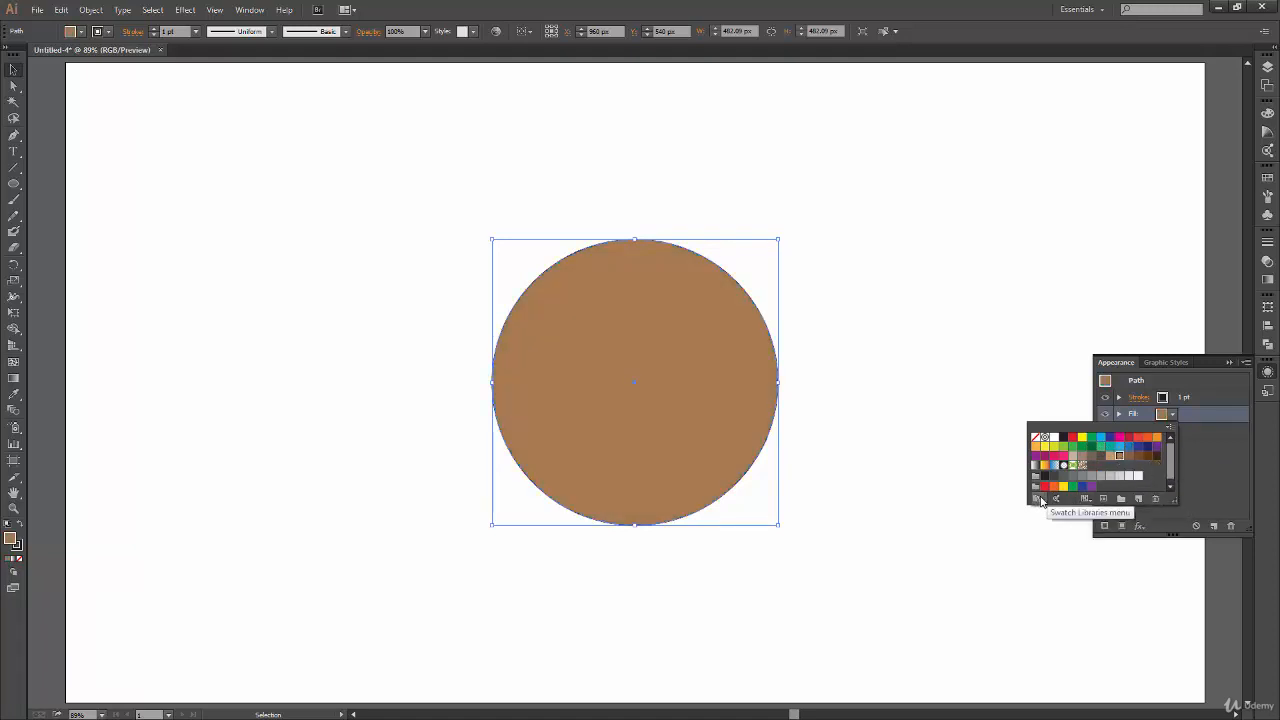
- Fill the circle with magenta from the Kids Stuff swatch library, and close the library
{"action": "left_click", "coordinate": [1040, 500]}
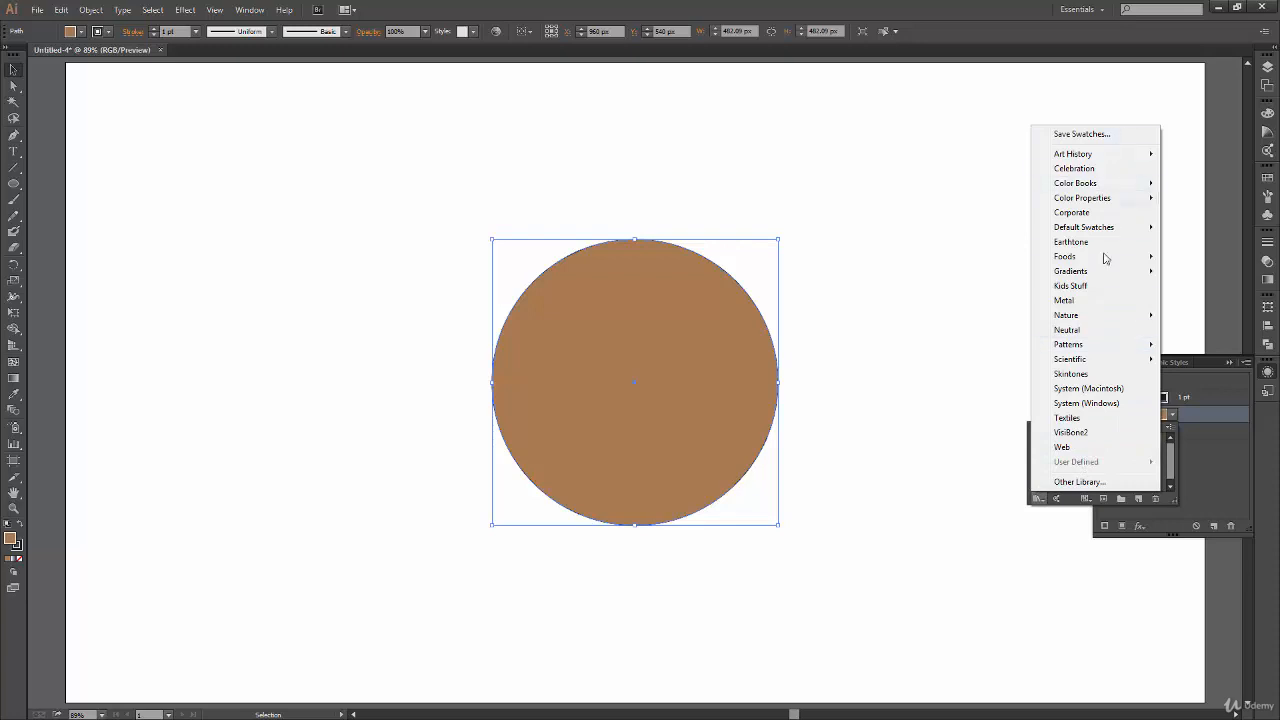
{"action": "left_click", "coordinate": [1110, 288]}
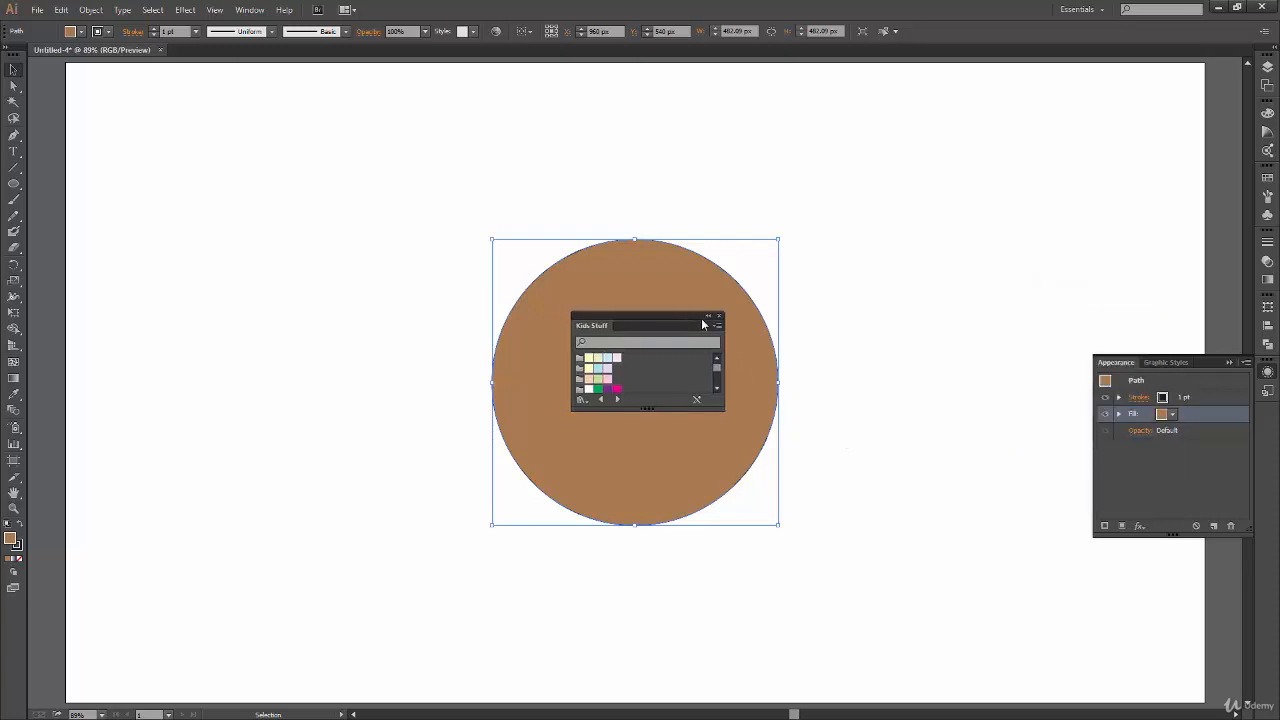
{"action": "left_click_drag", "start_coordinate": [692, 315], "coordinate": [916, 402]}
{"action": "left_click", "coordinate": [822, 443]}
{"action": "left_click", "coordinate": [836, 441]}
{"action": "left_click", "coordinate": [826, 462]}
{"action": "left_click", "coordinate": [809, 472]}
{"action": "left_click", "coordinate": [826, 472]}
{"action": "left_click", "coordinate": [834, 472]}
{"action": "left_click", "coordinate": [938, 399]}
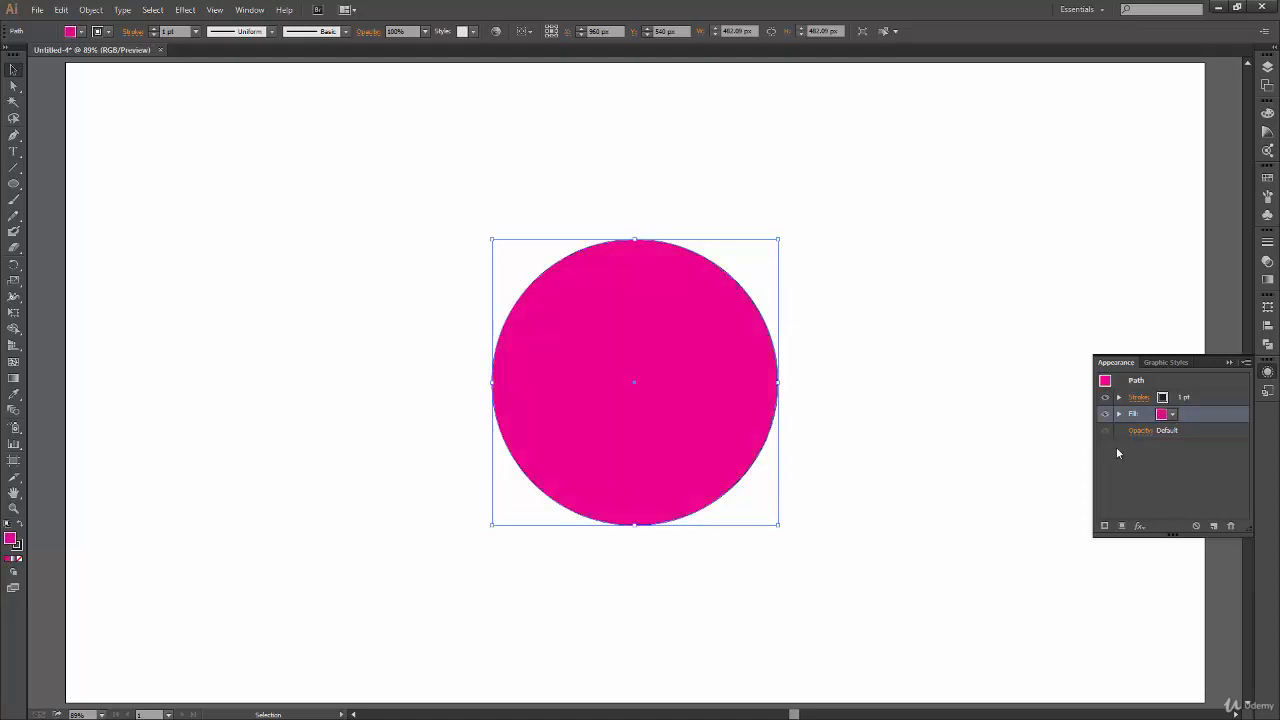
- Give the circle a red stroke with a weight of 18 pt in the Appearance attributes
{"action": "left_click", "coordinate": [1212, 399]}
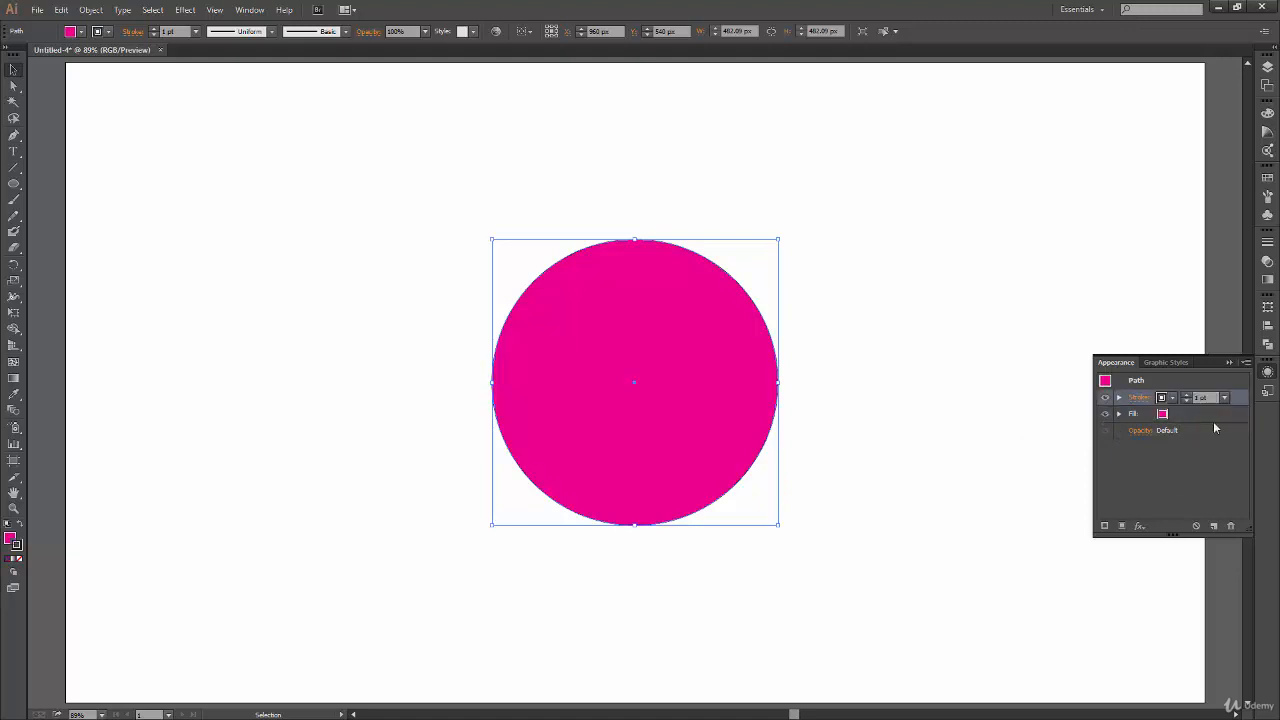
{"action": "left_click", "coordinate": [1223, 415]}
{"action": "left_click", "coordinate": [1247, 399]}
{"action": "left_click", "coordinate": [1167, 400]}
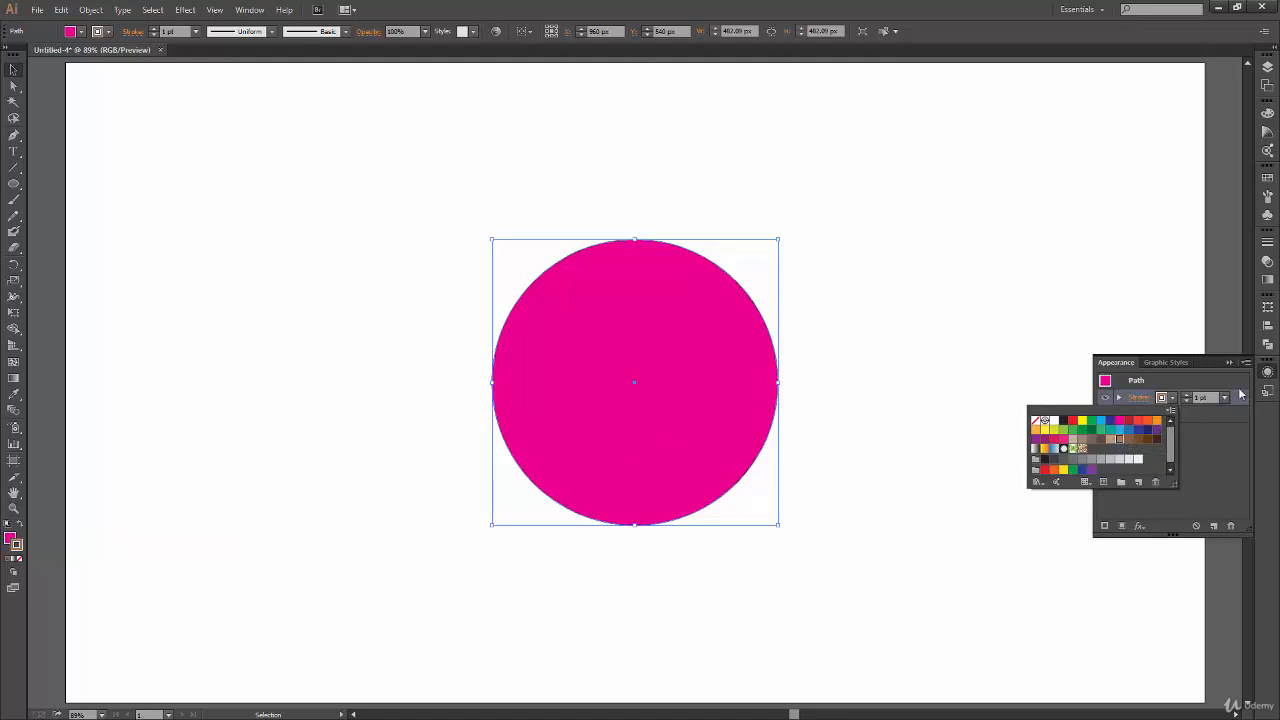
{"action": "left_click", "coordinate": [1128, 430]}
{"action": "left_click", "coordinate": [1137, 421]}
{"action": "left_click", "coordinate": [1233, 420]}
{"action": "left_click", "coordinate": [1224, 397]}
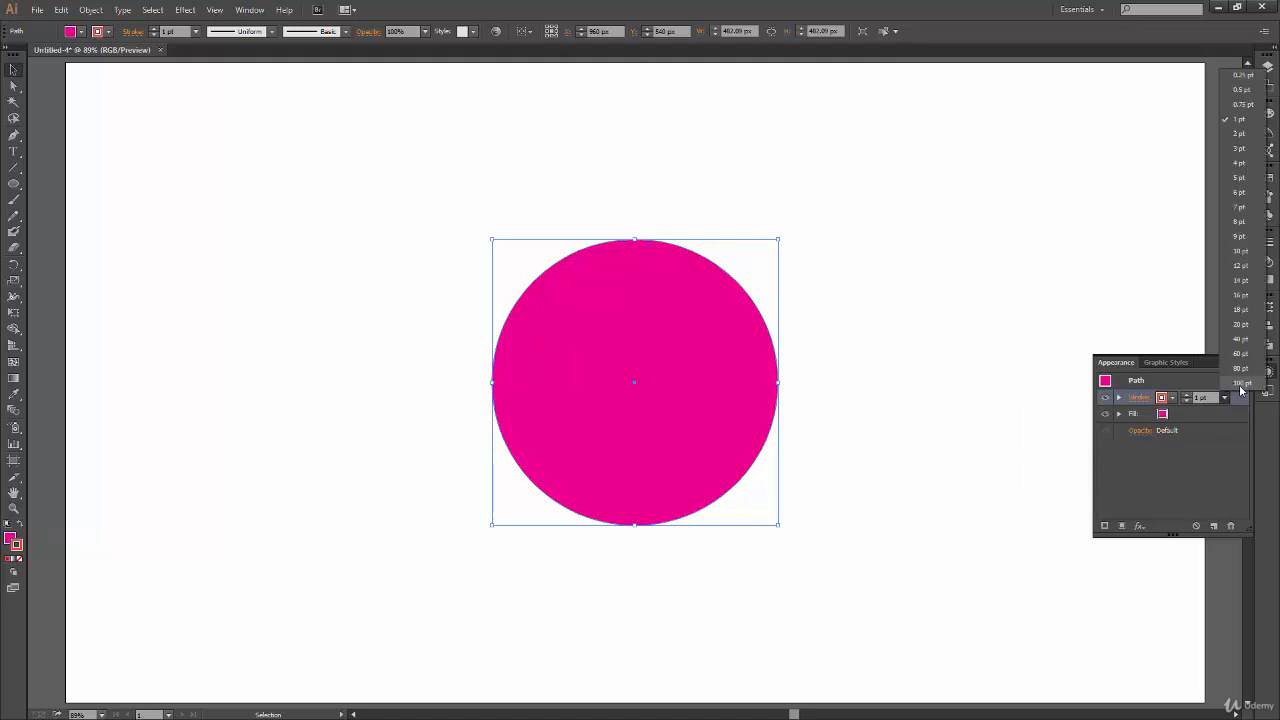
{"action": "left_click", "coordinate": [1245, 290]}
{"action": "left_click", "coordinate": [1224, 397]}
{"action": "left_click", "coordinate": [1241, 310]}
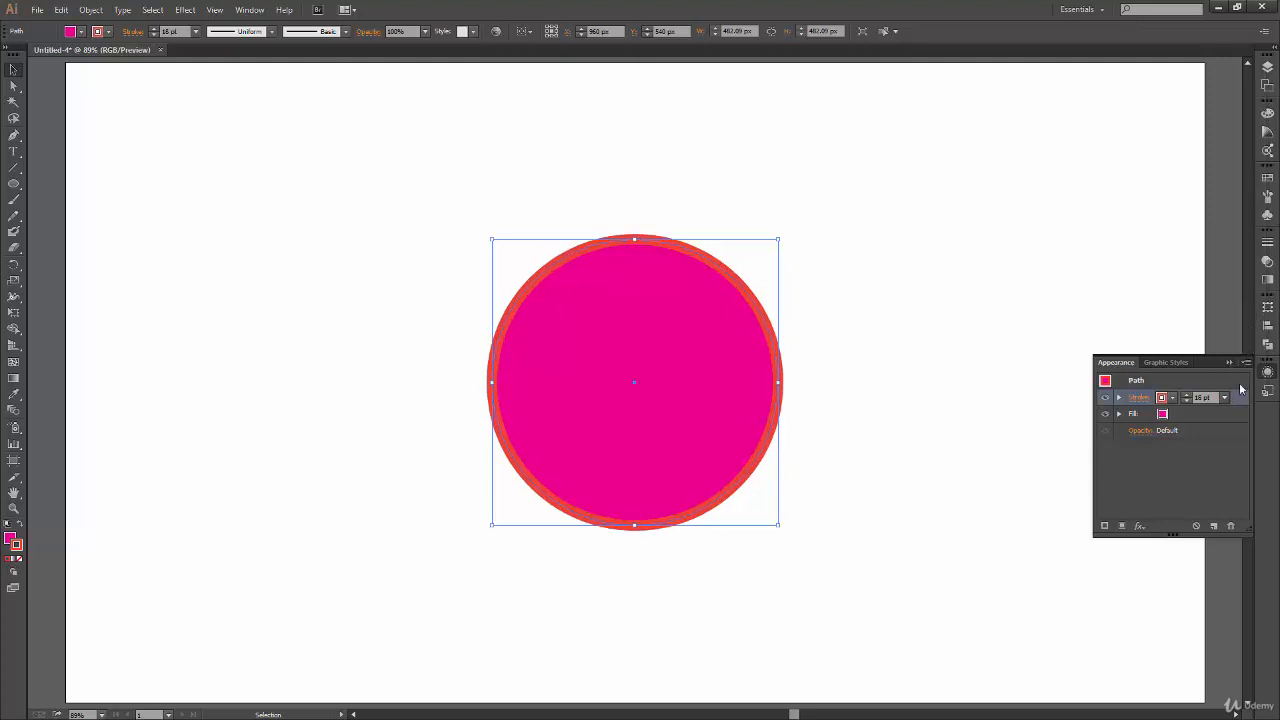
- Try yellow for the circle's stroke, and set the stroke colour to light blue
{"action": "left_click", "coordinate": [1173, 398]}
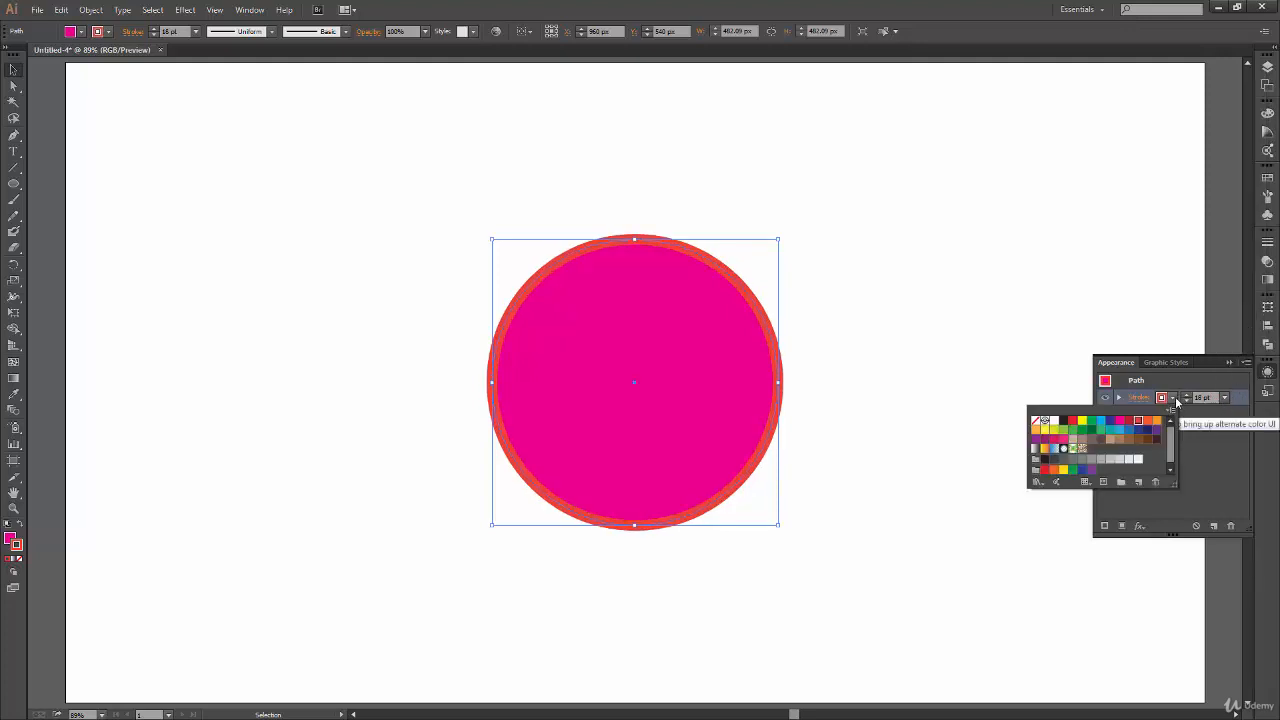
{"action": "left_click", "coordinate": [1123, 444]}
{"action": "left_click", "coordinate": [1083, 421]}
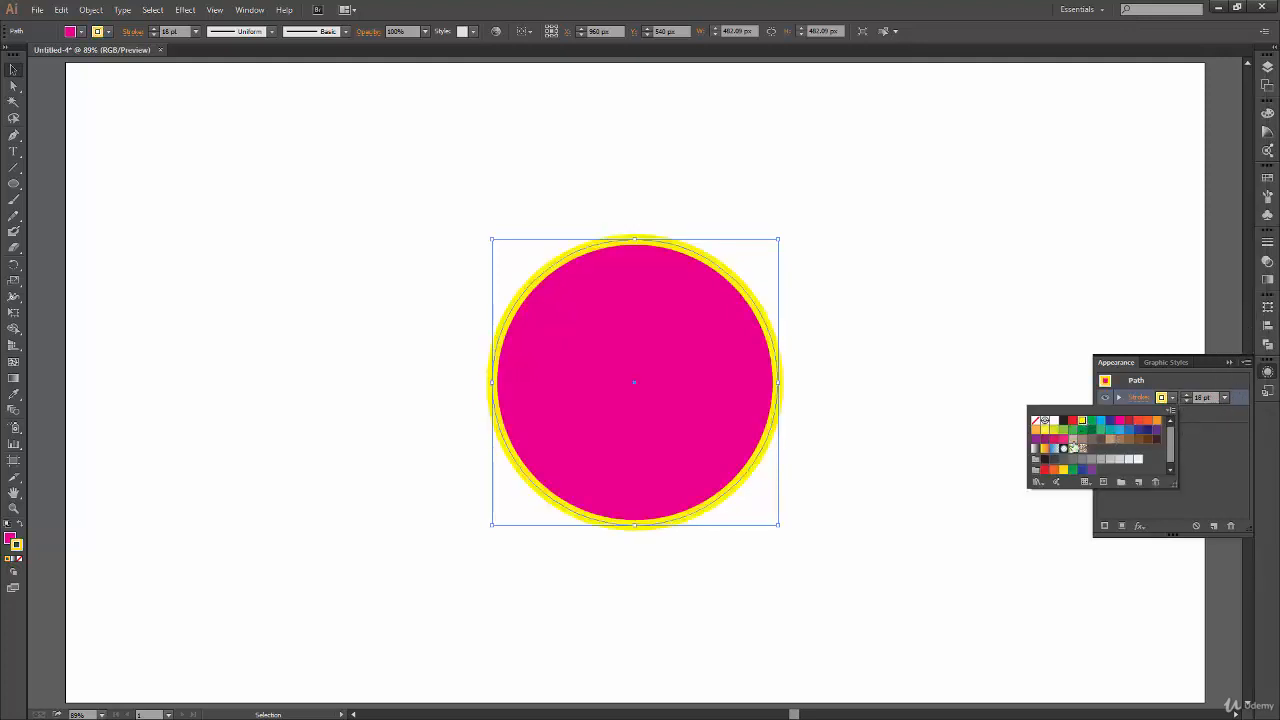
{"action": "left_click", "coordinate": [1073, 421]}
{"action": "left_click", "coordinate": [1101, 421]}
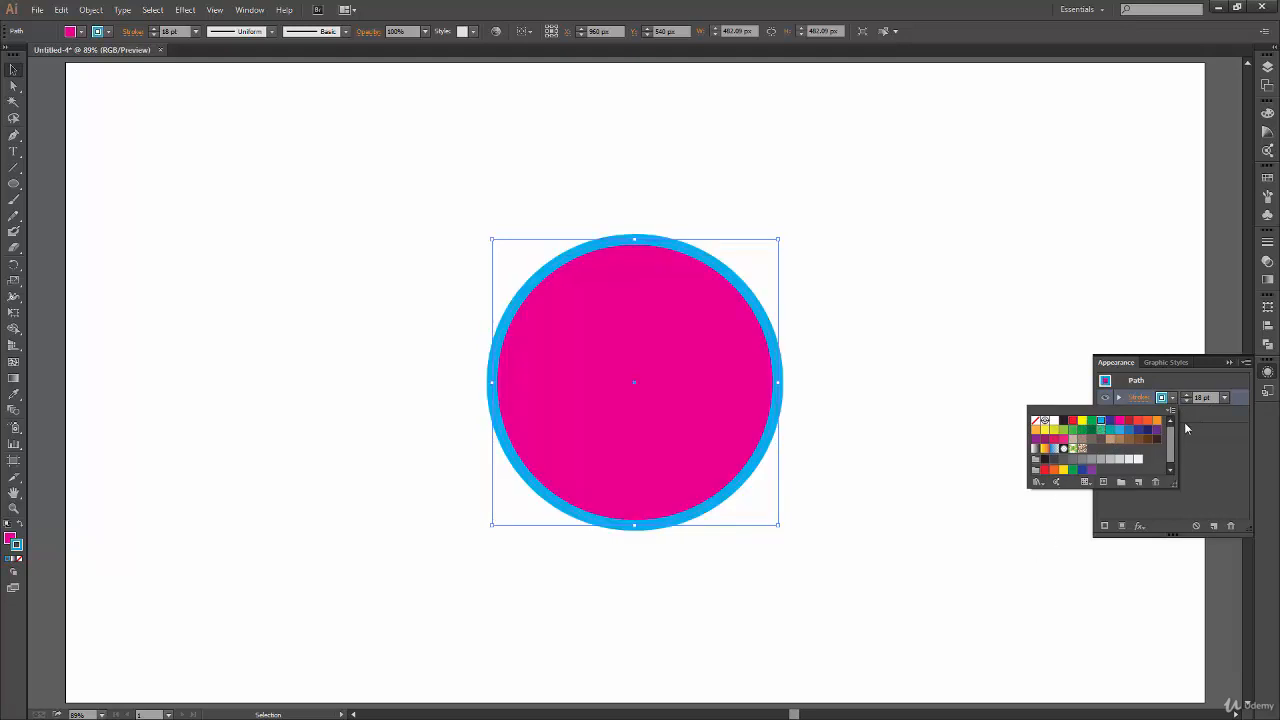
- Close the swatches and expand the circle's Stroke and Fill attributes to show their individual opacity entries
{"action": "left_click", "coordinate": [1240, 412]}
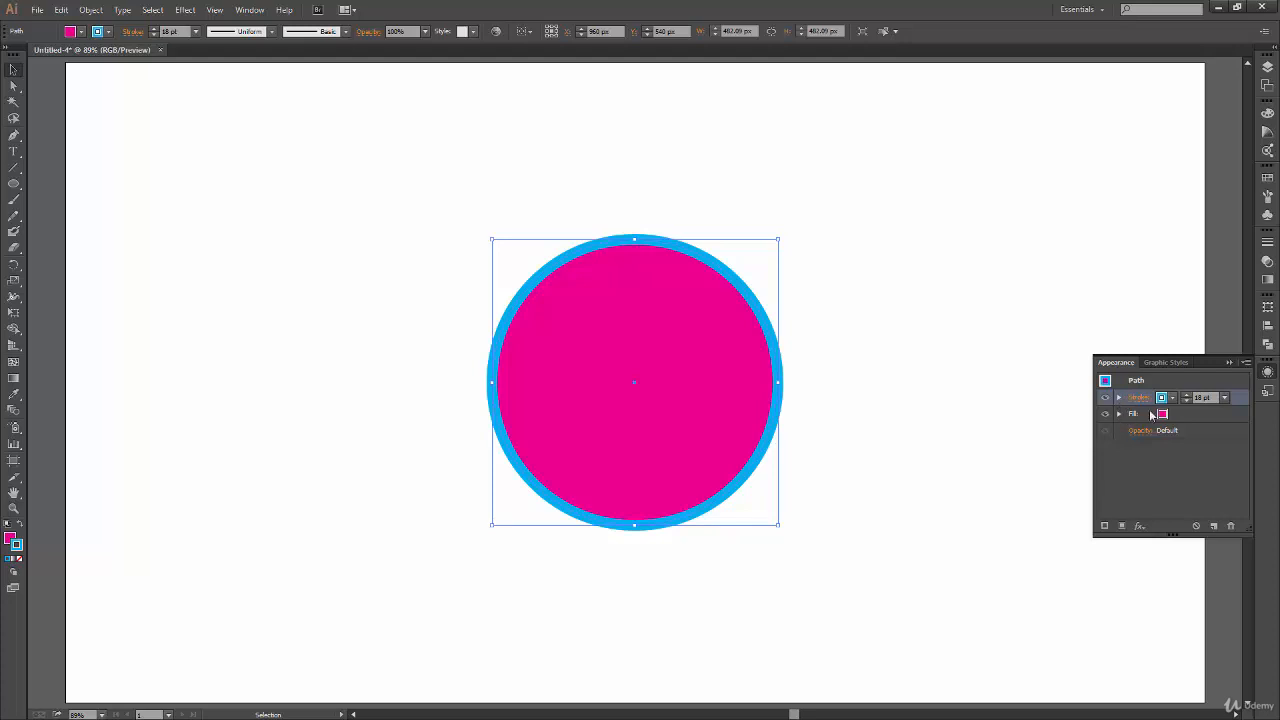
{"action": "left_click", "coordinate": [1119, 397]}
{"action": "left_click", "coordinate": [1119, 430]}
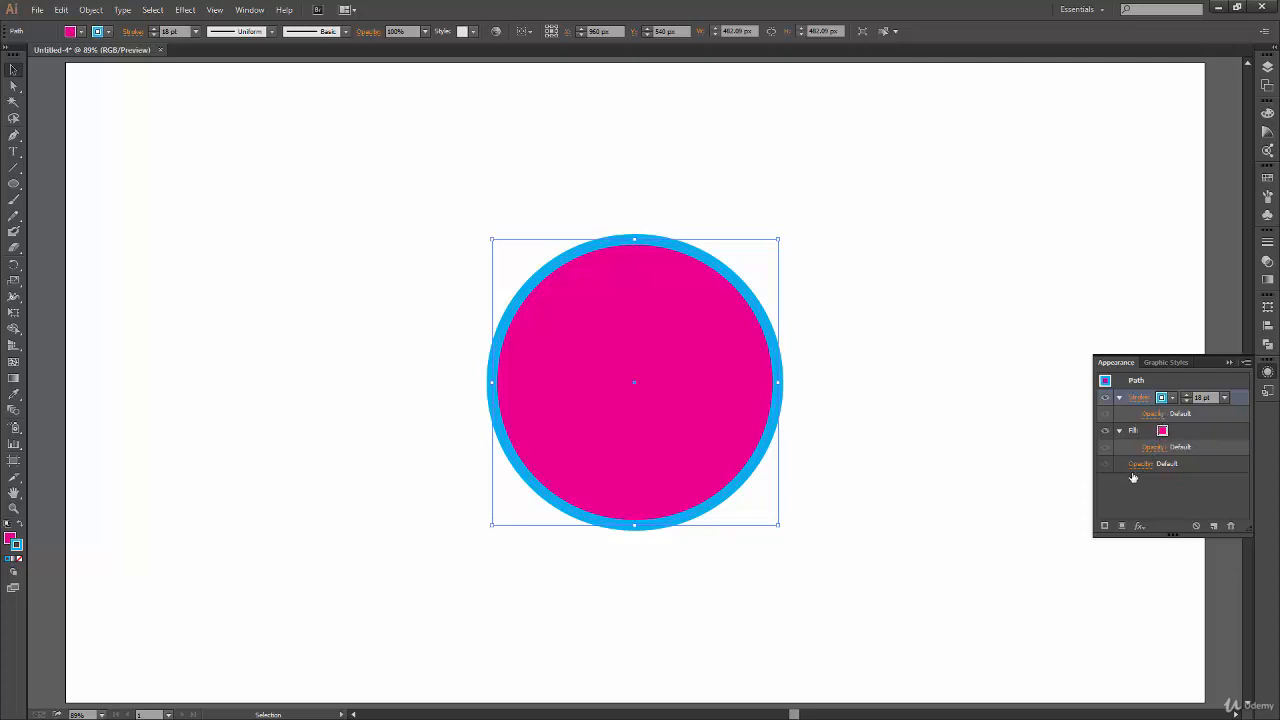
- Duplicate the circle and place the two side by side, centred at about X 438 px and X 1095 px
{"action": "left_click", "coordinate": [830, 447]}
{"action": "mouse_move", "coordinate": [745, 440]}
{"action": "left_mouse_down"}
{"action": "mouse_move", "coordinate": [389, 433]}
{"action": "mouse_move", "coordinate": [751, 420]}
{"action": "mouse_move", "coordinate": [745, 436]}
{"action": "left_mouse_up"}
{"action": "left_click", "coordinate": [640, 582]}
{"action": "left_click", "coordinate": [325, 362]}
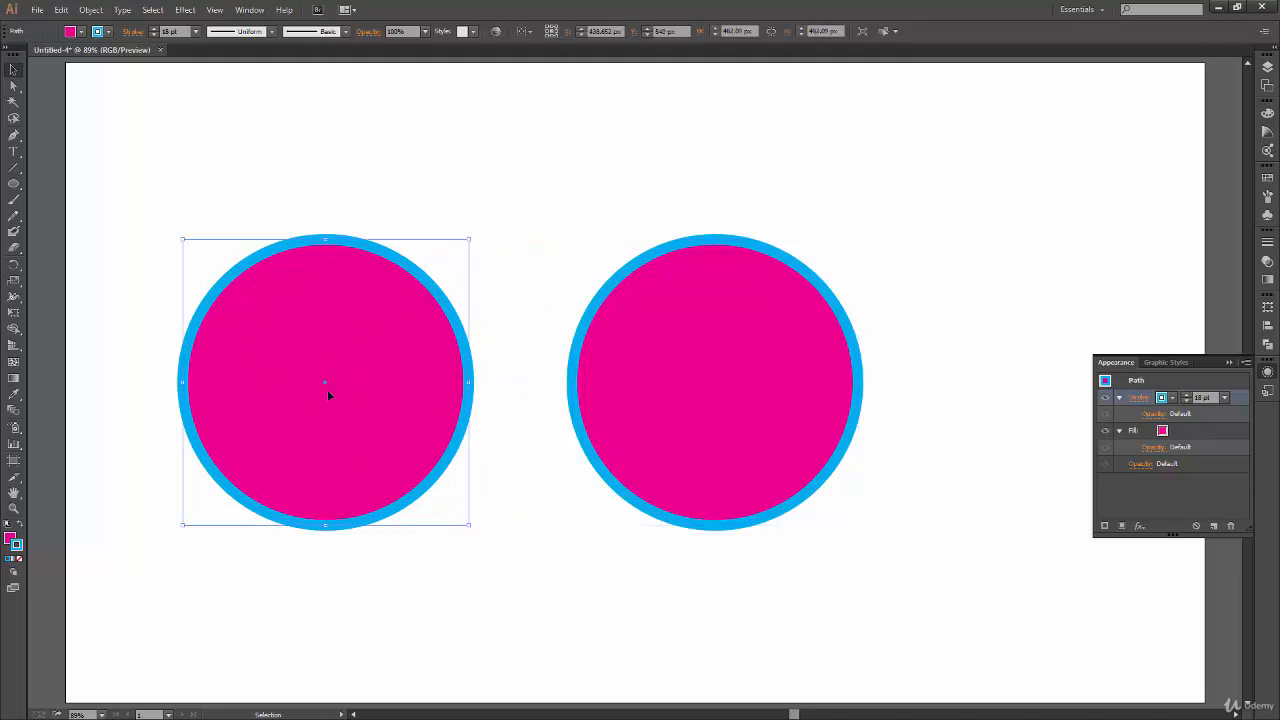
{"action": "left_click", "coordinate": [717, 358]}
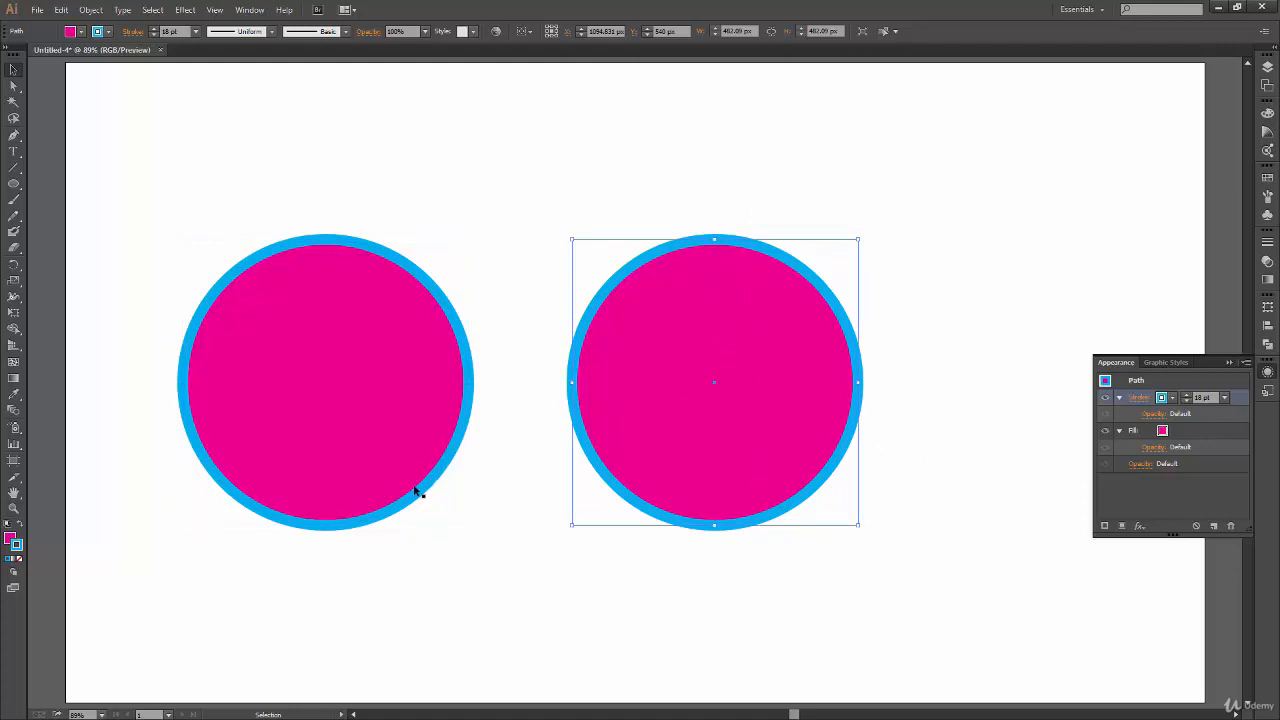
- Set the overall opacity of the left circle to 50% in the Appearance attributes, and deselect it
{"action": "left_click", "coordinate": [282, 370]}
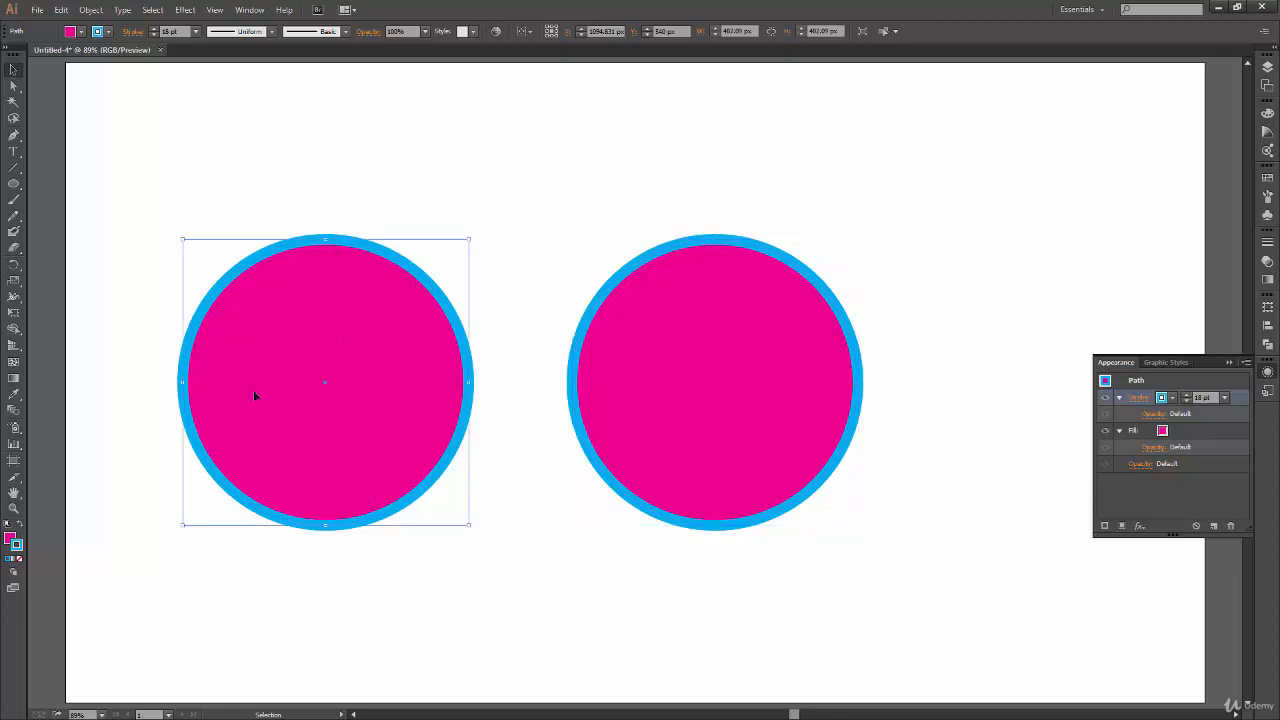
{"action": "left_click", "coordinate": [1136, 467]}
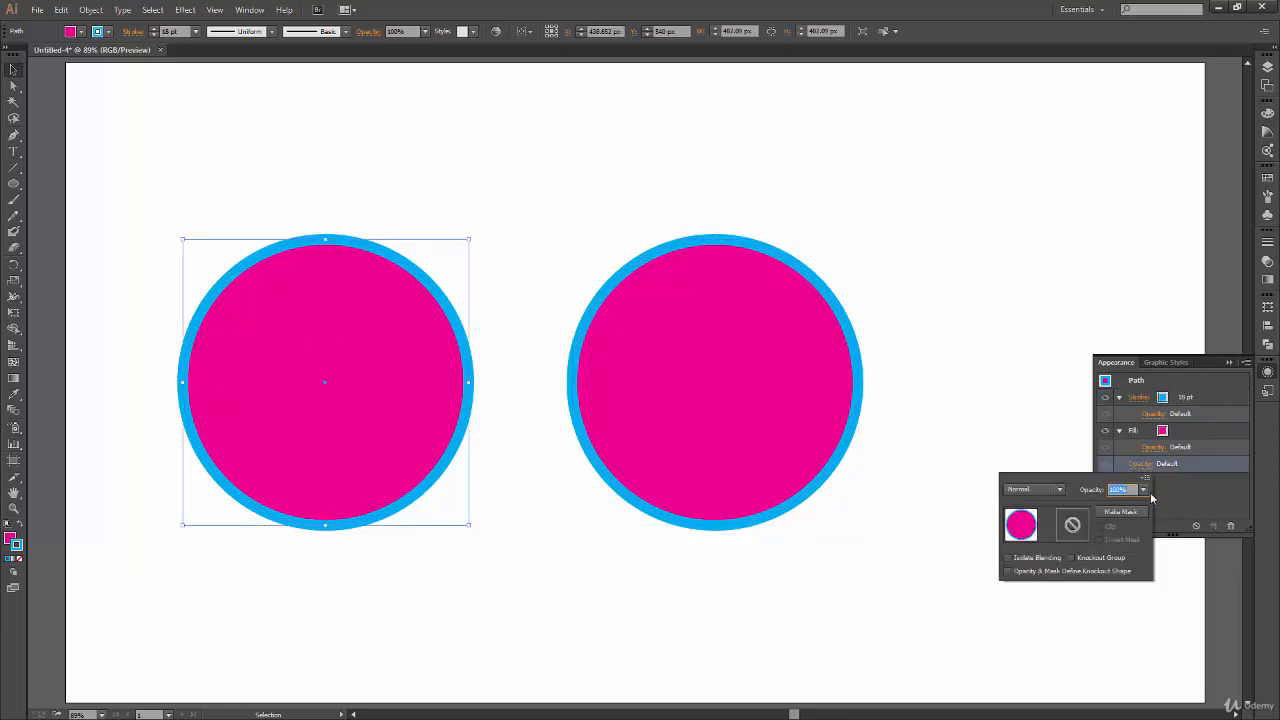
{"action": "left_click", "coordinate": [1143, 489]}
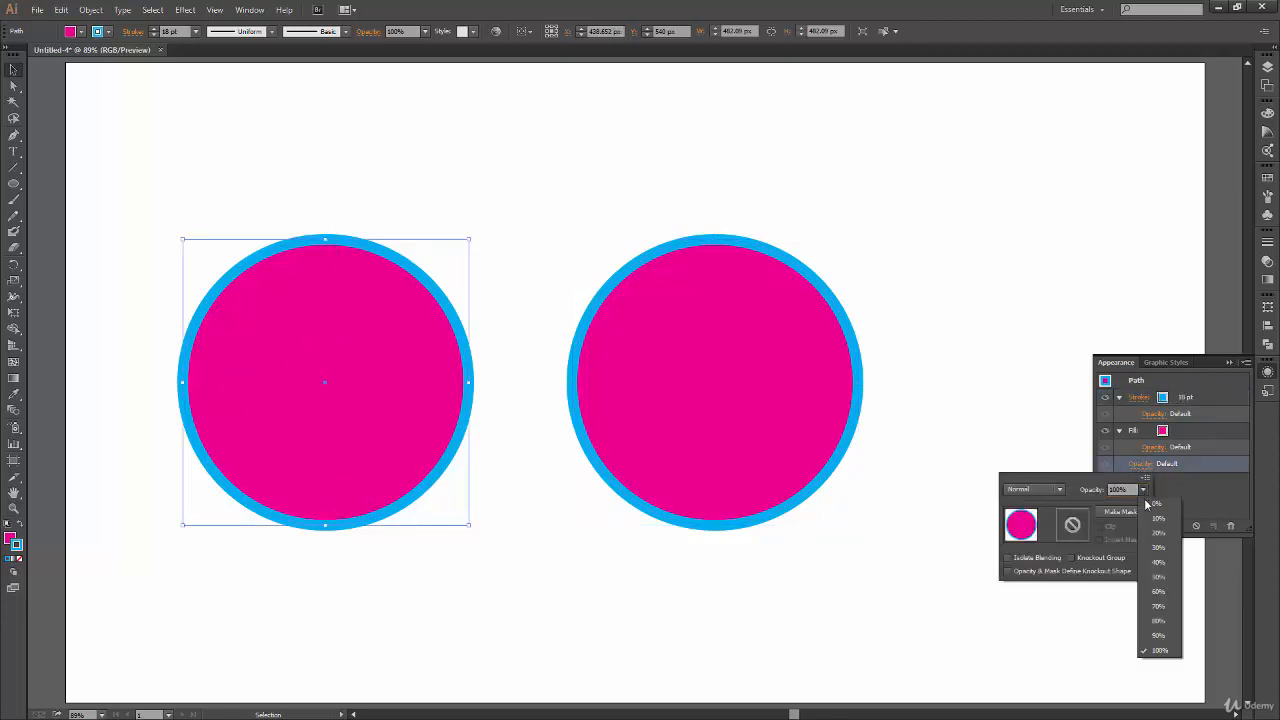
{"action": "left_click", "coordinate": [1159, 577]}
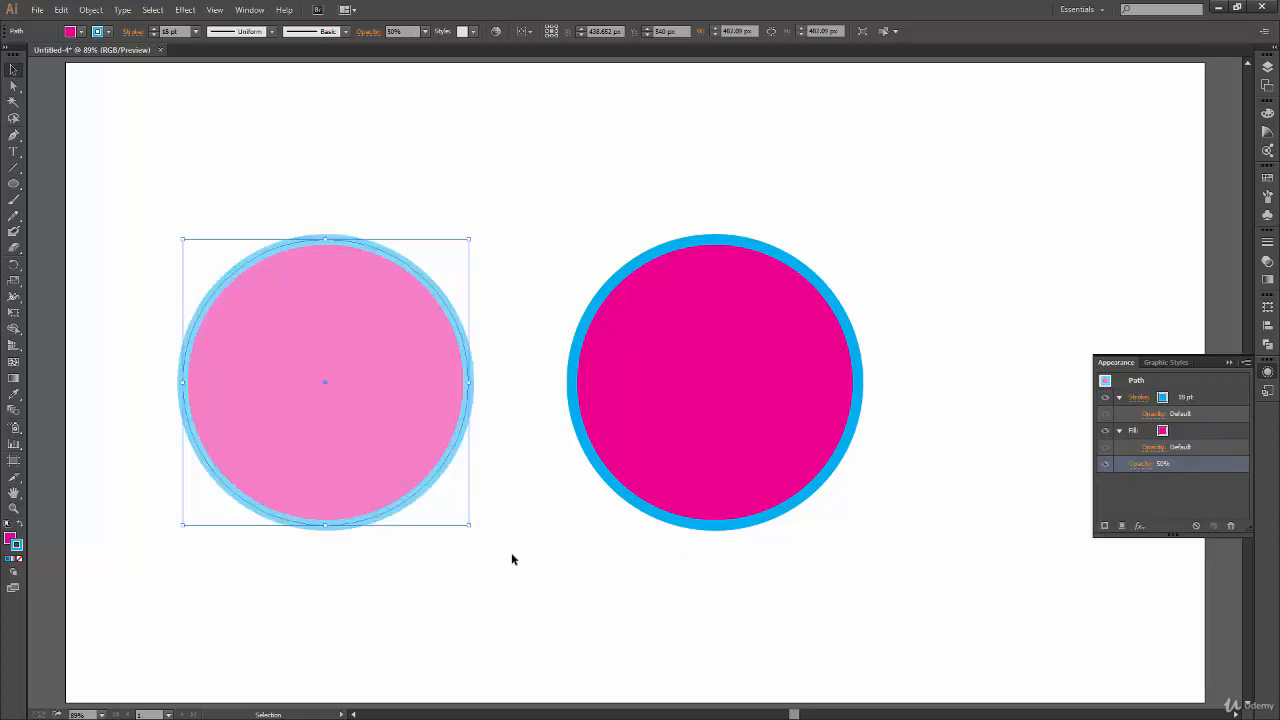
{"action": "left_click", "coordinate": [451, 472]}
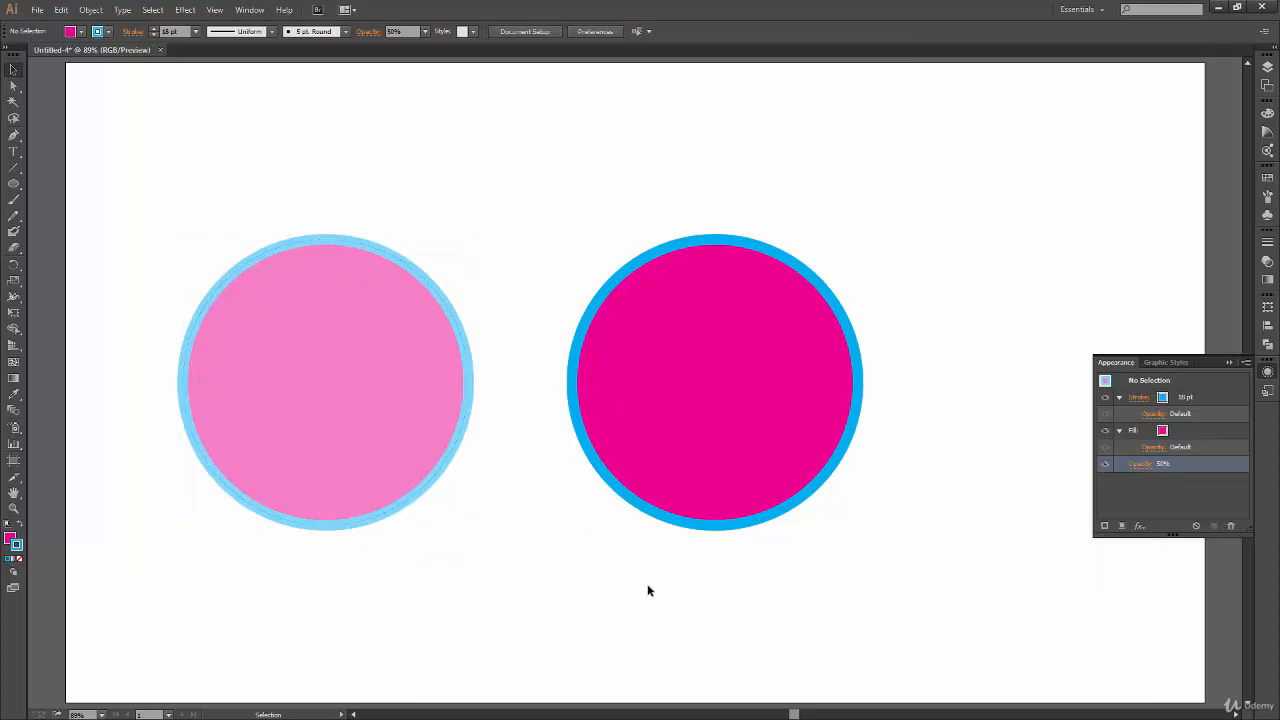
- Set the right circle's stroke opacity and fill opacity to 50% each in the Appearance attributes, and deselect it
{"action": "left_click", "coordinate": [686, 450]}
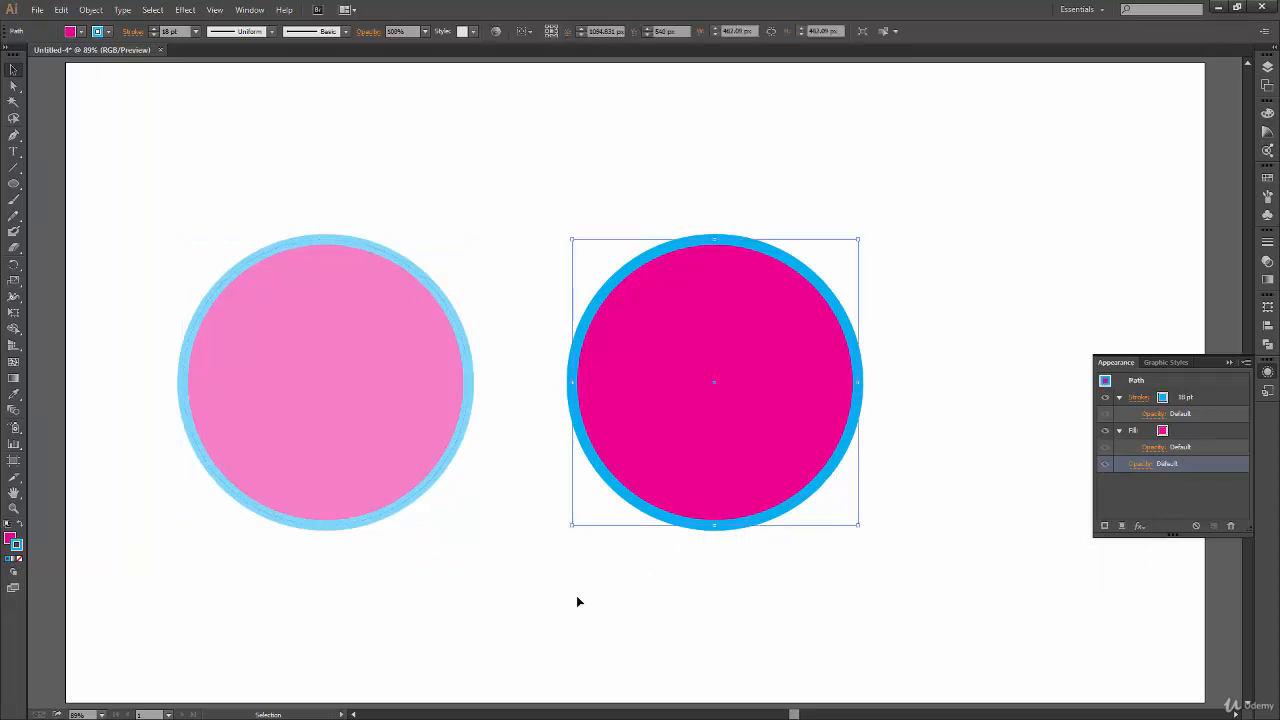
{"action": "left_click", "coordinate": [1155, 414]}
{"action": "left_click", "coordinate": [1157, 439]}
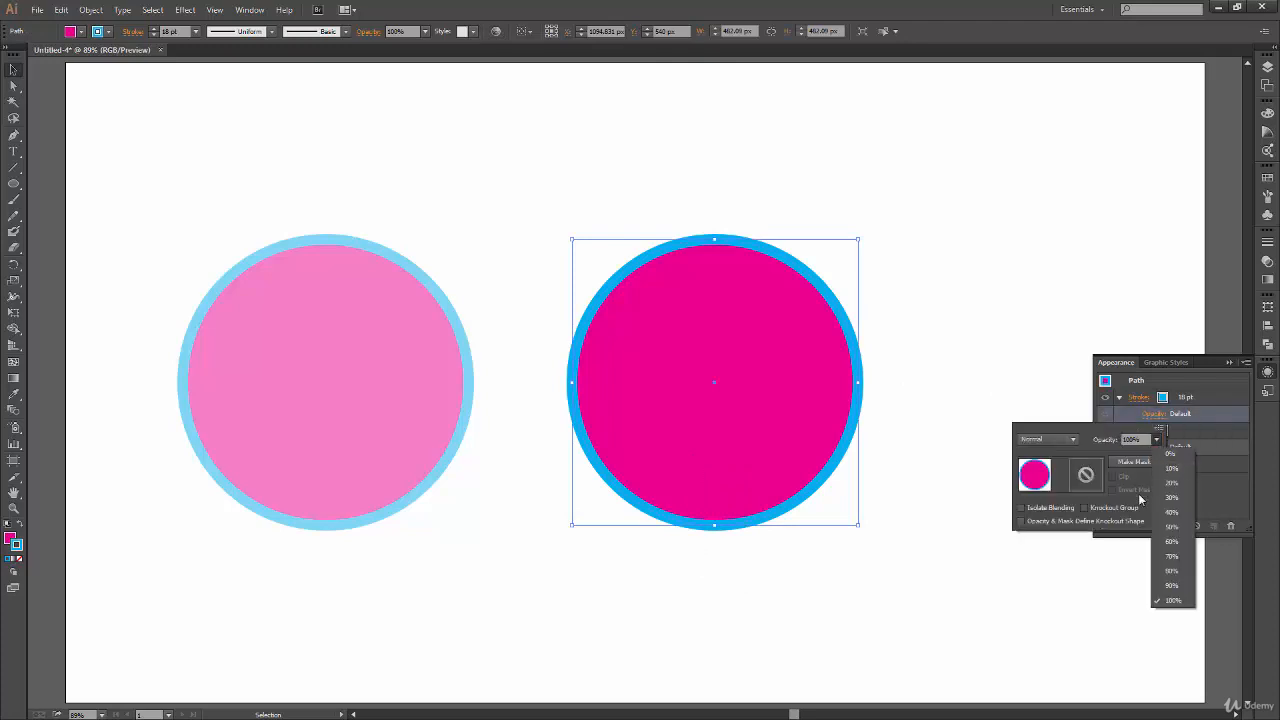
{"action": "left_click", "coordinate": [1180, 526]}
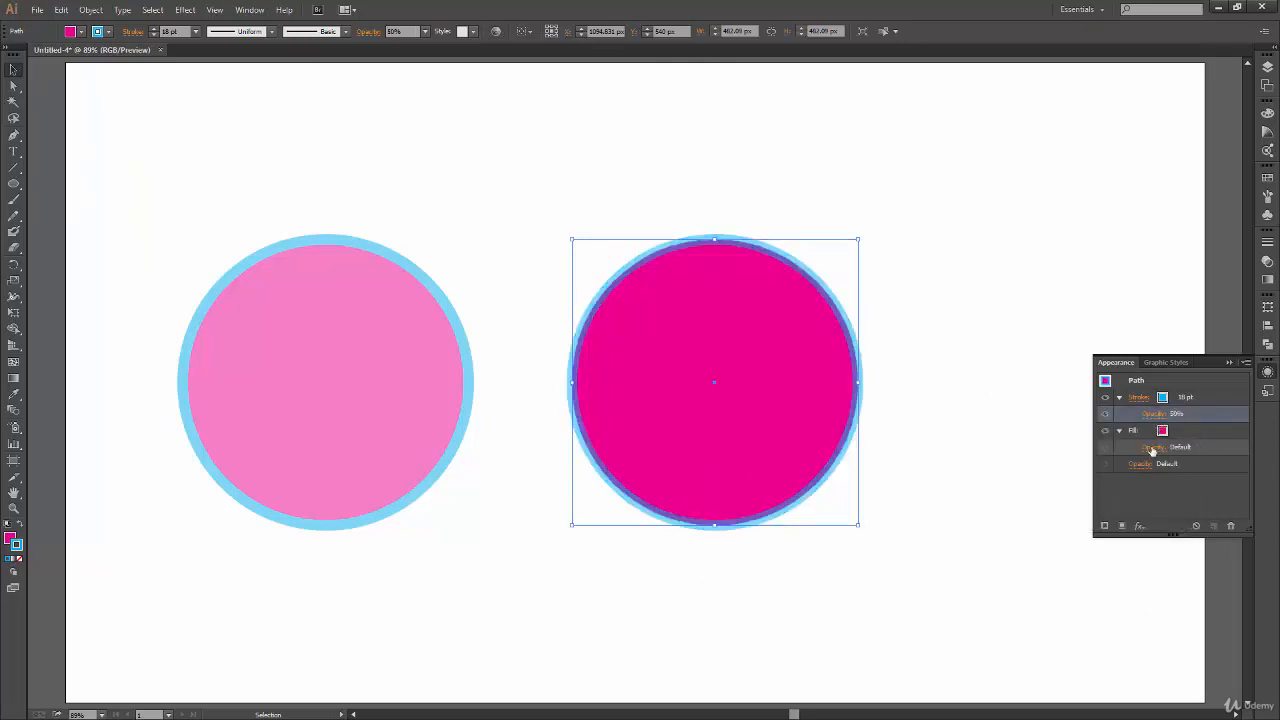
{"action": "left_click", "coordinate": [1153, 447]}
{"action": "left_click", "coordinate": [1157, 472]}
{"action": "left_click", "coordinate": [1172, 560]}
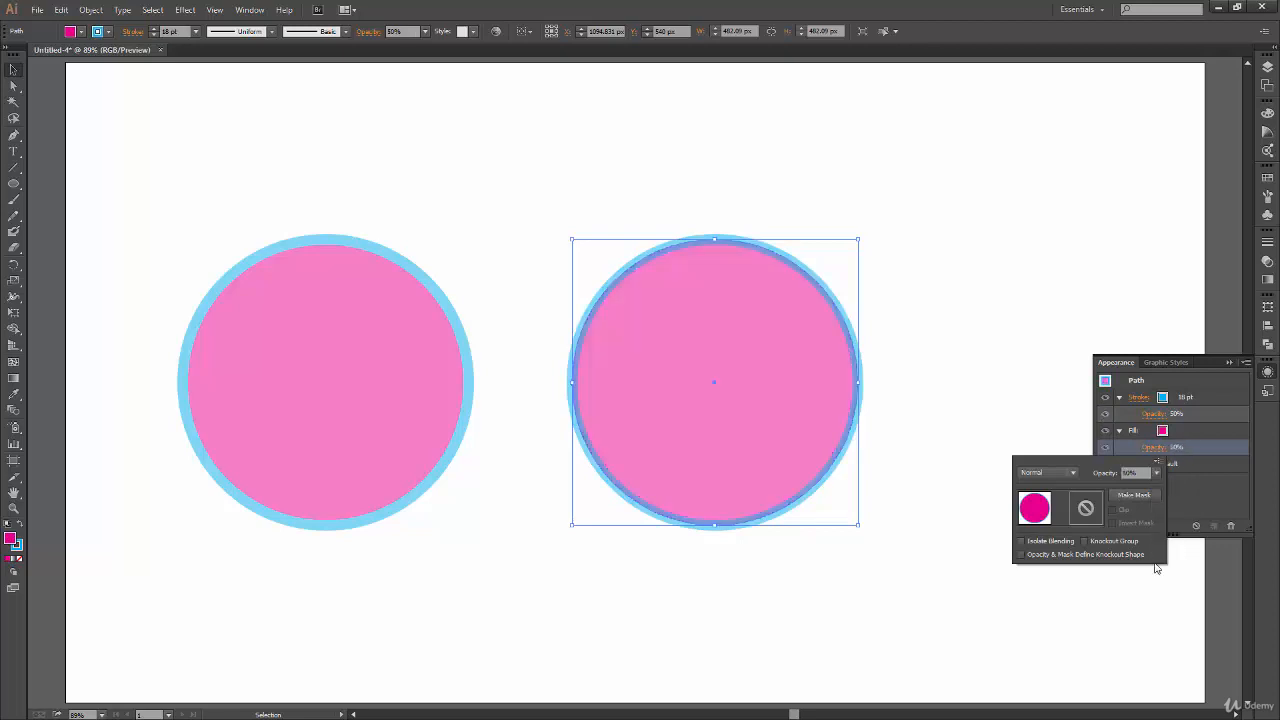
{"action": "left_click", "coordinate": [668, 582]}
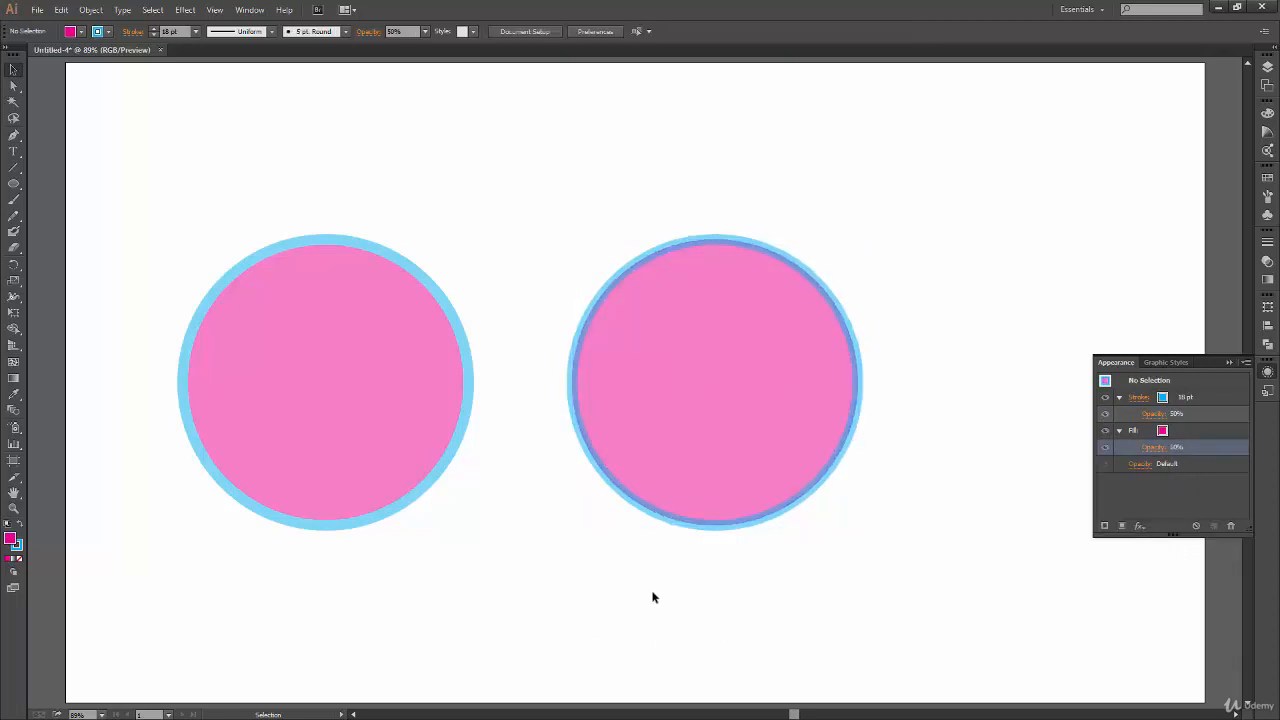
- Try 100% opacity on the right circle's stroke, and return the stroke opacity to 50%
{"action": "key", "text": "ctrl+1"}
{"action": "mouse_move", "coordinate": [626, 537]}
{"action": "left_mouse_down"}
{"action": "mouse_move", "coordinate": [700, 543]}
{"action": "mouse_move", "coordinate": [645, 545]}
{"action": "left_mouse_up"}
{"action": "key", "text": "ctrl+="}
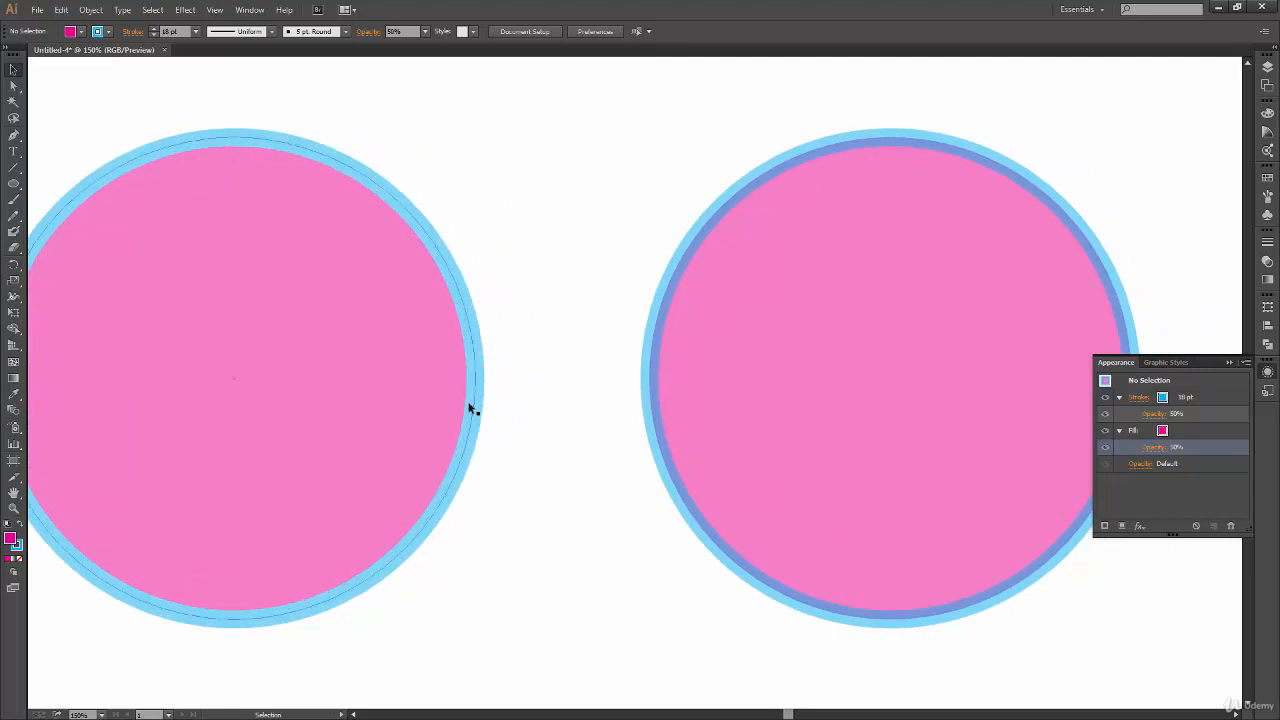
{"action": "left_click", "coordinate": [652, 345]}
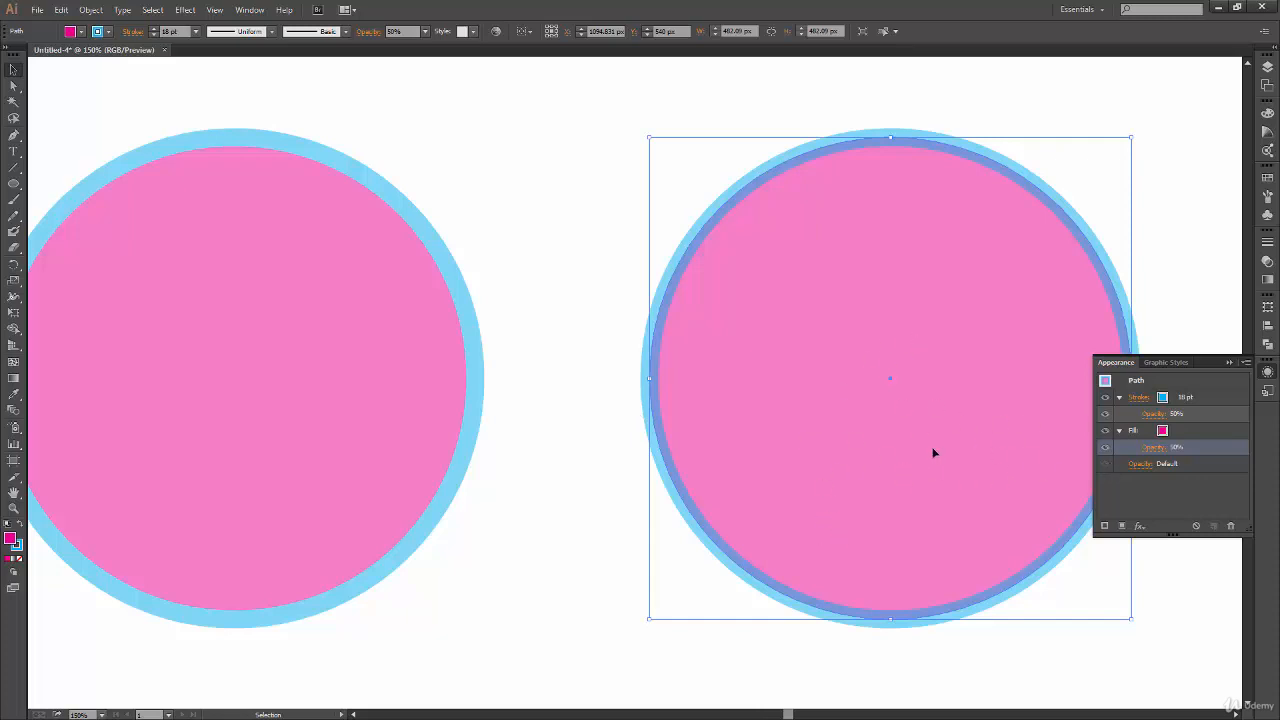
{"action": "left_click", "coordinate": [1155, 414]}
{"action": "left_click", "coordinate": [1157, 440]}
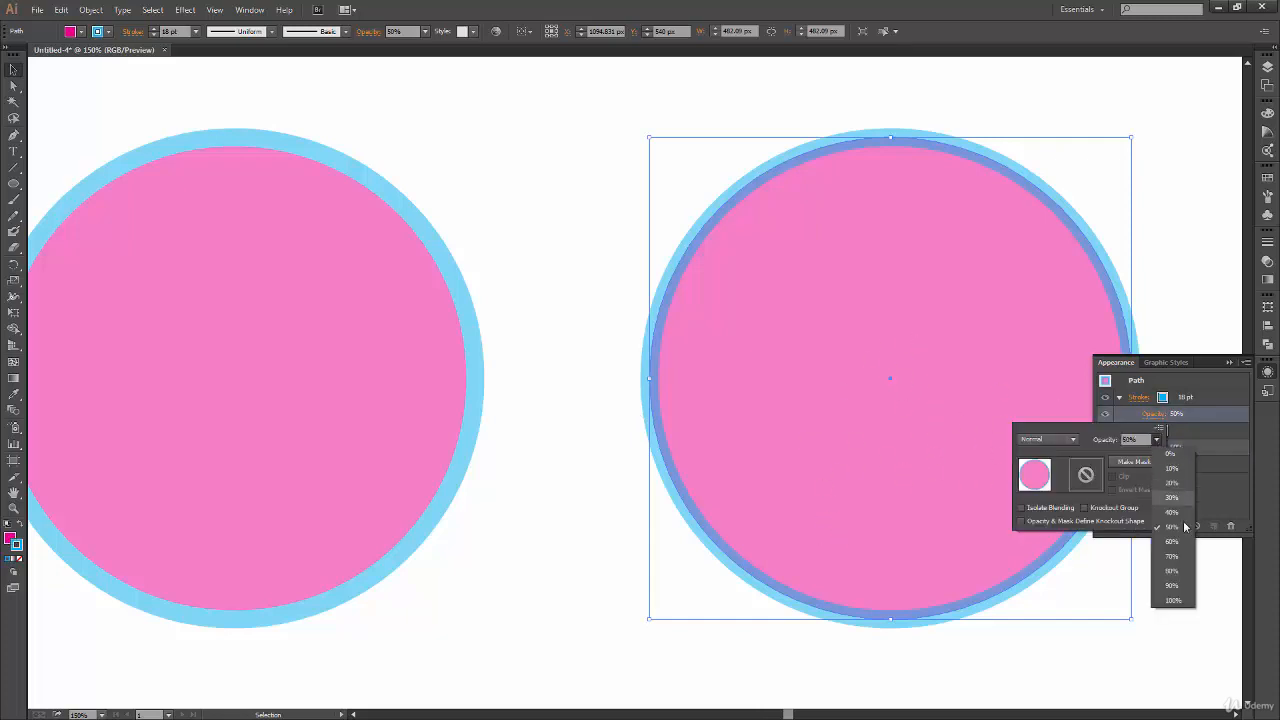
{"action": "left_click", "coordinate": [1170, 588]}
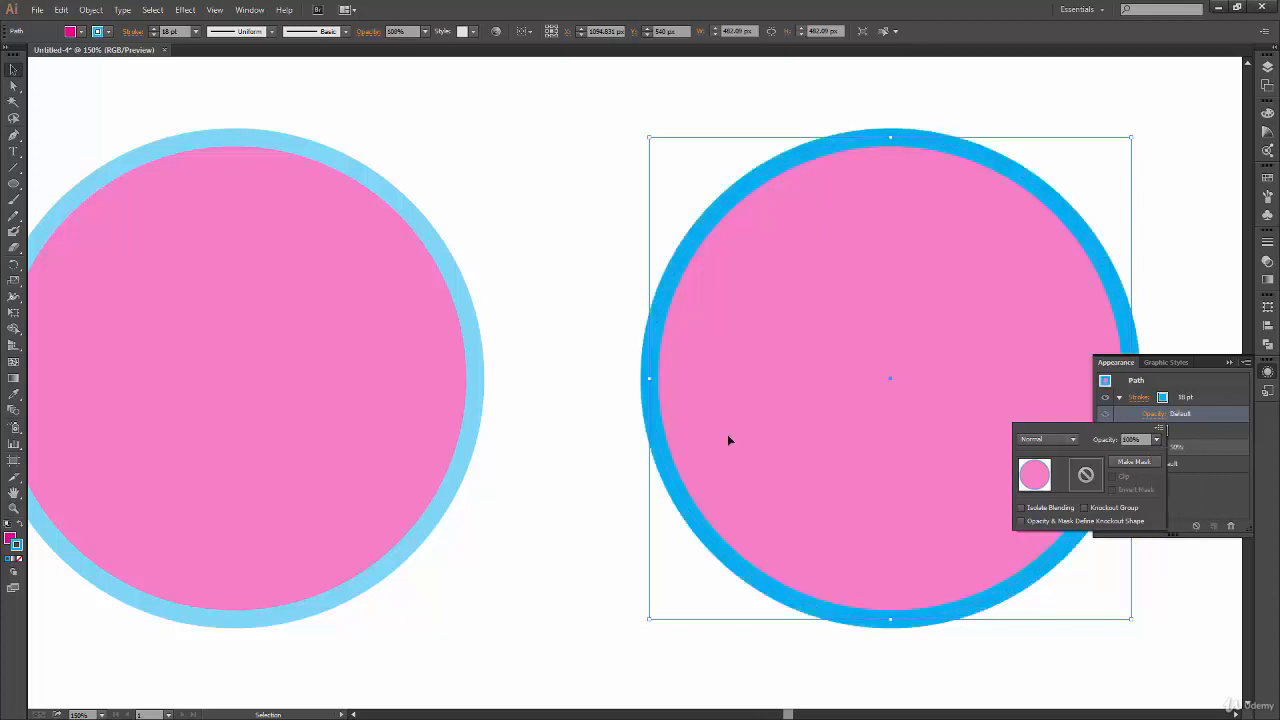
{"action": "left_click", "coordinate": [1157, 440]}
{"action": "left_click", "coordinate": [1174, 527]}
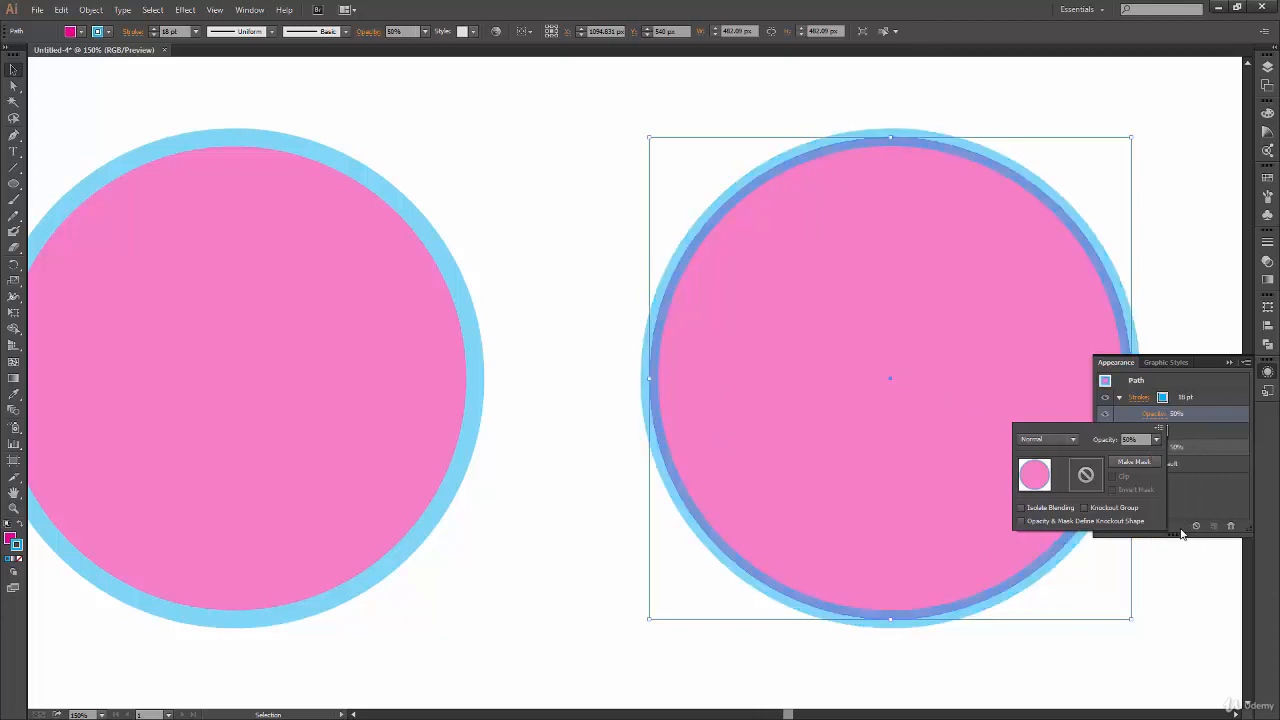
{"action": "left_click", "coordinate": [1188, 441]}
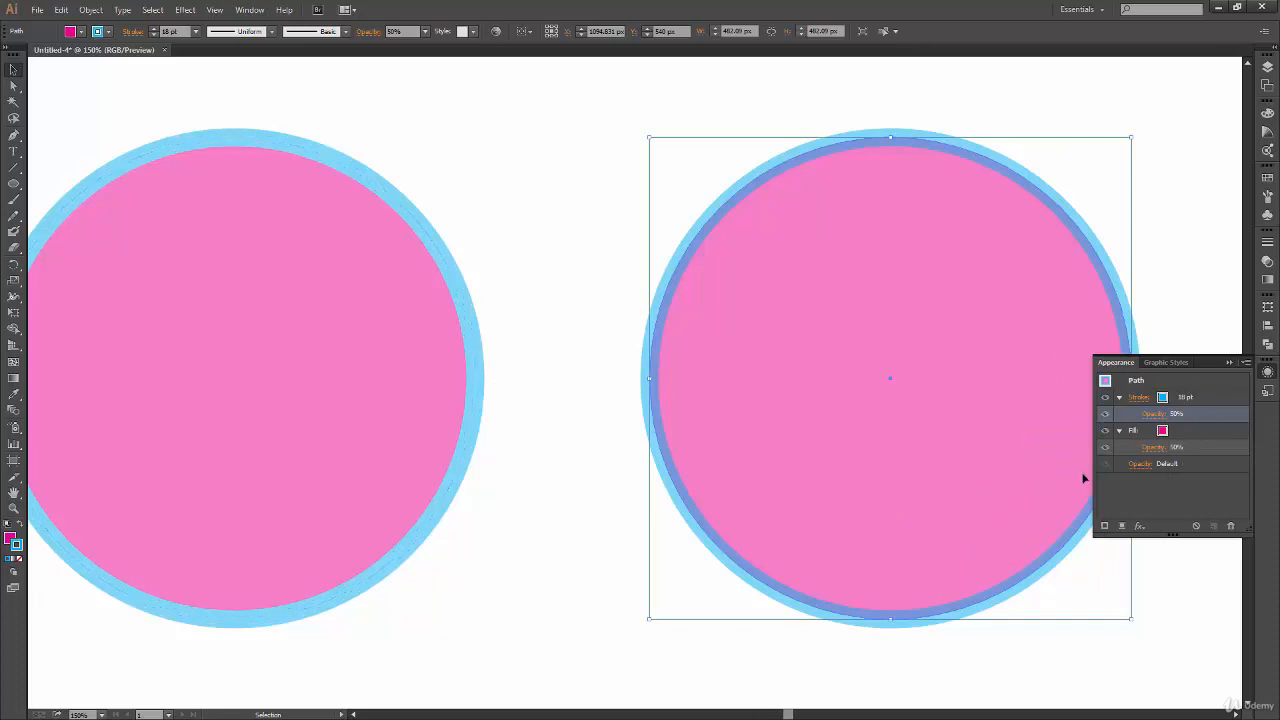
- Set the overall opacity of the right circle to 50% in its Appearance attributes
{"action": "left_click", "coordinate": [1190, 464]}
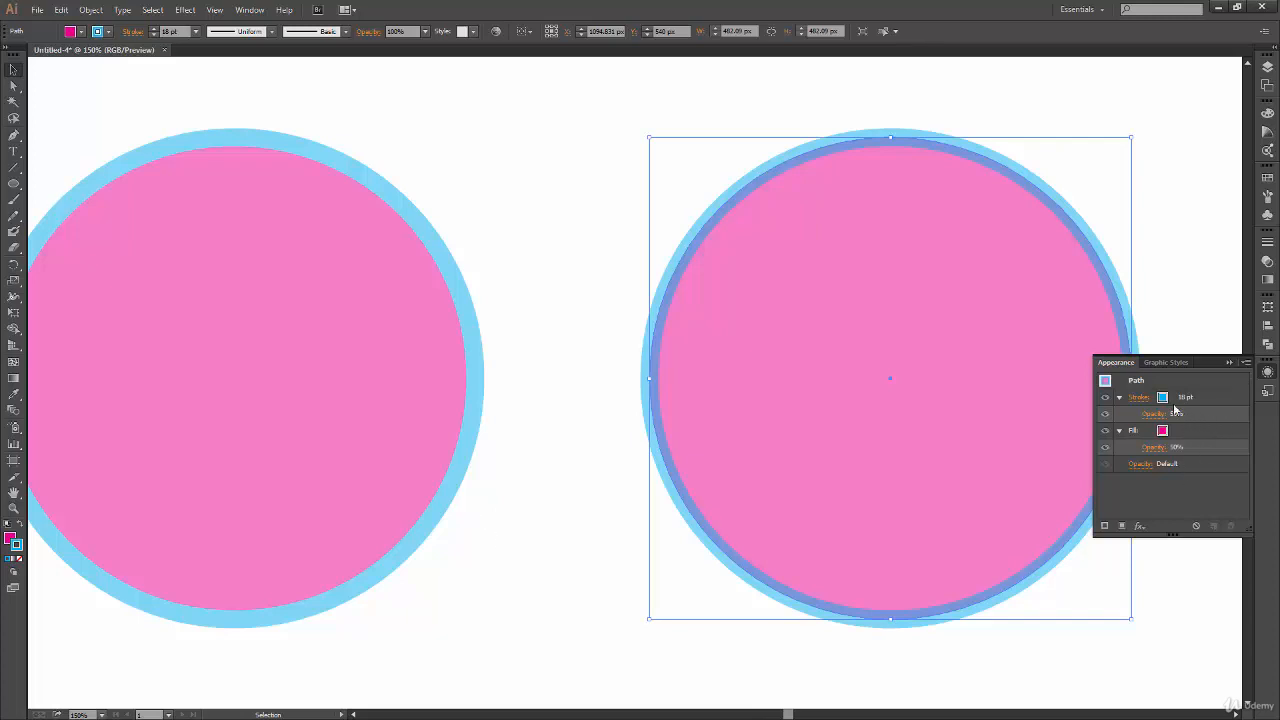
{"action": "left_click", "coordinate": [1142, 465]}
{"action": "left_click", "coordinate": [1143, 489]}
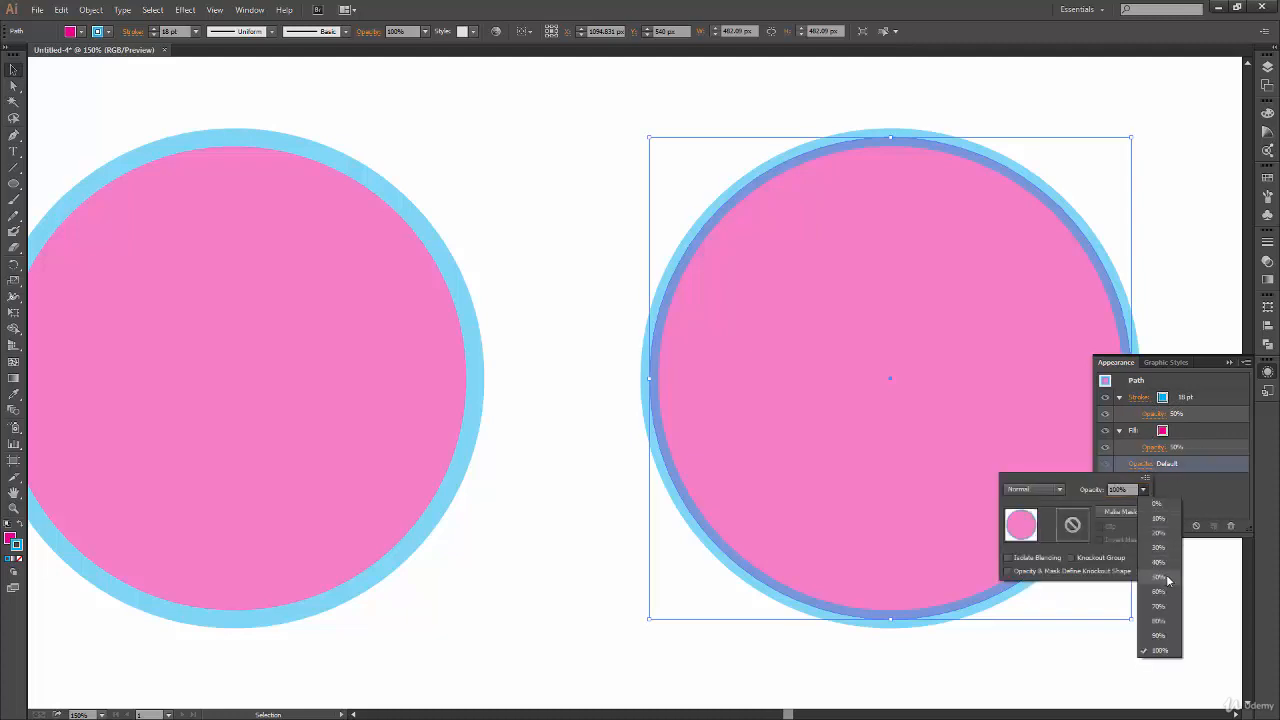
{"action": "left_click", "coordinate": [1168, 582]}
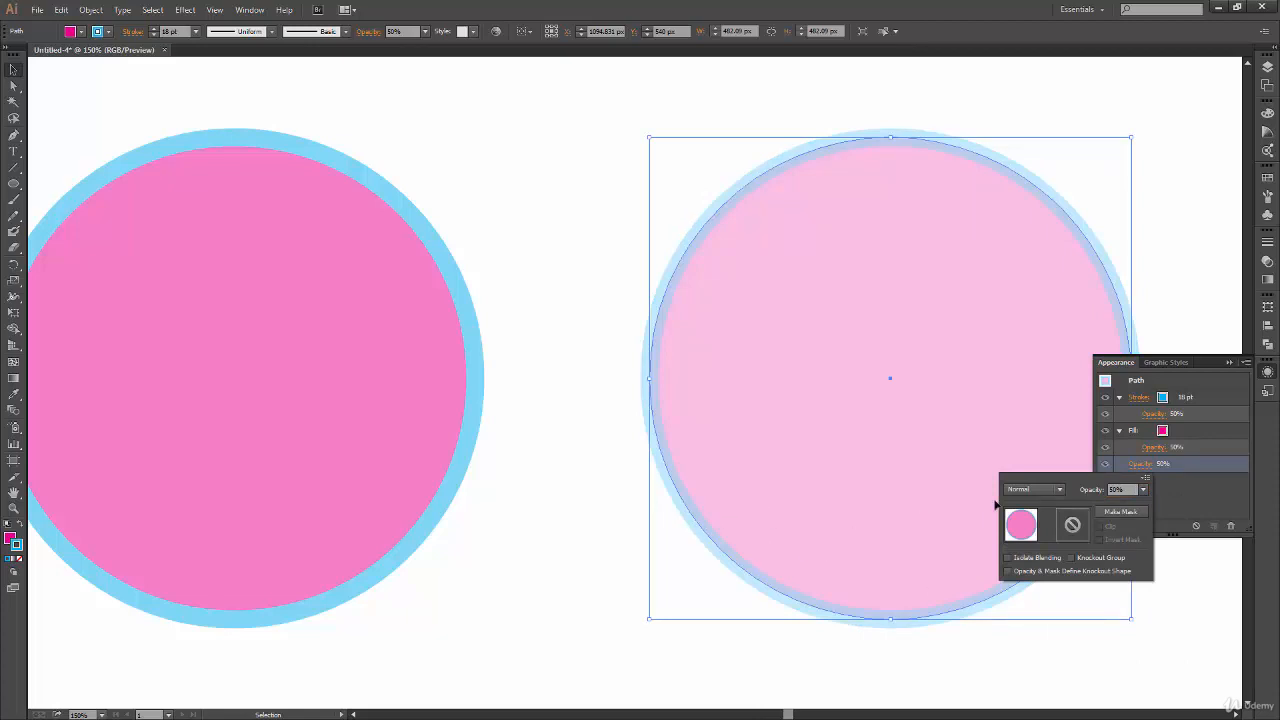
{"action": "left_click", "coordinate": [1189, 503]}
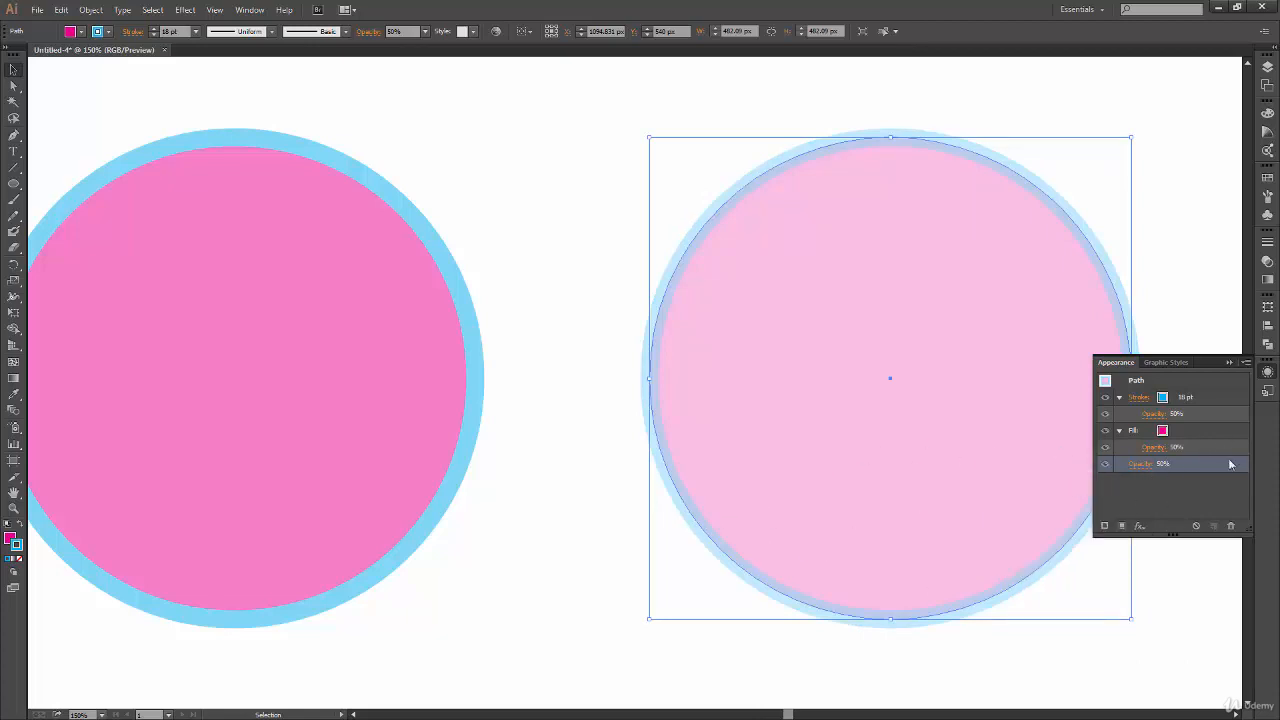
- Set the right circle's individual stroke opacity and fill opacity to 60% each
{"action": "left_click", "coordinate": [1160, 417]}
{"action": "left_click", "coordinate": [1157, 440]}
{"action": "left_click", "coordinate": [1172, 467]}
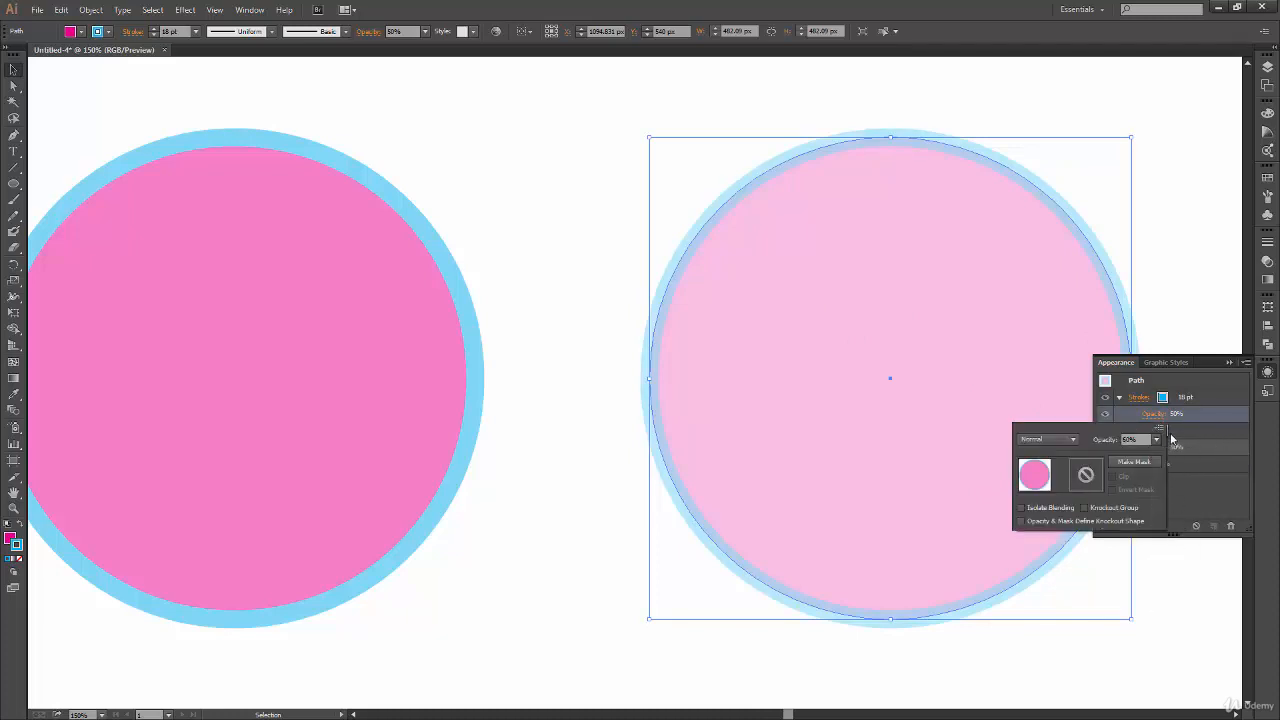
{"action": "left_click", "coordinate": [1169, 440]}
{"action": "left_click", "coordinate": [1160, 449]}
{"action": "left_click", "coordinate": [1156, 472]}
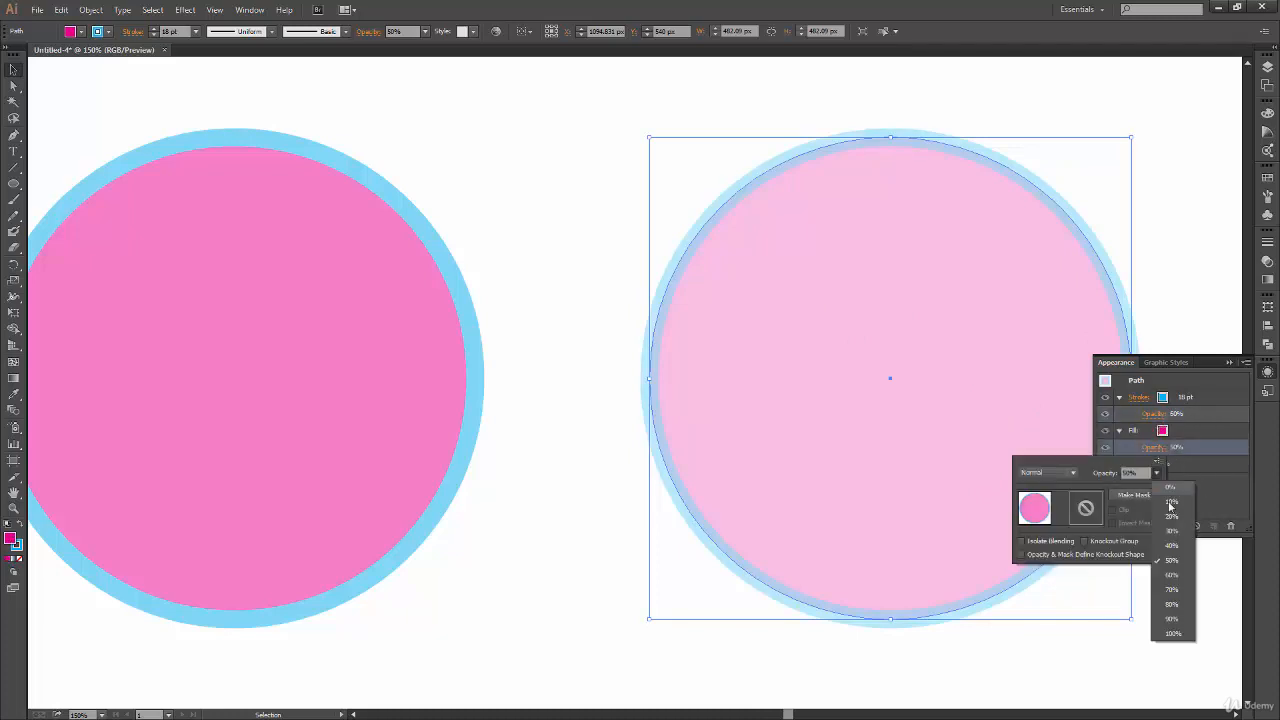
{"action": "left_click", "coordinate": [1172, 575]}
{"action": "left_click", "coordinate": [1153, 492]}
{"action": "left_click", "coordinate": [1152, 466]}
{"action": "left_click", "coordinate": [1152, 468]}
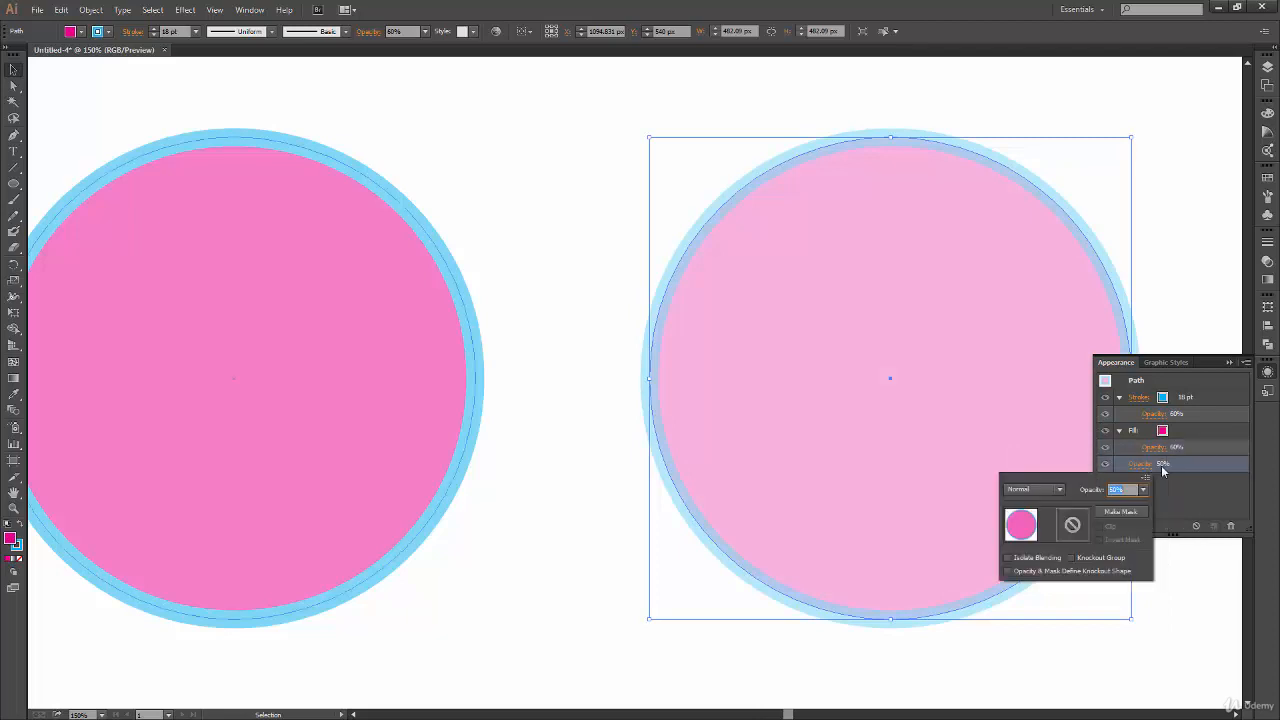
{"action": "left_click", "coordinate": [1143, 489]}
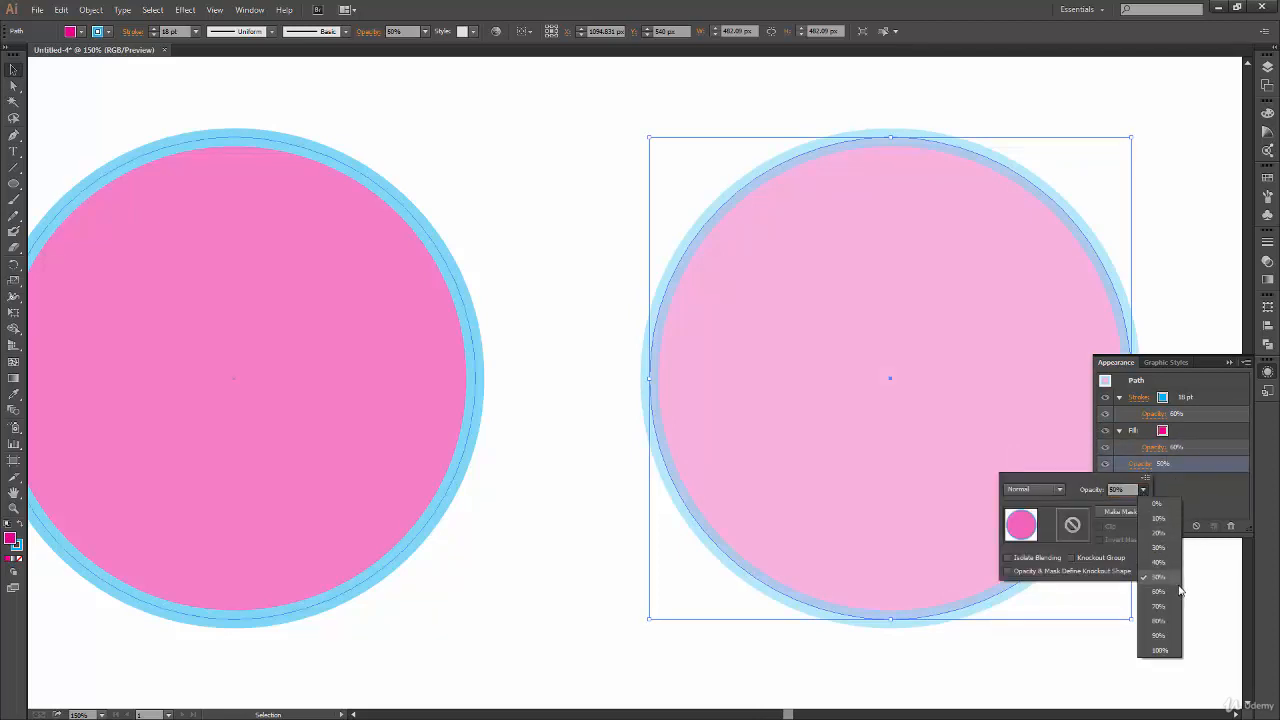
{"action": "left_click", "coordinate": [1221, 495]}
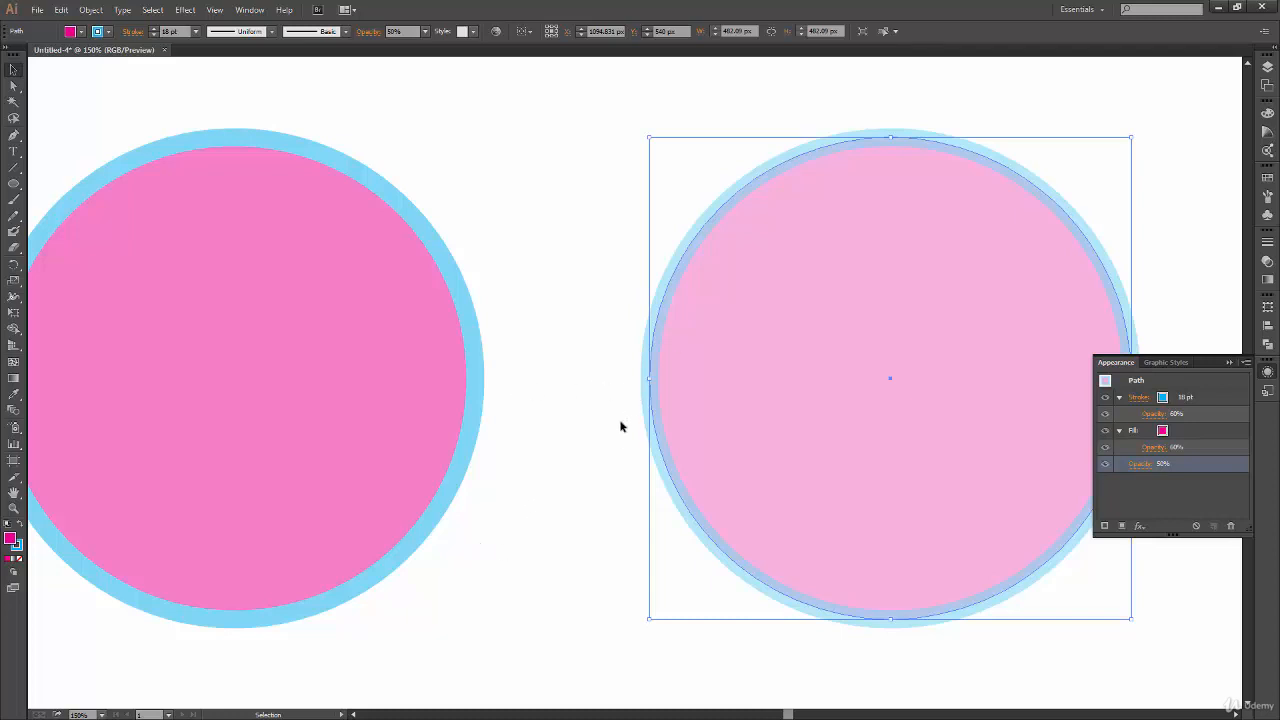
- Set the right circle's overall opacity to 100% through the Transparency settings, and show its Appearance attributes again
{"action": "left_click", "coordinate": [1267, 261]}
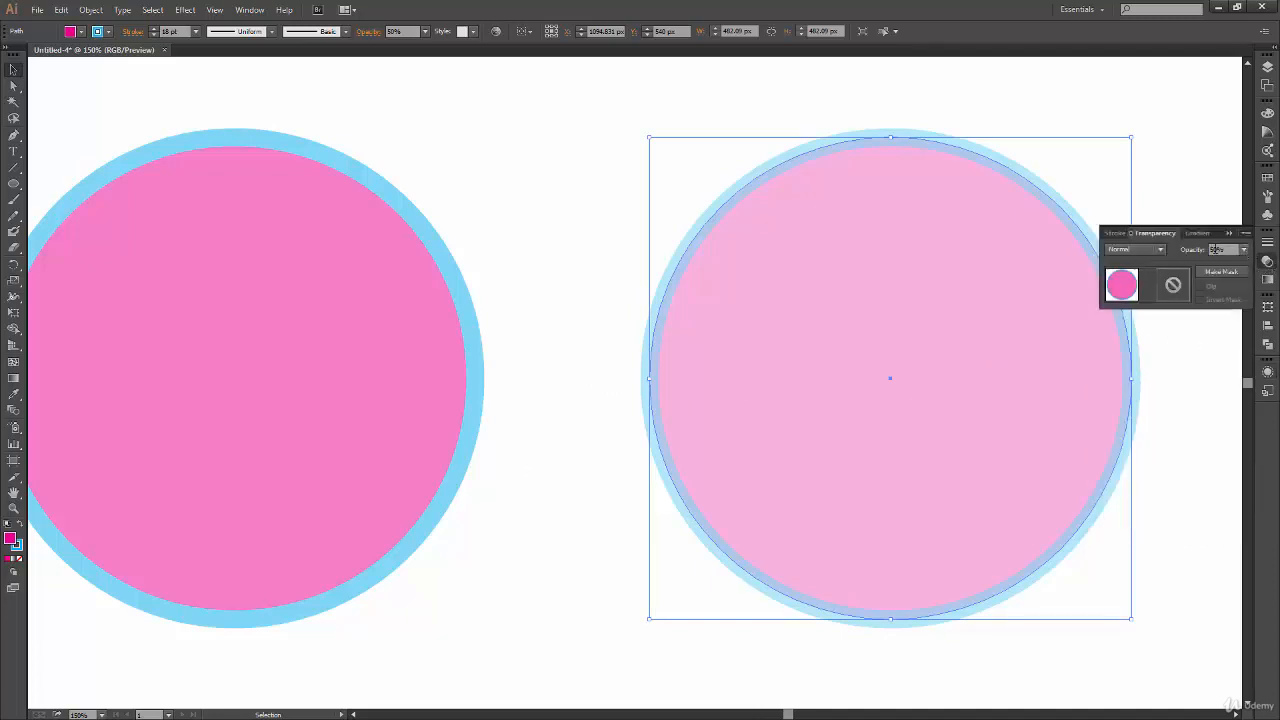
{"action": "left_click", "coordinate": [1244, 252]}
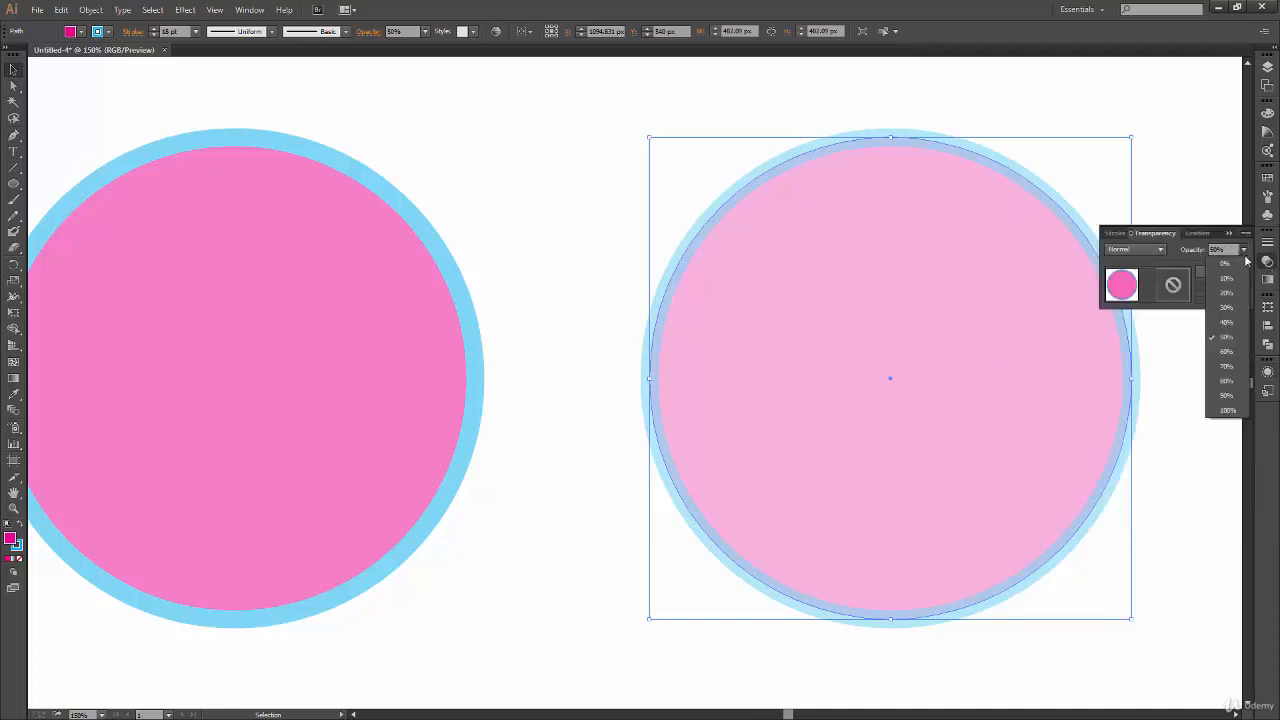
{"action": "left_click", "coordinate": [1236, 412]}
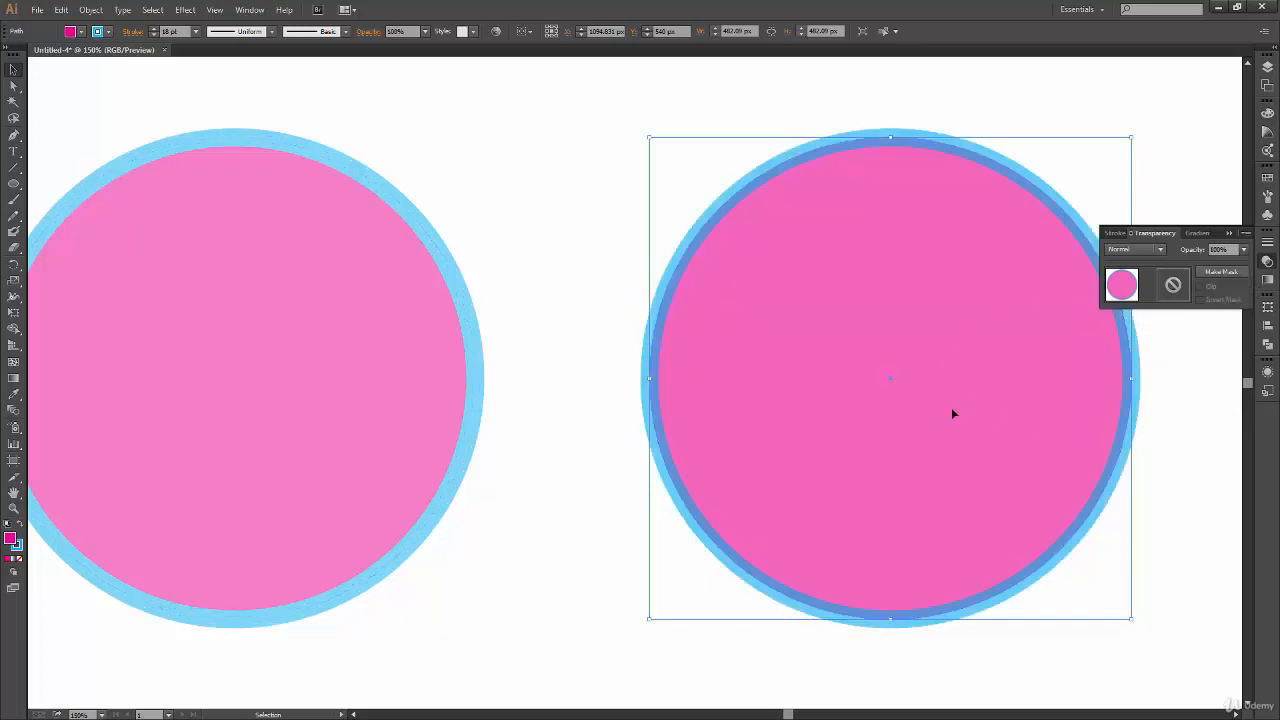
{"action": "key", "text": "ctrl+shift+a"}
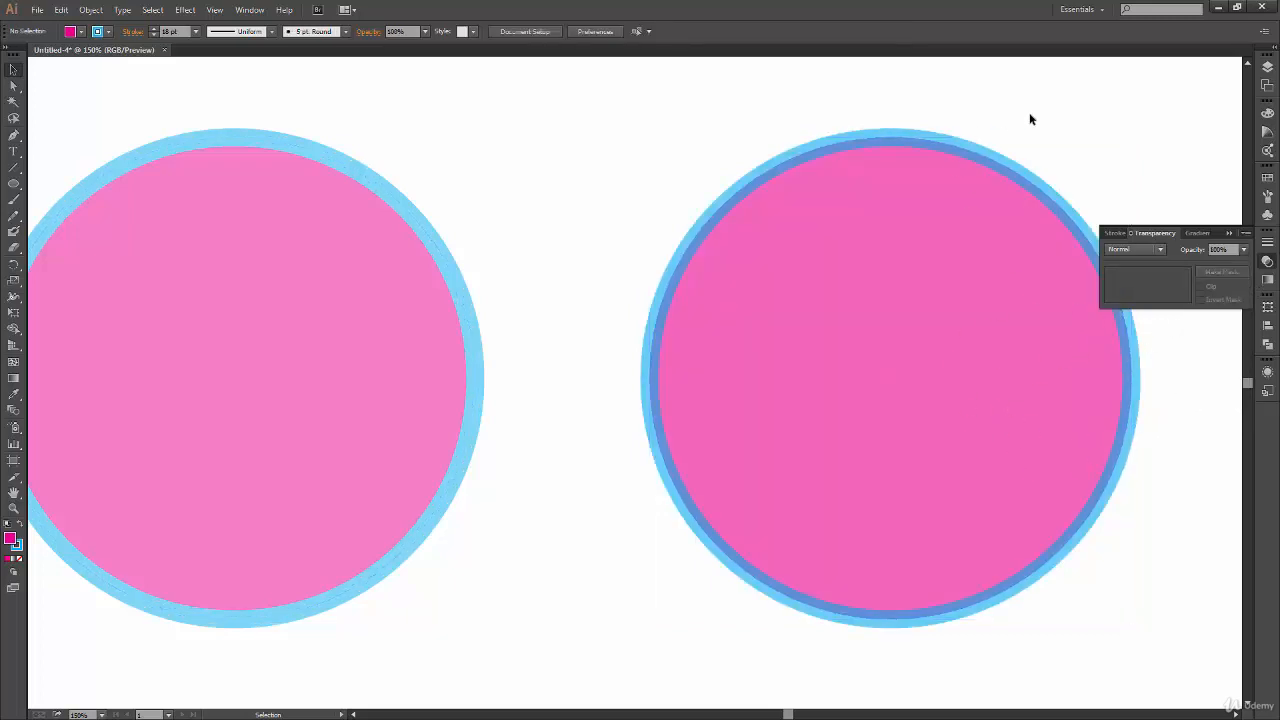
{"action": "left_click", "coordinate": [1035, 215]}
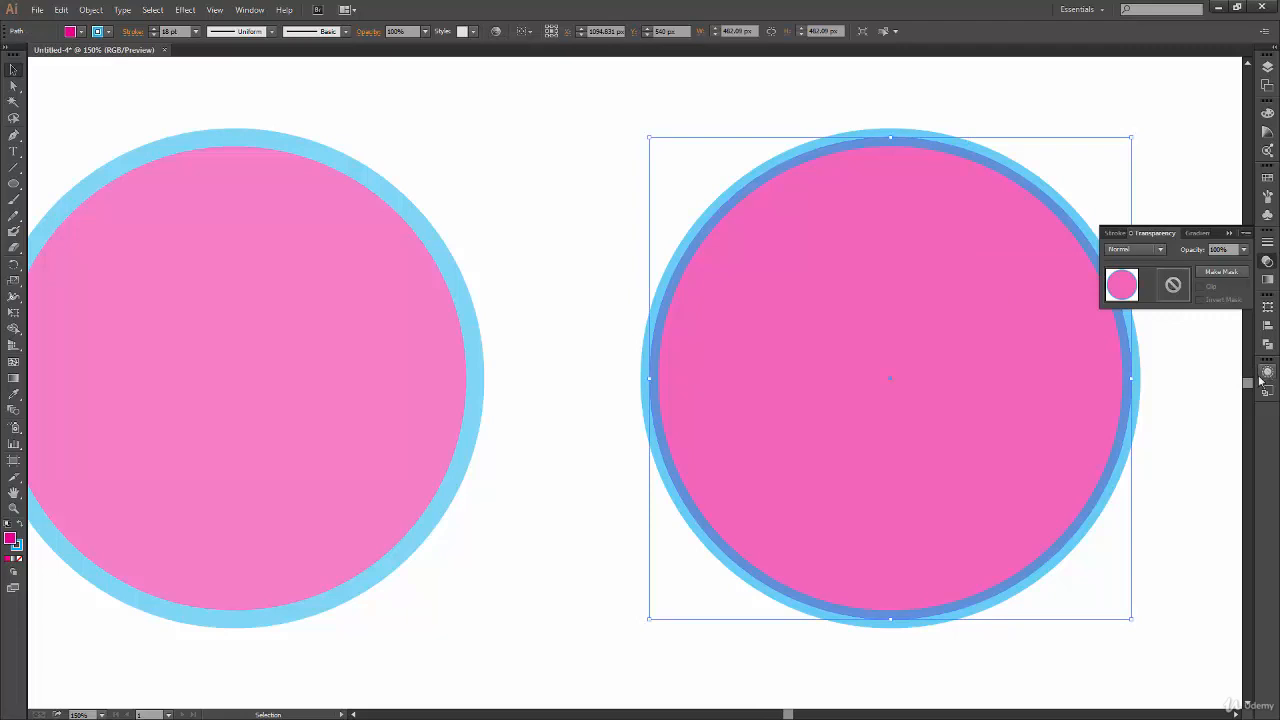
{"action": "left_click", "coordinate": [1267, 372]}
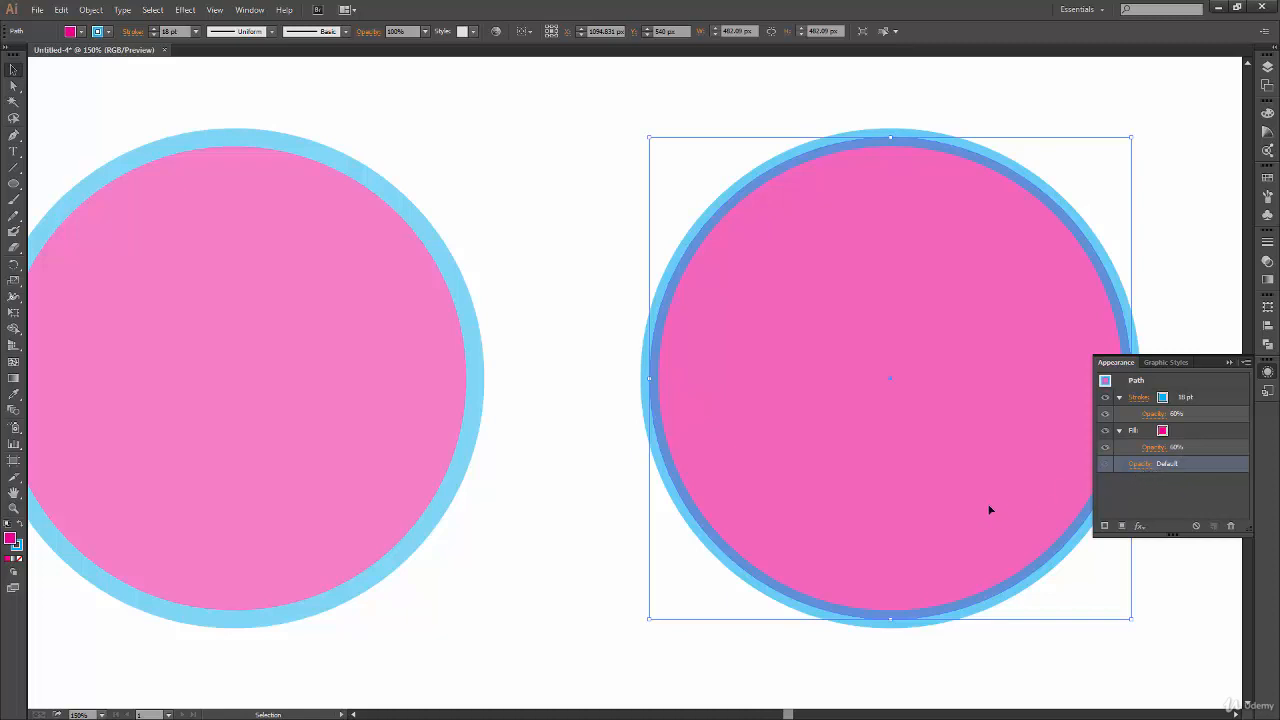
- Delete the right circle, and set the remaining circle's overall opacity to 100%
{"action": "left_click_drag", "start_coordinate": [1171, 114], "coordinate": [997, 286]}
{"action": "key", "text": "Delete"}
{"action": "left_click", "coordinate": [409, 469]}
{"action": "left_click", "coordinate": [1141, 463]}
{"action": "left_click", "coordinate": [1143, 489]}
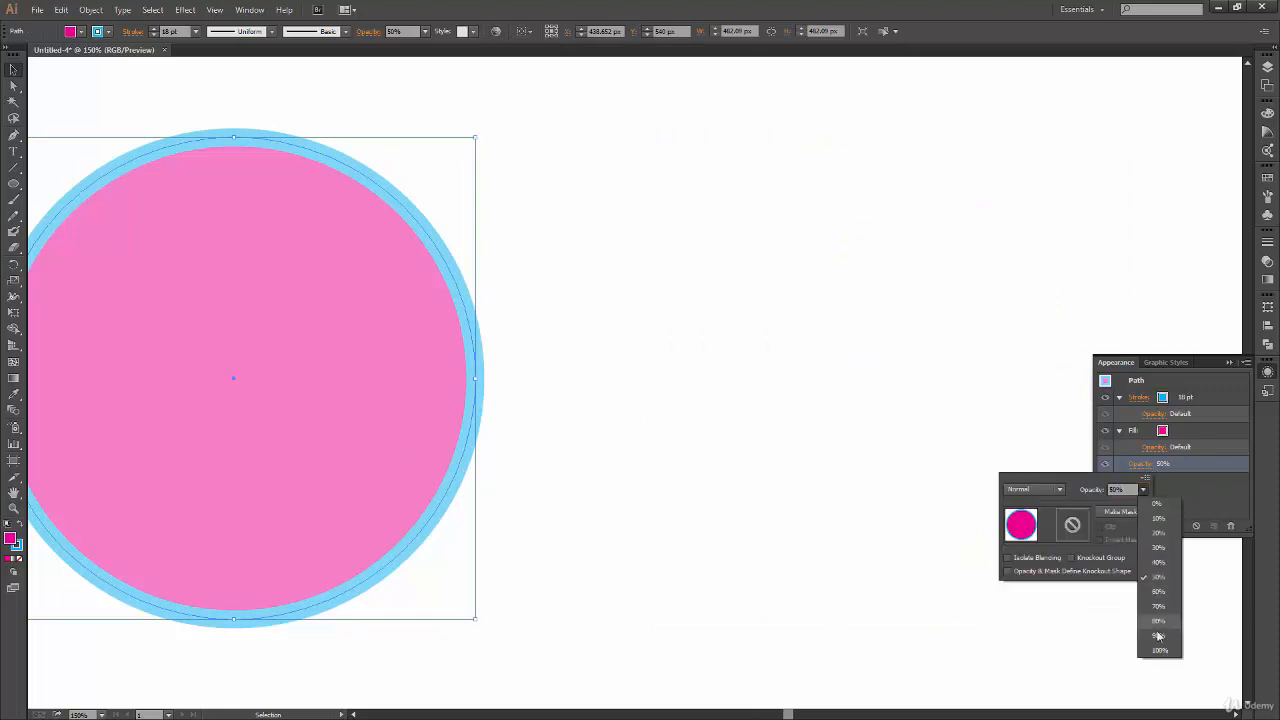
{"action": "left_click", "coordinate": [1159, 651]}
{"action": "scroll", "coordinate": [591, 534], "scroll_direction": "left", "scroll_amount": 5}
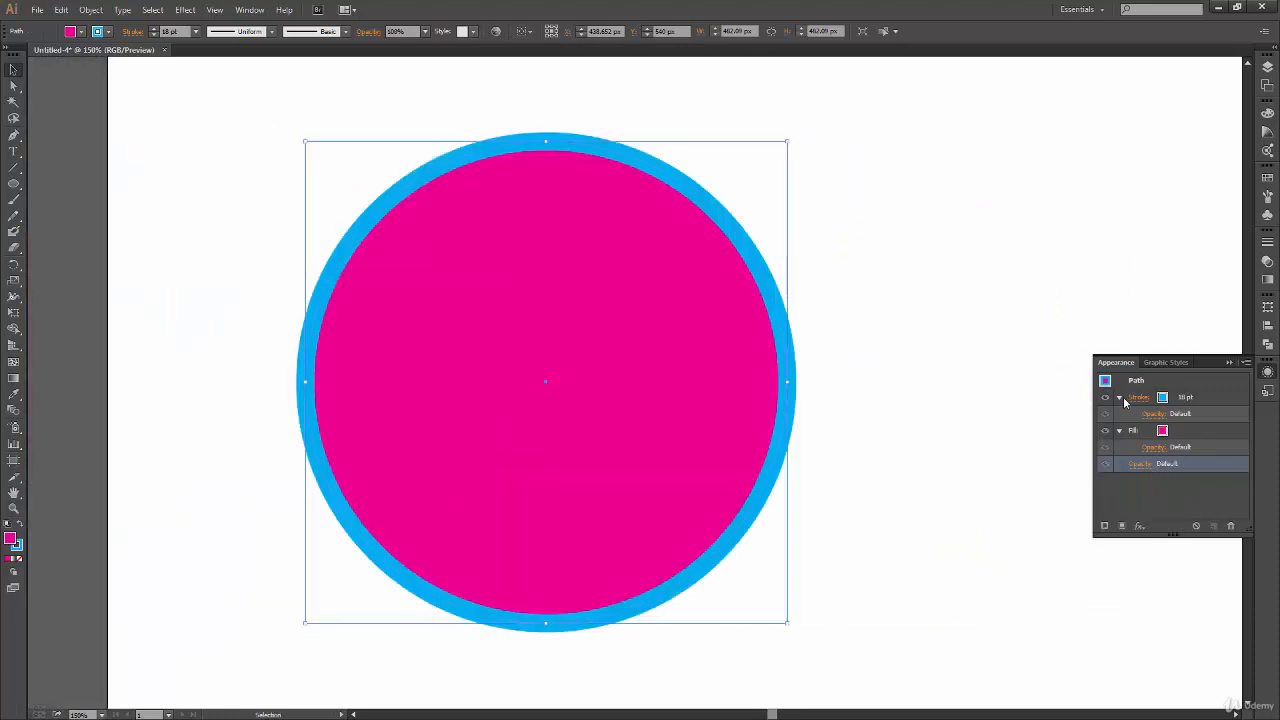
- Collapse the circle's Stroke and Fill attributes, hide both the stroke and the fill, and show them again
{"action": "left_click", "coordinate": [1121, 399]}
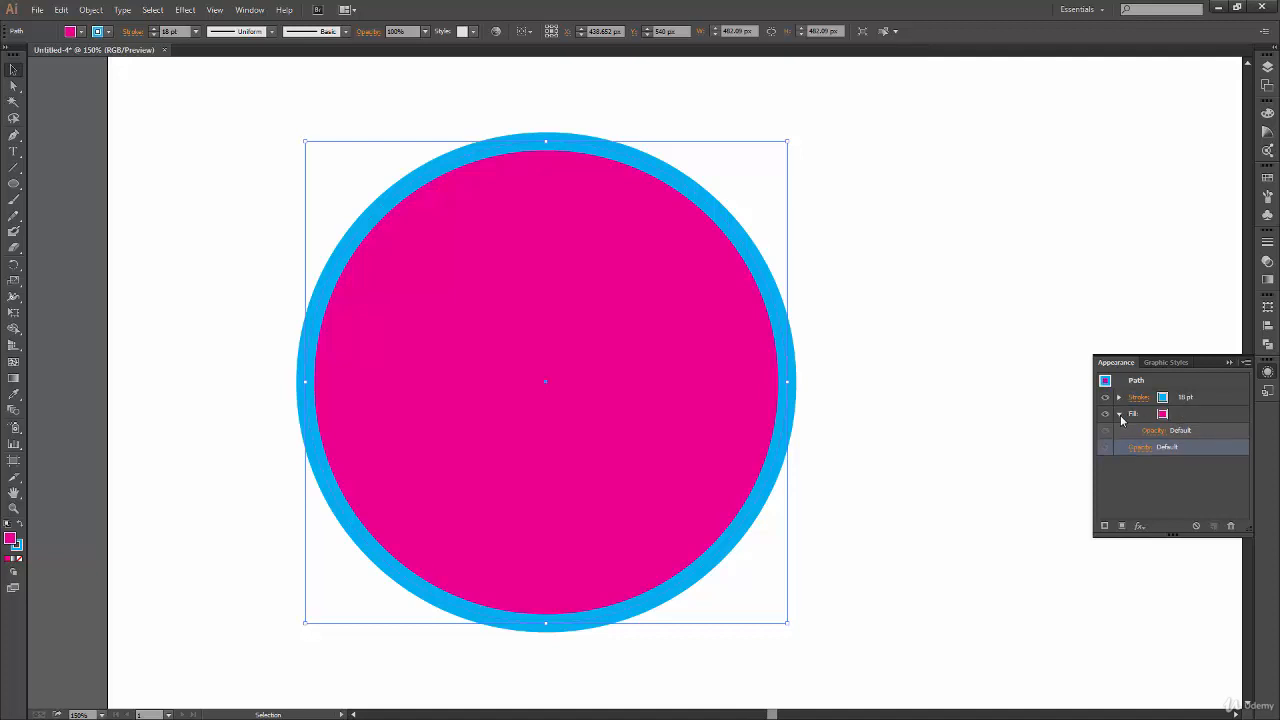
{"action": "left_click", "coordinate": [1120, 414]}
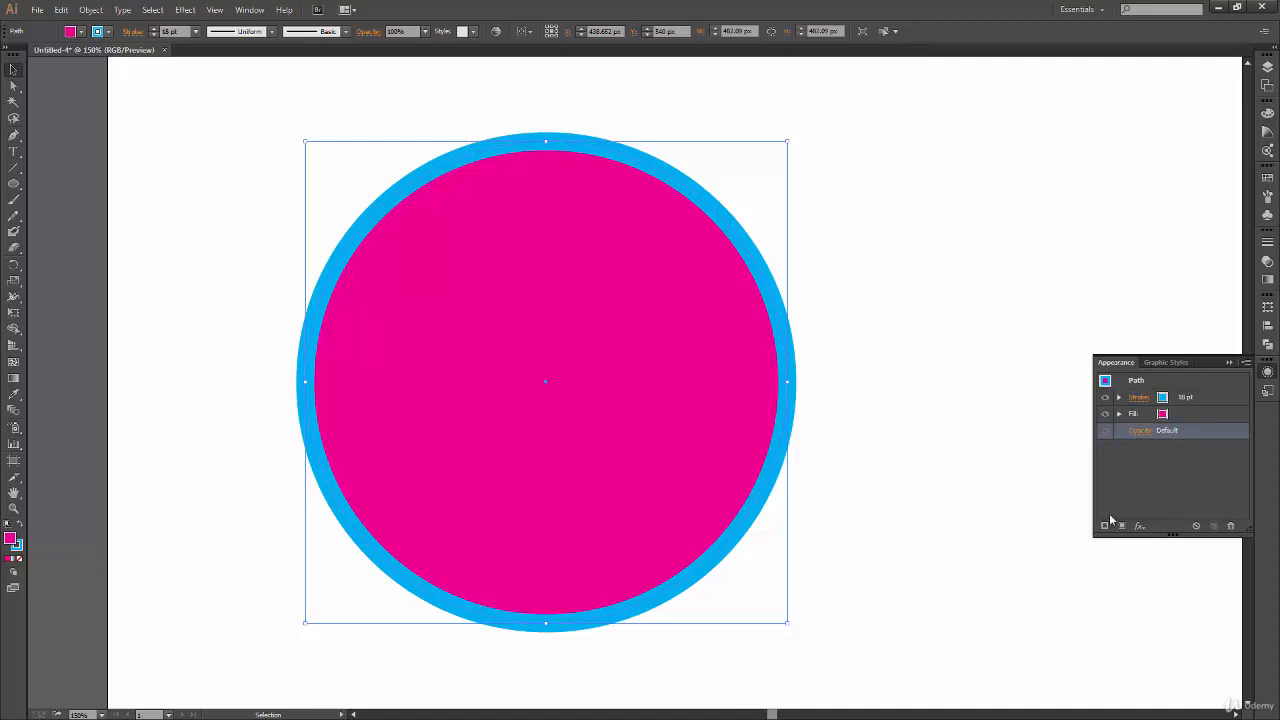
{"action": "left_click", "coordinate": [1105, 398]}
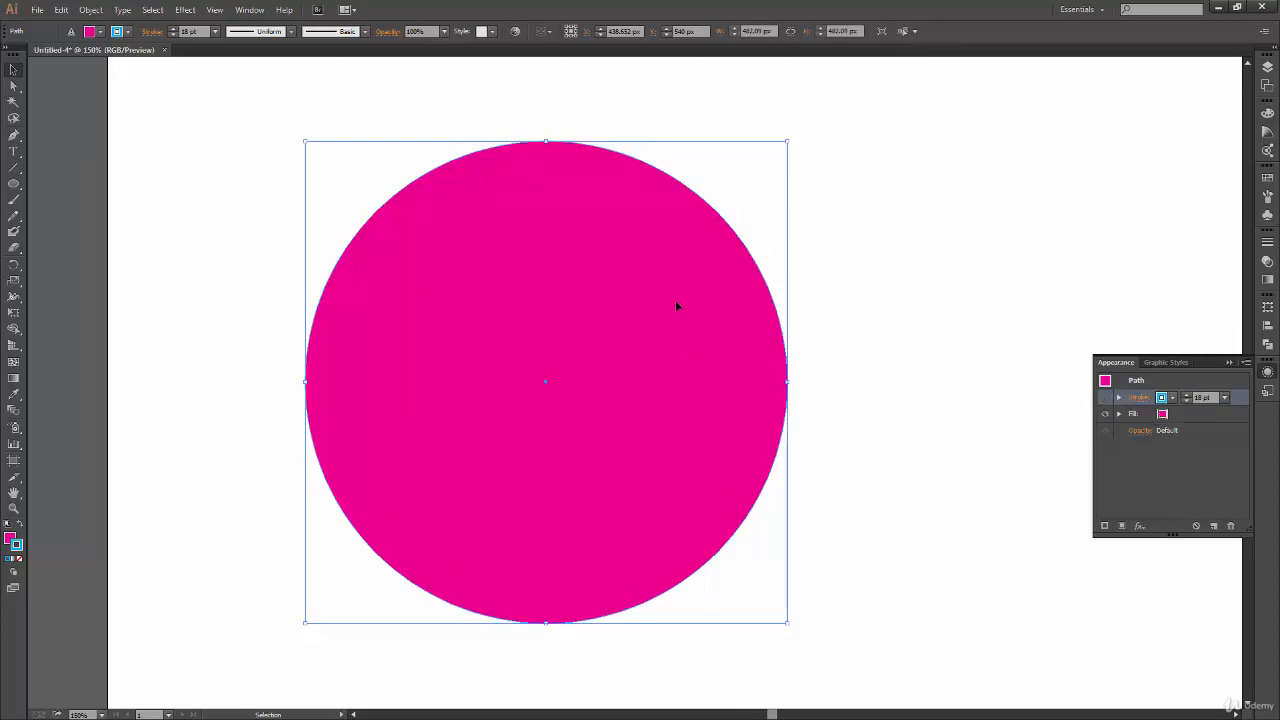
{"action": "left_click", "coordinate": [1105, 414]}
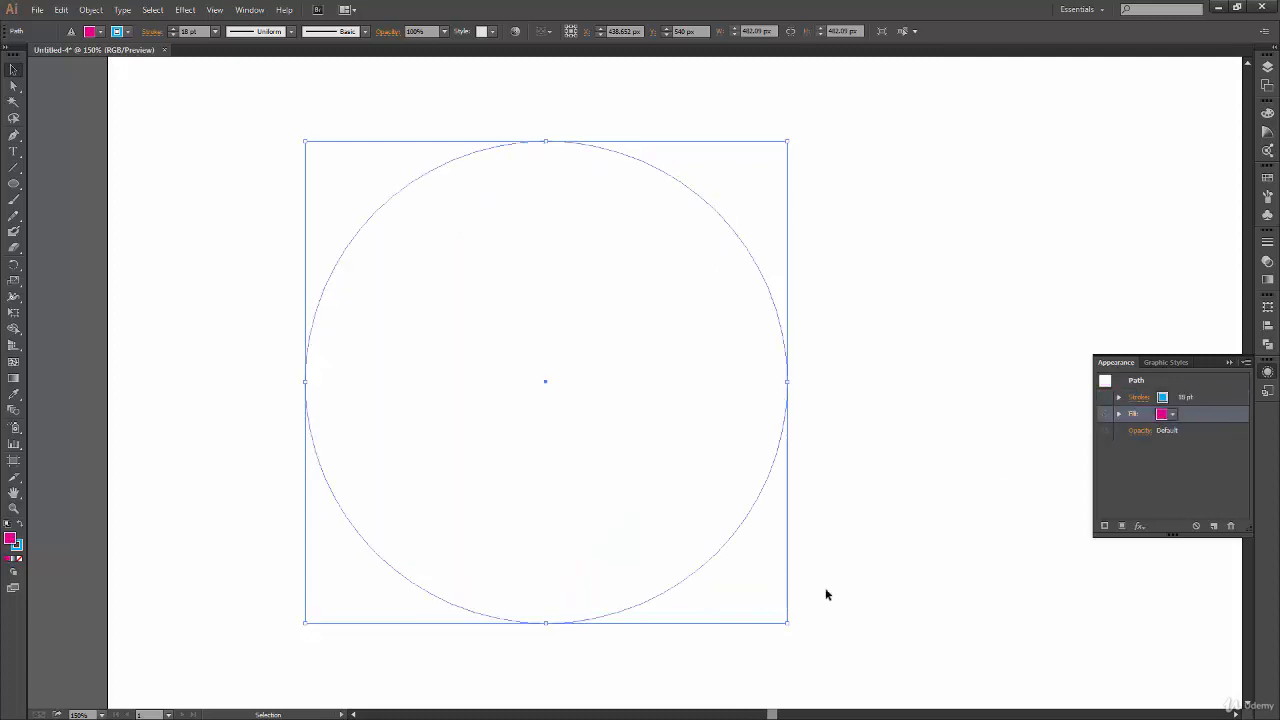
{"action": "left_click", "coordinate": [1105, 398]}
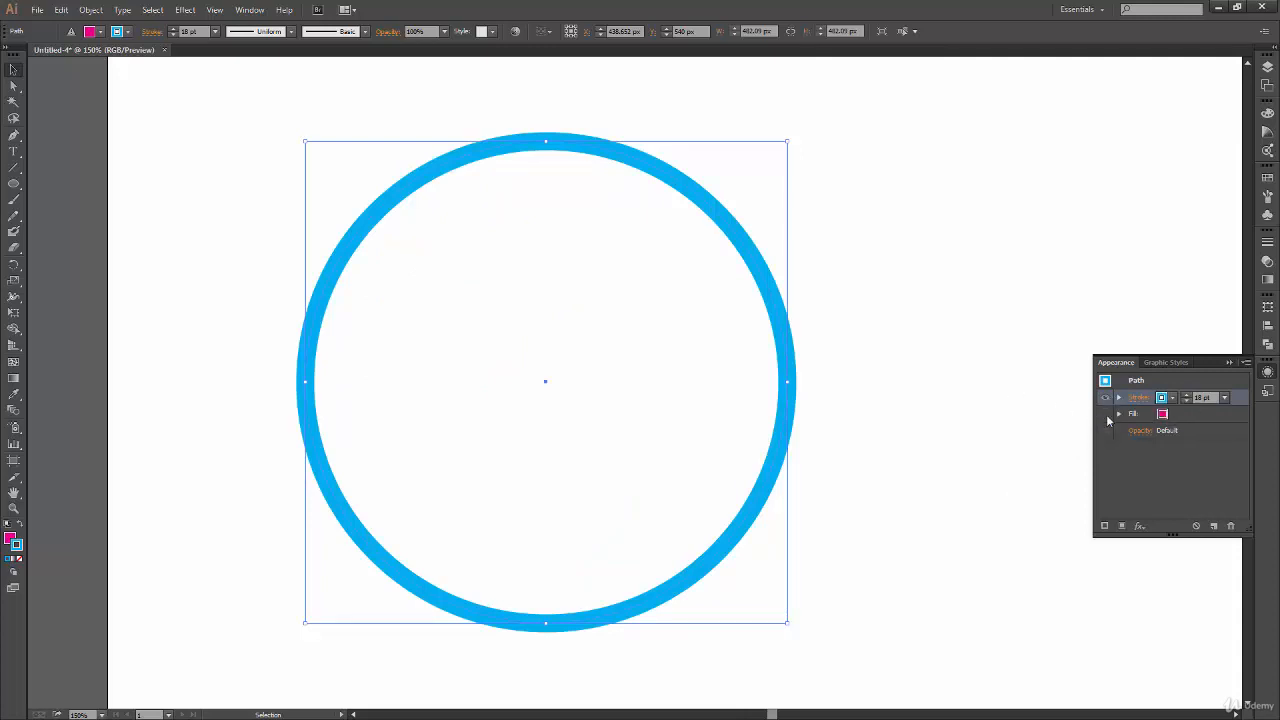
{"action": "left_click", "coordinate": [1105, 414]}
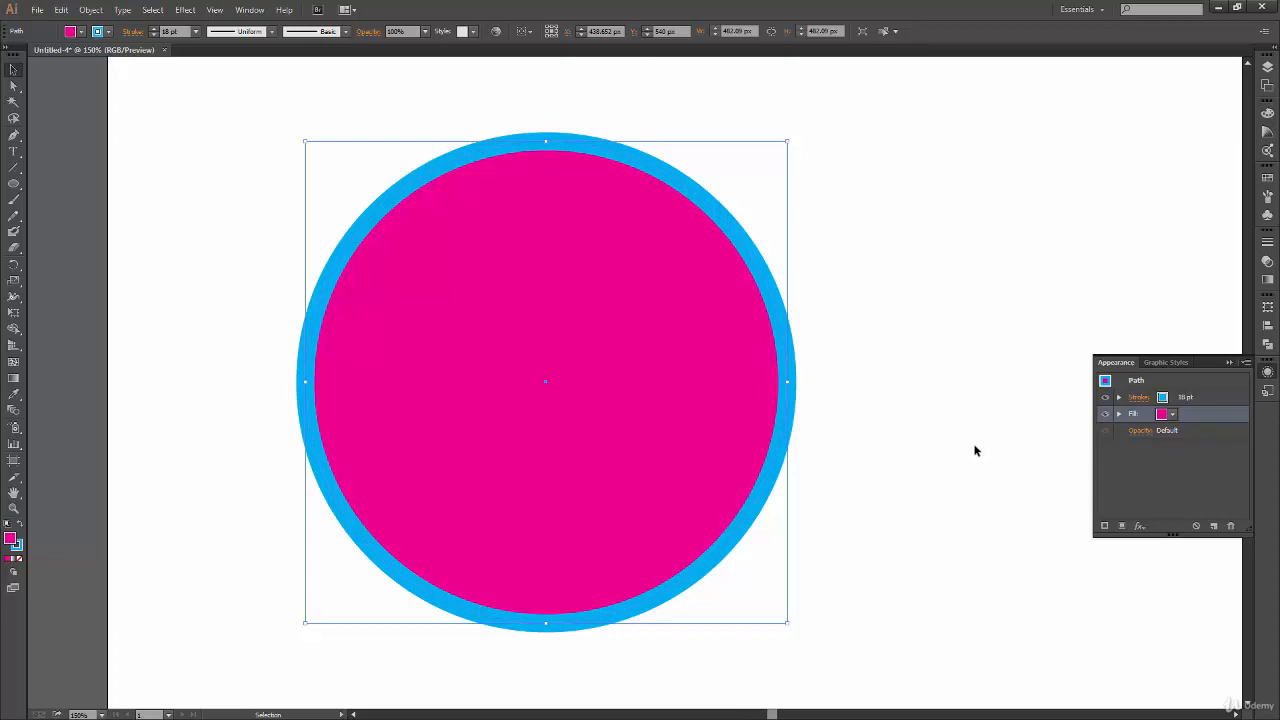
- Move the circle to the left, place a duplicate to its right at the same height, and deselect both
{"action": "left_click_drag", "start_coordinate": [730, 507], "coordinate": [409, 494]}
{"action": "left_click_drag", "start_coordinate": [269, 386], "coordinate": [822, 452]}
{"action": "left_click", "coordinate": [610, 618]}
{"action": "mouse_move", "coordinate": [585, 597]}
{"action": "left_mouse_down"}
{"action": "mouse_move", "coordinate": [621, 597]}
{"action": "mouse_move", "coordinate": [596, 583]}
{"action": "left_mouse_up"}
{"action": "left_click_drag", "start_coordinate": [651, 528], "coordinate": [651, 546]}
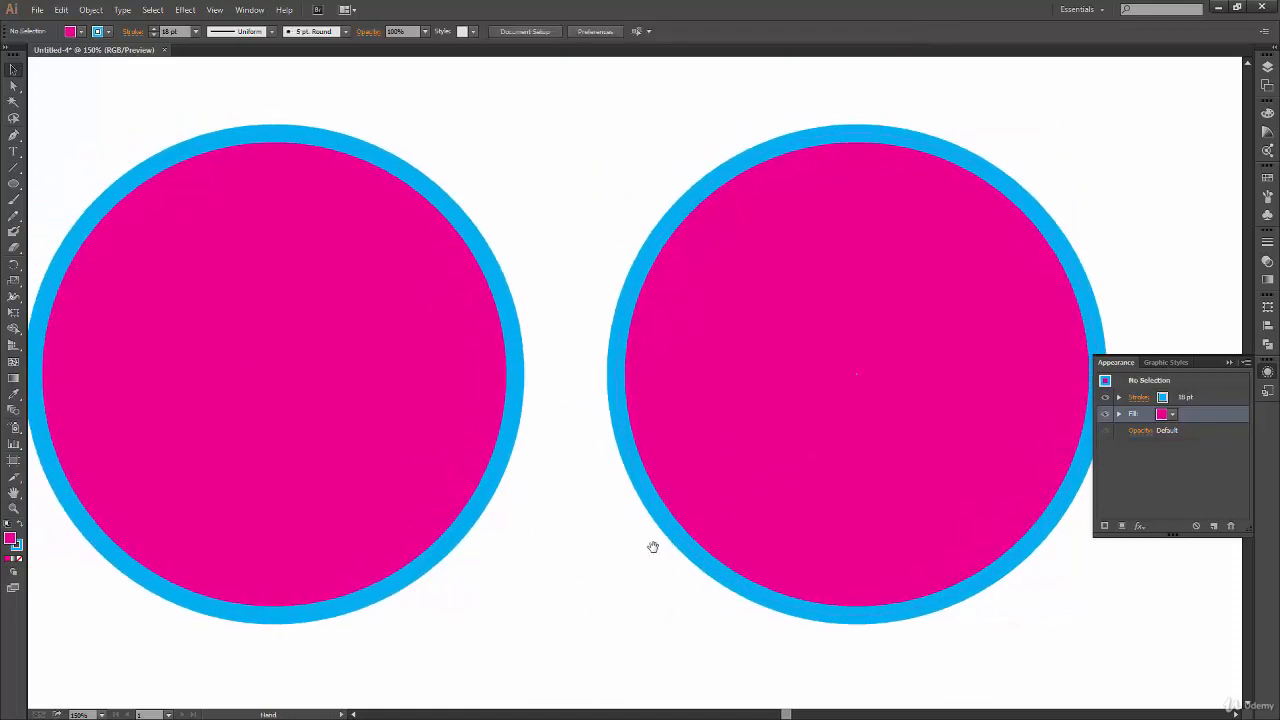
- Remove both the fill and the stroke from the right circle, and show its Appearance attributes
{"action": "left_click", "coordinate": [941, 136]}
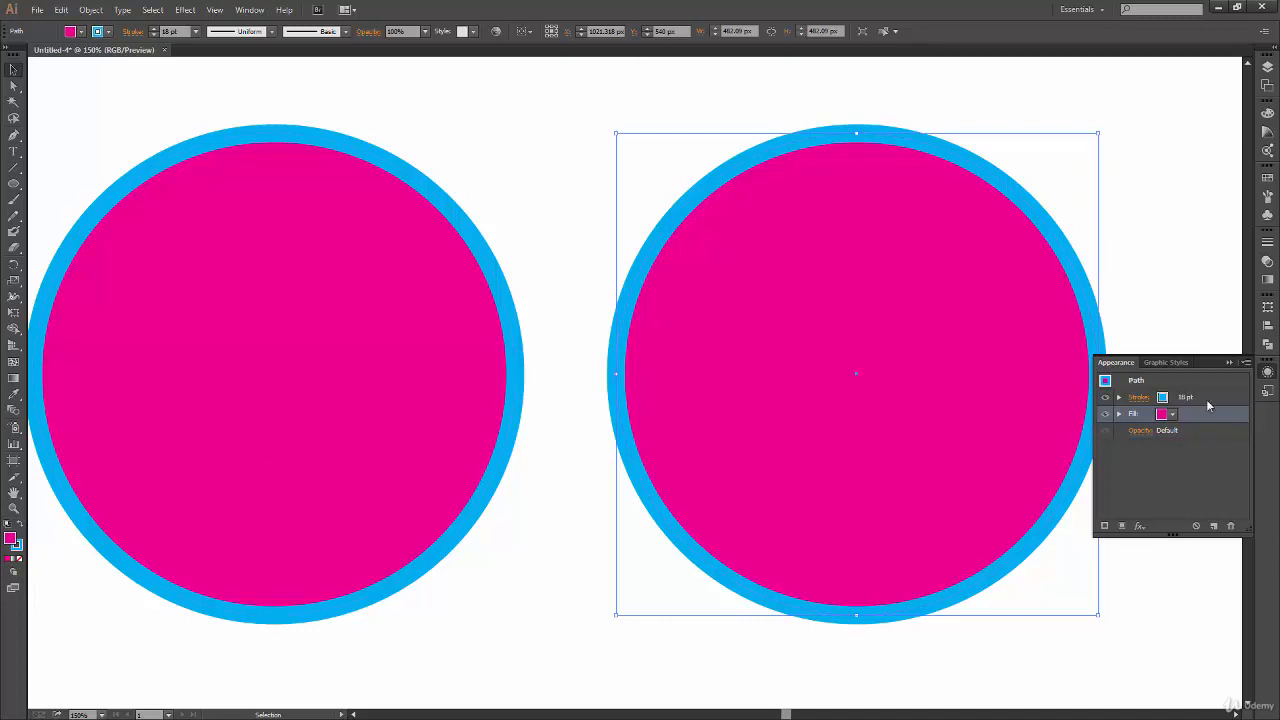
{"action": "left_click", "coordinate": [21, 558]}
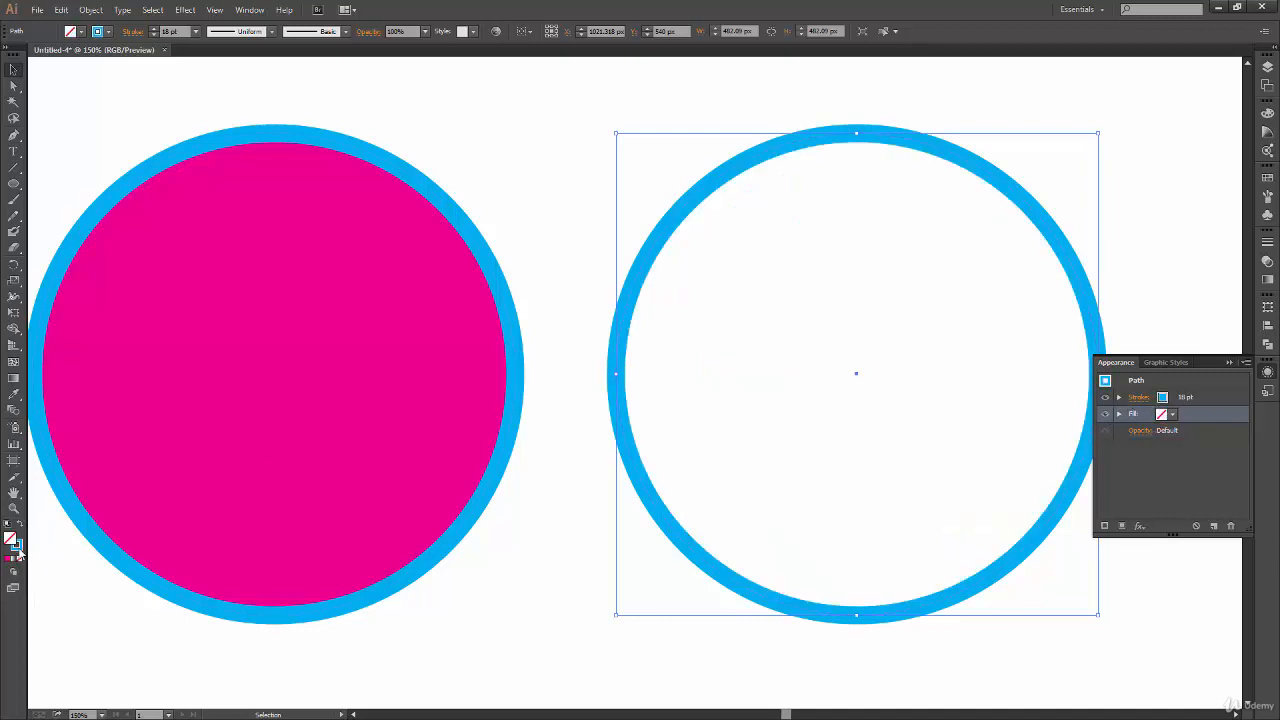
{"action": "left_click", "coordinate": [17, 545]}
{"action": "left_click", "coordinate": [21, 558]}
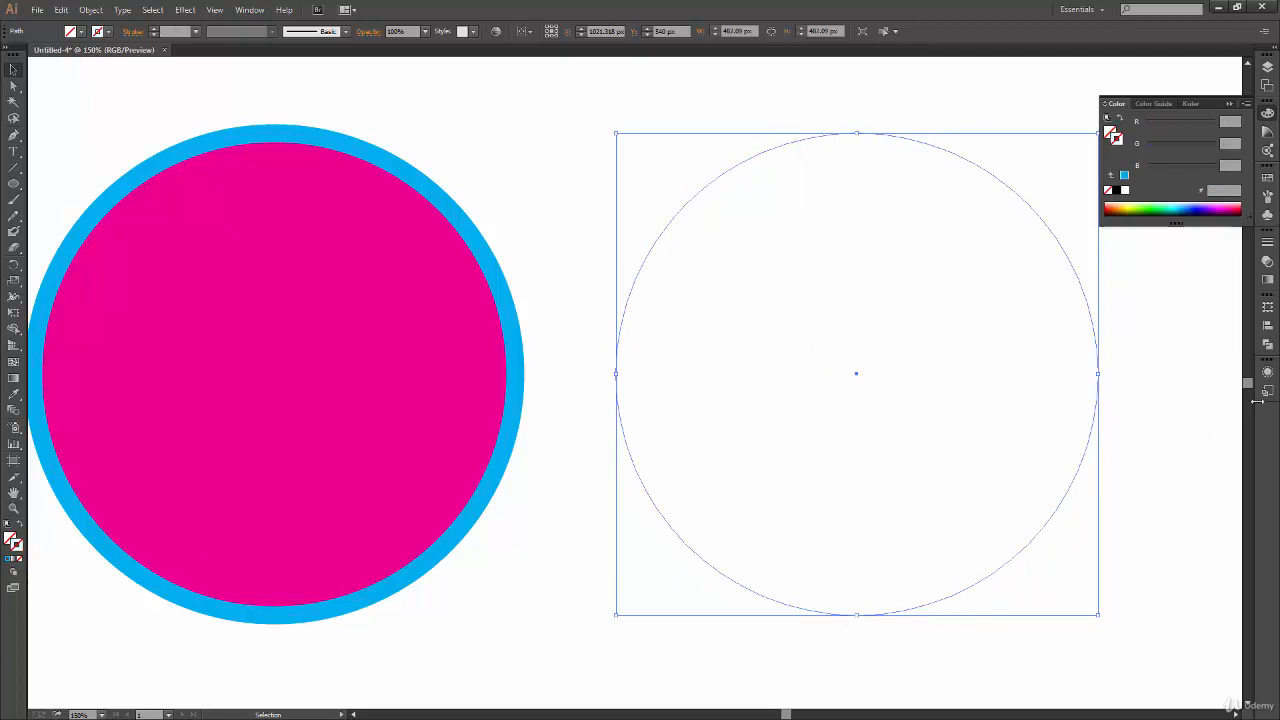
{"action": "left_click", "coordinate": [1267, 372]}
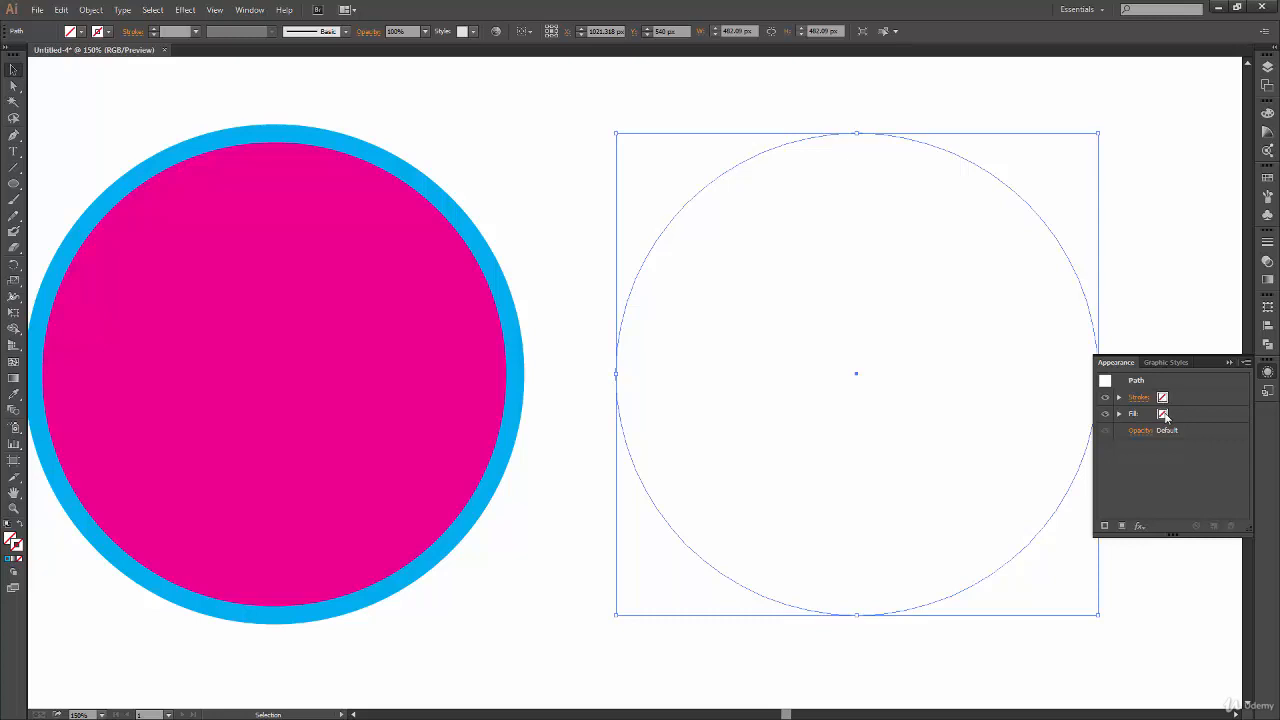
- Select the left circle, hide its stroke and fill attributes, and make both visible again
{"action": "left_click", "coordinate": [403, 286]}
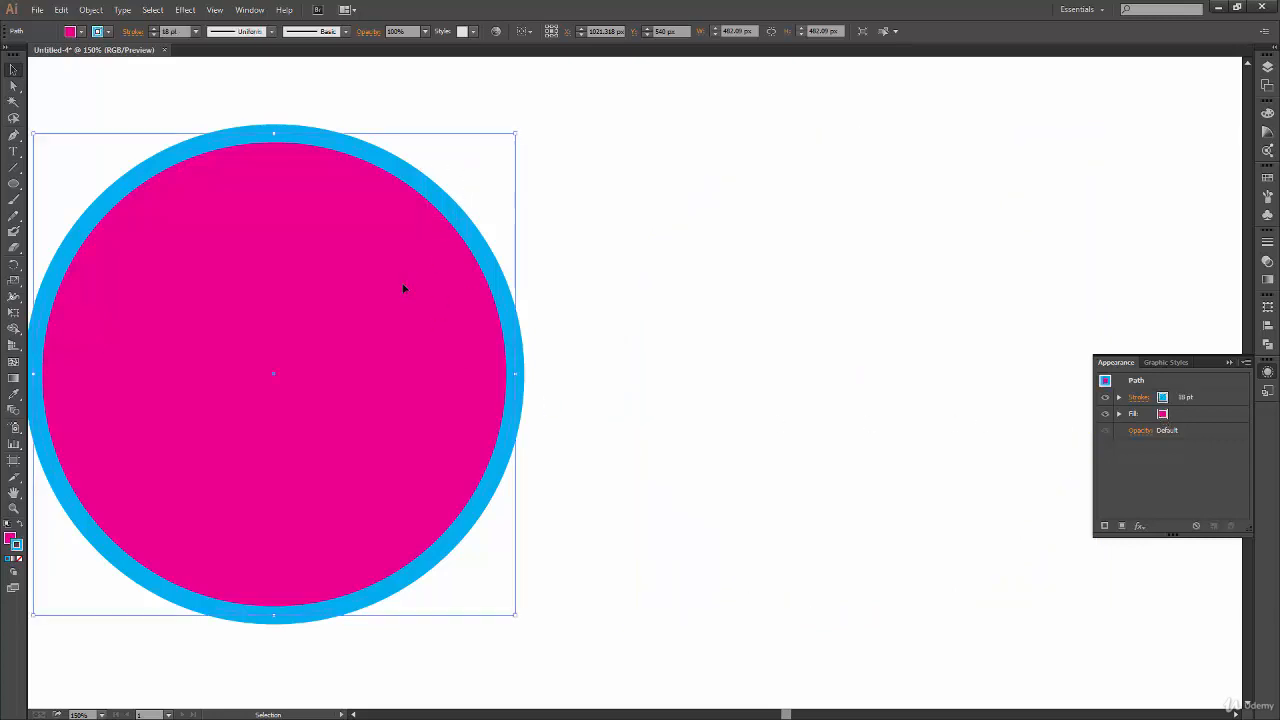
{"action": "left_click", "coordinate": [1106, 398]}
{"action": "left_click", "coordinate": [1106, 413]}
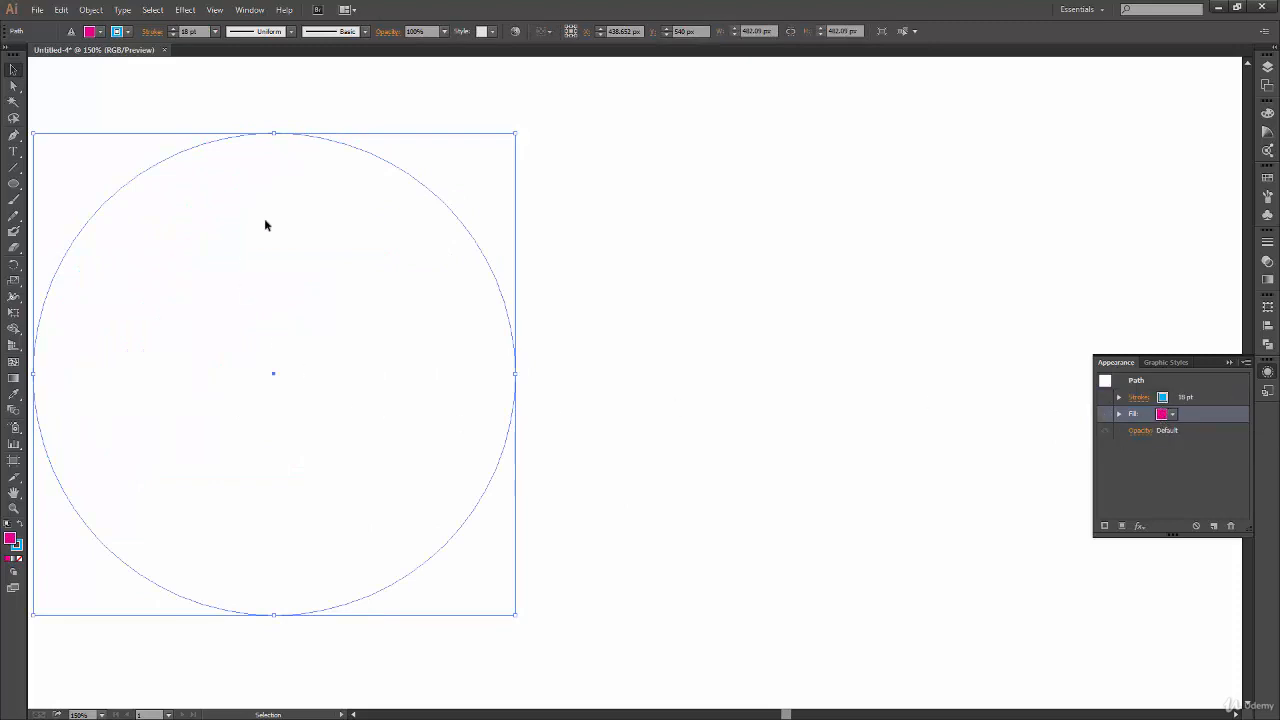
{"action": "left_click_drag", "start_coordinate": [683, 132], "coordinate": [746, 312]}
{"action": "left_click", "coordinate": [1107, 414]}
{"action": "left_click", "coordinate": [1106, 398]}
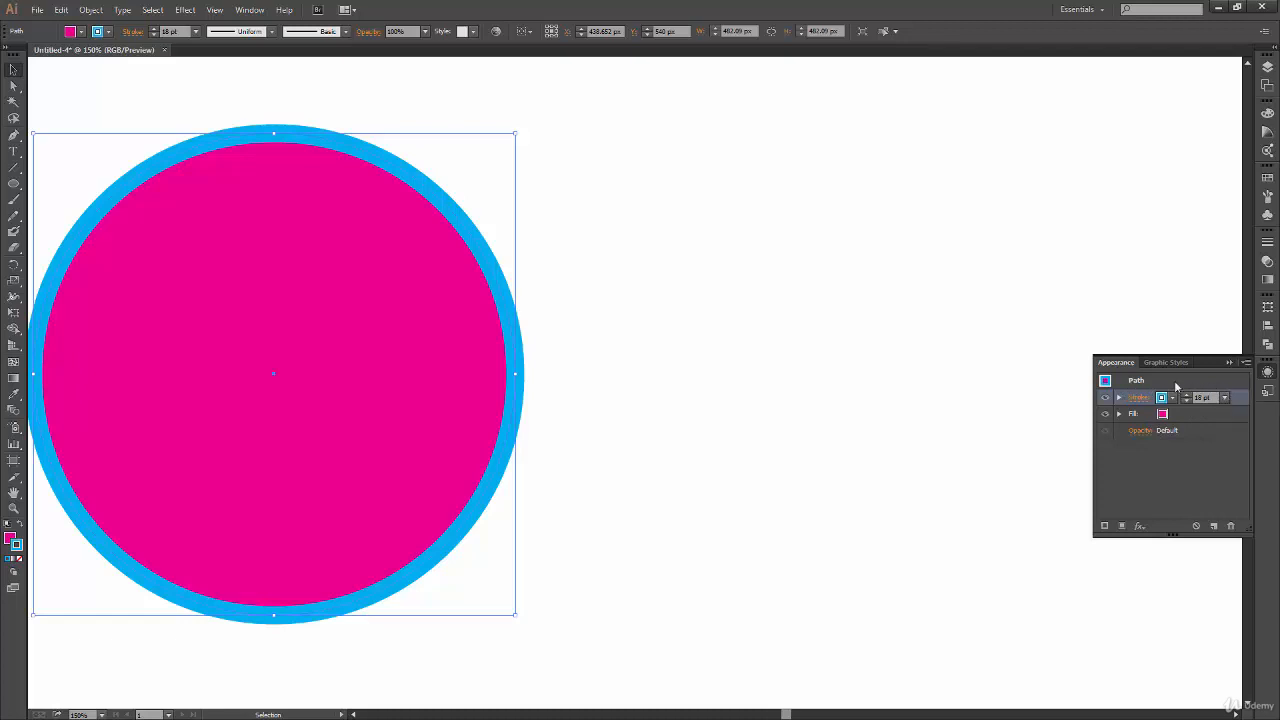
- Reorder the left circle's attributes so the fill sits above the stroke, and restore the stroke above the fill
{"action": "left_click", "coordinate": [1232, 418]}
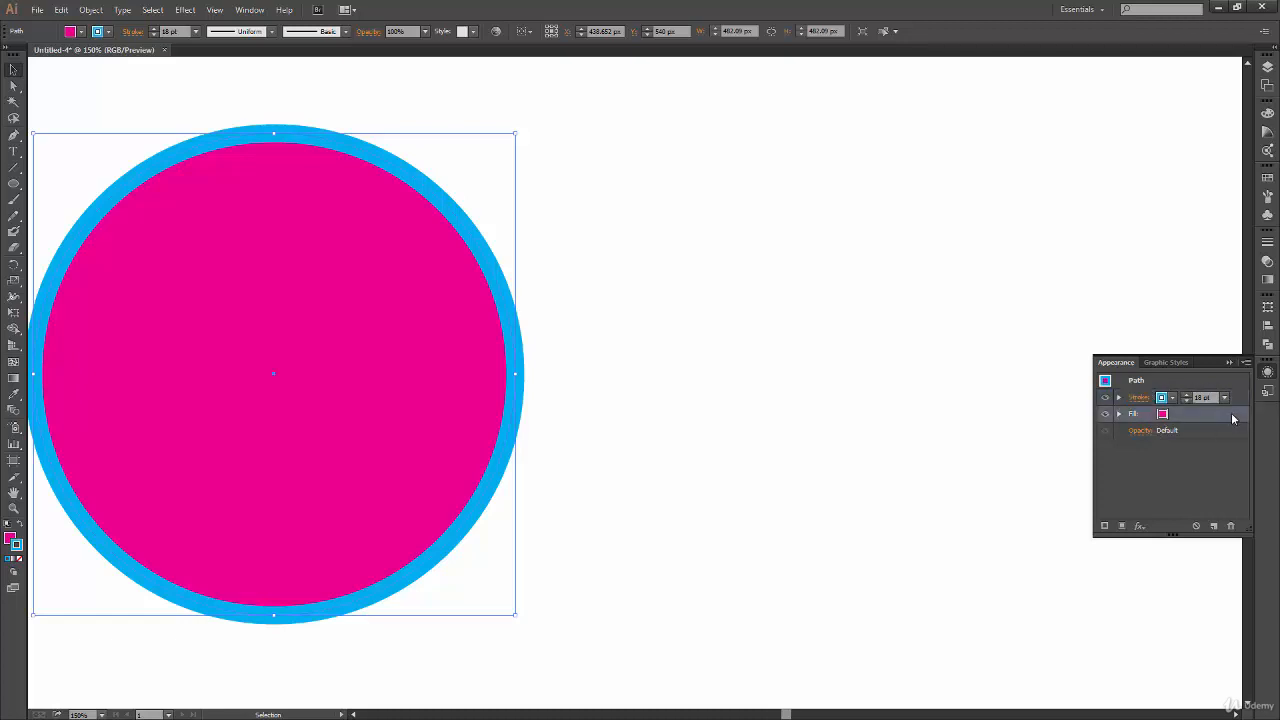
{"action": "left_click_drag", "start_coordinate": [1226, 417], "coordinate": [1220, 400]}
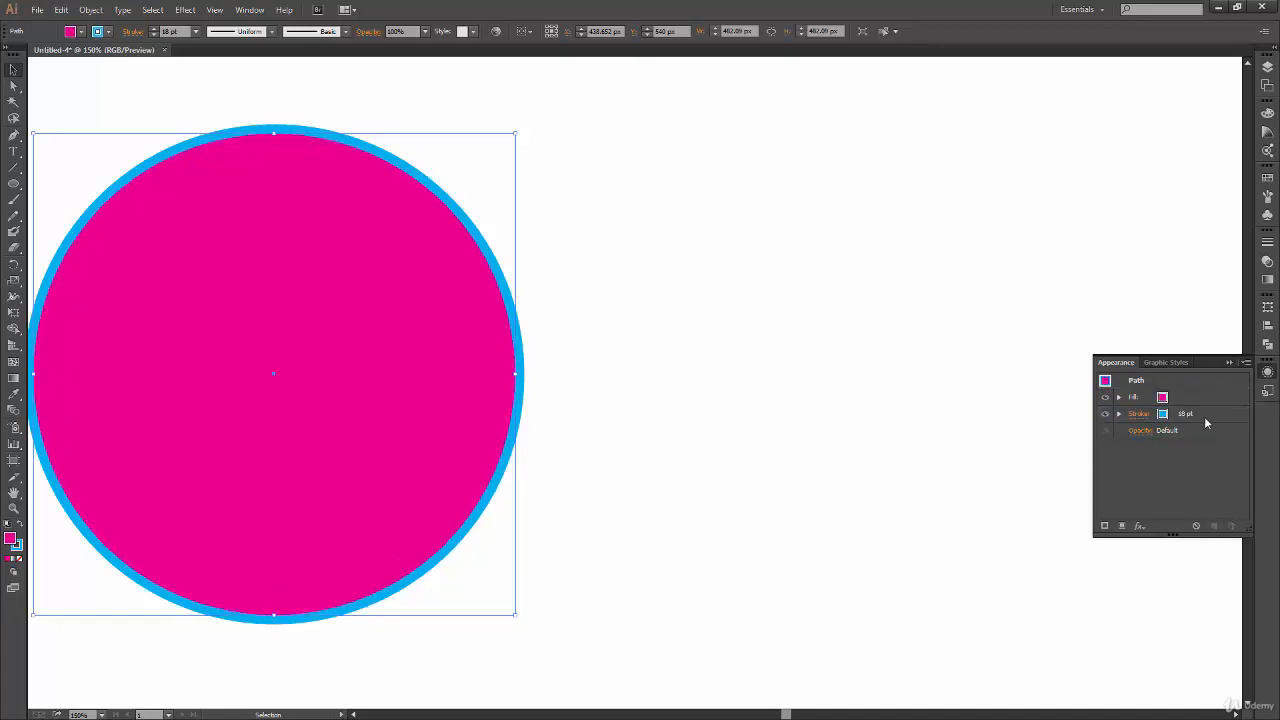
{"action": "mouse_move", "coordinate": [1230, 418]}
{"action": "left_mouse_down"}
{"action": "mouse_move", "coordinate": [1229, 393]}
{"action": "mouse_move", "coordinate": [1229, 414]}
{"action": "left_mouse_up"}
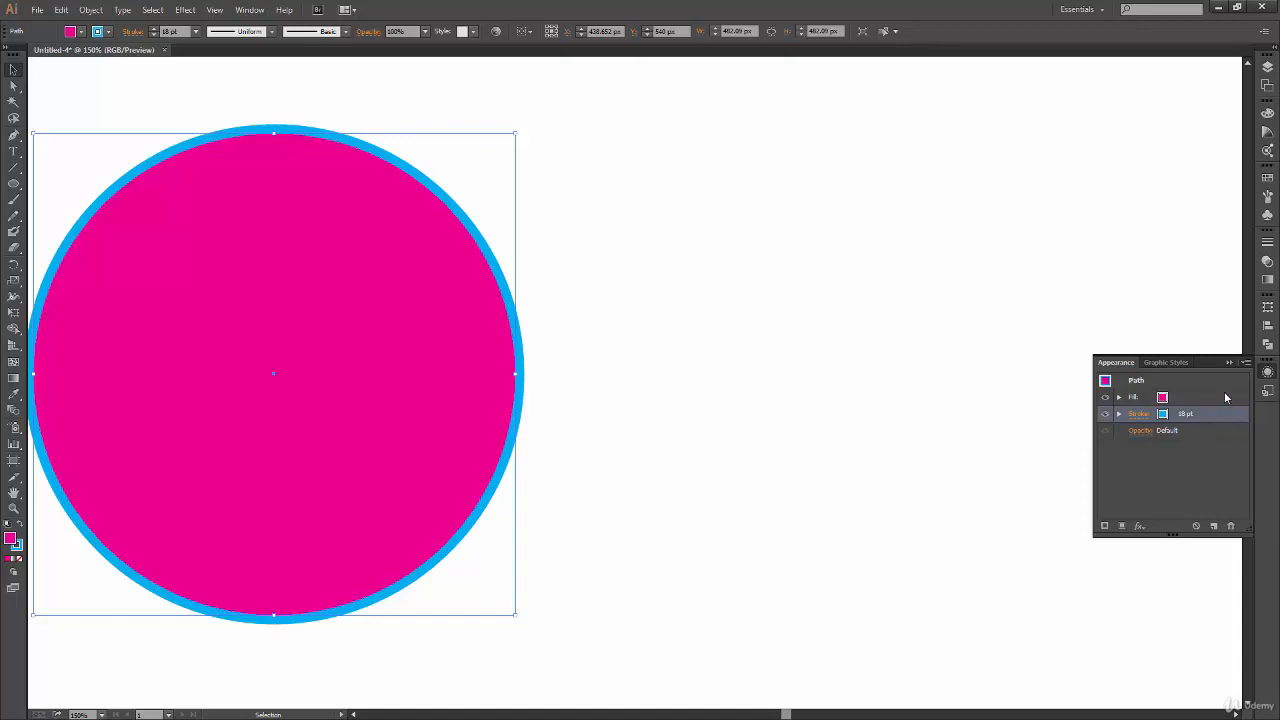
{"action": "left_click_drag", "start_coordinate": [1229, 417], "coordinate": [1229, 398]}
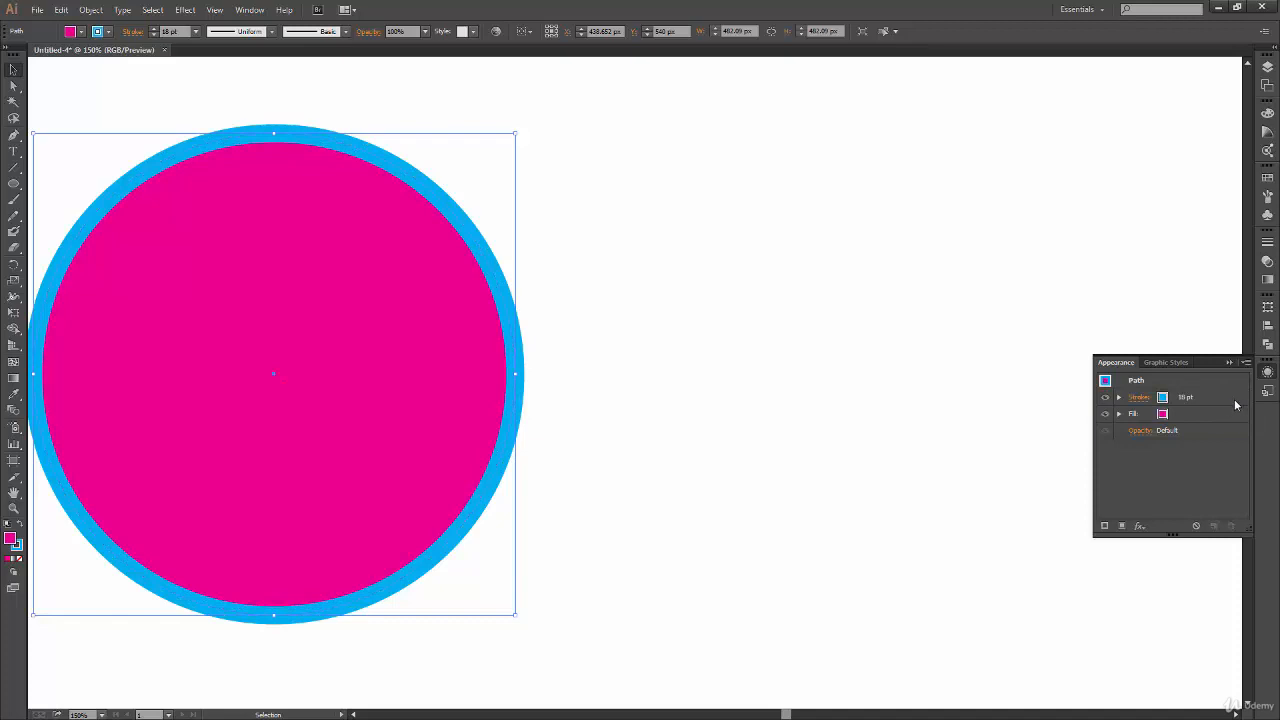
- Place the left circle's stroke beneath its fill again, try to reorder the Opacity attribute, and deselect the circle
{"action": "left_click", "coordinate": [1229, 398]}
{"action": "left_click_drag", "start_coordinate": [1227, 412], "coordinate": [1225, 422]}
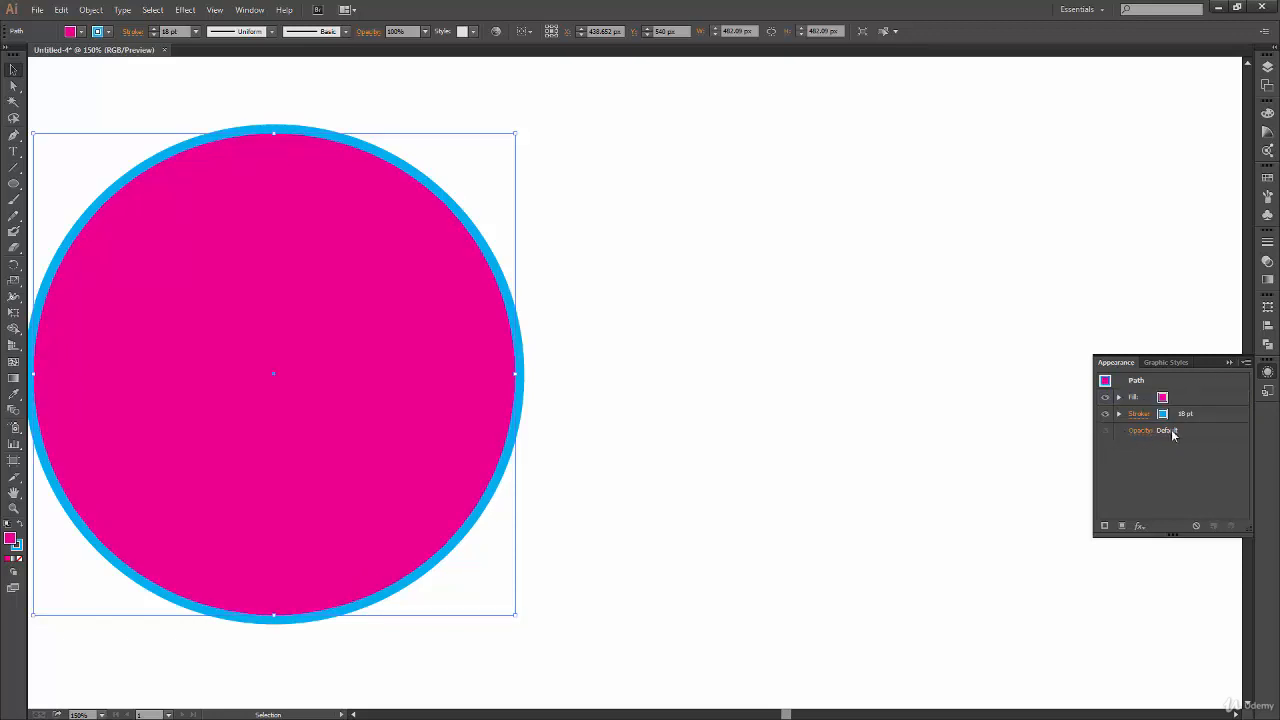
{"action": "mouse_move", "coordinate": [1226, 434]}
{"action": "left_mouse_down"}
{"action": "mouse_move", "coordinate": [1230, 386]}
{"action": "mouse_move", "coordinate": [1234, 432]}
{"action": "left_mouse_up"}
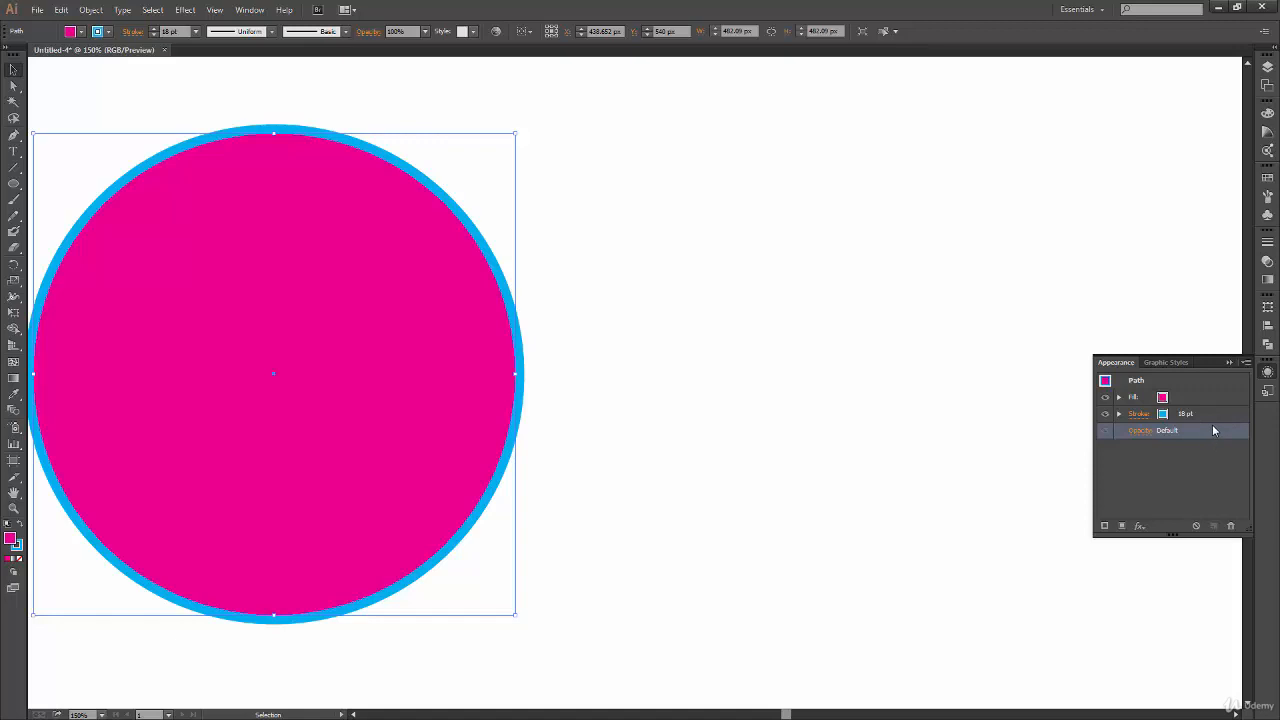
{"action": "left_click", "coordinate": [1216, 409]}
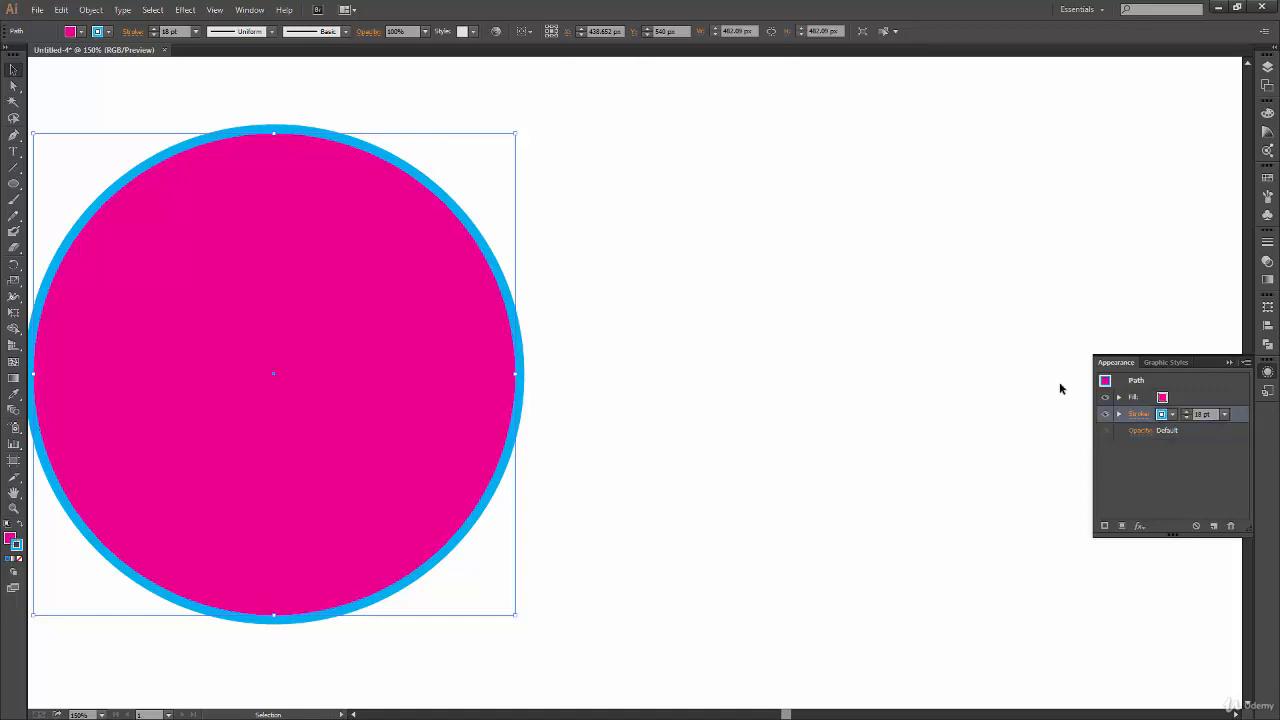
{"action": "left_click", "coordinate": [574, 306]}
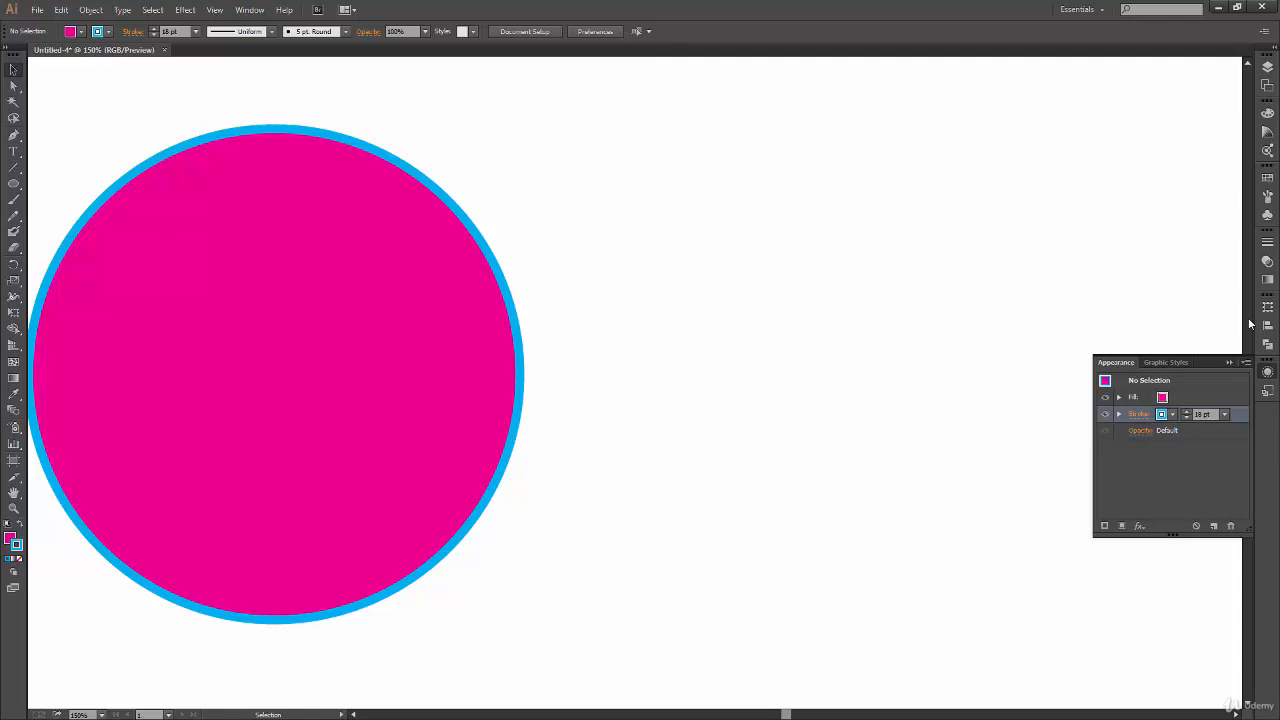
- Paint a stack of four open boxes freehand with the Paintbrush beside the circle
{"action": "left_click", "coordinate": [13, 200]}
{"action": "mouse_move", "coordinate": [686, 370]}
{"action": "left_mouse_down"}
{"action": "mouse_move", "coordinate": [922, 362]}
{"action": "mouse_move", "coordinate": [686, 423]}
{"action": "mouse_move", "coordinate": [847, 433]}
{"action": "left_mouse_up"}
{"action": "left_click_drag", "start_coordinate": [930, 364], "coordinate": [926, 429]}
{"action": "mouse_move", "coordinate": [686, 372]}
{"action": "left_mouse_down"}
{"action": "mouse_move", "coordinate": [694, 286]}
{"action": "mouse_move", "coordinate": [932, 300]}
{"action": "mouse_move", "coordinate": [930, 366]}
{"action": "left_mouse_up"}
{"action": "mouse_move", "coordinate": [686, 302]}
{"action": "left_mouse_down"}
{"action": "mouse_move", "coordinate": [674, 247]}
{"action": "mouse_move", "coordinate": [699, 232]}
{"action": "mouse_move", "coordinate": [920, 240]}
{"action": "left_mouse_up"}
{"action": "left_click_drag", "start_coordinate": [920, 240], "coordinate": [926, 292]}
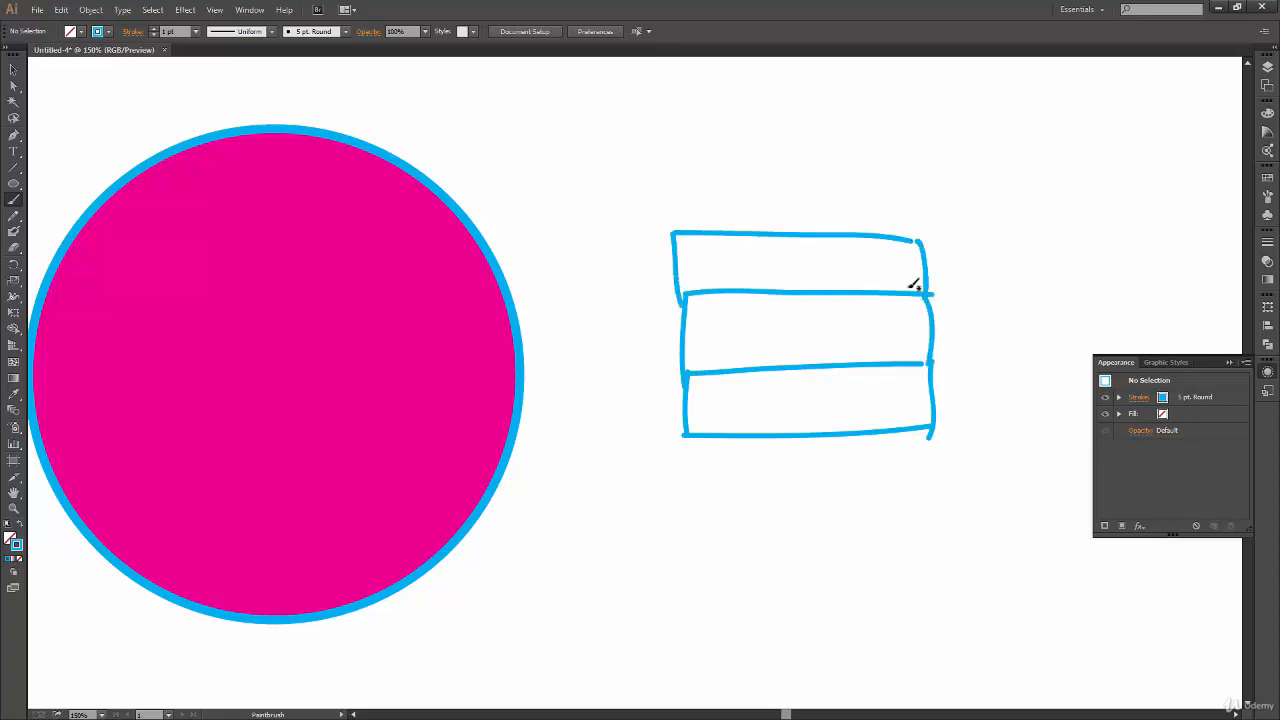
{"action": "mouse_move", "coordinate": [674, 232]}
{"action": "left_mouse_down"}
{"action": "mouse_move", "coordinate": [868, 167]}
{"action": "mouse_move", "coordinate": [923, 167]}
{"action": "mouse_move", "coordinate": [930, 242]}
{"action": "left_mouse_up"}
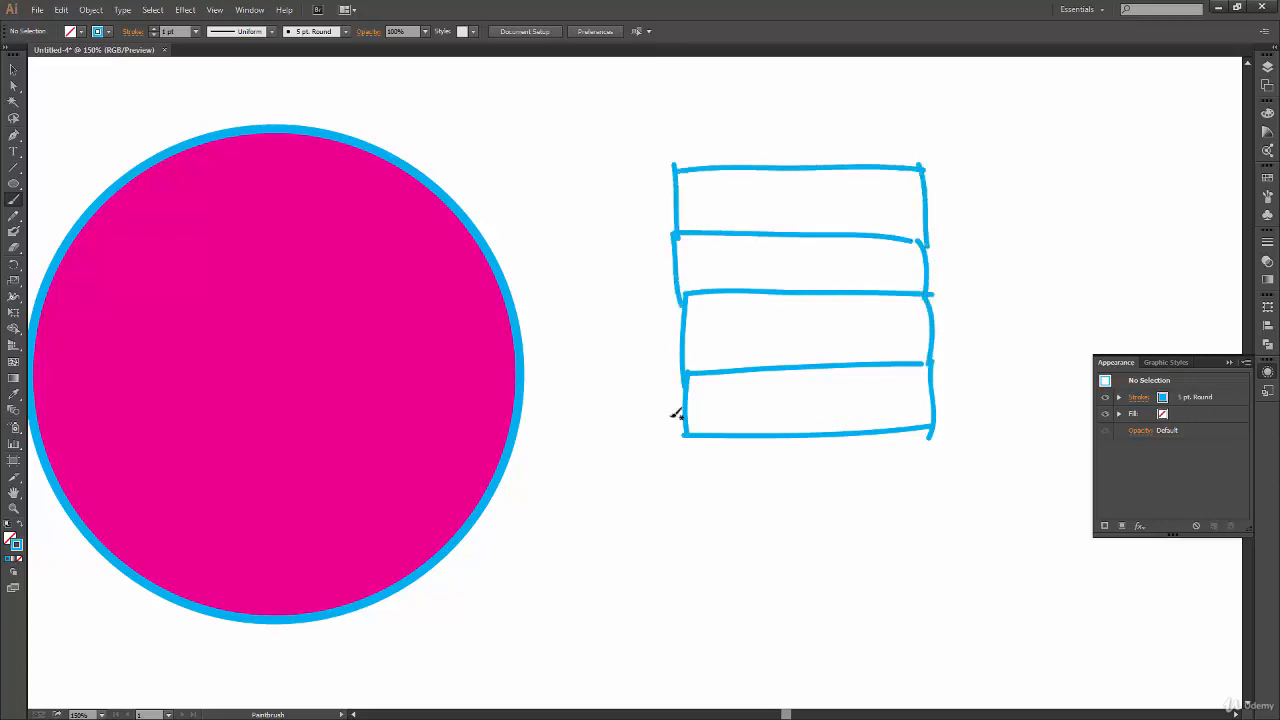
- Handwrite the labels "stroke", "fill", "effect" and "stroke" in the four boxes, from the lowest to the highest
{"action": "left_click_drag", "start_coordinate": [738, 398], "coordinate": [826, 404]}
{"action": "mouse_move", "coordinate": [776, 316]}
{"action": "left_mouse_down"}
{"action": "mouse_move", "coordinate": [789, 326]}
{"action": "mouse_move", "coordinate": [806, 311]}
{"action": "mouse_move", "coordinate": [820, 338]}
{"action": "left_mouse_up"}
{"action": "mouse_move", "coordinate": [750, 260]}
{"action": "left_mouse_down"}
{"action": "mouse_move", "coordinate": [737, 251]}
{"action": "mouse_move", "coordinate": [843, 248]}
{"action": "left_mouse_up"}
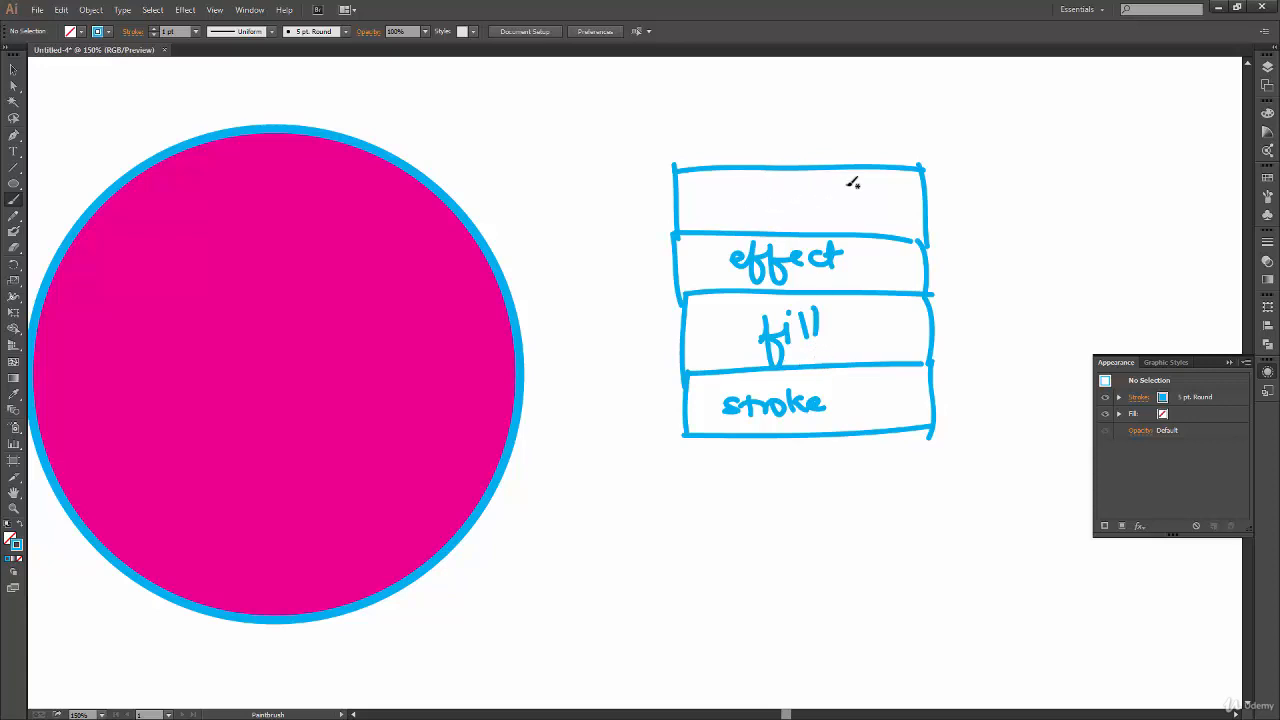
{"action": "mouse_move", "coordinate": [744, 193]}
{"action": "left_mouse_down"}
{"action": "mouse_move", "coordinate": [826, 204]}
{"action": "mouse_move", "coordinate": [838, 186]}
{"action": "mouse_move", "coordinate": [883, 197]}
{"action": "left_mouse_up"}
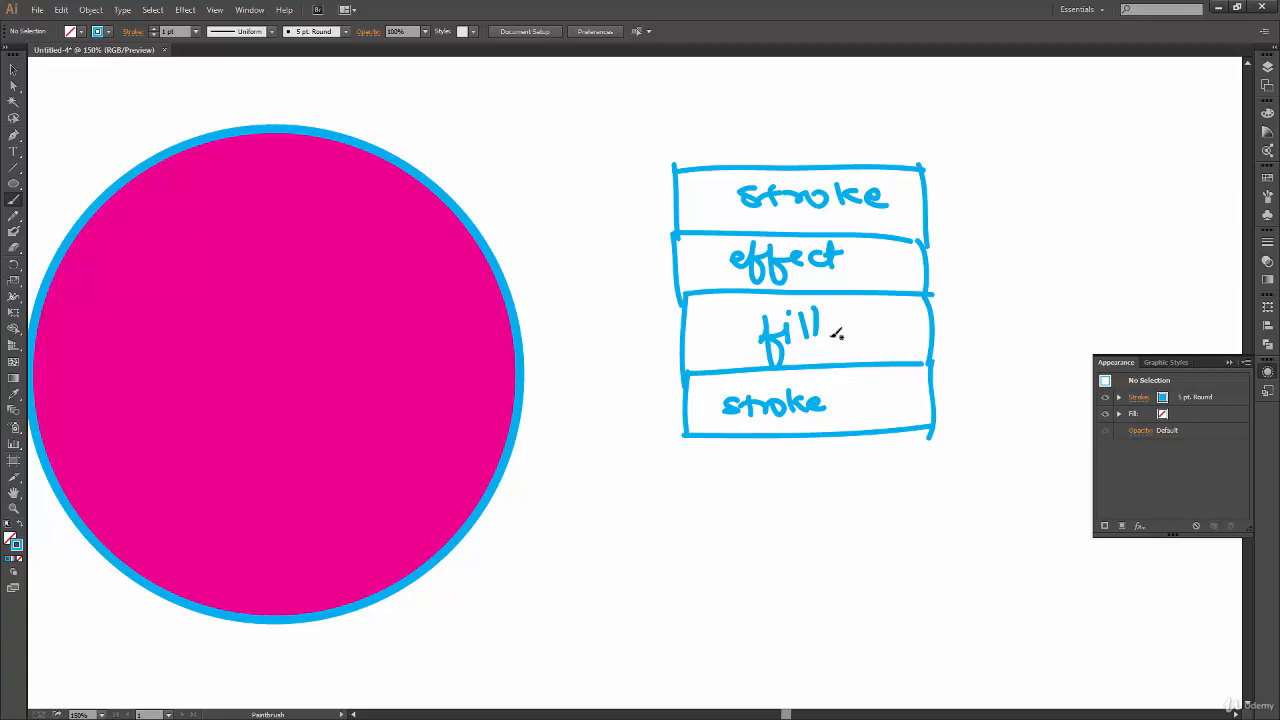
- Paint an arrow pointing at each of the four labelled boxes, and a long upward arrow along the stack's other side
{"action": "mouse_move", "coordinate": [589, 404]}
{"action": "left_mouse_down"}
{"action": "mouse_move", "coordinate": [678, 408]}
{"action": "mouse_move", "coordinate": [658, 426]}
{"action": "left_mouse_up"}
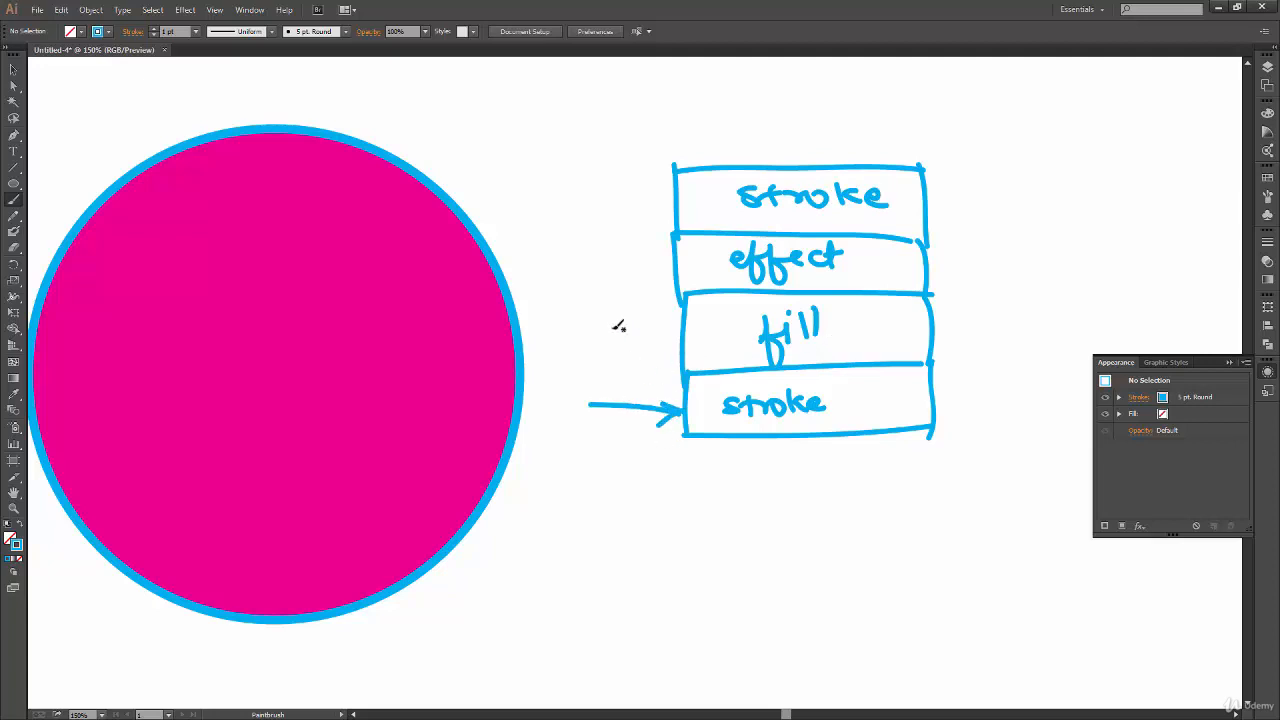
{"action": "left_click_drag", "start_coordinate": [586, 339], "coordinate": [673, 340]}
{"action": "left_click_drag", "start_coordinate": [657, 330], "coordinate": [650, 358]}
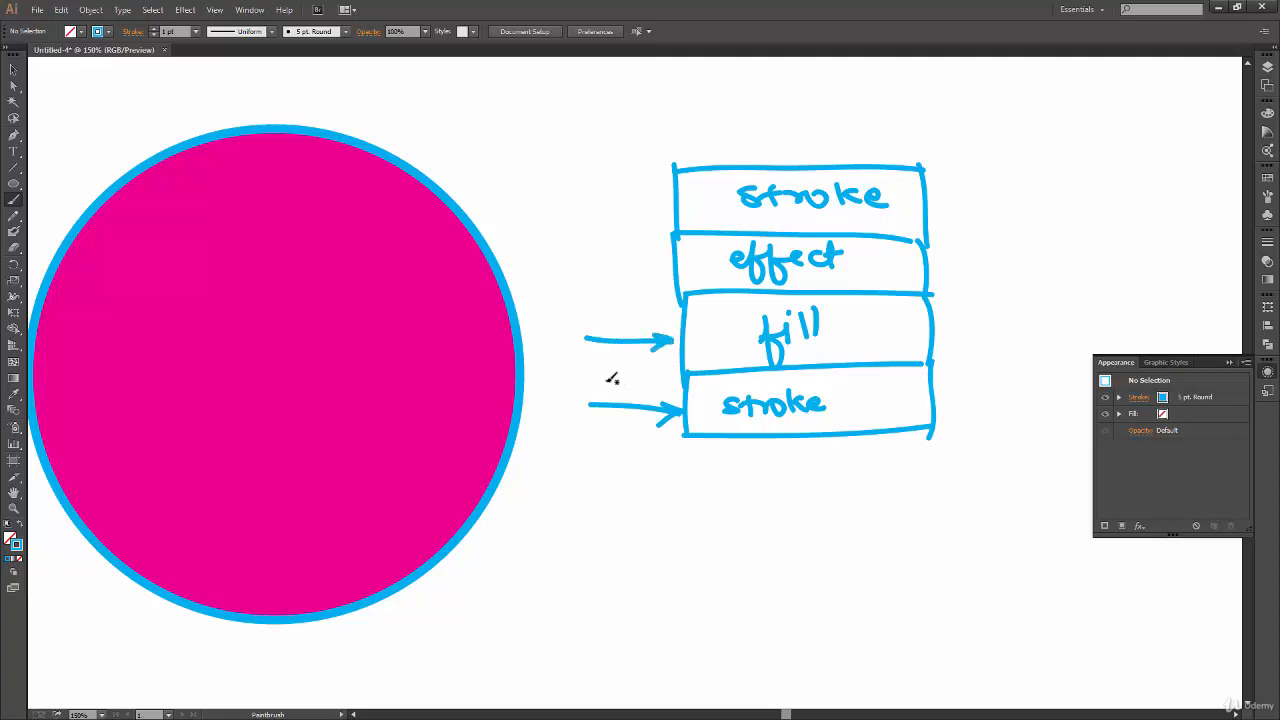
{"action": "mouse_move", "coordinate": [588, 264]}
{"action": "left_mouse_down"}
{"action": "mouse_move", "coordinate": [673, 262]}
{"action": "mouse_move", "coordinate": [657, 271]}
{"action": "left_mouse_up"}
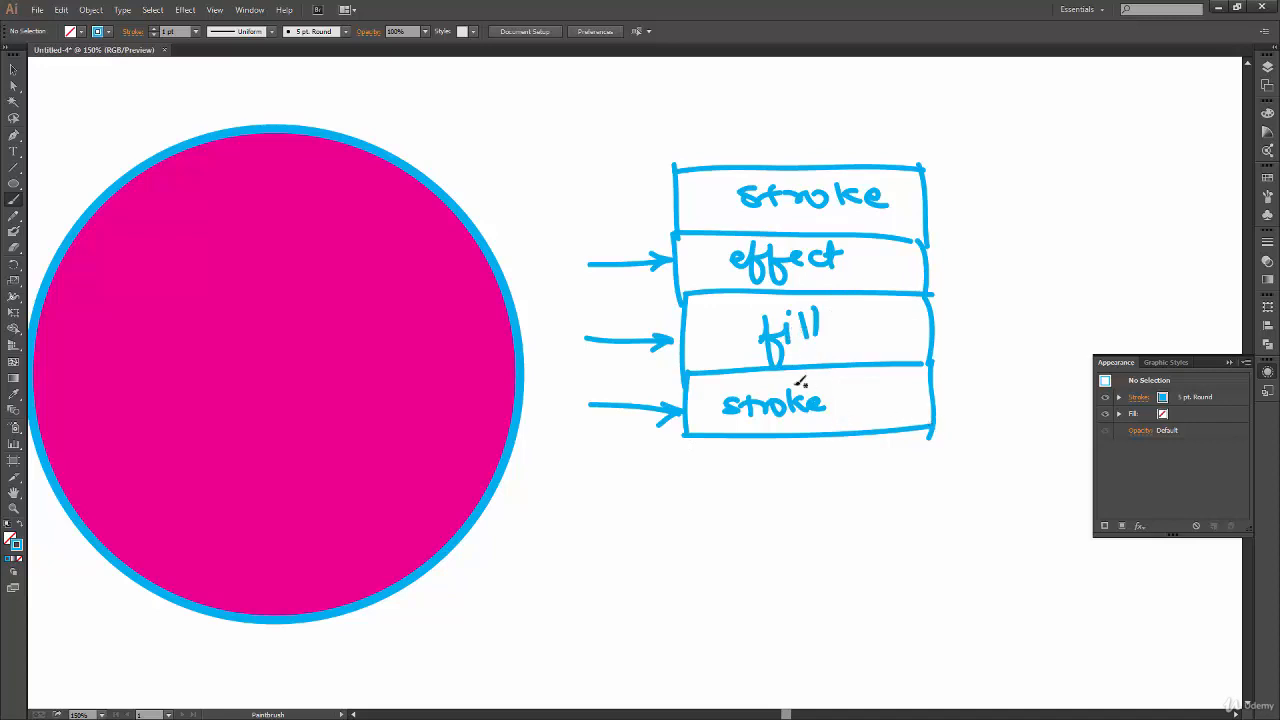
{"action": "left_click_drag", "start_coordinate": [586, 195], "coordinate": [672, 196]}
{"action": "mouse_move", "coordinate": [655, 184]}
{"action": "left_mouse_down"}
{"action": "mouse_move", "coordinate": [673, 195]}
{"action": "mouse_move", "coordinate": [656, 209]}
{"action": "left_mouse_up"}
{"action": "left_click_drag", "start_coordinate": [986, 415], "coordinate": [990, 168]}
{"action": "left_click_drag", "start_coordinate": [990, 168], "coordinate": [1011, 192]}
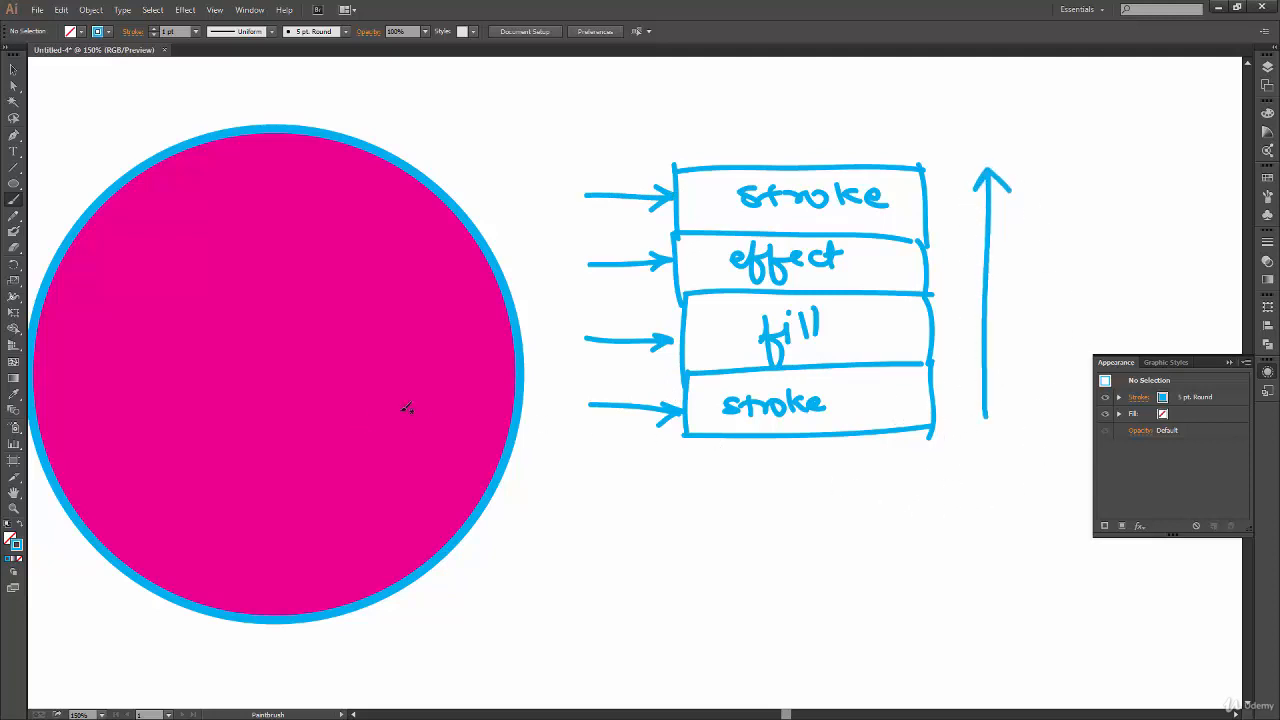
- Select the circle, move its stroke attribute above the fill, and select the Fill attribute
{"action": "left_click", "coordinate": [13, 68]}
{"action": "left_click", "coordinate": [216, 547]}
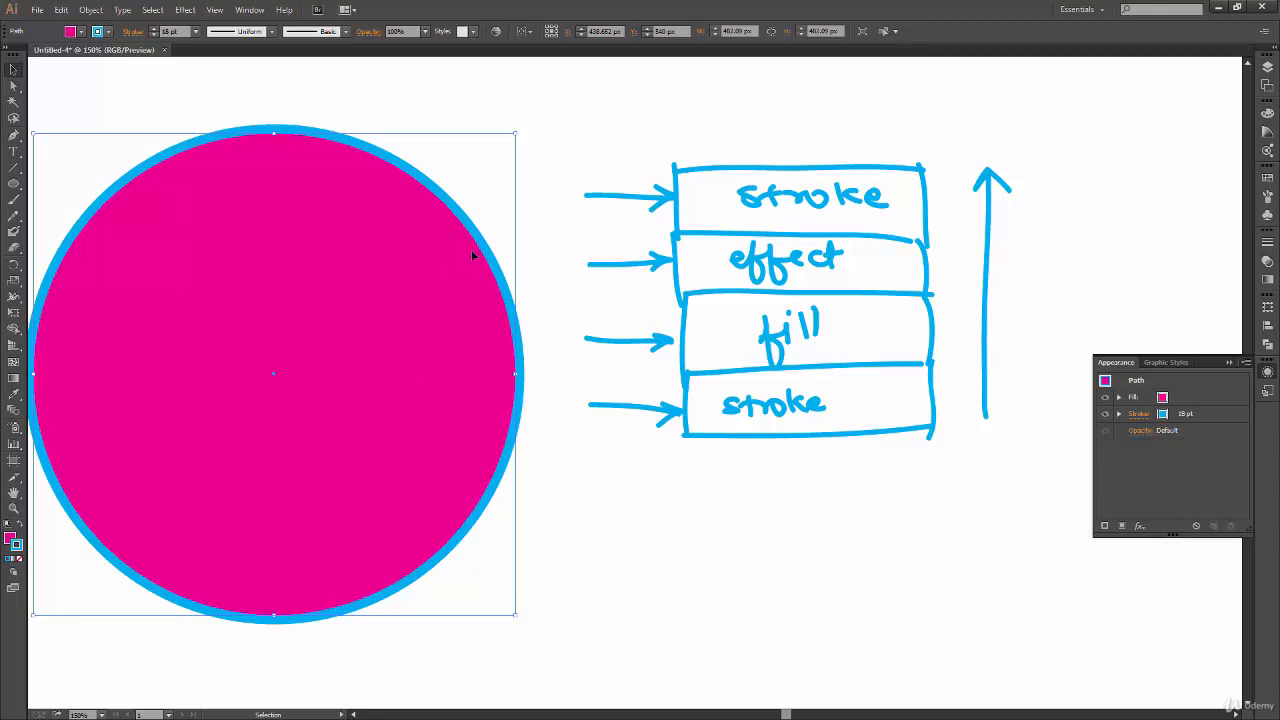
{"action": "left_click_drag", "start_coordinate": [1212, 425], "coordinate": [1222, 398]}
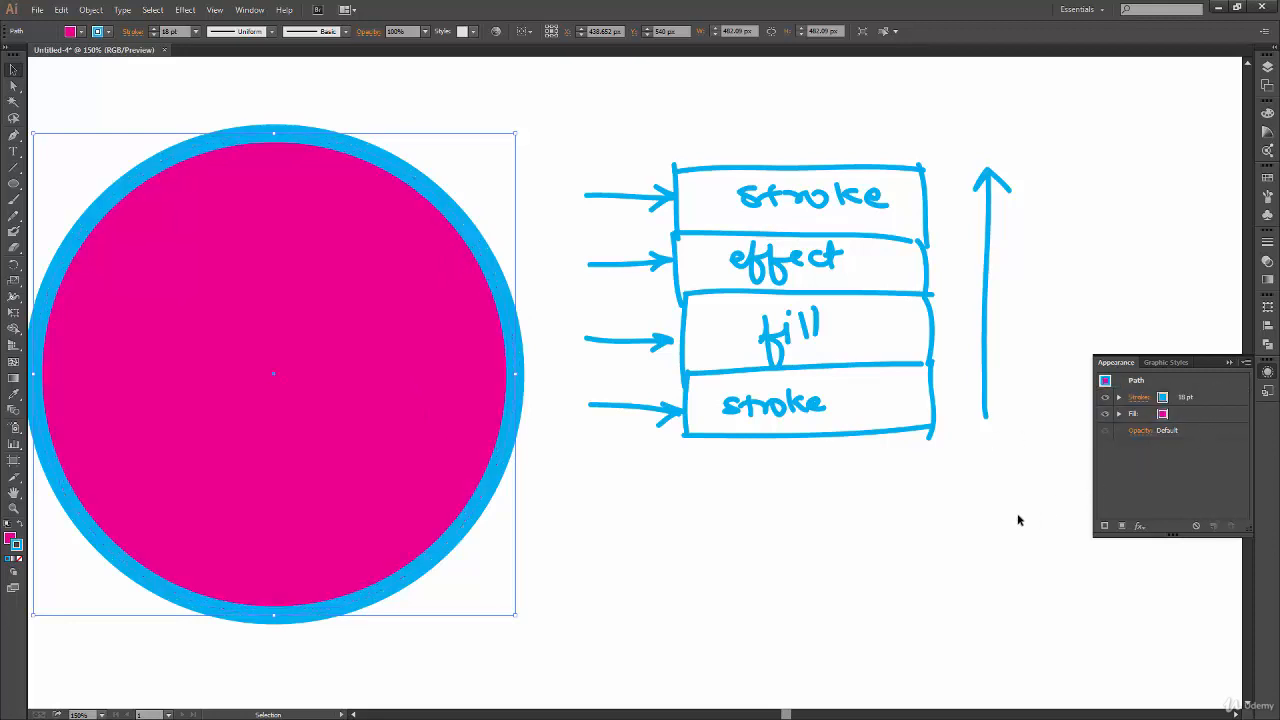
{"action": "left_click", "coordinate": [1222, 414]}
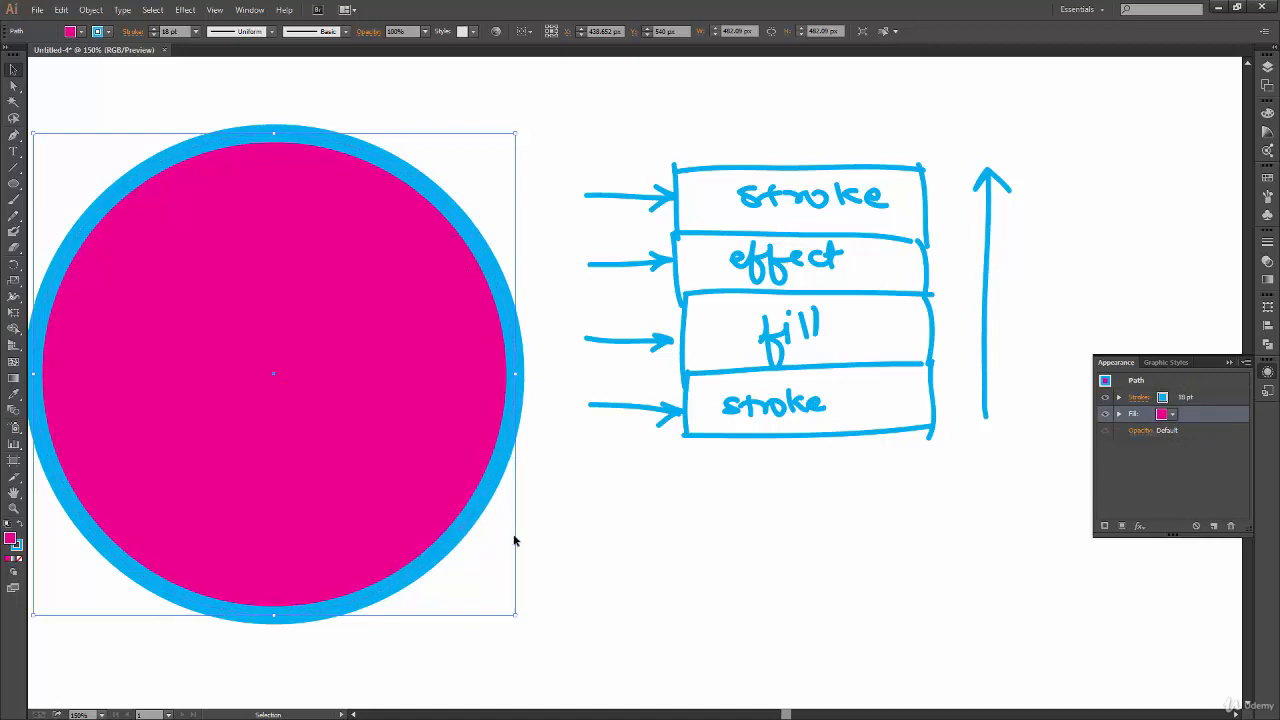
- Deselect the circle and delete everything beside it, including the whole hand-painted diagram
{"action": "left_click", "coordinate": [491, 565]}
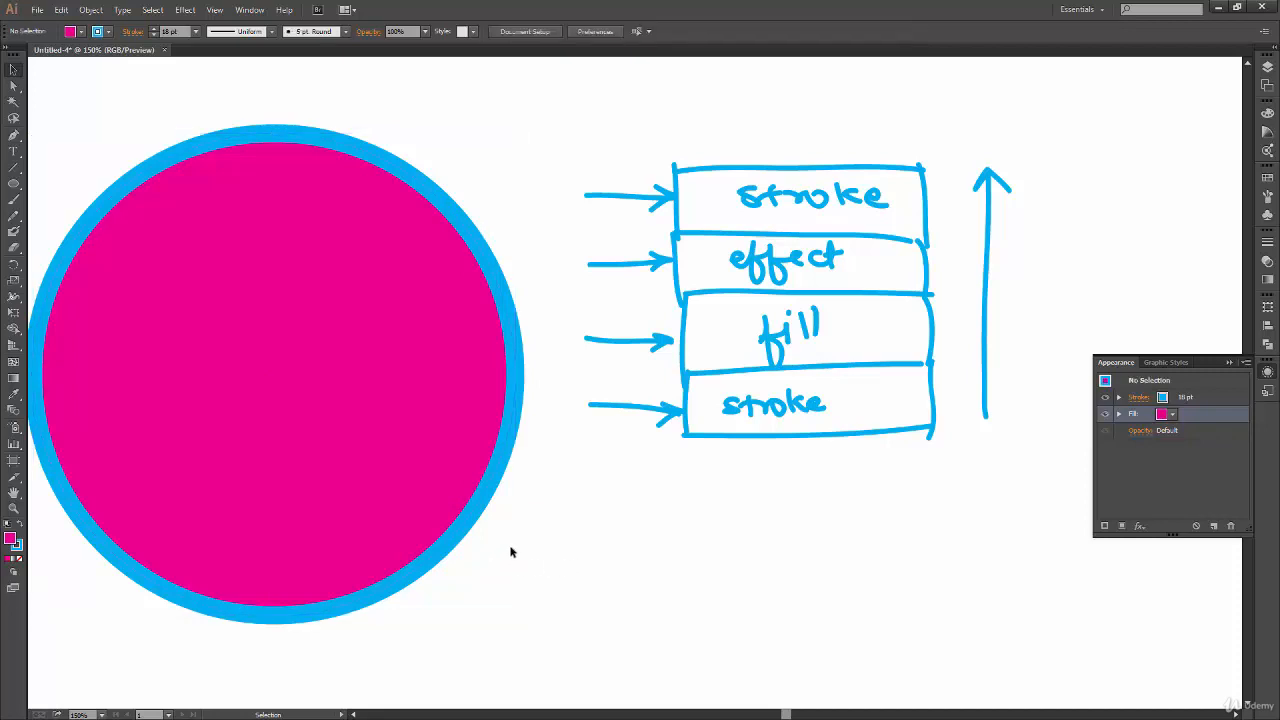
{"action": "left_click_drag", "start_coordinate": [1120, 111], "coordinate": [580, 571]}
{"action": "key", "text": "Delete"}
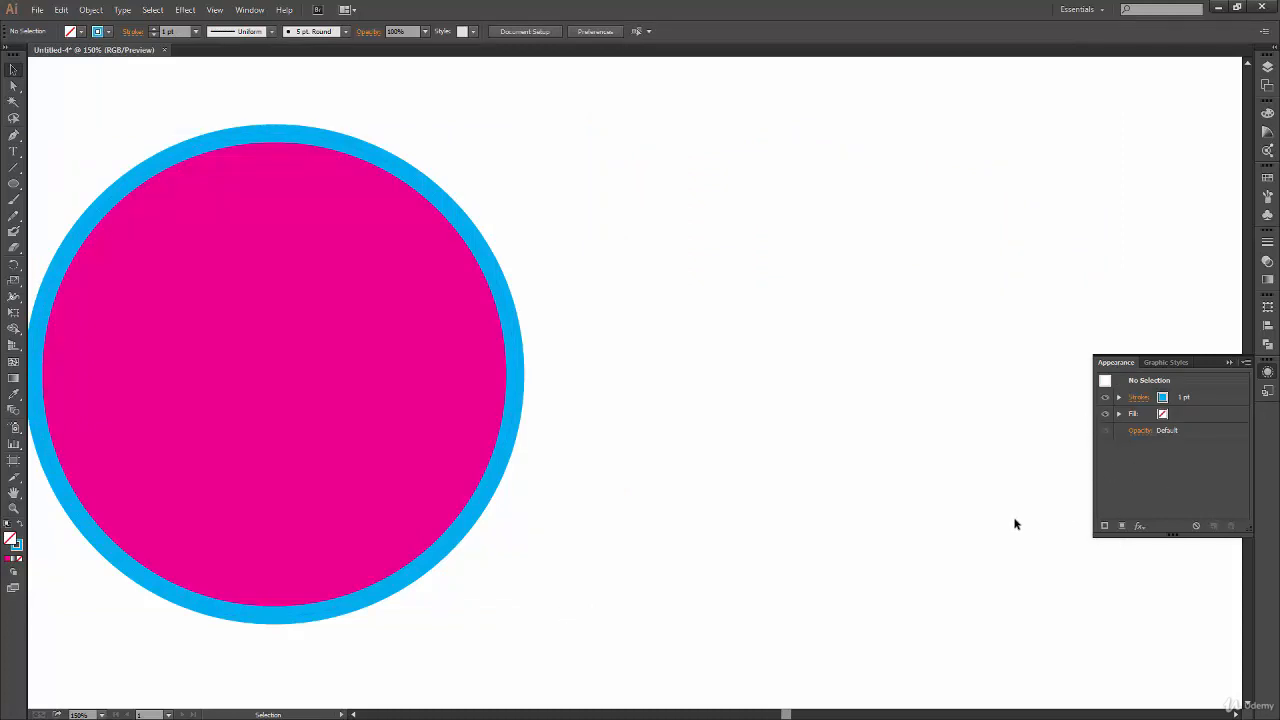
{"action": "left_click", "coordinate": [1249, 362]}
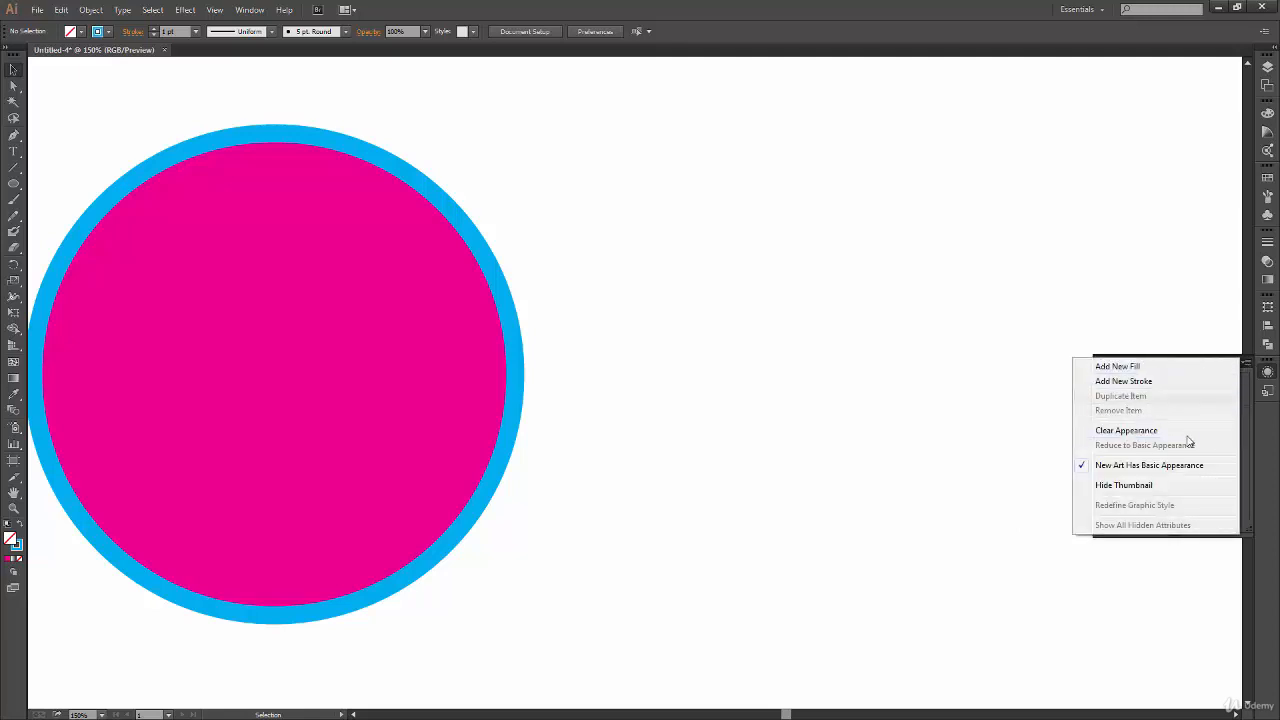
{"action": "left_click", "coordinate": [1247, 364]}
{"action": "left_click", "coordinate": [1248, 363]}
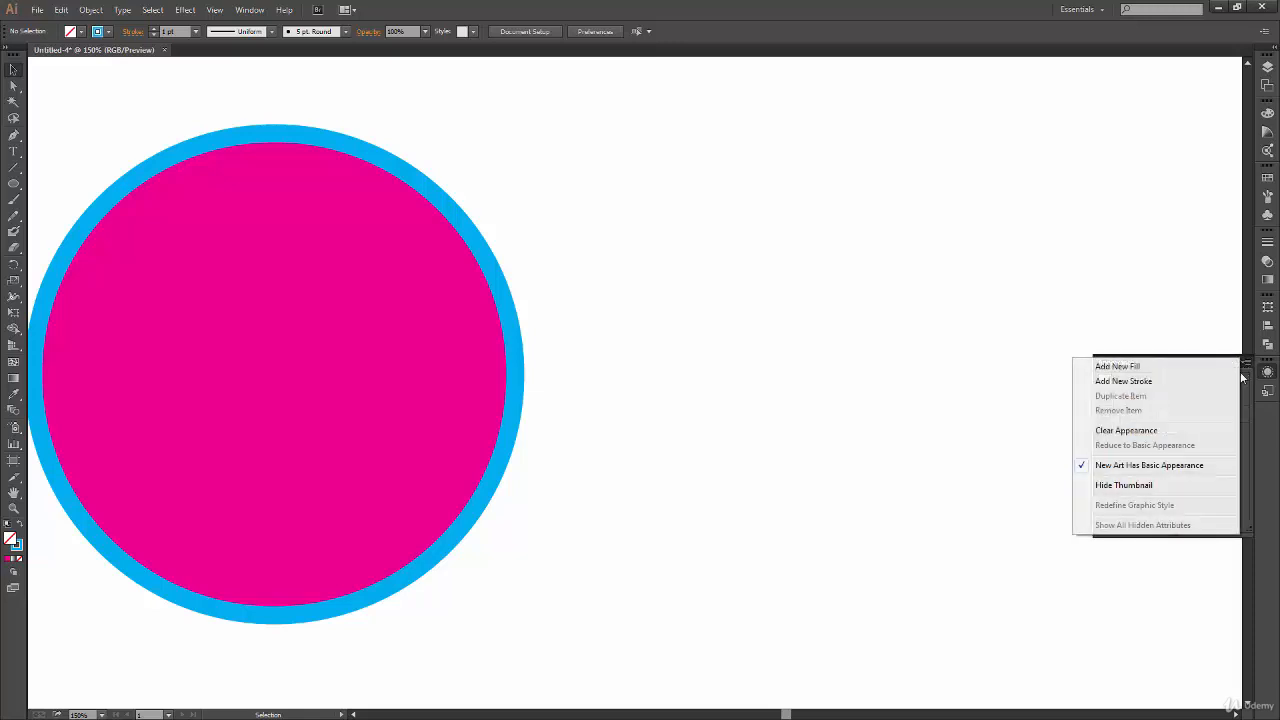
{"action": "left_click", "coordinate": [1249, 366]}
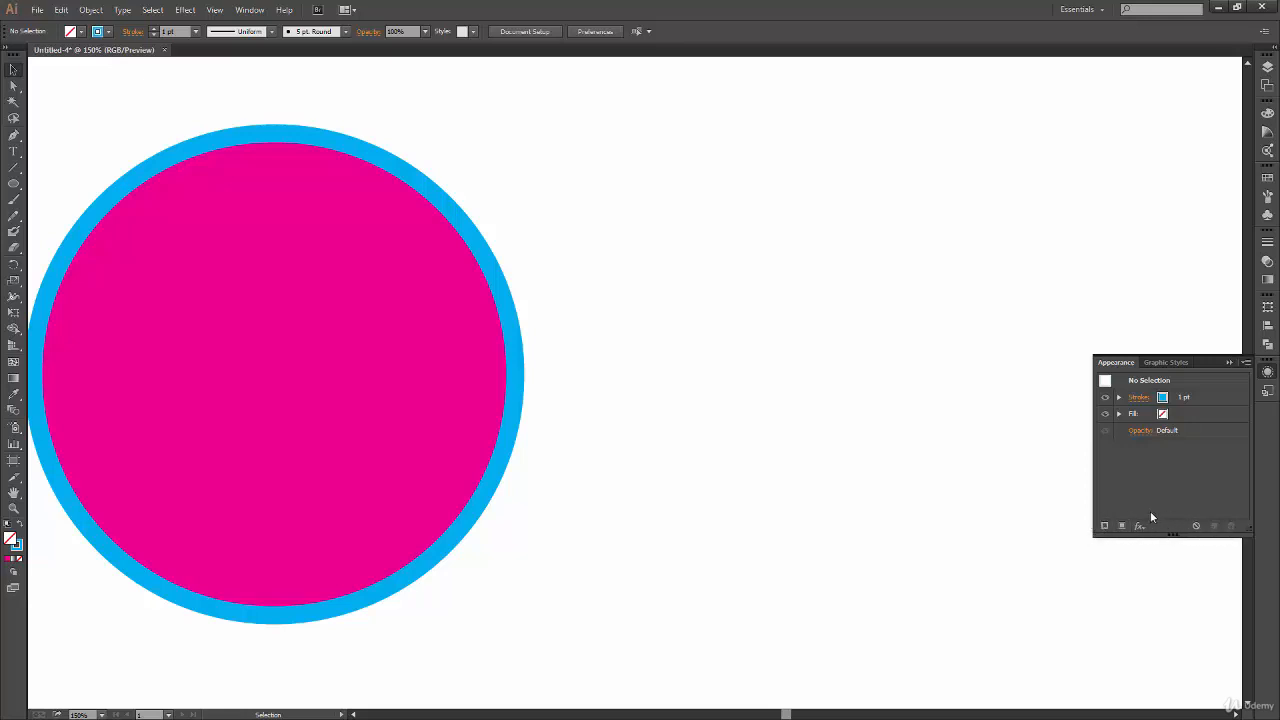
- Select the circle and change its fill colour to a golden yellow with the Color Picker
{"action": "left_click", "coordinate": [493, 462]}
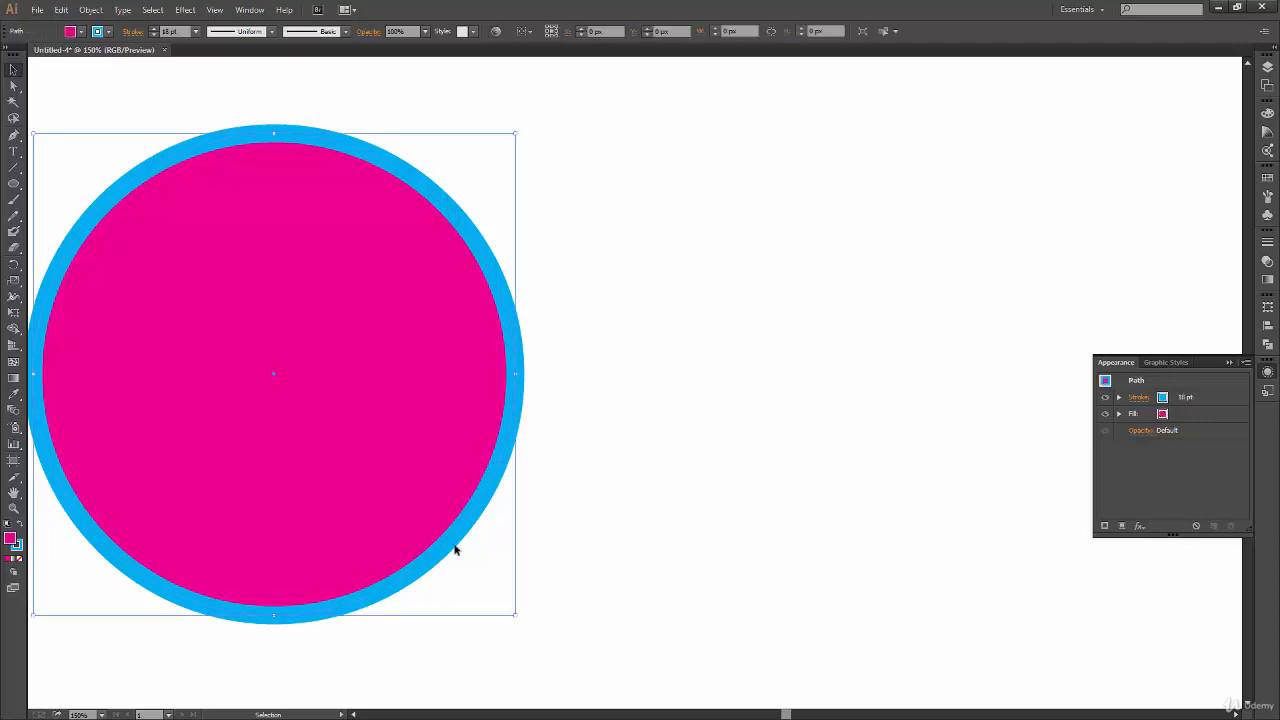
{"action": "left_click_drag", "start_coordinate": [503, 506], "coordinate": [566, 497]}
{"action": "double_click", "coordinate": [10, 539]}
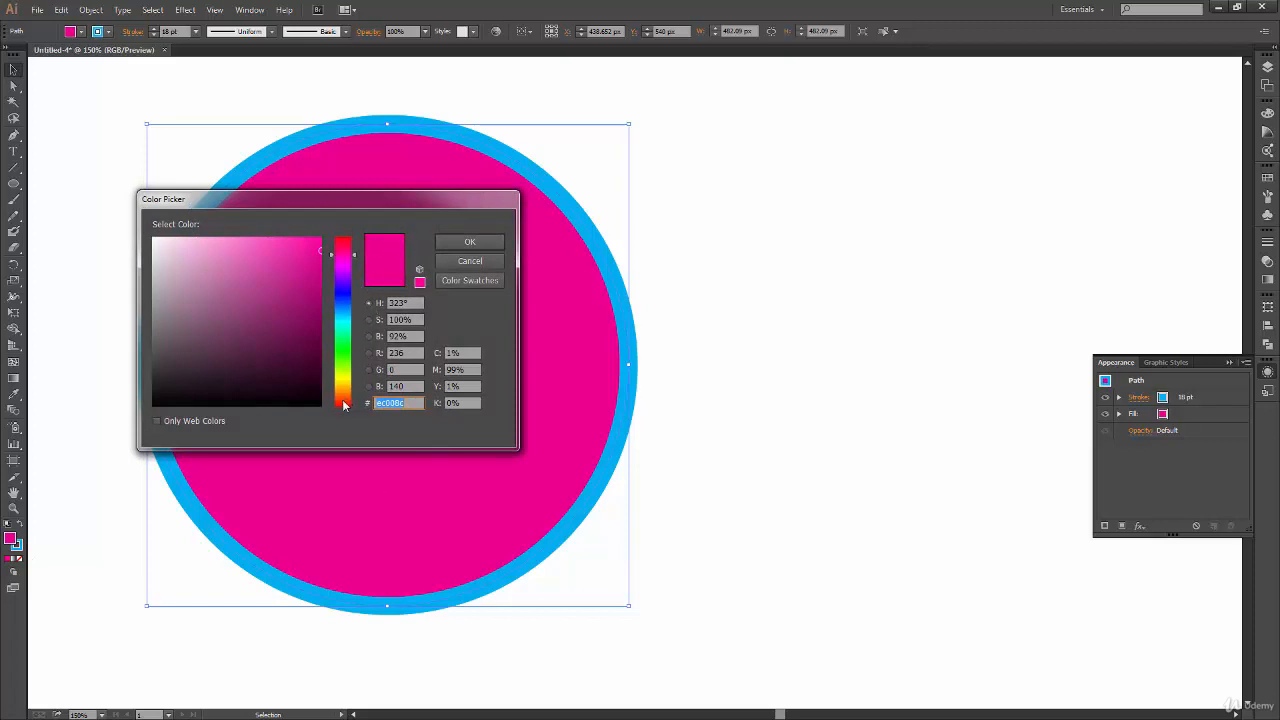
{"action": "left_click_drag", "start_coordinate": [344, 405], "coordinate": [344, 384]}
{"action": "left_click", "coordinate": [469, 242]}
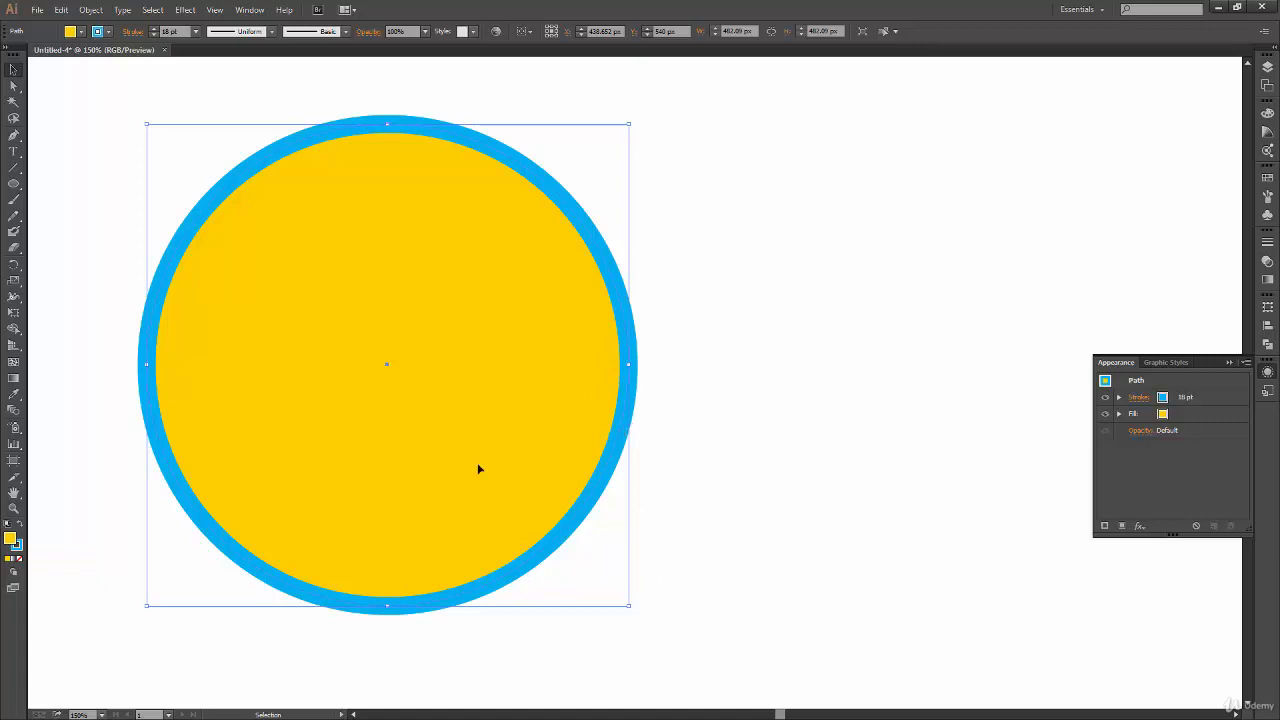
- Change the circle's fill to orange ffa300 with the Color Picker
{"action": "double_click", "coordinate": [15, 541]}
{"action": "left_click_drag", "start_coordinate": [344, 385], "coordinate": [344, 391]}
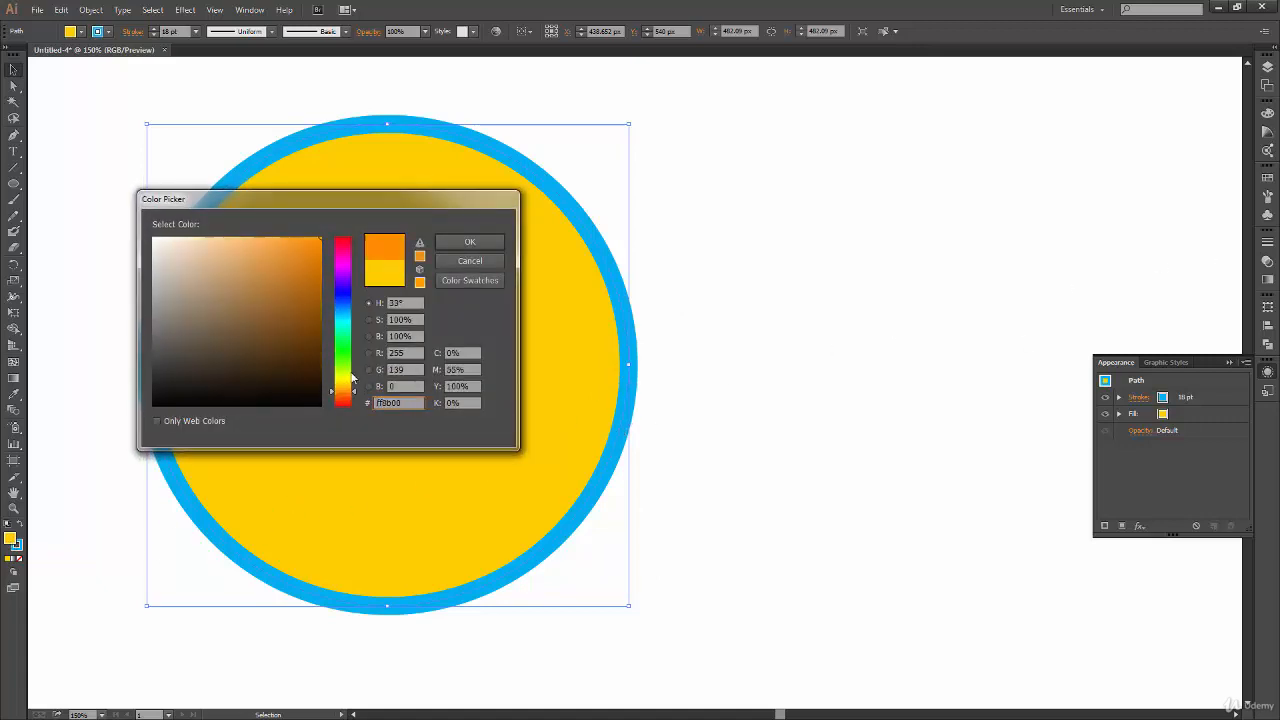
{"action": "left_click", "coordinate": [470, 242]}
{"action": "double_click", "coordinate": [10, 539]}
{"action": "left_click", "coordinate": [347, 390]}
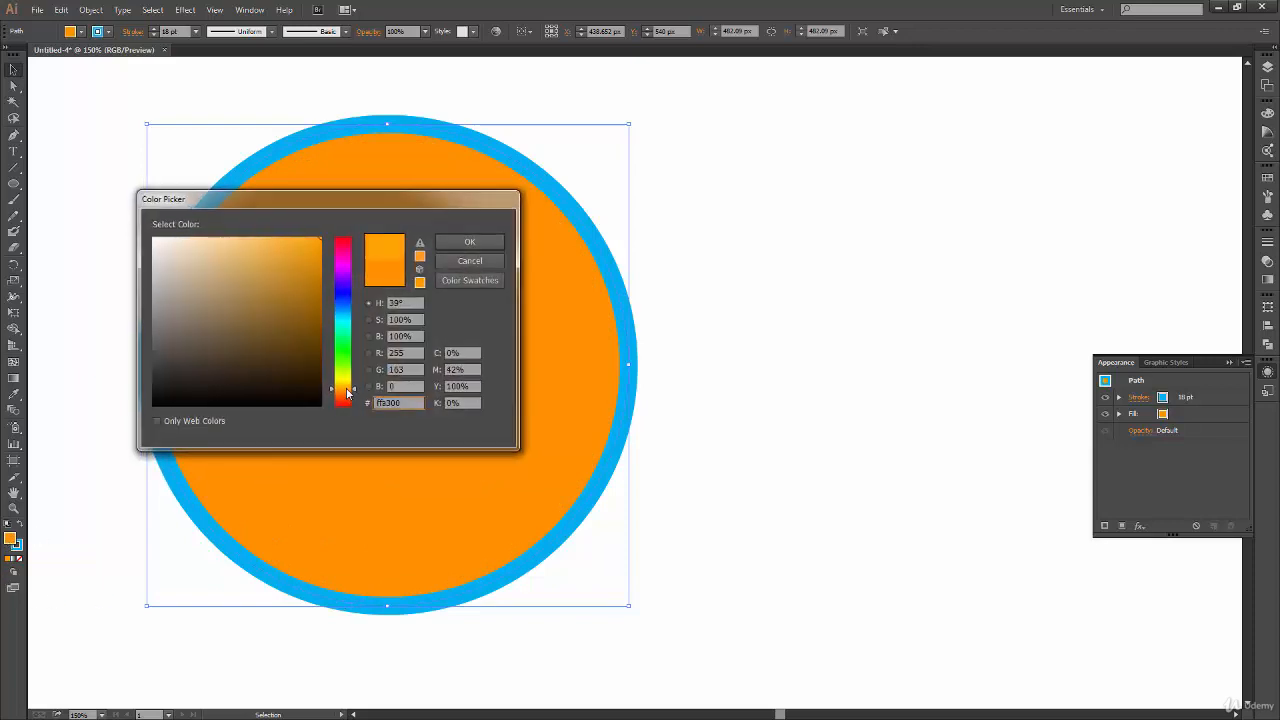
{"action": "left_click", "coordinate": [470, 242]}
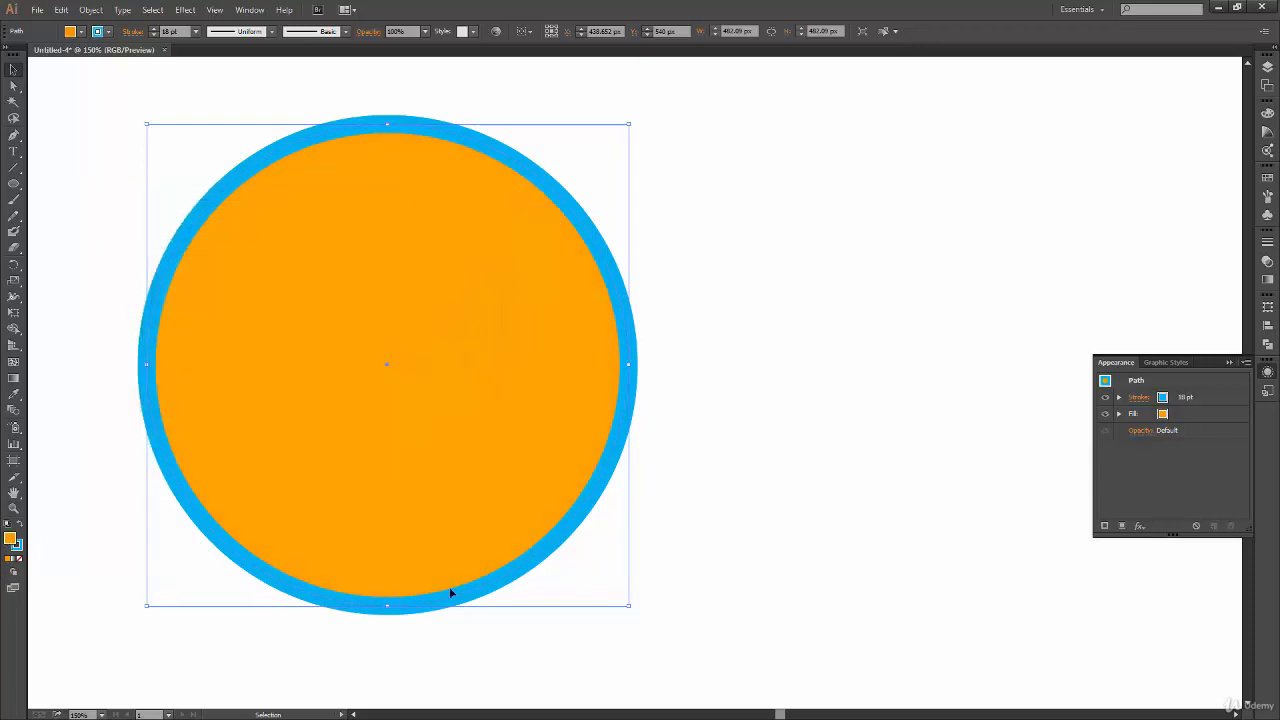
- Align the circle's light blue stroke to the inside of its path and reopen its appearance attributes
{"action": "left_click", "coordinate": [1267, 243]}
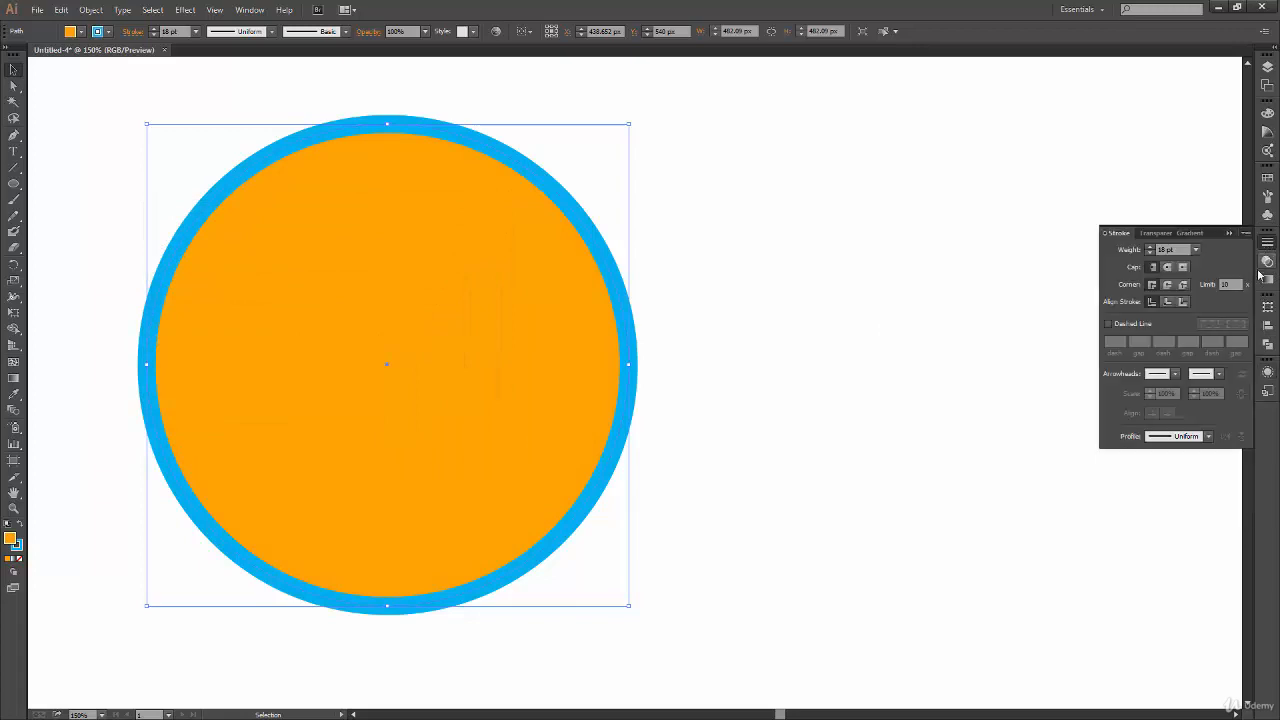
{"action": "left_click", "coordinate": [1167, 301]}
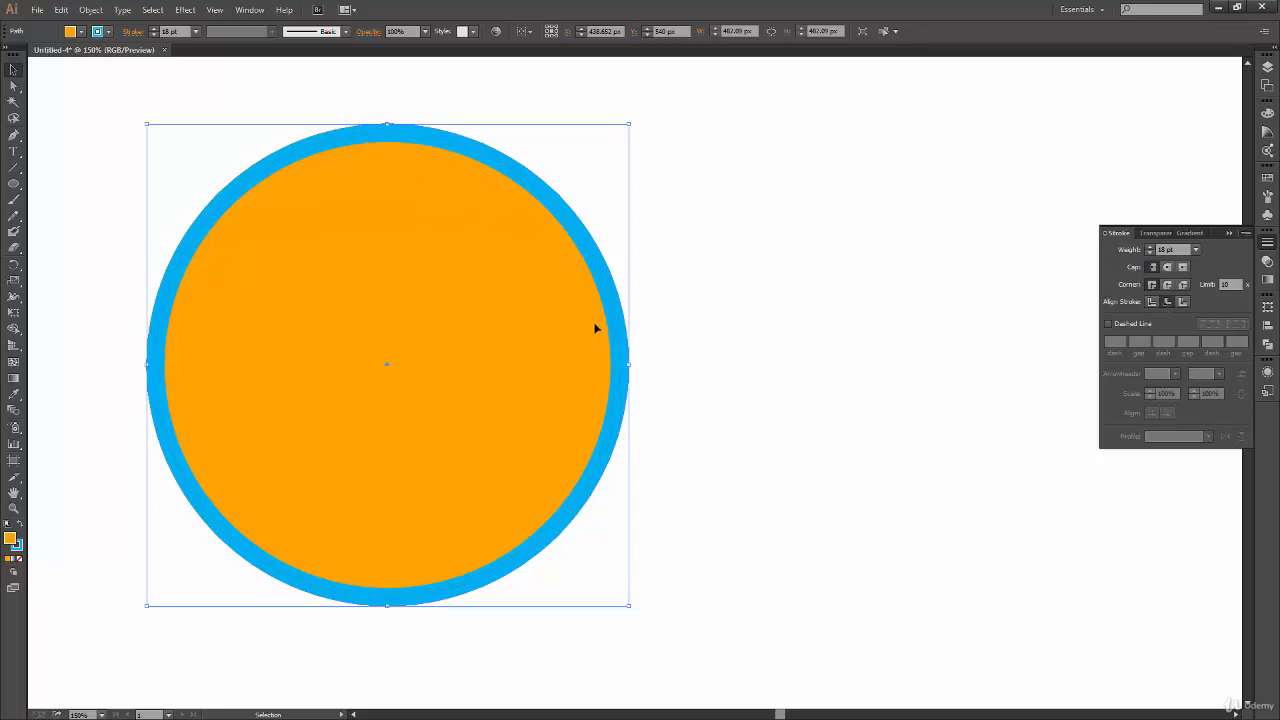
{"action": "left_click", "coordinate": [1267, 371]}
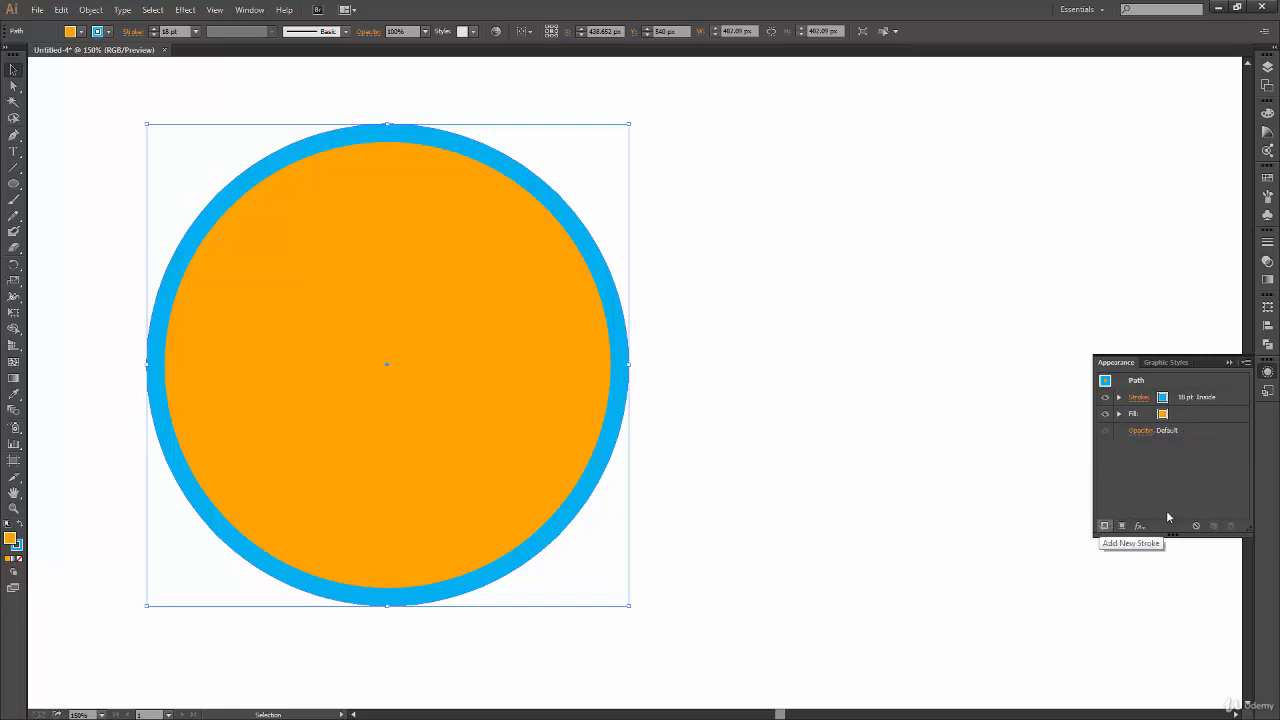
- Add a second stroke to the circle and colour it a darker medium blue from the swatches
{"action": "left_click", "coordinate": [1105, 527]}
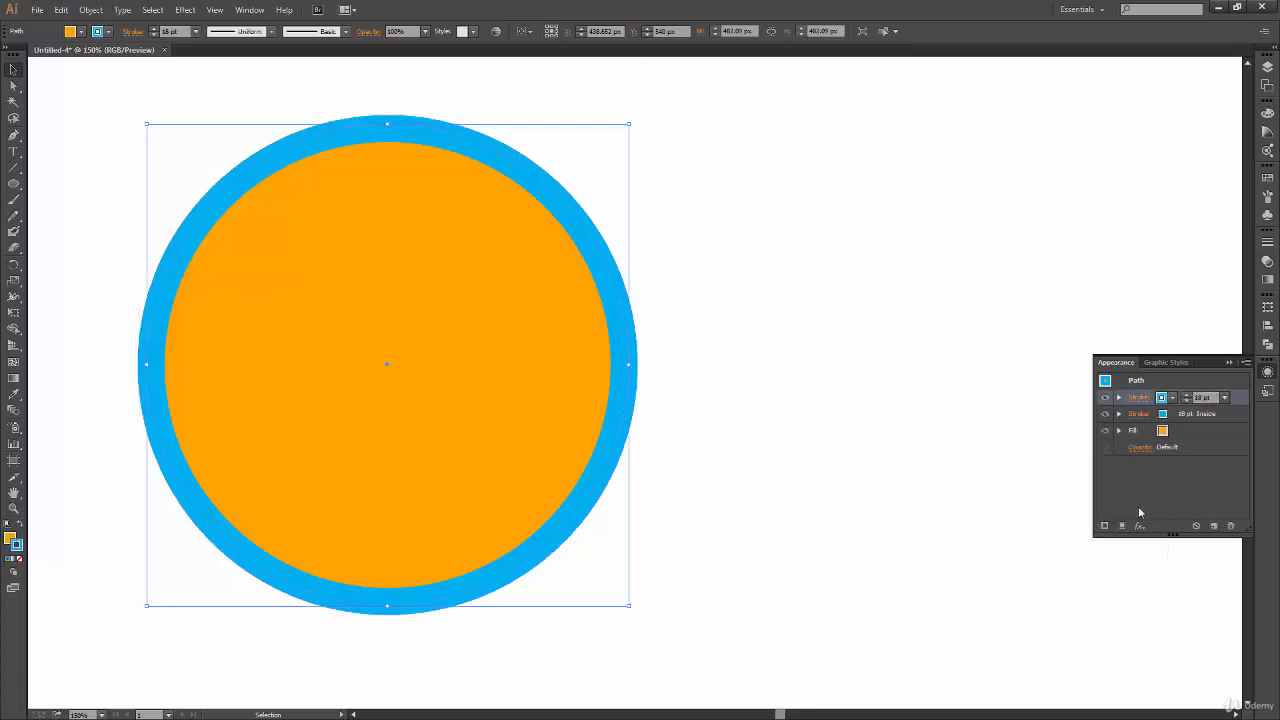
{"action": "left_click", "coordinate": [1226, 398]}
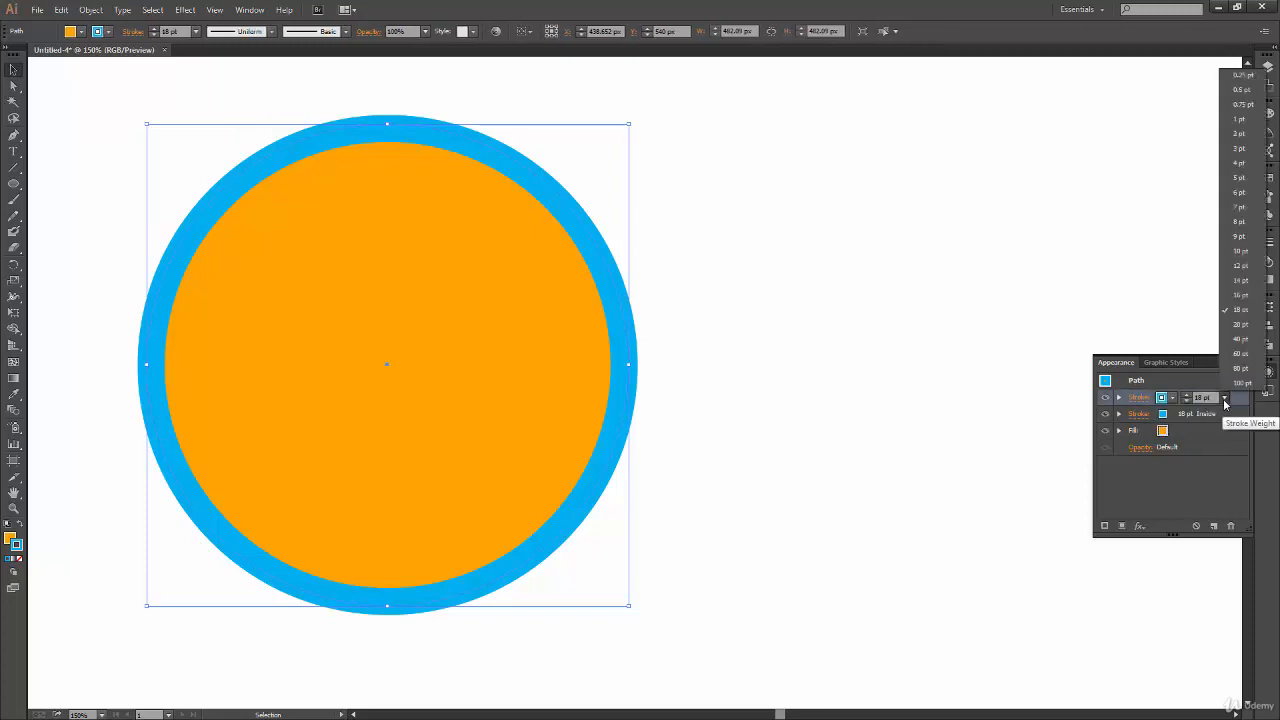
{"action": "left_click", "coordinate": [1224, 398]}
{"action": "left_click", "coordinate": [1172, 398]}
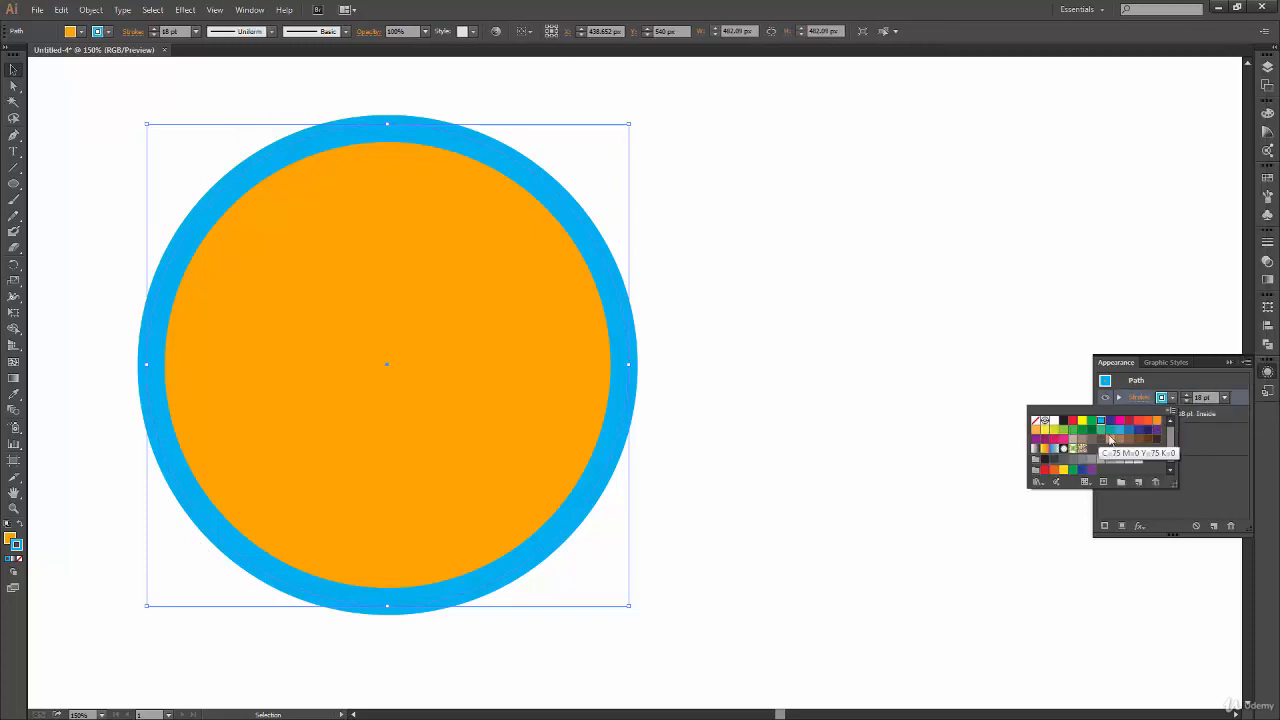
{"action": "left_click", "coordinate": [1102, 430]}
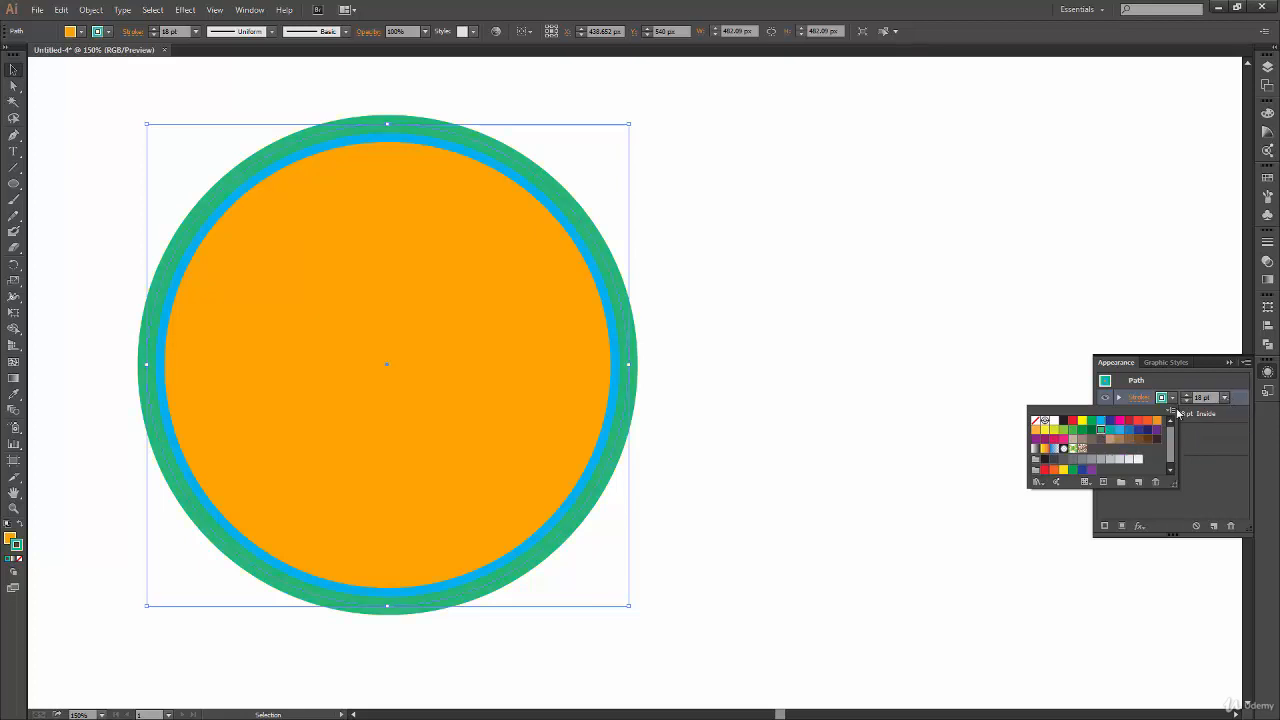
{"action": "left_click", "coordinate": [1119, 429]}
{"action": "left_click", "coordinate": [1233, 410]}
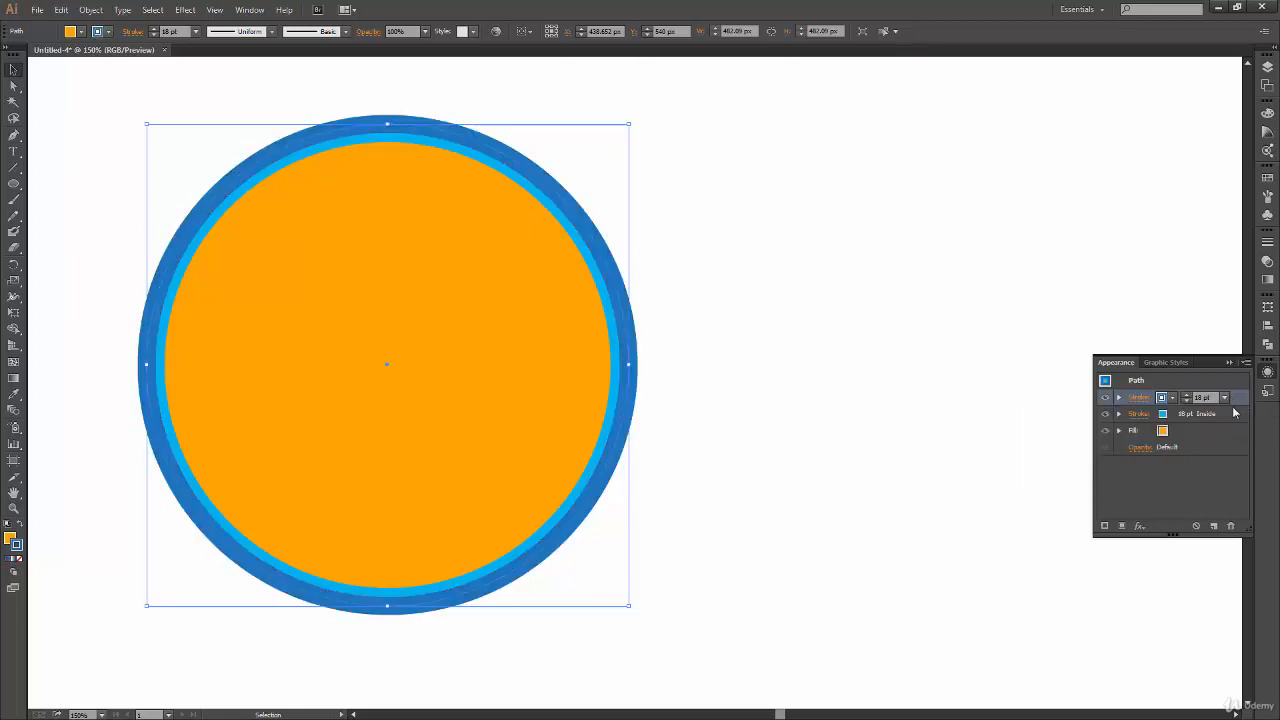
- Set the new darker blue stroke's weight to 14 pt and align it to the outside of the path
{"action": "left_click", "coordinate": [1224, 398]}
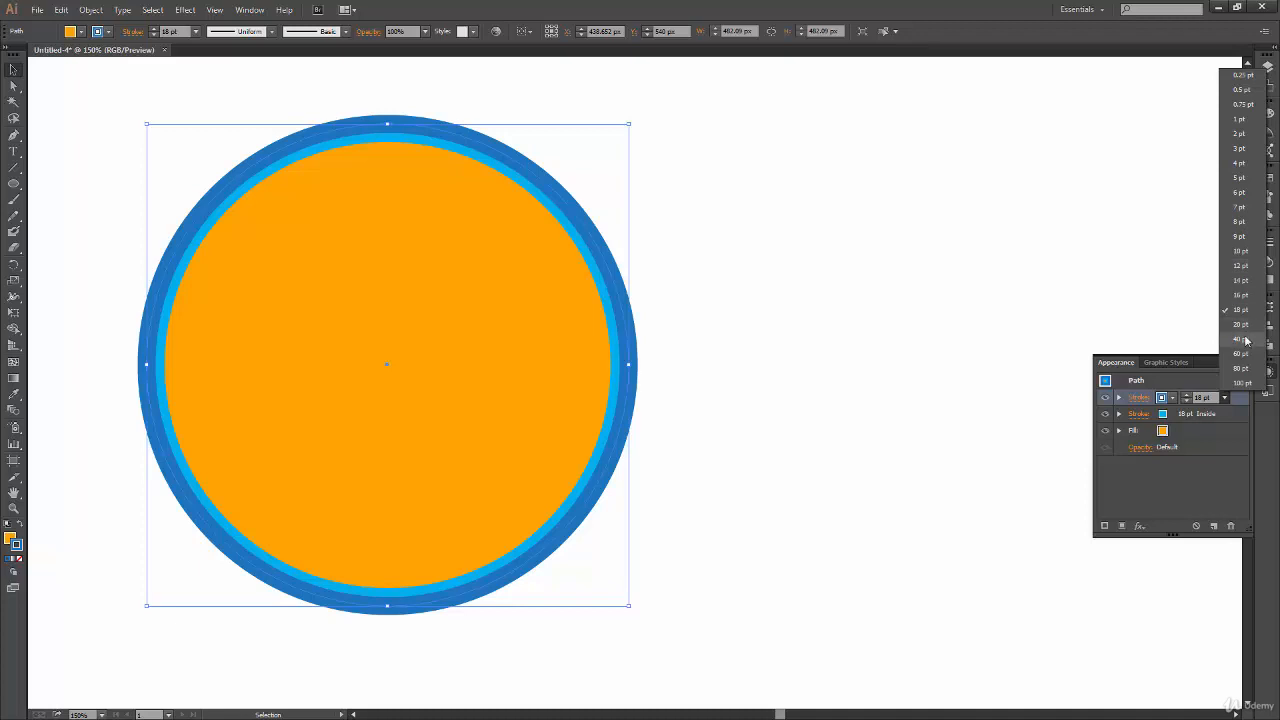
{"action": "left_click", "coordinate": [1240, 324]}
{"action": "left_click", "coordinate": [1225, 398]}
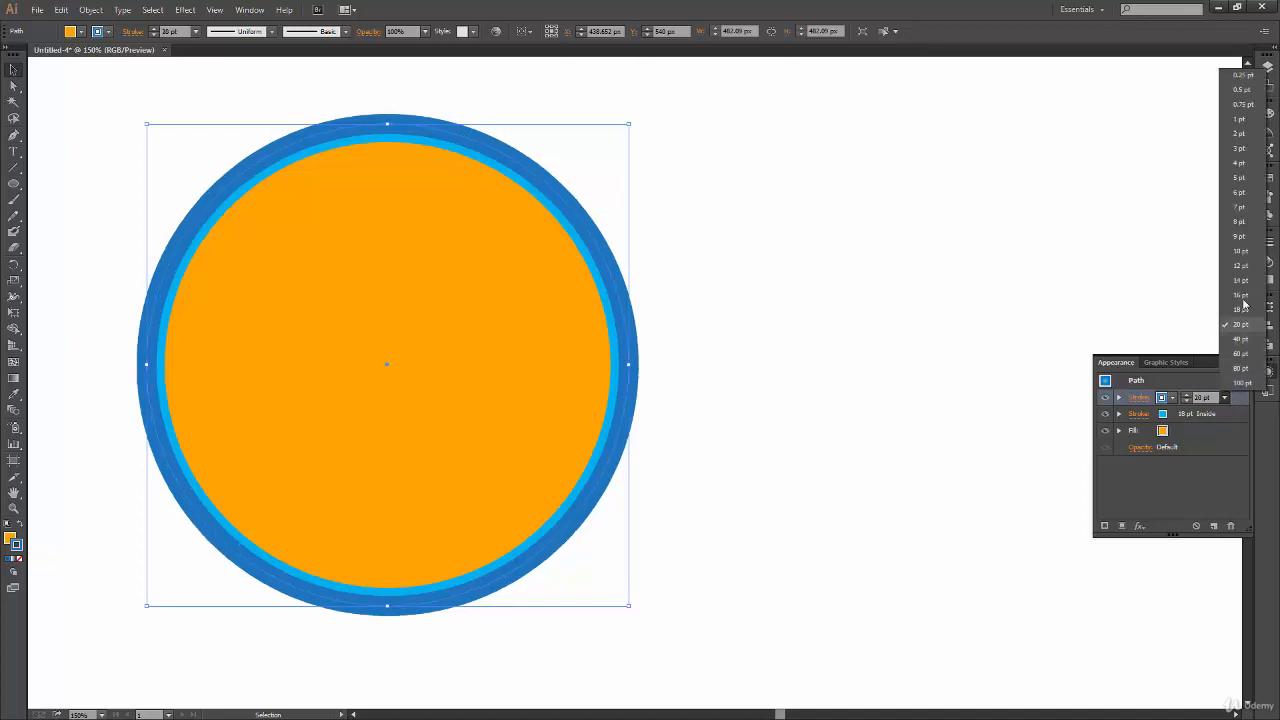
{"action": "left_click", "coordinate": [1250, 310]}
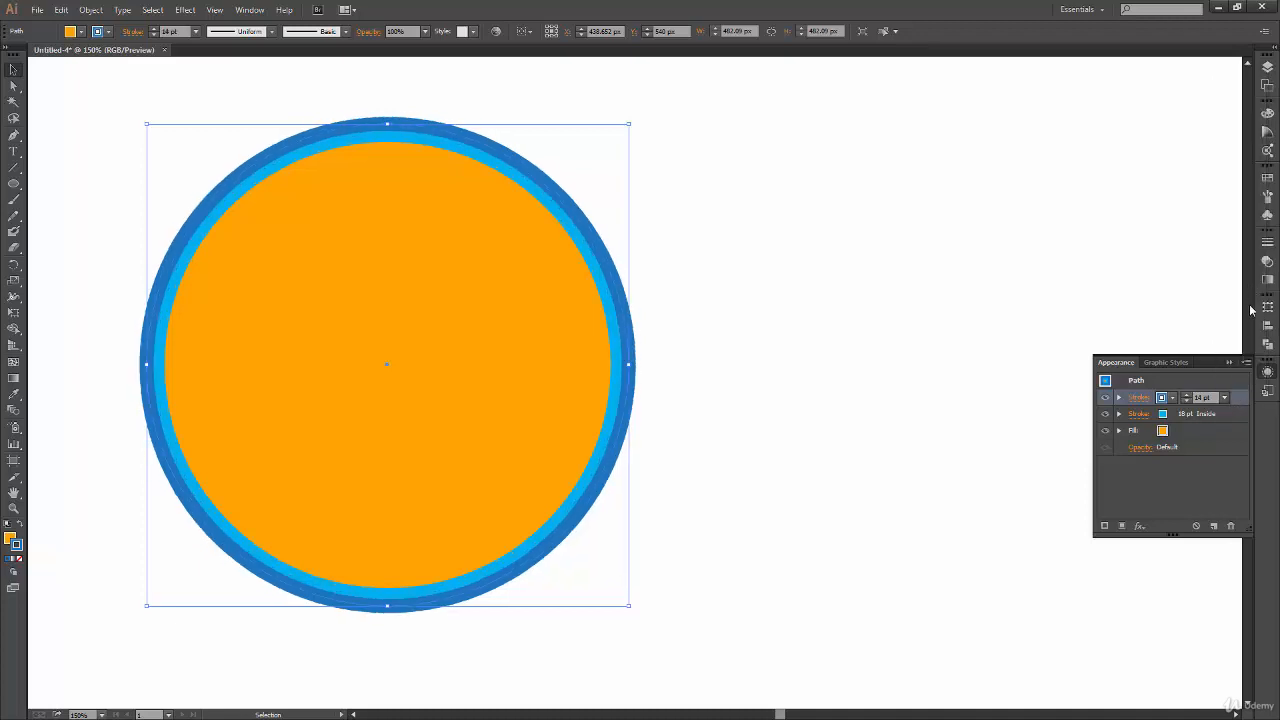
{"action": "left_click", "coordinate": [1144, 398]}
{"action": "left_click", "coordinate": [1141, 399]}
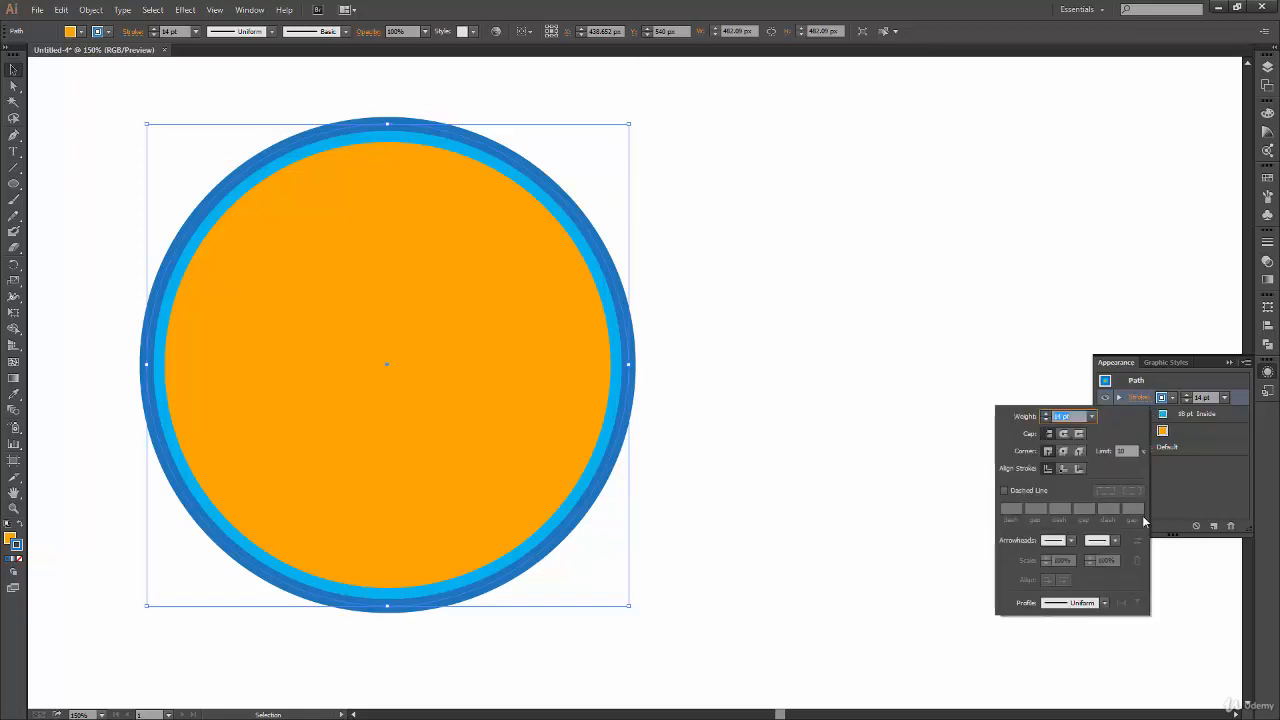
{"action": "left_click", "coordinate": [1079, 469]}
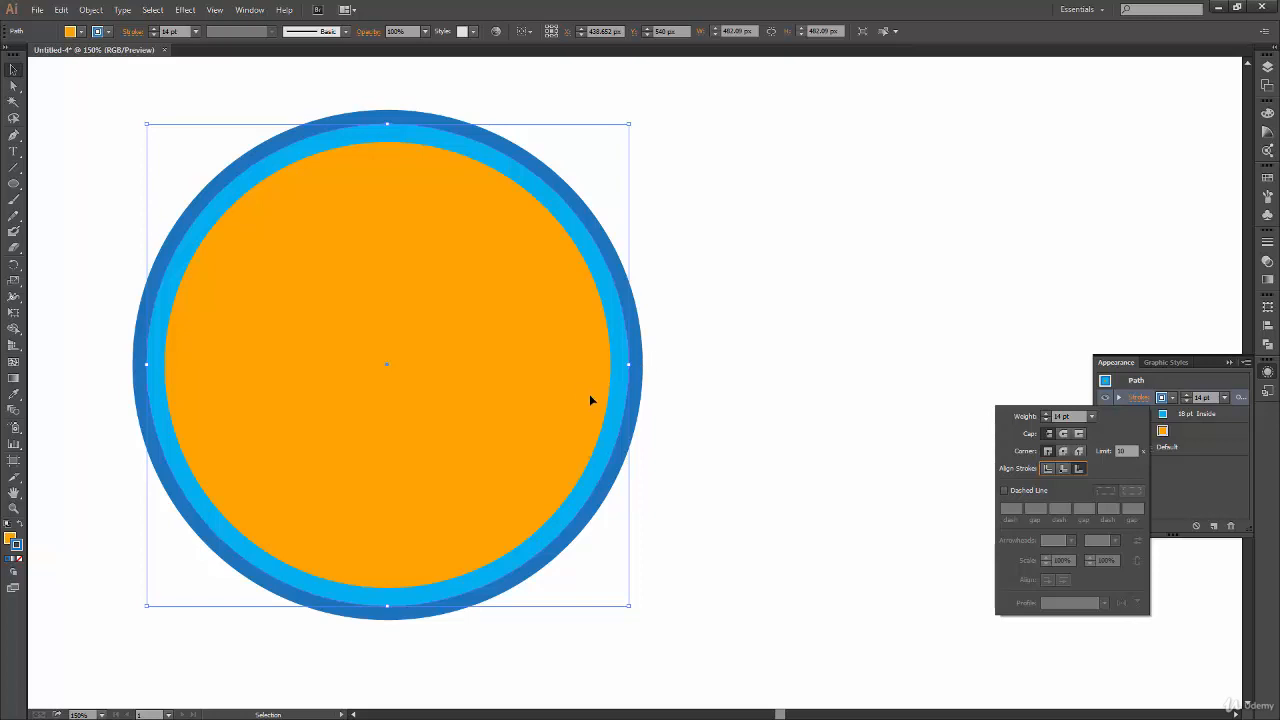
{"action": "left_click", "coordinate": [1190, 381]}
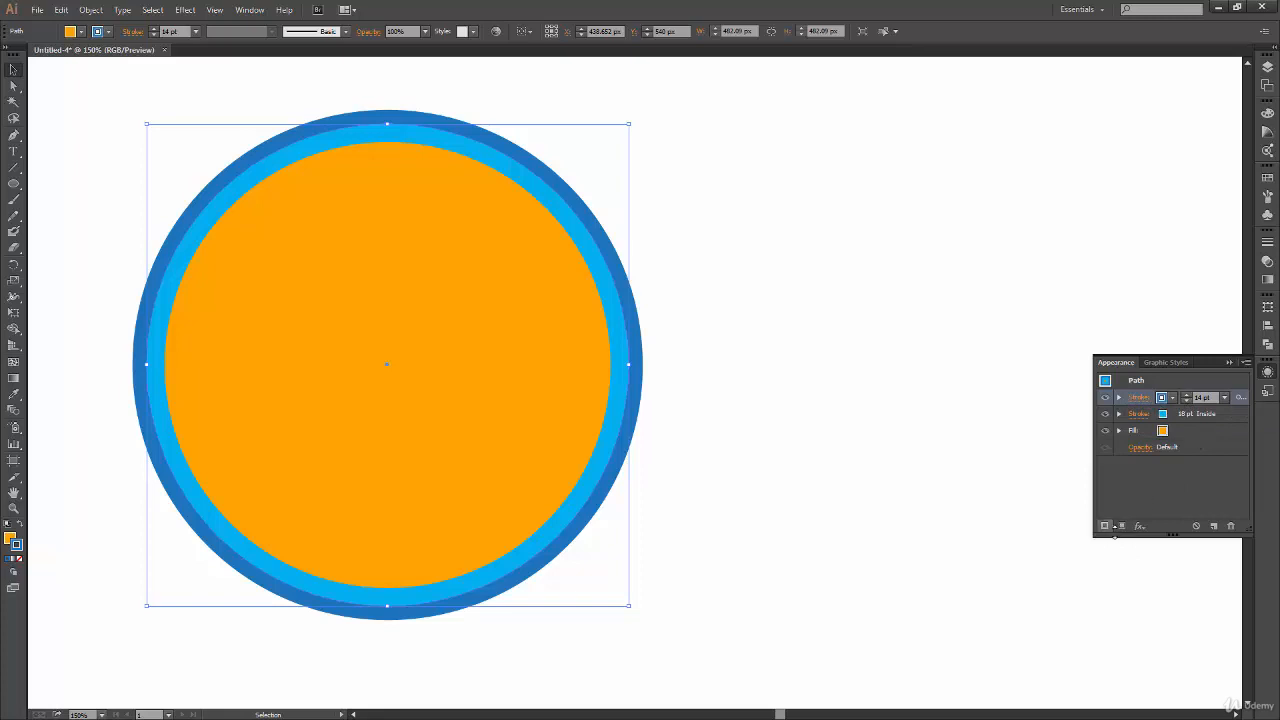
- Add a second fill to the circle, colour it green, and move it below both strokes and the orange fill
{"action": "left_click", "coordinate": [1122, 527]}
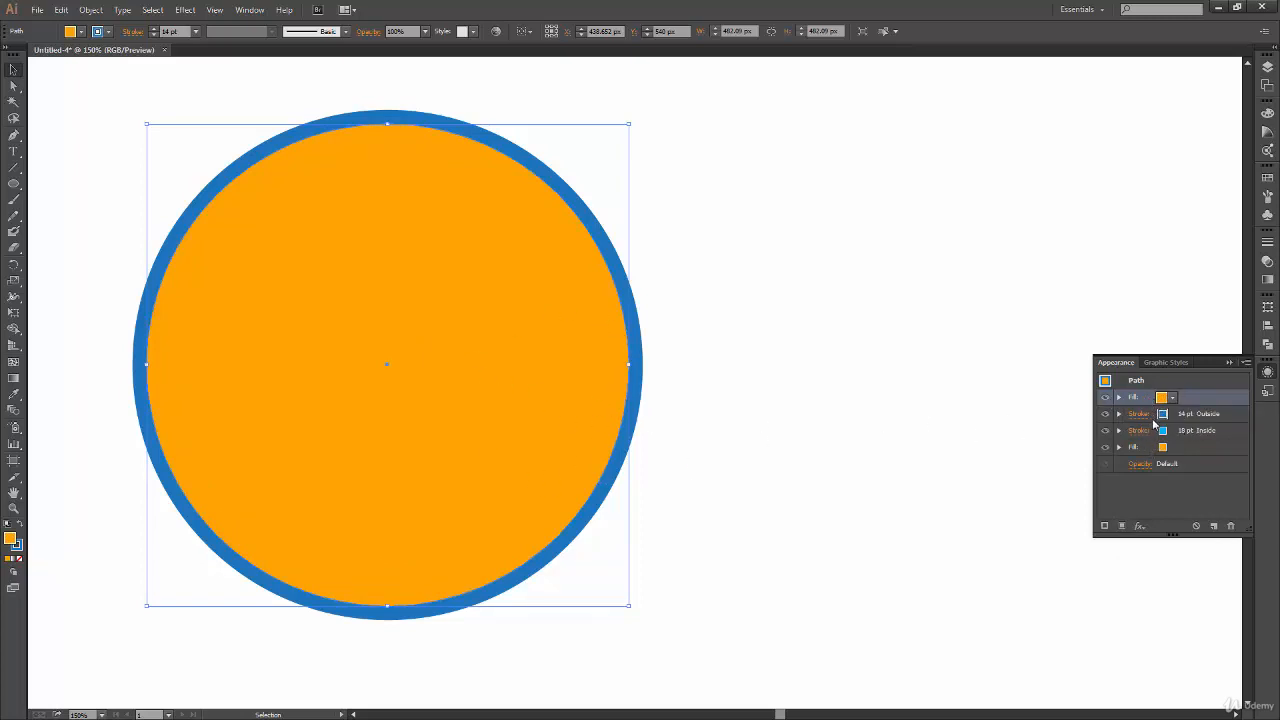
{"action": "left_click", "coordinate": [1172, 398]}
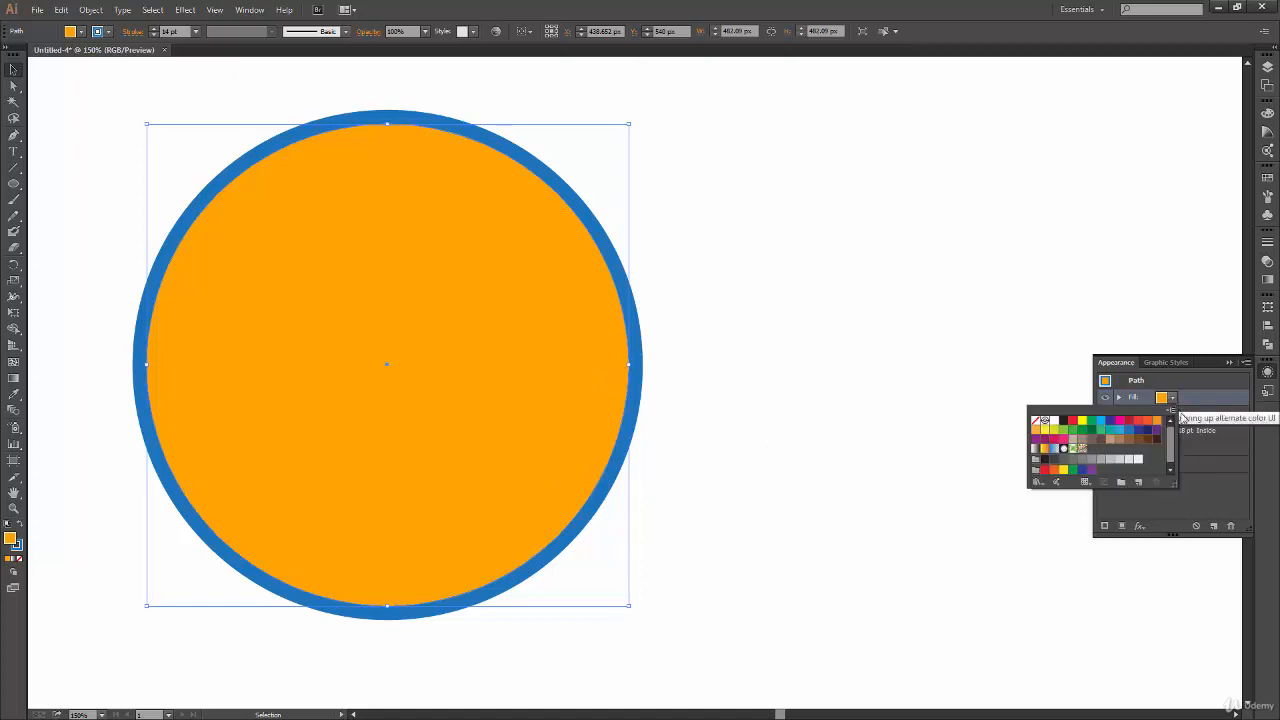
{"action": "left_click", "coordinate": [1149, 421]}
{"action": "left_click", "coordinate": [1174, 399]}
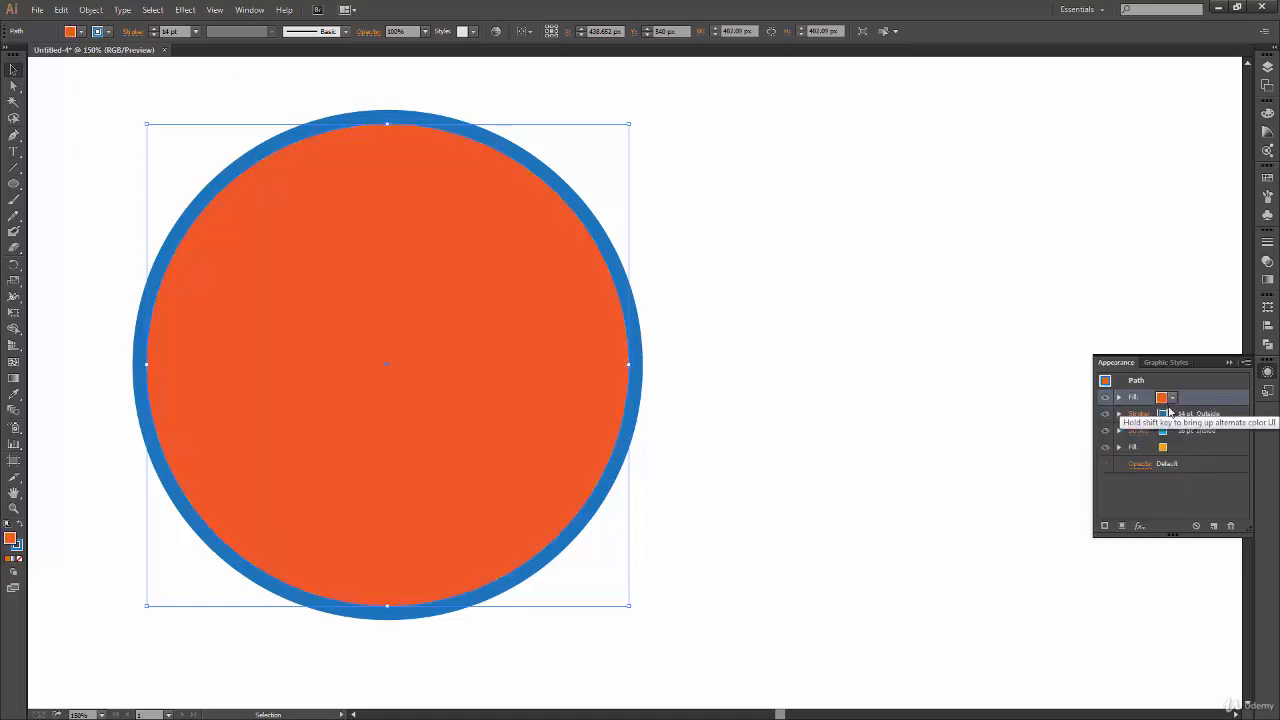
{"action": "left_click", "coordinate": [1173, 398]}
{"action": "left_click", "coordinate": [1129, 441]}
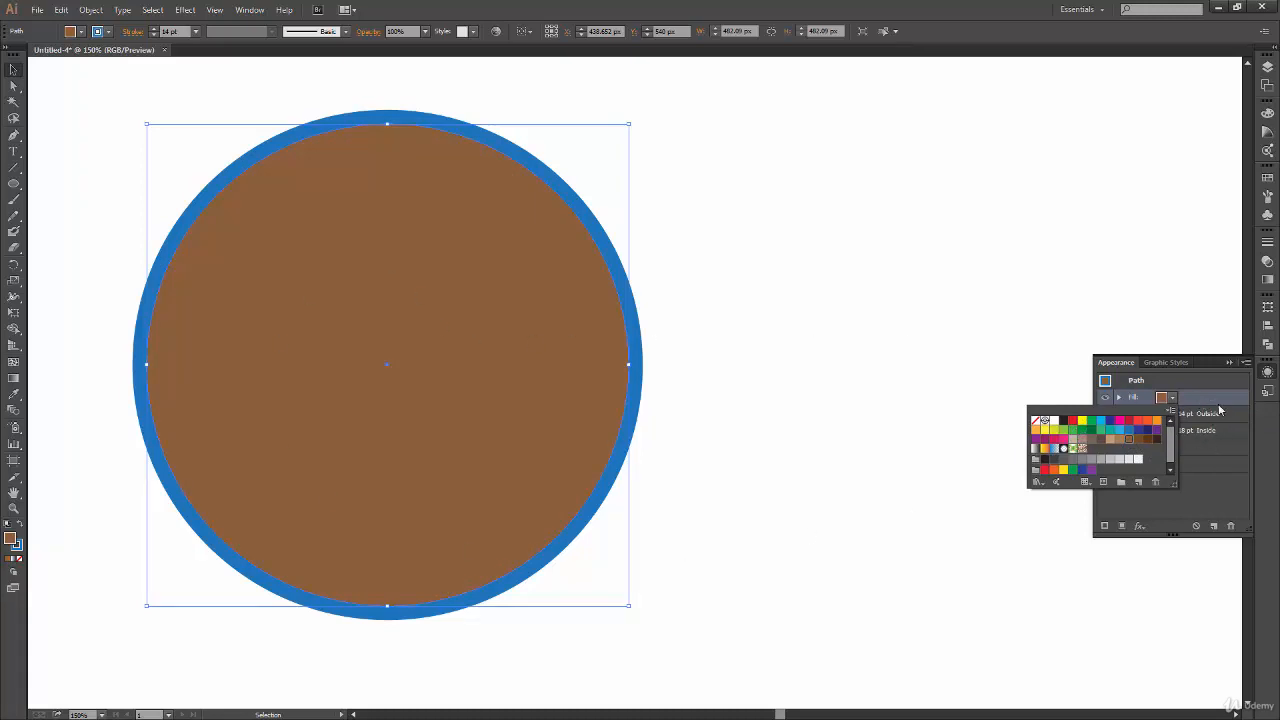
{"action": "left_click", "coordinate": [1173, 398]}
{"action": "left_click", "coordinate": [1173, 398]}
{"action": "left_click", "coordinate": [1090, 430]}
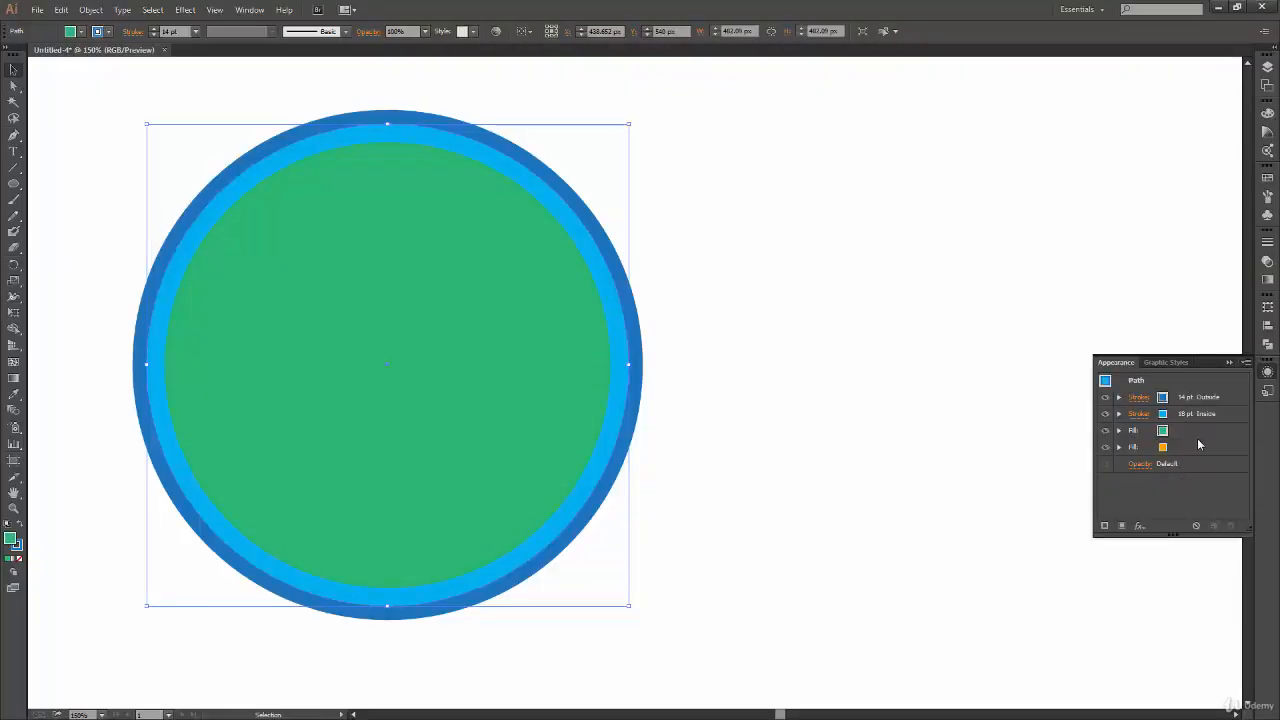
{"action": "mouse_move", "coordinate": [1199, 431]}
{"action": "left_mouse_down"}
{"action": "mouse_move", "coordinate": [1214, 428]}
{"action": "mouse_move", "coordinate": [1218, 449]}
{"action": "mouse_move", "coordinate": [1208, 424]}
{"action": "mouse_move", "coordinate": [1206, 452]}
{"action": "left_mouse_up"}
- Try the orange fill at 40% opacity over the green one and restore it to 100%
{"action": "left_click", "coordinate": [1119, 430]}
{"action": "left_click", "coordinate": [1153, 448]}
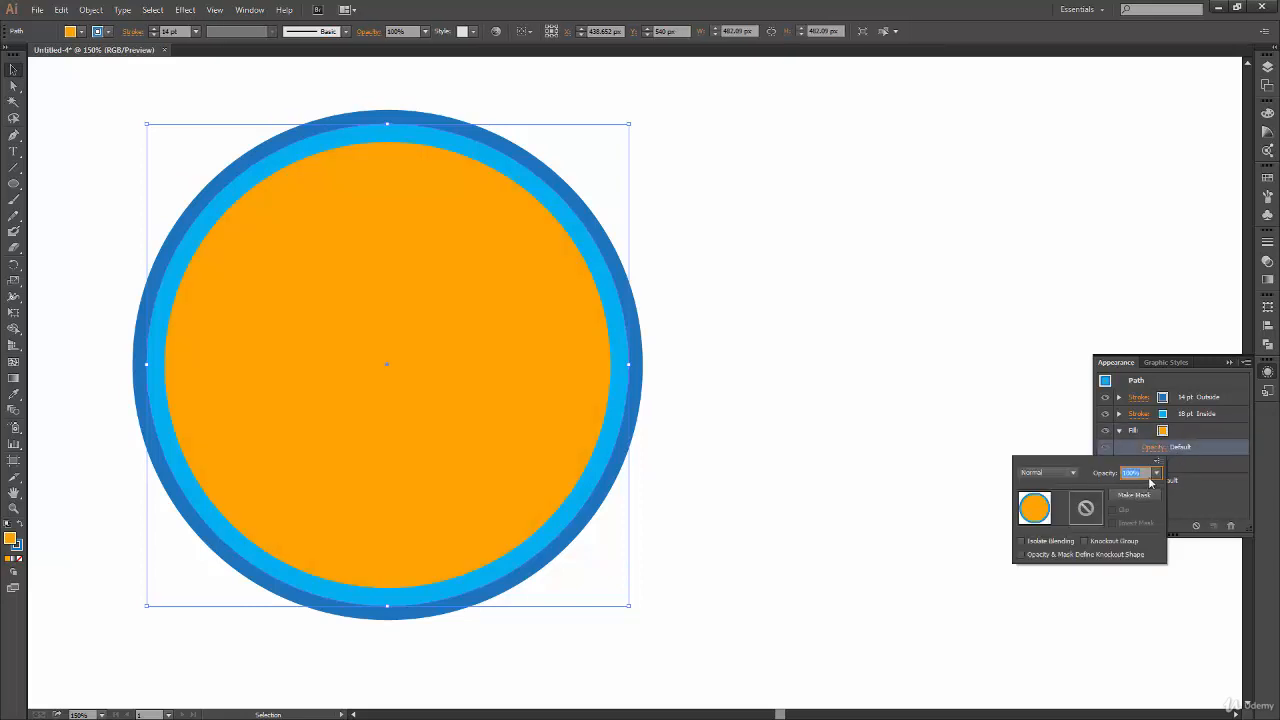
{"action": "left_click", "coordinate": [1157, 473]}
{"action": "left_click", "coordinate": [1180, 546]}
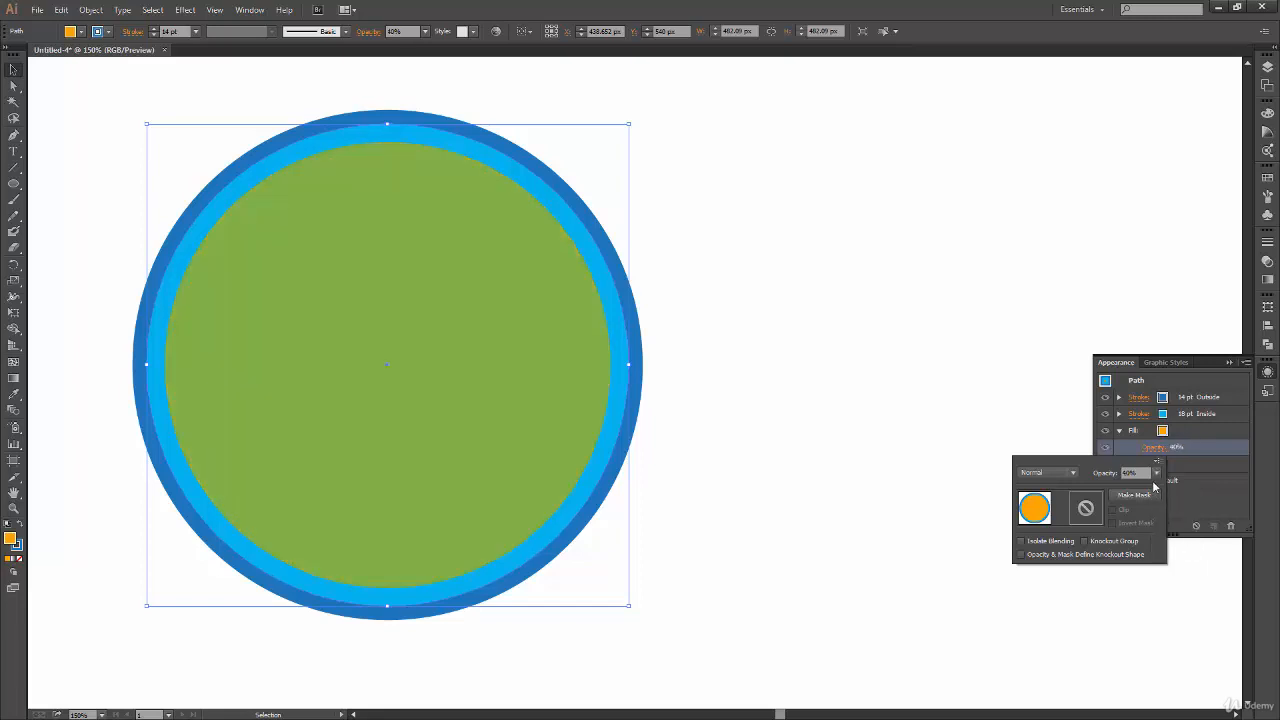
{"action": "left_click", "coordinate": [1157, 473]}
{"action": "left_click", "coordinate": [1176, 636]}
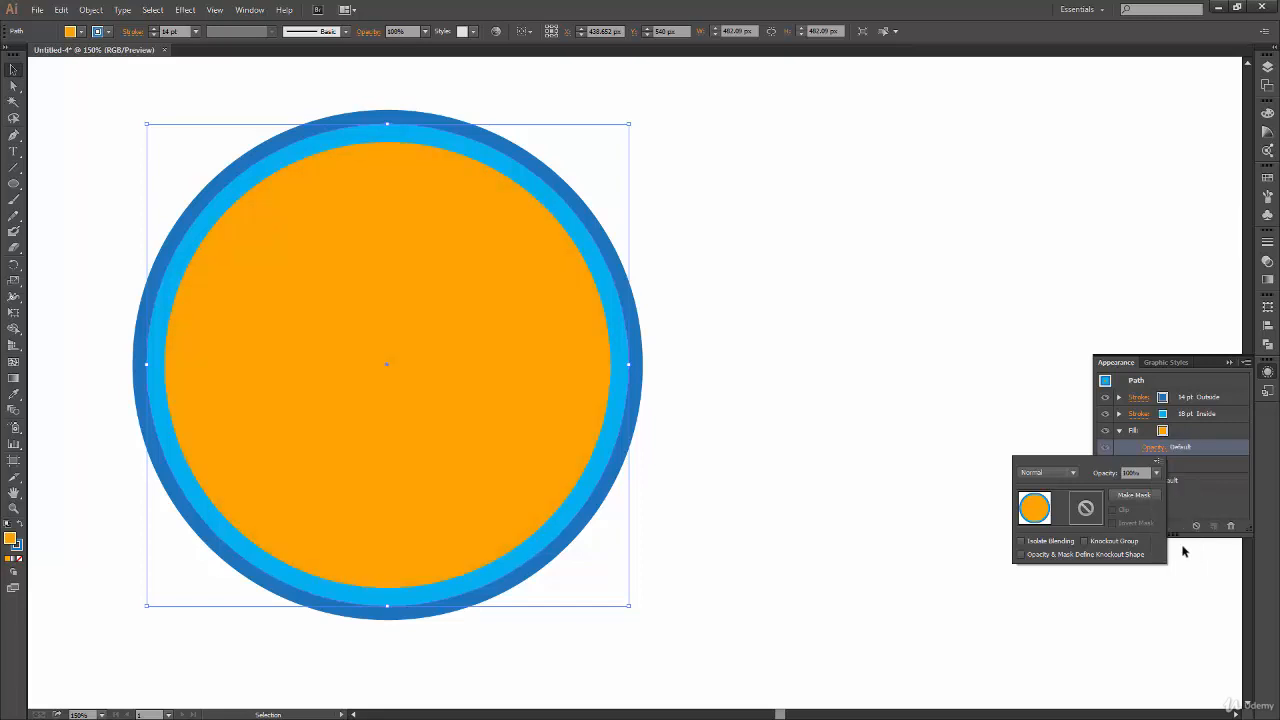
{"action": "left_click", "coordinate": [1137, 440]}
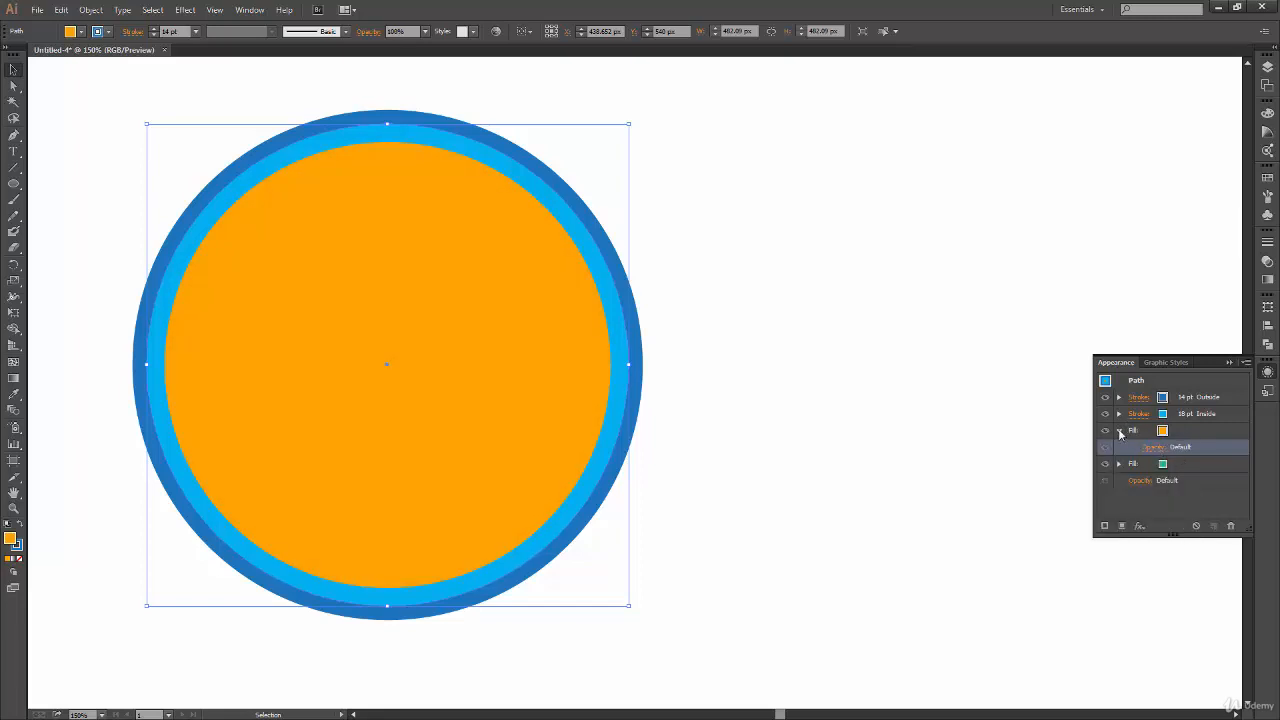
{"action": "left_click", "coordinate": [1120, 431]}
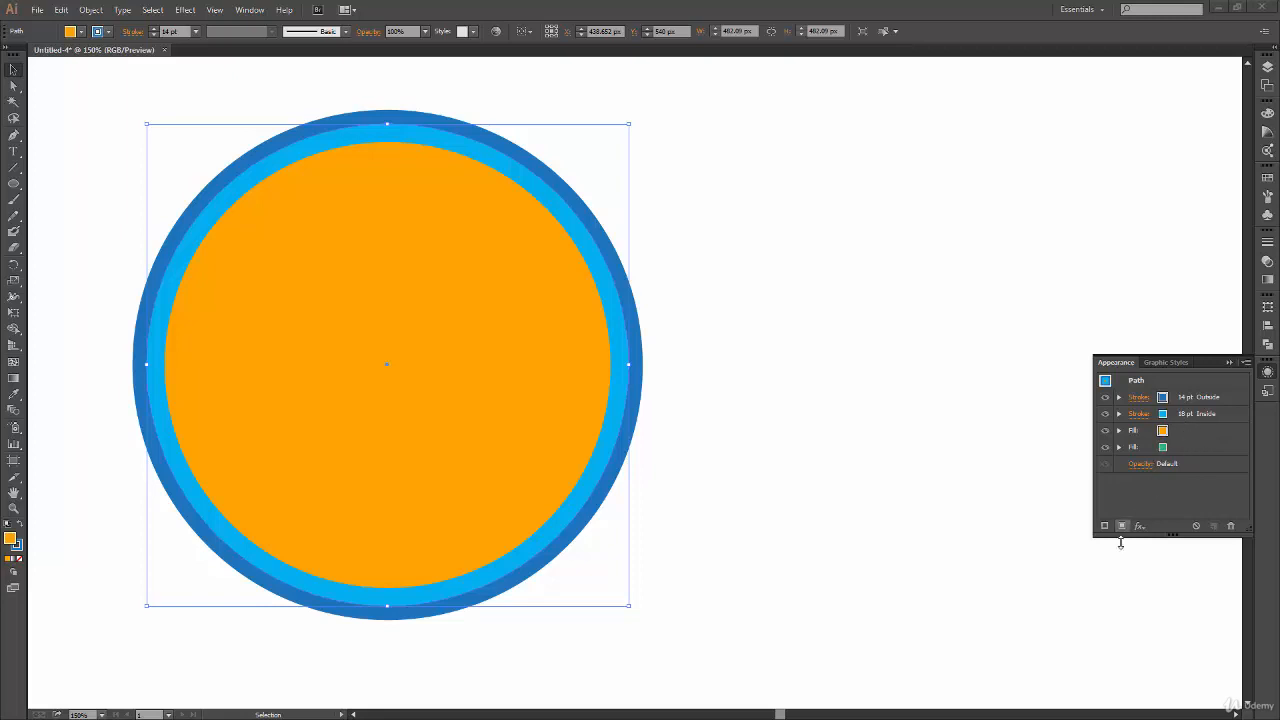
- Recolour the orange fill above the green one to a dark navy blue swatch
{"action": "left_click", "coordinate": [1168, 436]}
{"action": "left_click", "coordinate": [1174, 432]}
{"action": "left_click", "coordinate": [1173, 432]}
{"action": "left_click", "coordinate": [1174, 432]}
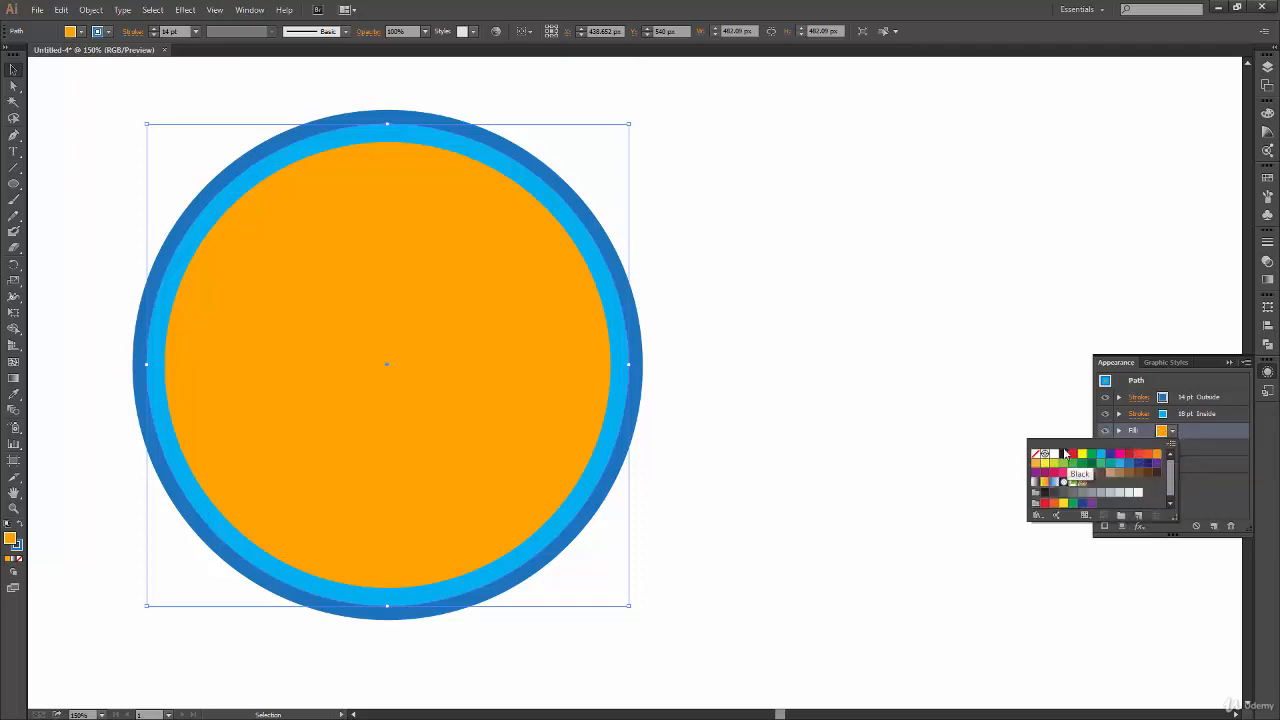
{"action": "left_click", "coordinate": [1054, 481]}
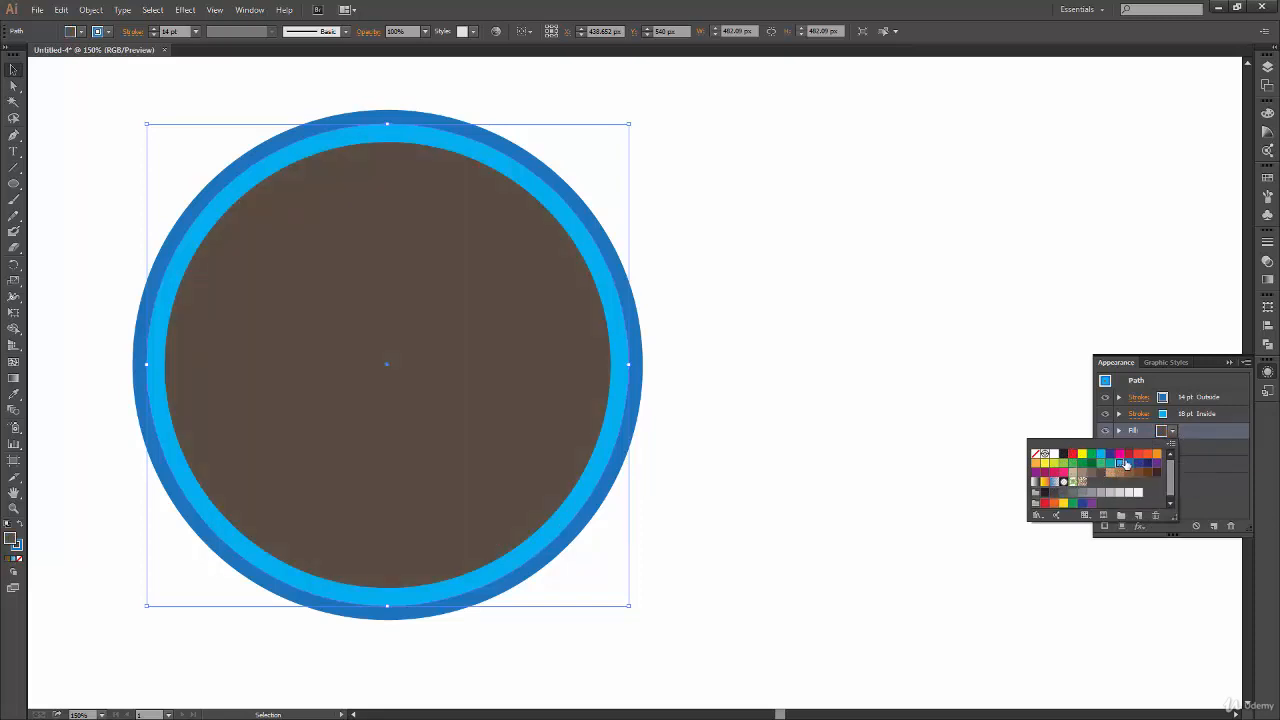
{"action": "left_click", "coordinate": [1148, 462]}
{"action": "left_click", "coordinate": [1208, 446]}
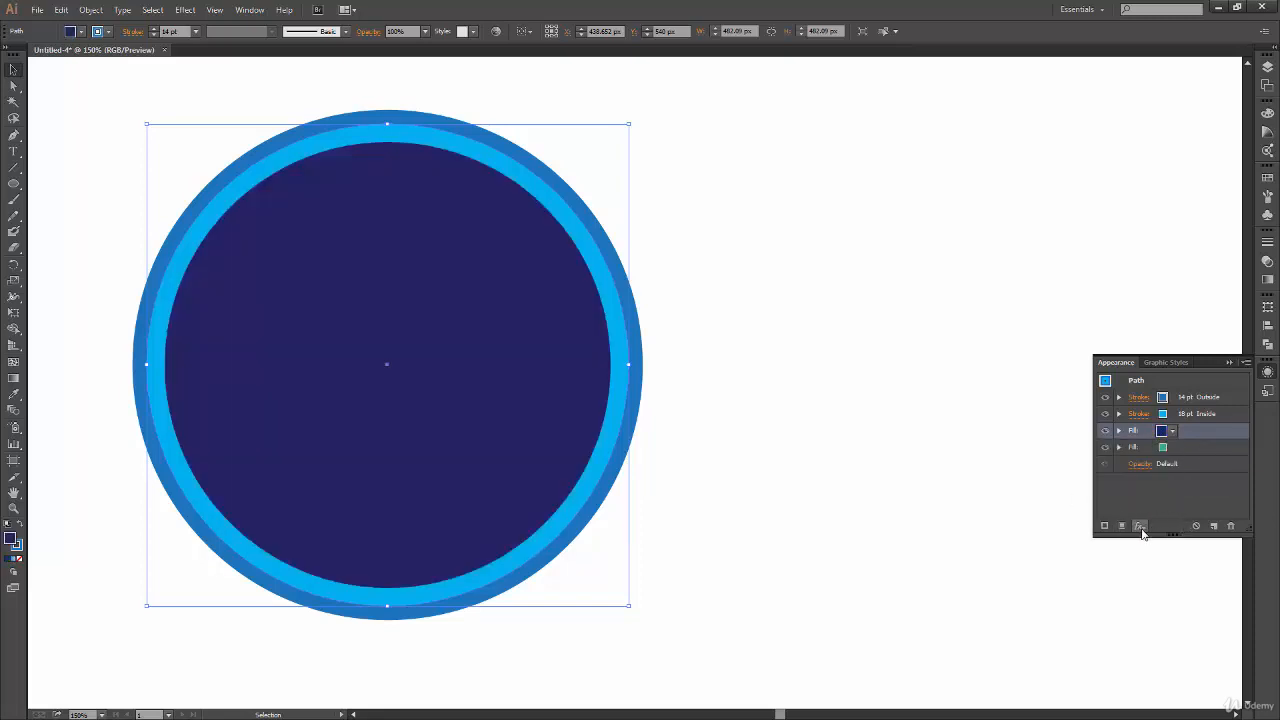
{"action": "left_click", "coordinate": [1141, 527]}
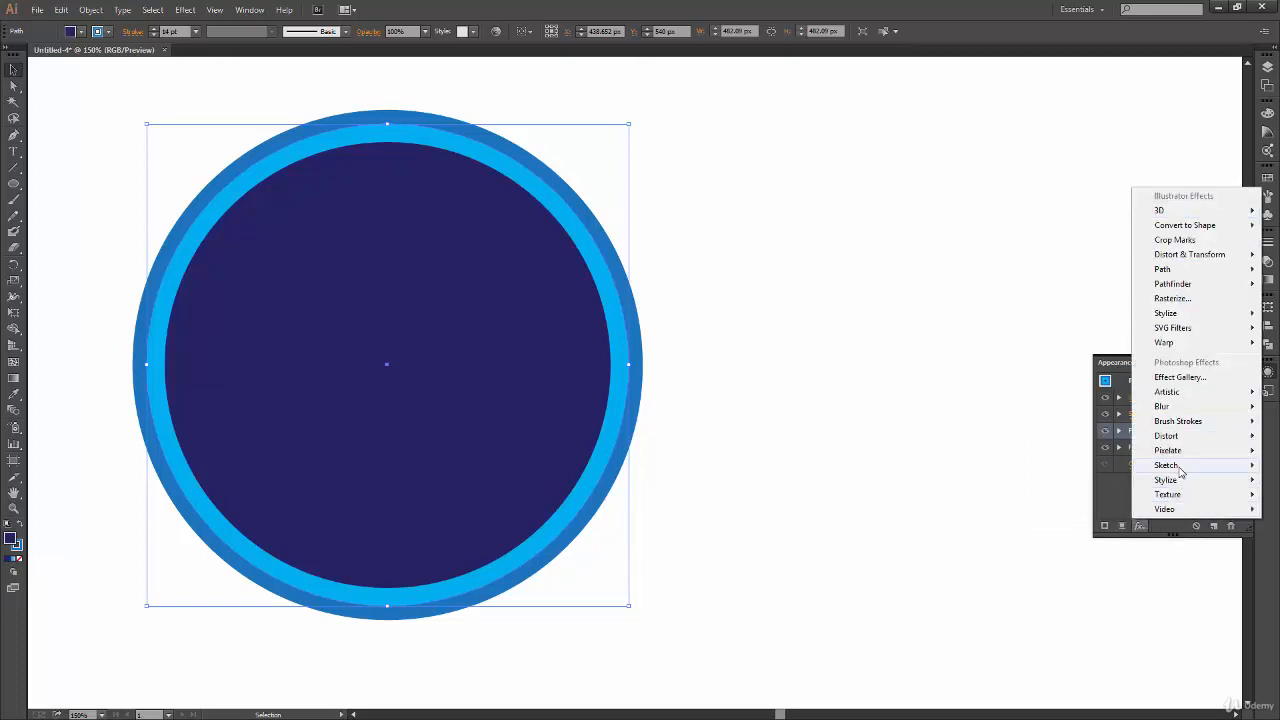
{"action": "left_click", "coordinate": [186, 12]}
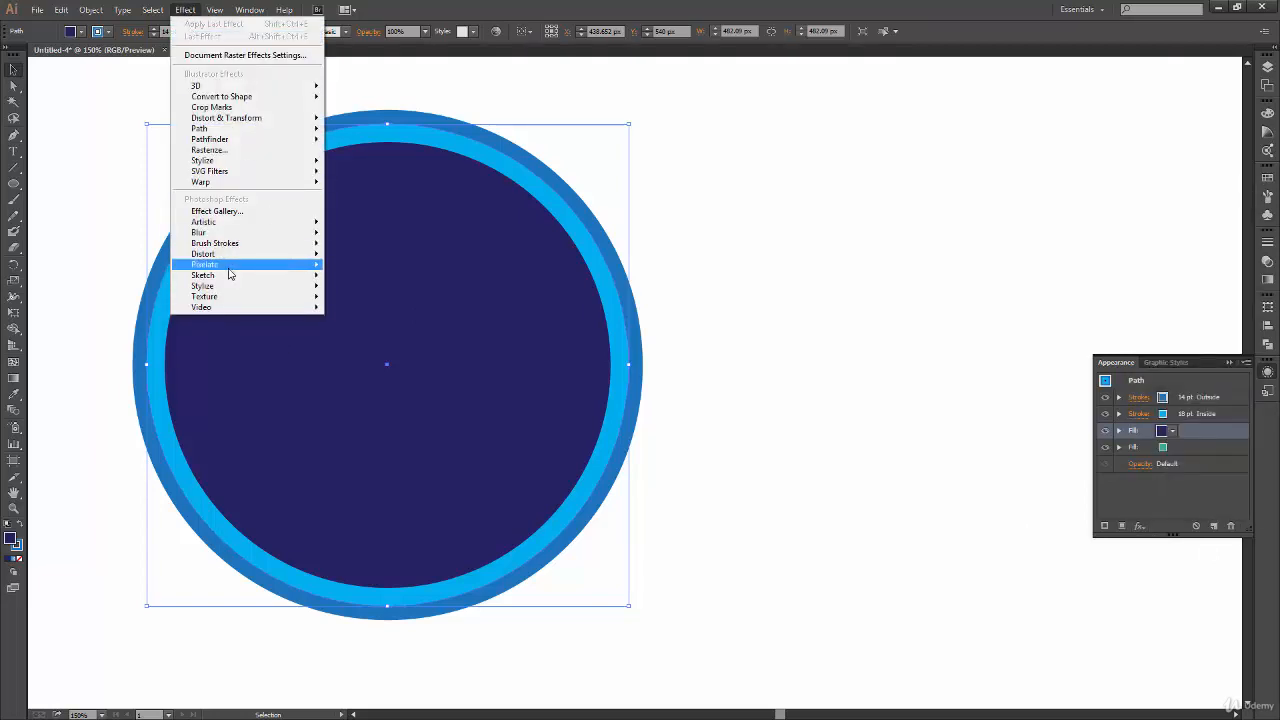
{"action": "left_click", "coordinate": [186, 12]}
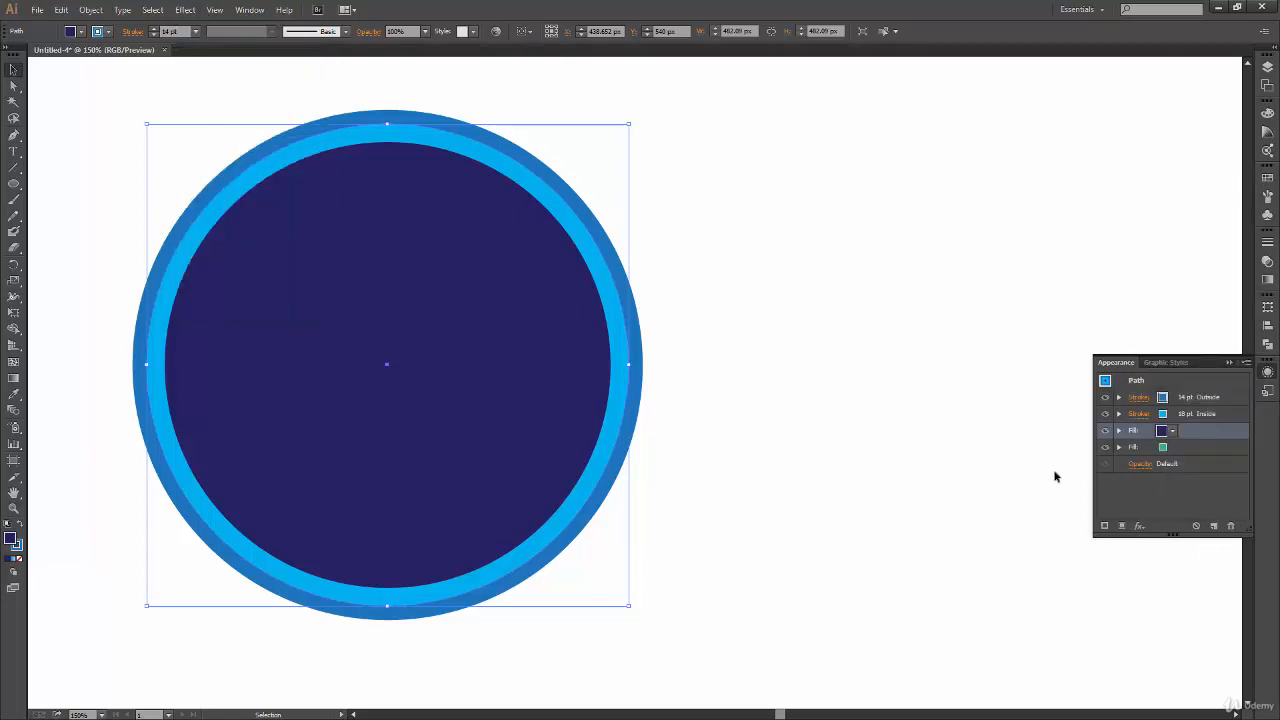
{"action": "left_click", "coordinate": [185, 10]}
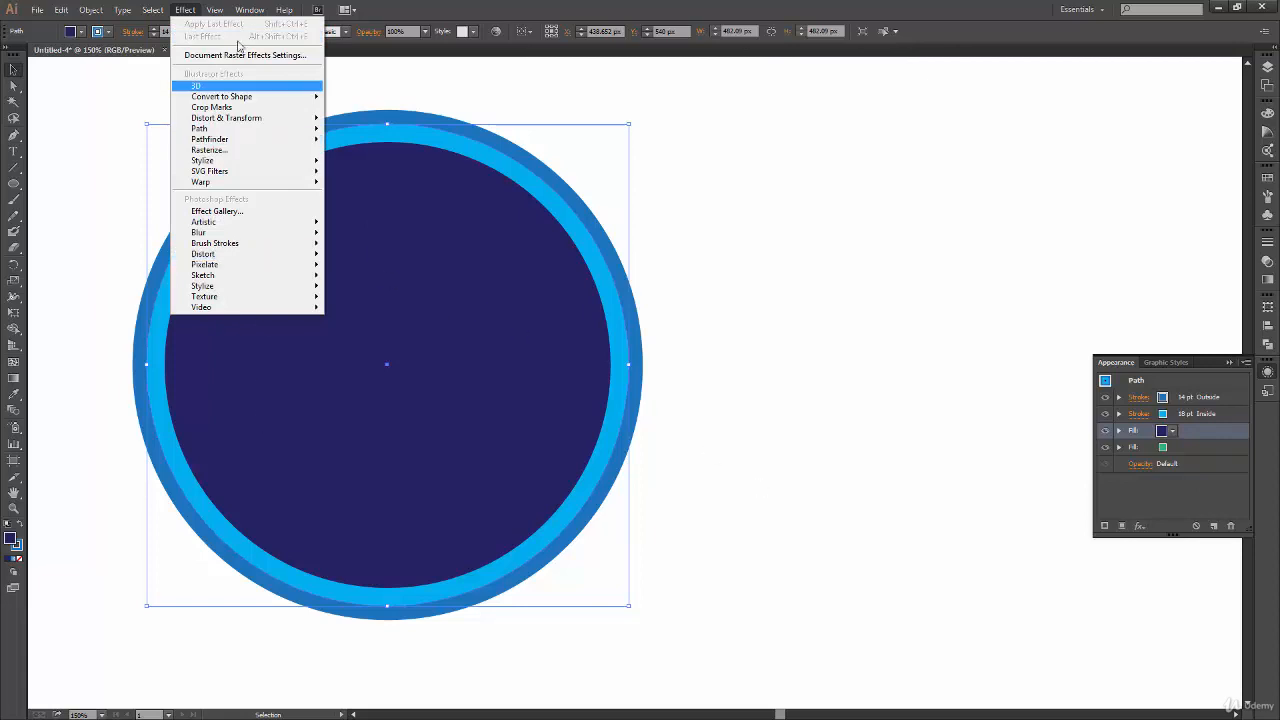
- Apply a Stylize Drop Shadow to the navy fill with preview on and a Y offset of 14 px, then deselect the circle
{"action": "left_click", "coordinate": [1140, 527]}
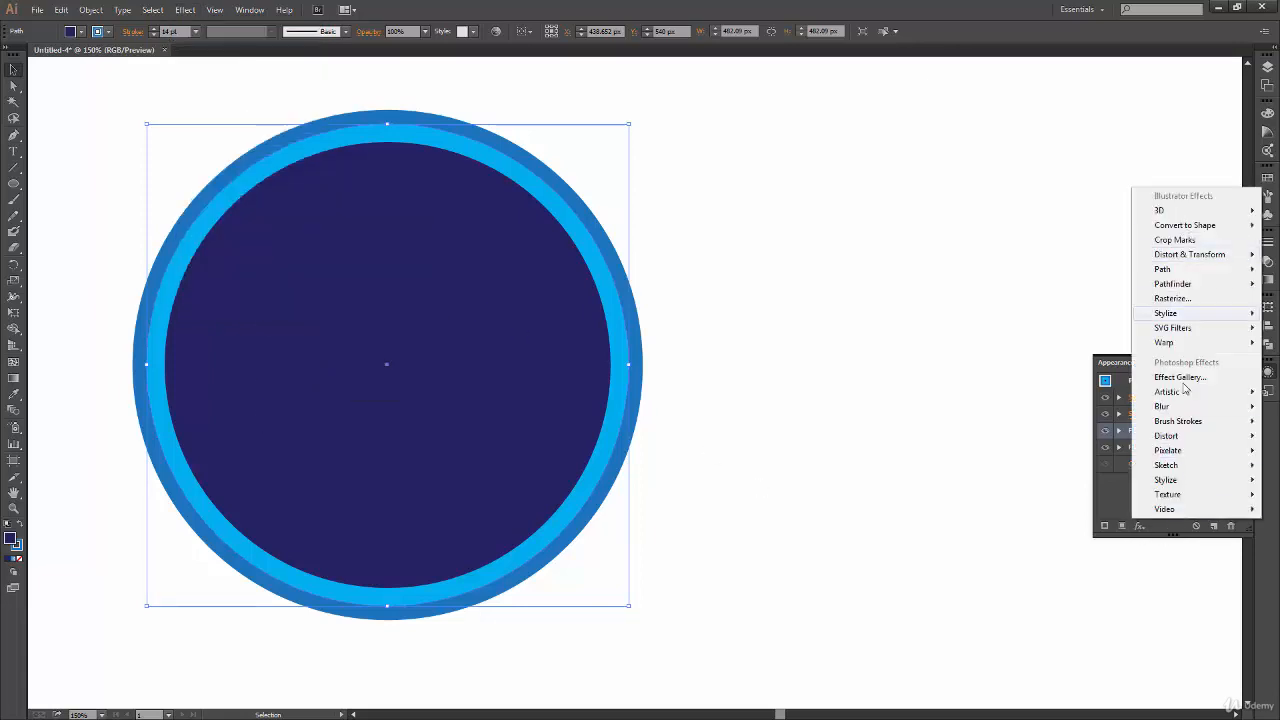
{"action": "mouse_move", "coordinate": [1168, 481]}
{"action": "mouse_move", "coordinate": [1228, 317]}
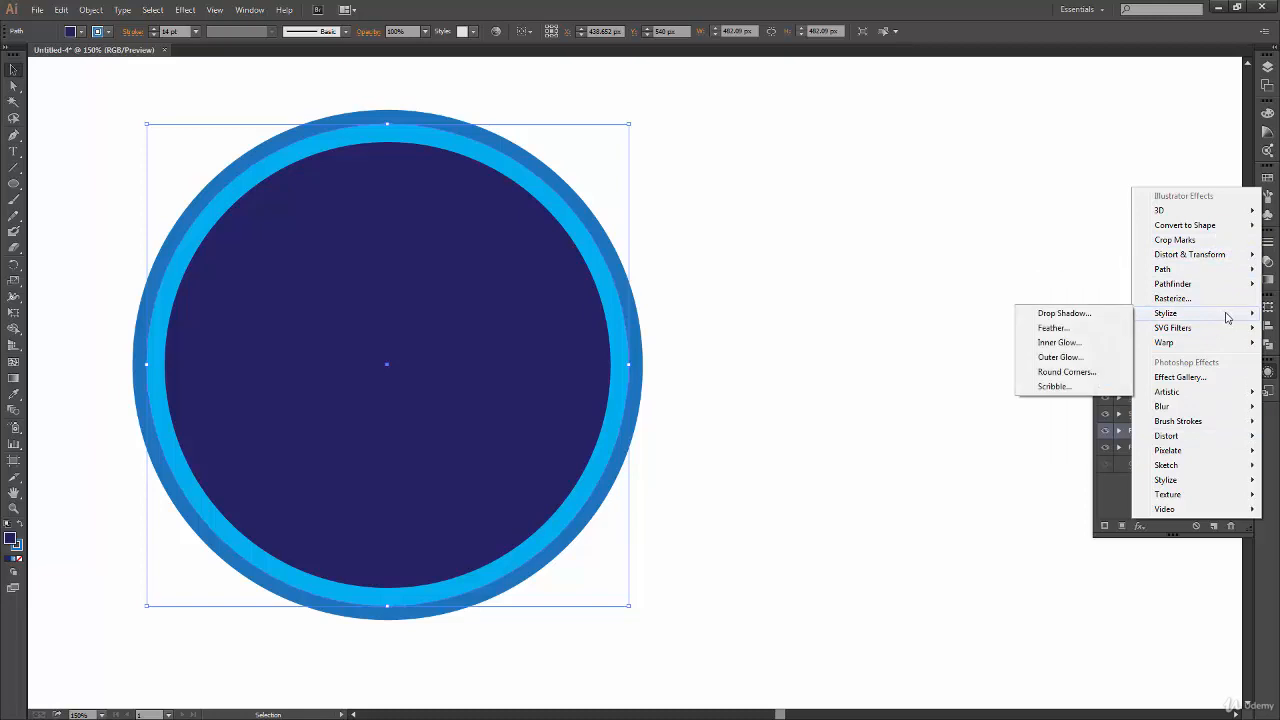
{"action": "left_click", "coordinate": [1098, 316]}
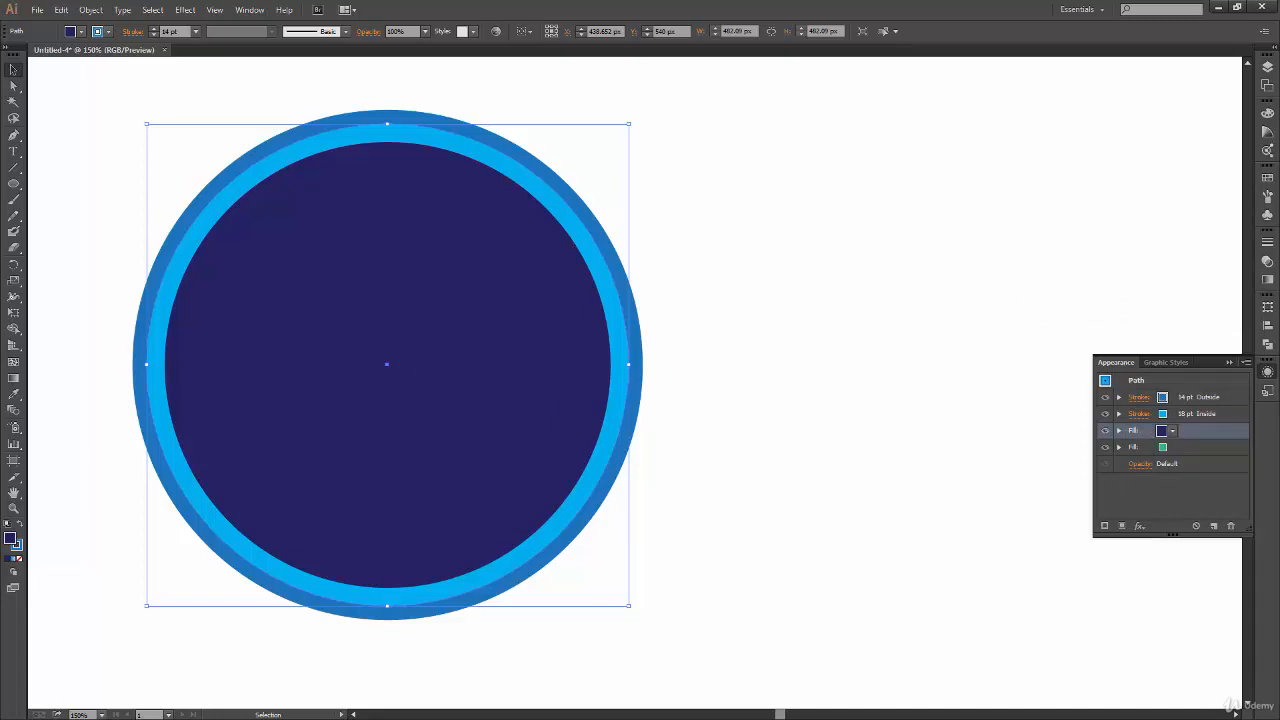
{"action": "left_click_drag", "start_coordinate": [230, 108], "coordinate": [761, 302]}
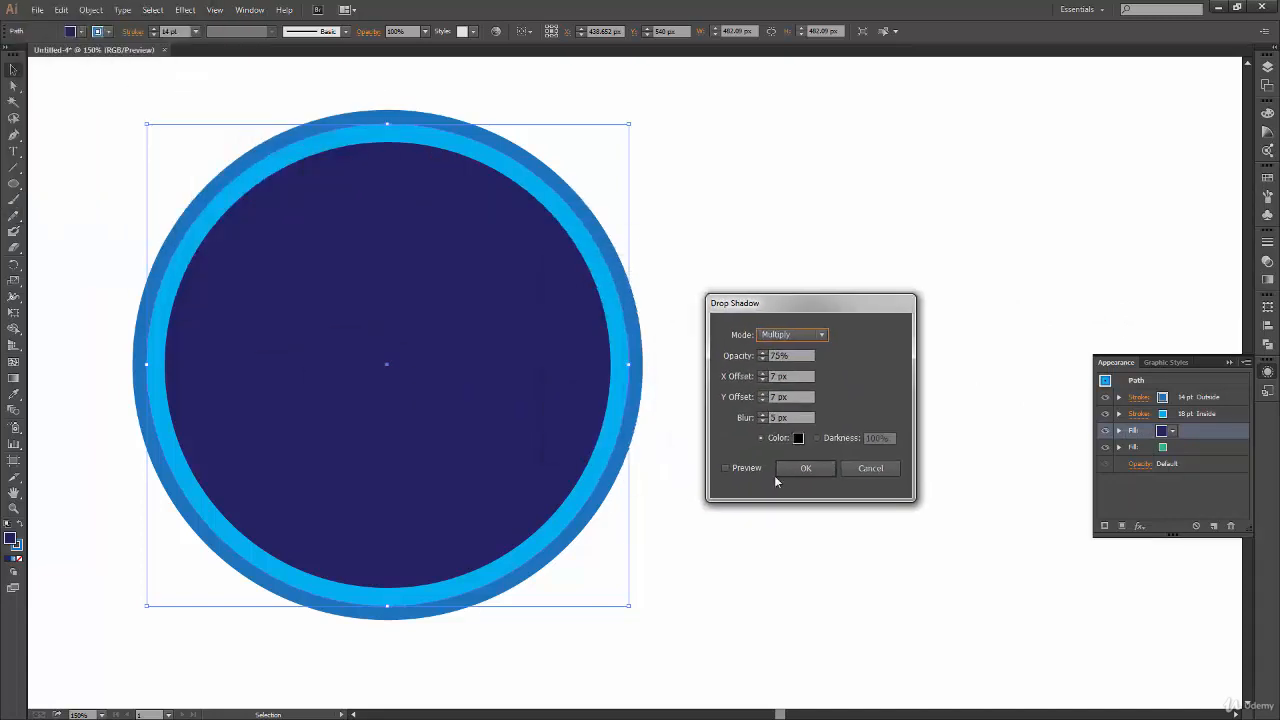
{"action": "left_click", "coordinate": [750, 468]}
{"action": "double_click", "coordinate": [799, 356]}
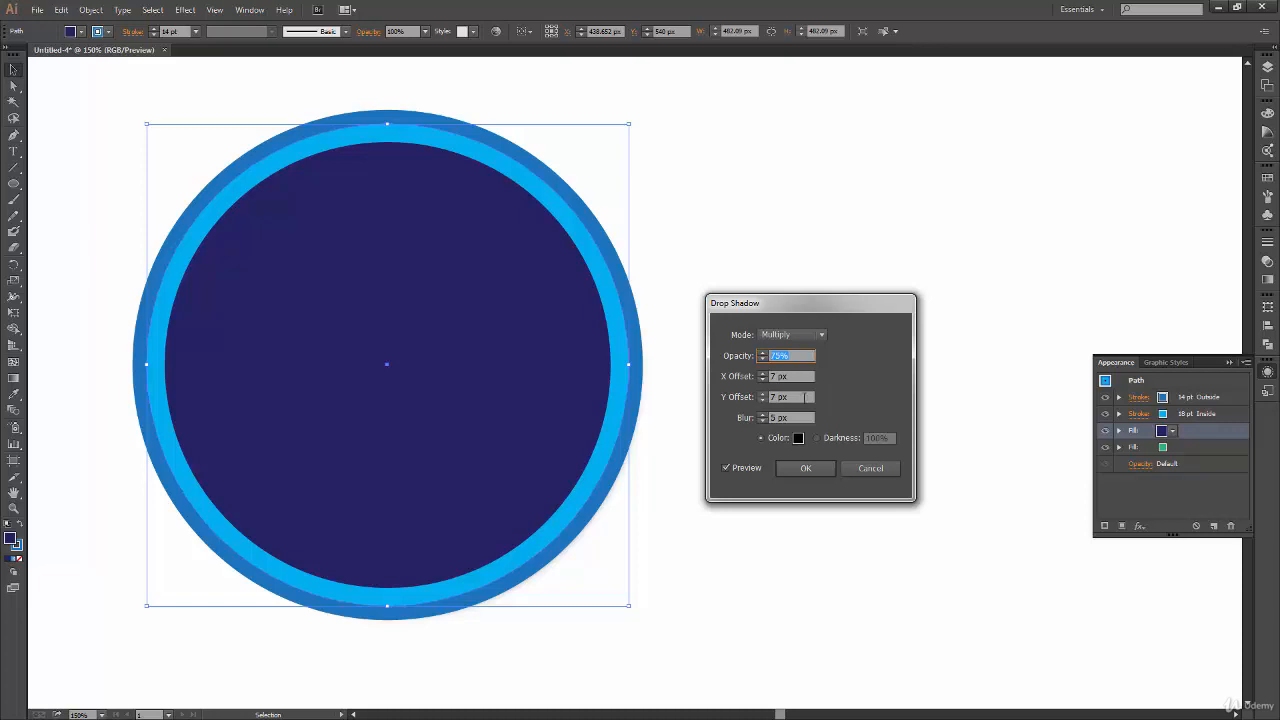
{"action": "left_click", "coordinate": [796, 396]}
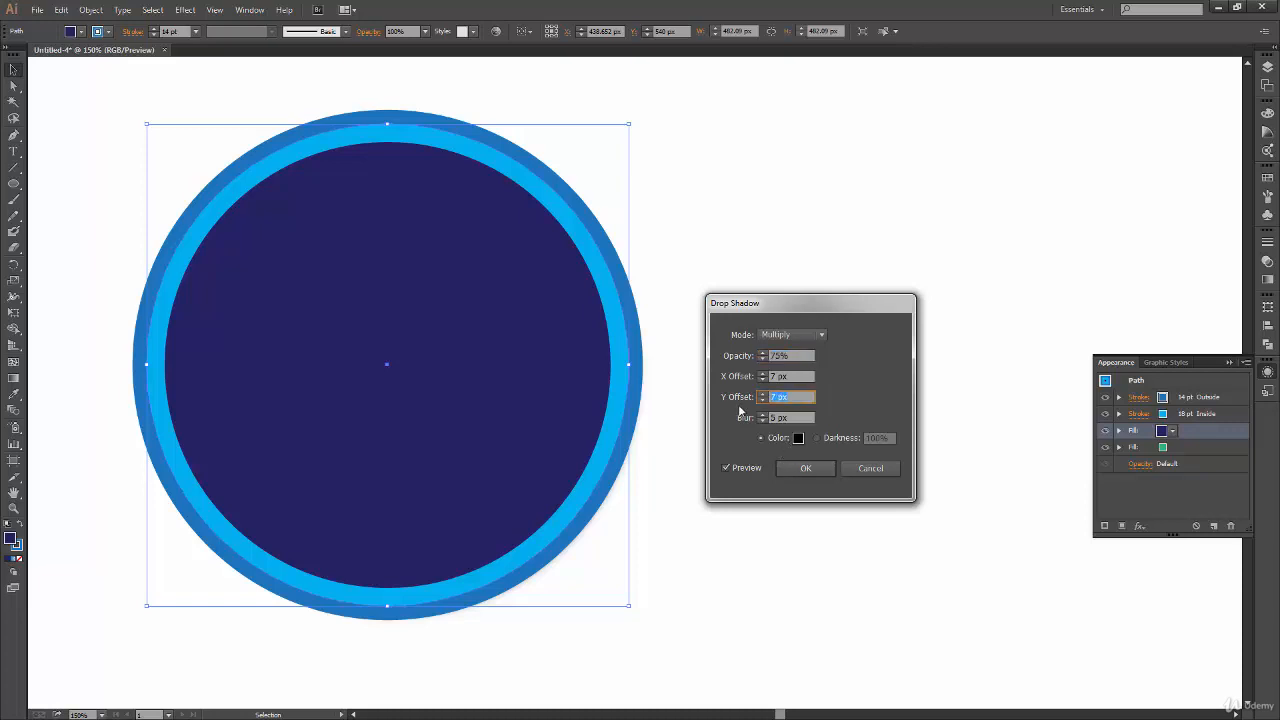
{"action": "type", "text": "14"}
{"action": "key", "text": "Tab"}
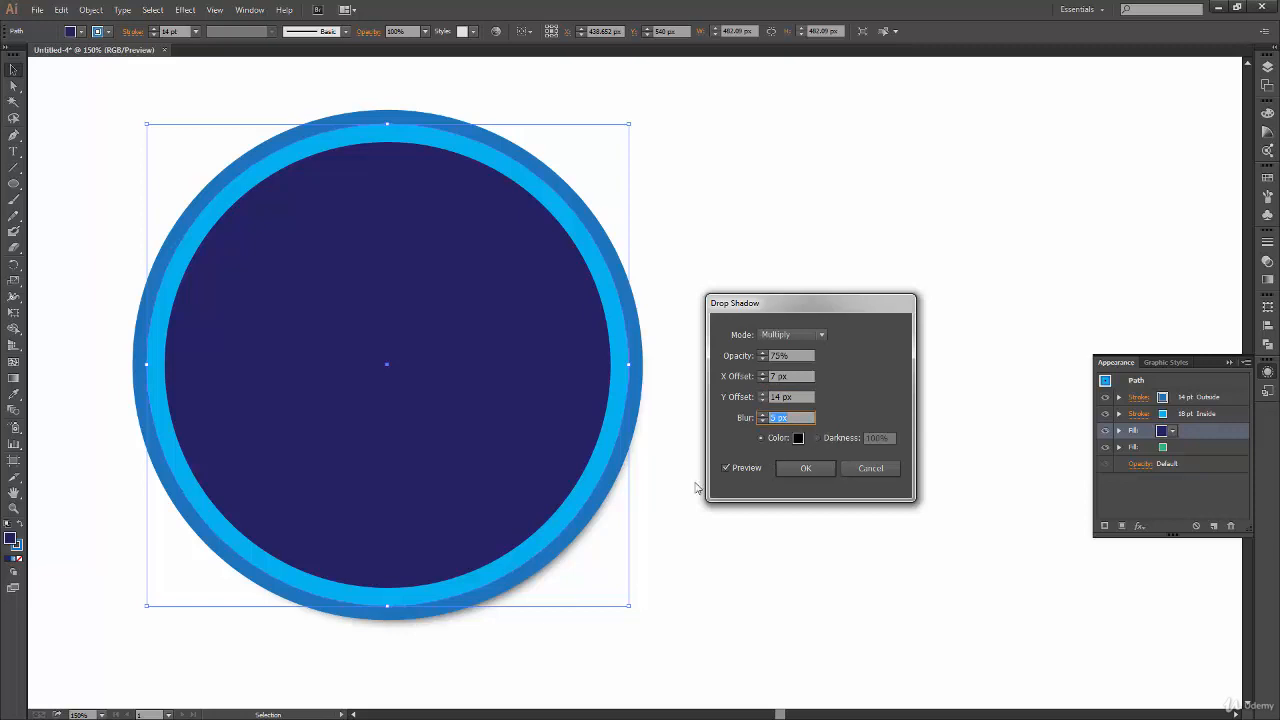
{"action": "left_click", "coordinate": [808, 470]}
{"action": "left_click", "coordinate": [743, 613]}
- Select the circle and set the X offset of its object-level drop shadow to 0 px
{"action": "left_click_drag", "start_coordinate": [660, 574], "coordinate": [771, 554]}
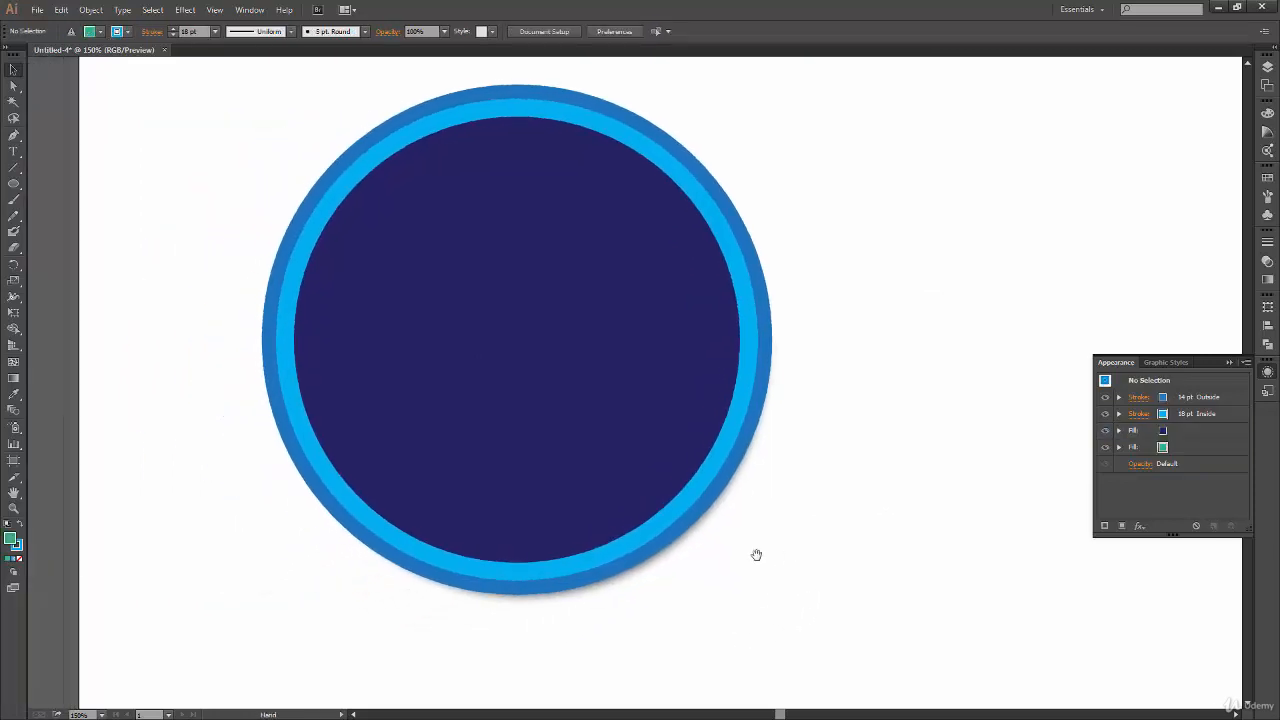
{"action": "left_click_drag", "start_coordinate": [594, 483], "coordinate": [637, 514]}
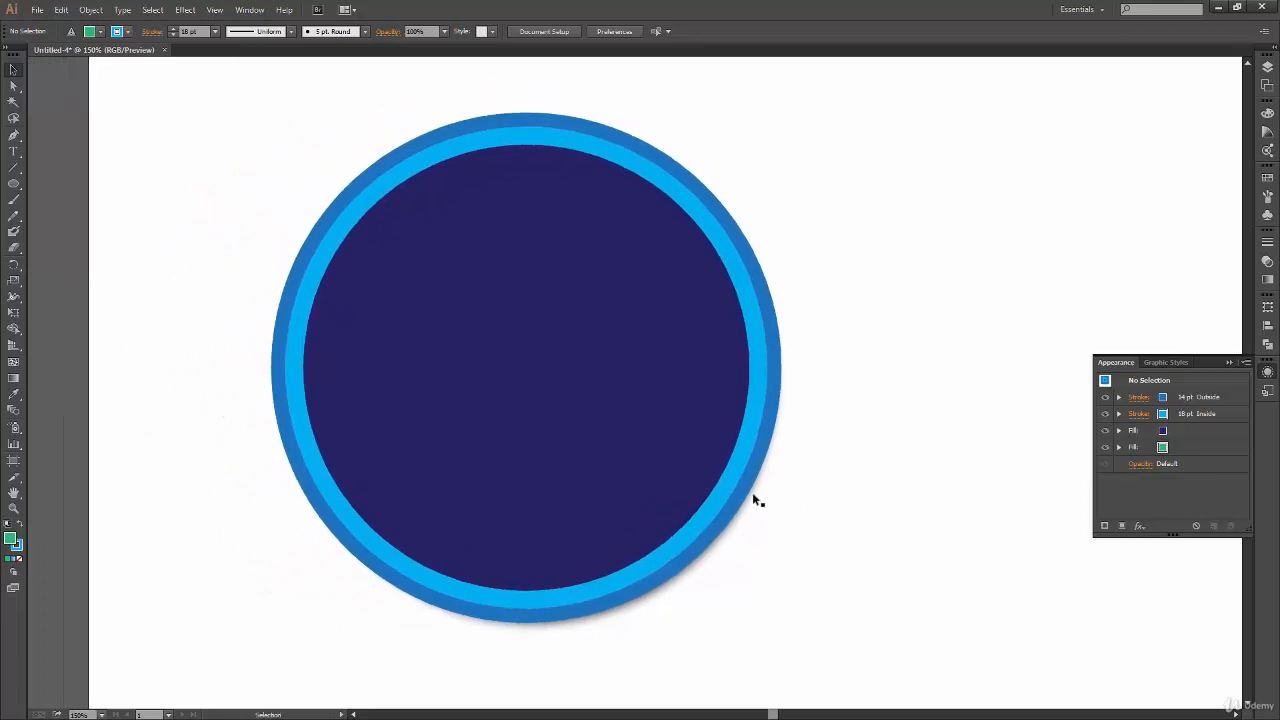
{"action": "left_click", "coordinate": [660, 593]}
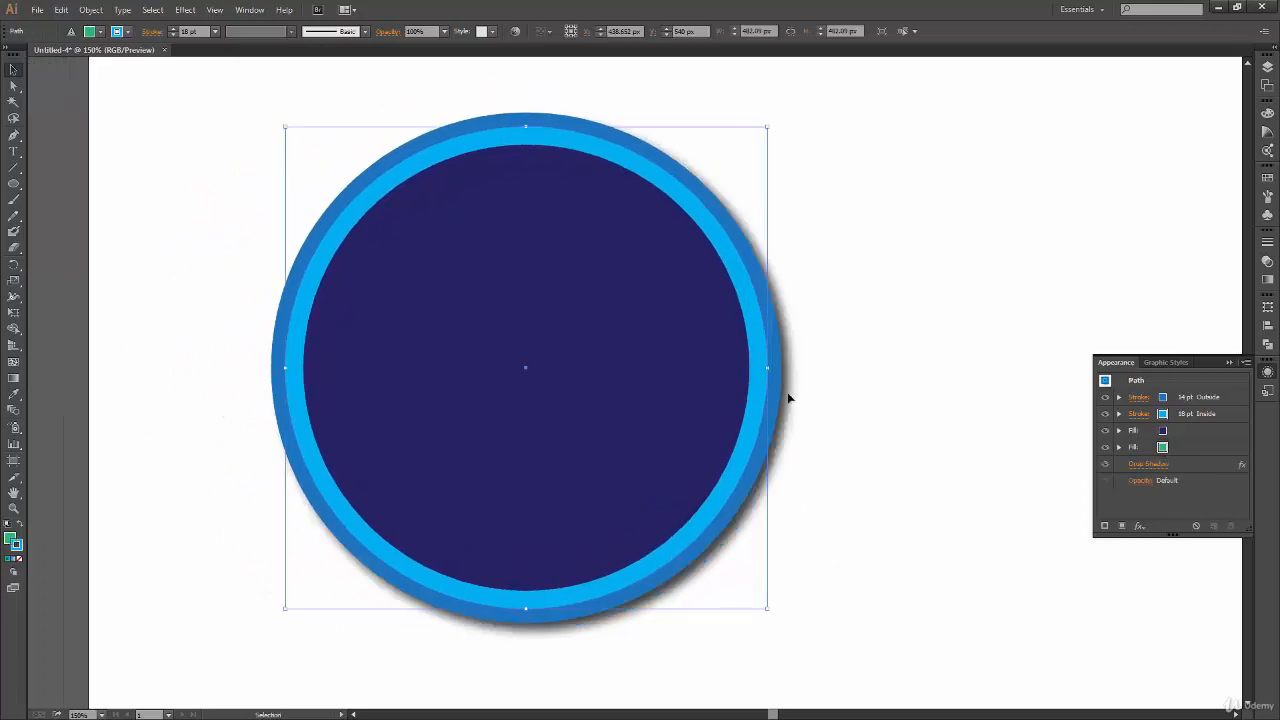
{"action": "left_click", "coordinate": [1150, 466]}
{"action": "left_click_drag", "start_coordinate": [938, 345], "coordinate": [963, 326]}
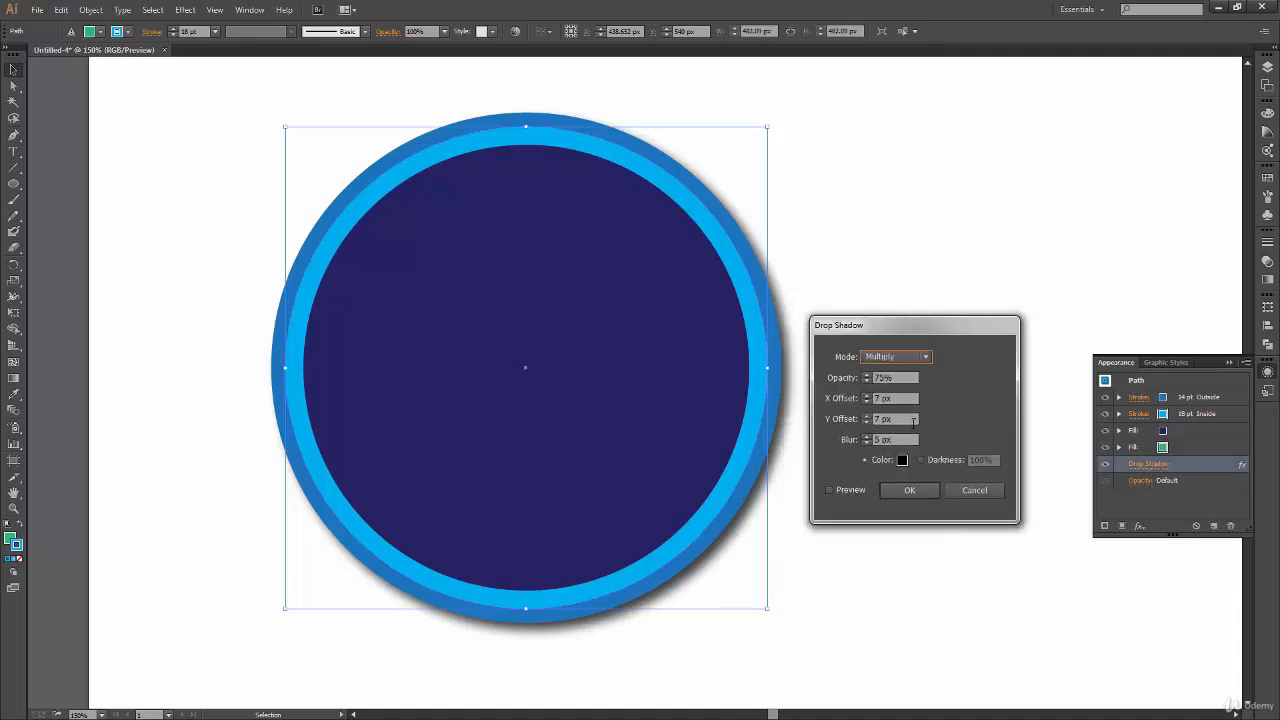
{"action": "left_click", "coordinate": [925, 359]}
{"action": "left_click", "coordinate": [925, 361]}
{"action": "left_click", "coordinate": [901, 418]}
{"action": "key", "text": "shift+Tab"}
{"action": "type", "text": "0"}
{"action": "key", "text": "Tab"}
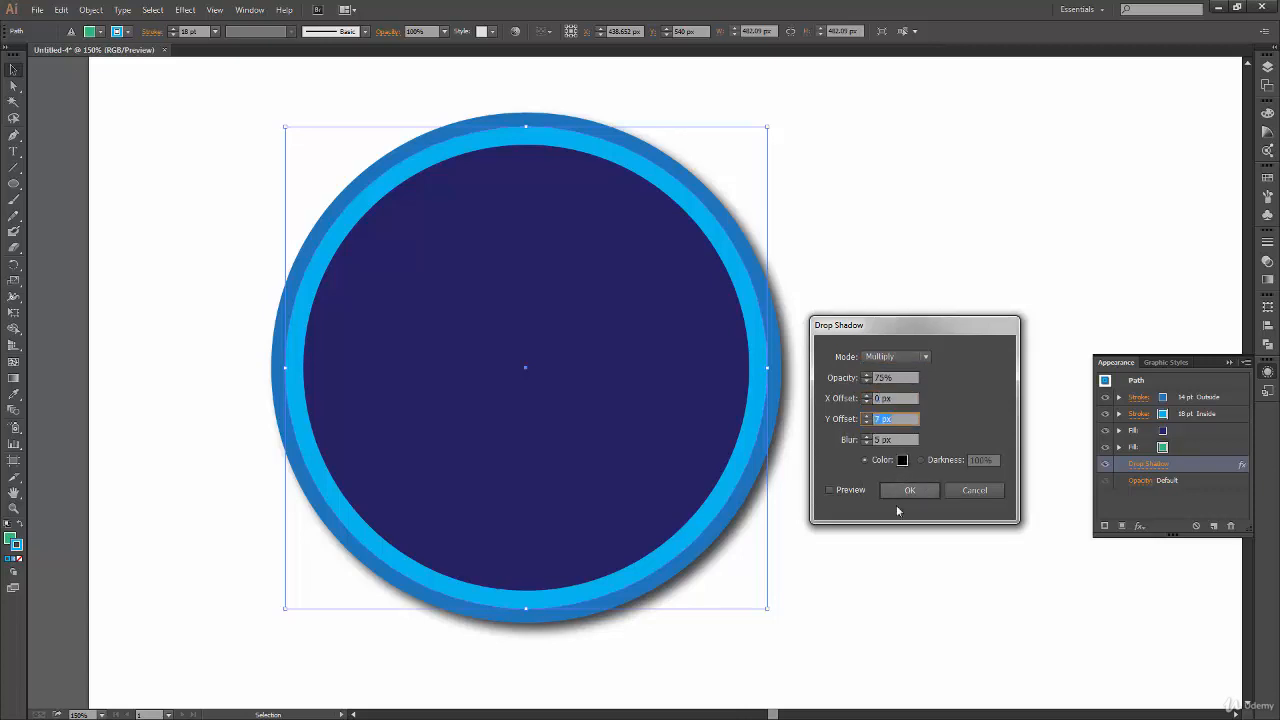
{"action": "left_click", "coordinate": [912, 491]}
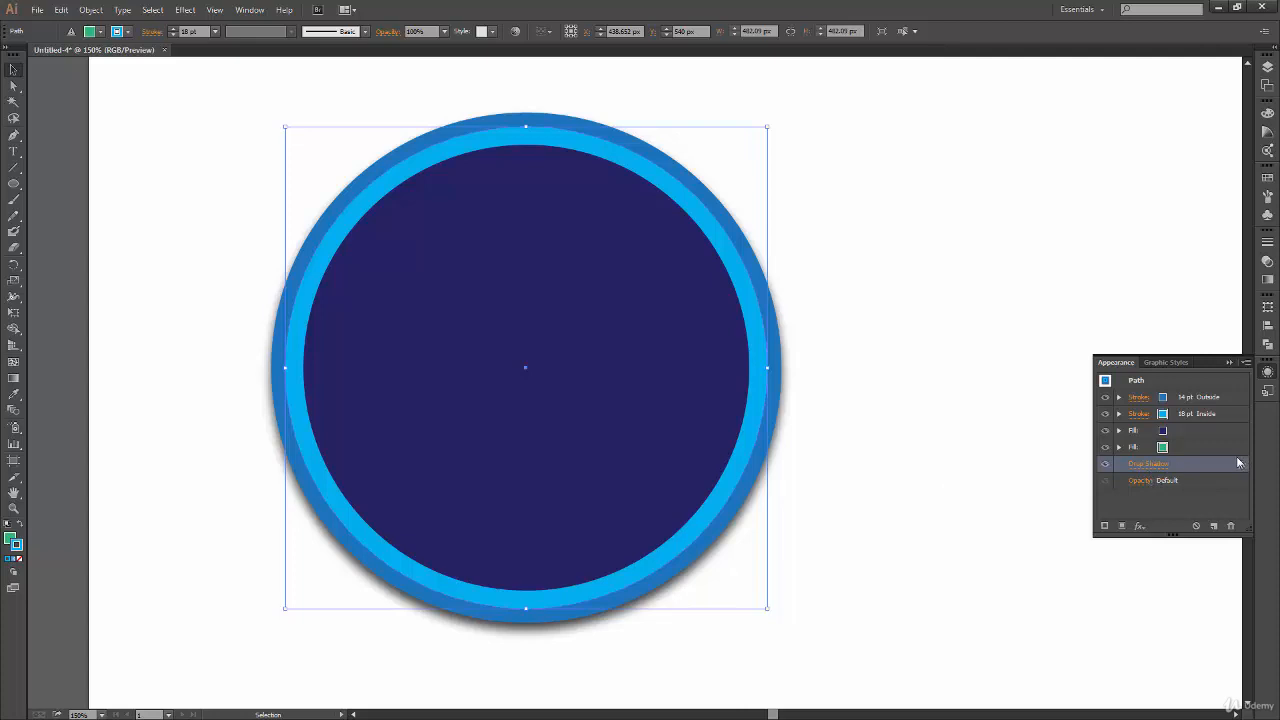
- Try the Drop Shadow effect above both strokes in the circle's appearance stack and return it below the green fill
{"action": "left_click_drag", "start_coordinate": [1238, 463], "coordinate": [1222, 395]}
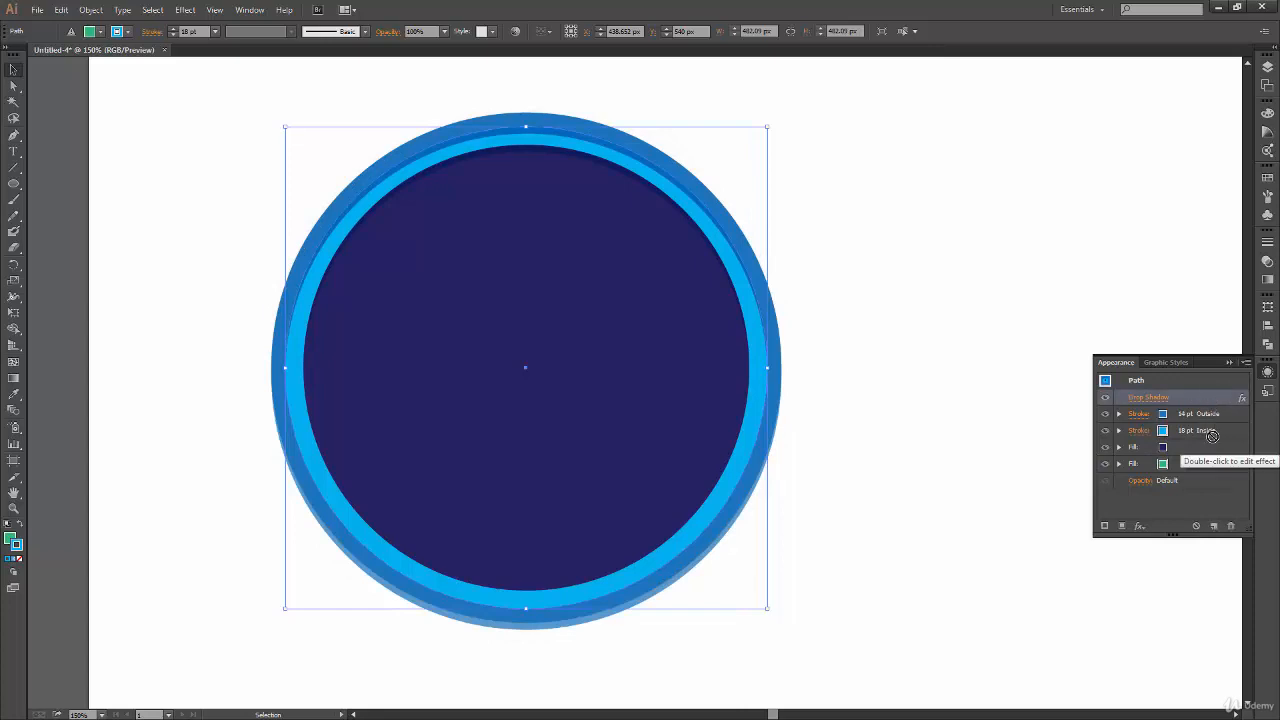
{"action": "left_click_drag", "start_coordinate": [1210, 441], "coordinate": [1195, 472]}
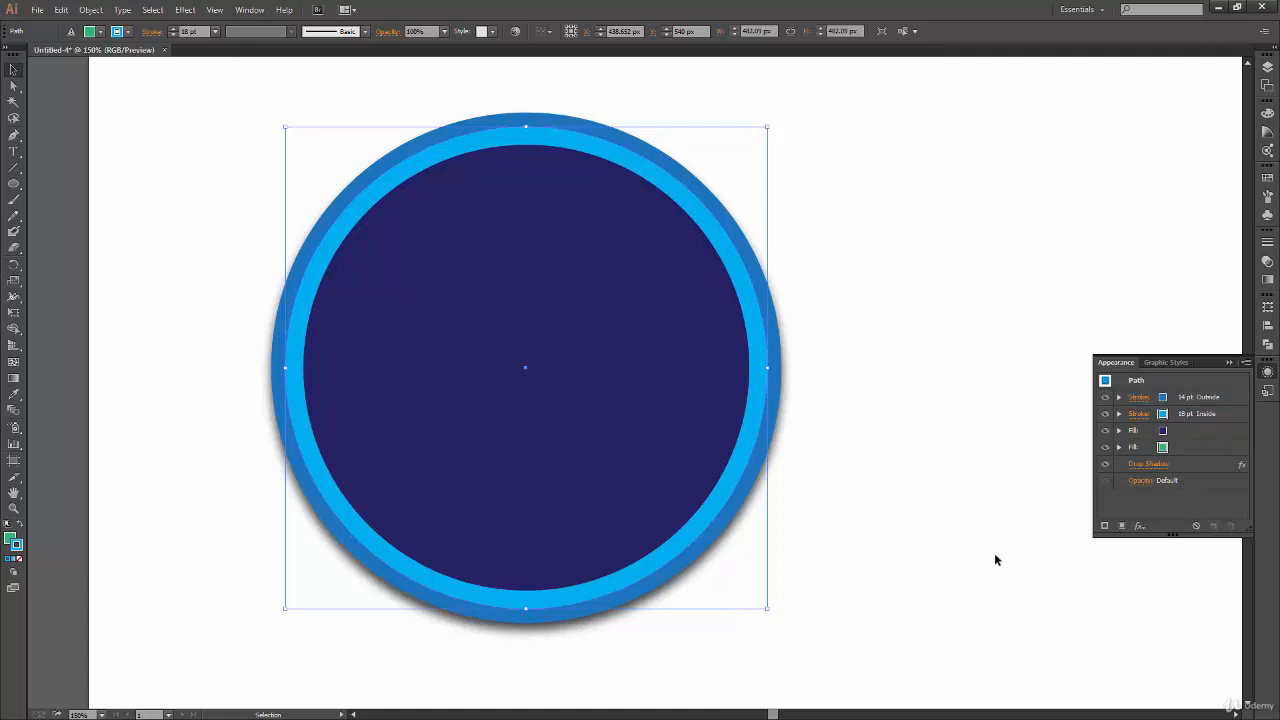
{"action": "left_click", "coordinate": [1140, 527]}
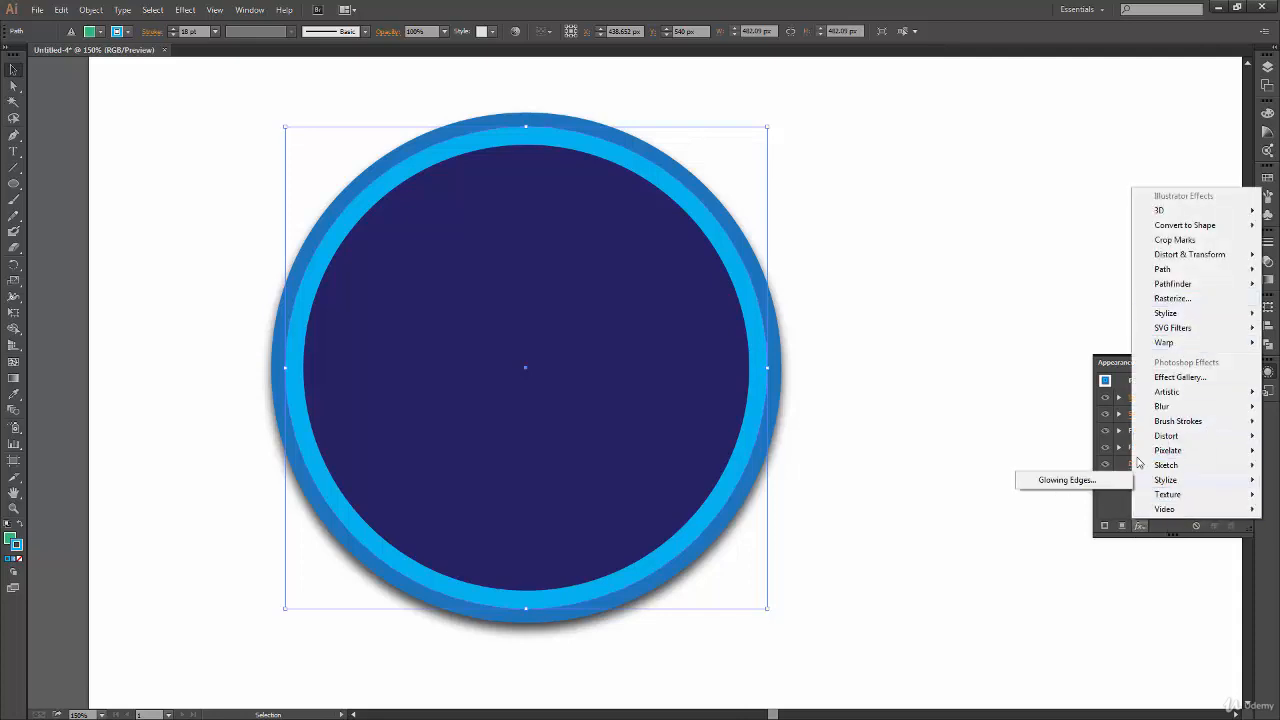
{"action": "left_click", "coordinate": [1112, 500]}
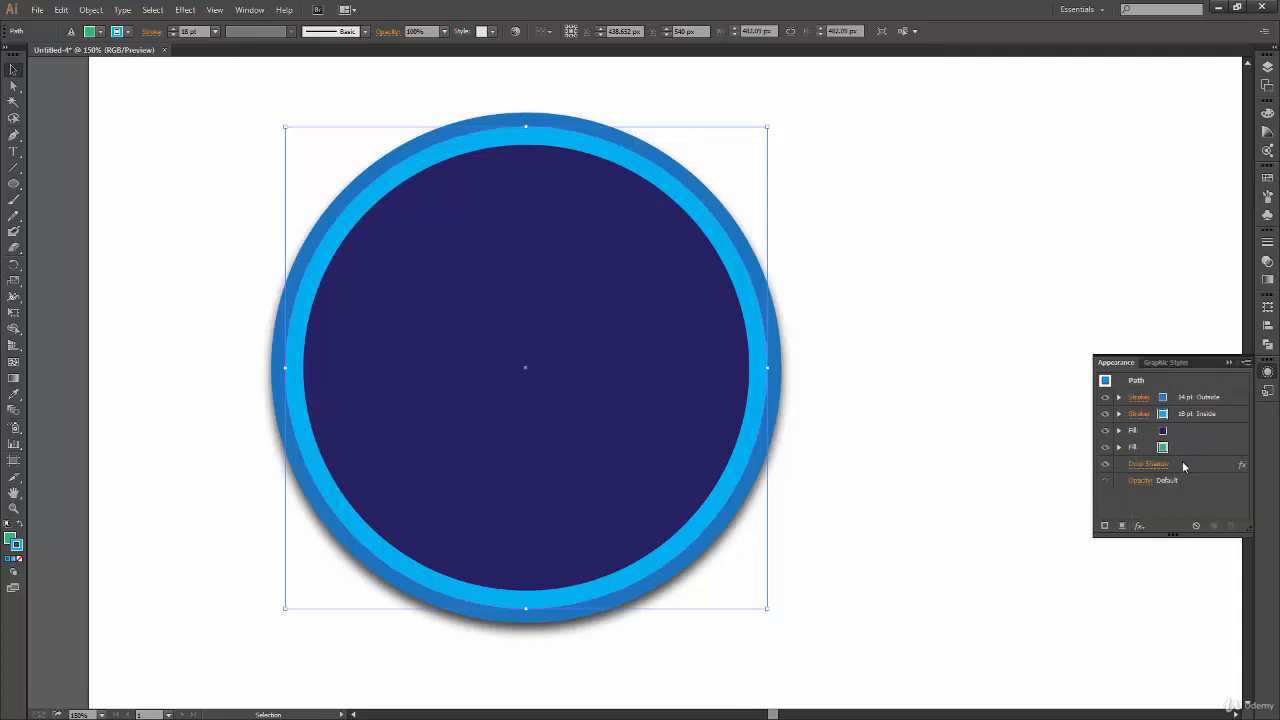
- Review the circle's Drop Shadow settings without changing them
{"action": "left_click", "coordinate": [1152, 466]}
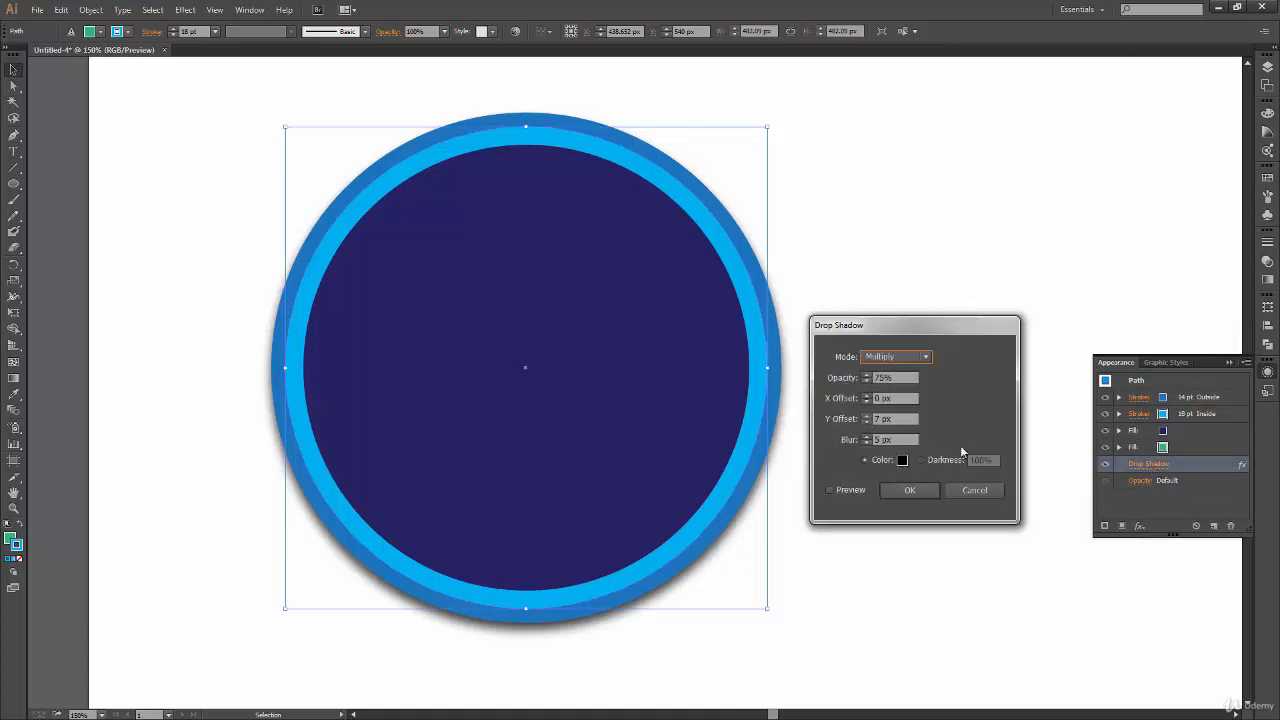
{"action": "left_click", "coordinate": [982, 495]}
{"action": "left_click", "coordinate": [975, 490]}
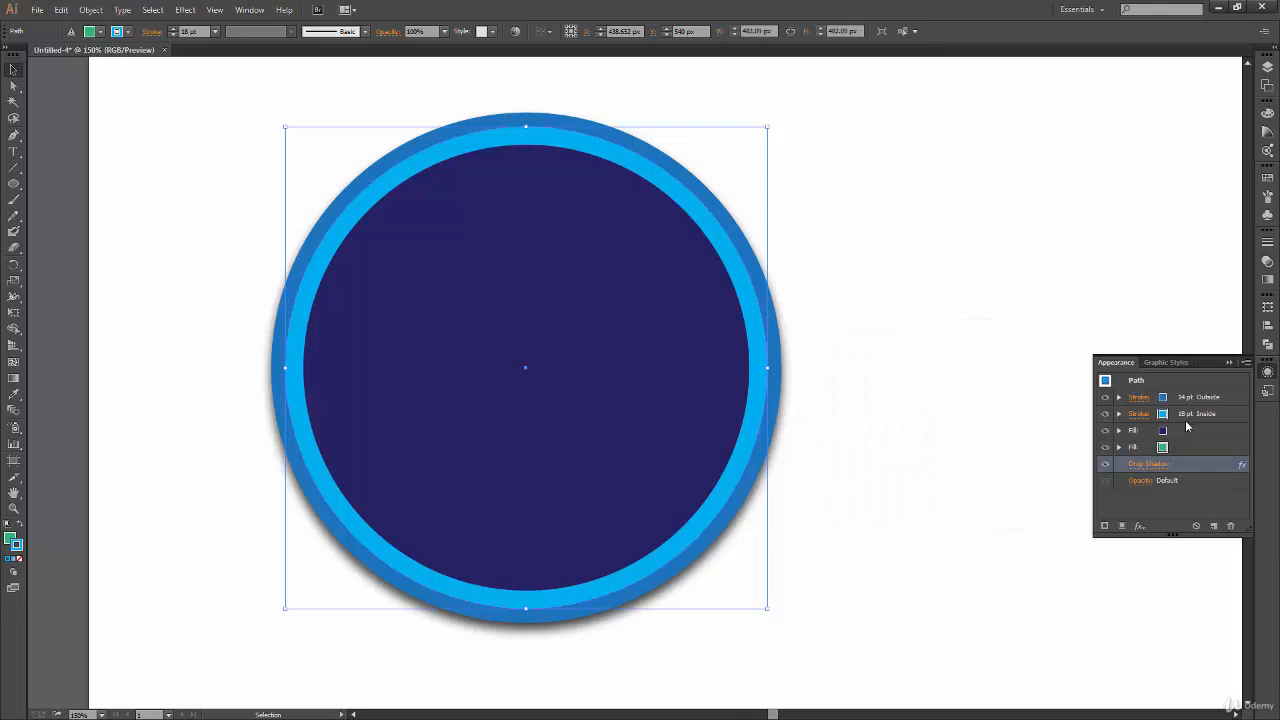
- Try clearing the circle's entire appearance and undo it
{"action": "left_click", "coordinate": [1196, 526]}
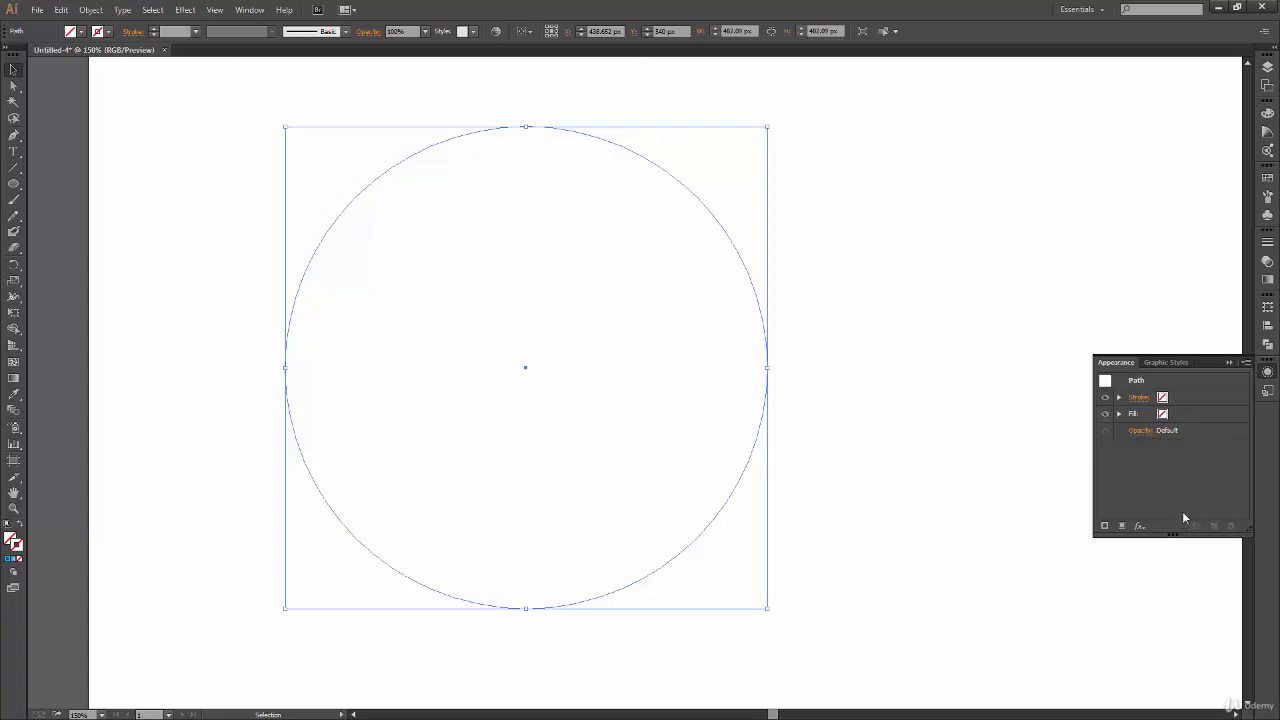
{"action": "key", "text": "ctrl+z"}
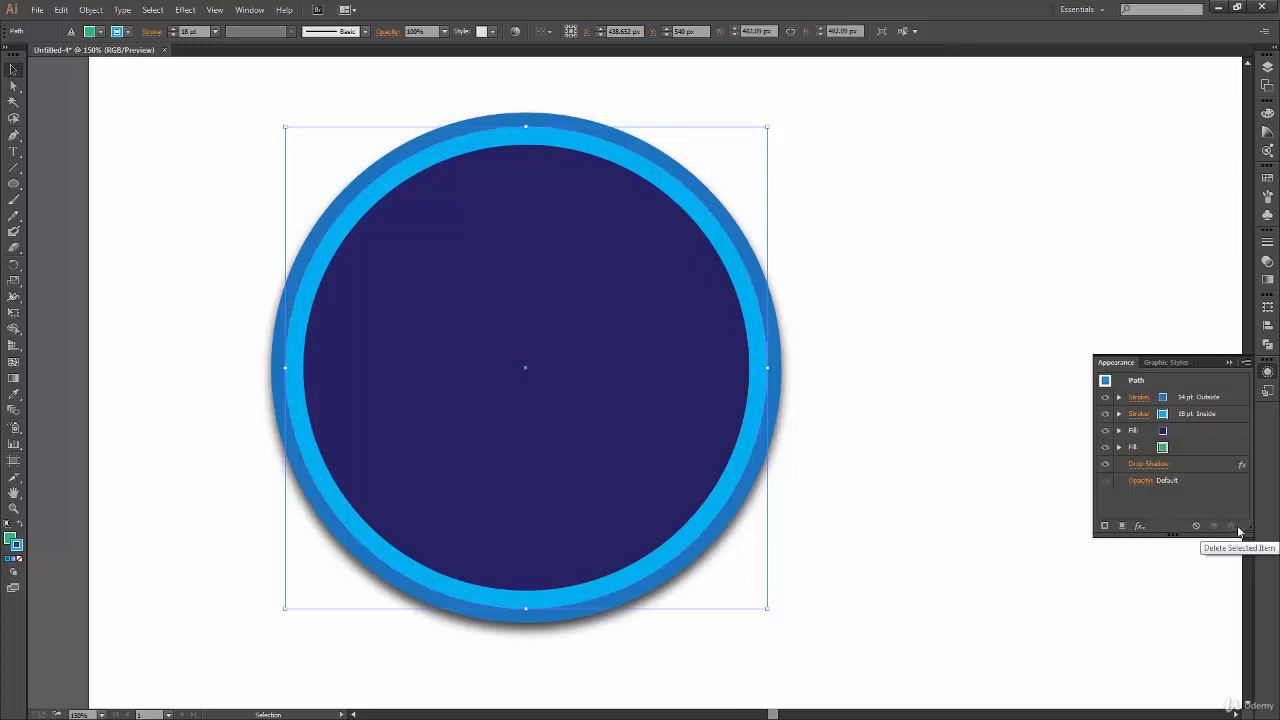
- Try duplicating the 14 pt outside stroke and the navy fill, undoing each copy
{"action": "left_click", "coordinate": [1238, 417]}
{"action": "left_click", "coordinate": [1233, 432]}
{"action": "left_click", "coordinate": [1239, 400]}
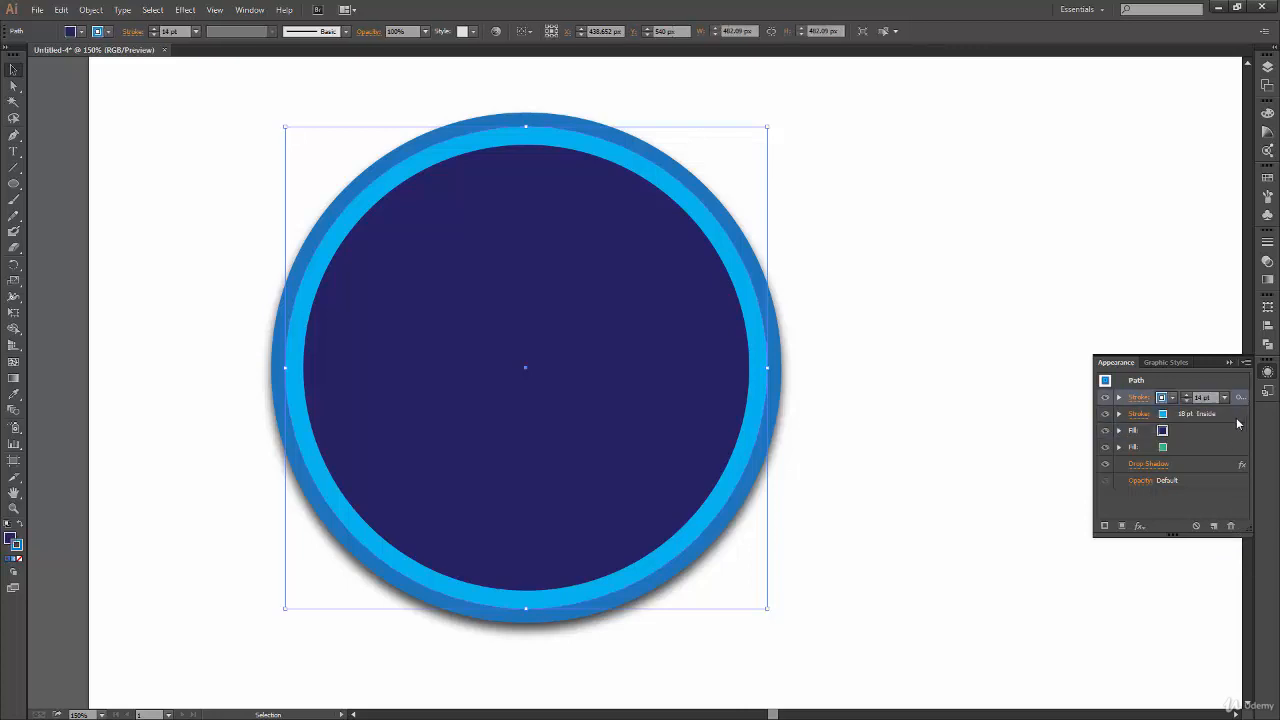
{"action": "left_click", "coordinate": [1214, 527]}
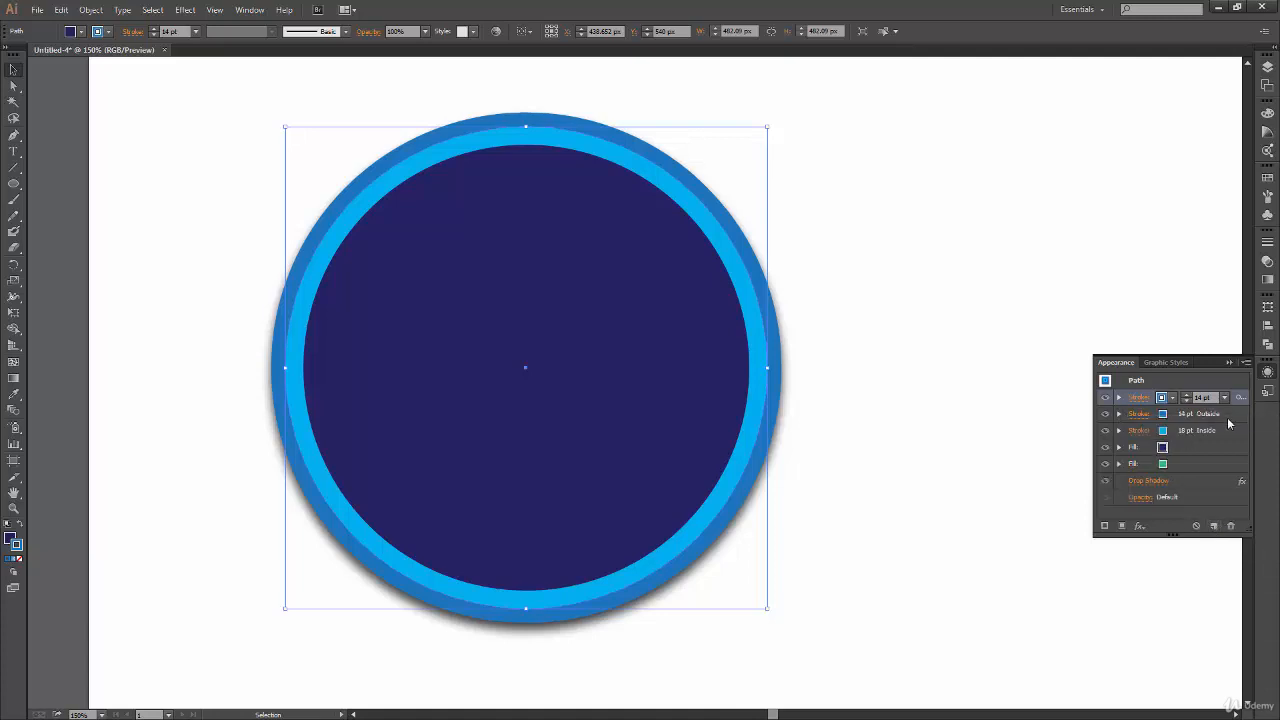
{"action": "key", "text": "ctrl+z"}
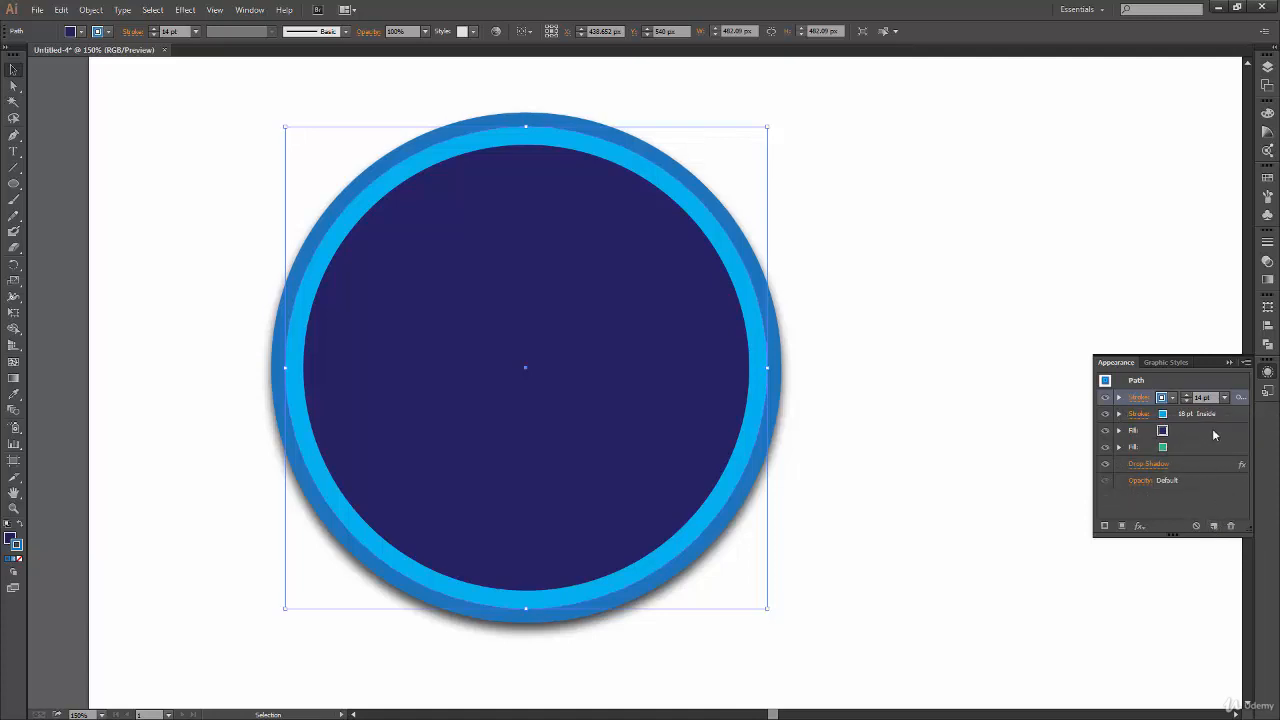
{"action": "left_click", "coordinate": [1216, 430]}
{"action": "left_click", "coordinate": [1215, 526]}
{"action": "key", "text": "ctrl+z"}
- Duplicate the circle's Drop Shadow effect to stack a second shadow below the fills
{"action": "left_click", "coordinate": [1213, 466]}
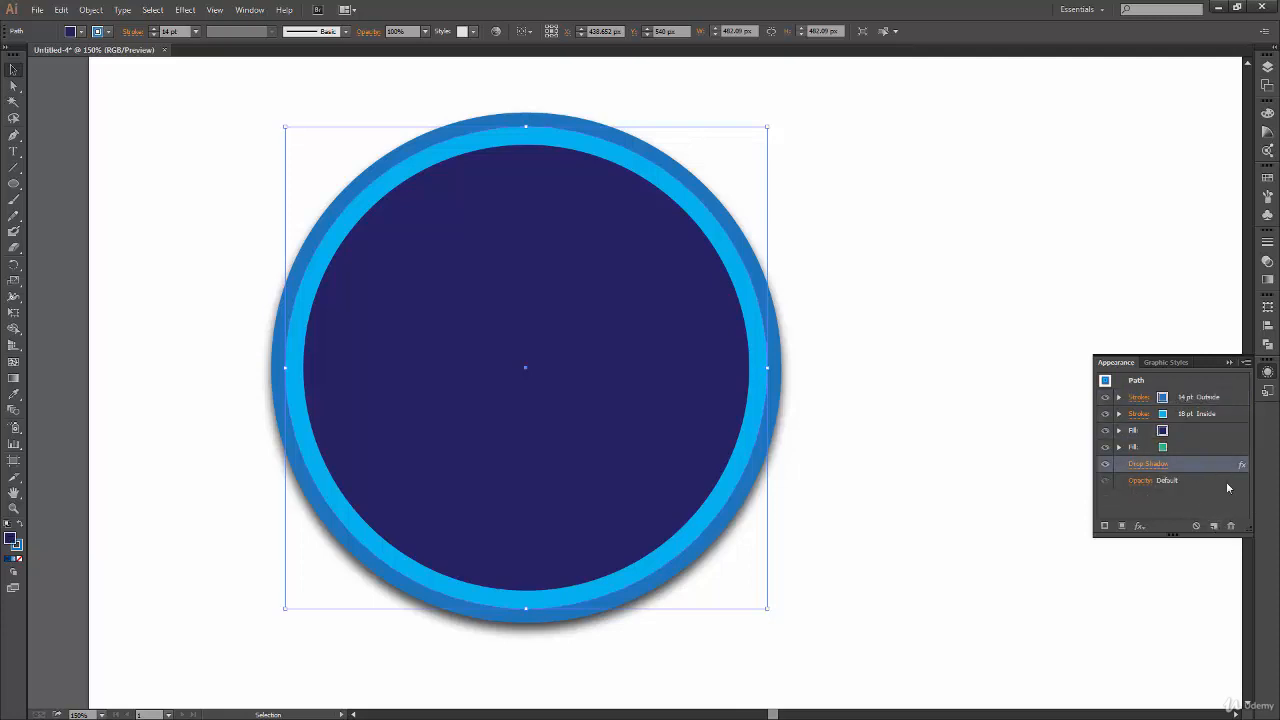
{"action": "left_click", "coordinate": [1213, 526]}
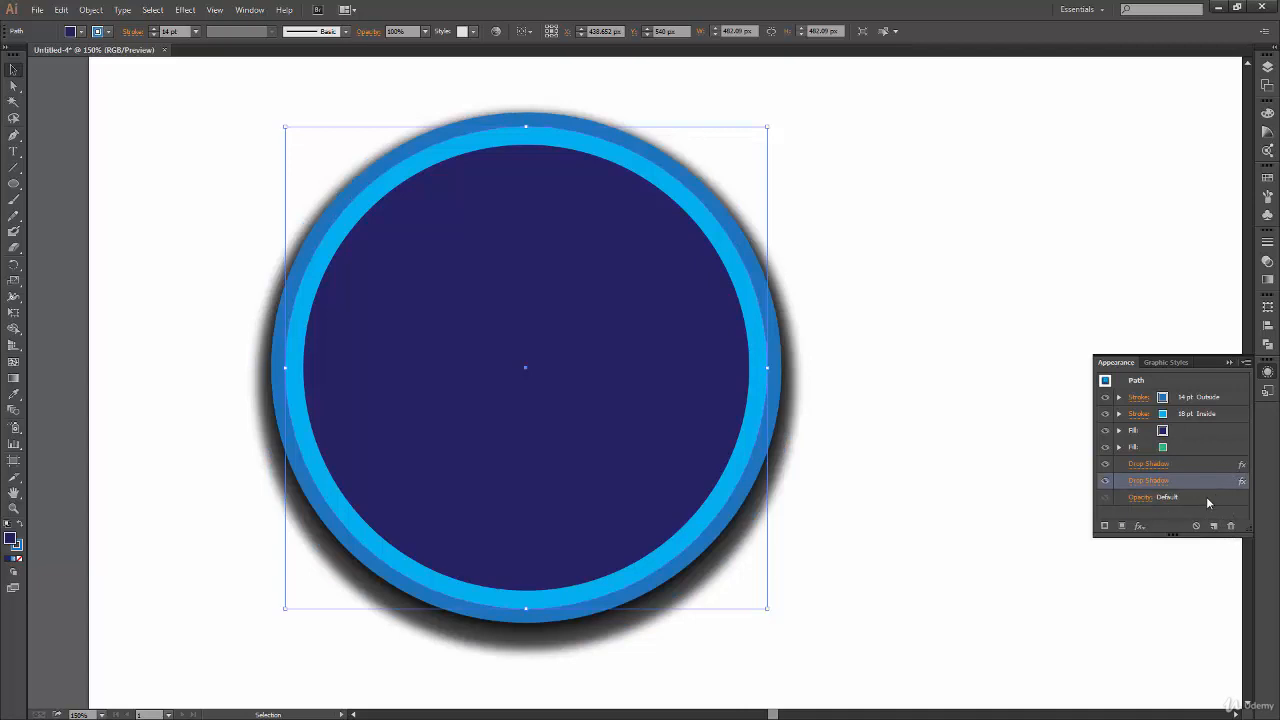
{"action": "key", "text": "ctrl+z"}
{"action": "left_click", "coordinate": [1196, 467]}
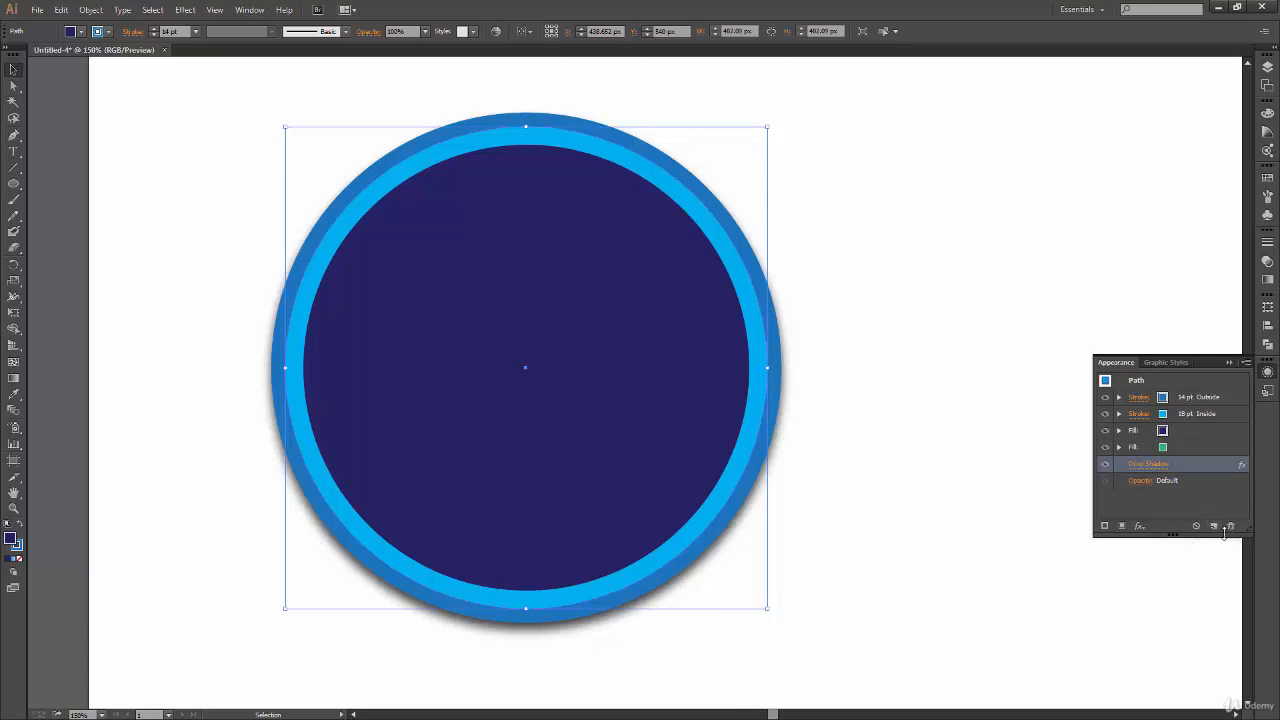
{"action": "left_click", "coordinate": [1214, 526]}
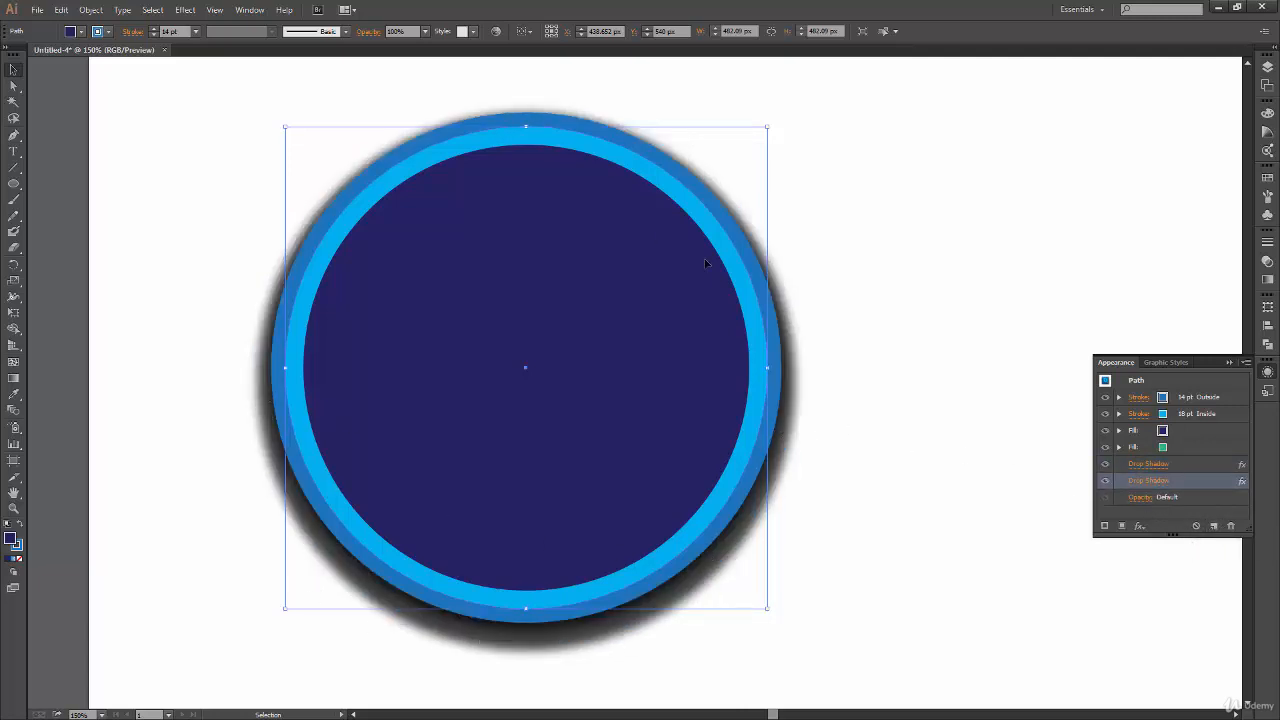
- Remove the upper of the circle's two stacked Drop Shadow effects
{"action": "left_click", "coordinate": [750, 550]}
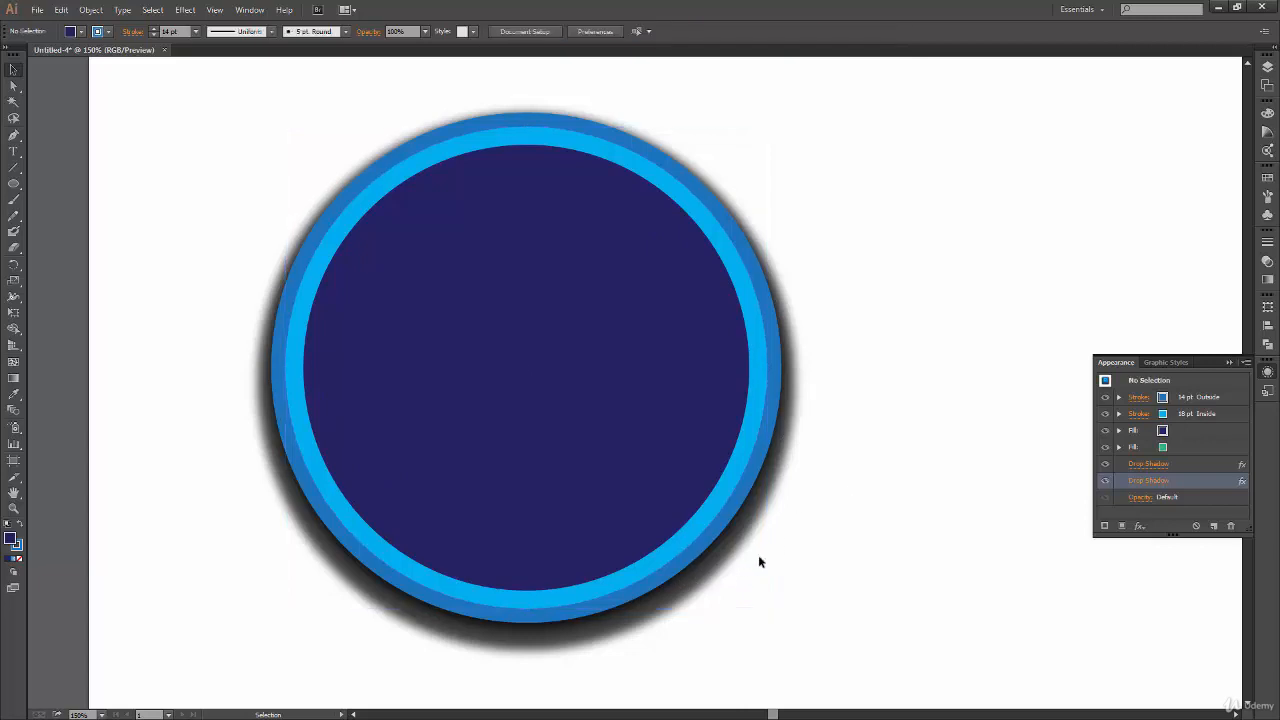
{"action": "left_click", "coordinate": [662, 566]}
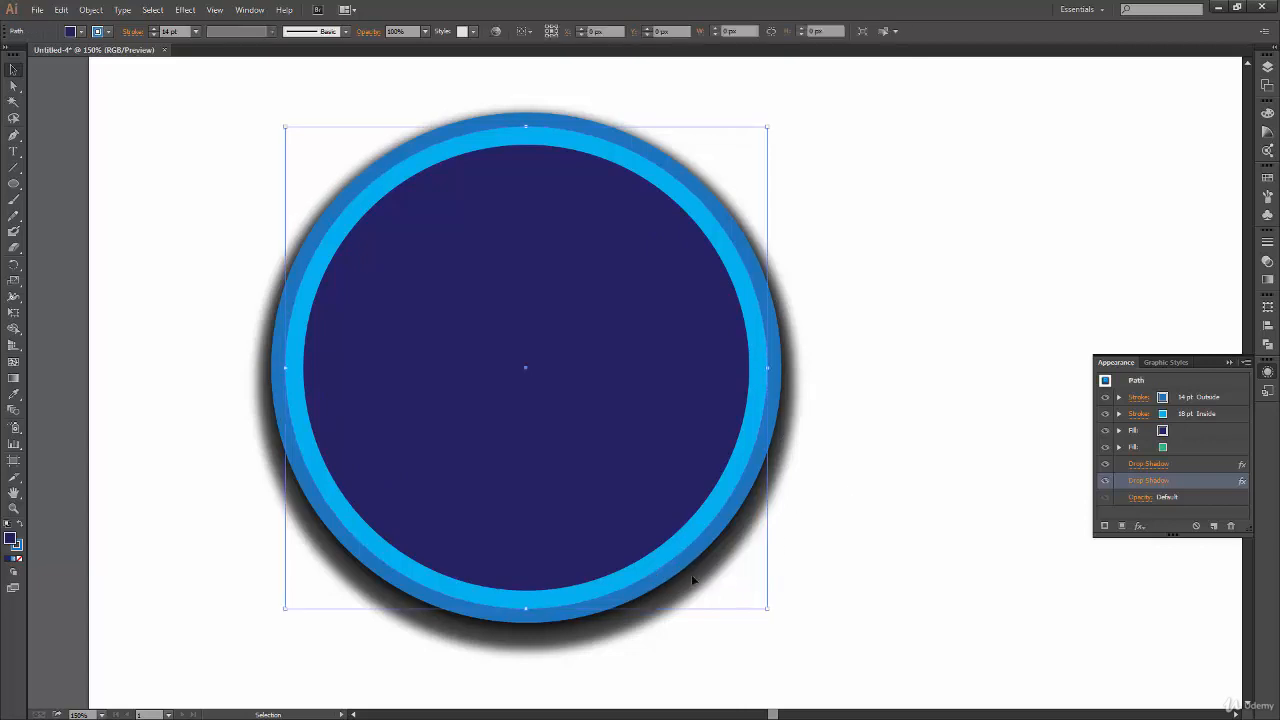
{"action": "left_click", "coordinate": [1190, 464]}
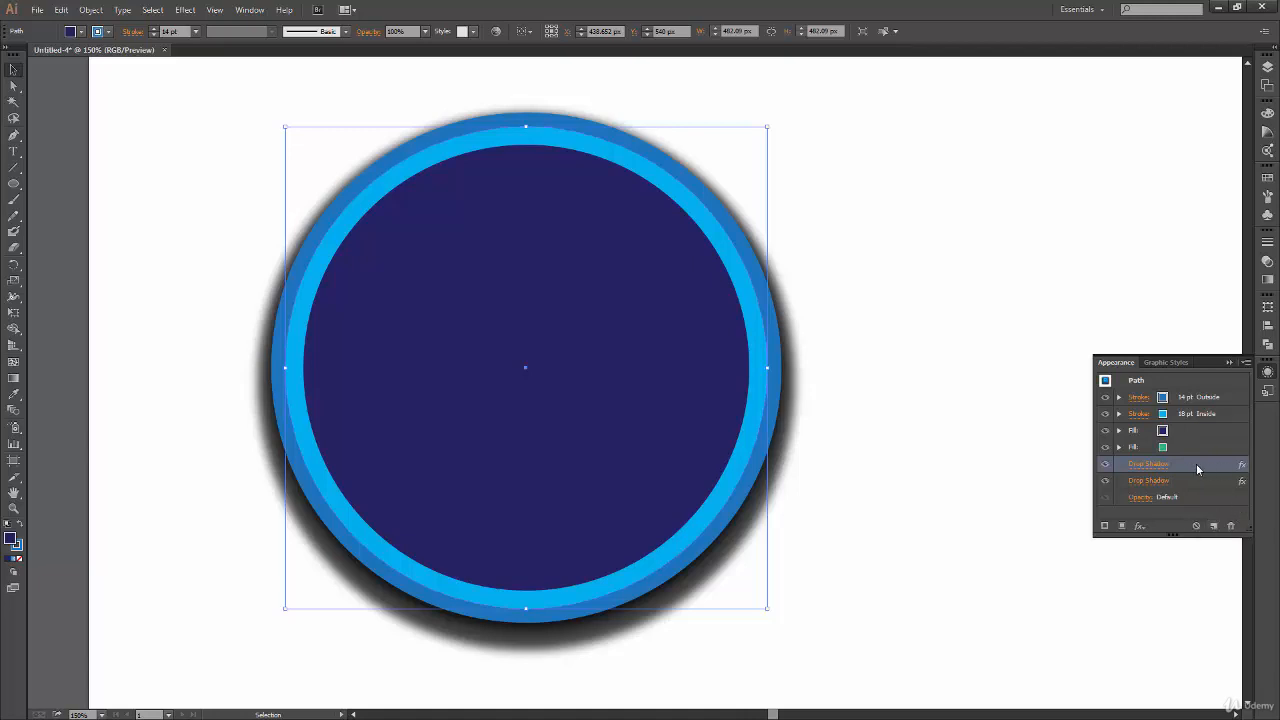
{"action": "left_click", "coordinate": [1236, 412]}
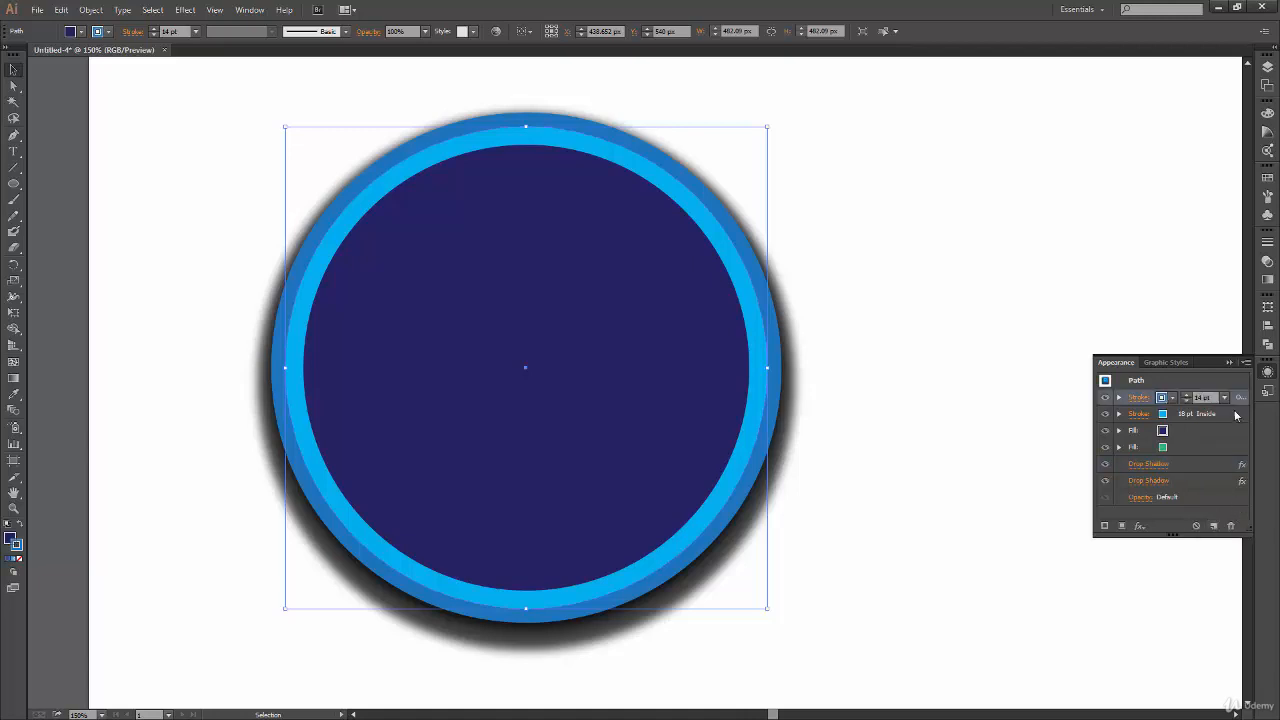
{"action": "left_click", "coordinate": [1199, 466]}
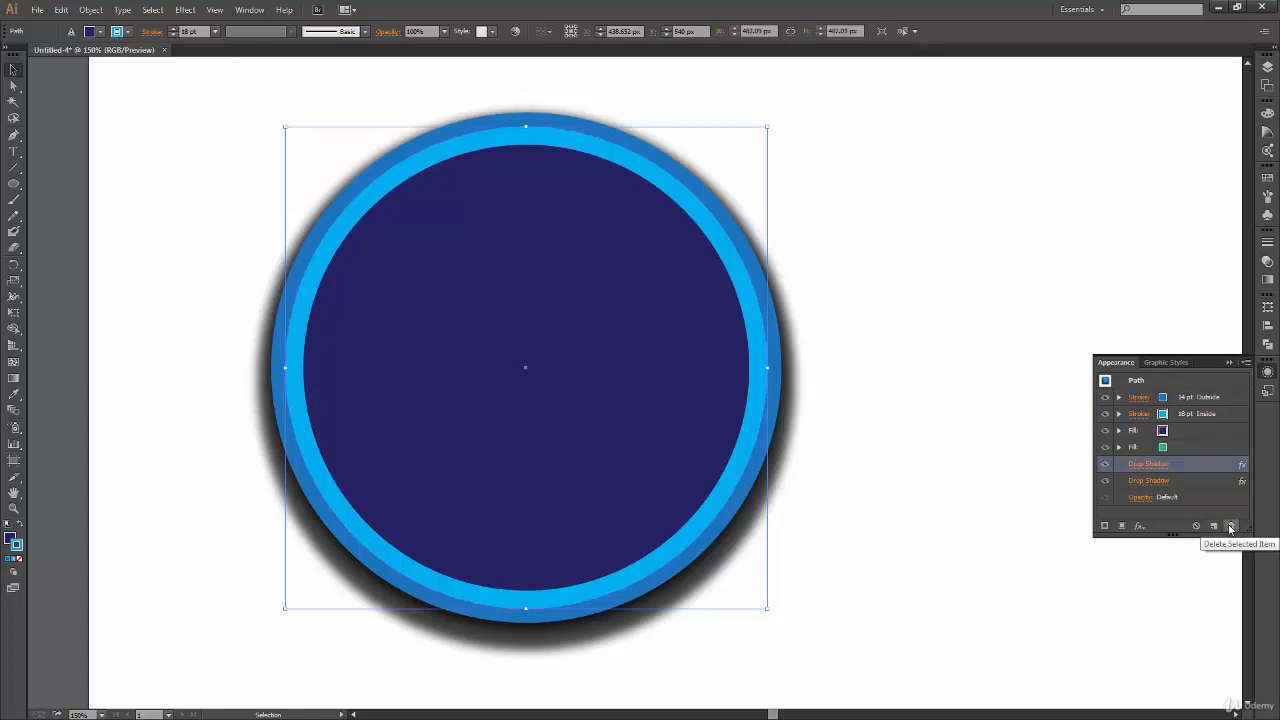
{"action": "left_click", "coordinate": [1231, 528]}
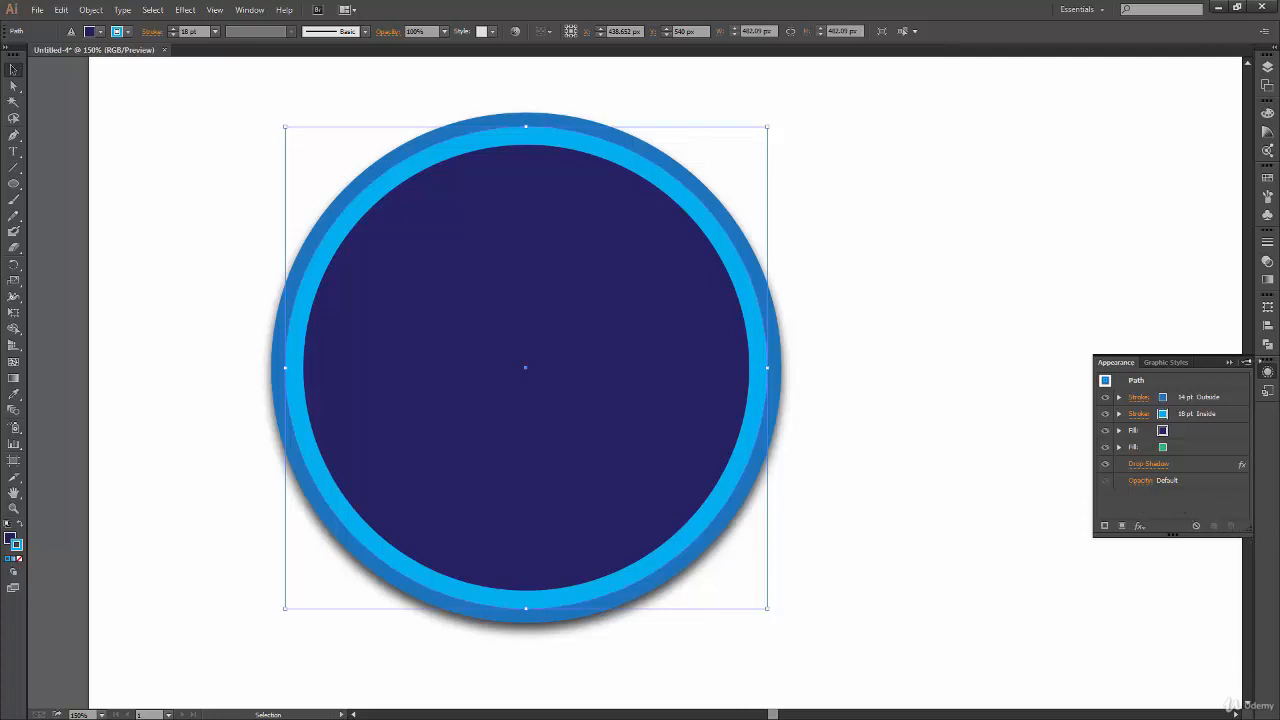
- Examine the Appearance options for adding fills and strokes, clearing, reducing to basic appearance and New Art Has Basic Appearance
{"action": "left_click", "coordinate": [1246, 364]}
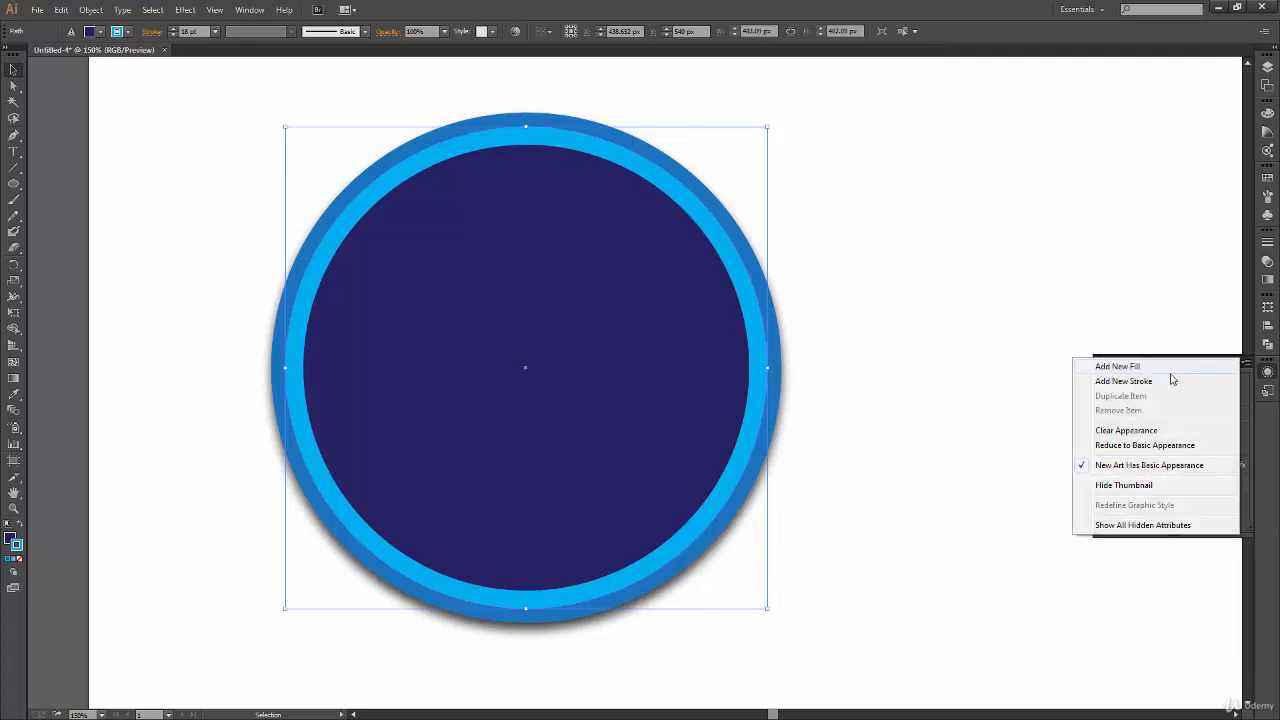
{"action": "left_click", "coordinate": [1246, 364]}
{"action": "left_click", "coordinate": [1246, 364]}
{"action": "left_click", "coordinate": [1248, 366]}
{"action": "left_click", "coordinate": [1248, 366]}
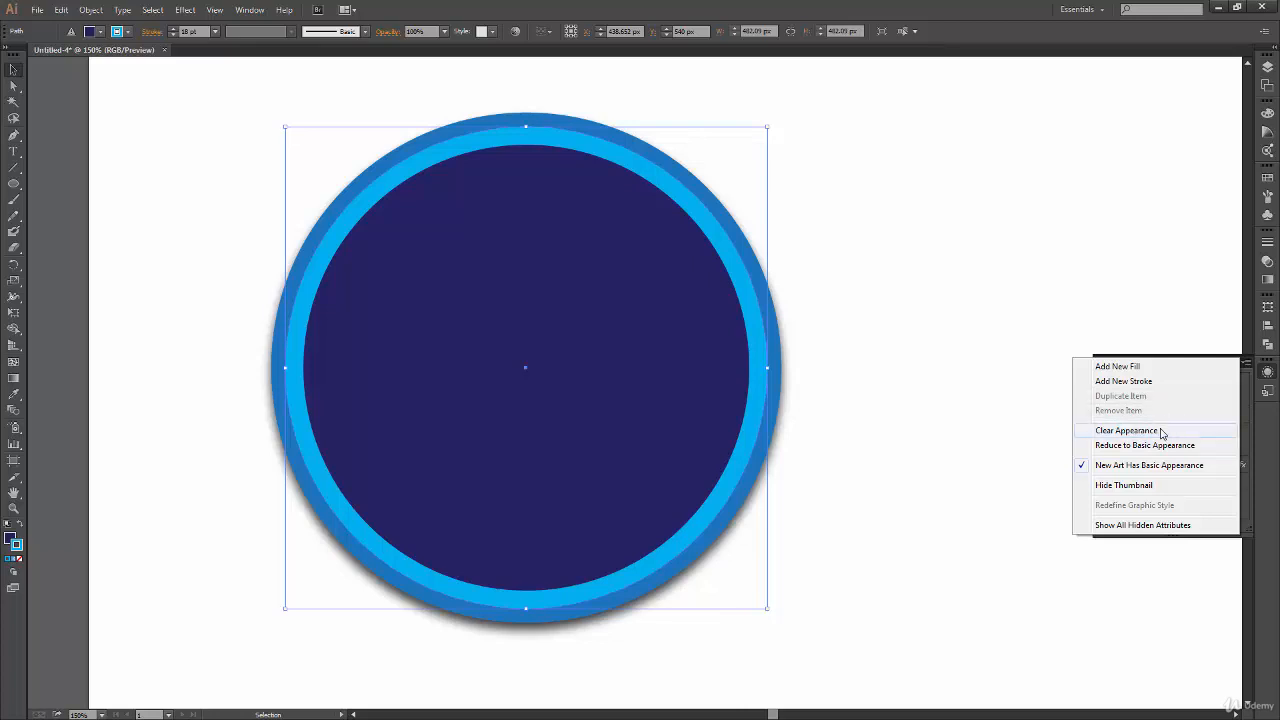
{"action": "left_click", "coordinate": [1246, 363]}
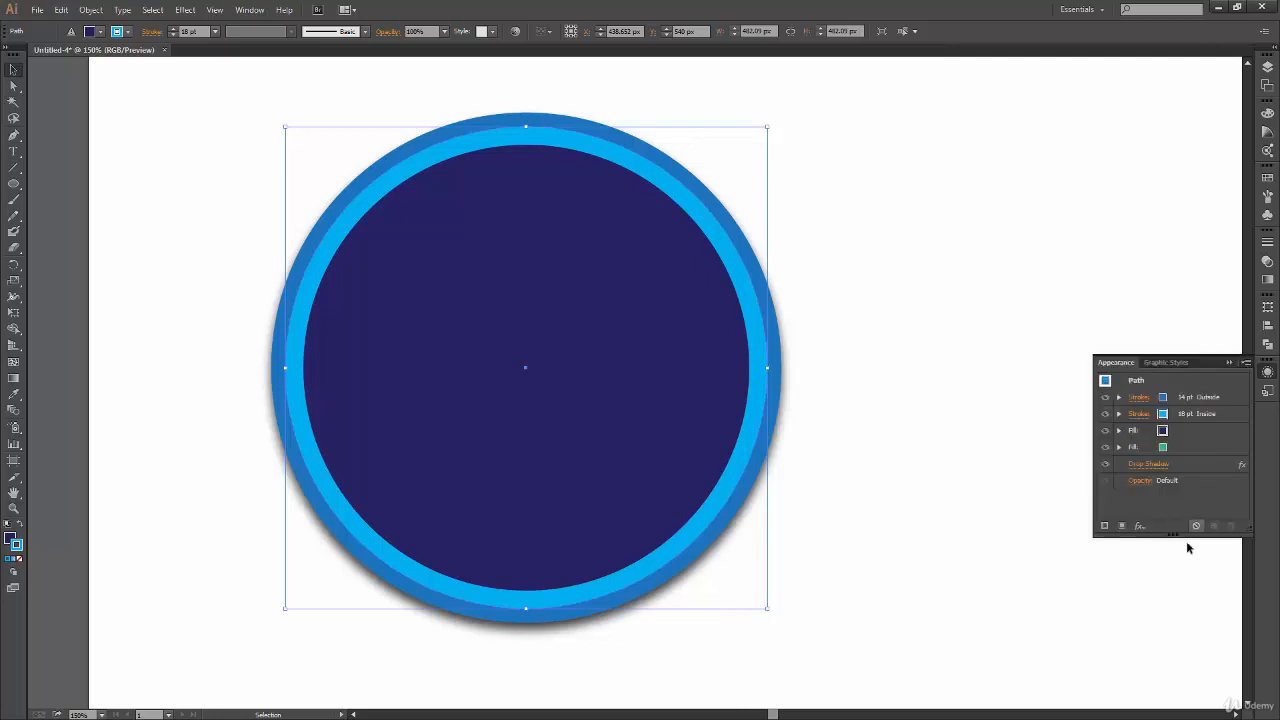
{"action": "left_click", "coordinate": [1246, 366]}
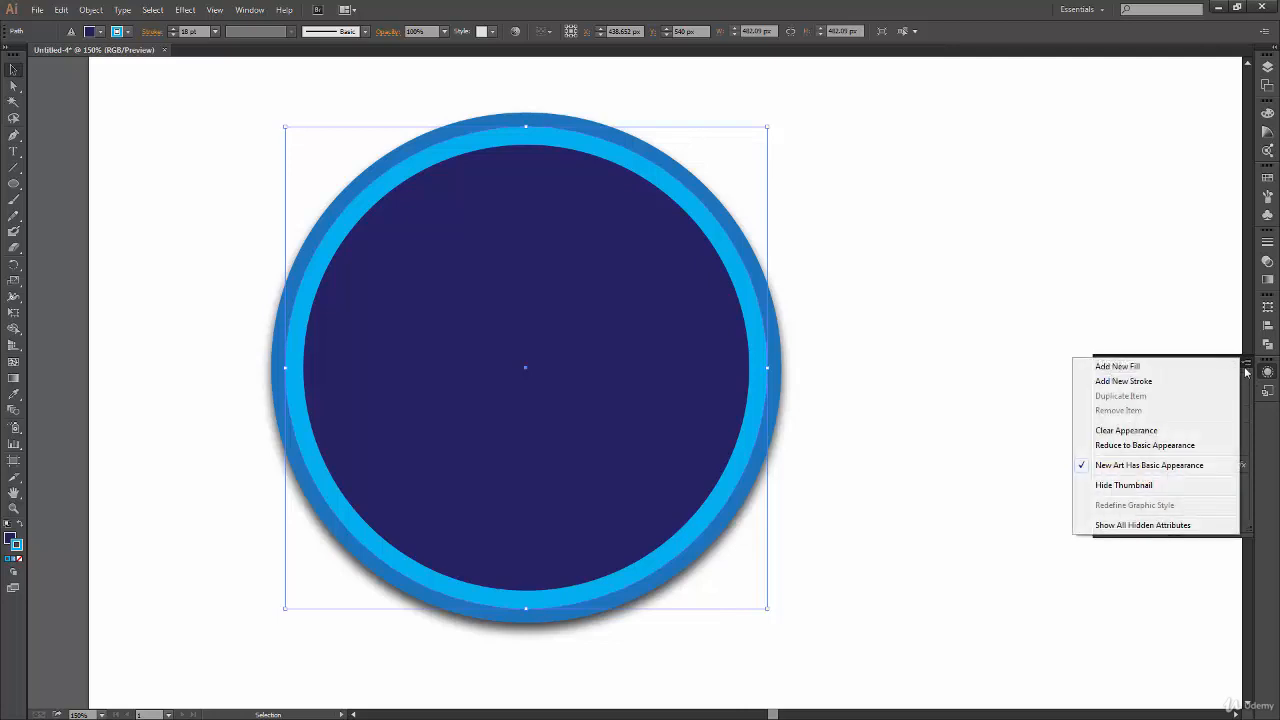
{"action": "left_click", "coordinate": [1183, 452]}
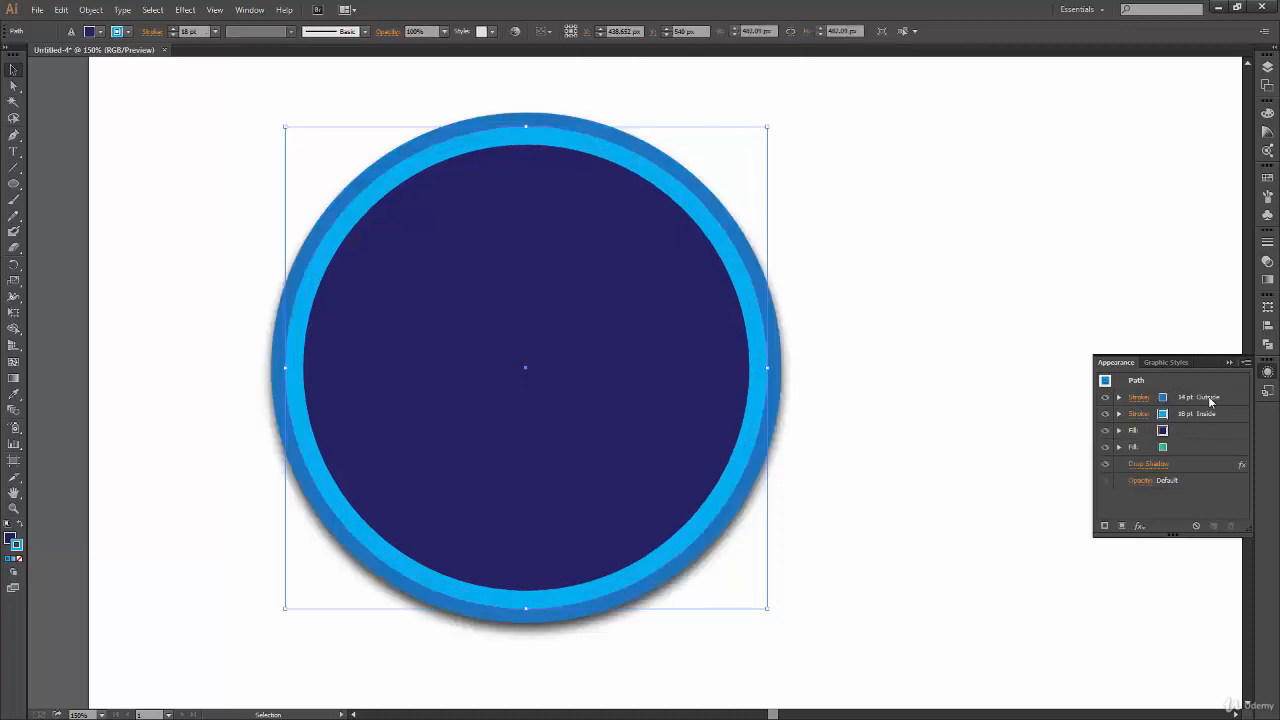
- Try hiding the circle's thumbnail in the Appearance list and show it again
{"action": "left_click", "coordinate": [1246, 363]}
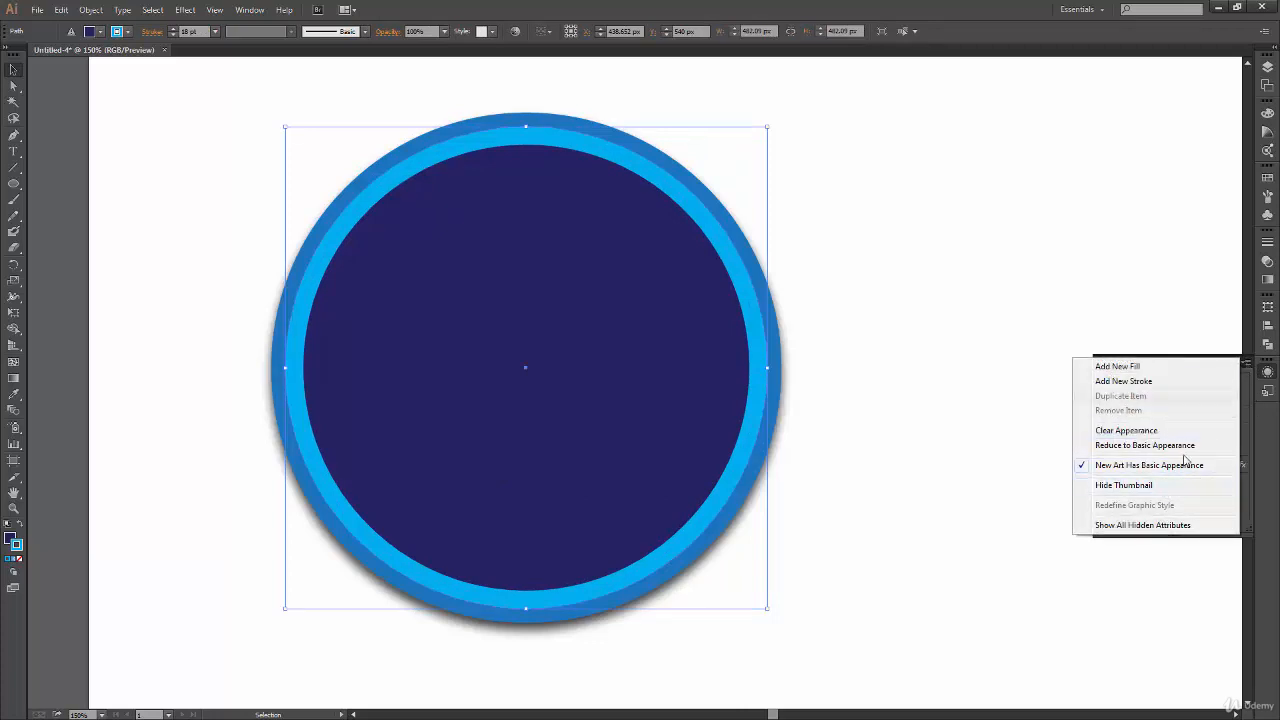
{"action": "left_click", "coordinate": [1168, 487]}
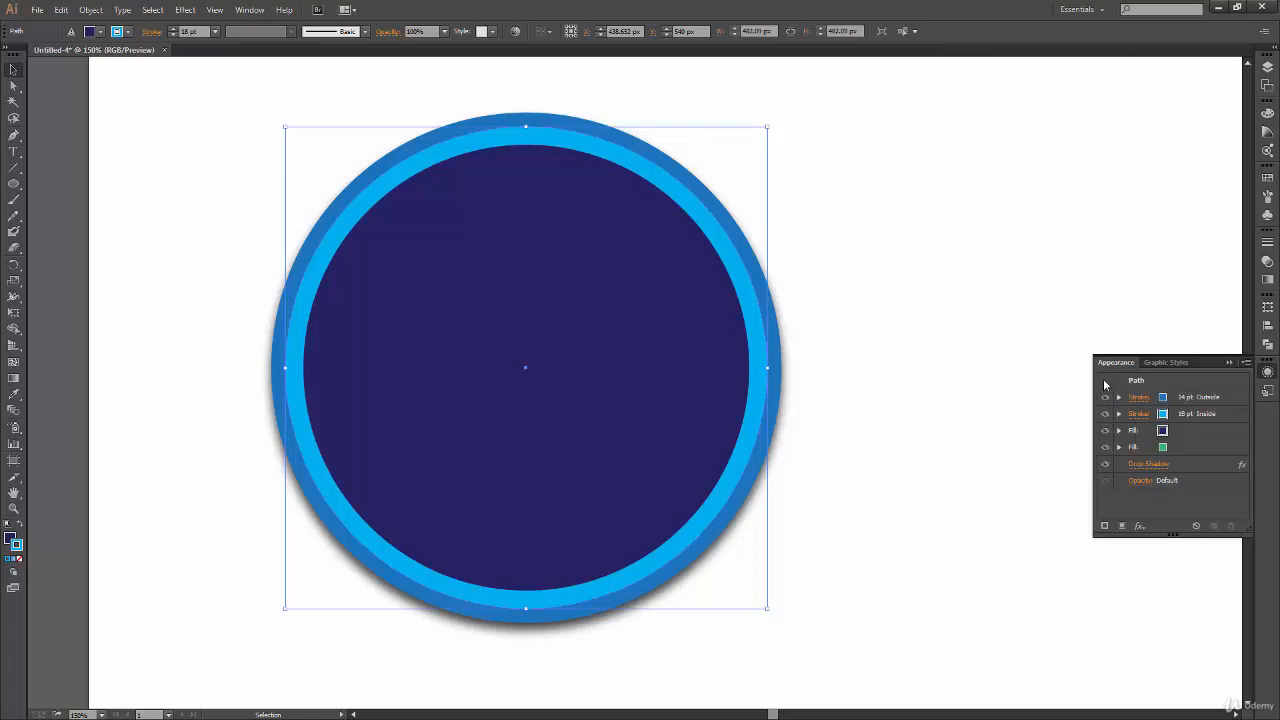
{"action": "left_click", "coordinate": [1246, 365]}
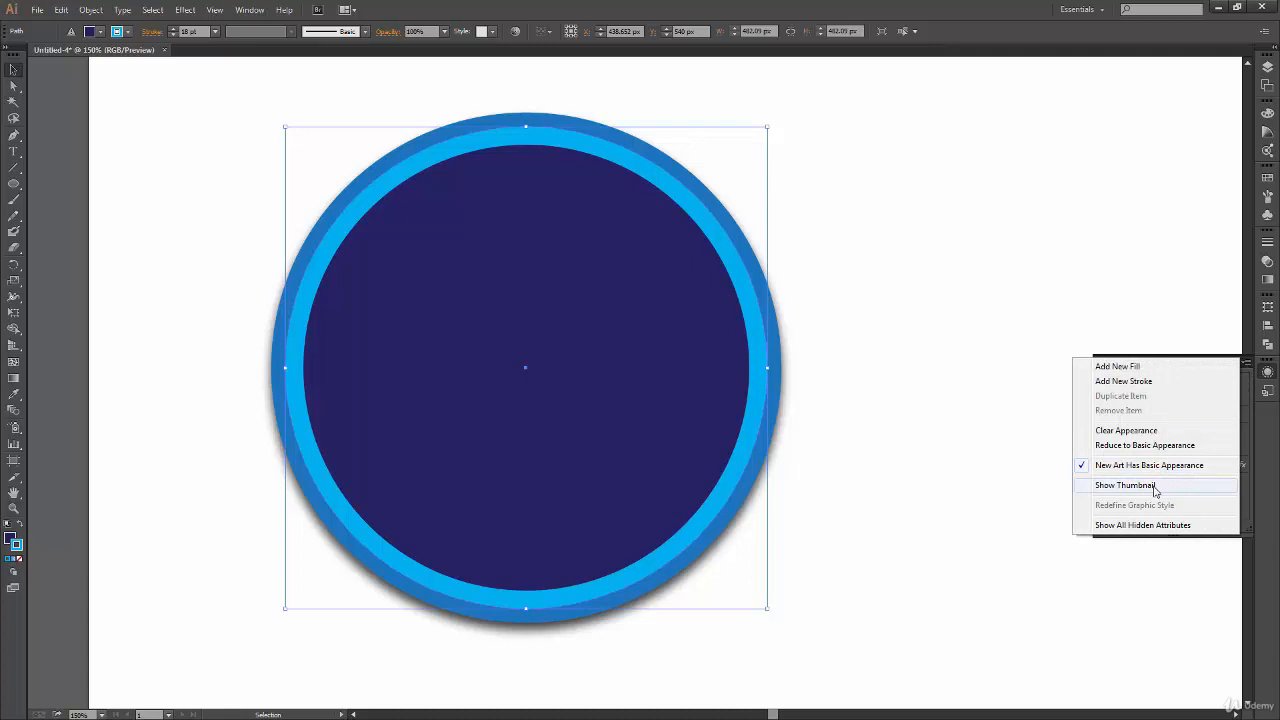
{"action": "left_click", "coordinate": [1155, 487]}
- Show all hidden attributes in the circle's appearance
{"action": "left_click", "coordinate": [1248, 366]}
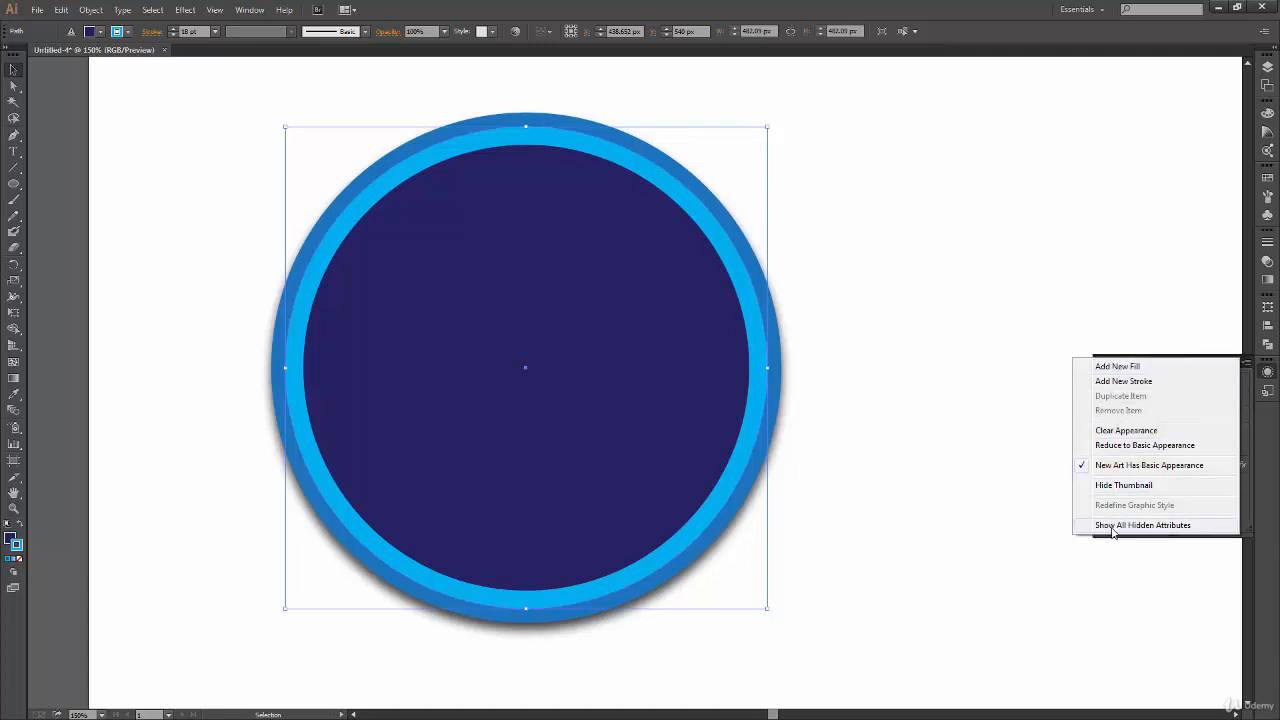
{"action": "left_click", "coordinate": [1170, 526]}
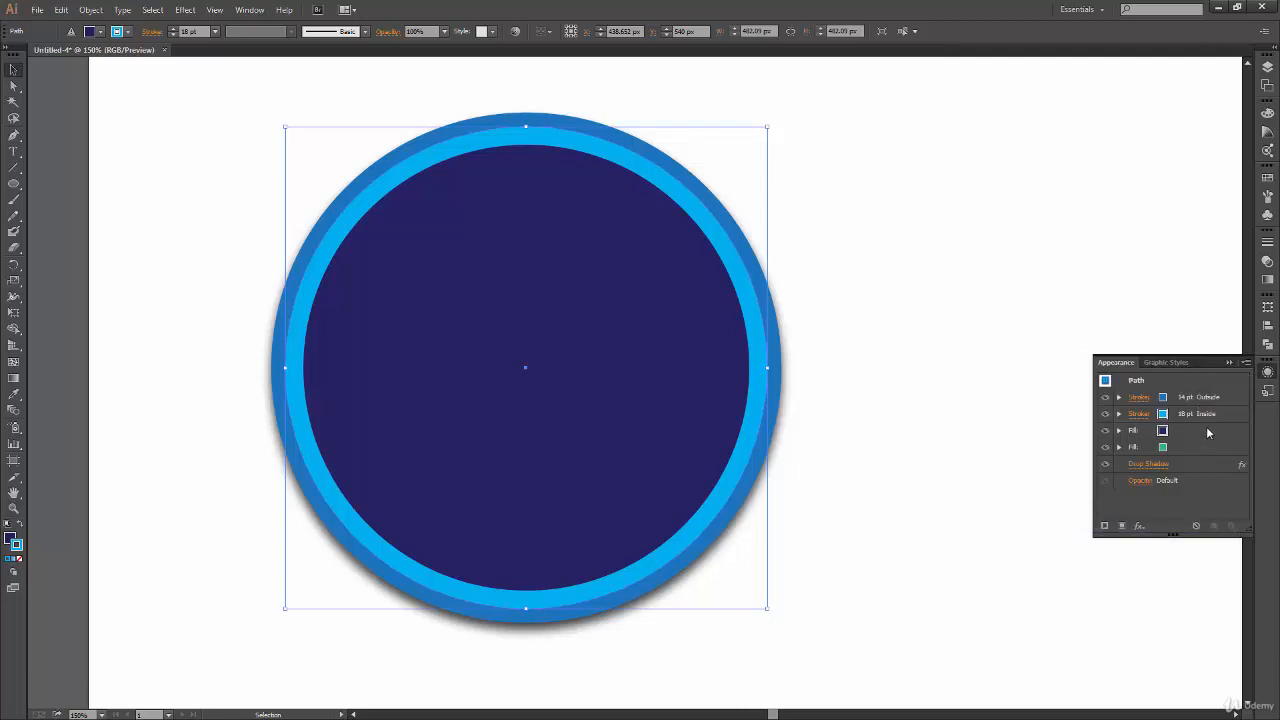
{"action": "left_click", "coordinate": [1246, 363]}
{"action": "left_click", "coordinate": [1176, 526]}
{"action": "left_click", "coordinate": [1246, 363]}
{"action": "left_click", "coordinate": [1178, 526]}
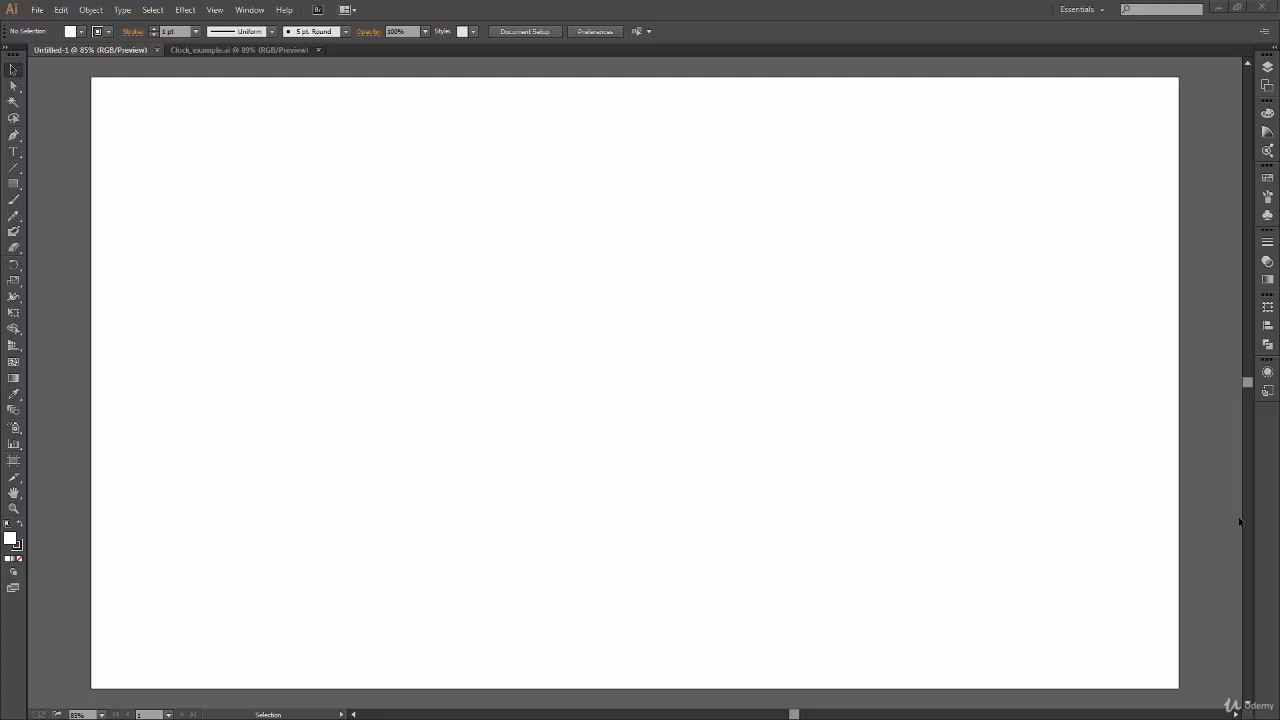
- Switch to the Clock_example.ai document, try moving the clock's rim and face circles aside, and undo the move
{"action": "left_click", "coordinate": [250, 49]}
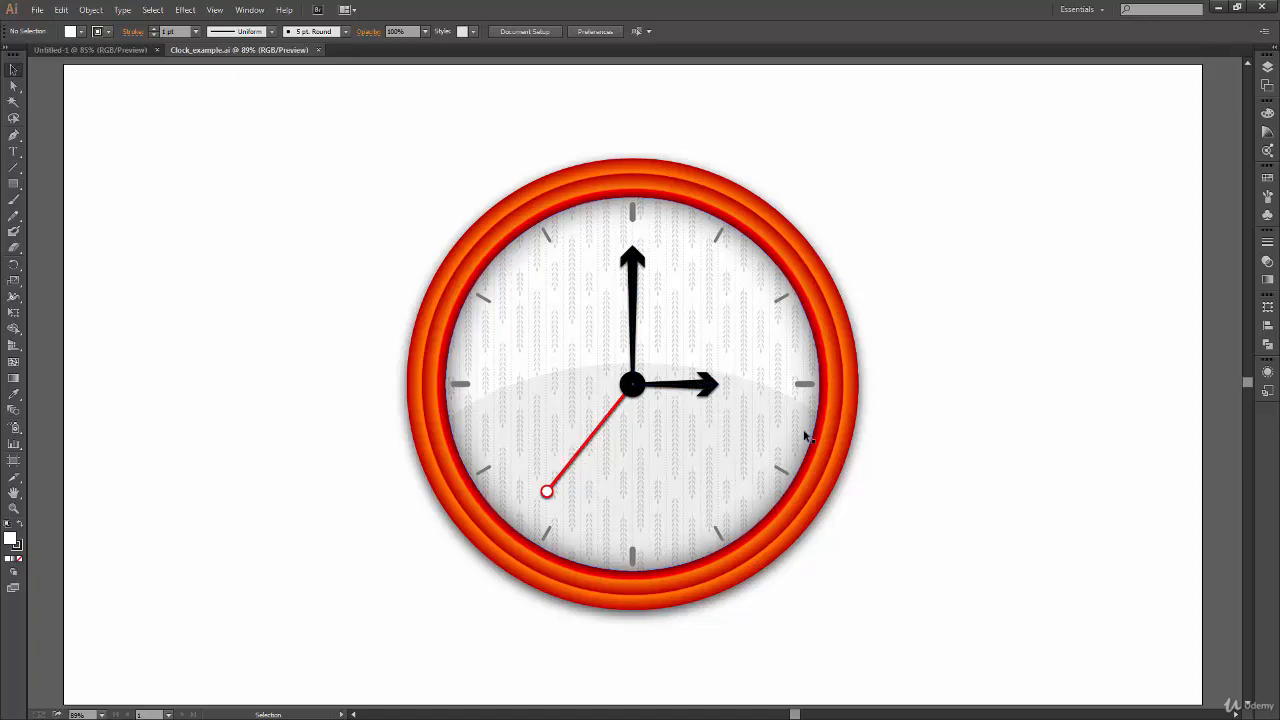
{"action": "left_click_drag", "start_coordinate": [868, 342], "coordinate": [1177, 263]}
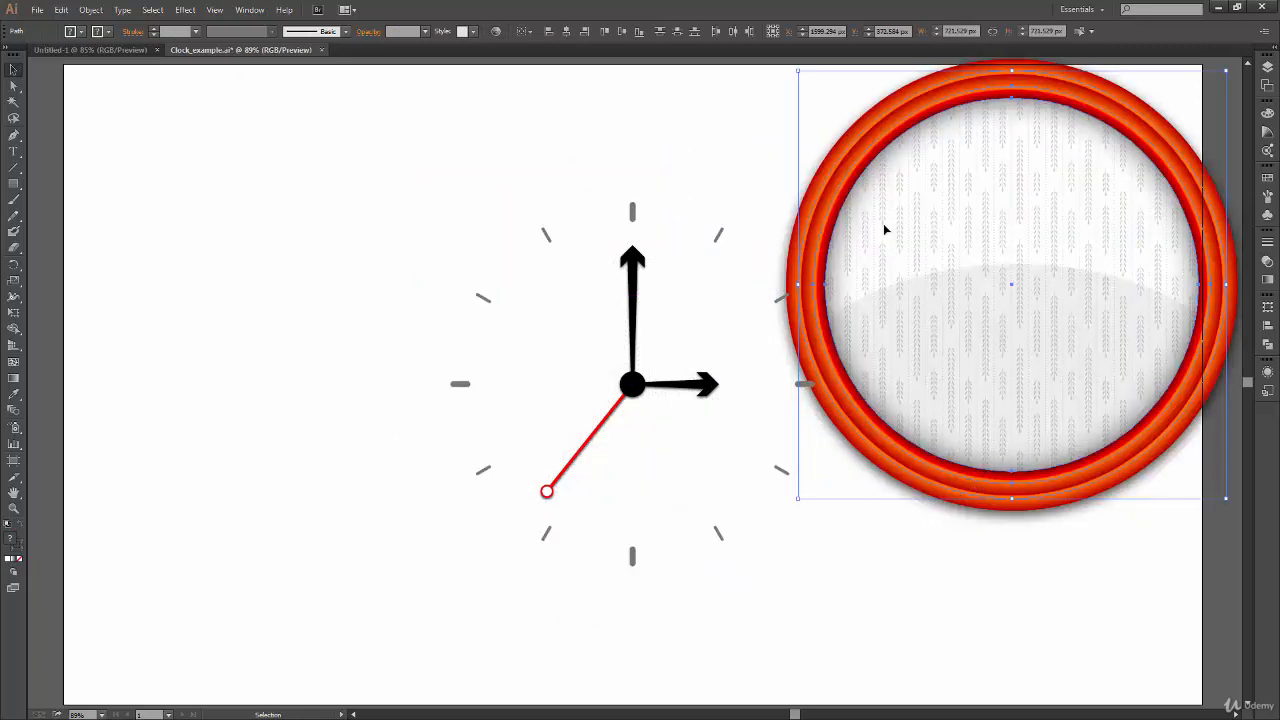
{"action": "key", "text": "ctrl+z"}
- Pull the clock's stacked rim, glare and patterned face circles apart, away from the hands and tick marks
{"action": "left_click", "coordinate": [991, 481]}
{"action": "left_click_drag", "start_coordinate": [980, 423], "coordinate": [586, 377]}
{"action": "left_click_drag", "start_coordinate": [582, 300], "coordinate": [1123, 260]}
{"action": "left_click_drag", "start_coordinate": [560, 292], "coordinate": [778, 92]}
{"action": "left_click_drag", "start_coordinate": [610, 461], "coordinate": [589, 525]}
{"action": "left_click_drag", "start_coordinate": [630, 402], "coordinate": [664, 202]}
{"action": "left_click_drag", "start_coordinate": [532, 425], "coordinate": [706, 632]}
{"action": "left_click_drag", "start_coordinate": [474, 414], "coordinate": [229, 188]}
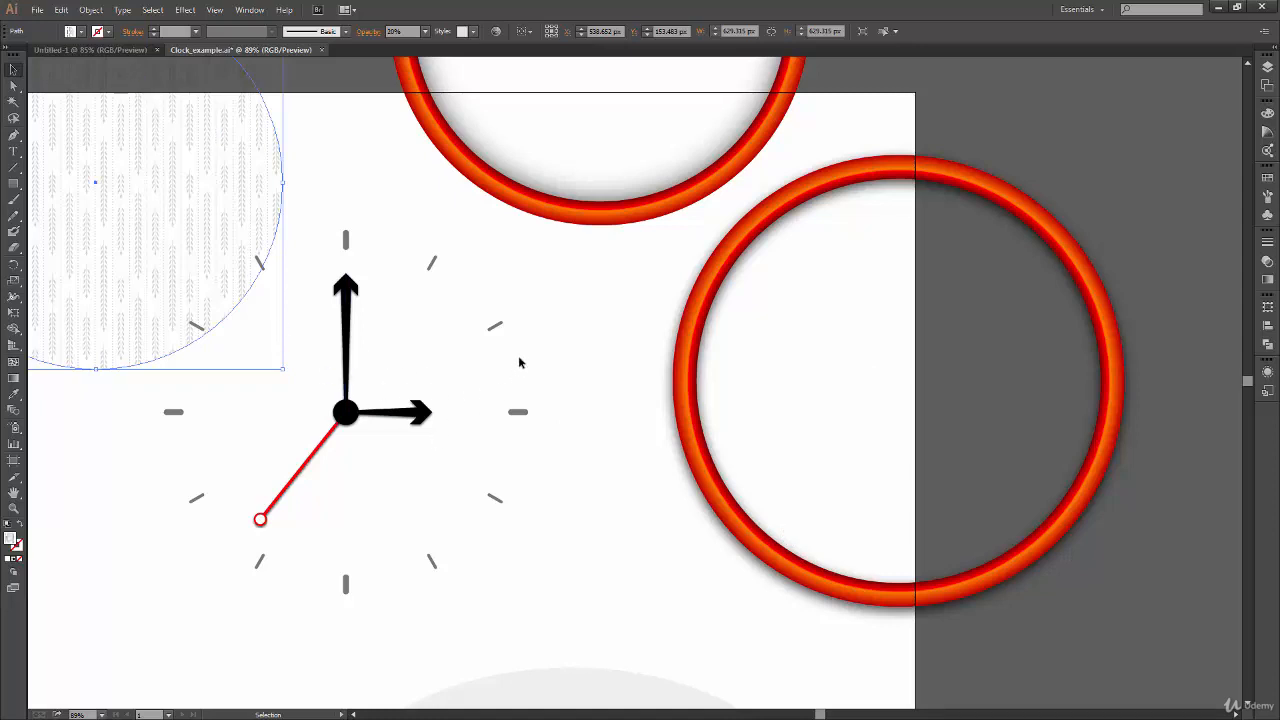
{"action": "left_click_drag", "start_coordinate": [181, 232], "coordinate": [143, 155]}
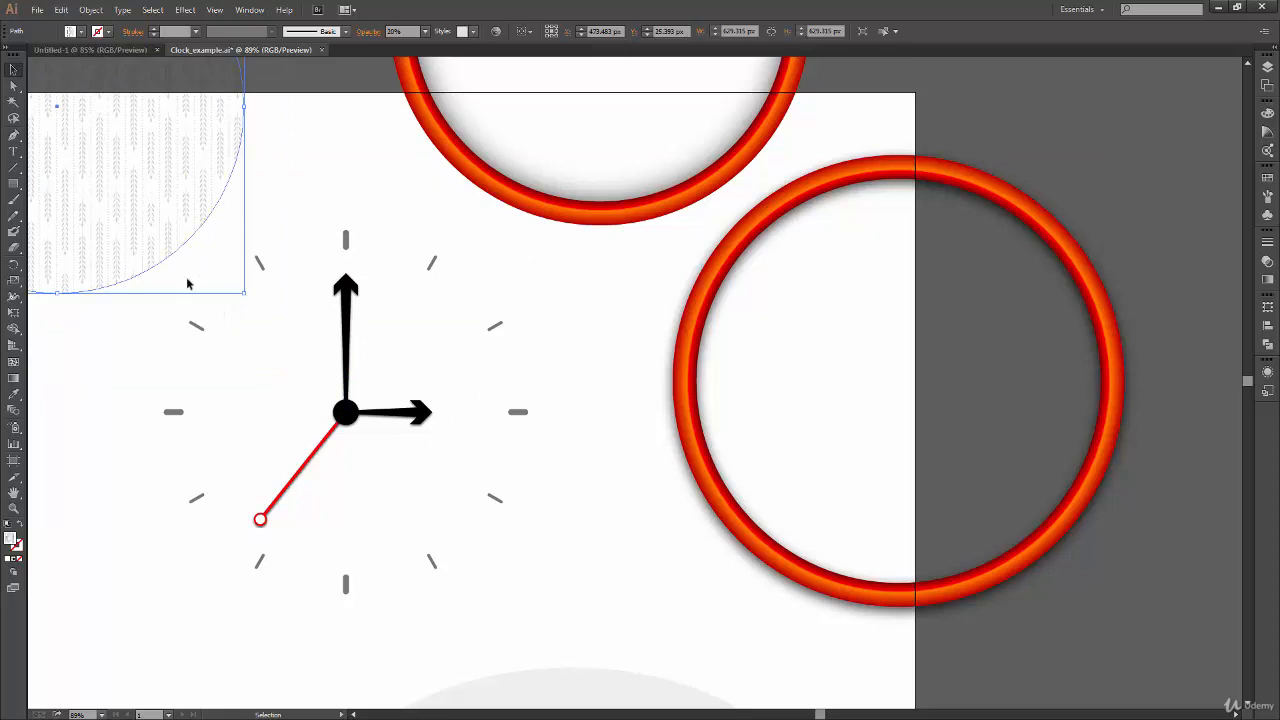
- Copy only the clock's hands and tick marks into the blank Untitled-1 document
{"action": "left_click_drag", "start_coordinate": [585, 248], "coordinate": [167, 583]}
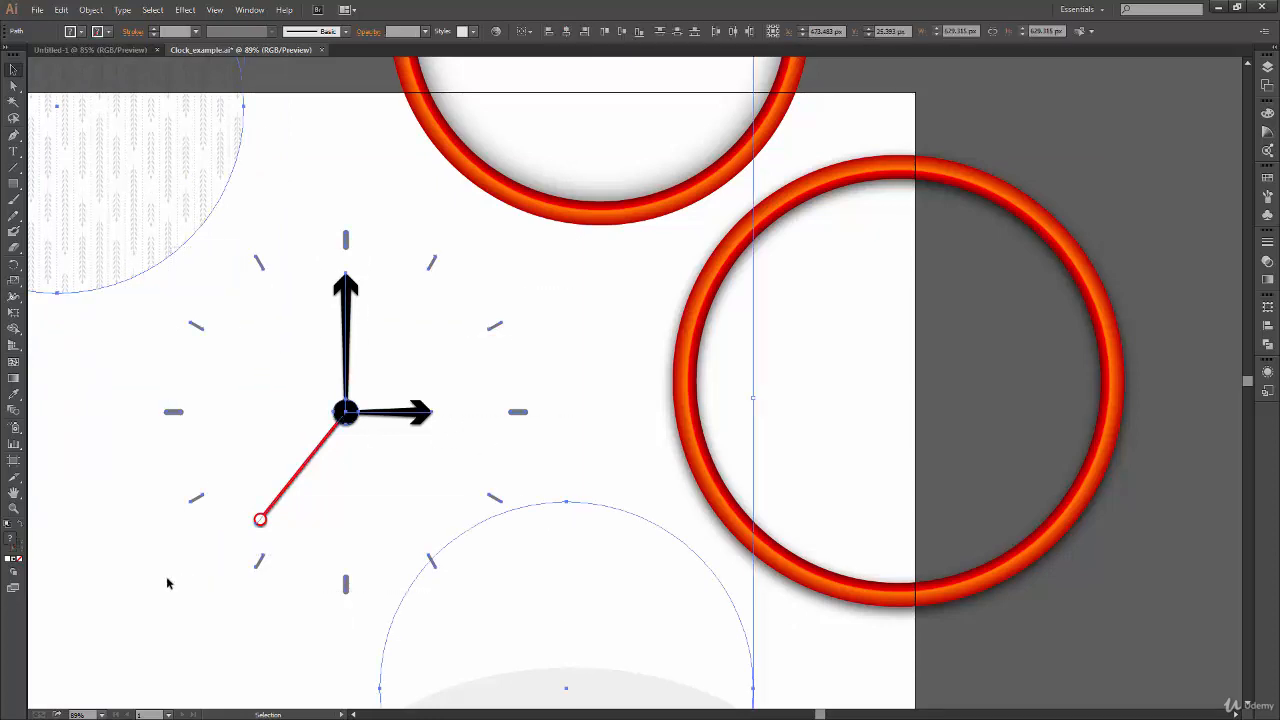
{"action": "left_click", "coordinate": [574, 586], "text": "shift"}
{"action": "left_click", "coordinate": [169, 243], "text": "shift"}
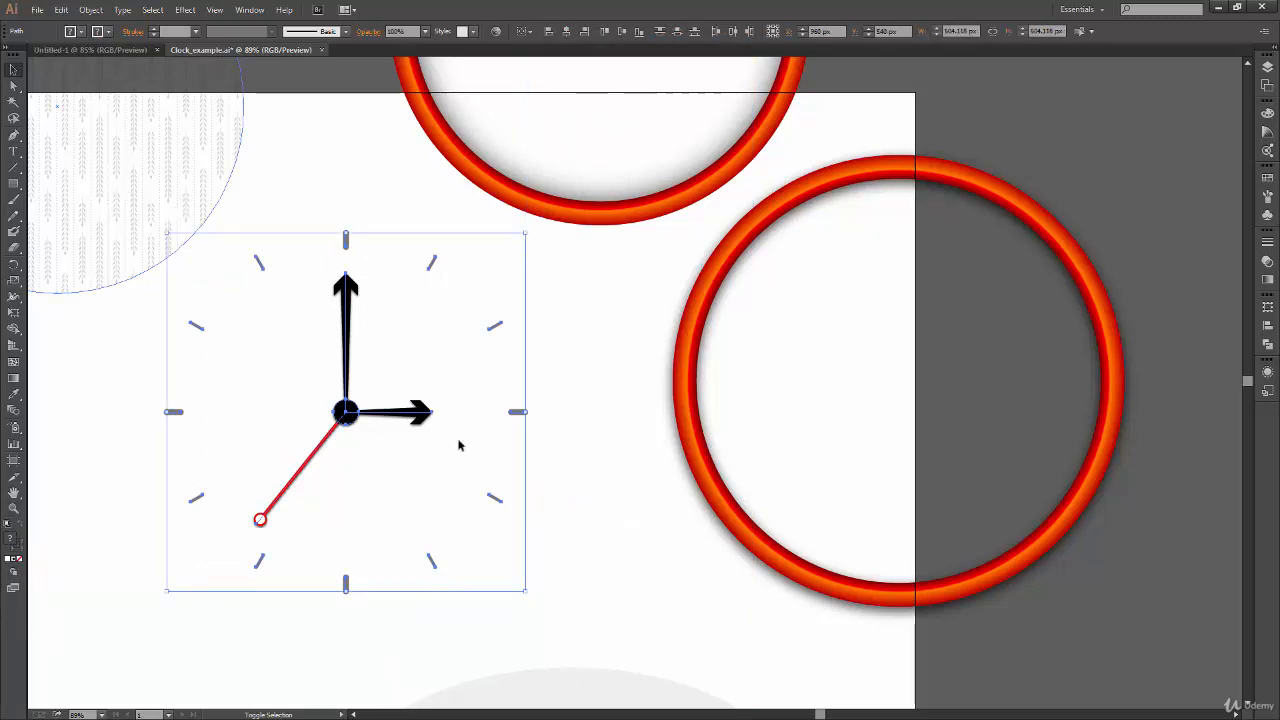
{"action": "key", "text": "a"}
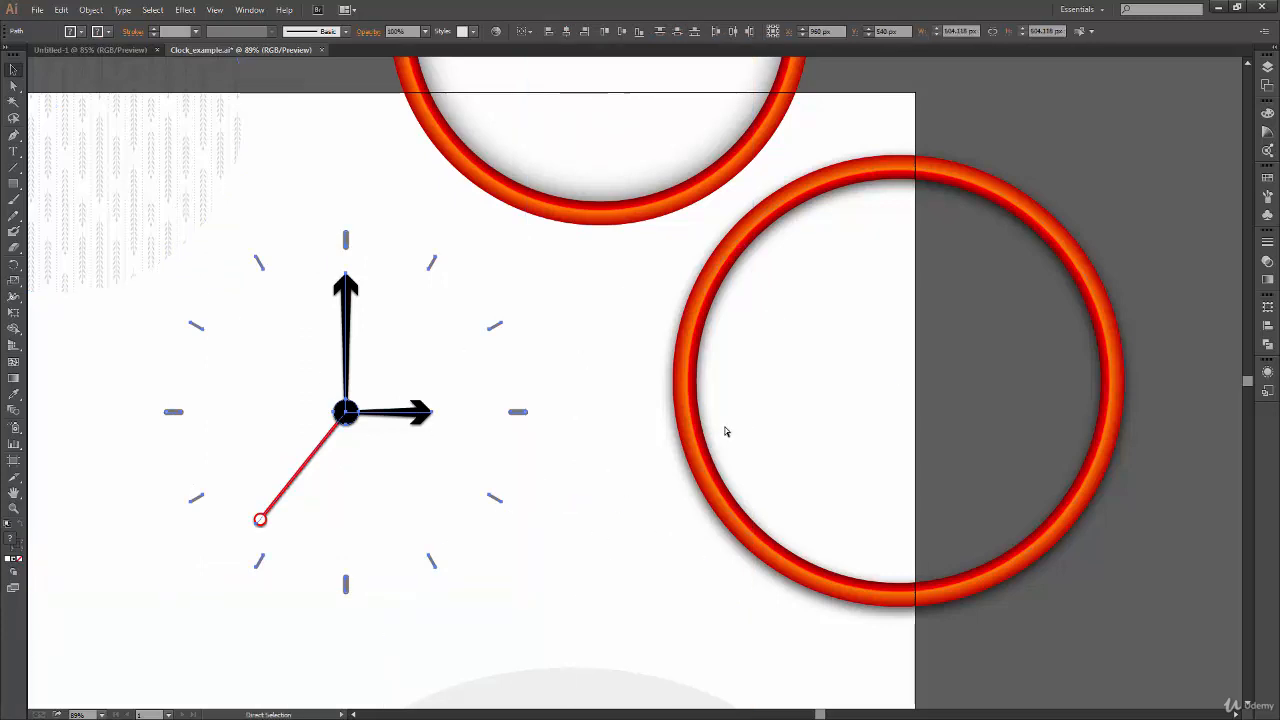
{"action": "key", "text": "ctrl+Tab"}
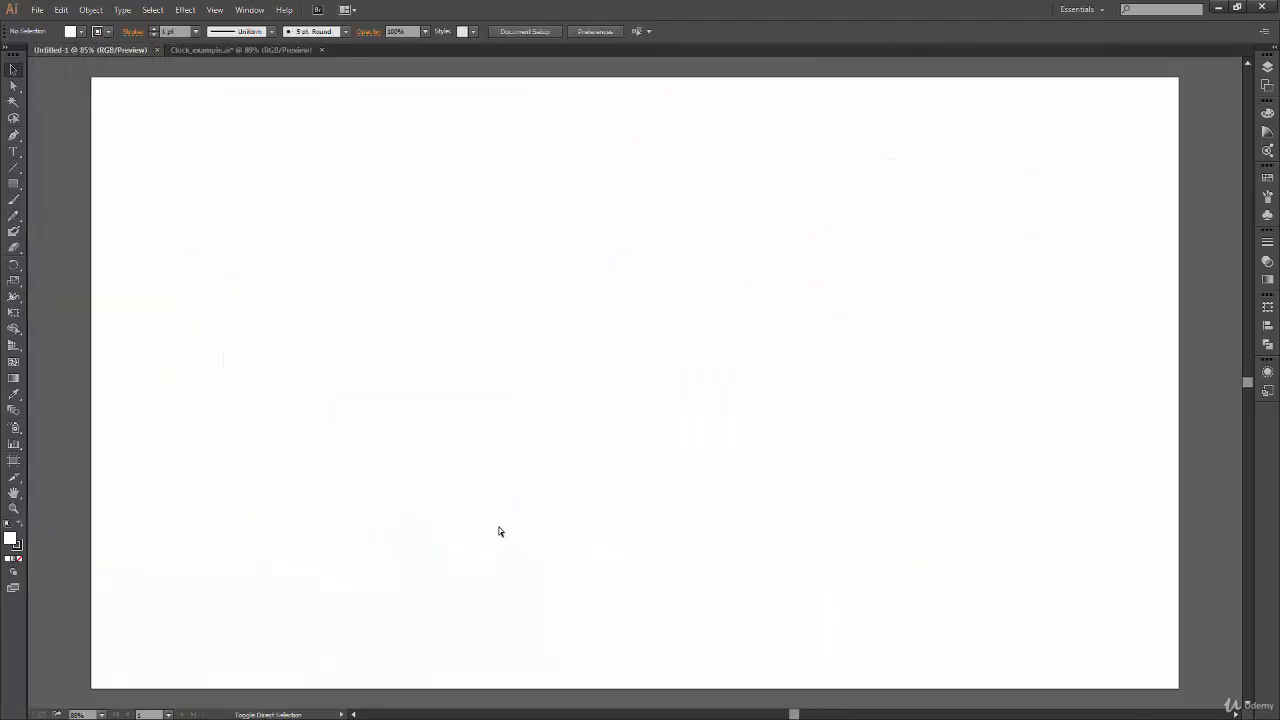
{"action": "key", "text": "ctrl+v"}
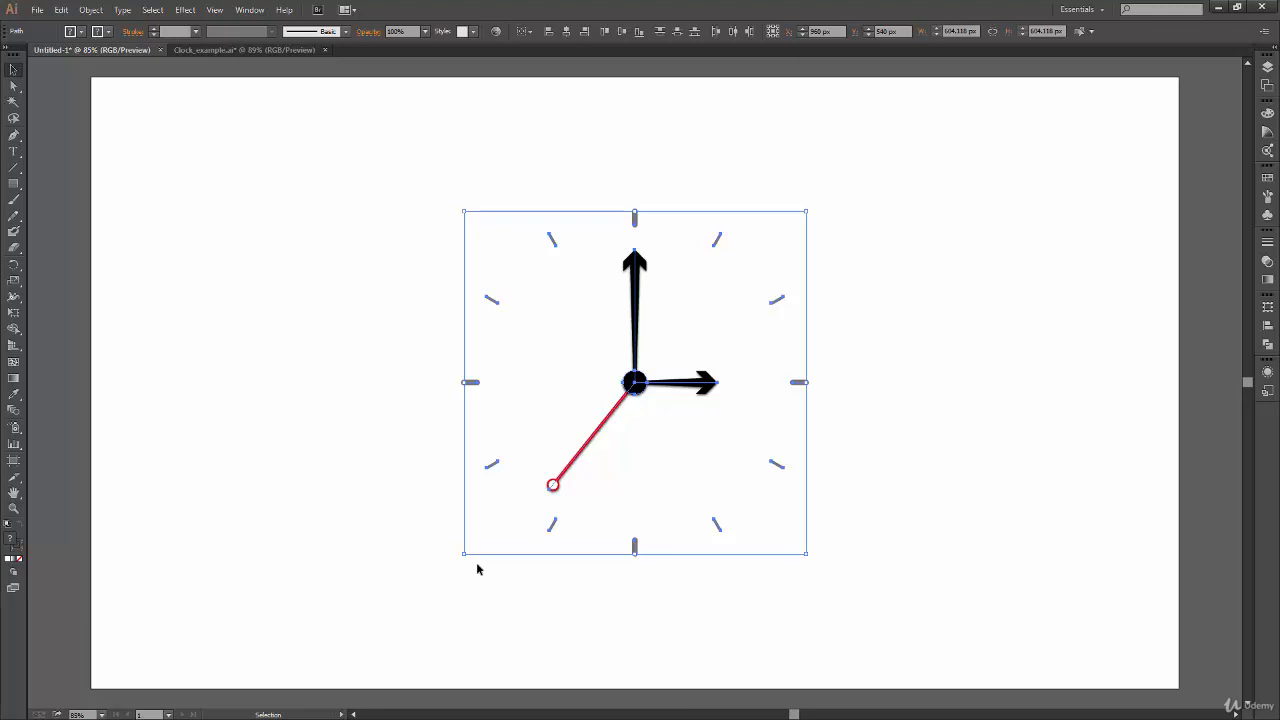
{"action": "left_click", "coordinate": [477, 564]}
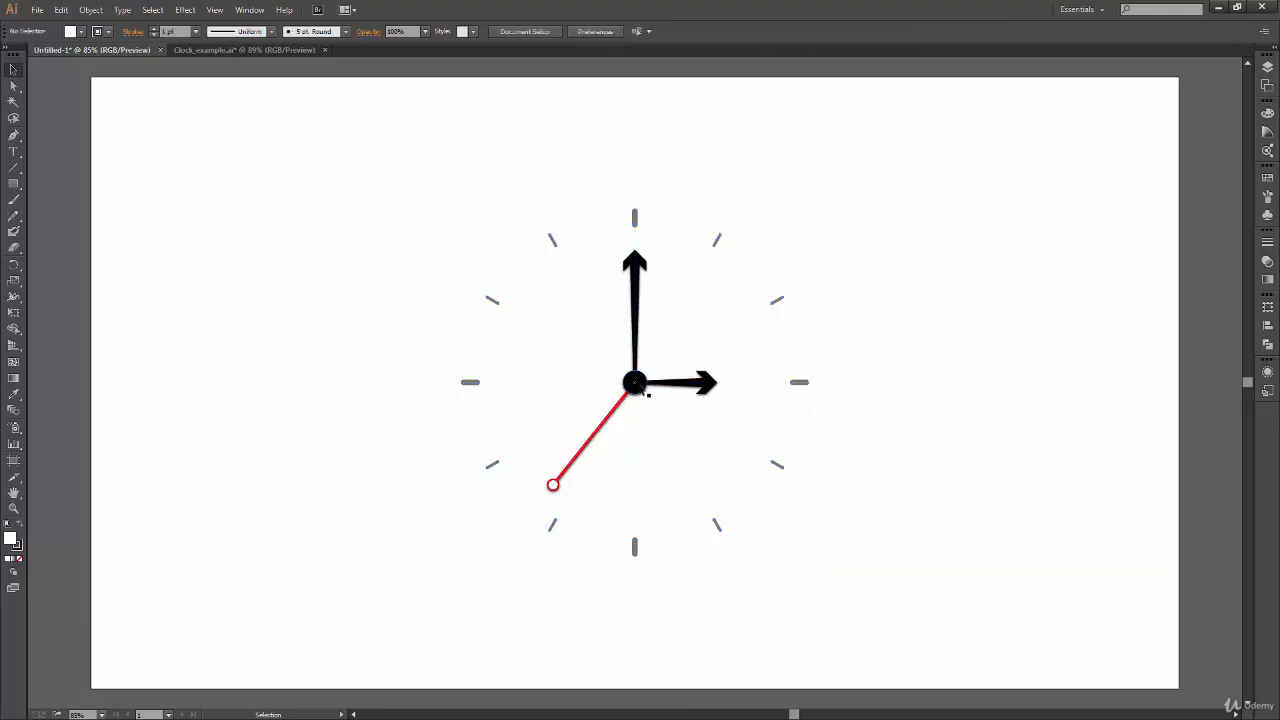
- Try moving the pasted clock hands and tick marks, undo the move and deselect them
{"action": "left_click_drag", "start_coordinate": [645, 388], "coordinate": [501, 402]}
{"action": "key", "text": "ctrl+z"}
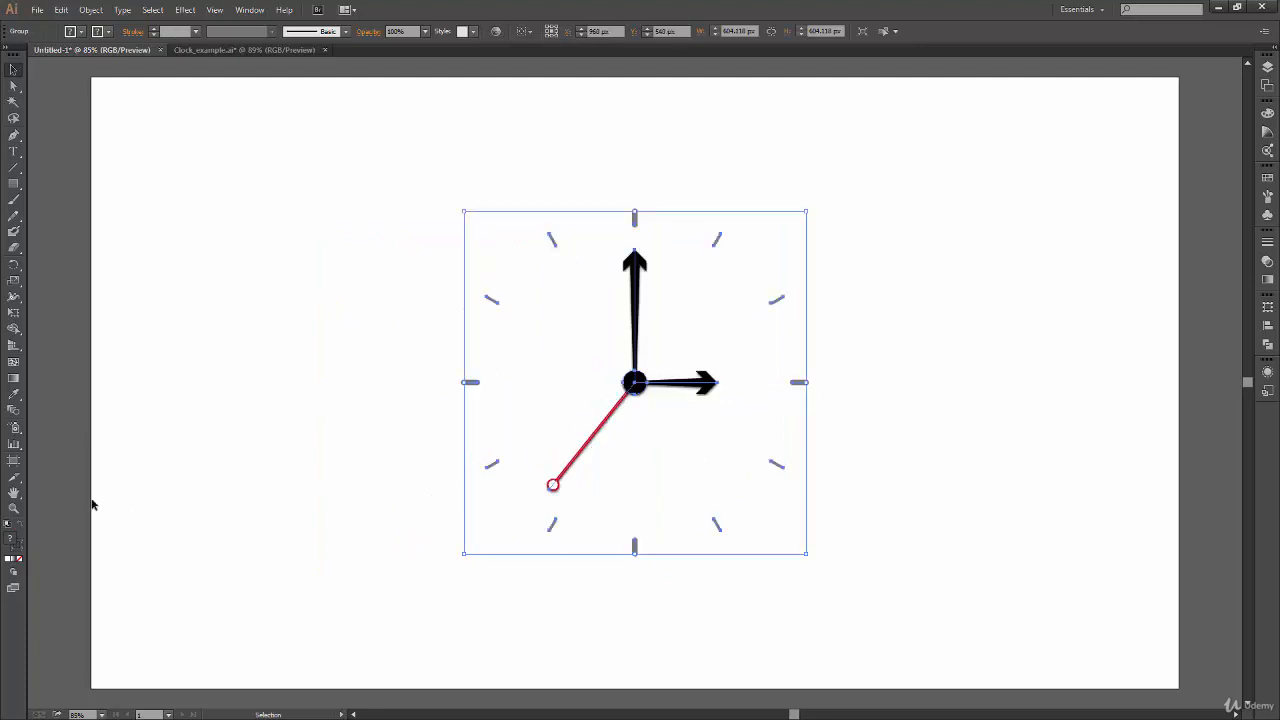
{"action": "left_click", "coordinate": [119, 590]}
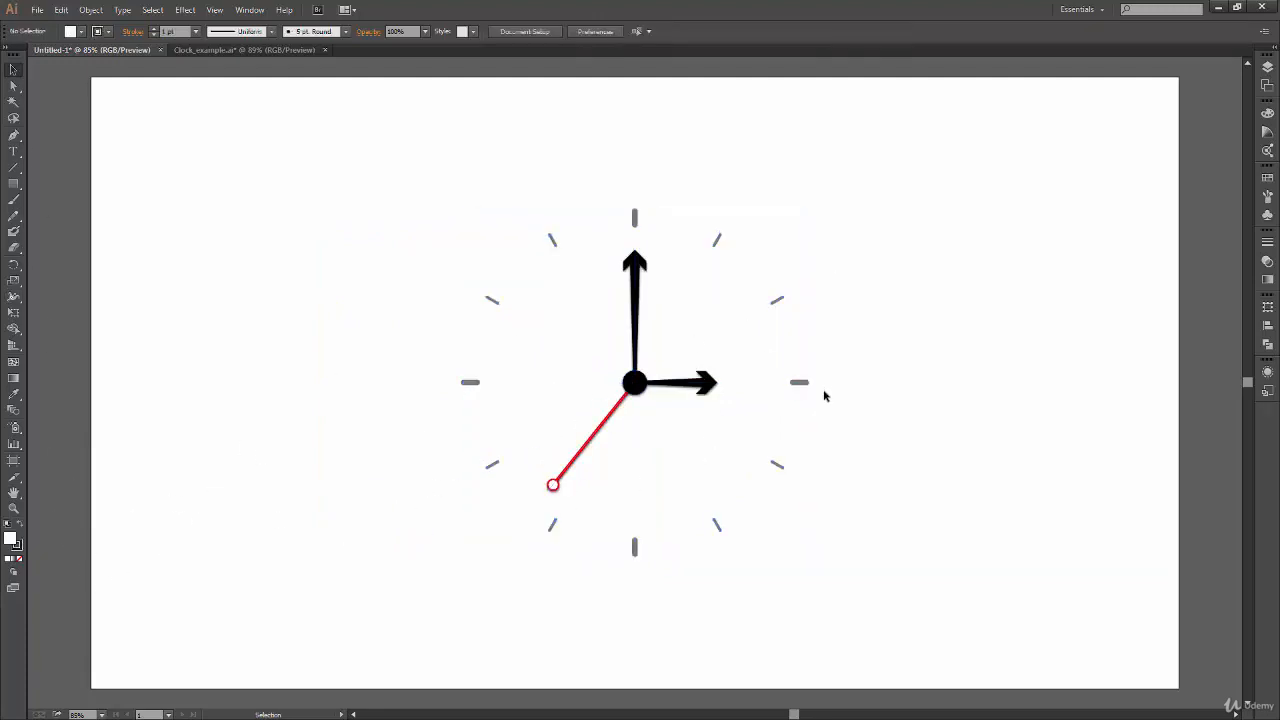
- Draw a circle about 693 px in diameter with the Ellipse tool, centred on the clock hands' pivot
{"action": "left_click_drag", "start_coordinate": [13, 183], "coordinate": [113, 214]}
{"action": "left_click_drag", "start_coordinate": [634, 382], "coordinate": [830, 246]}
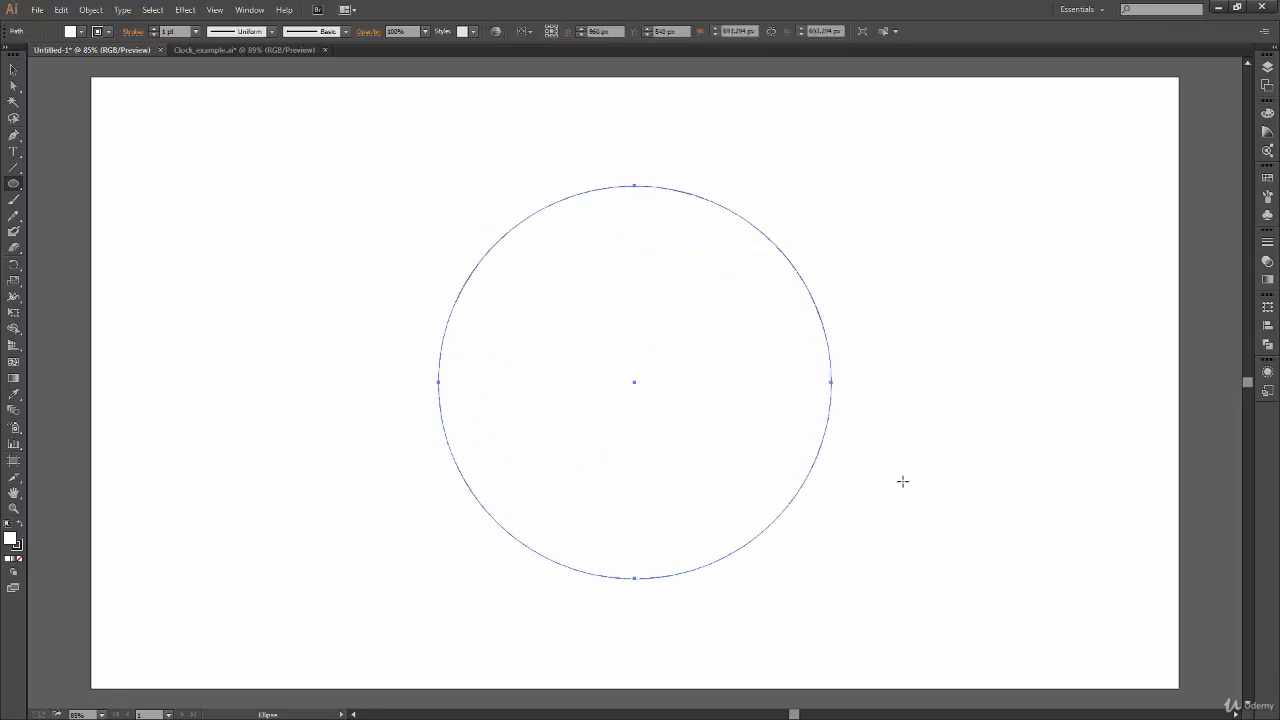
{"action": "key", "text": "v"}
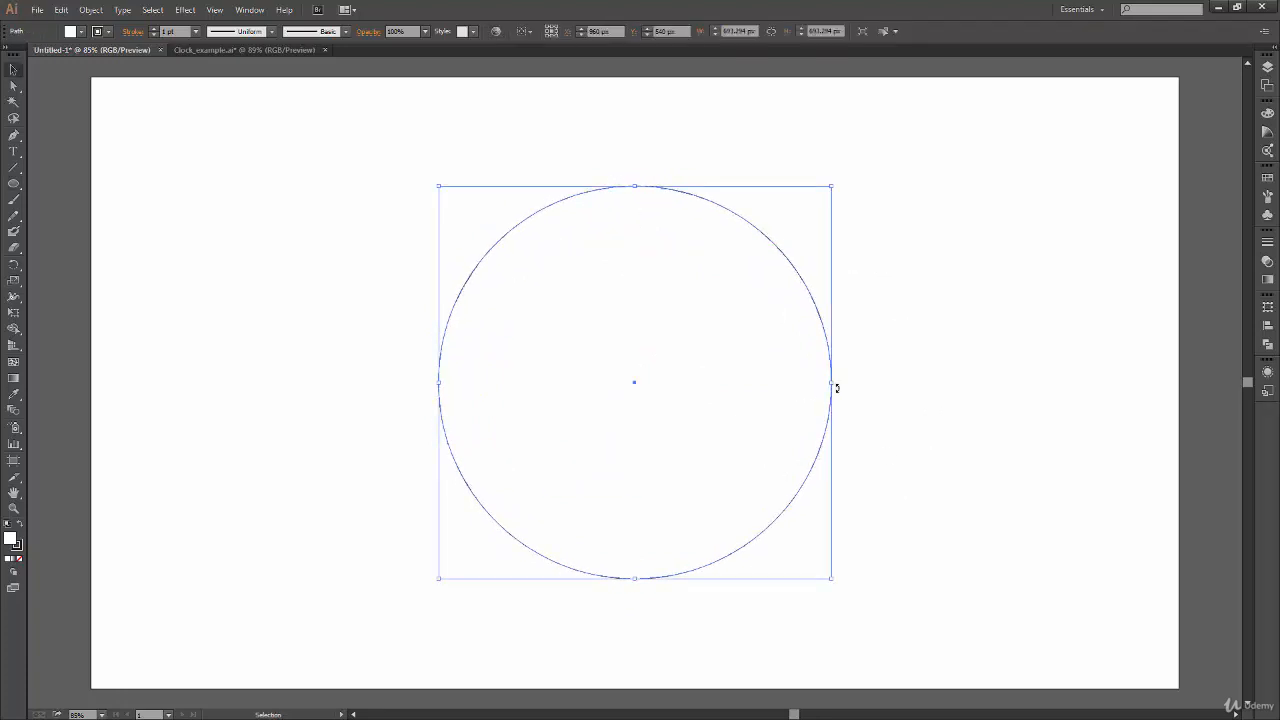
- Send the new circle to the back, behind the clock hands and tick marks, and reselect it
{"action": "right_click", "coordinate": [782, 392]}
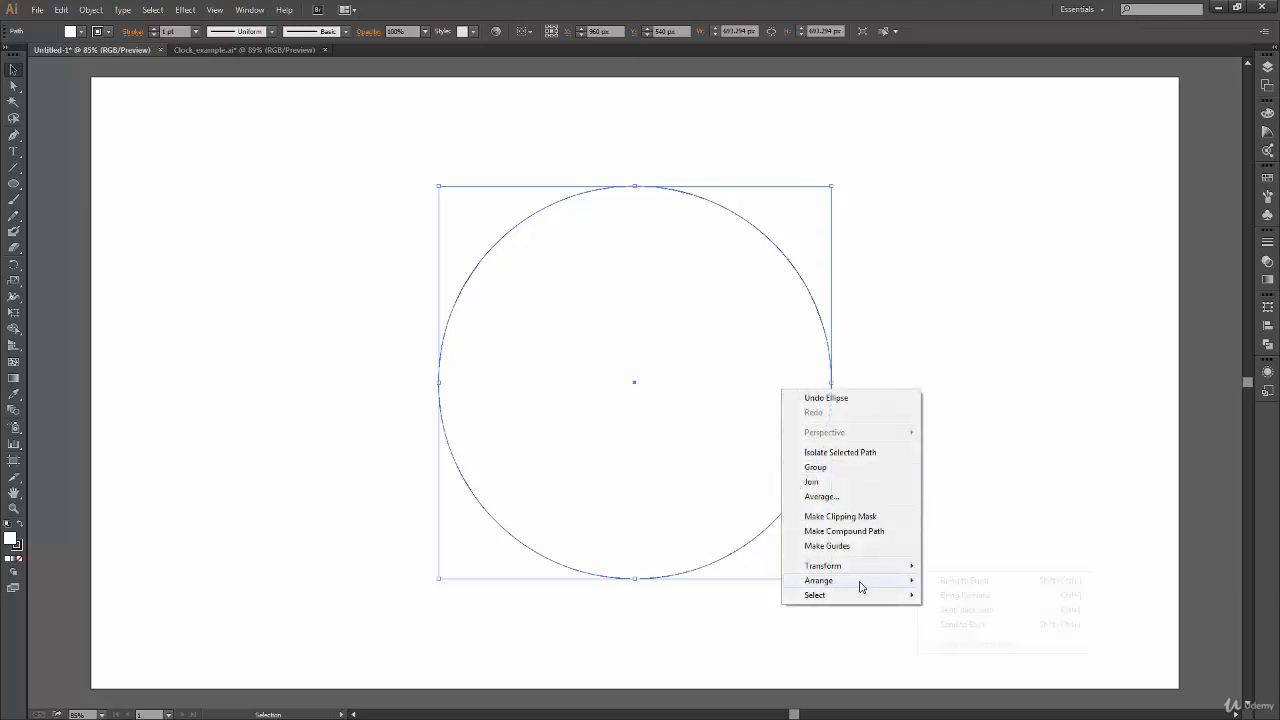
{"action": "mouse_move", "coordinate": [857, 581]}
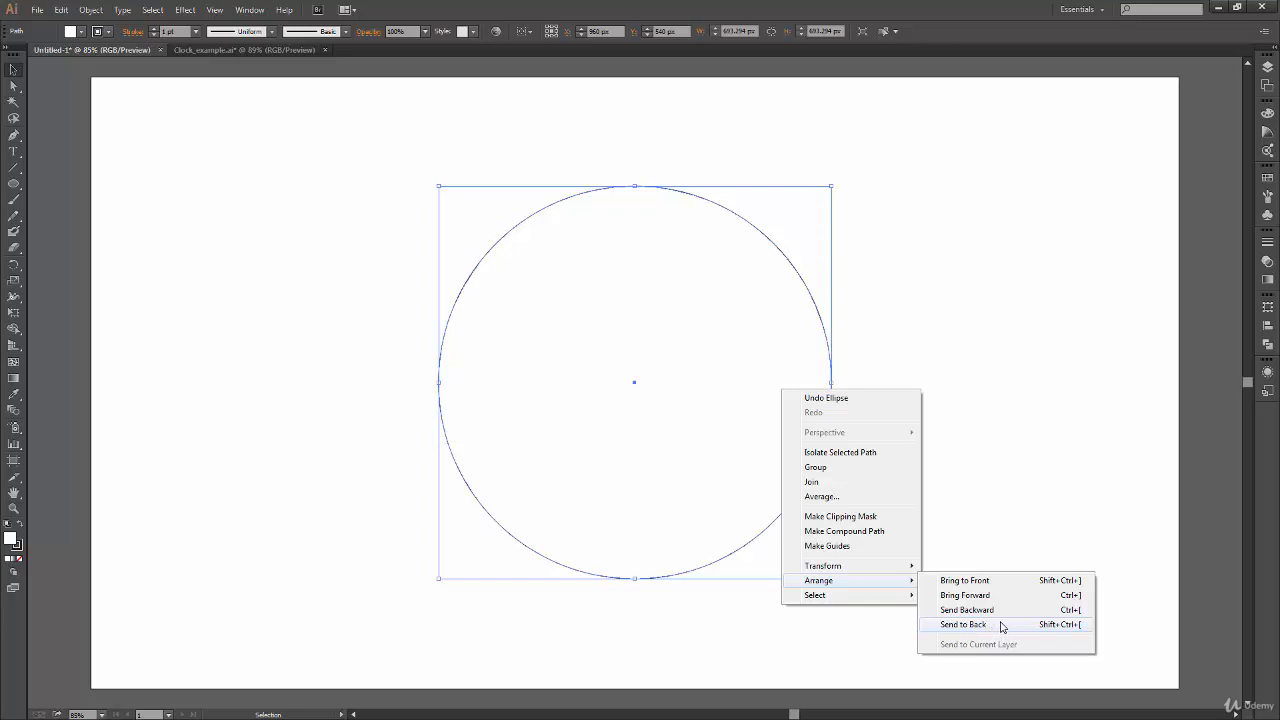
{"action": "left_click", "coordinate": [1001, 626]}
{"action": "left_click", "coordinate": [622, 631]}
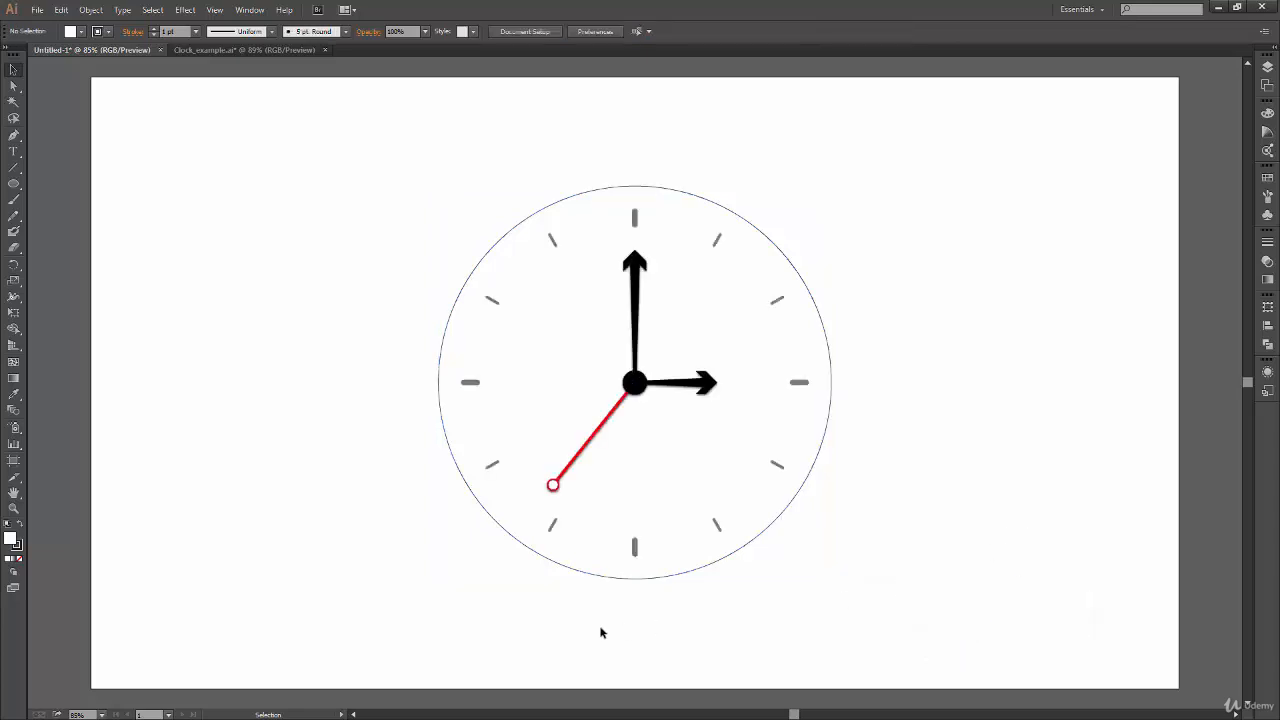
{"action": "left_click", "coordinate": [831, 398]}
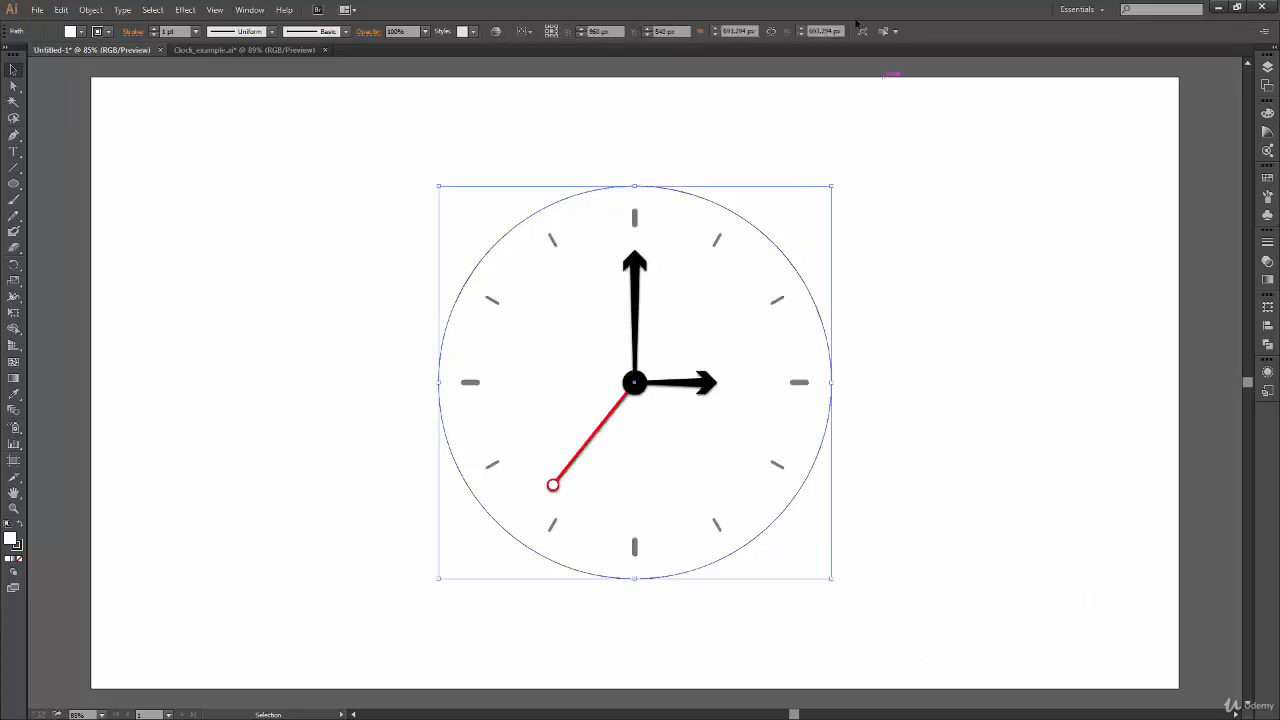
- Set the weight of the circle's black stroke to 40 pt in its appearance attributes
{"action": "left_click", "coordinate": [1267, 371]}
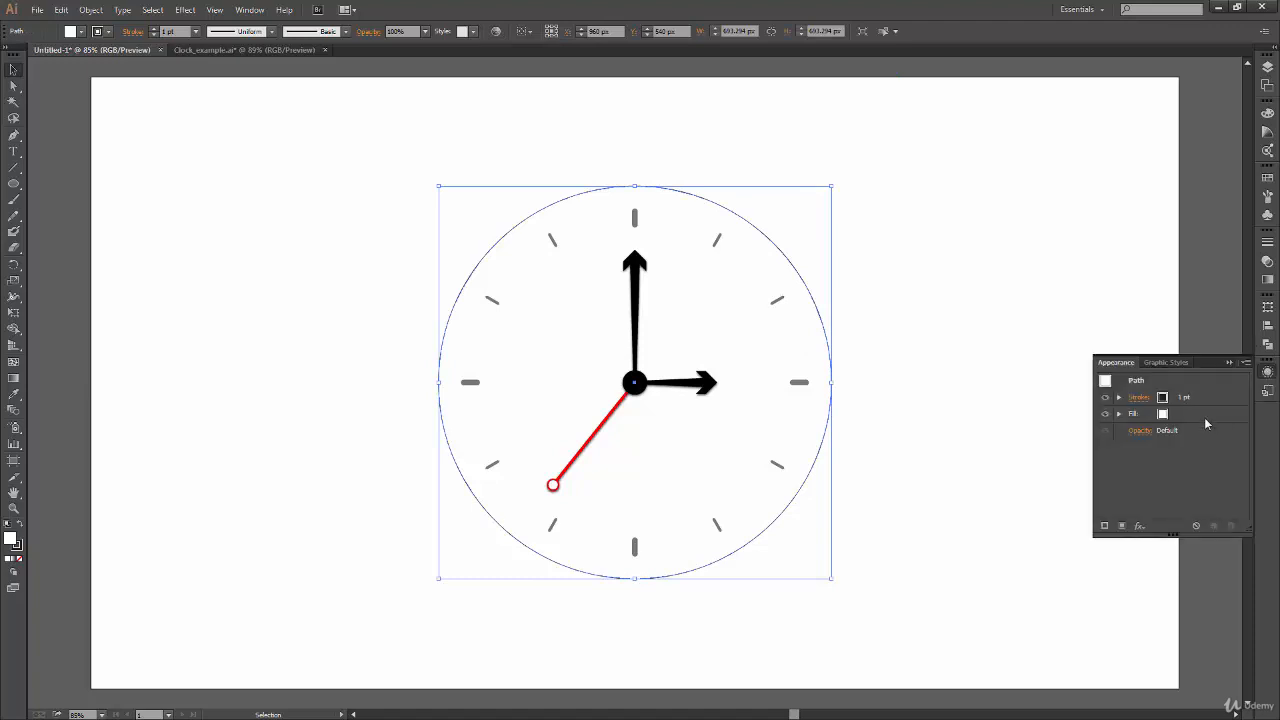
{"action": "left_click", "coordinate": [1148, 397]}
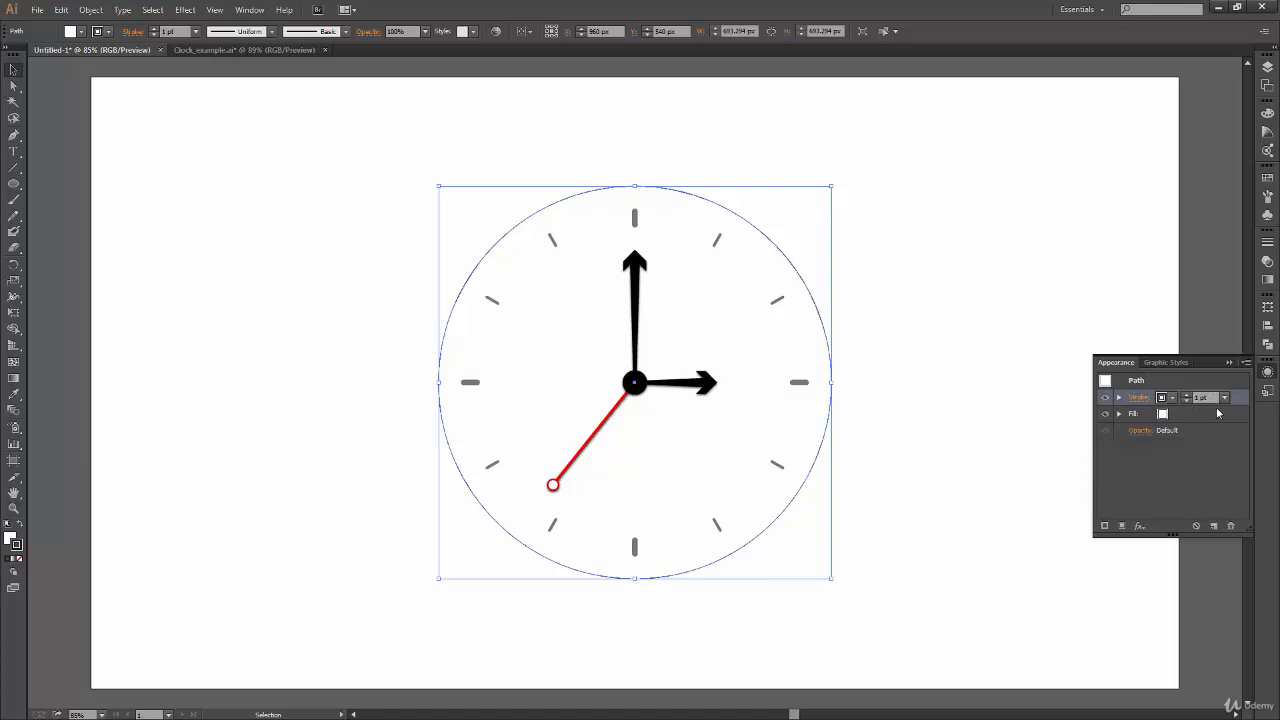
{"action": "left_click", "coordinate": [1208, 414]}
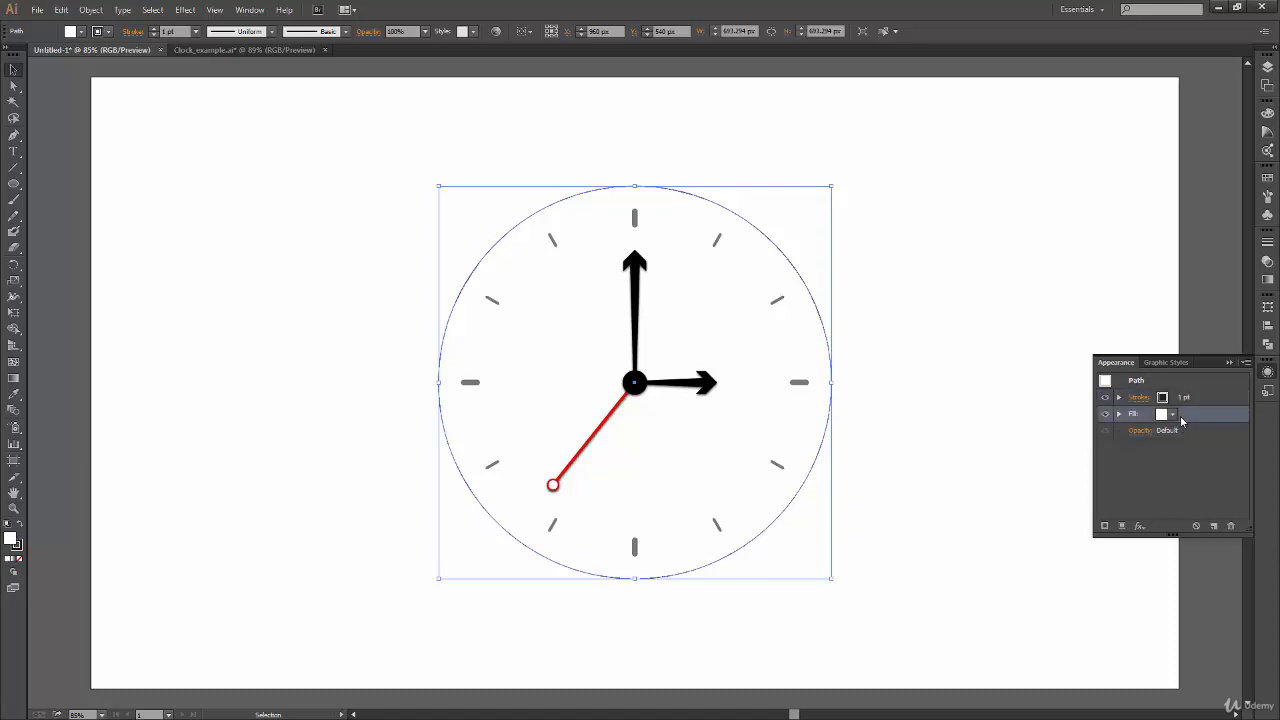
{"action": "left_click", "coordinate": [1244, 398]}
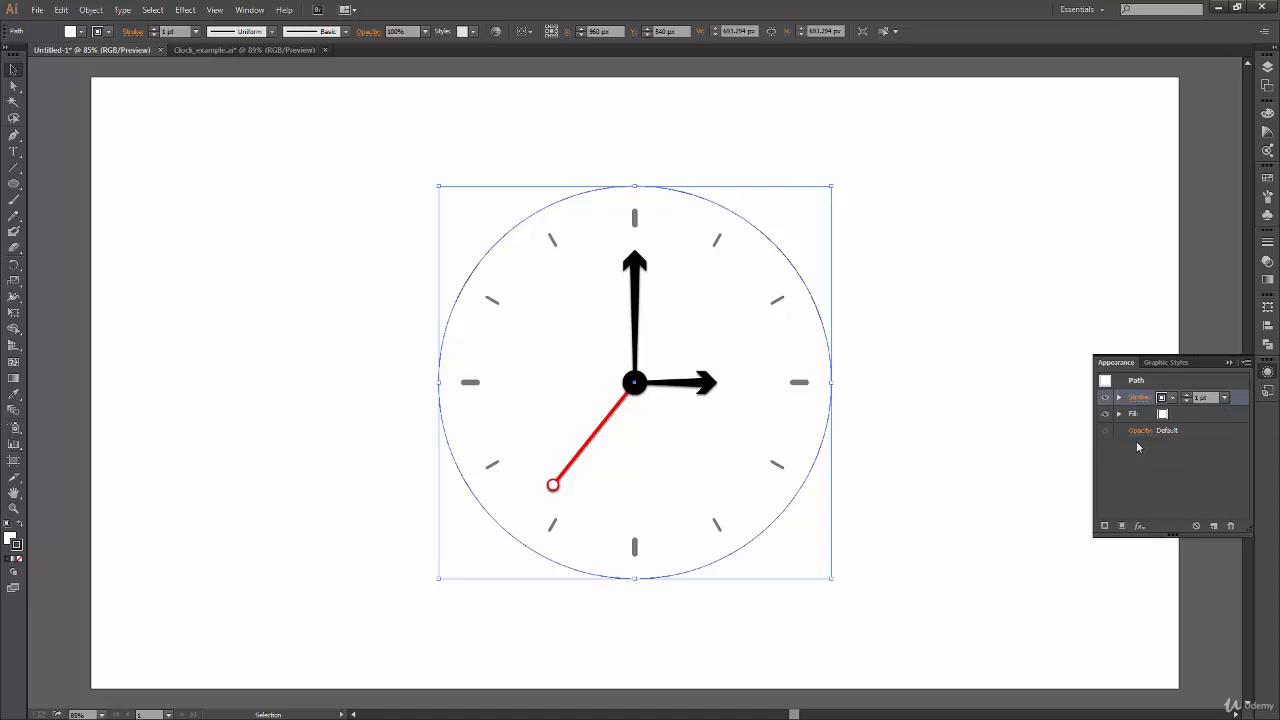
{"action": "left_click", "coordinate": [1224, 398]}
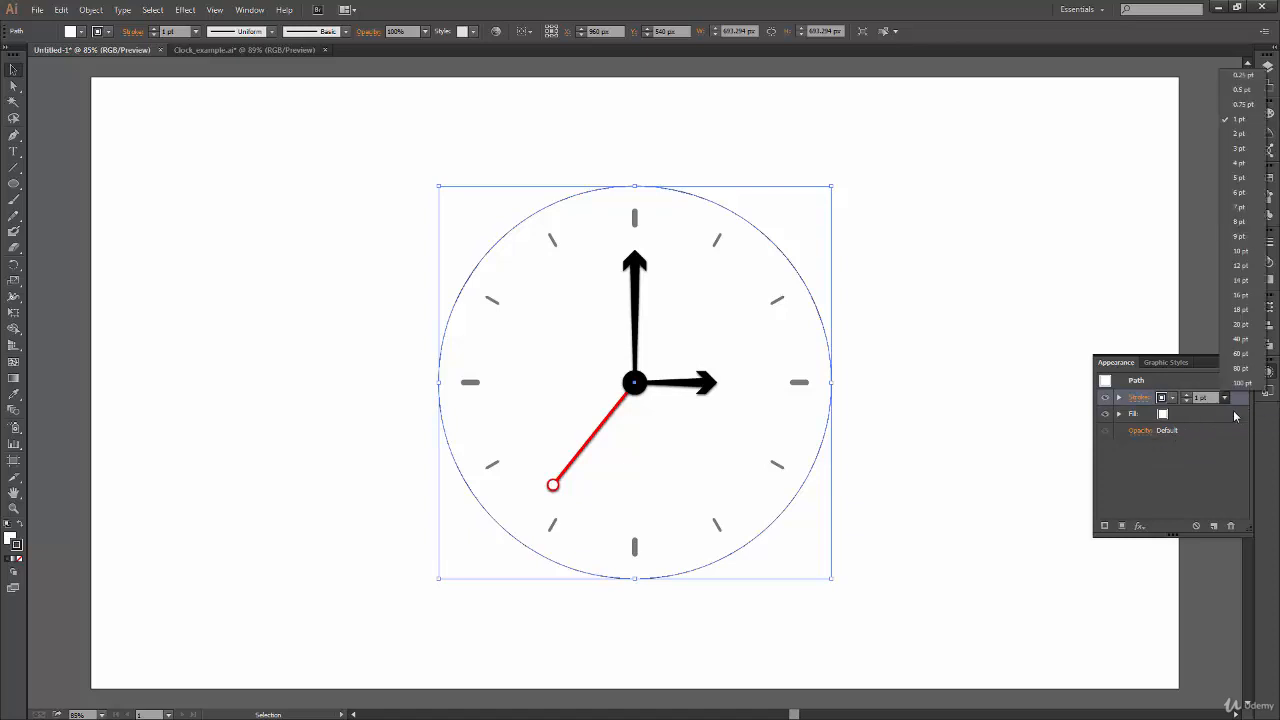
{"action": "left_click", "coordinate": [1242, 339]}
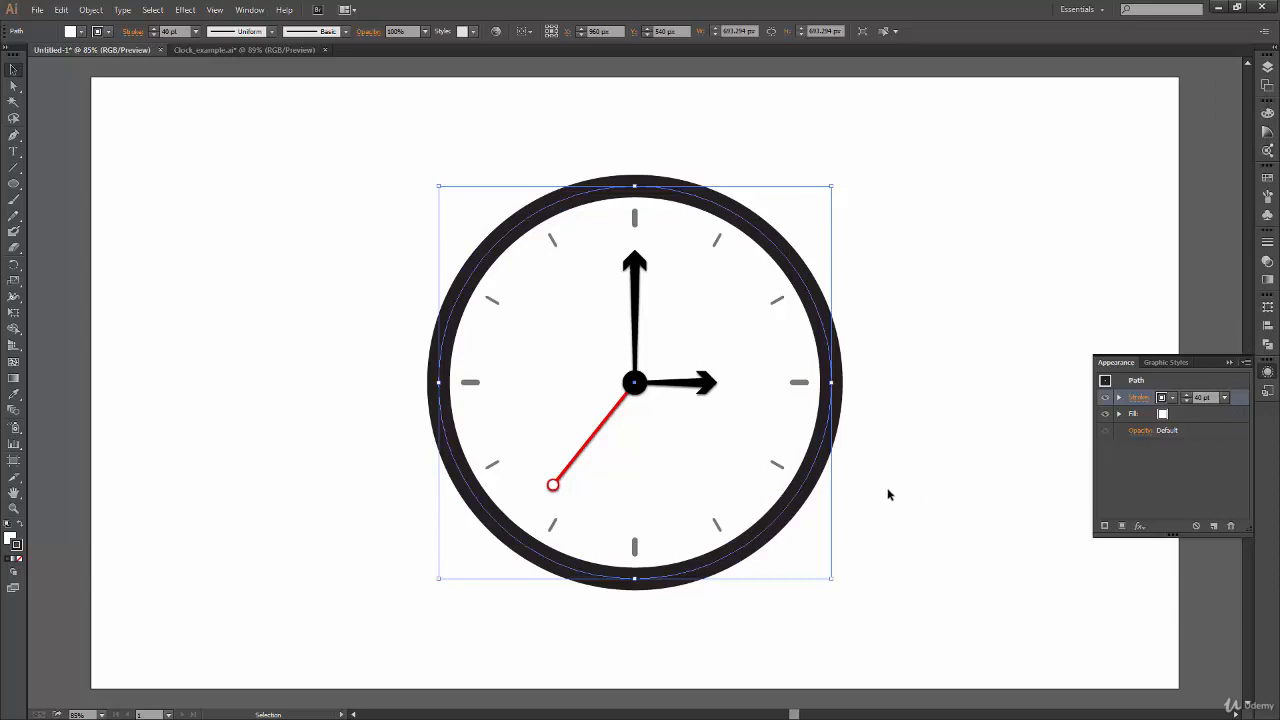
- Undo the last change in Clock_example.ai and resize the Untitled-1 circle about its centre to about 686 px in diameter
{"action": "left_click_drag", "start_coordinate": [832, 185], "coordinate": [837, 181]}
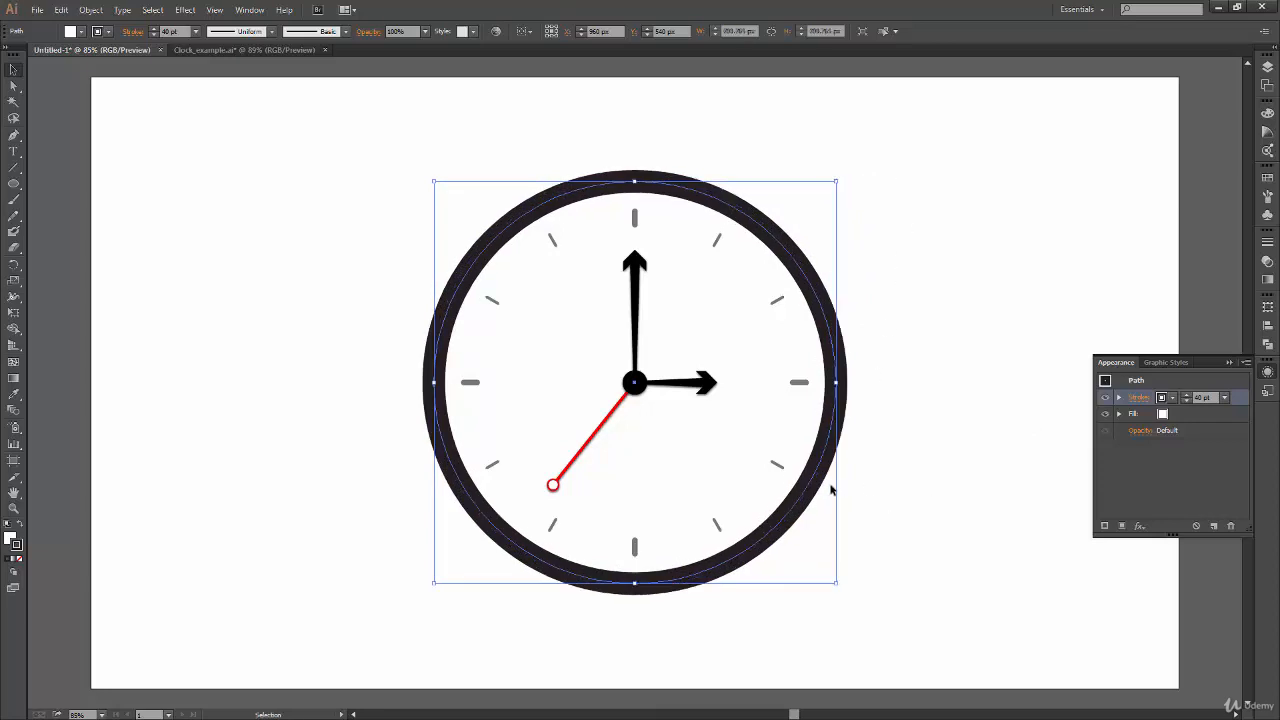
{"action": "left_click", "coordinate": [208, 52]}
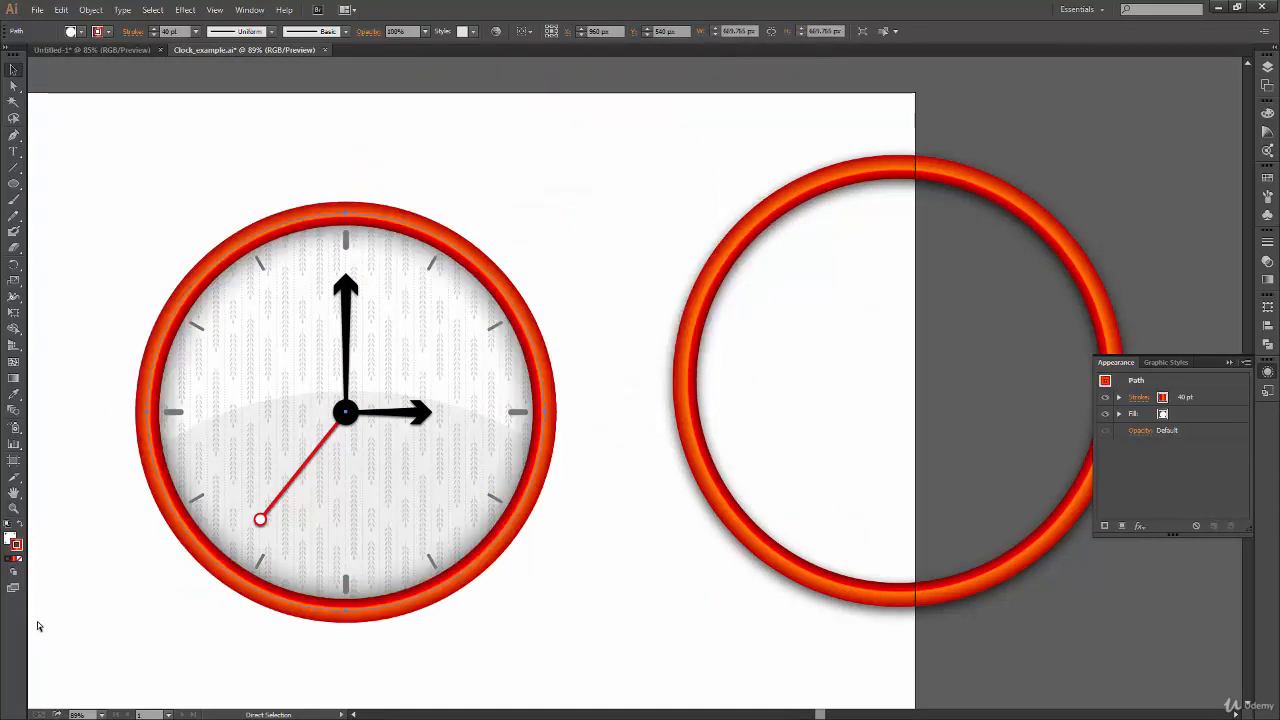
{"action": "key", "text": "ctrl+z"}
{"action": "left_click", "coordinate": [115, 51]}
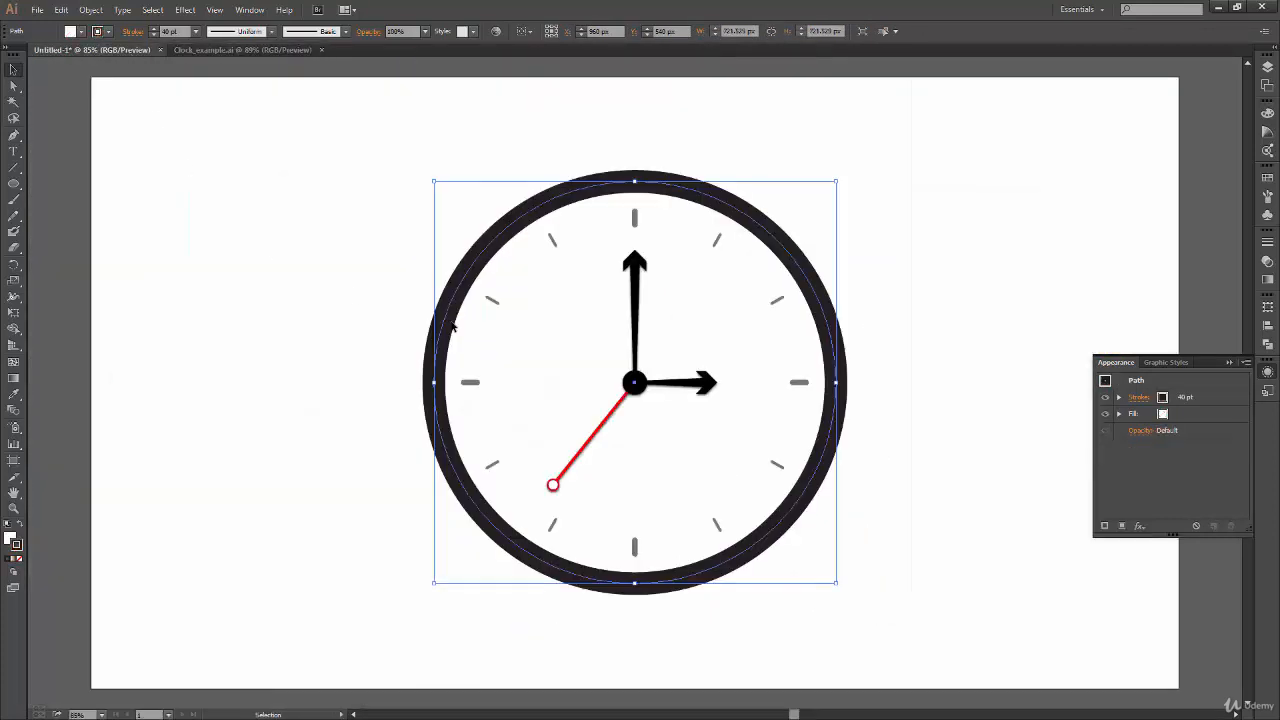
{"action": "key", "text": "ctrl+z"}
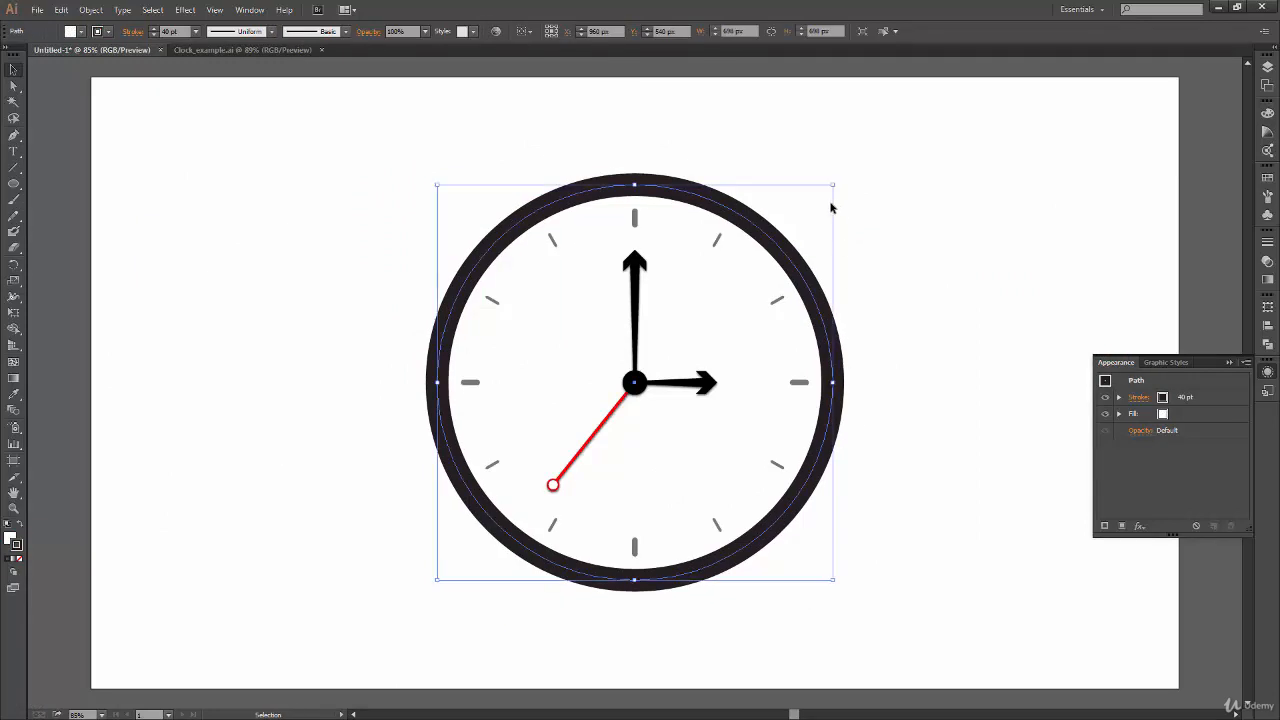
{"action": "left_click_drag", "start_coordinate": [833, 184], "coordinate": [829, 188]}
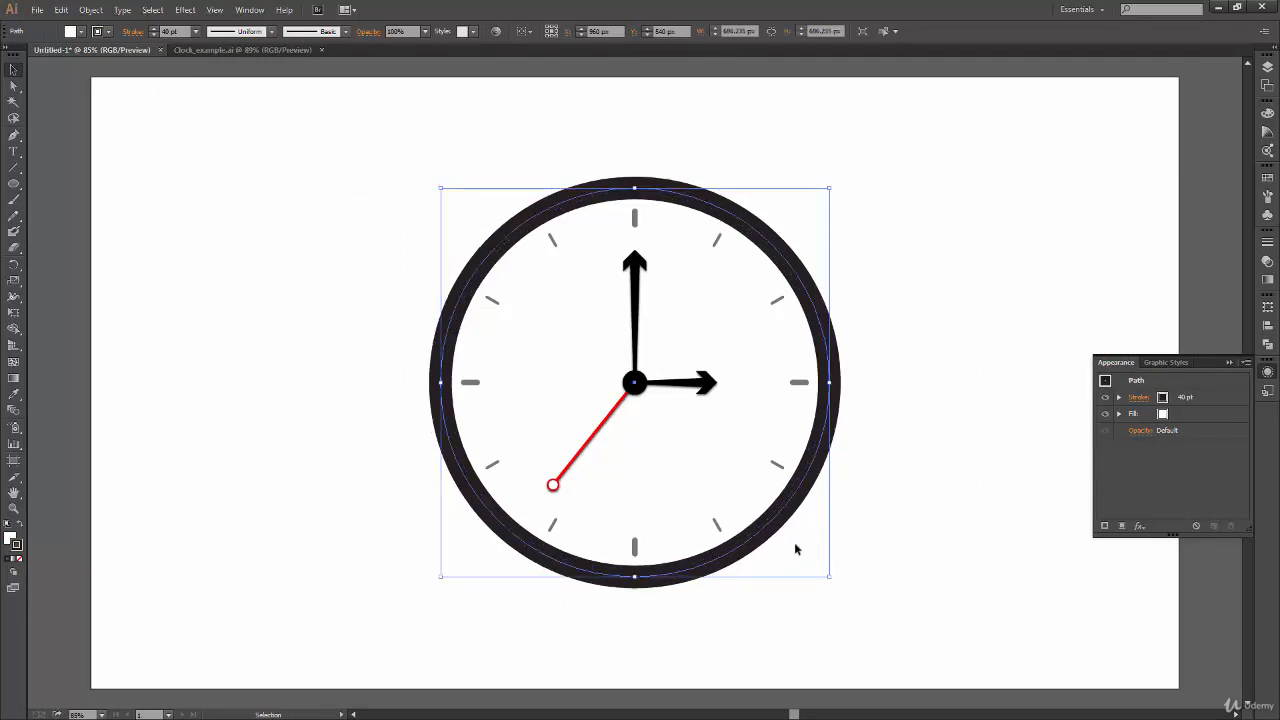
- Apply a white-to-black linear gradient to the circle's 40 pt stroke and run it across the stroke
{"action": "left_click", "coordinate": [1222, 397]}
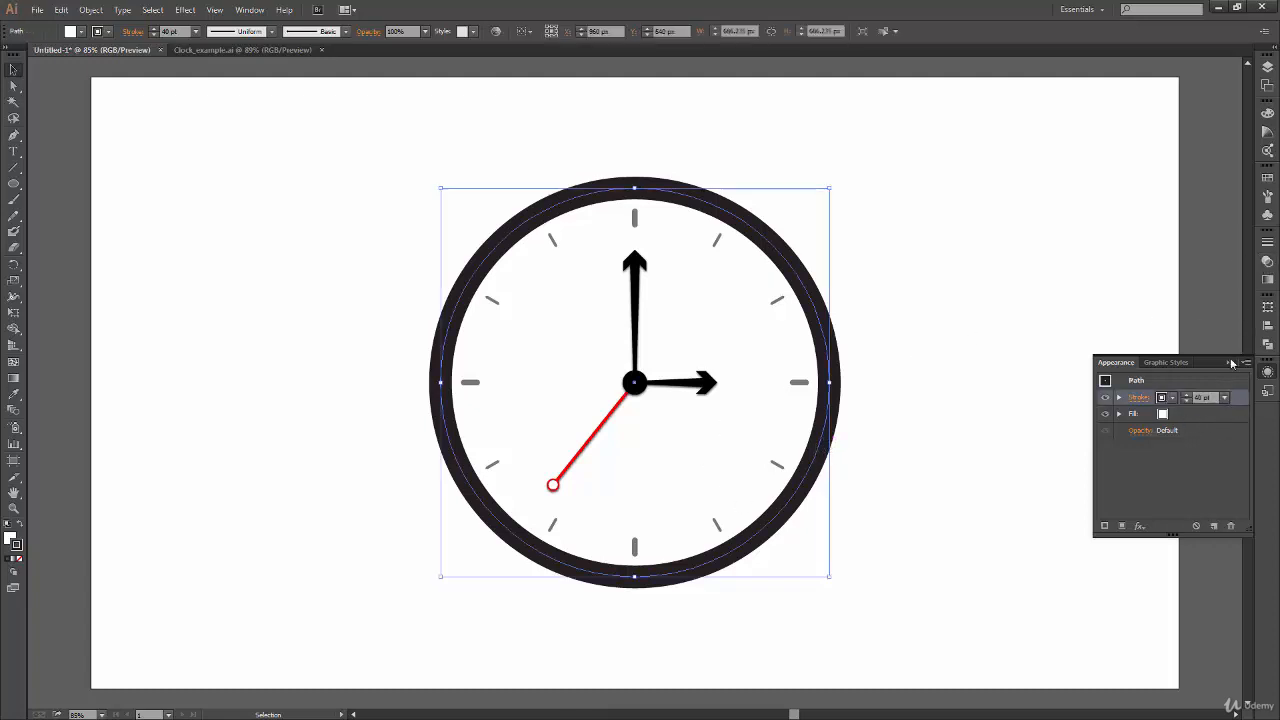
{"action": "left_click", "coordinate": [1267, 282]}
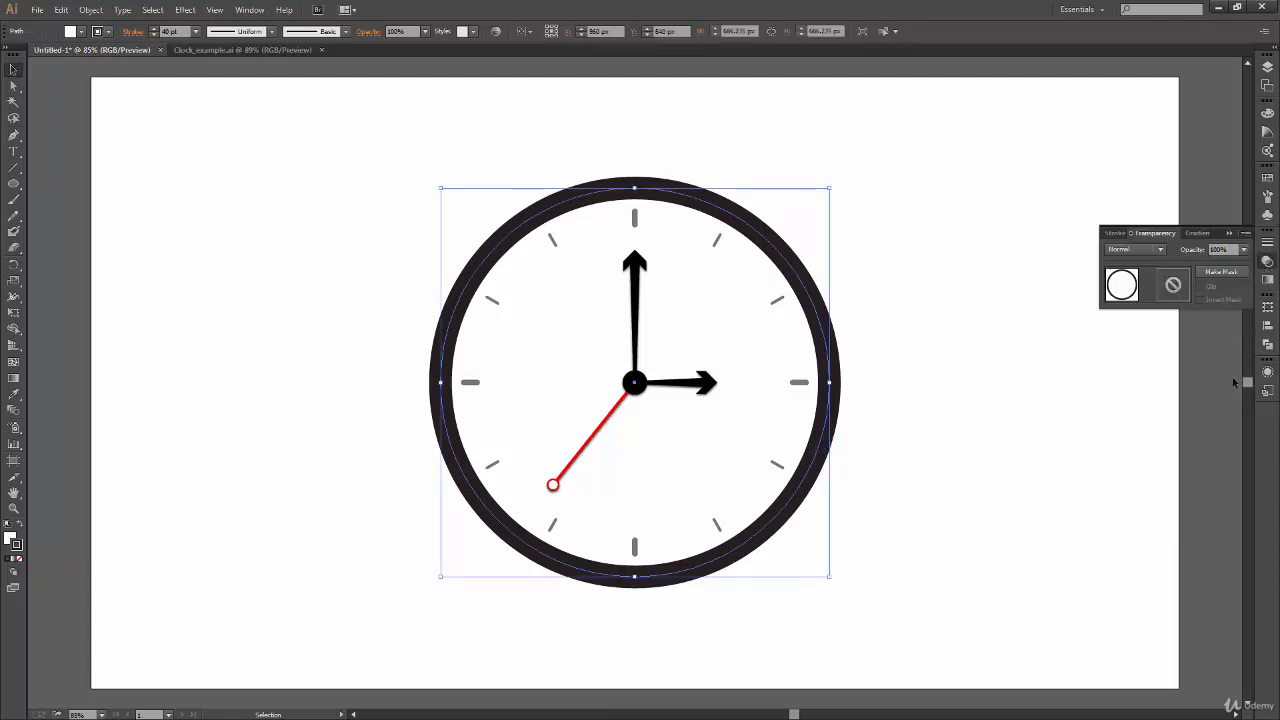
{"action": "left_click", "coordinate": [1266, 283]}
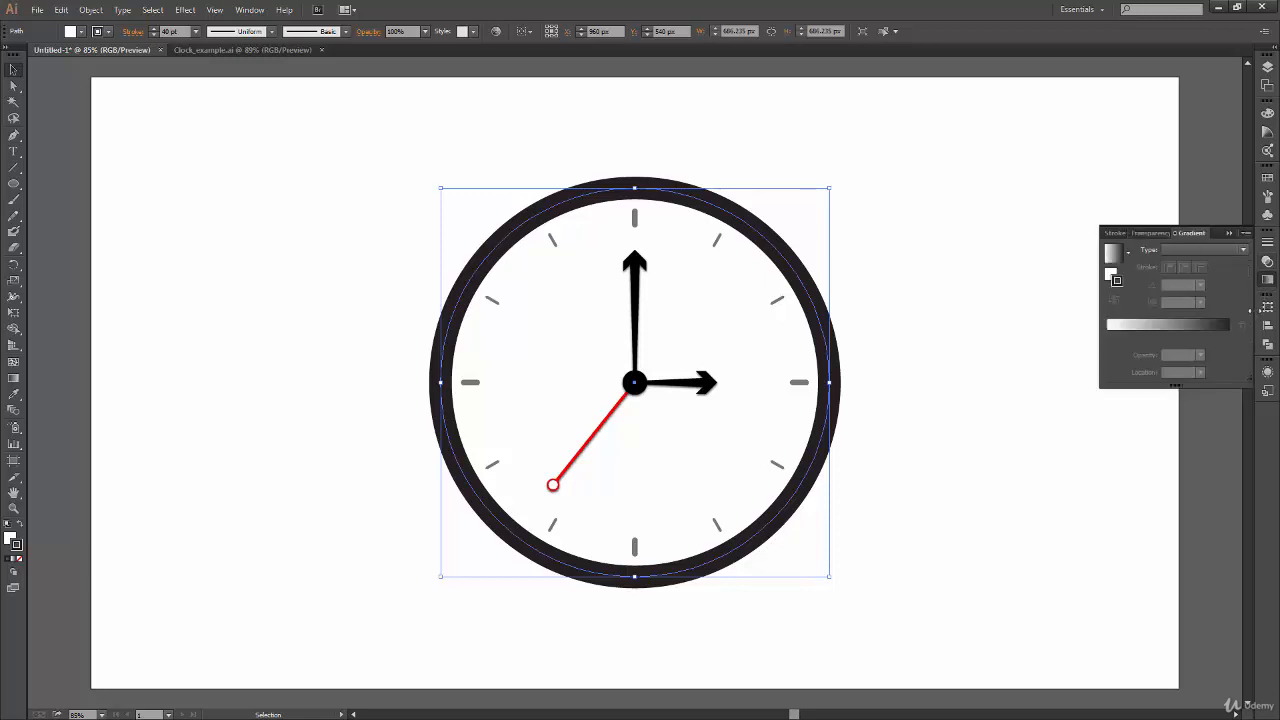
{"action": "left_click", "coordinate": [1116, 279]}
{"action": "left_click", "coordinate": [1128, 254]}
{"action": "left_click", "coordinate": [1082, 278]}
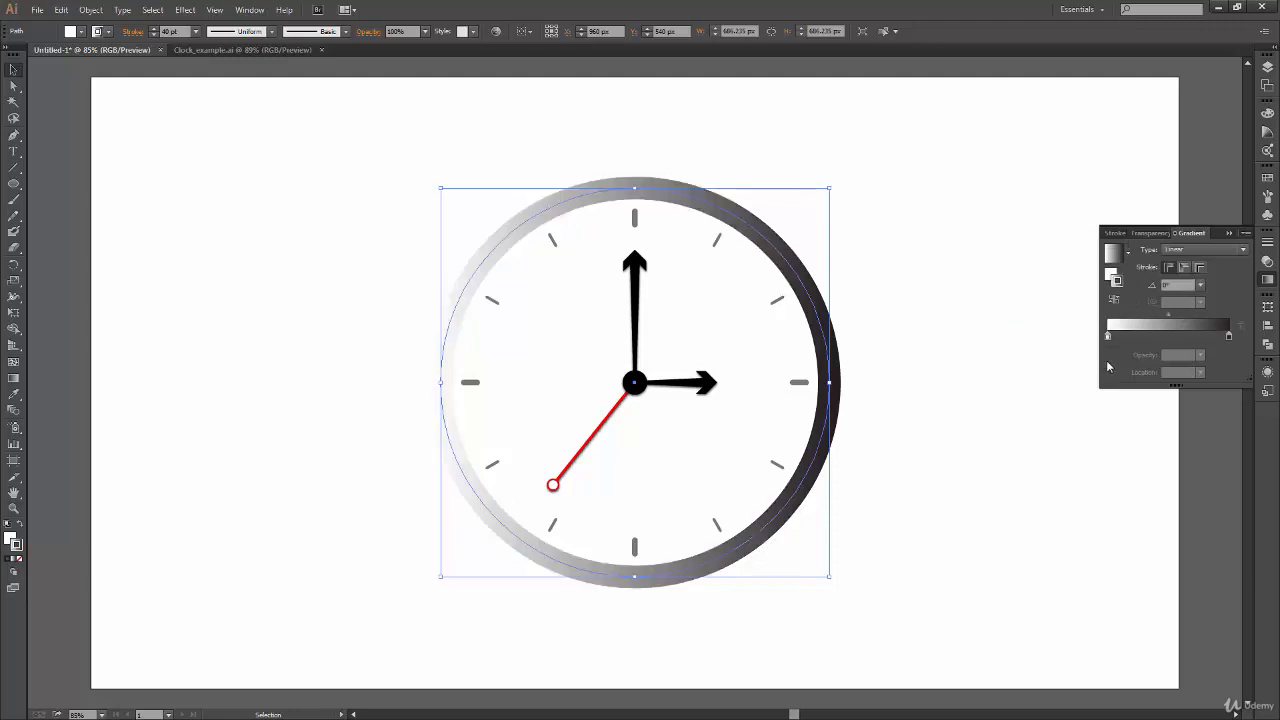
{"action": "left_click", "coordinate": [1198, 268]}
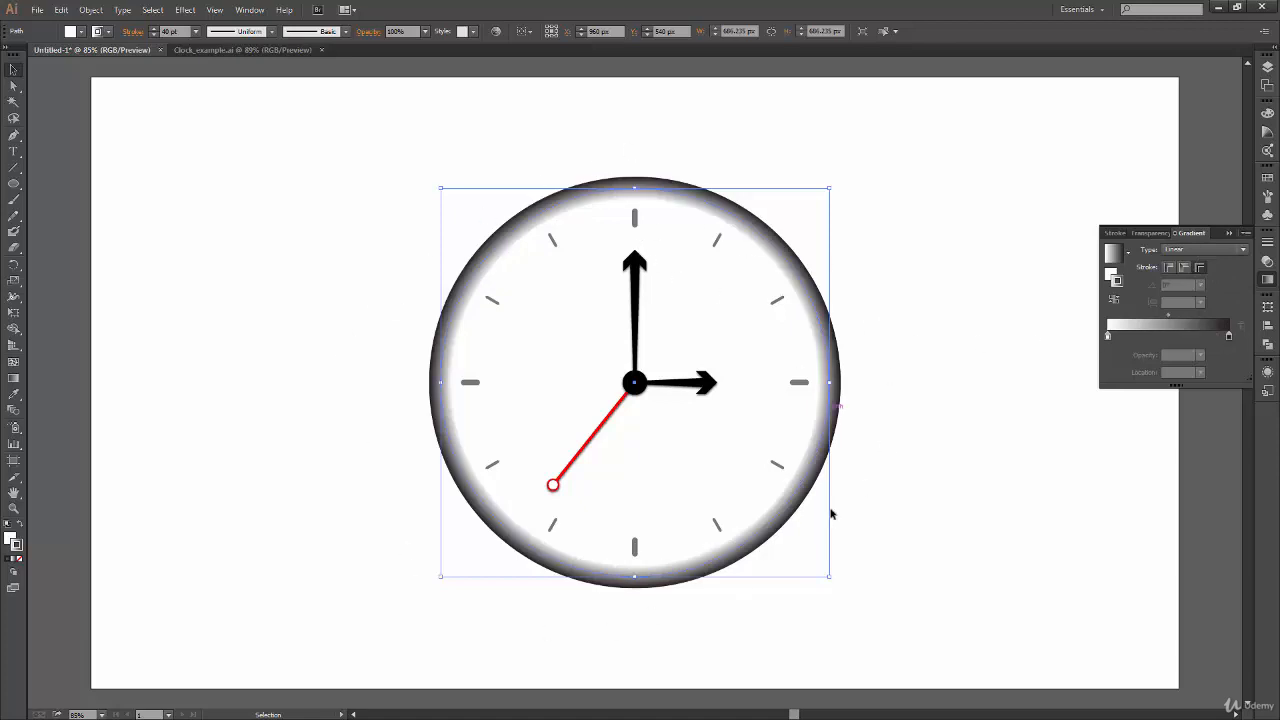
- Recolour the stroke gradient's white starting stop to blue with R 0, G 104, B 255
{"action": "left_click", "coordinate": [1107, 336]}
{"action": "double_click", "coordinate": [1107, 336]}
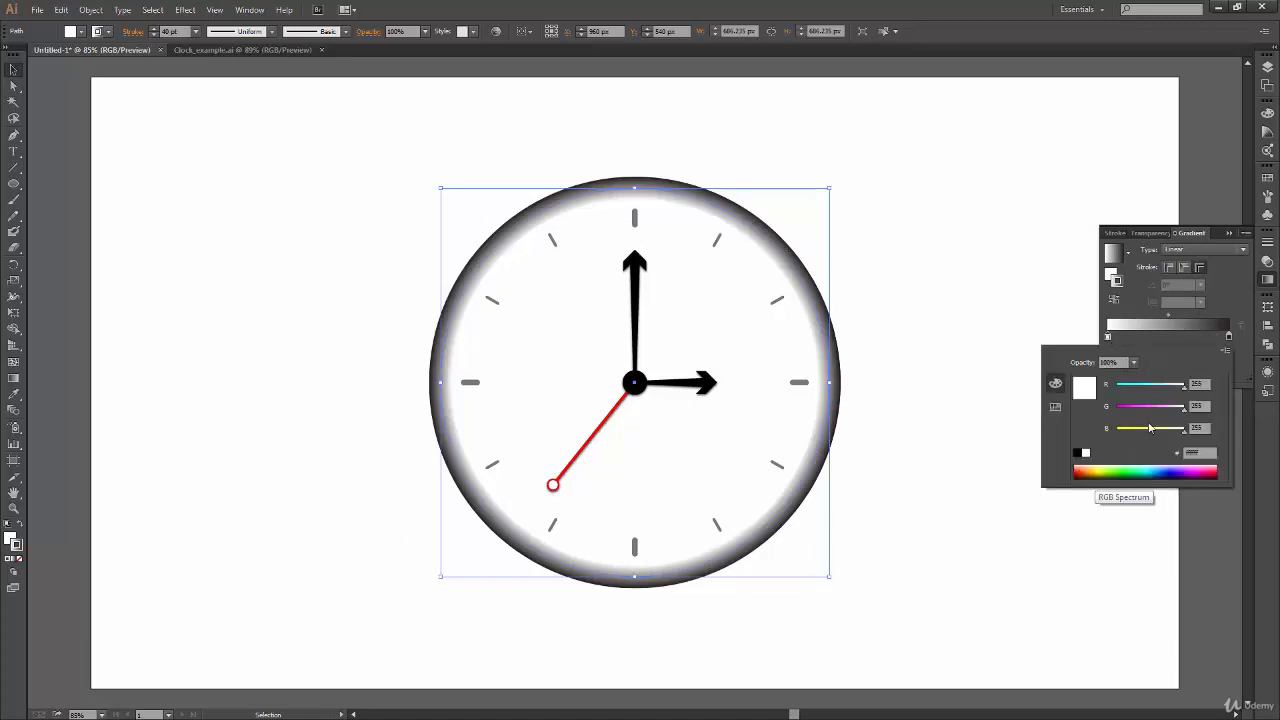
{"action": "left_click", "coordinate": [1228, 352]}
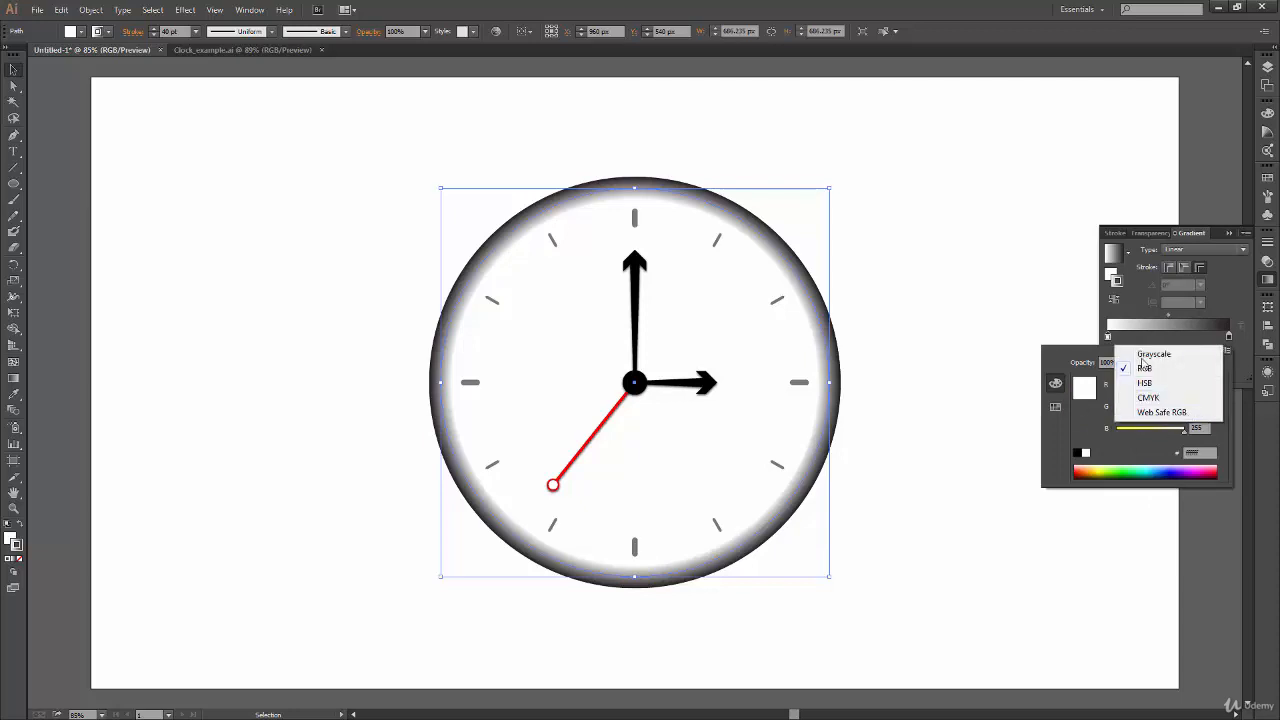
{"action": "left_click", "coordinate": [1074, 357]}
{"action": "left_click_drag", "start_coordinate": [1181, 386], "coordinate": [1117, 407]}
{"action": "mouse_move", "coordinate": [1181, 431]}
{"action": "left_mouse_down"}
{"action": "mouse_move", "coordinate": [1146, 430]}
{"action": "mouse_move", "coordinate": [1196, 431]}
{"action": "left_mouse_up"}
{"action": "left_click_drag", "start_coordinate": [1116, 410], "coordinate": [1104, 430]}
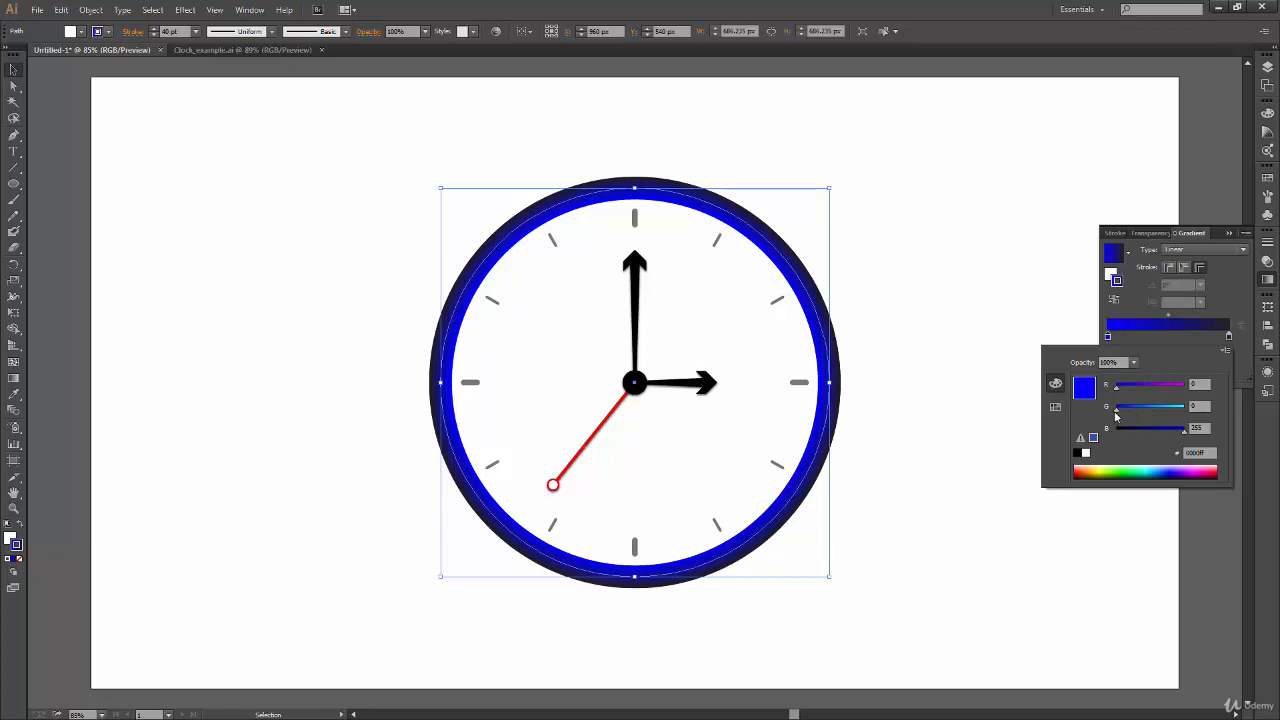
{"action": "left_click_drag", "start_coordinate": [1117, 411], "coordinate": [1184, 431]}
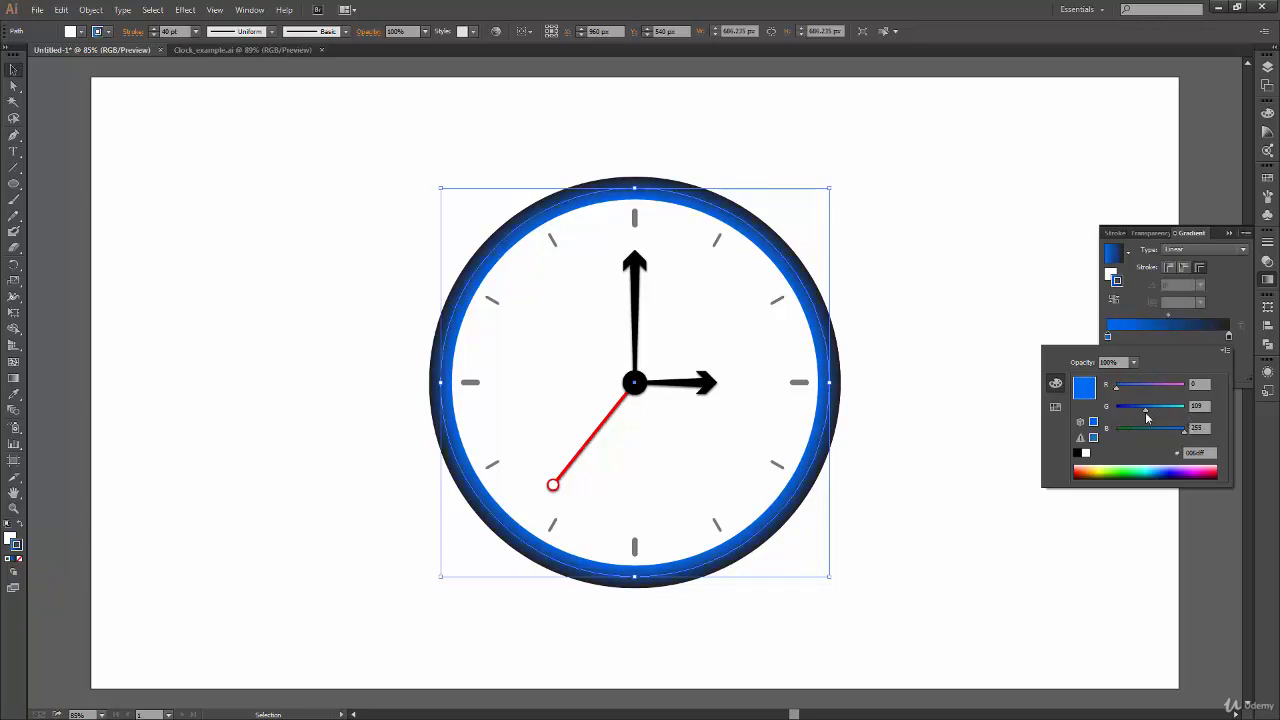
- Recolour the stroke gradient's dark end stop to blue with R 0, G 129, B 255
{"action": "double_click", "coordinate": [1229, 336]}
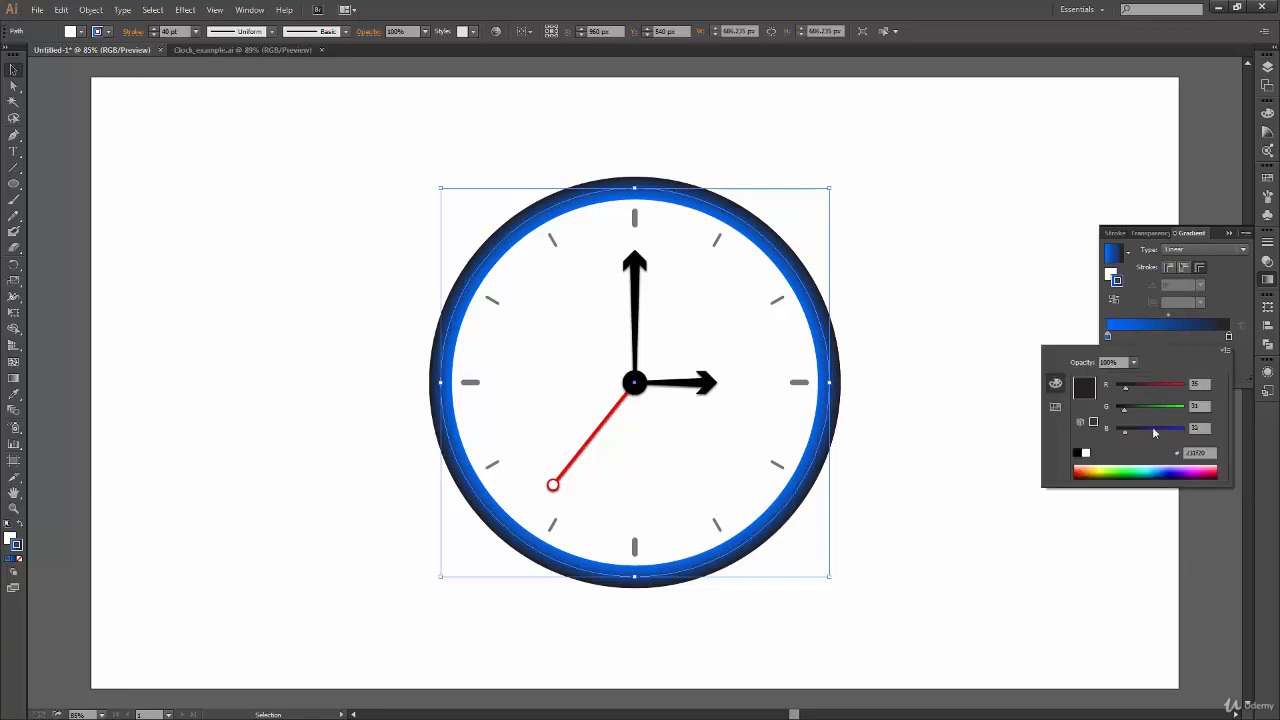
{"action": "left_click", "coordinate": [1150, 408]}
{"action": "left_click", "coordinate": [1115, 387]}
{"action": "left_click", "coordinate": [1184, 431]}
{"action": "left_click_drag", "start_coordinate": [1150, 410], "coordinate": [1164, 411]}
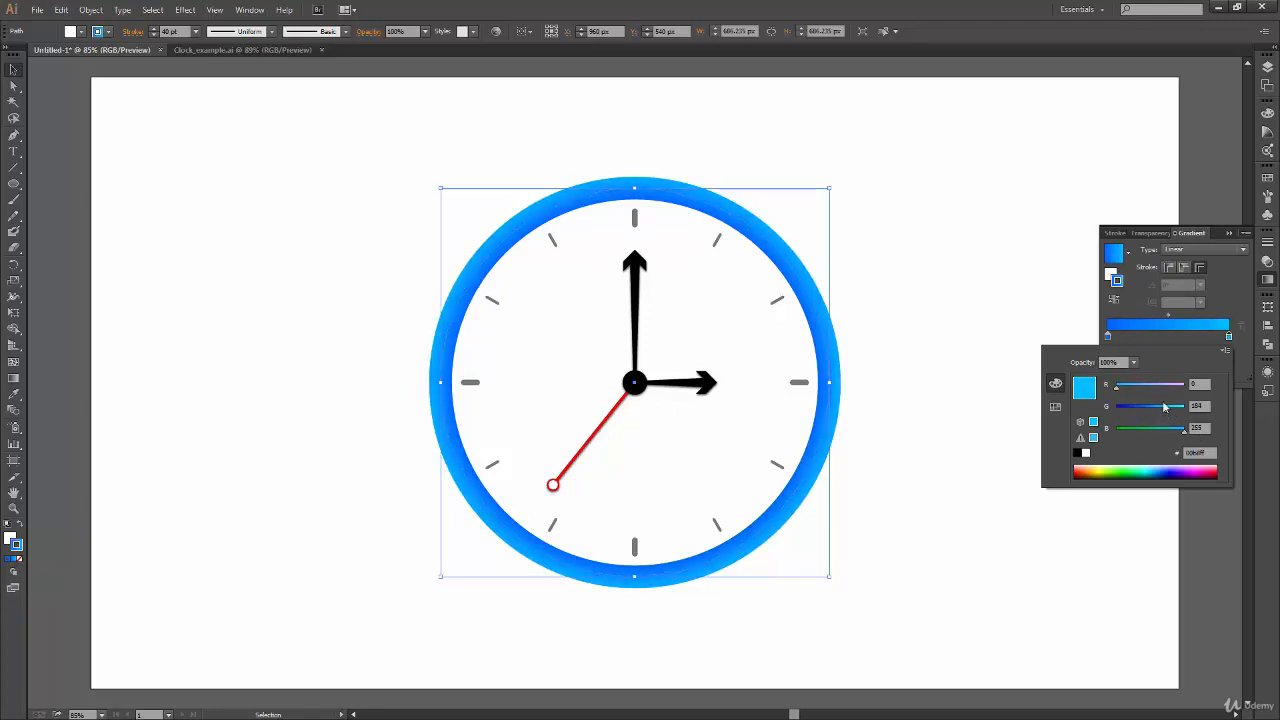
{"action": "left_click", "coordinate": [1150, 408]}
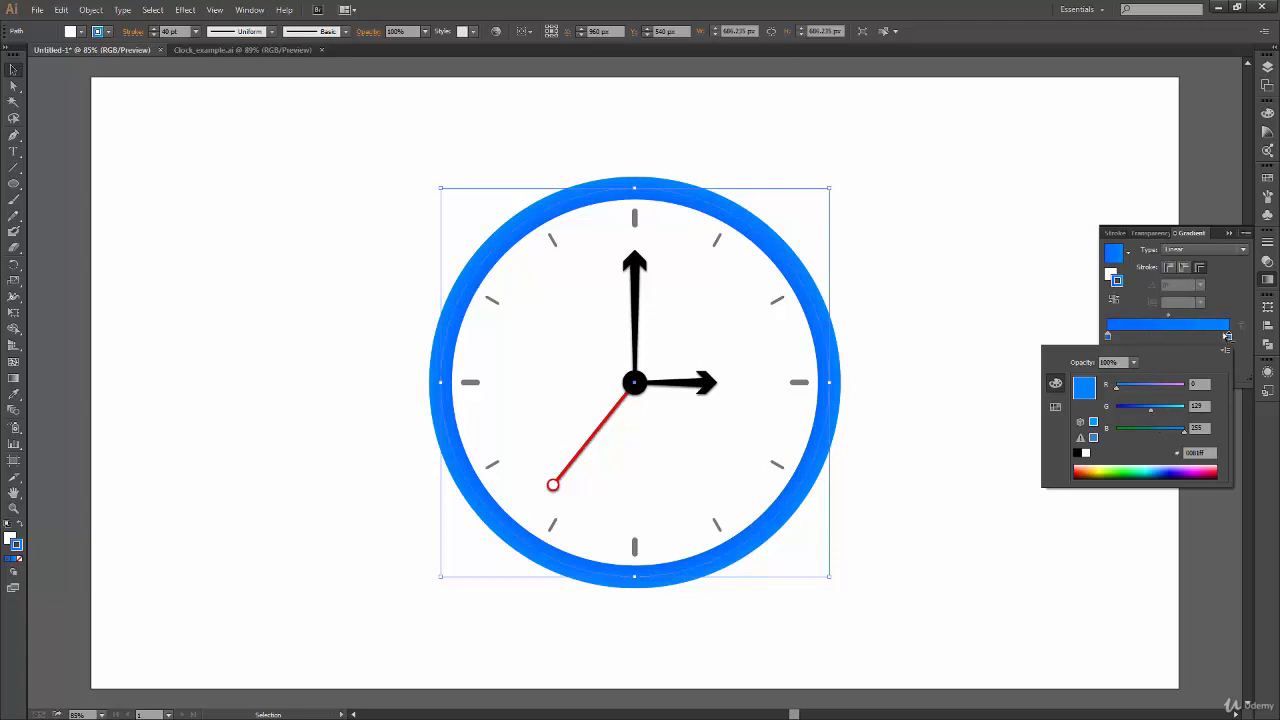
- Add two adjacent stops near the middle of the stroke gradient and make the one nearer the end a lighter blue
{"action": "left_click", "coordinate": [1112, 339]}
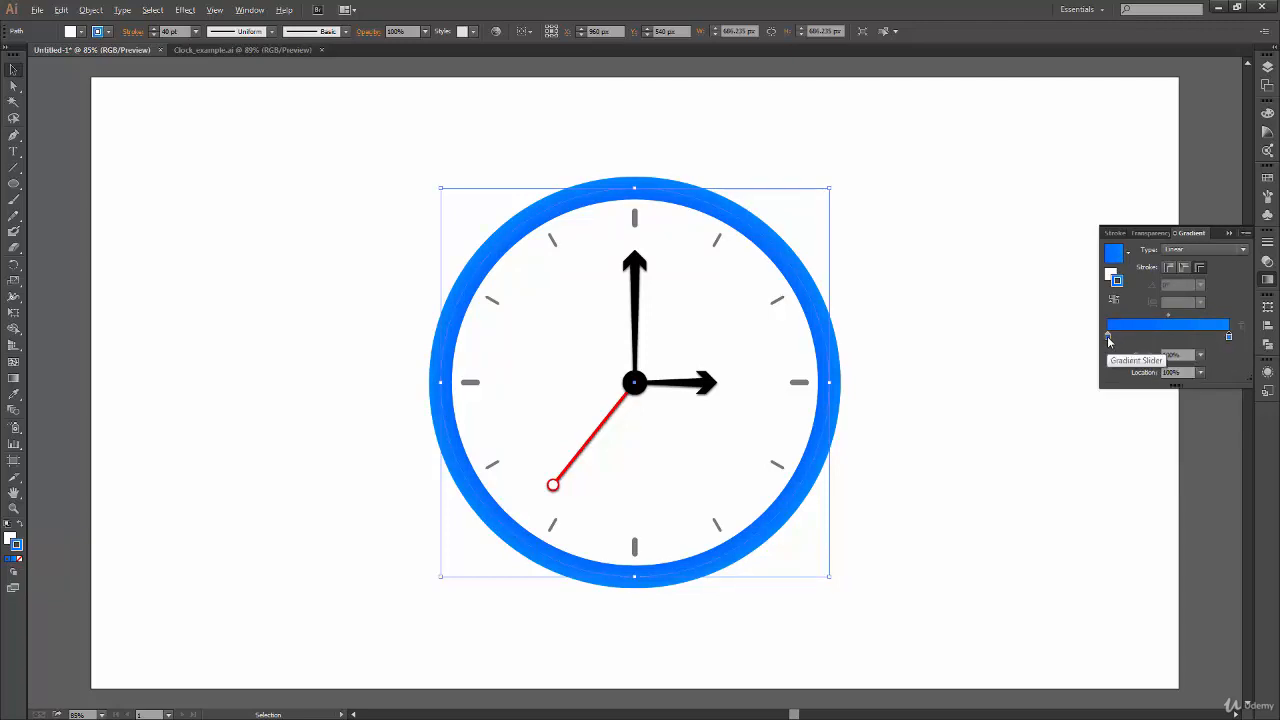
{"action": "left_click", "coordinate": [1144, 338]}
{"action": "mouse_move", "coordinate": [1152, 340]}
{"action": "left_mouse_down"}
{"action": "mouse_move", "coordinate": [1171, 346]}
{"action": "mouse_move", "coordinate": [1160, 340]}
{"action": "left_mouse_up"}
{"action": "double_click", "coordinate": [1161, 337]}
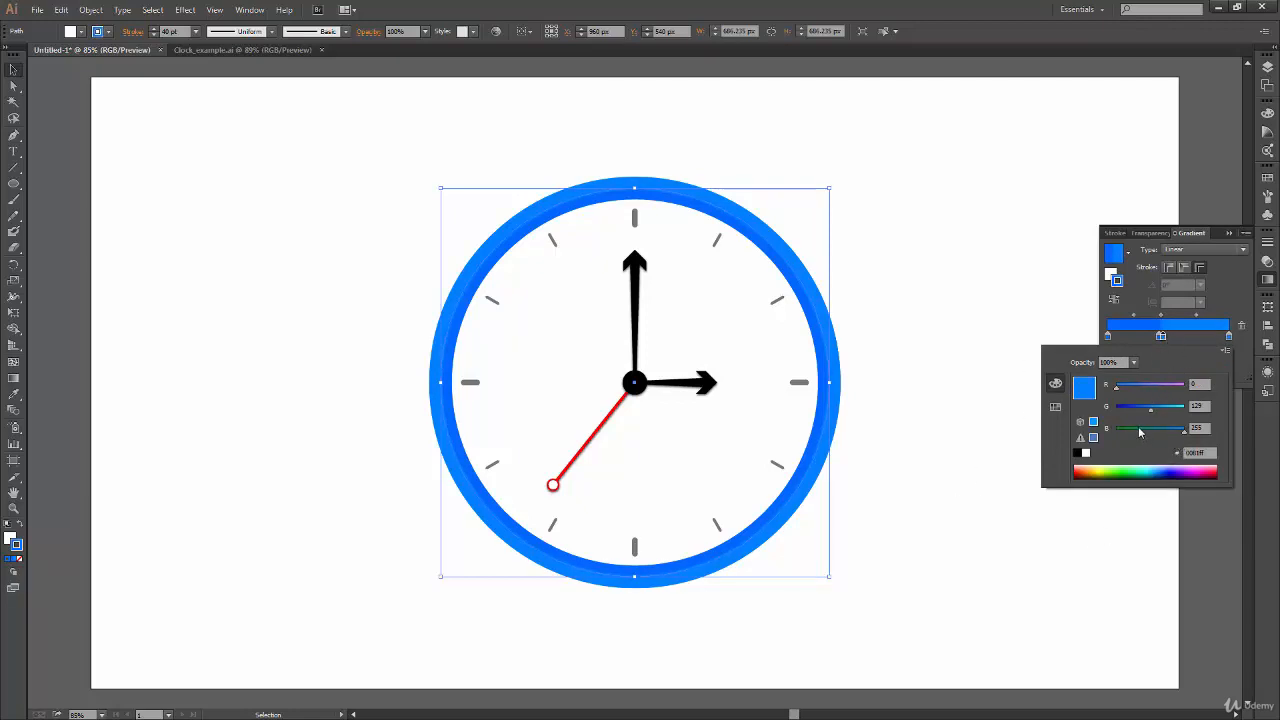
{"action": "mouse_move", "coordinate": [1150, 410]}
{"action": "left_mouse_down"}
{"action": "mouse_move", "coordinate": [1184, 409]}
{"action": "mouse_move", "coordinate": [1170, 422]}
{"action": "left_mouse_up"}
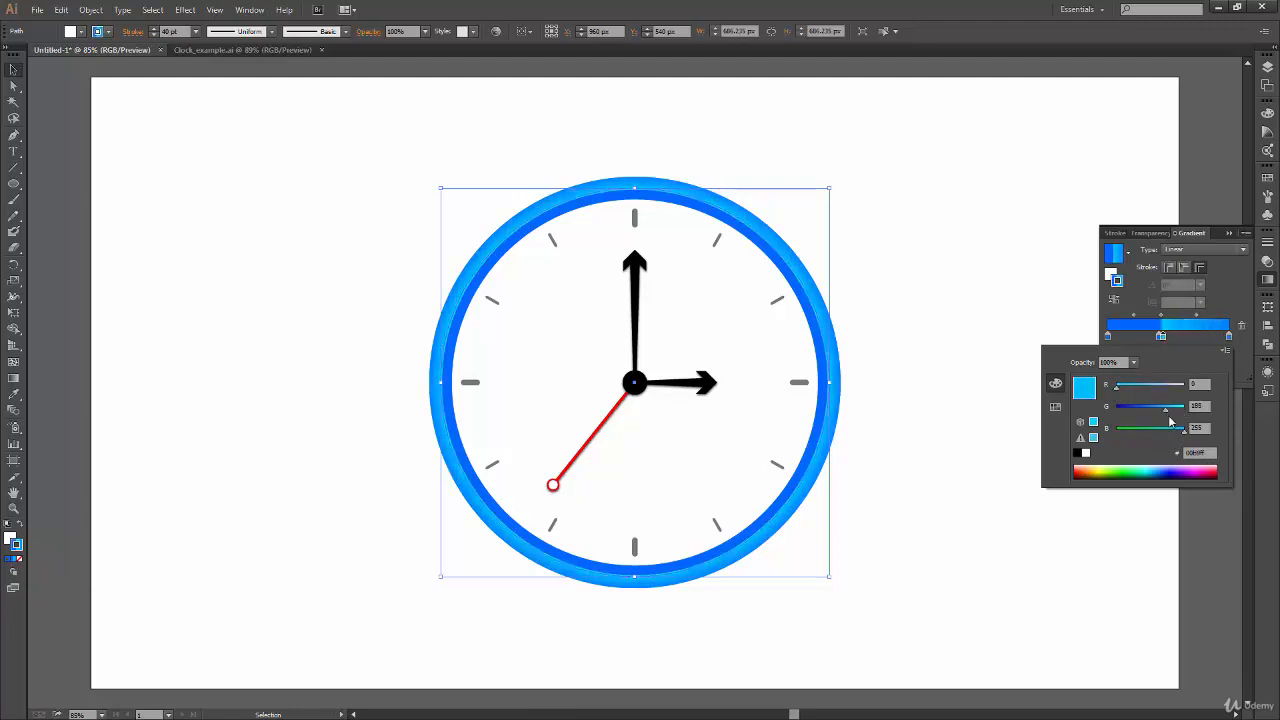
{"action": "left_click", "coordinate": [965, 540]}
{"action": "left_click", "coordinate": [984, 556]}
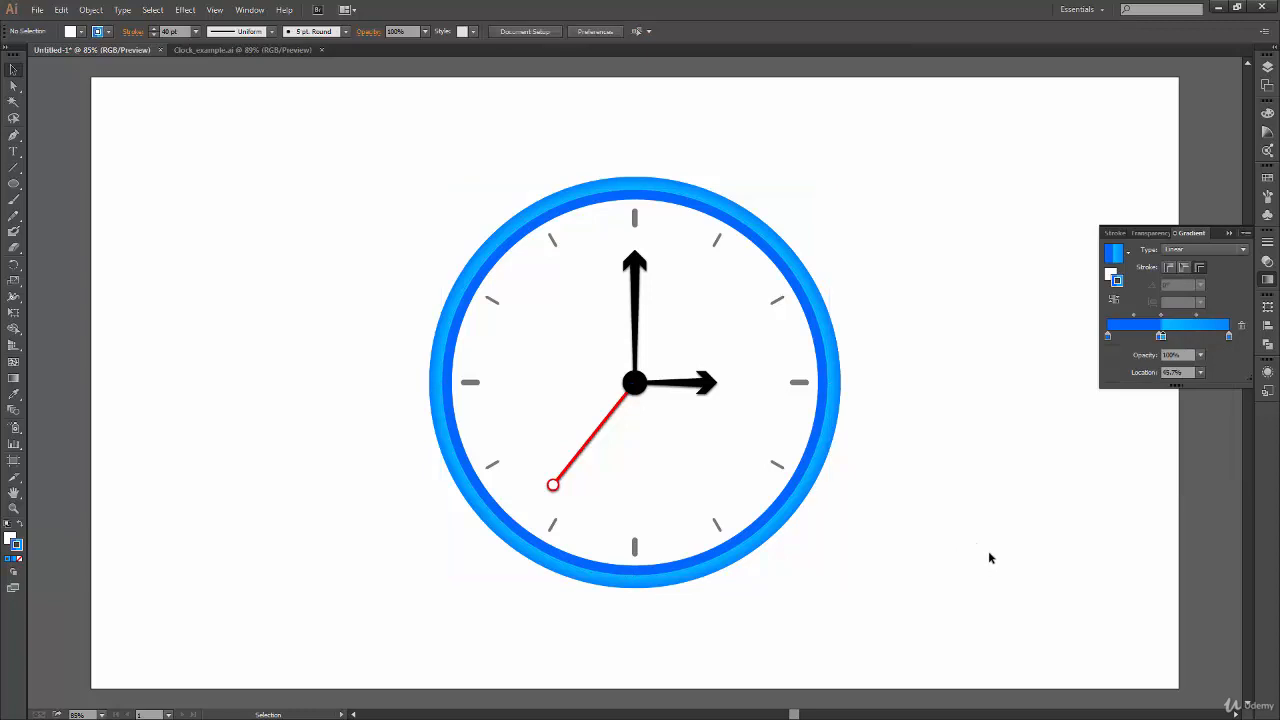
- Darken the starting stop of the circle's stroke gradient to navy blue, about R 0, G 50, B 128
{"action": "left_click", "coordinate": [827, 455]}
{"action": "left_click", "coordinate": [1107, 337]}
{"action": "double_click", "coordinate": [1107, 340]}
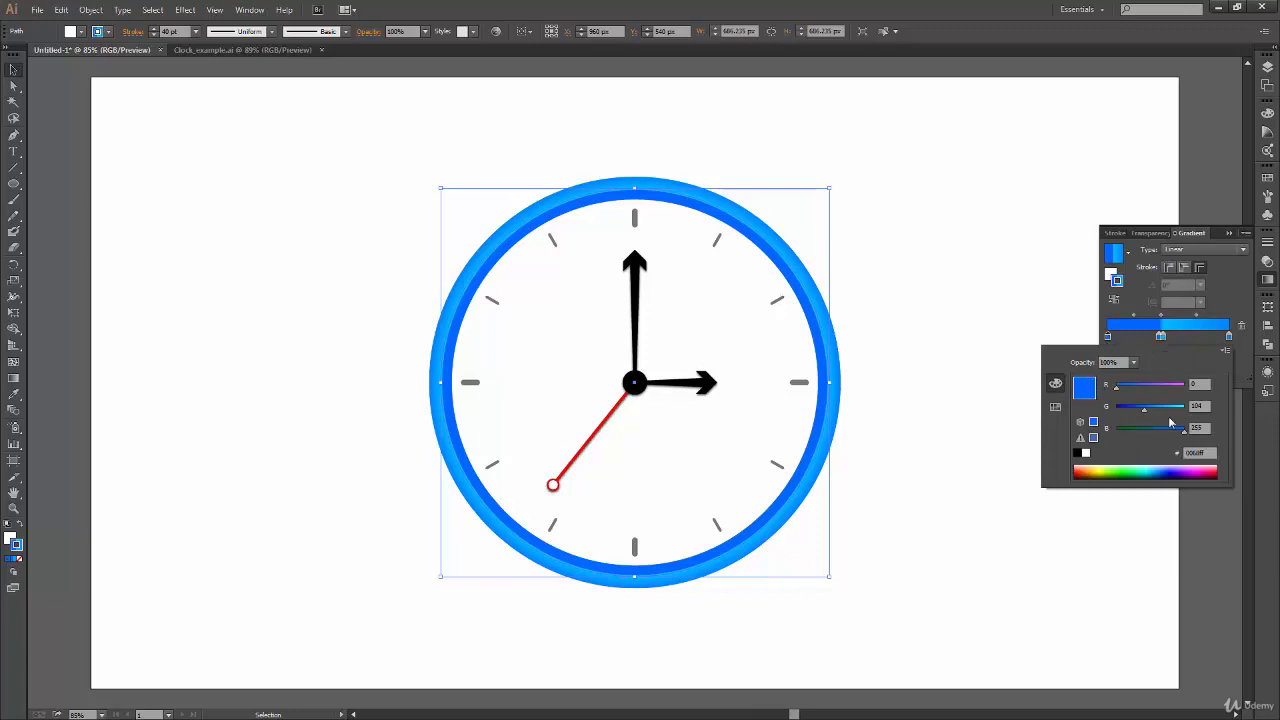
{"action": "left_click_drag", "start_coordinate": [1142, 415], "coordinate": [1162, 437]}
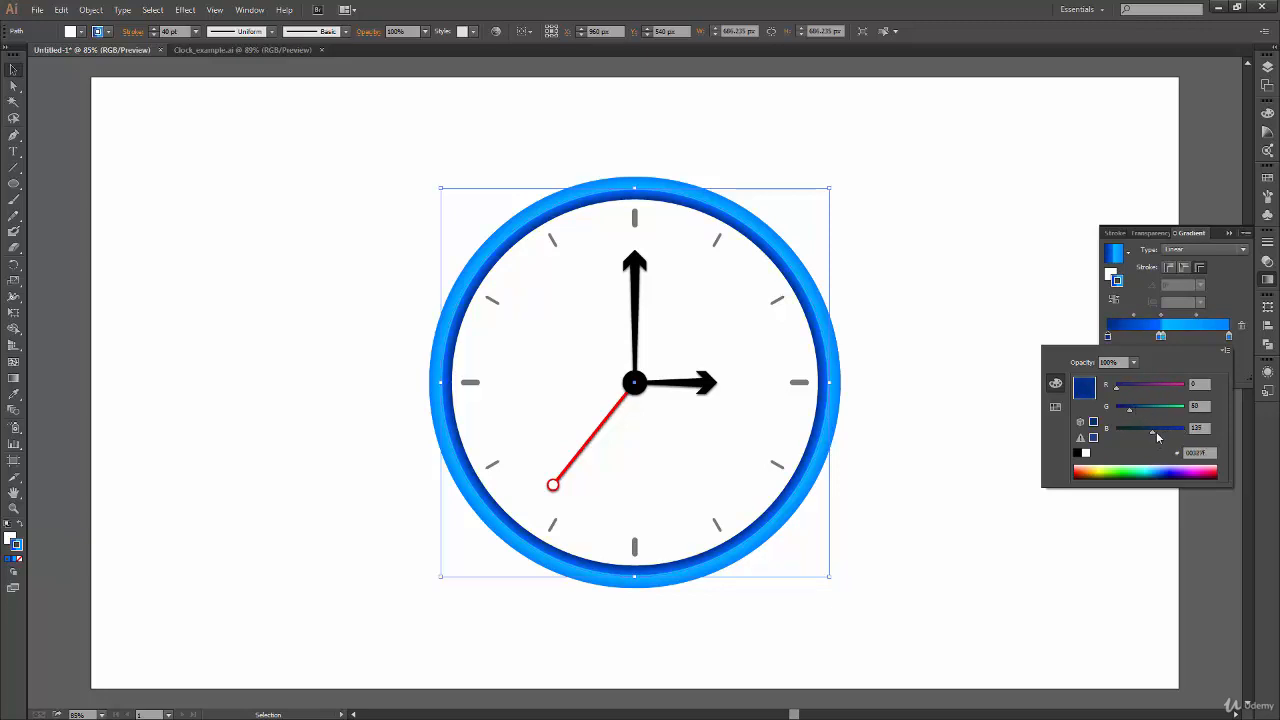
{"action": "left_click", "coordinate": [942, 509]}
{"action": "left_click", "coordinate": [941, 515]}
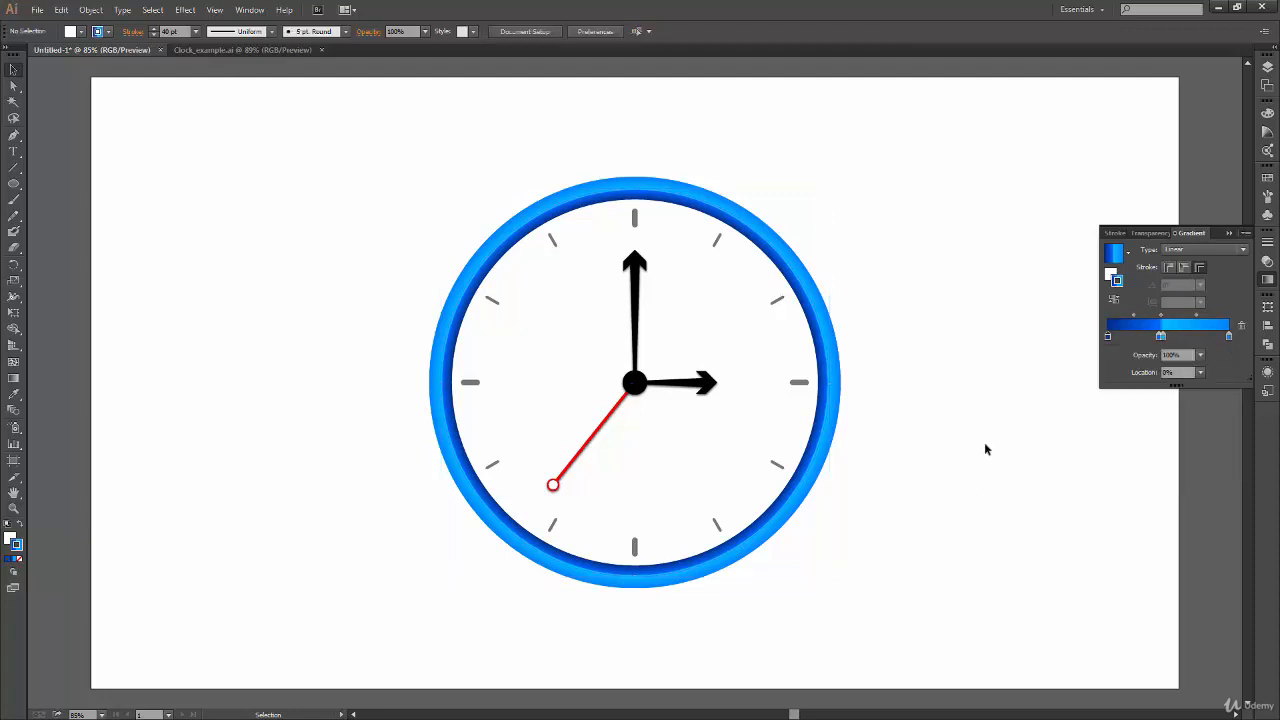
- Try the Gradient tool on the circle's stroke and nudge the light-blue middle stop slightly along the gradient
{"action": "left_click", "coordinate": [811, 494]}
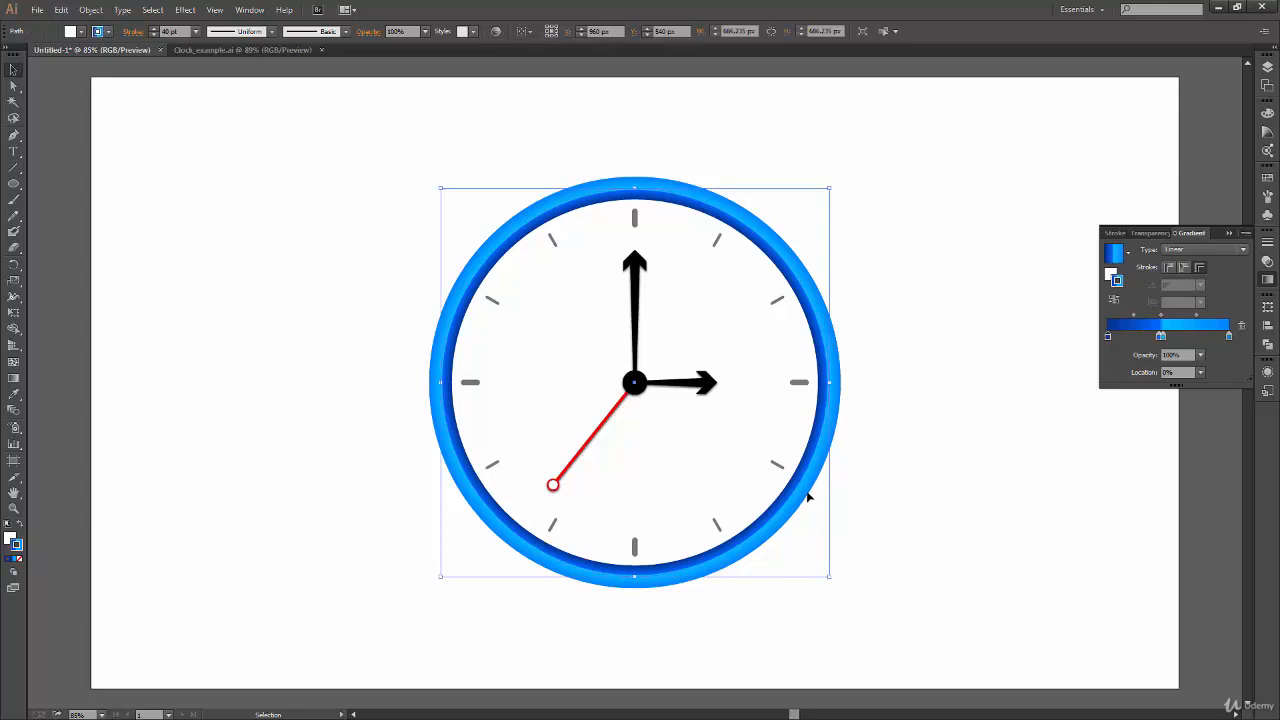
{"action": "key", "text": "g"}
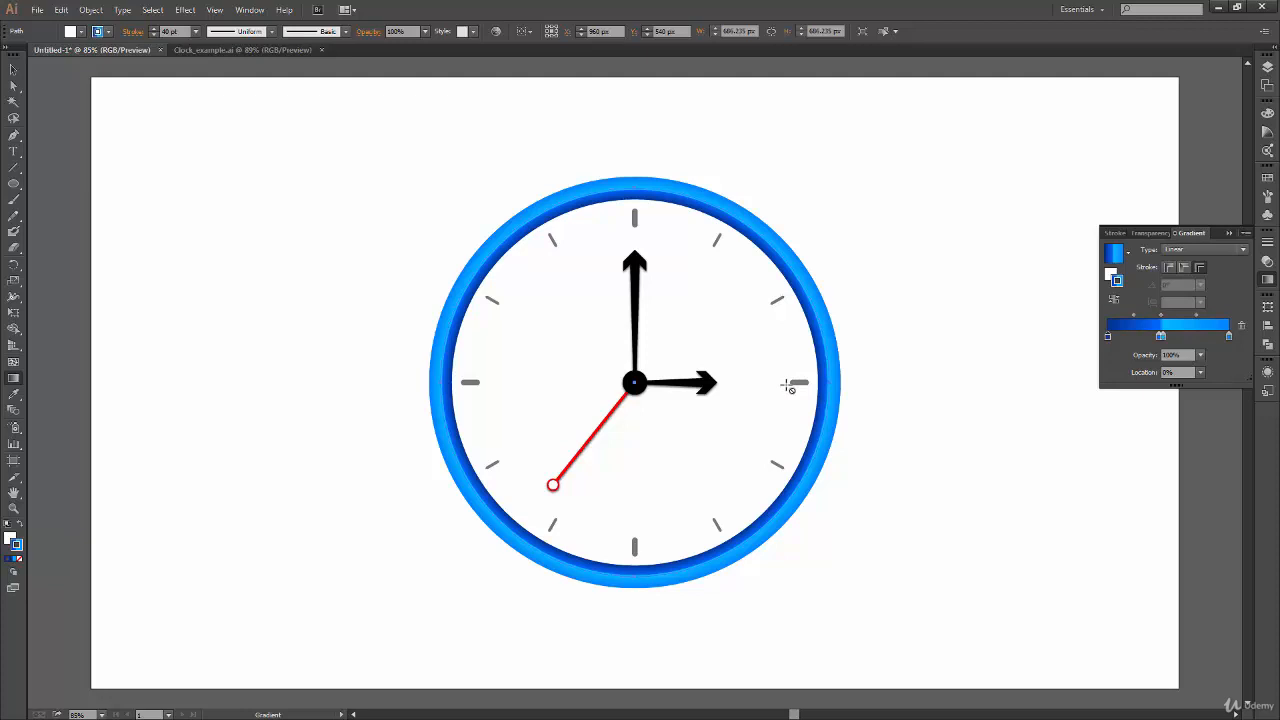
{"action": "key", "text": "w"}
{"action": "key", "text": "v"}
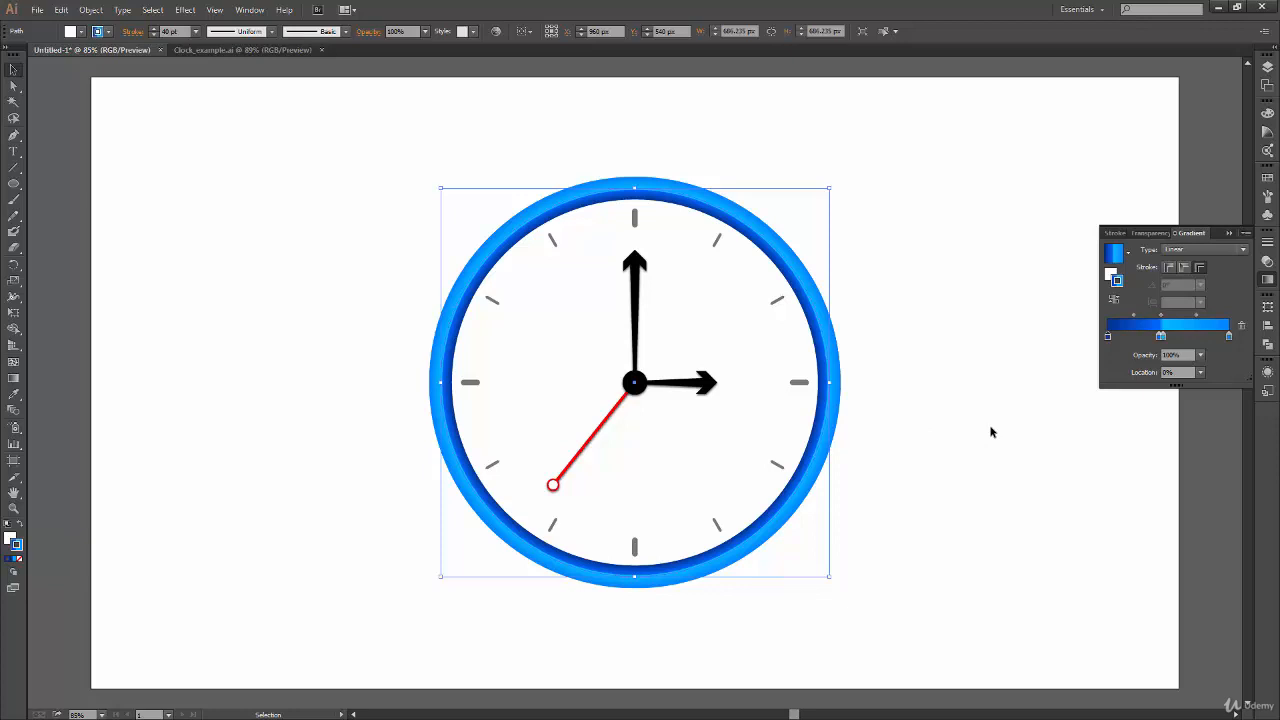
{"action": "left_click", "coordinate": [1162, 337]}
{"action": "left_click_drag", "start_coordinate": [1161, 336], "coordinate": [1162, 336]}
{"action": "left_click", "coordinate": [892, 441]}
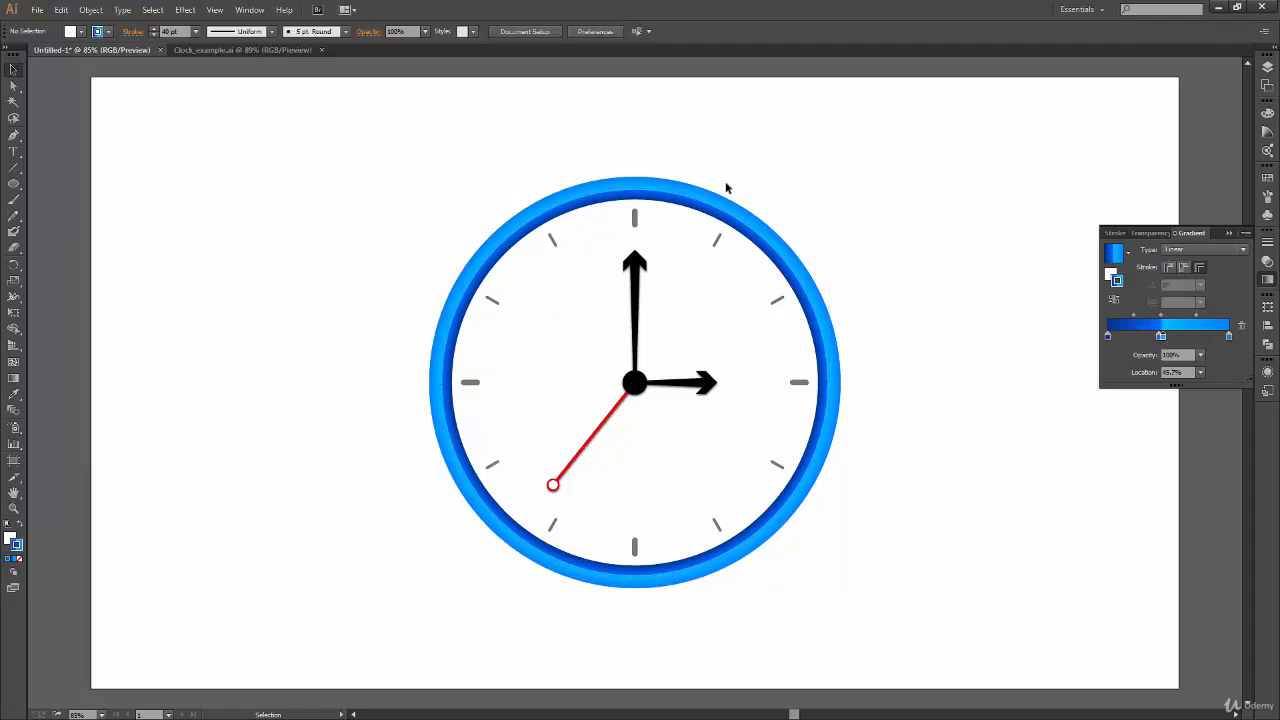
- Compare with the red clock in Clock_example.ai, duplicate the circle's blue gradient stroke and open the upper copy's weight presets
{"action": "left_click", "coordinate": [200, 49]}
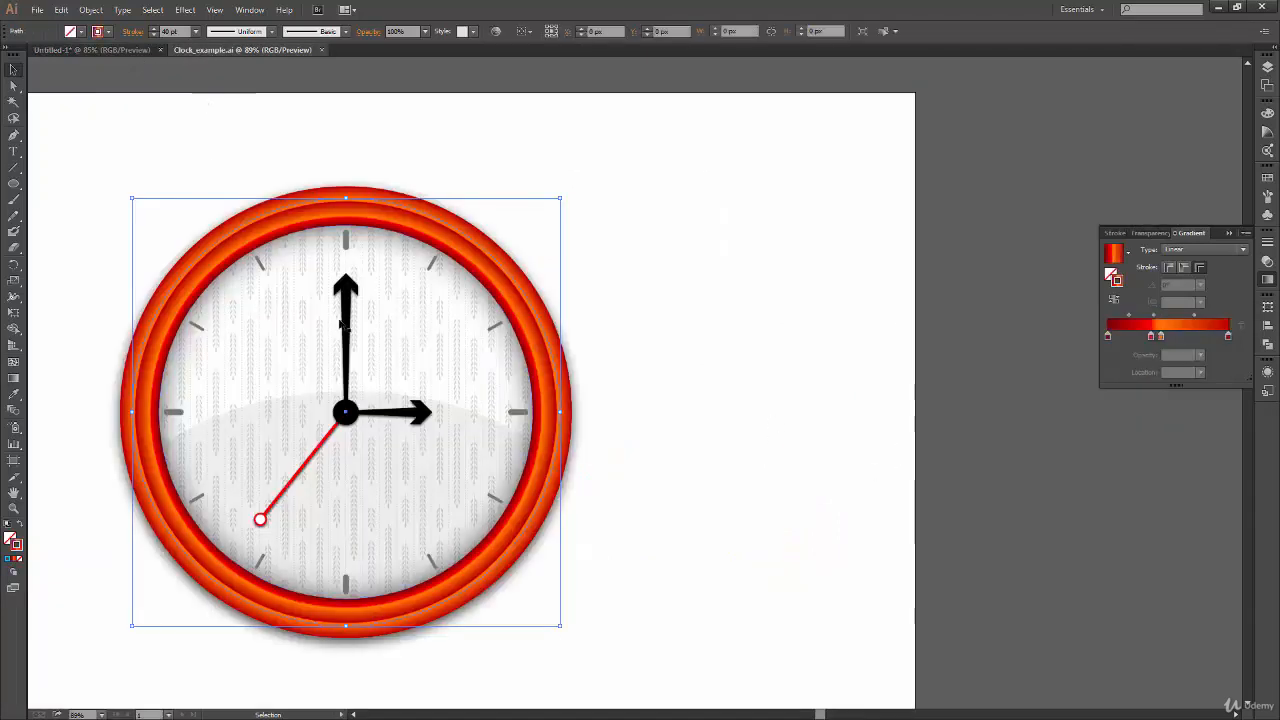
{"action": "left_click", "coordinate": [105, 49]}
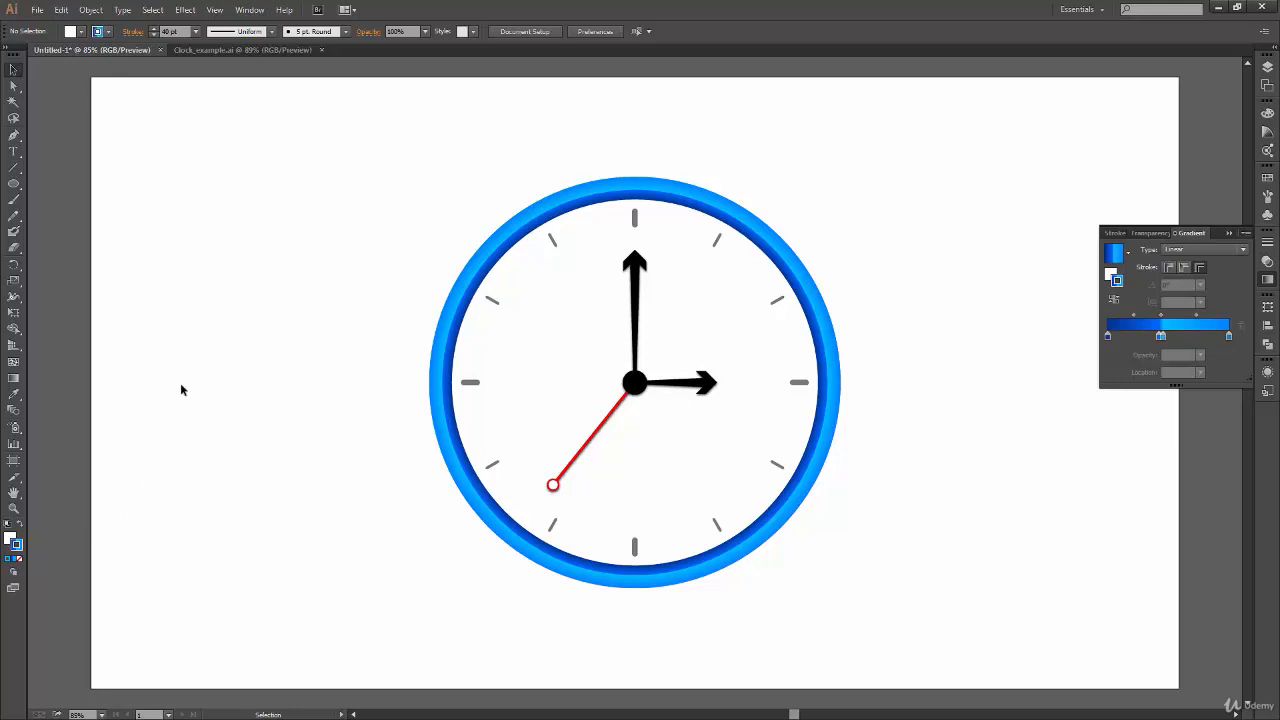
{"action": "left_click", "coordinate": [823, 455]}
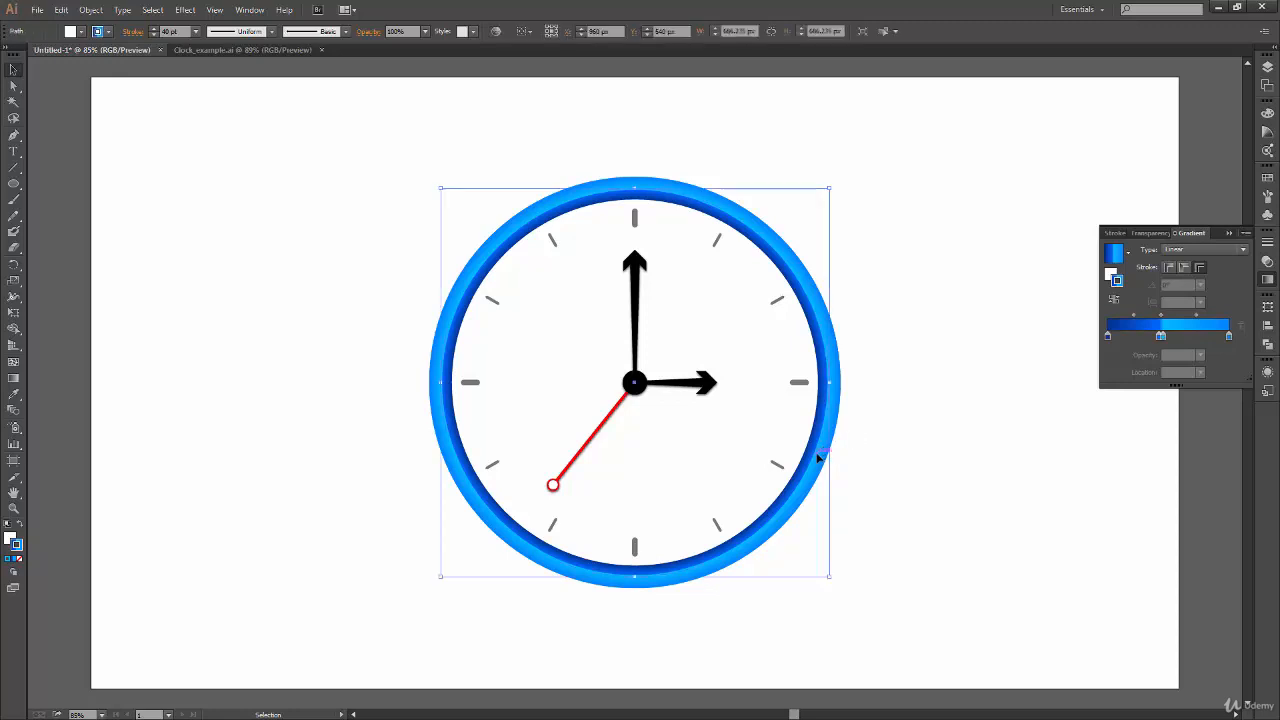
{"action": "left_click", "coordinate": [1268, 373]}
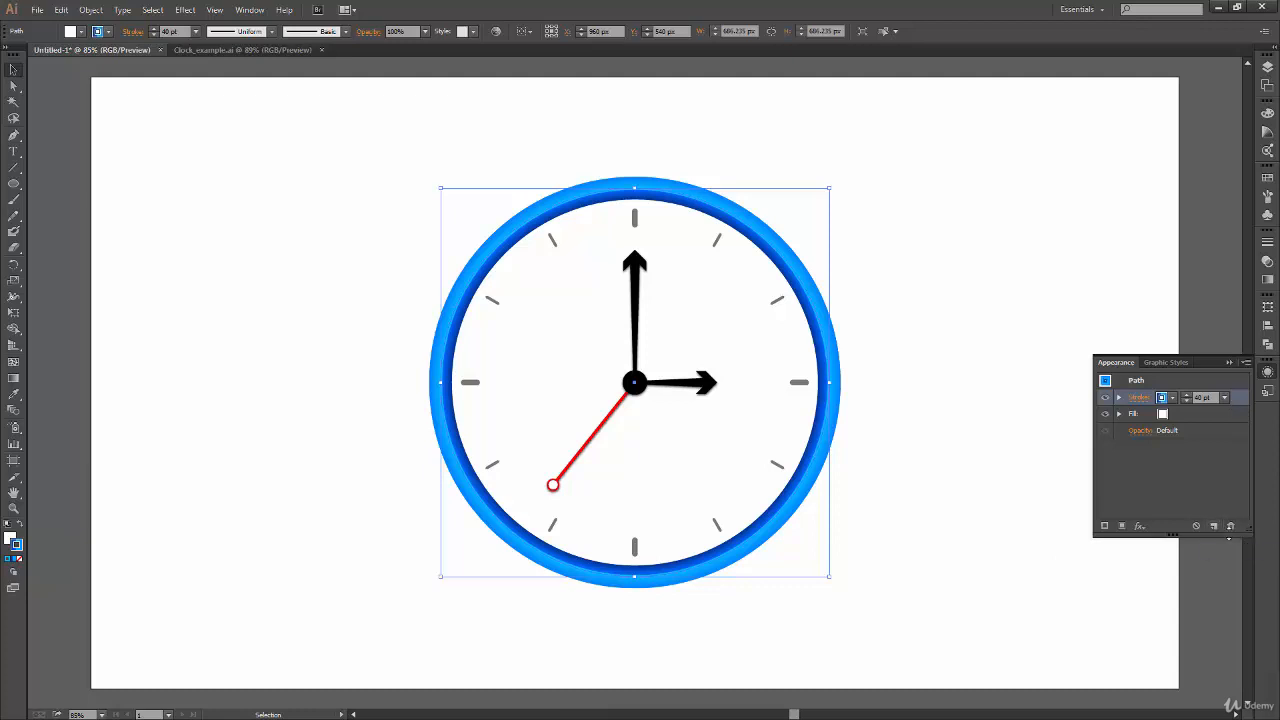
{"action": "left_click", "coordinate": [1213, 526]}
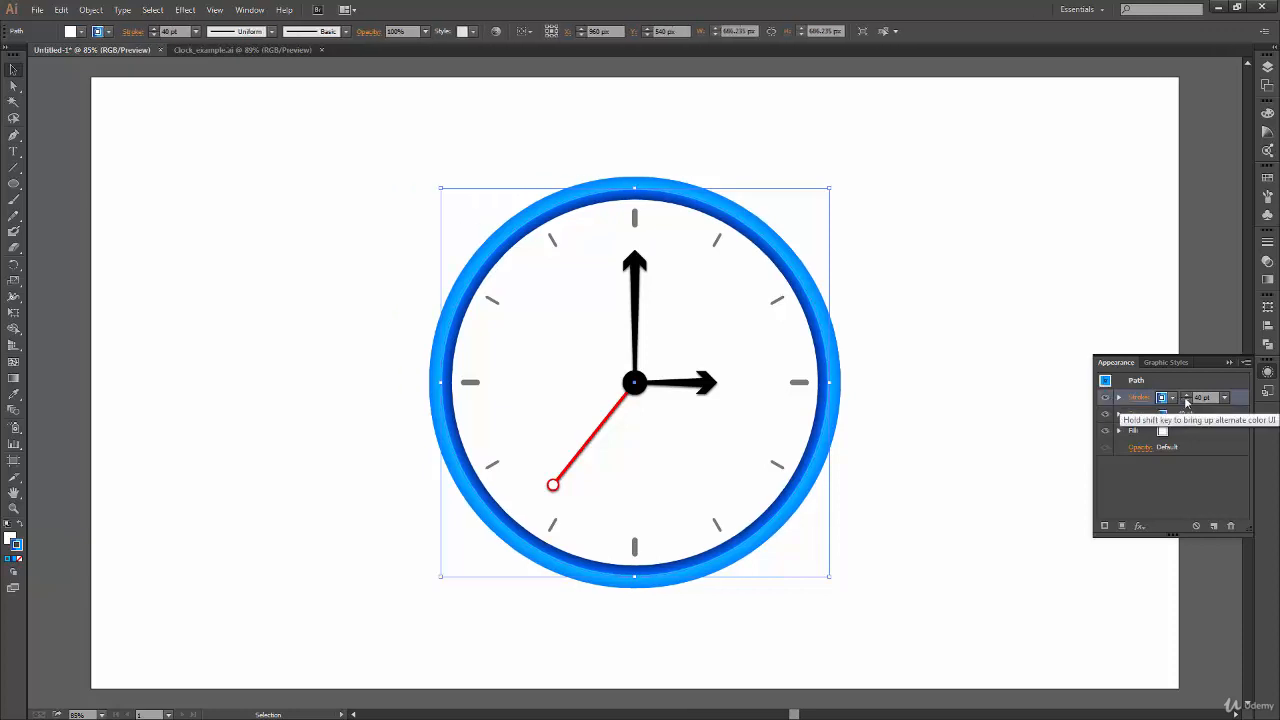
{"action": "left_click", "coordinate": [1224, 397]}
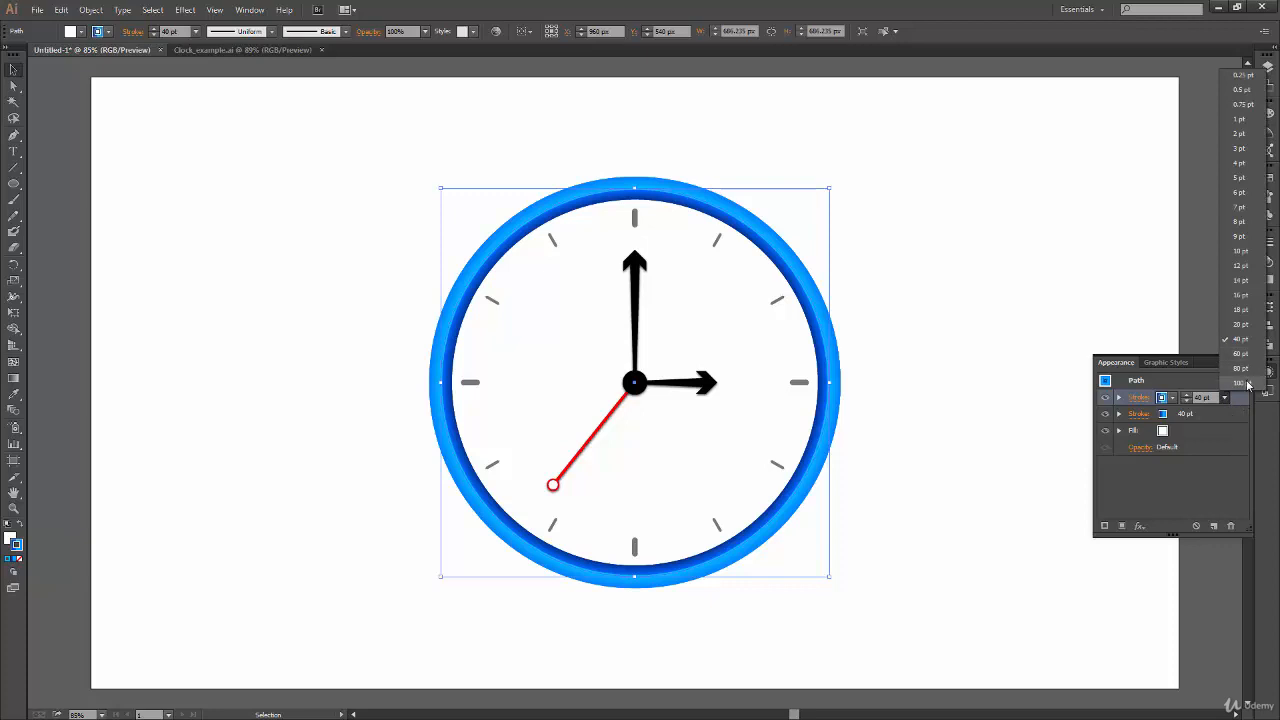
- Set the blue rim's upper stroke to 100 pt and move it beneath the 40 pt stroke
{"action": "left_click", "coordinate": [1240, 383]}
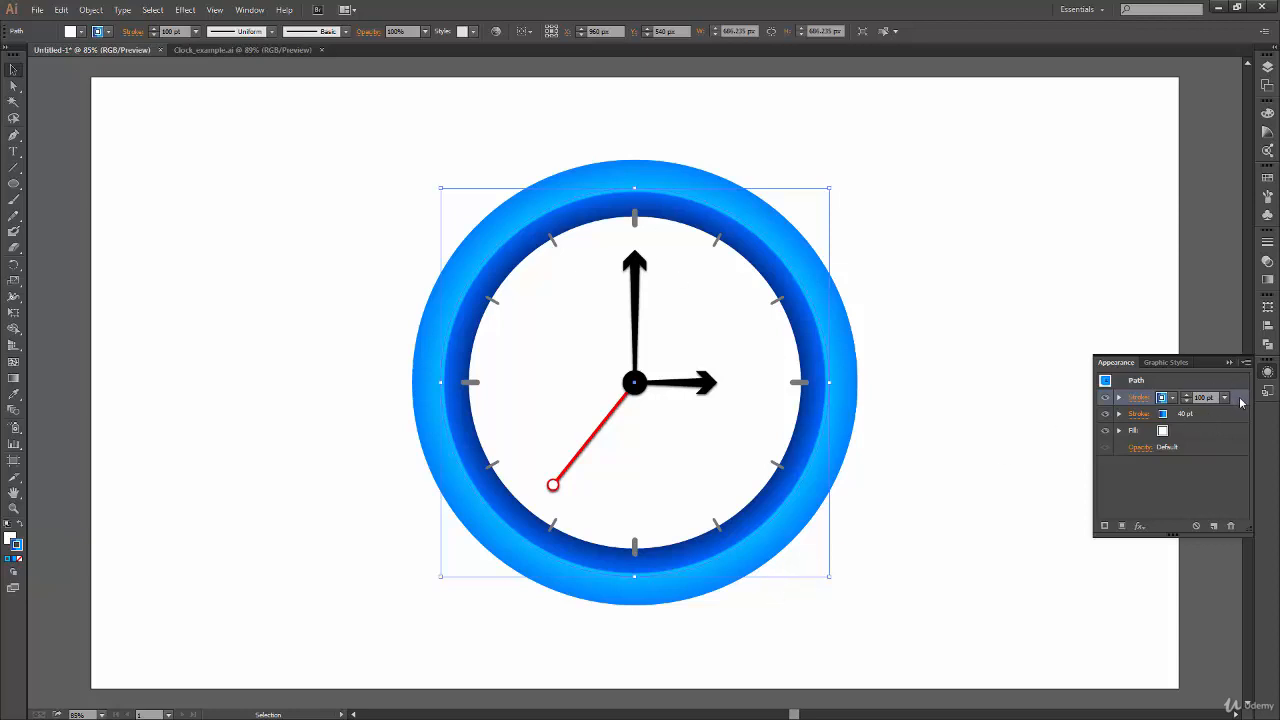
{"action": "left_click_drag", "start_coordinate": [1242, 402], "coordinate": [1226, 419]}
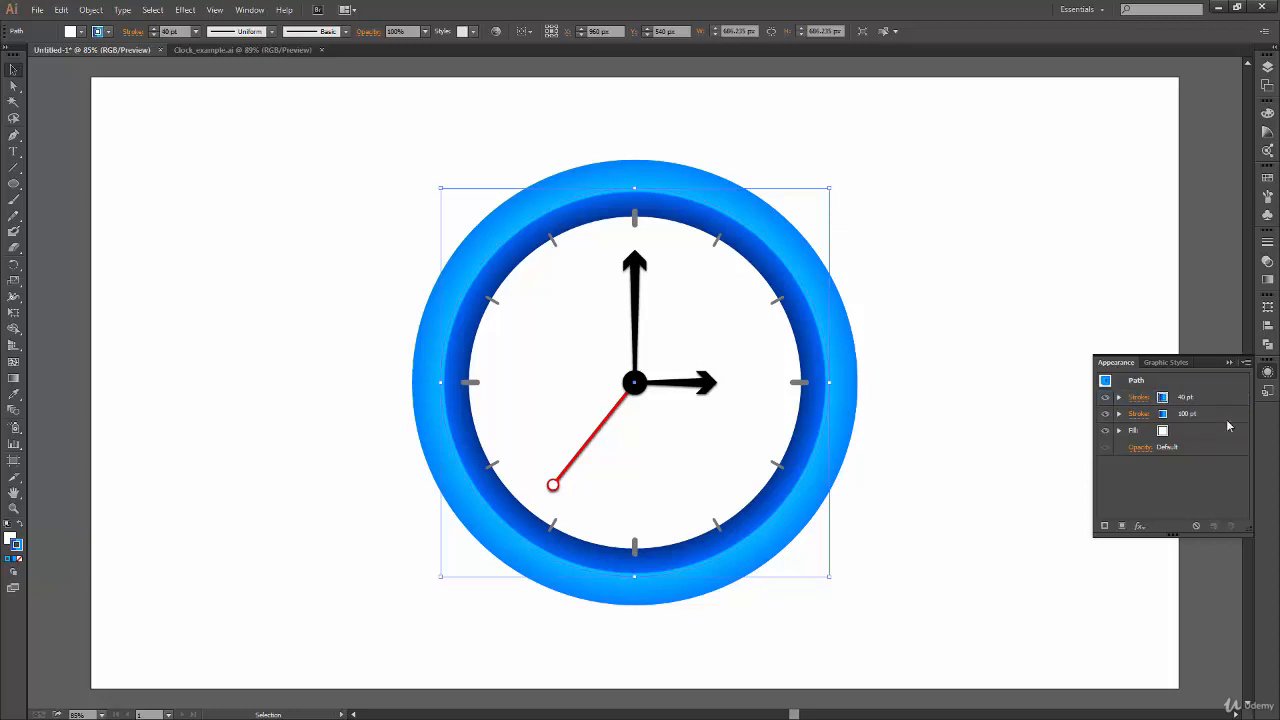
{"action": "left_click", "coordinate": [934, 479]}
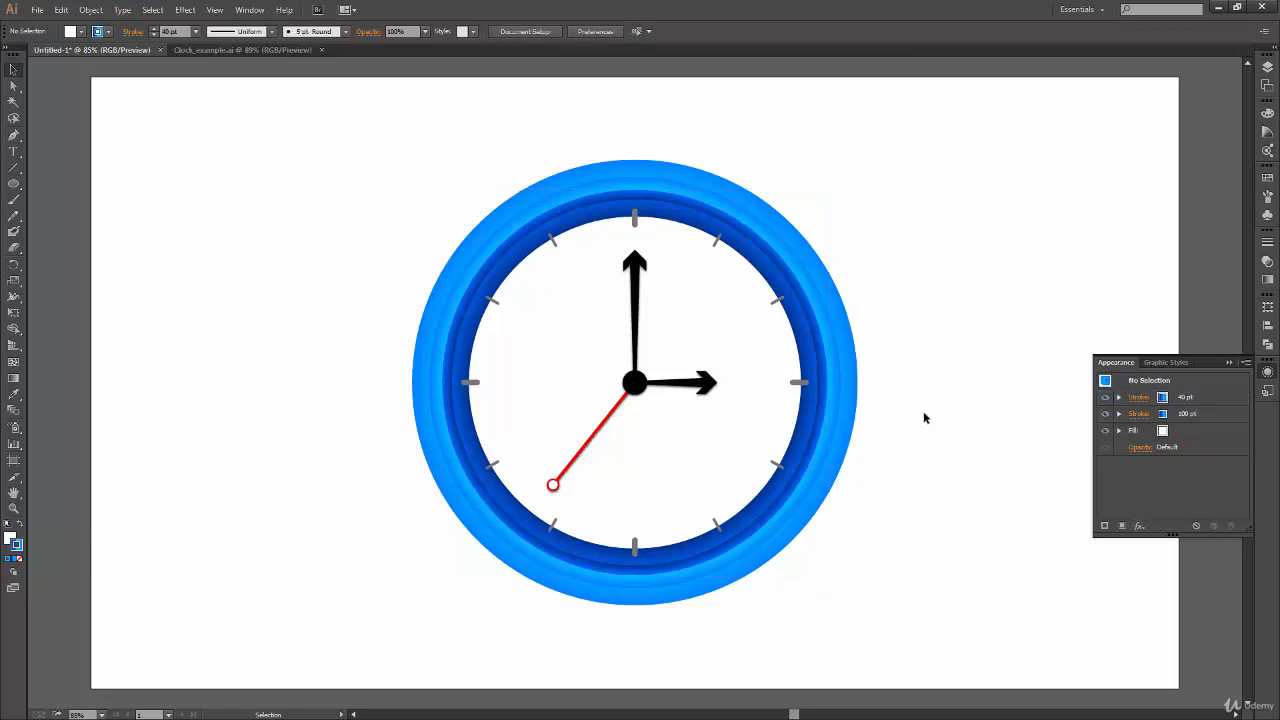
- Examine the layered blue rim strokes close up around the clock face
{"action": "key", "text": "ctrl+equal"}
{"action": "key", "text": "ctrl+equal"}
{"action": "key", "text": "ctrl+equal"}
{"action": "key", "text": "space"}
{"action": "left_click_drag", "start_coordinate": [789, 420], "coordinate": [601, 506]}
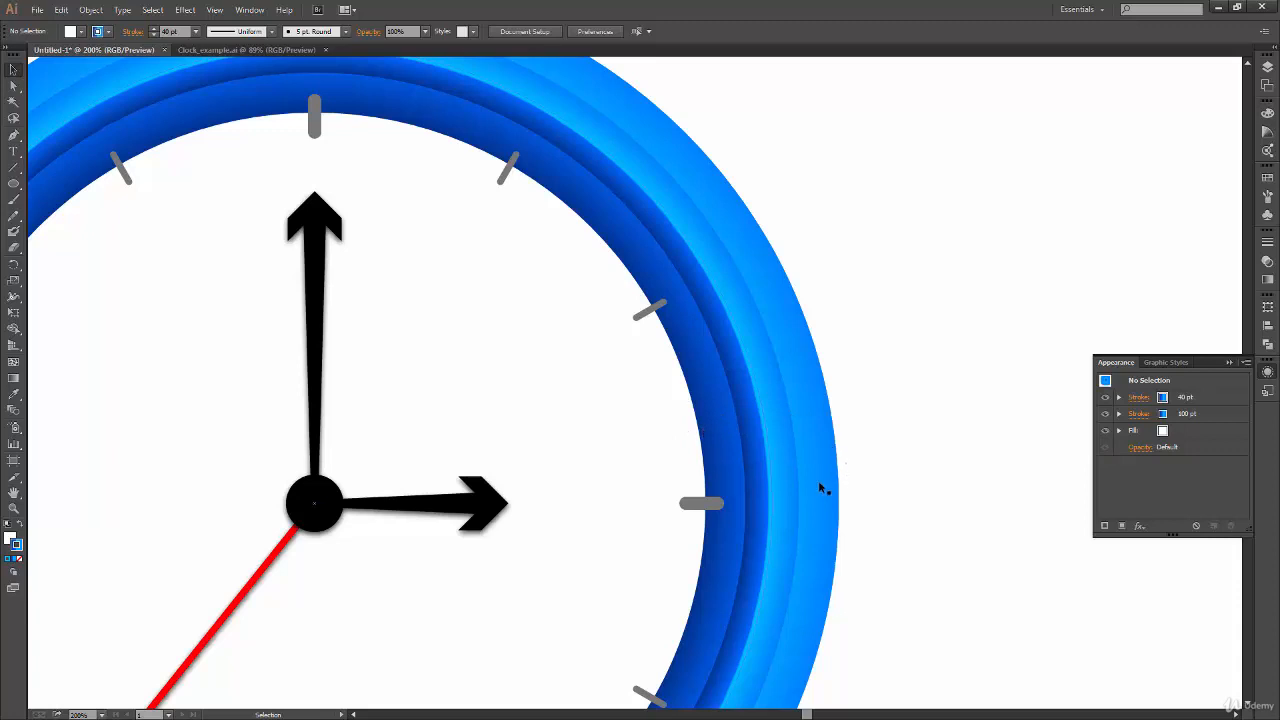
{"action": "left_click_drag", "start_coordinate": [472, 421], "coordinate": [706, 466]}
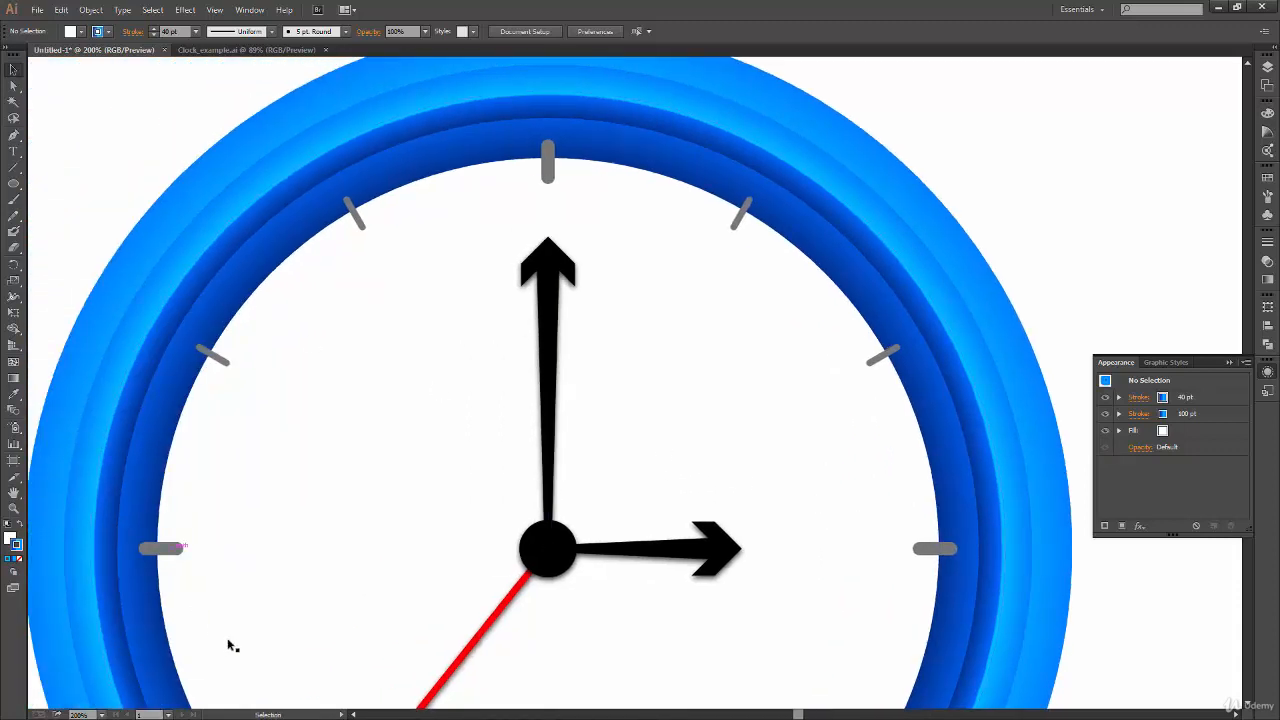
{"action": "left_click_drag", "start_coordinate": [488, 478], "coordinate": [478, 437]}
{"action": "scroll", "coordinate": [478, 437], "scroll_direction": "down", "scroll_amount": 4}
{"action": "scroll", "coordinate": [880, 450], "scroll_direction": "up", "scroll_amount": 3}
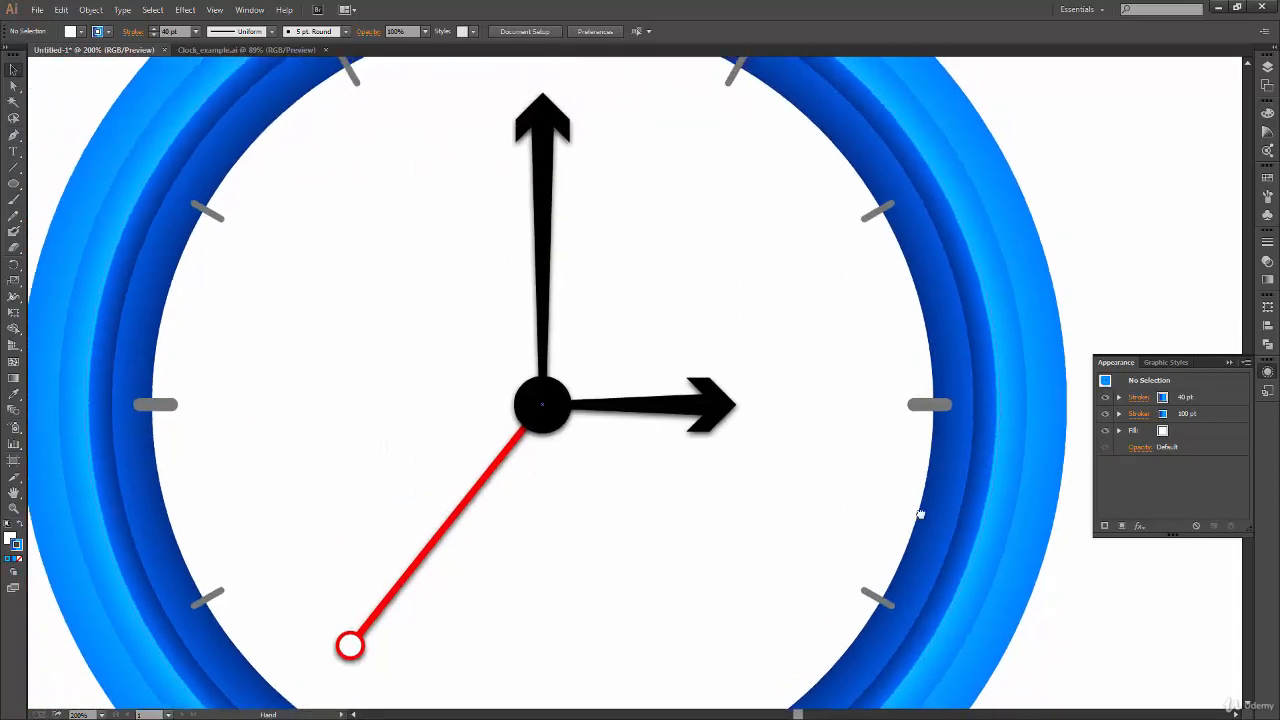
- Move the clock face's 100 pt stroke below its white fill
{"action": "left_click", "coordinate": [1224, 415]}
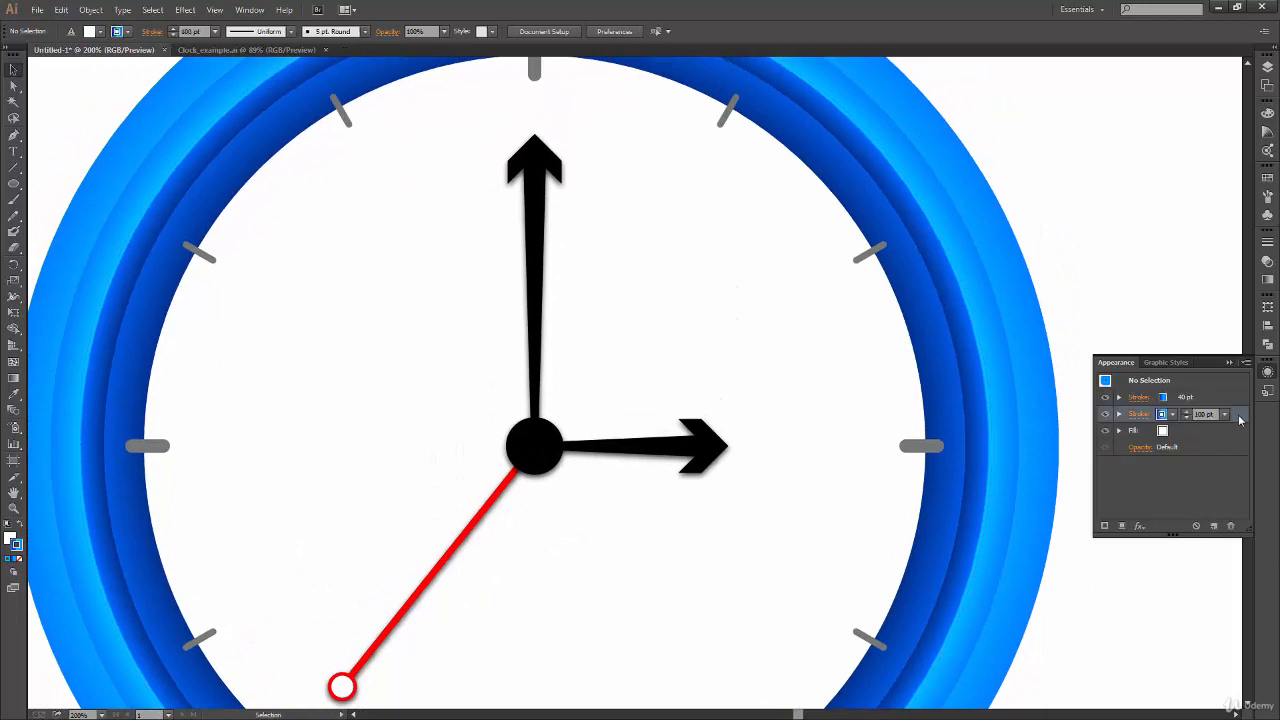
{"action": "left_click_drag", "start_coordinate": [1238, 424], "coordinate": [1236, 438]}
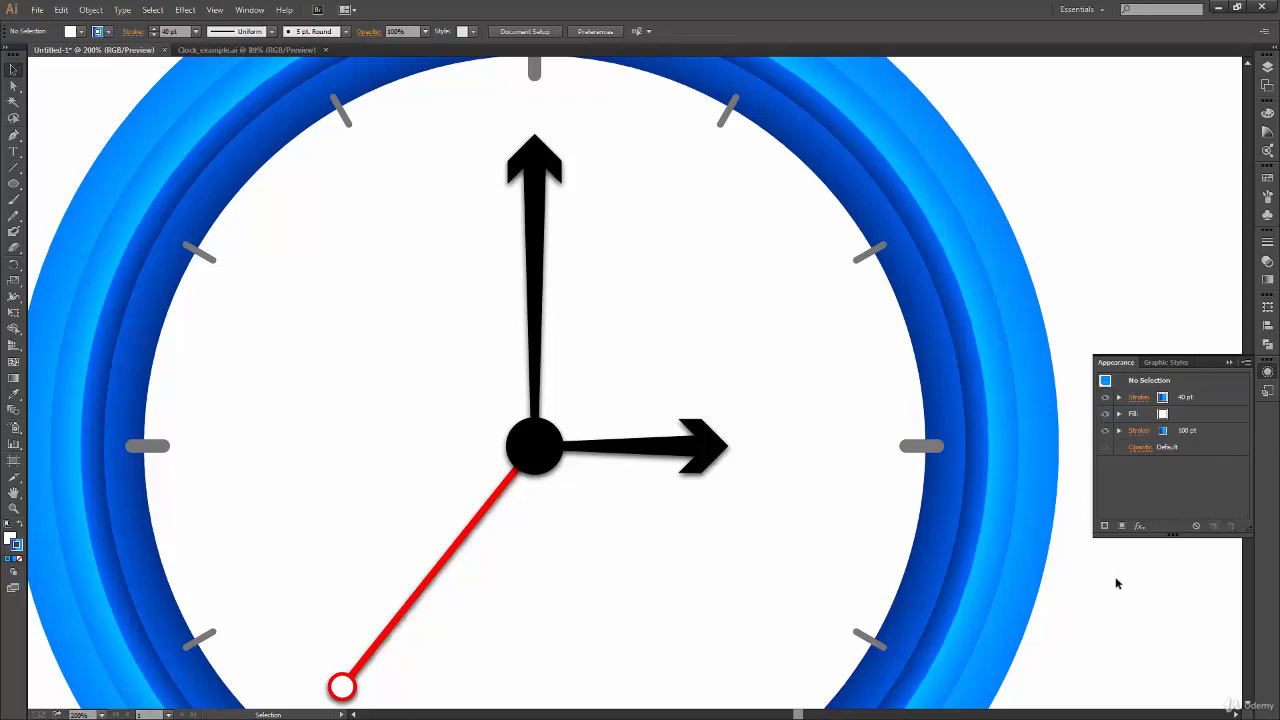
{"action": "left_click", "coordinate": [1219, 414]}
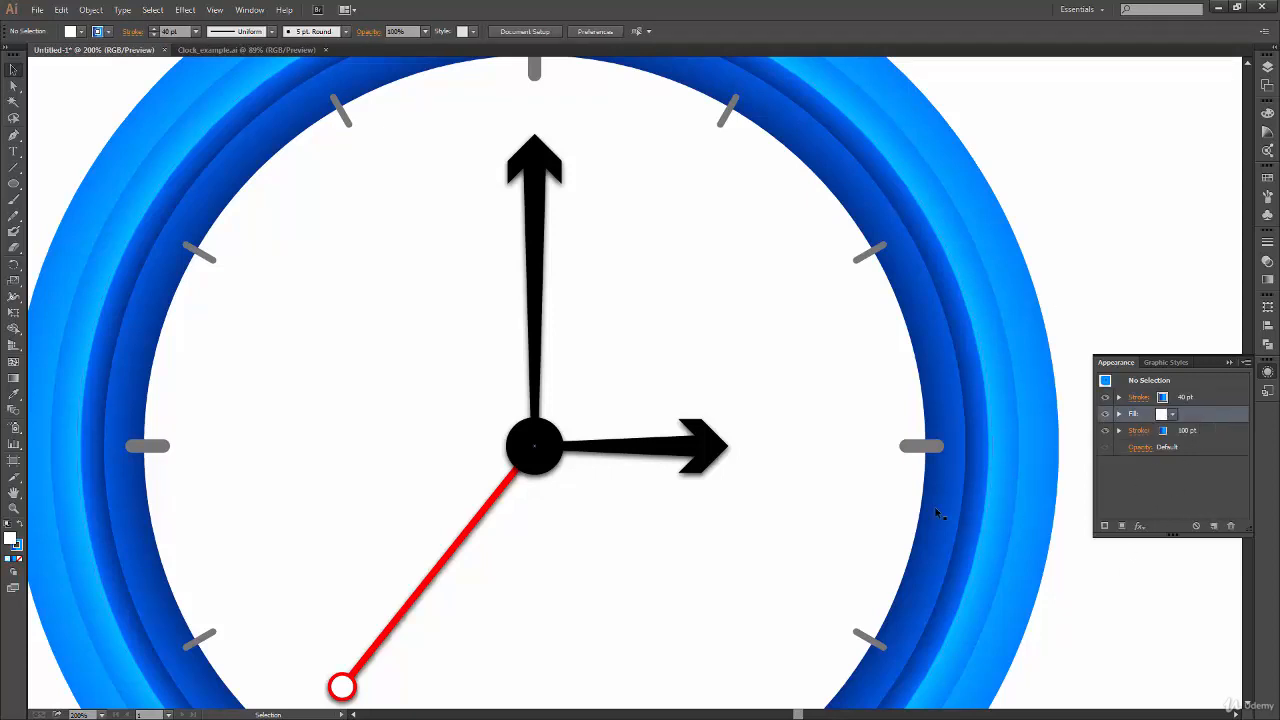
{"action": "left_click", "coordinate": [980, 373]}
{"action": "mouse_move", "coordinate": [1221, 414]}
{"action": "left_mouse_down"}
{"action": "mouse_move", "coordinate": [1240, 420]}
{"action": "mouse_move", "coordinate": [1240, 441]}
{"action": "left_mouse_up"}
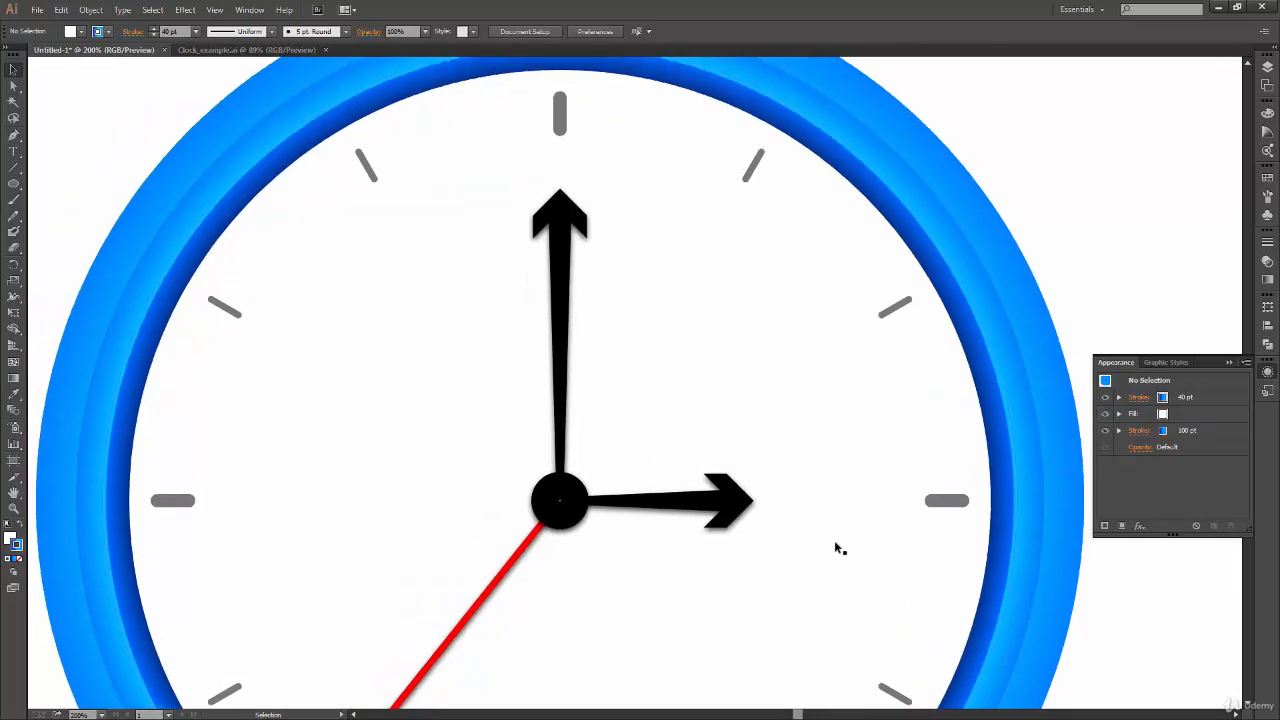
{"action": "left_click_drag", "start_coordinate": [943, 563], "coordinate": [898, 552]}
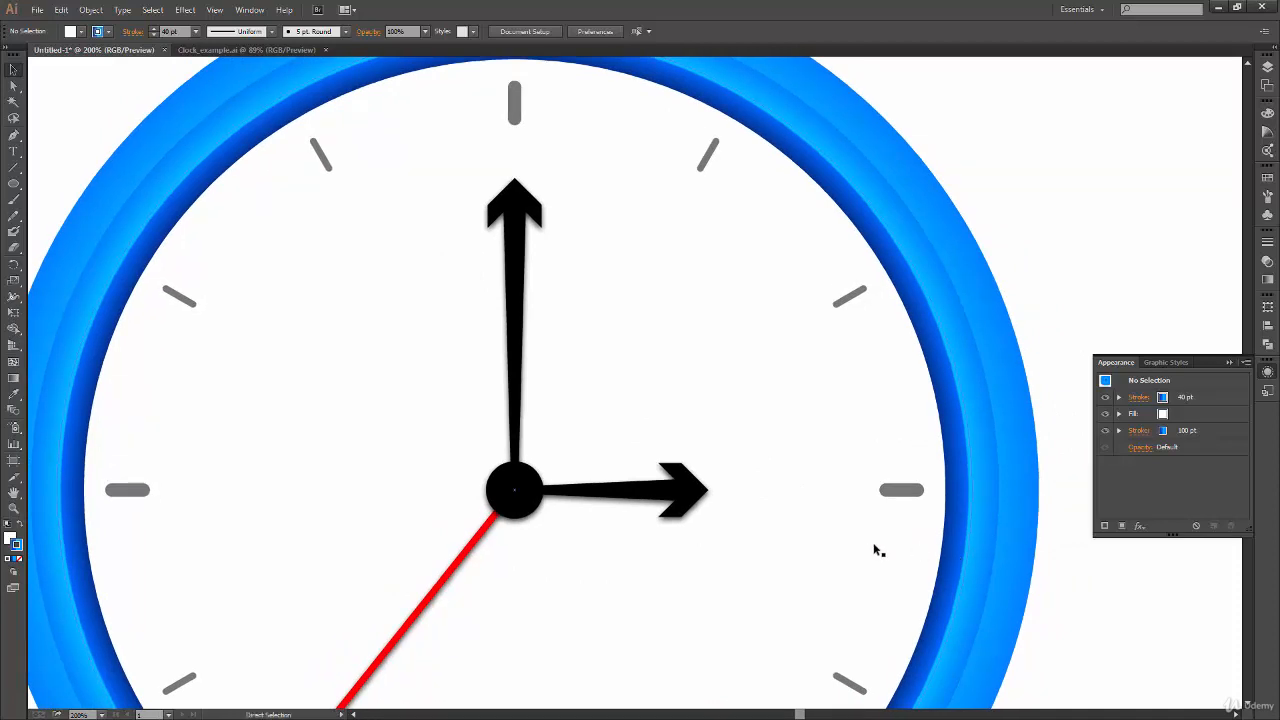
{"action": "key", "text": "ctrl+0"}
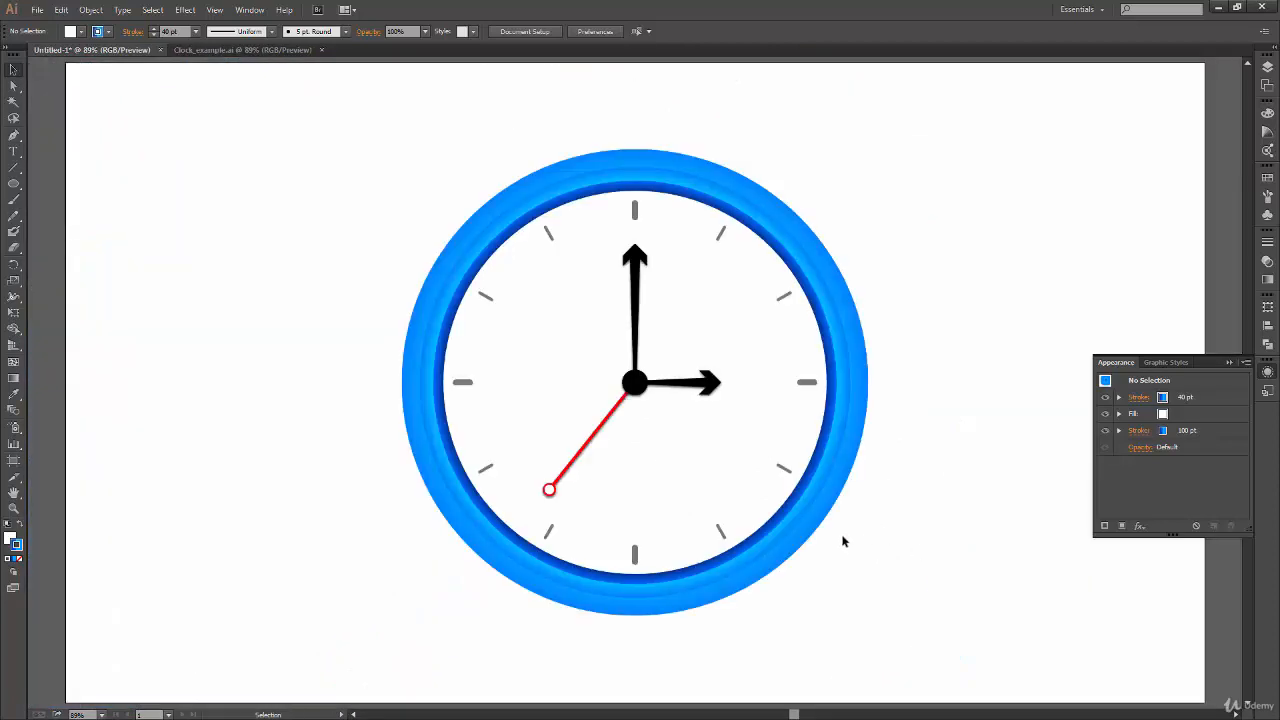
- Try shifting the middle colour stops of the rim's 40 pt stroke gradient toward the light blue end
{"action": "key", "text": "ctrl+equal"}
{"action": "key", "text": "ctrl+equal"}
{"action": "key", "text": "ctrl+equal"}
{"action": "left_click_drag", "start_coordinate": [1057, 346], "coordinate": [877, 446]}
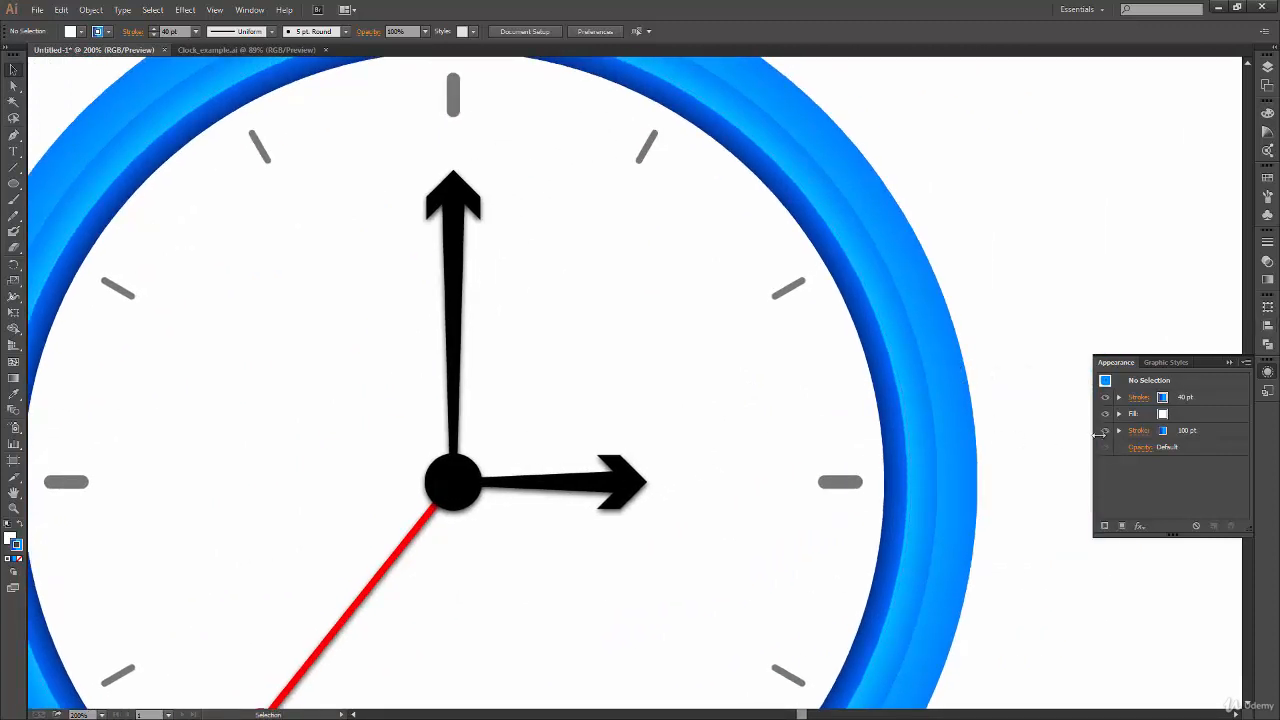
{"action": "left_click", "coordinate": [1233, 432]}
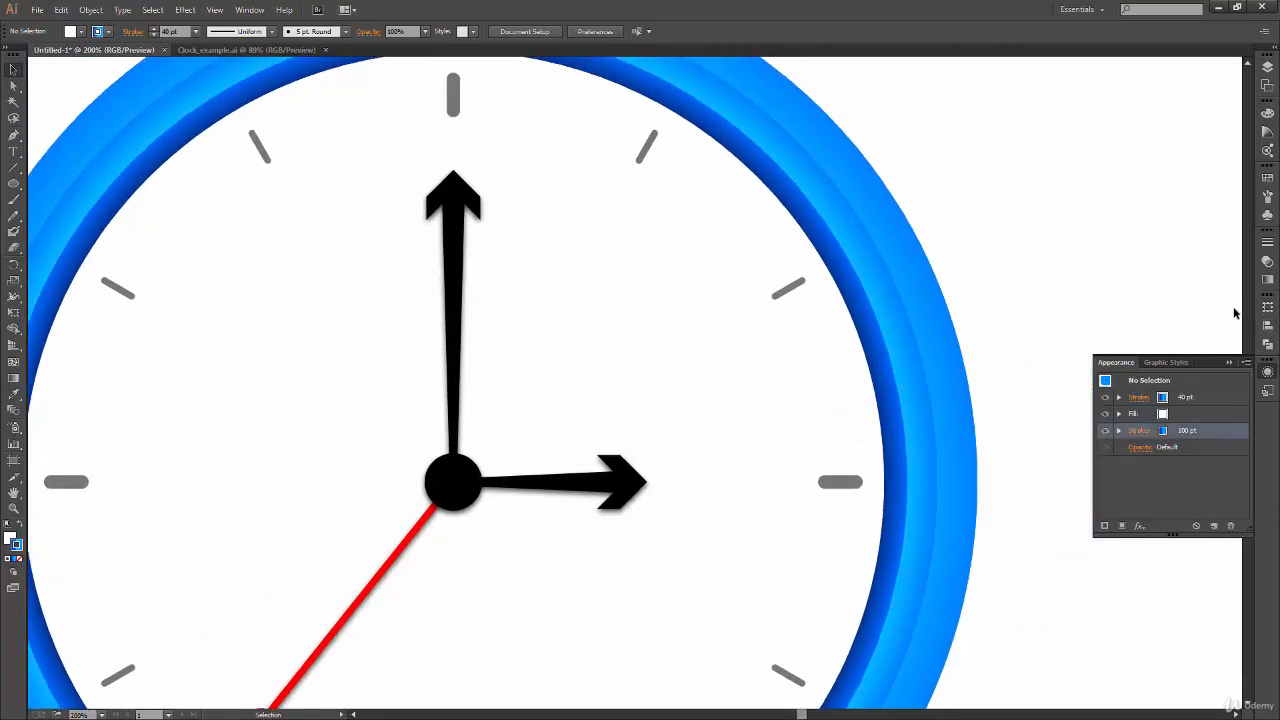
{"action": "left_click", "coordinate": [1267, 279]}
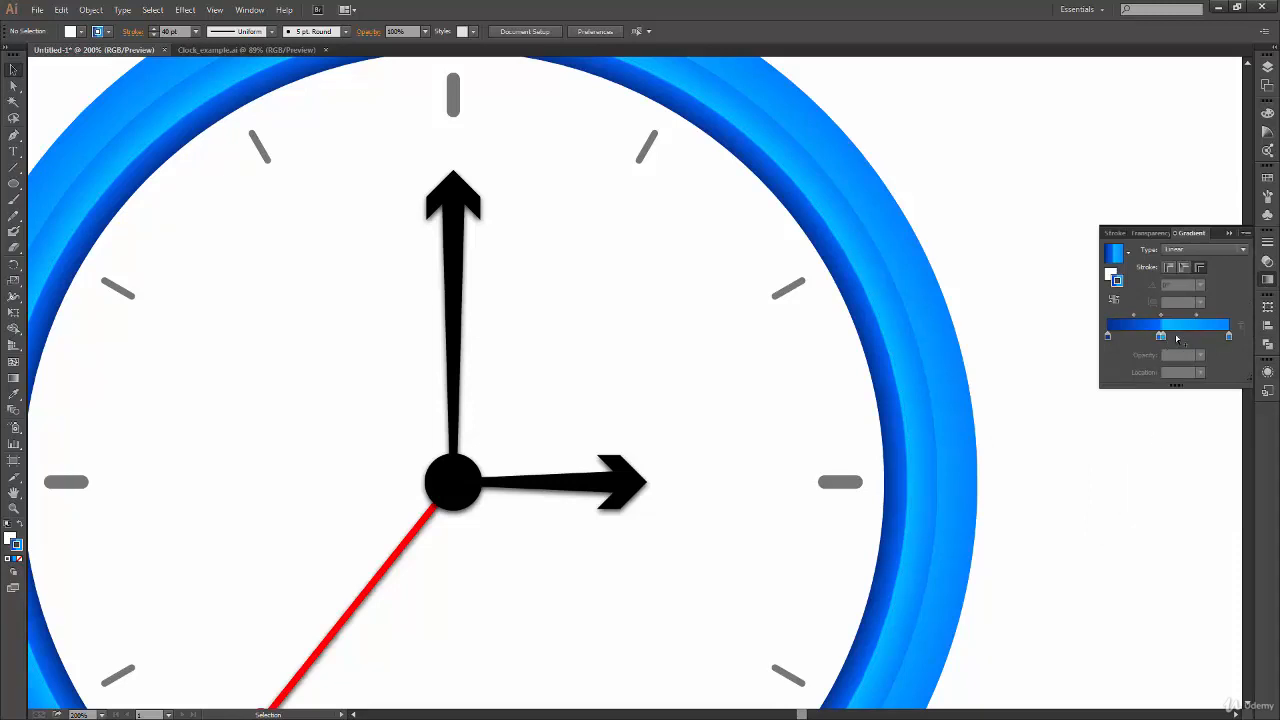
{"action": "left_click_drag", "start_coordinate": [1160, 335], "coordinate": [1222, 345]}
{"action": "left_click", "coordinate": [932, 389]}
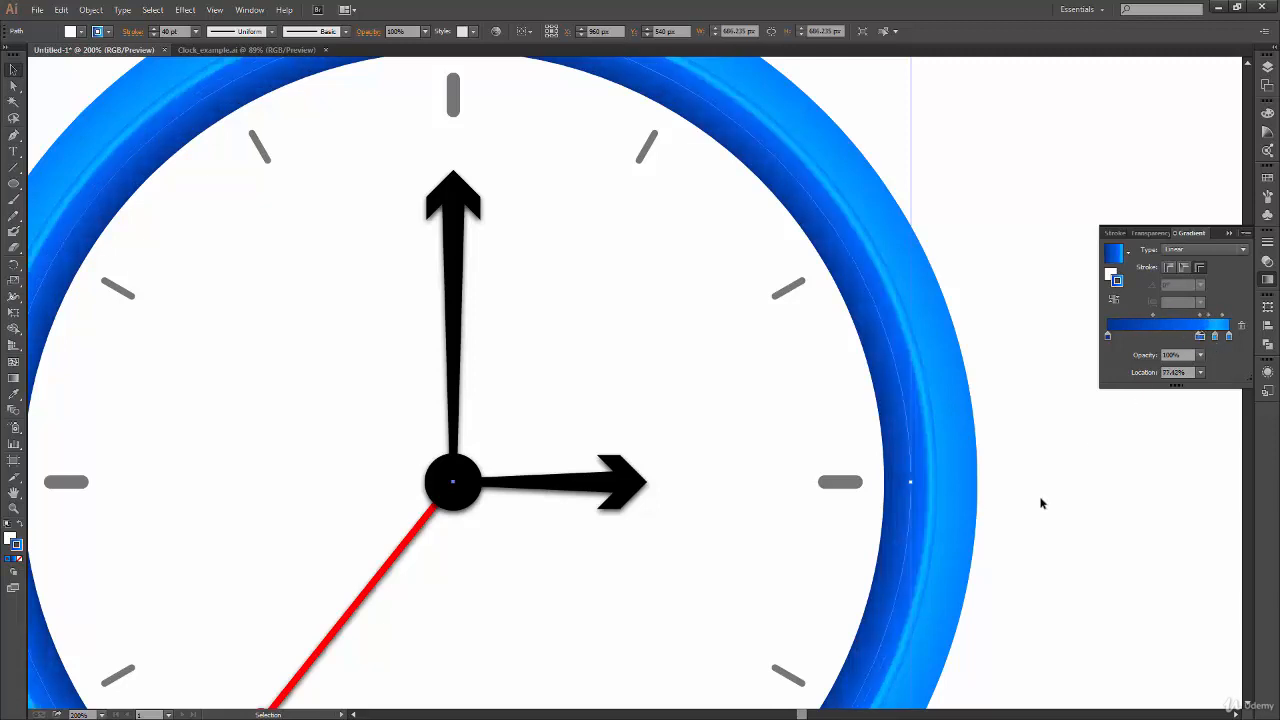
- Undo the gradient stop changes on the rim's 40 pt stroke
{"action": "key", "text": "a"}
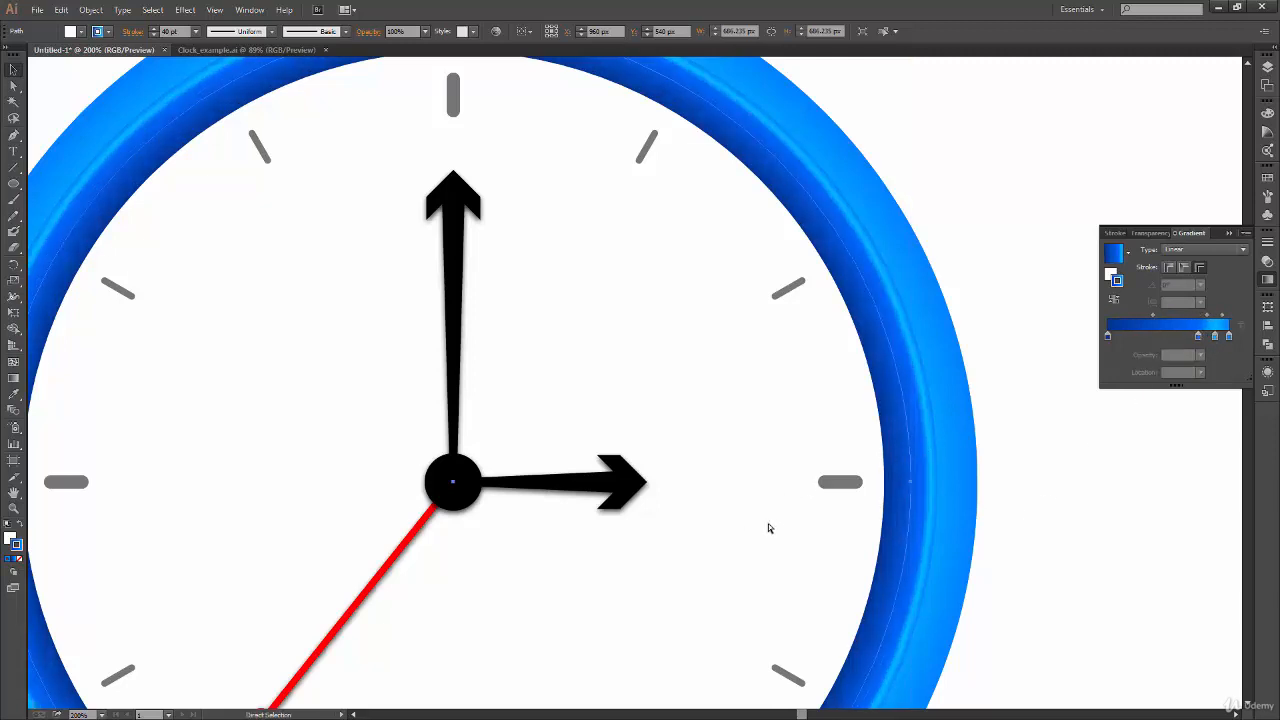
{"action": "key", "text": "ctrl+z"}
{"action": "key", "text": "ctrl+z"}
{"action": "key", "text": "ctrl+z"}
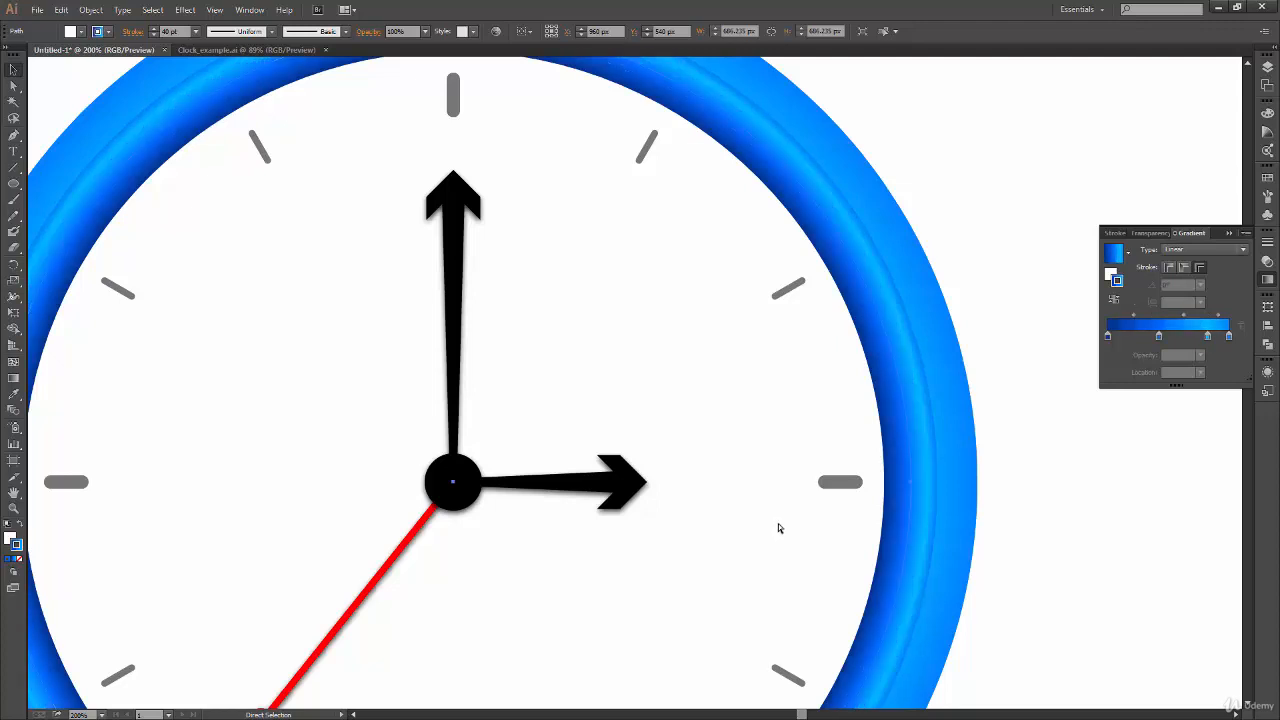
{"action": "key", "text": "ctrl+z"}
{"action": "key", "text": "v"}
- Move the two middle gradient stops of the 100 pt rim stroke close together near the light blue end
{"action": "left_click", "coordinate": [1267, 371]}
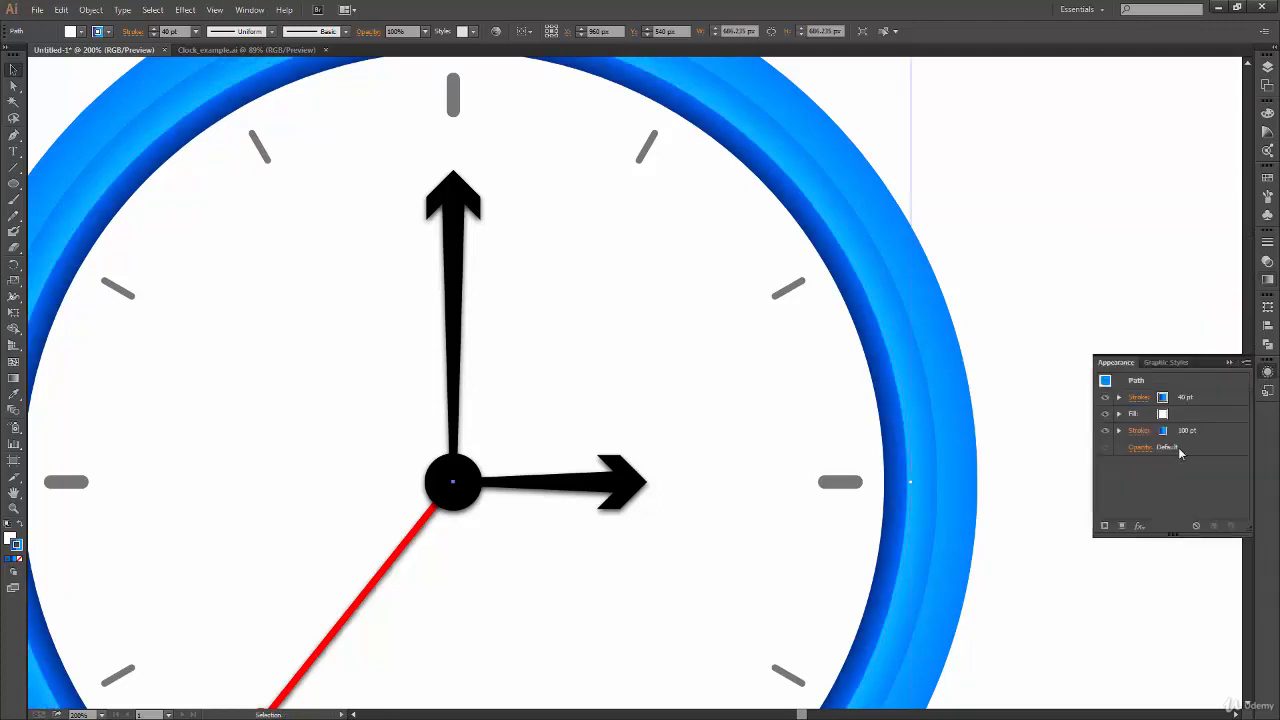
{"action": "left_click", "coordinate": [1240, 438]}
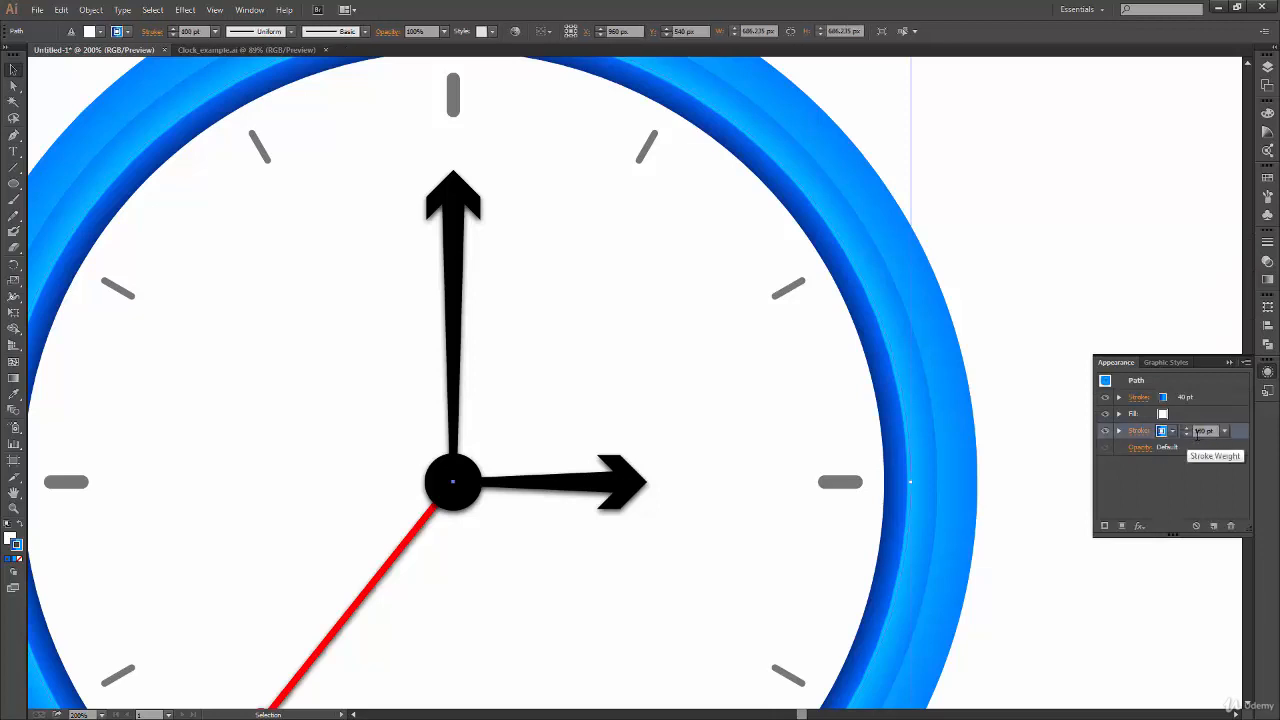
{"action": "left_click", "coordinate": [1267, 281]}
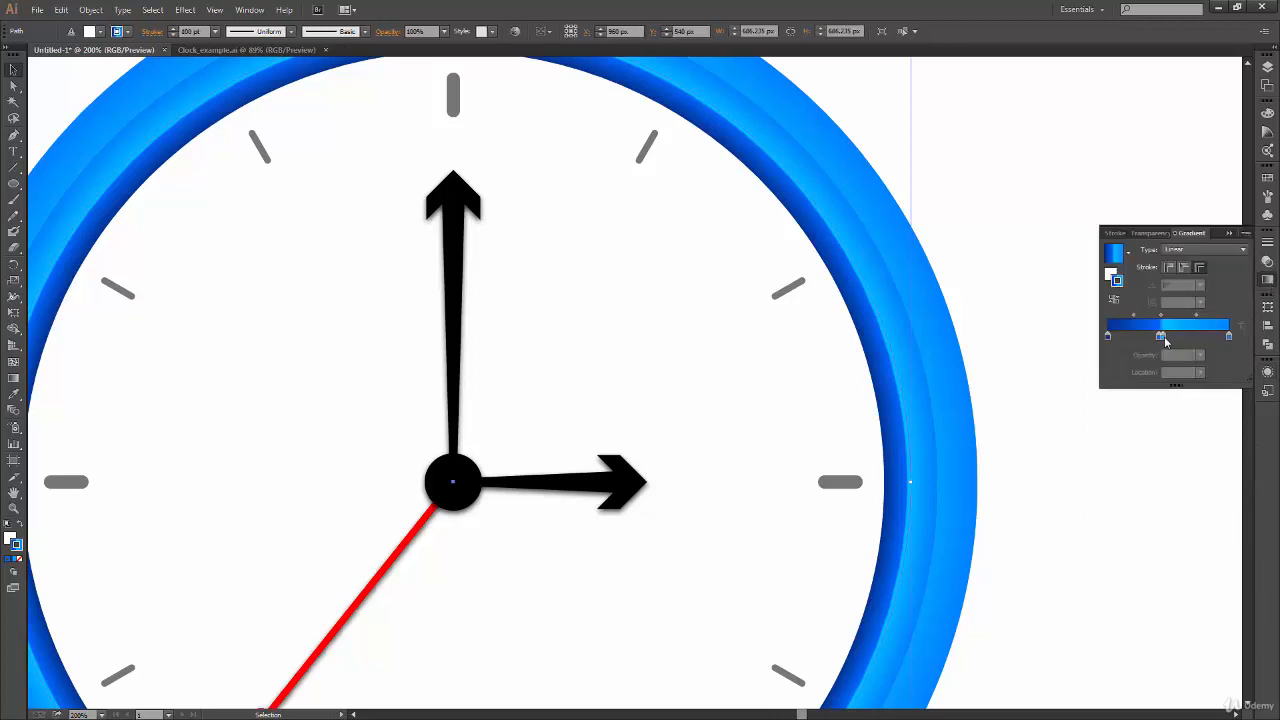
{"action": "left_click", "coordinate": [1202, 337]}
{"action": "left_click_drag", "start_coordinate": [1188, 339], "coordinate": [1187, 339]}
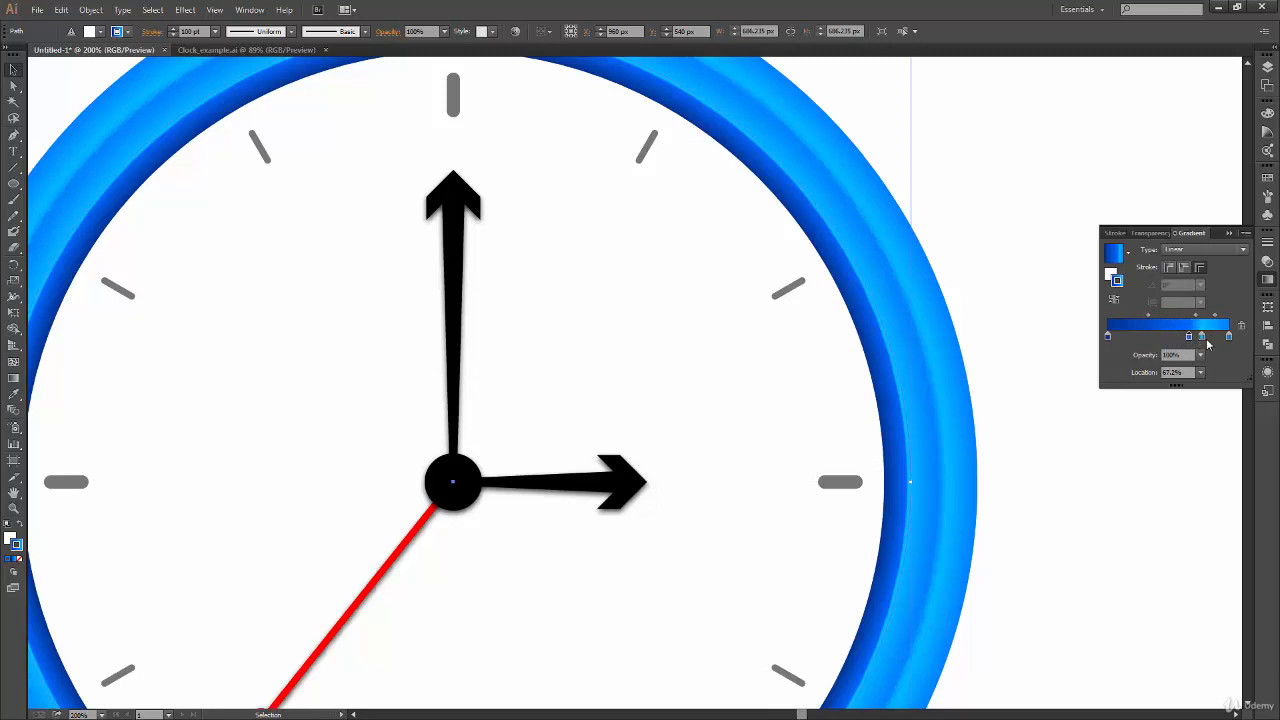
{"action": "left_click", "coordinate": [1203, 338]}
{"action": "left_click_drag", "start_coordinate": [1193, 341], "coordinate": [1191, 343]}
{"action": "left_click_drag", "start_coordinate": [1194, 340], "coordinate": [1203, 341]}
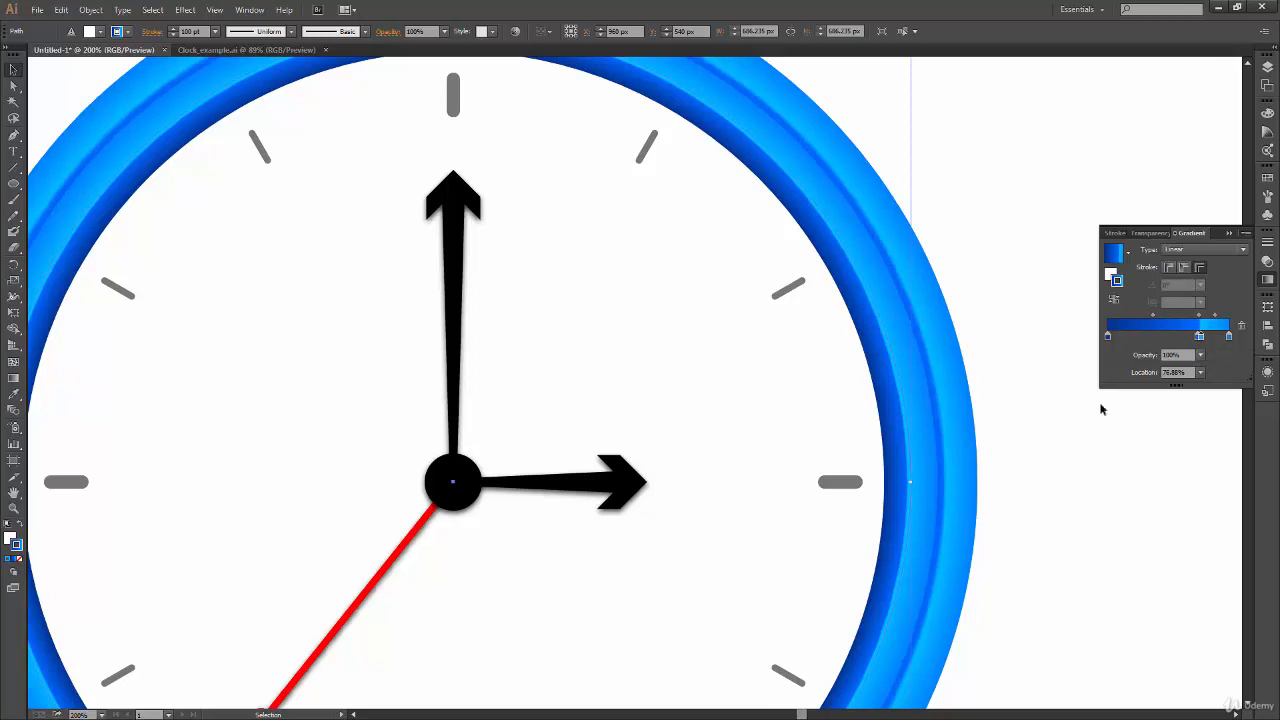
{"action": "left_click", "coordinate": [1081, 474]}
{"action": "left_click_drag", "start_coordinate": [1027, 465], "coordinate": [1021, 483]}
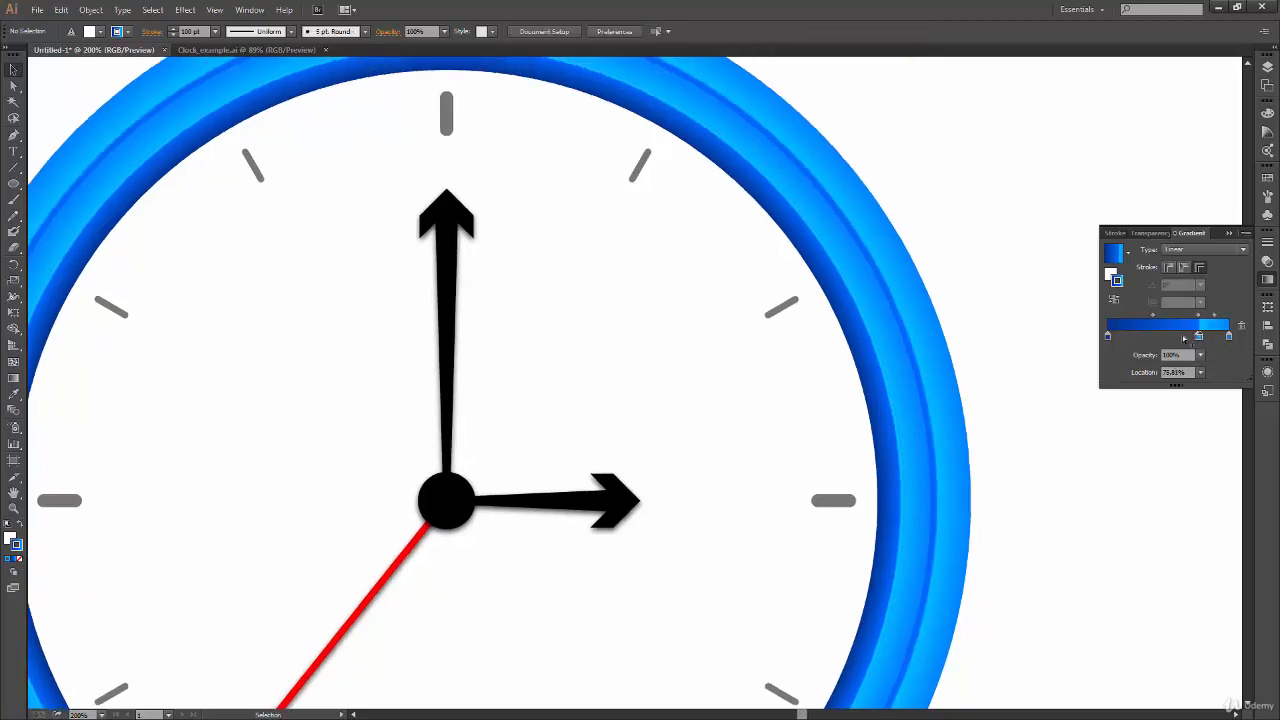
- Fine-tune the 100 pt rim stroke's gradient by placing a middle stop at 77.42%
{"action": "left_click", "coordinate": [943, 412]}
{"action": "left_click_drag", "start_coordinate": [1204, 341], "coordinate": [1201, 340]}
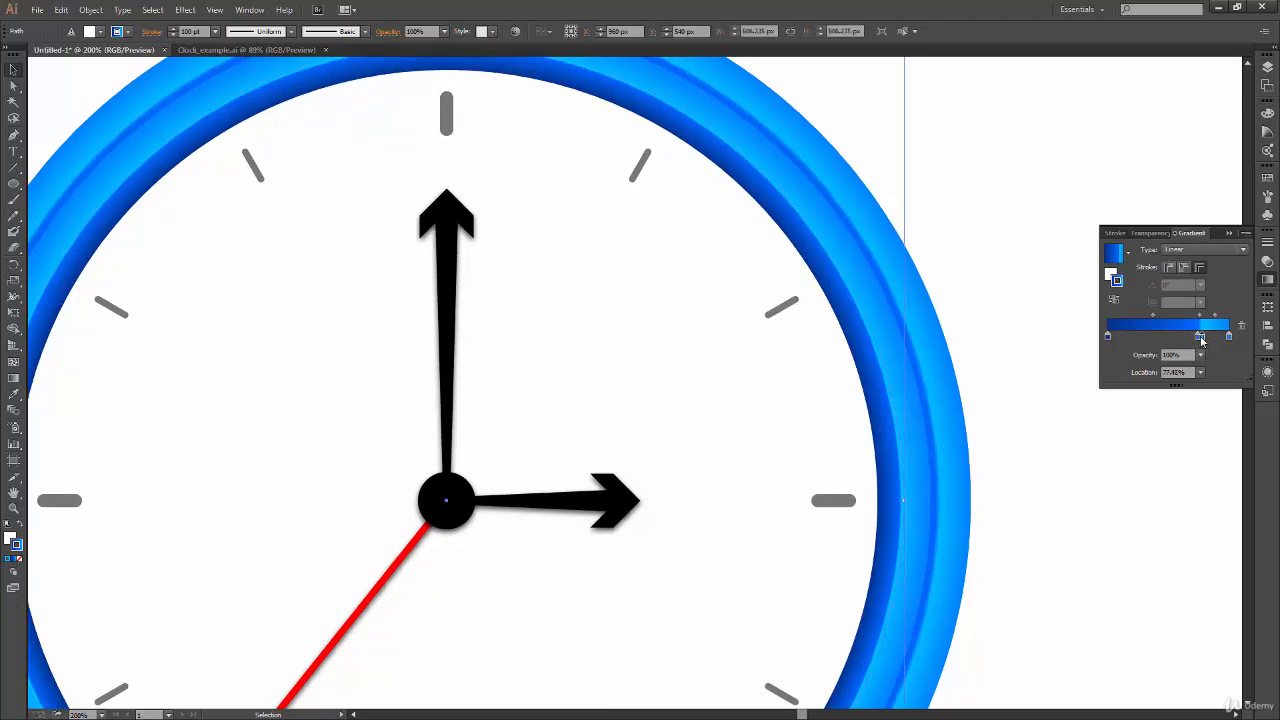
{"action": "left_click", "coordinate": [1017, 506]}
{"action": "left_click_drag", "start_coordinate": [978, 578], "coordinate": [1001, 479]}
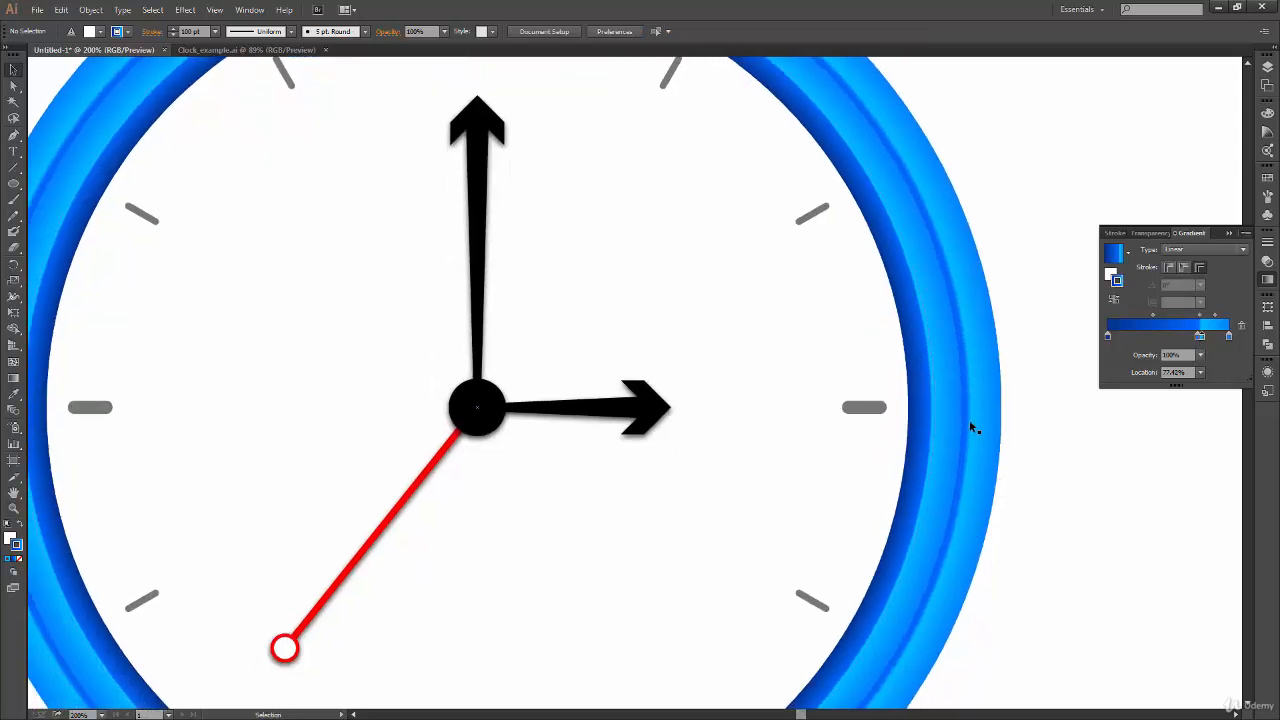
{"action": "key", "text": "ctrl+0"}
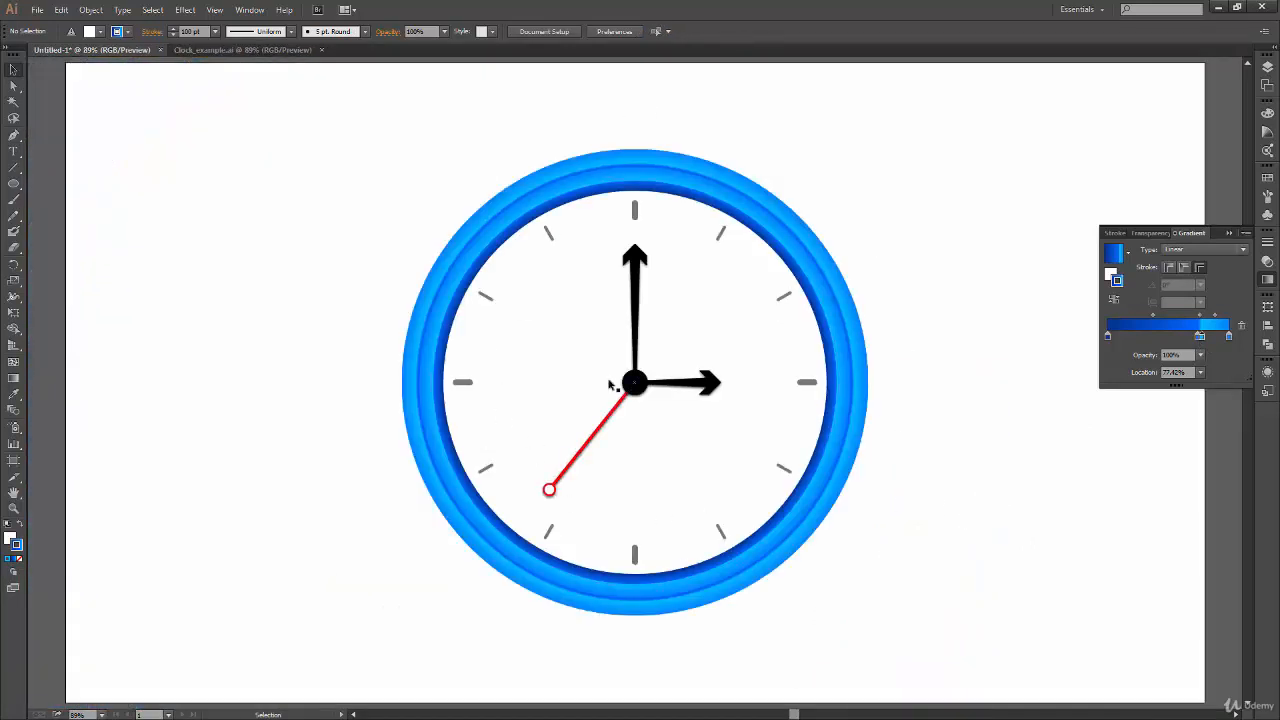
- Turn the clock rim's 100 pt stroke into a dashed line with a 20 pt dash and 10 pt gap
{"action": "left_click", "coordinate": [845, 428]}
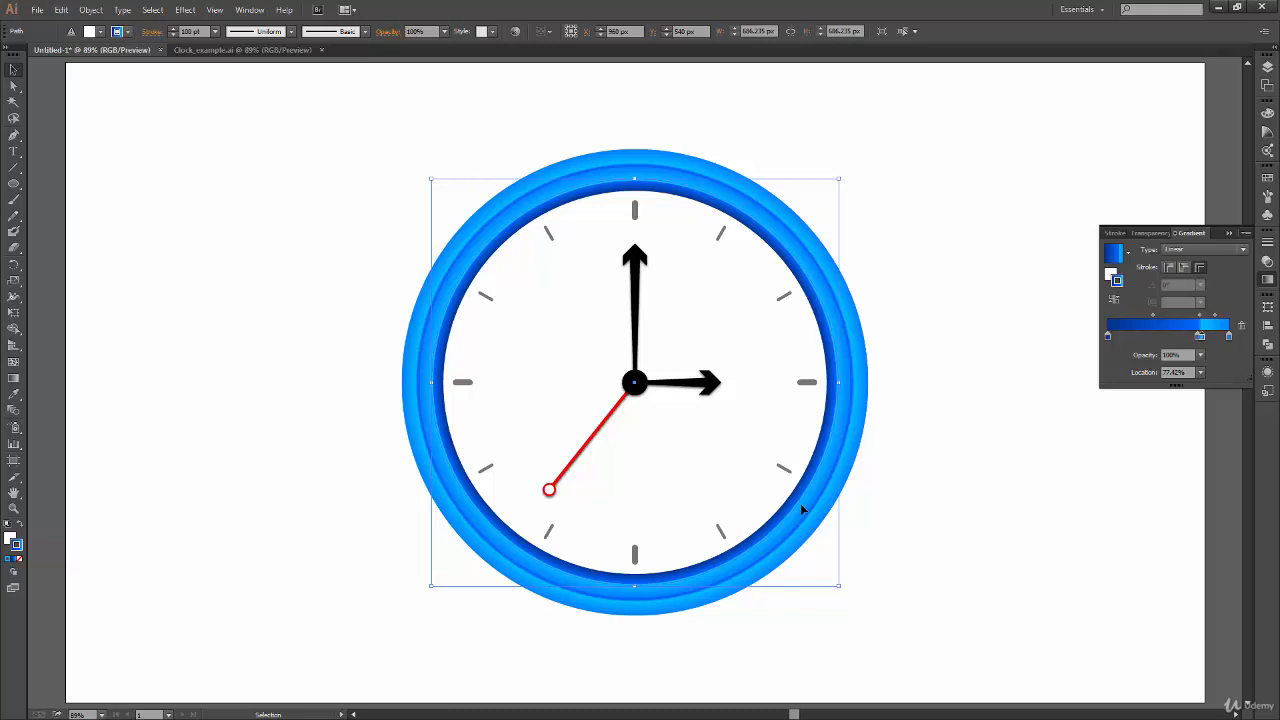
{"action": "left_click", "coordinate": [1267, 371]}
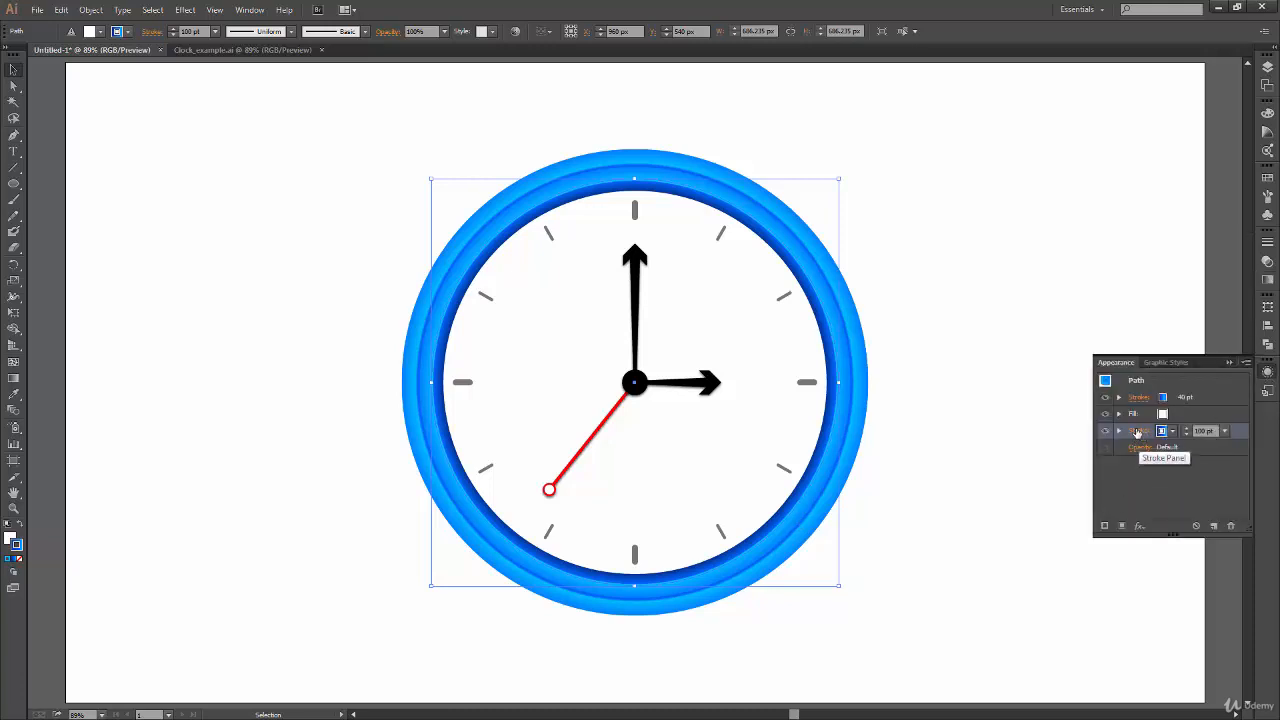
{"action": "left_click", "coordinate": [1140, 431]}
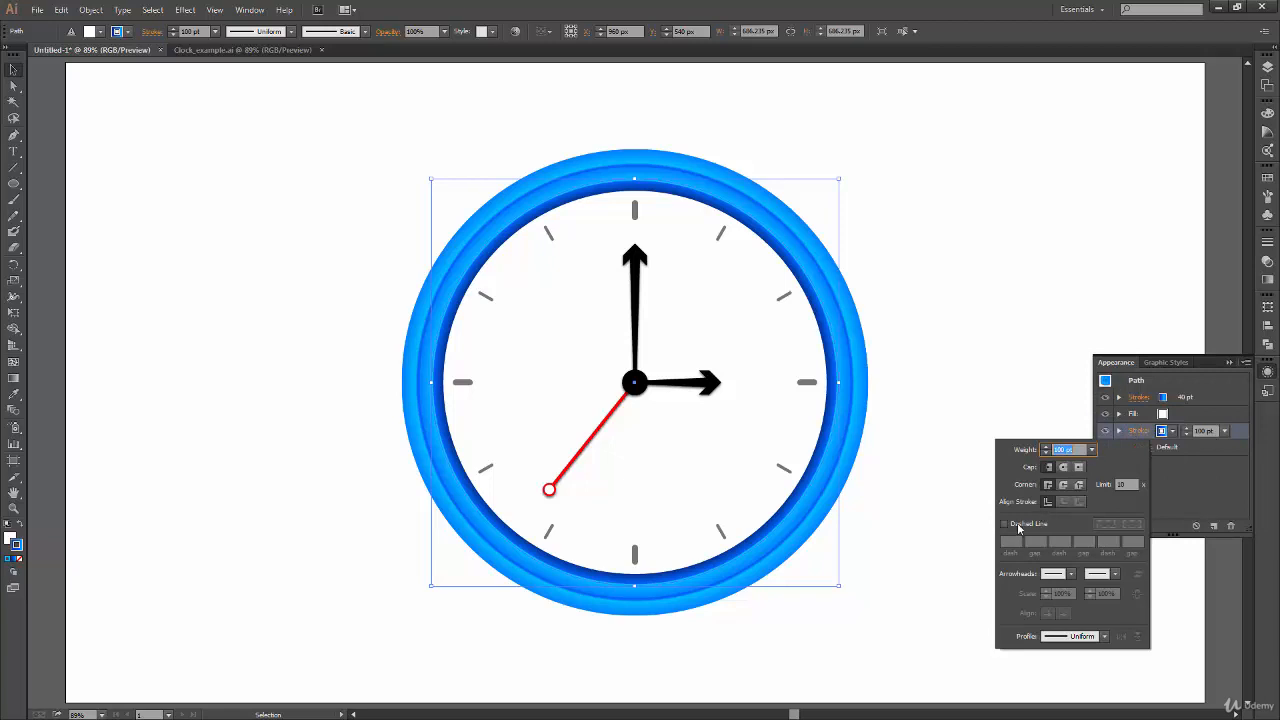
{"action": "left_click", "coordinate": [1006, 526]}
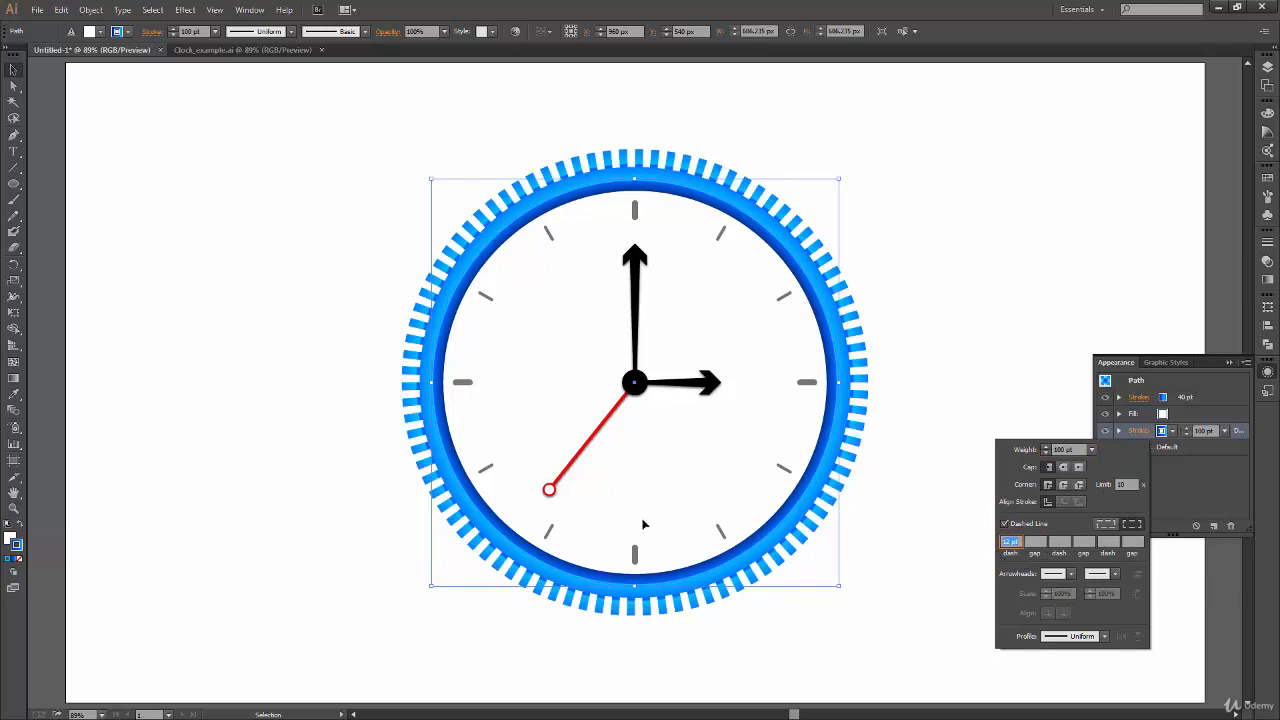
{"action": "type", "text": "20"}
{"action": "key", "text": "Tab"}
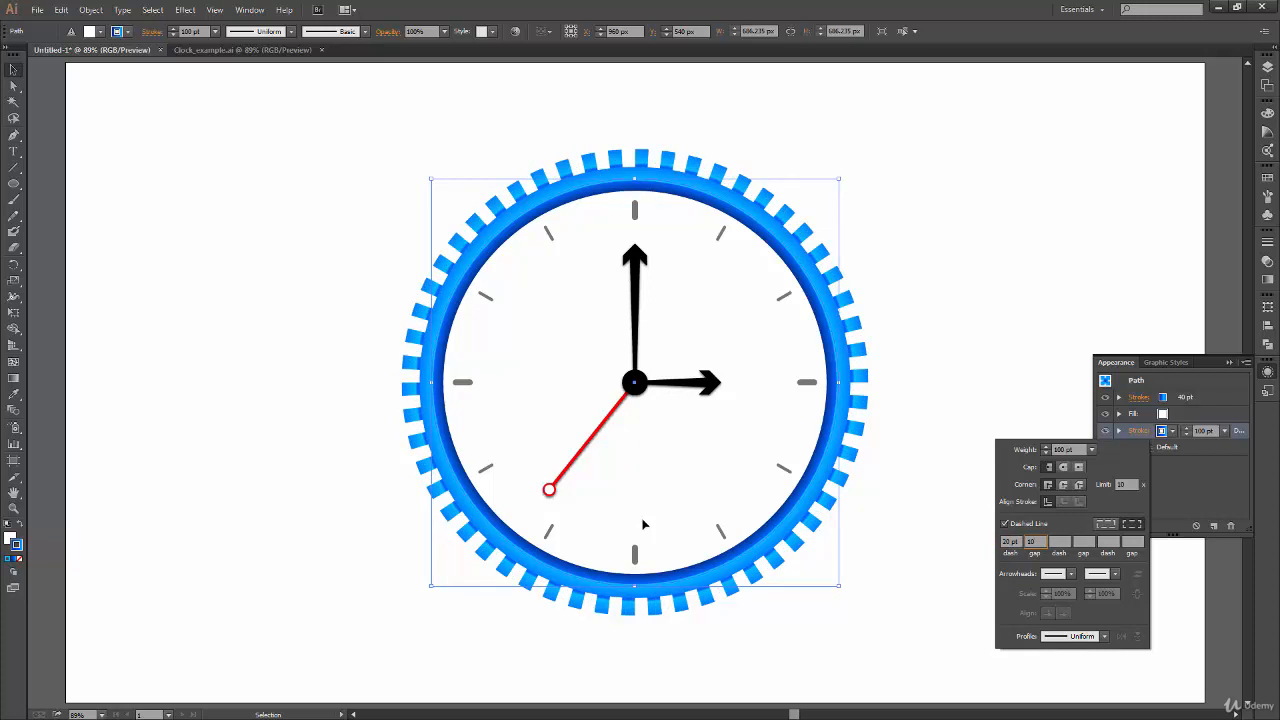
{"action": "type", "text": "10"}
{"action": "key", "text": "Tab"}
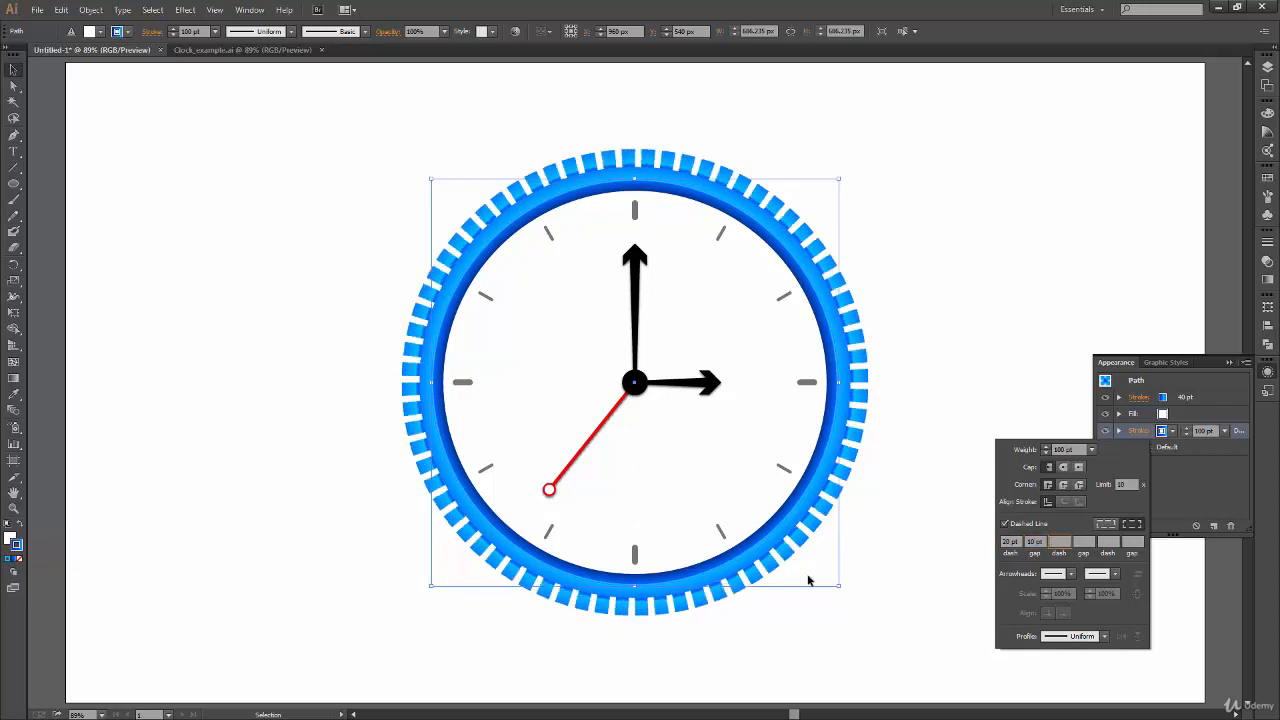
- Give the 100 pt dashed stroke round caps and set its gap to 50 pt
{"action": "left_click", "coordinate": [1064, 468]}
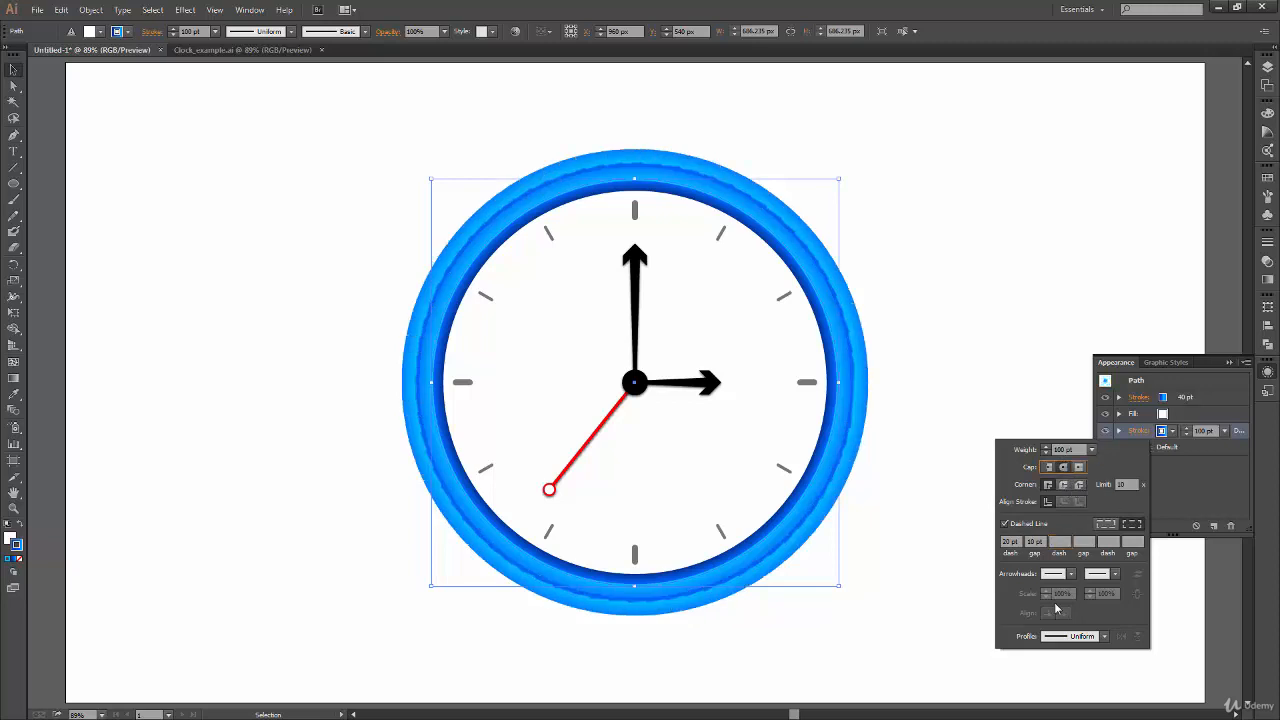
{"action": "left_click", "coordinate": [1036, 541]}
{"action": "type", "text": "50"}
{"action": "key", "text": "Tab"}
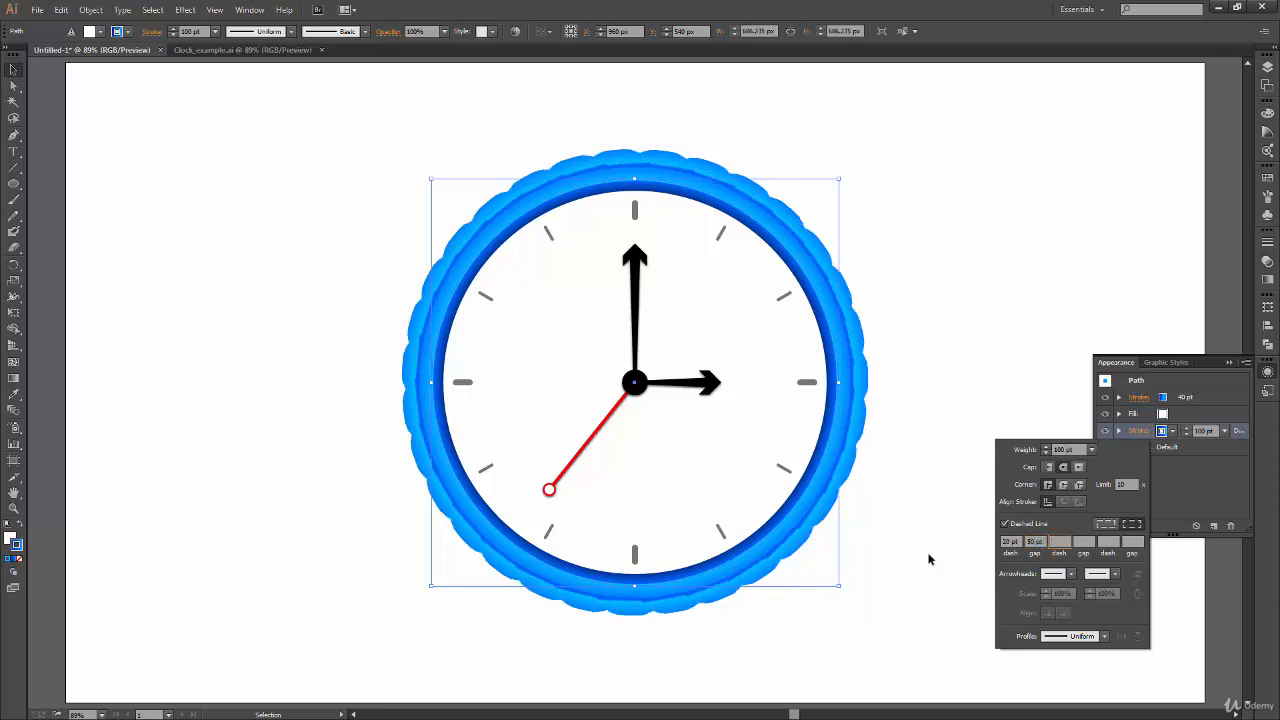
- Set the 100 pt dashed stroke's dash length to 1 pt and switch it to butt caps
{"action": "left_click", "coordinate": [1016, 543]}
{"action": "type", "text": "1"}
{"action": "key", "text": "Tab"}
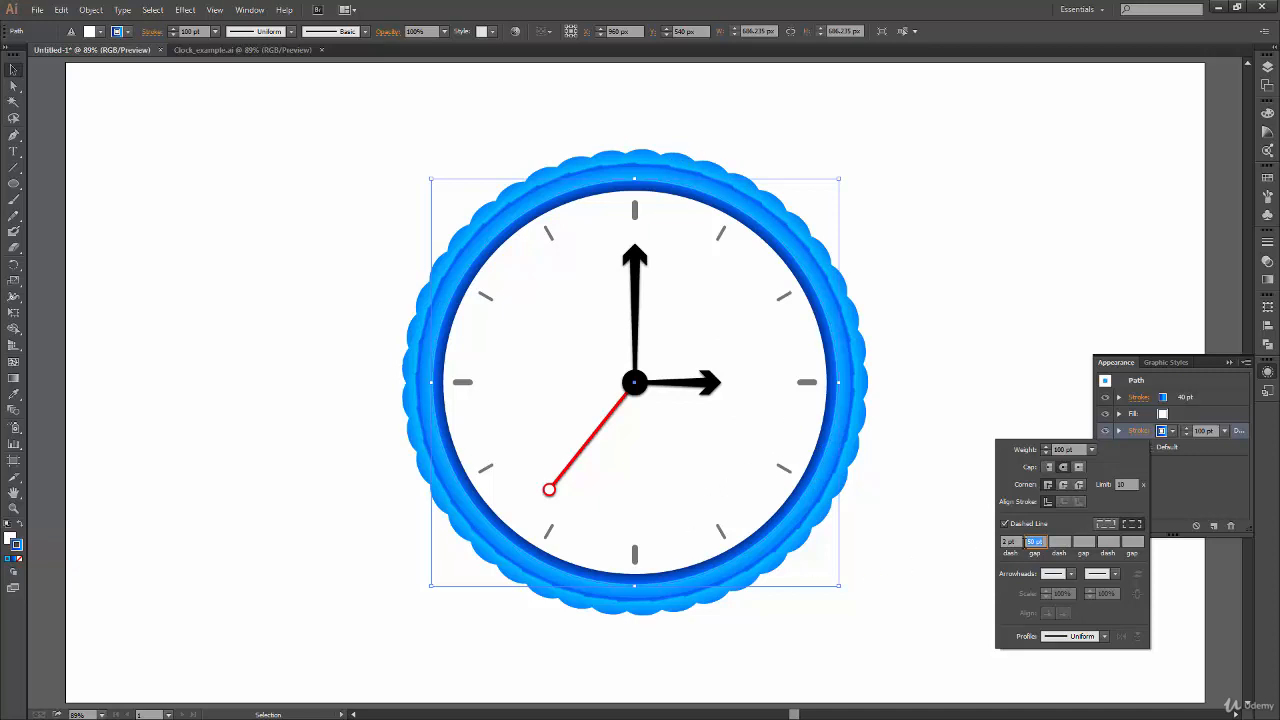
{"action": "left_click", "coordinate": [1048, 467]}
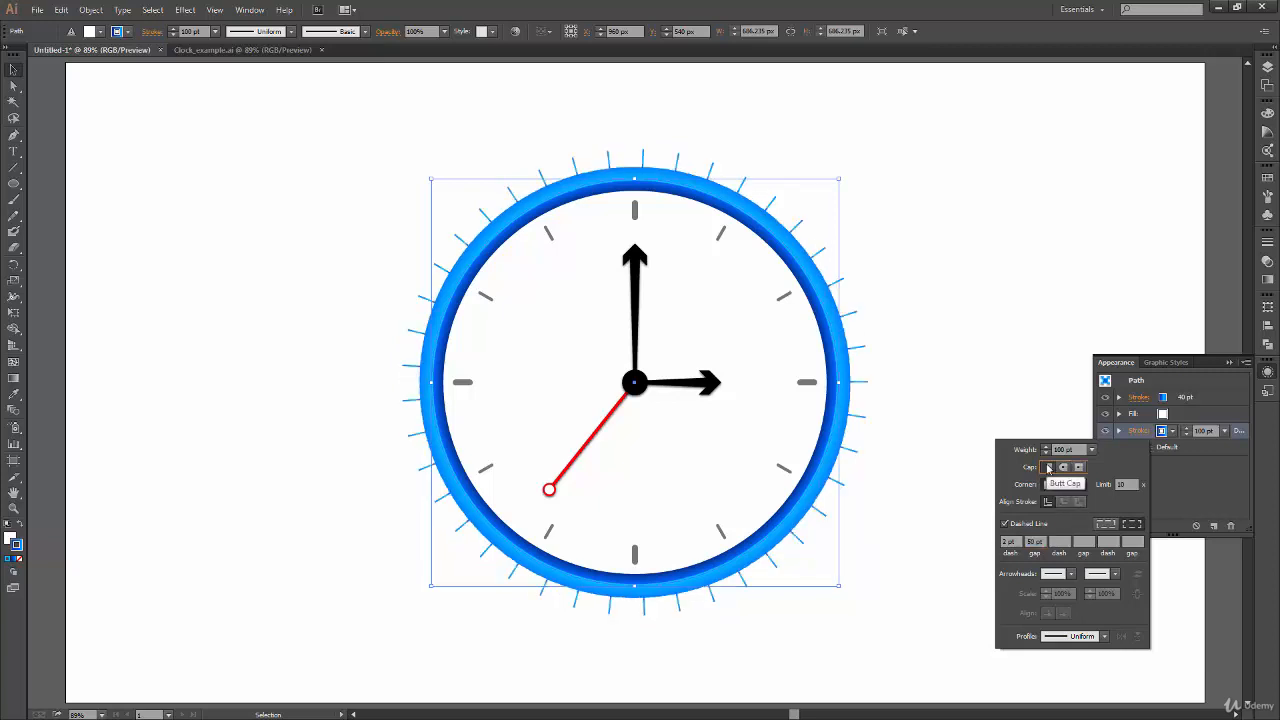
- Set the 100 pt dashed stroke to a 20 pt dash with a 10 pt gap
{"action": "left_click", "coordinate": [1044, 546]}
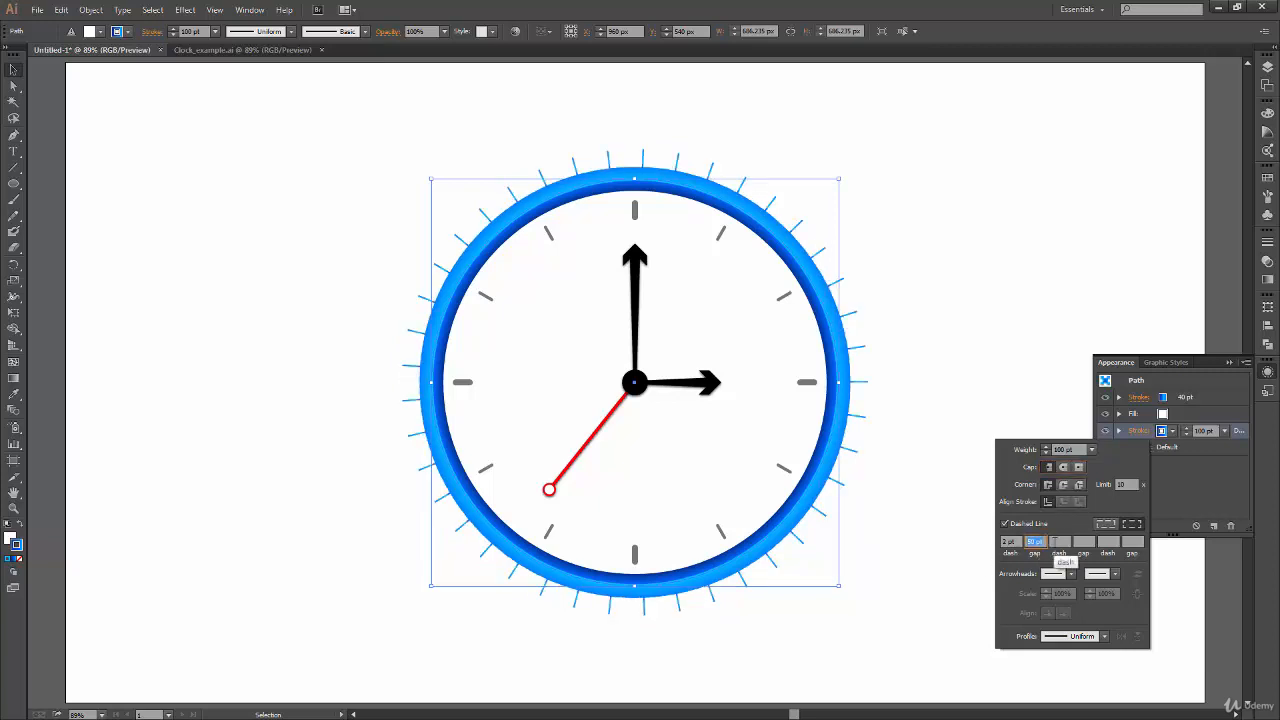
{"action": "type", "text": "5"}
{"action": "key", "text": "shift+Tab"}
{"action": "type", "text": "20"}
{"action": "key", "text": "Tab"}
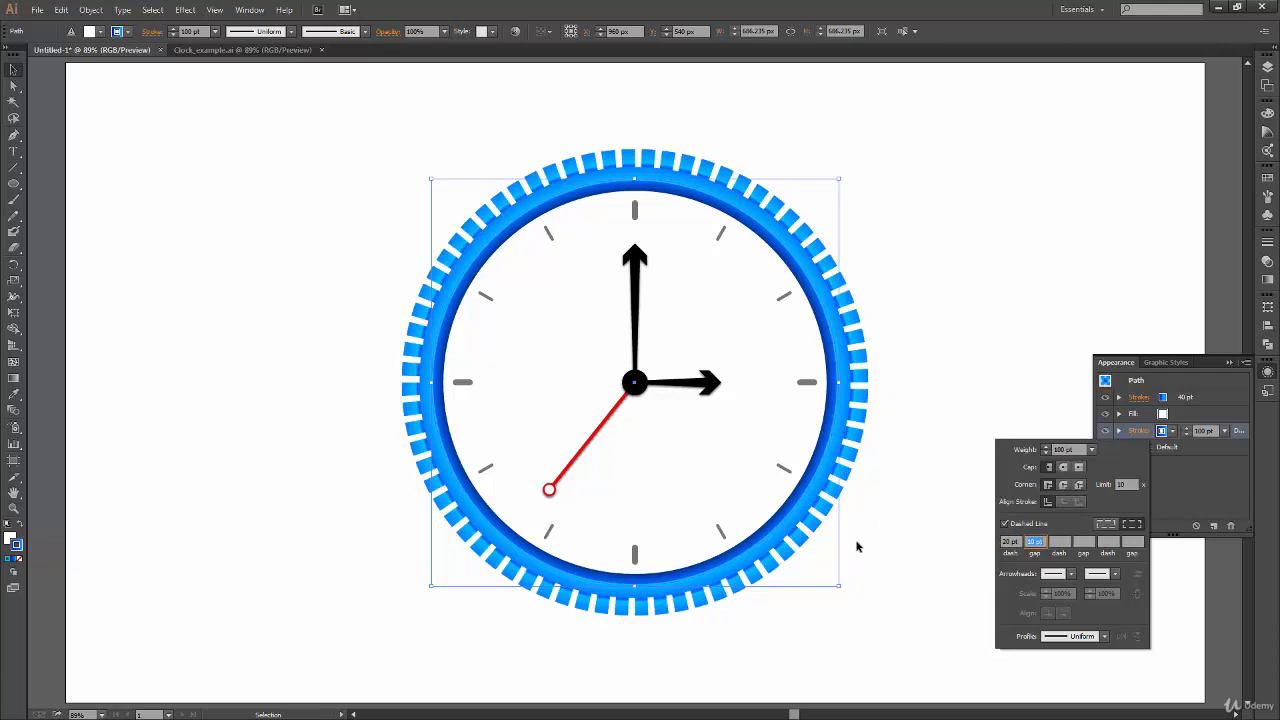
- Compare the clock with the finished design in Clock_example.ai and return to the untitled document
{"action": "left_click", "coordinate": [232, 51]}
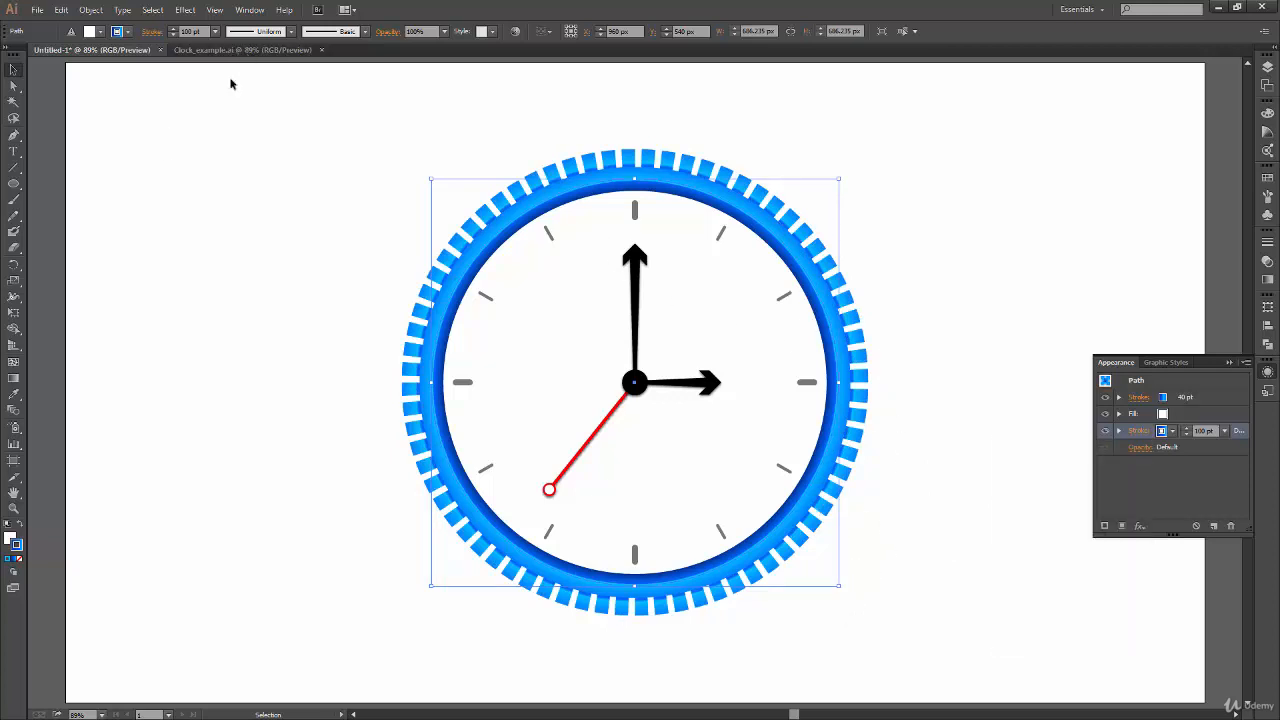
{"action": "left_click", "coordinate": [253, 52]}
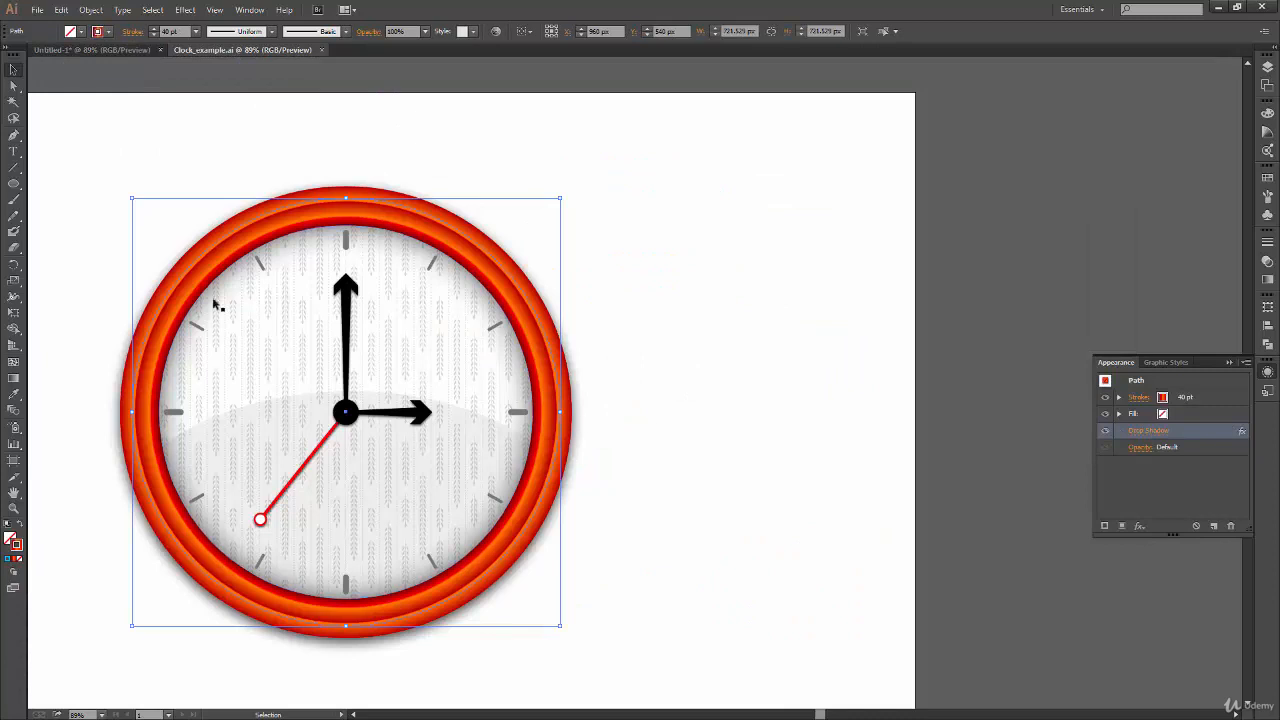
{"action": "left_click", "coordinate": [126, 51]}
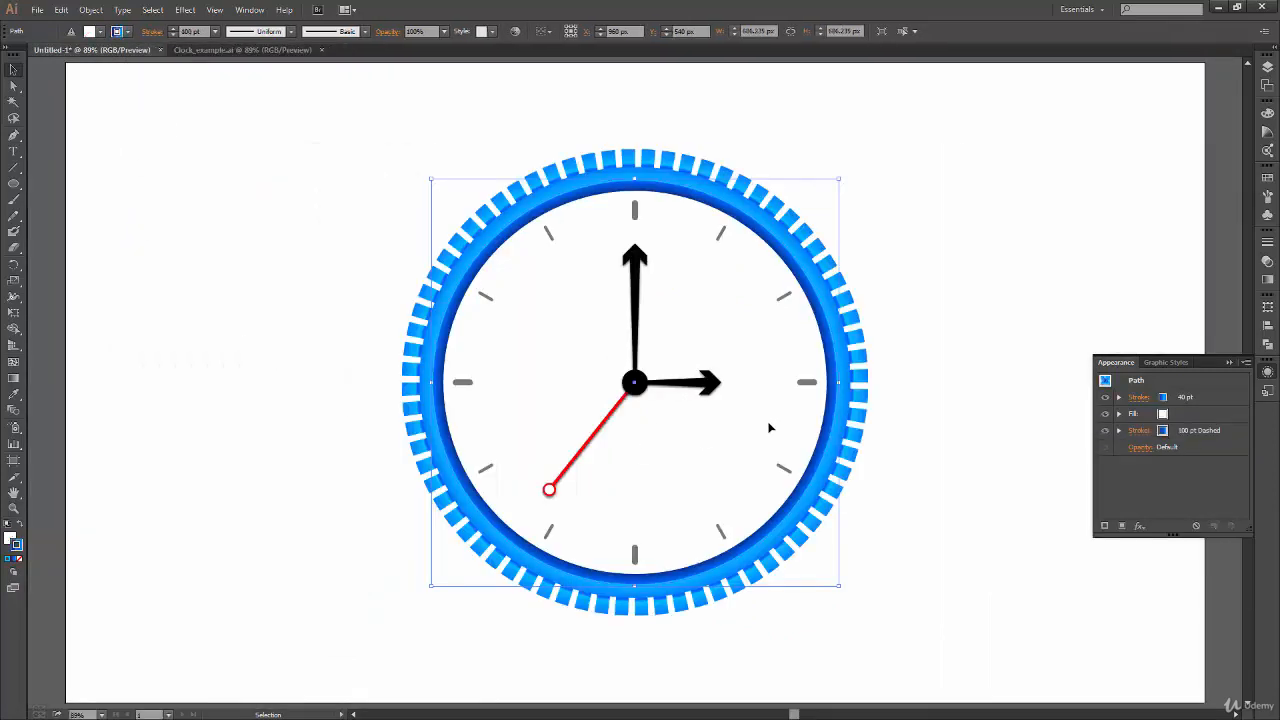
- Apply the White, Black gradient preset to the fill of the clock's rim circle
{"action": "left_click", "coordinate": [915, 411]}
{"action": "left_click", "coordinate": [845, 450]}
{"action": "left_click", "coordinate": [1236, 414]}
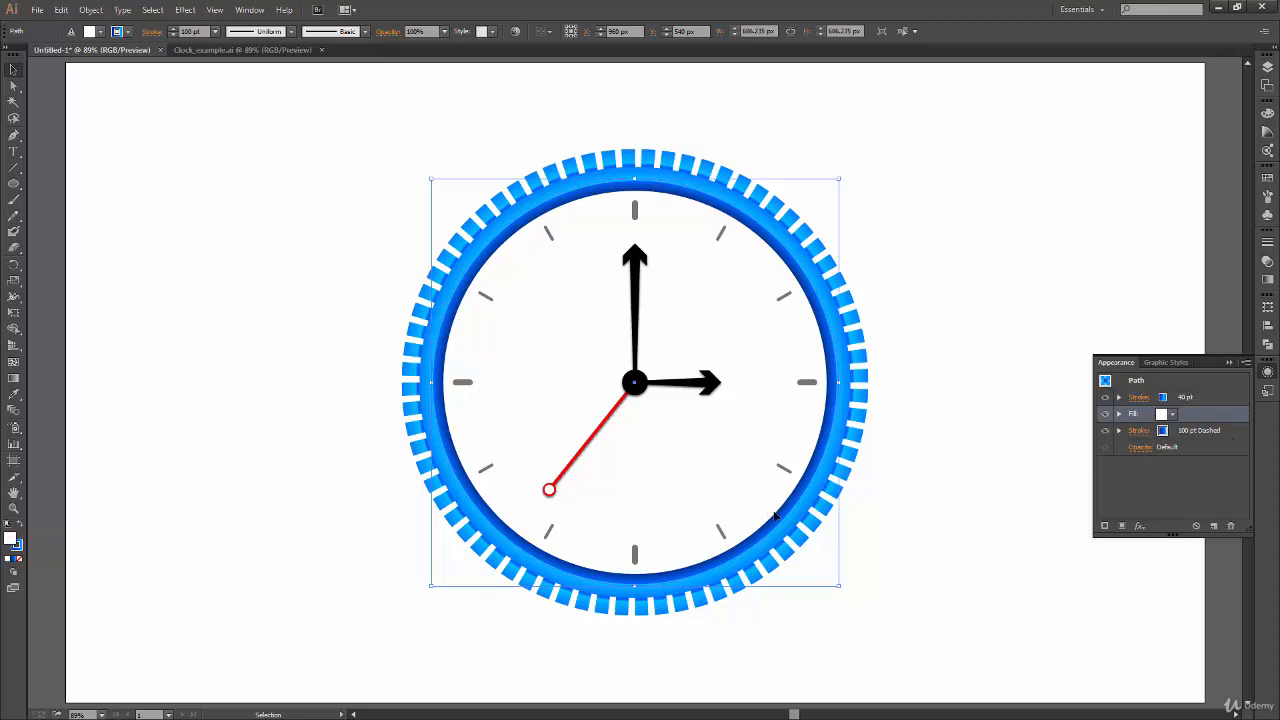
{"action": "left_click", "coordinate": [1267, 279]}
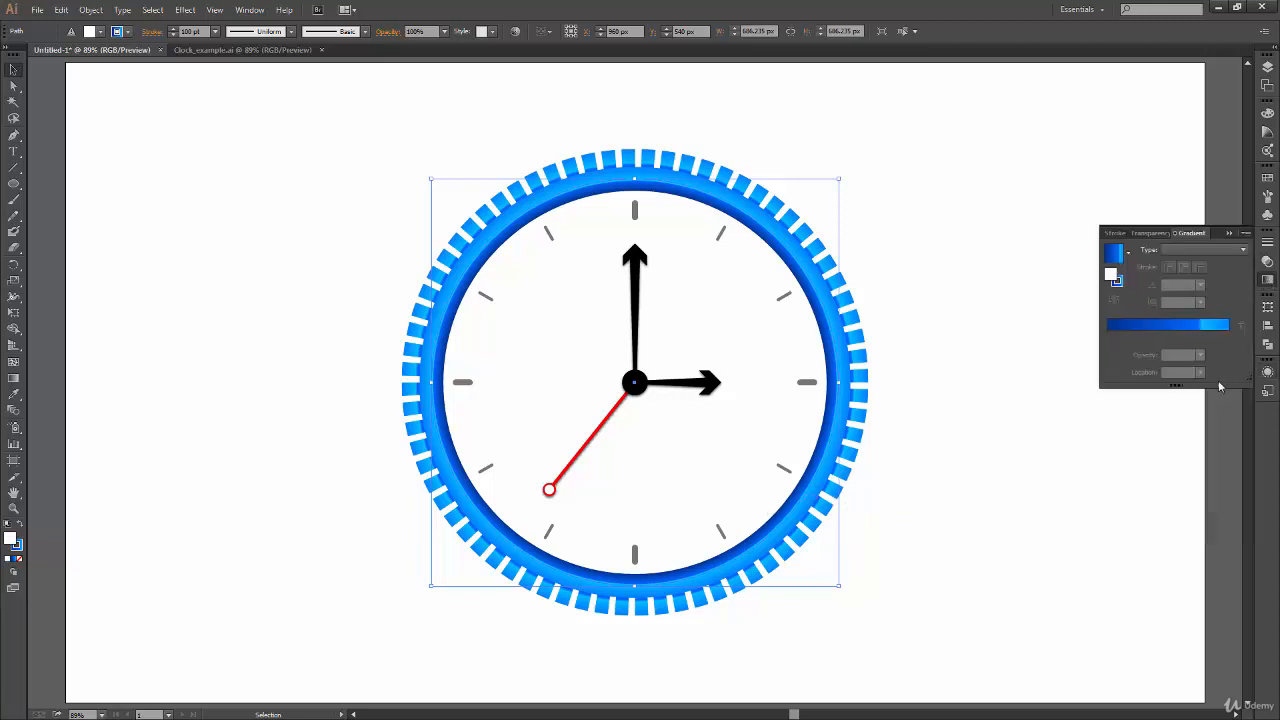
{"action": "left_click", "coordinate": [1128, 253]}
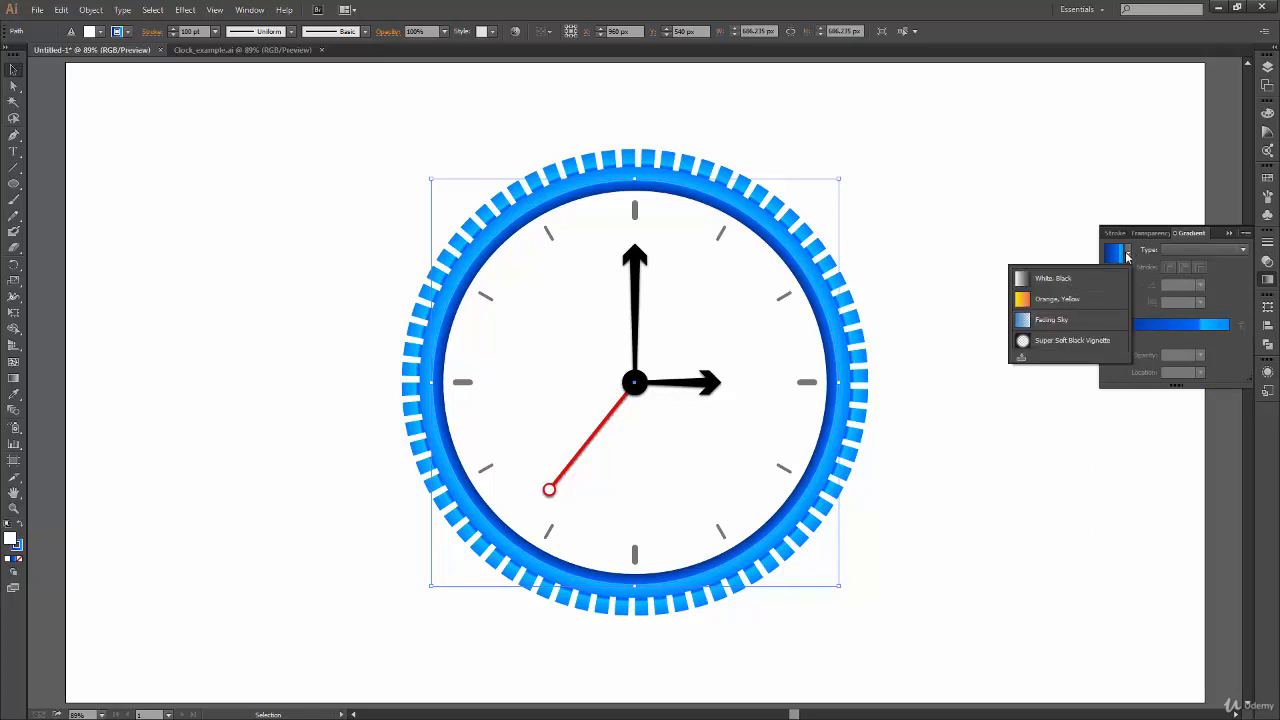
{"action": "left_click", "coordinate": [1075, 281]}
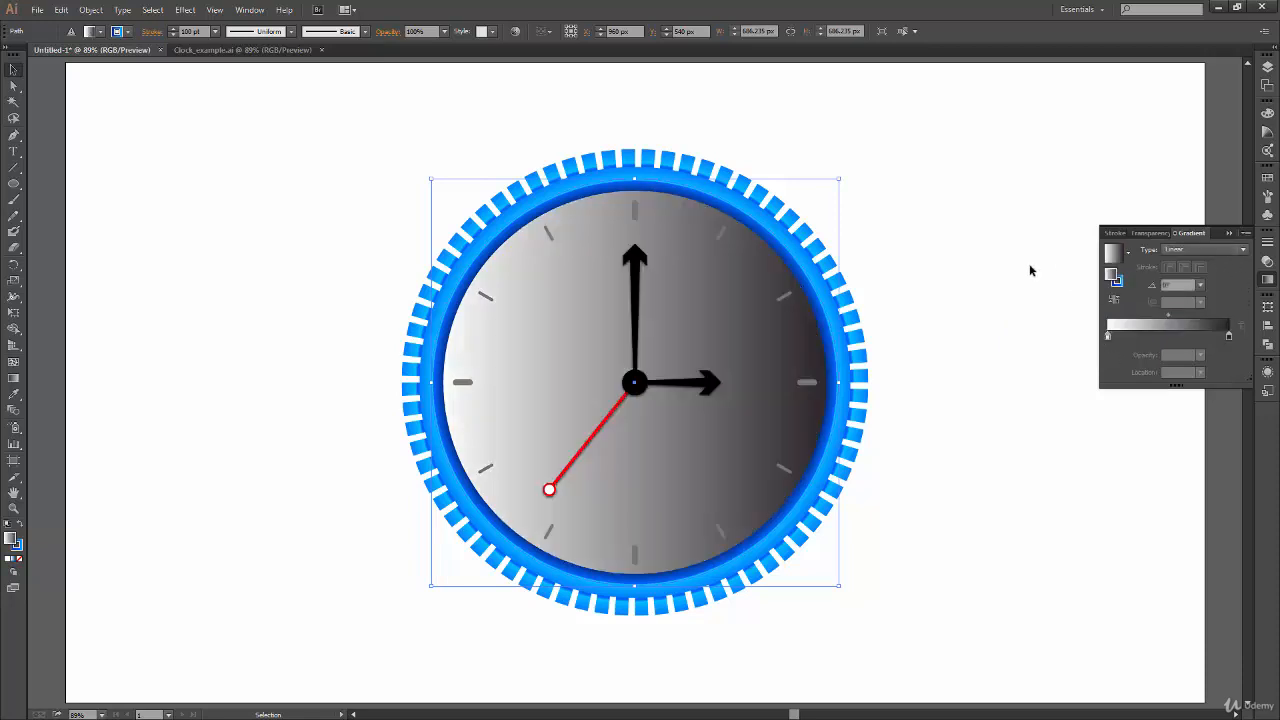
- Make the face's fill gradient radial and move its white stop to about 81.72% for a soft inner edge shadow
{"action": "left_click", "coordinate": [1241, 252]}
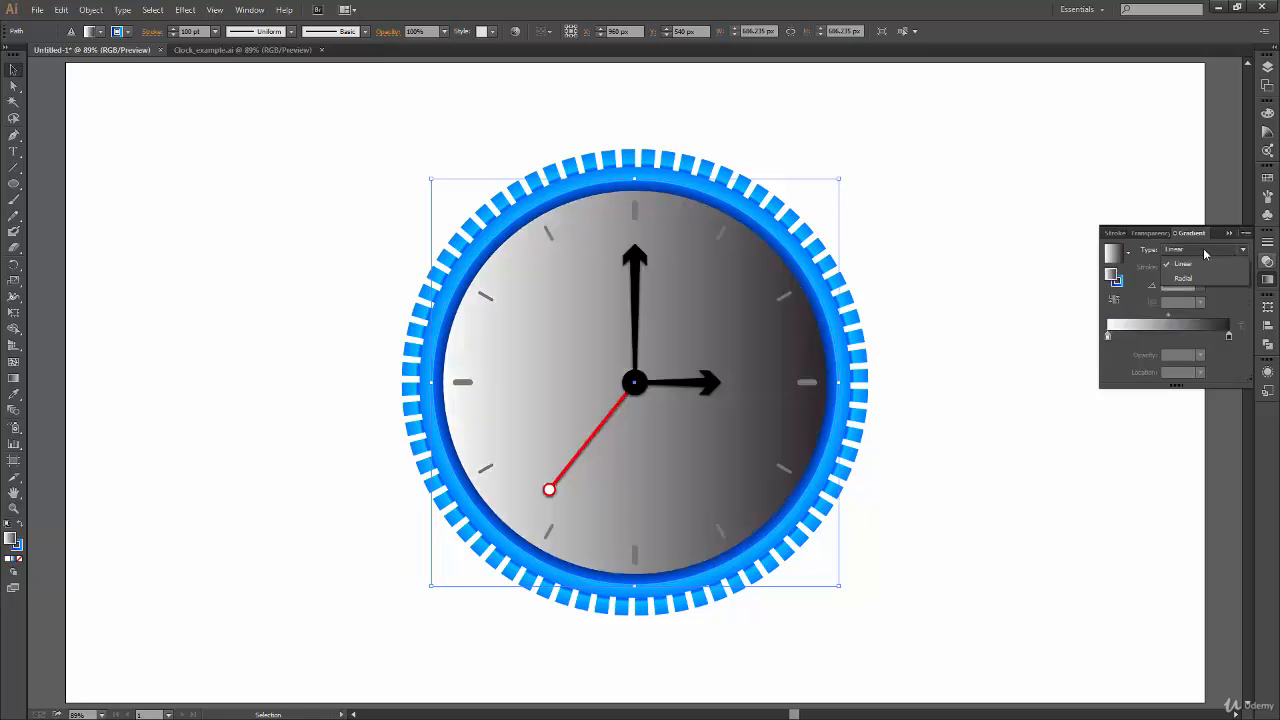
{"action": "left_click", "coordinate": [1208, 279]}
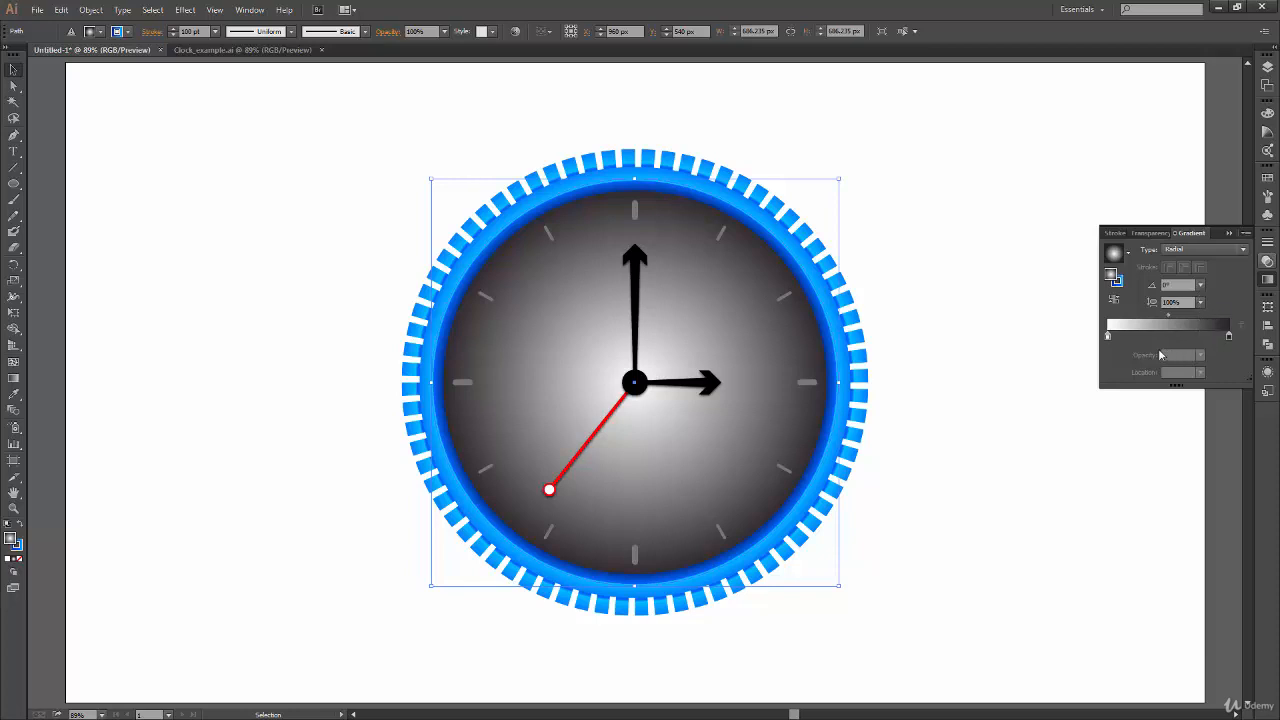
{"action": "mouse_move", "coordinate": [1107, 336]}
{"action": "left_mouse_down"}
{"action": "mouse_move", "coordinate": [1212, 340]}
{"action": "mouse_move", "coordinate": [1191, 338]}
{"action": "mouse_move", "coordinate": [1220, 317]}
{"action": "mouse_move", "coordinate": [1207, 338]}
{"action": "left_mouse_up"}
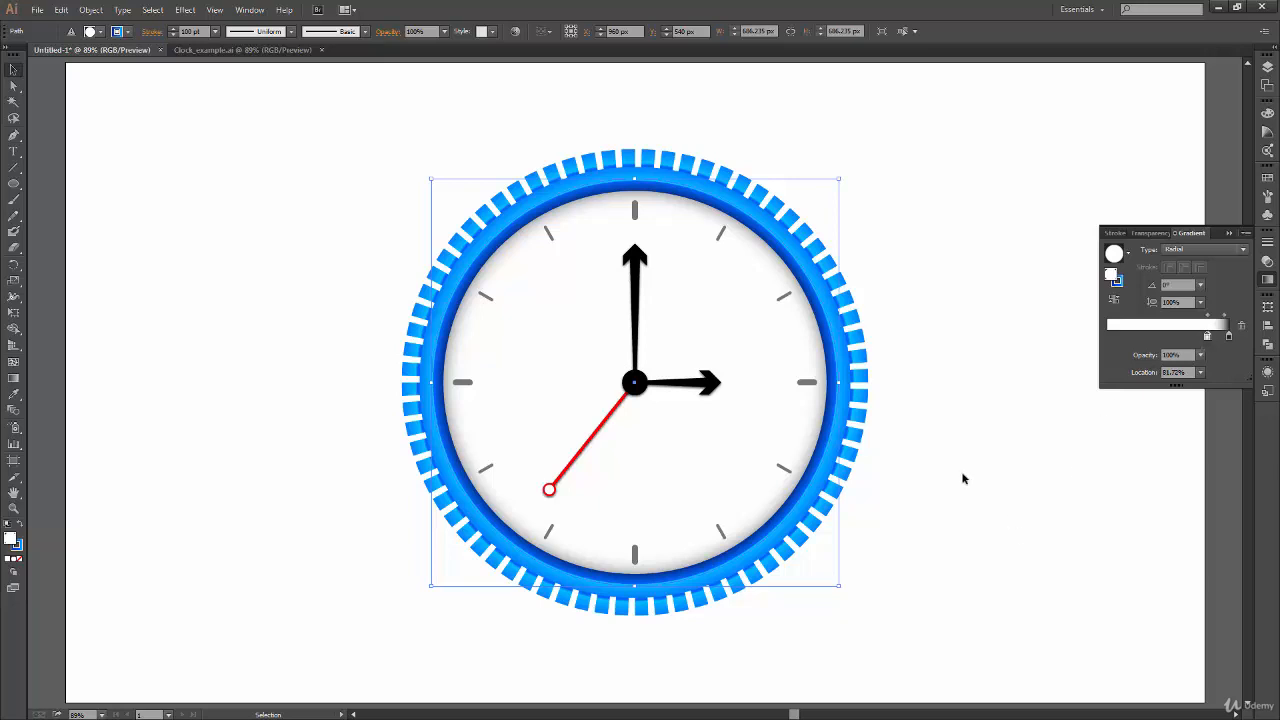
- Examine the layers of the face in Clock_example.ai by moving its glass highlight and patterned circle aside, undo the moves, and return to the untitled clock
{"action": "left_click", "coordinate": [233, 52]}
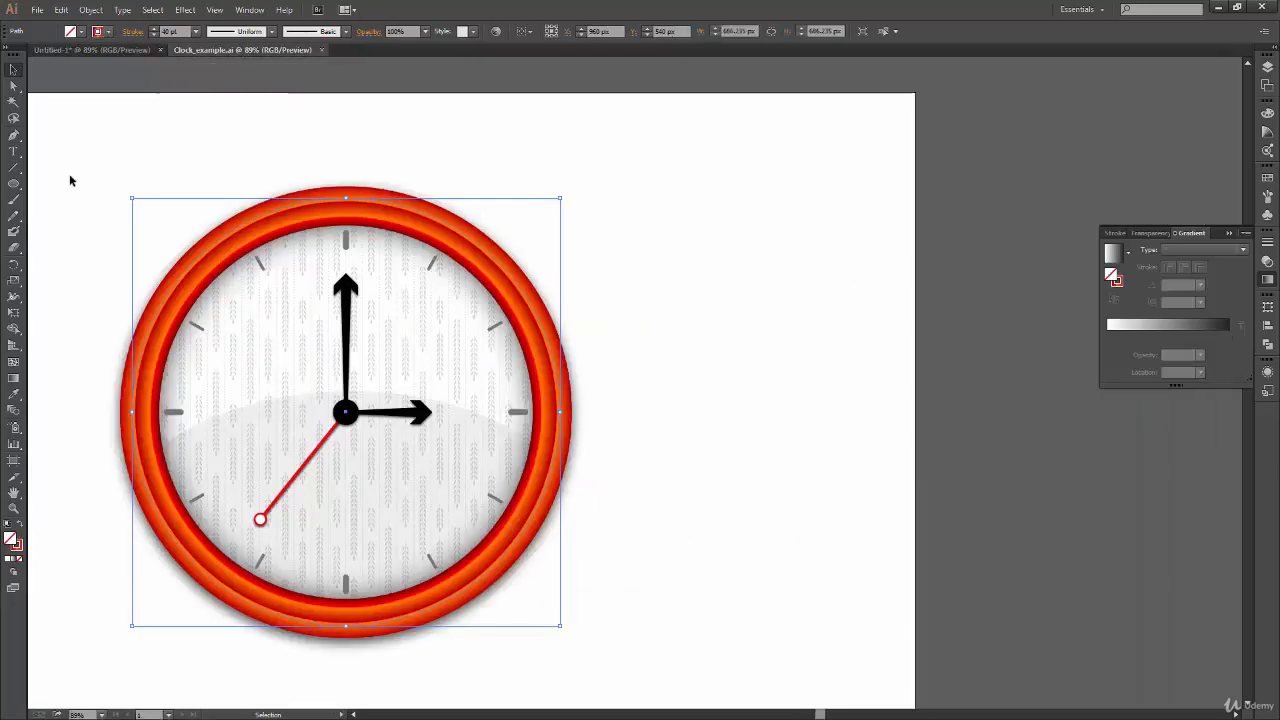
{"action": "left_click", "coordinate": [90, 50]}
{"action": "left_click", "coordinate": [933, 498]}
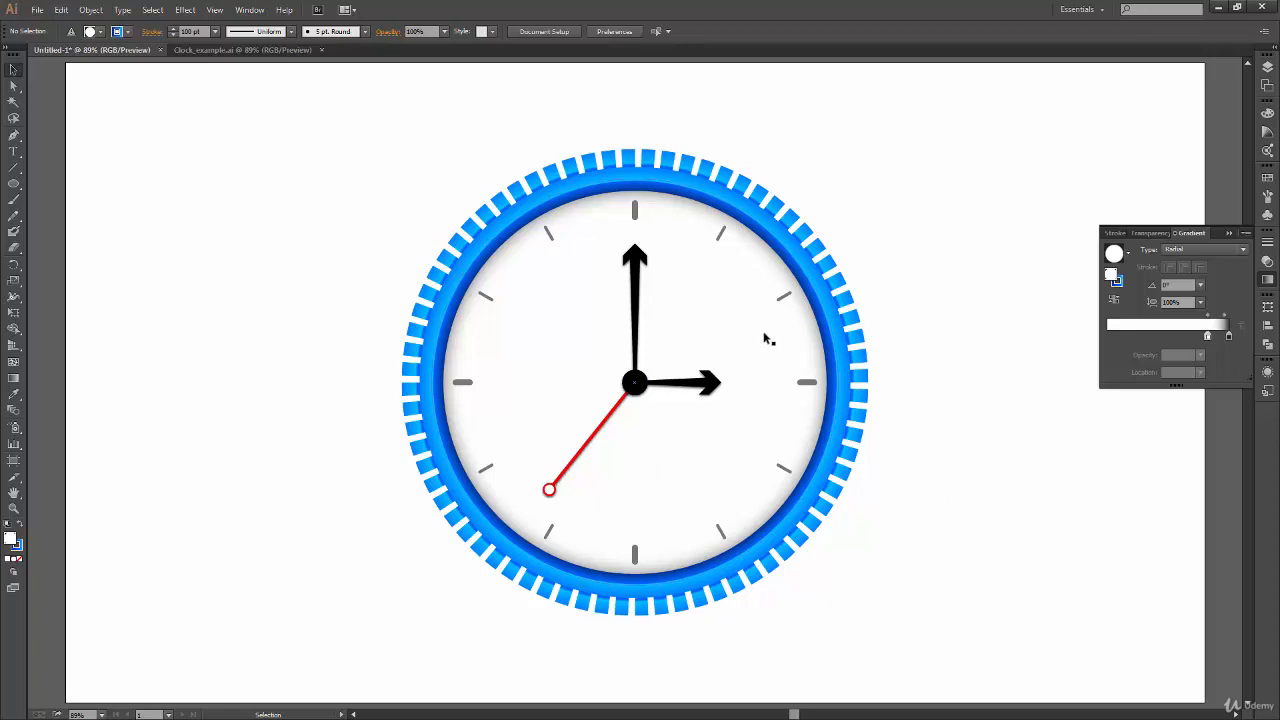
{"action": "left_click", "coordinate": [240, 50]}
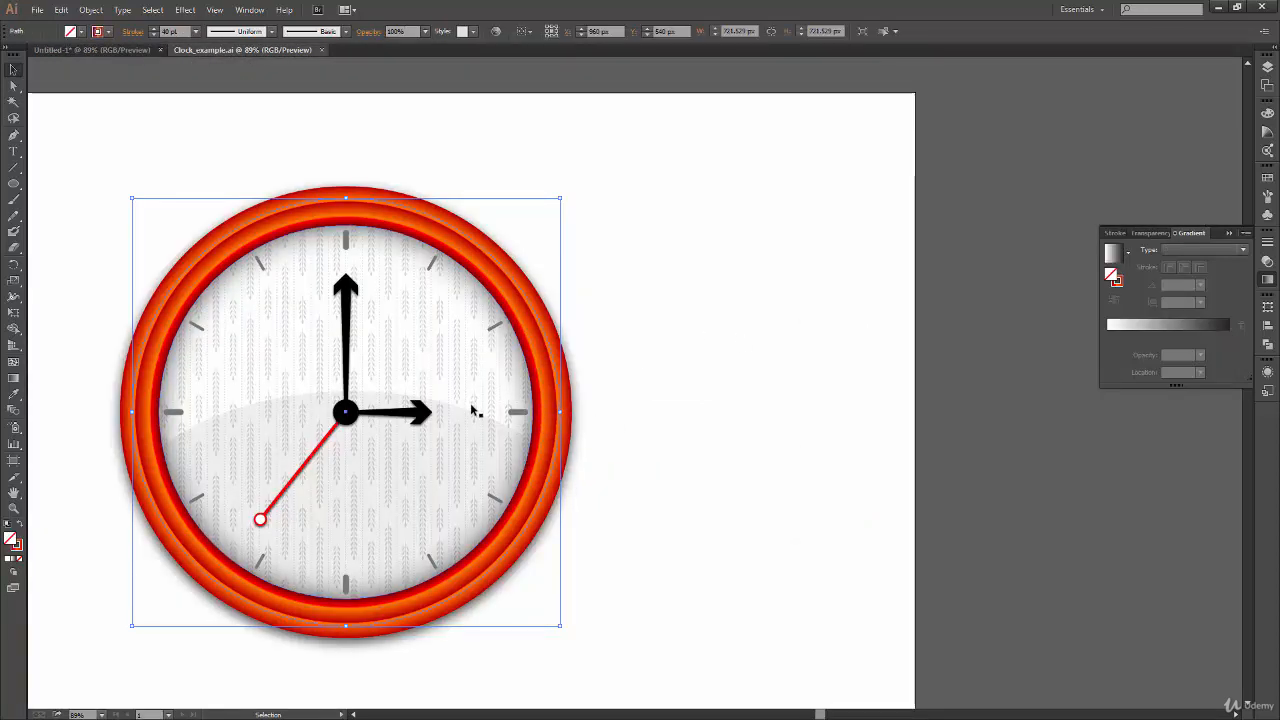
{"action": "left_click_drag", "start_coordinate": [467, 347], "coordinate": [874, 286]}
{"action": "left_click_drag", "start_coordinate": [497, 377], "coordinate": [328, 133]}
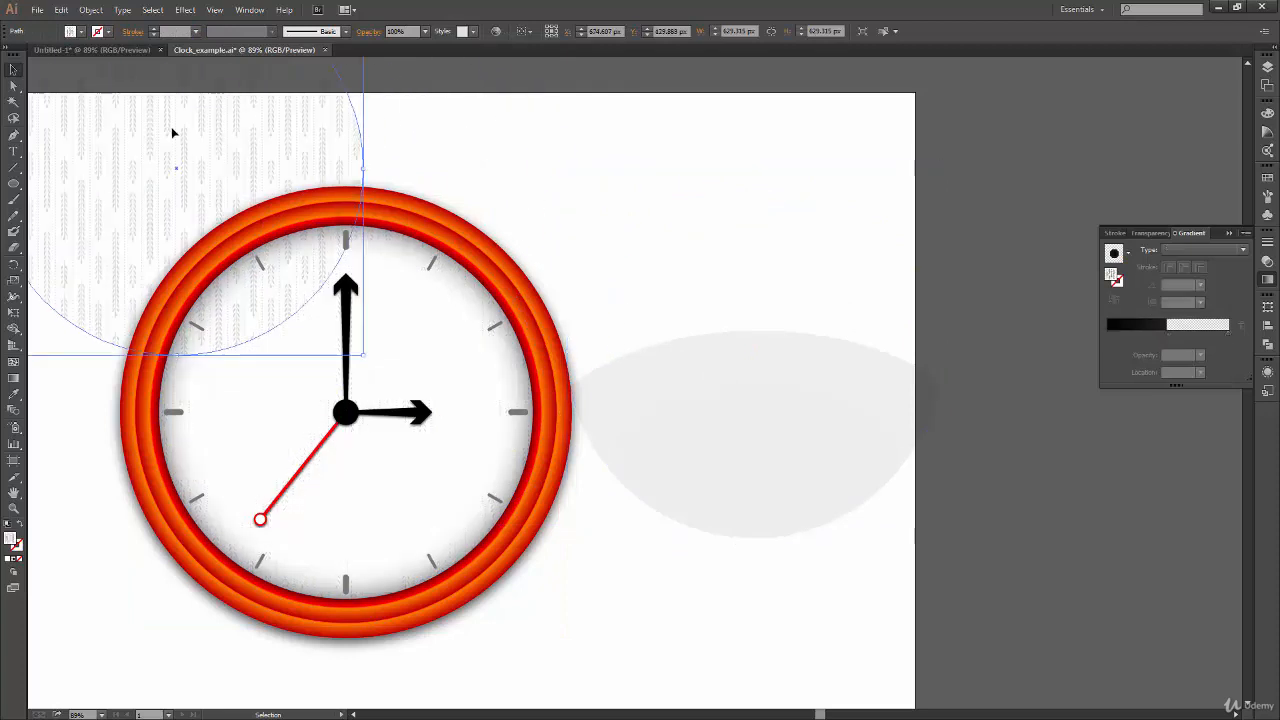
{"action": "key", "text": "ctrl+z"}
{"action": "key", "text": "ctrl+z"}
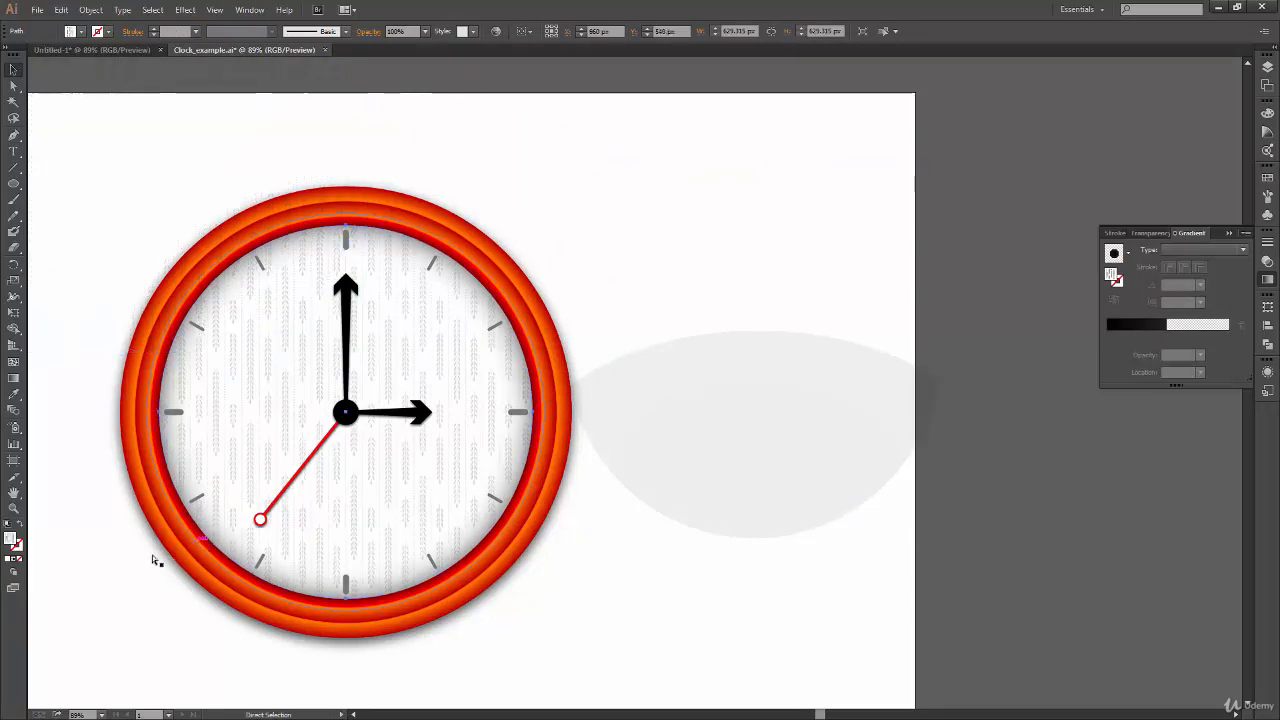
{"action": "key", "text": "ctrl+Tab"}
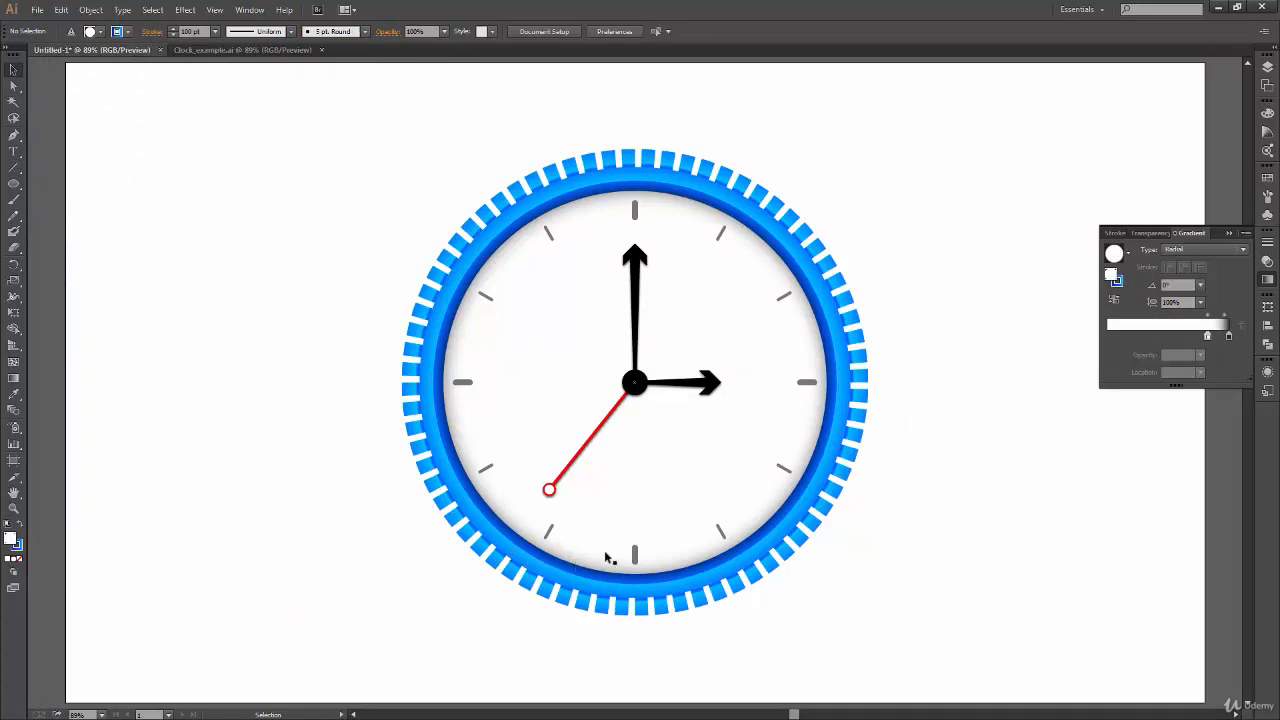
- Duplicate the radial gradient fill of the clock's rim circle
{"action": "left_click", "coordinate": [831, 442]}
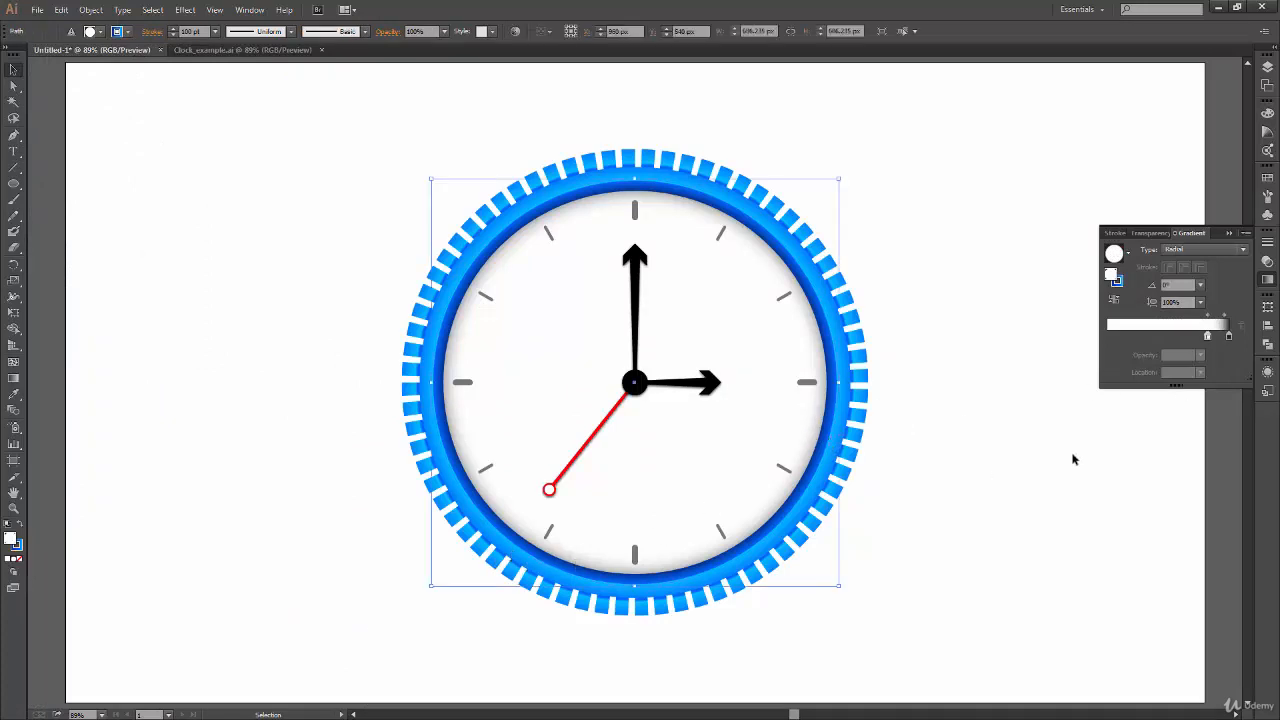
{"action": "left_click", "coordinate": [1266, 372]}
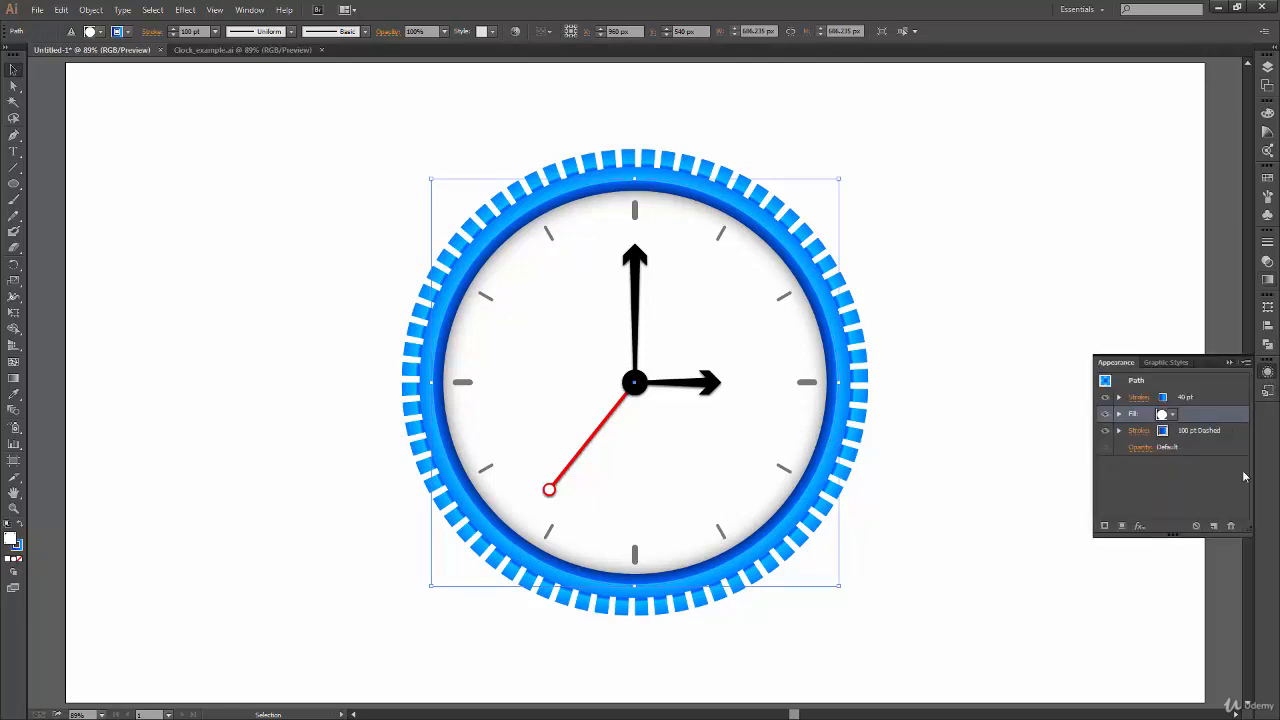
{"action": "left_click", "coordinate": [1213, 528]}
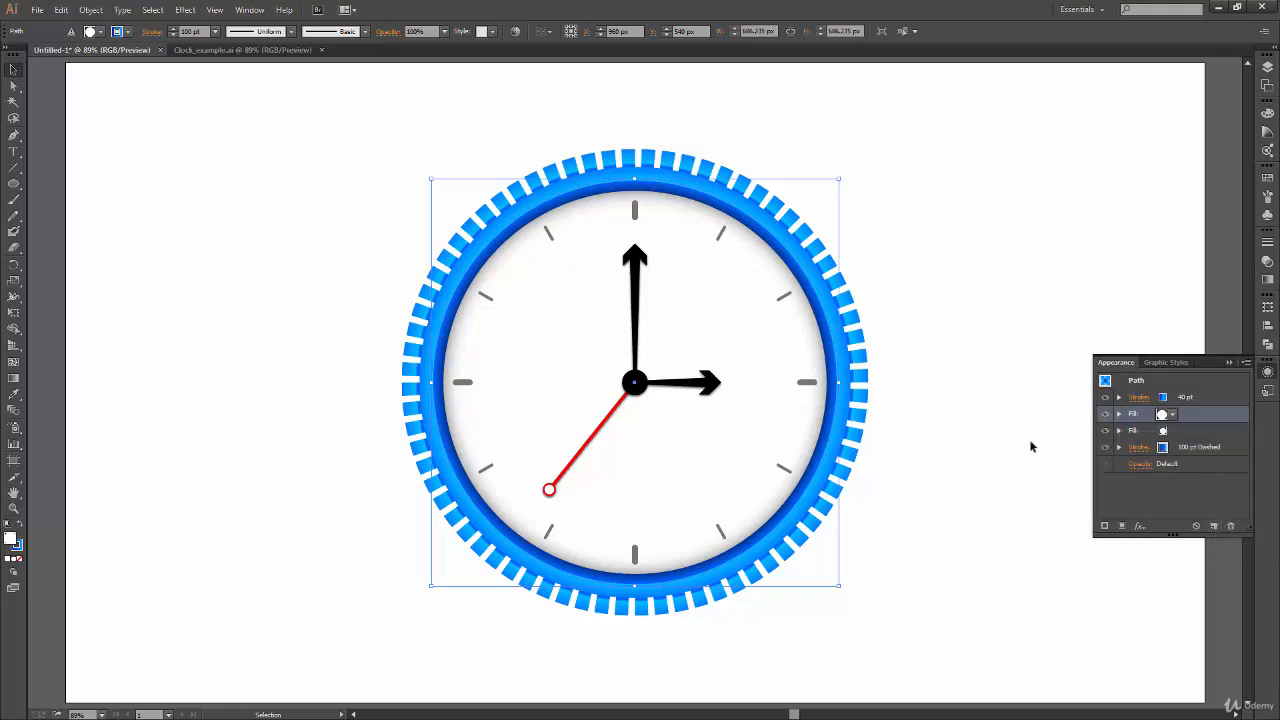
{"action": "left_click", "coordinate": [1174, 415]}
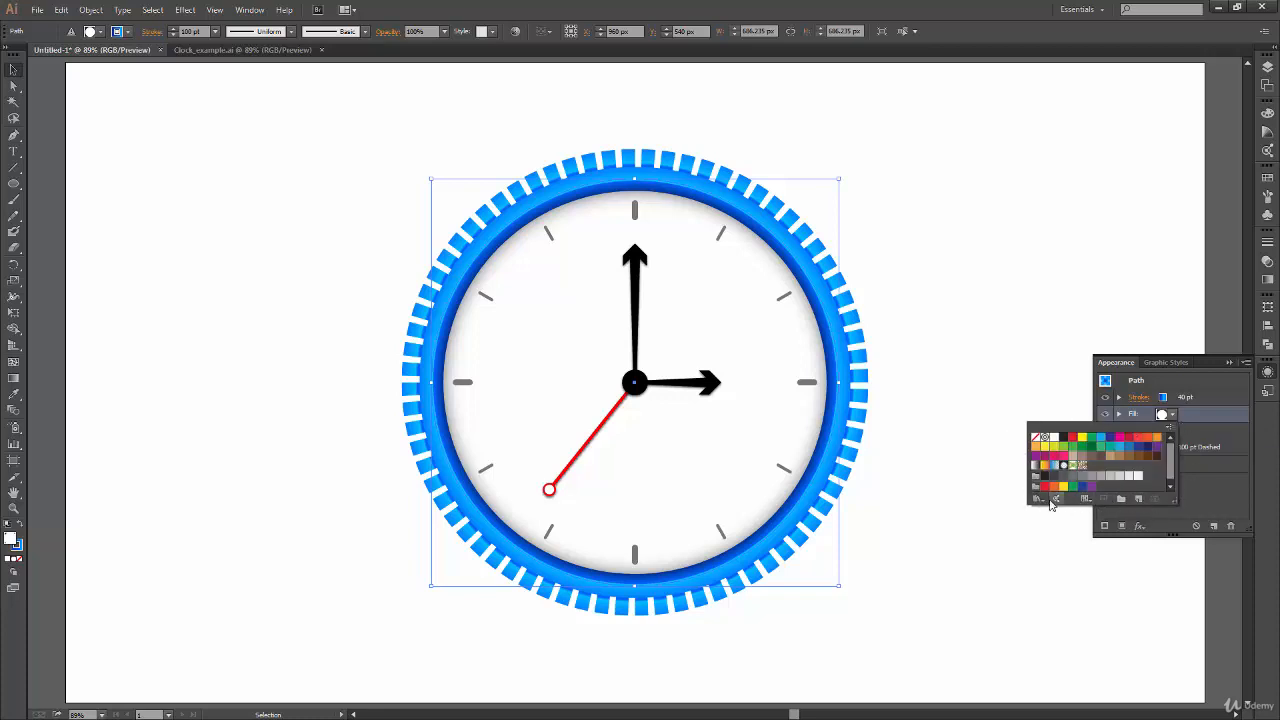
{"action": "left_click", "coordinate": [1039, 500]}
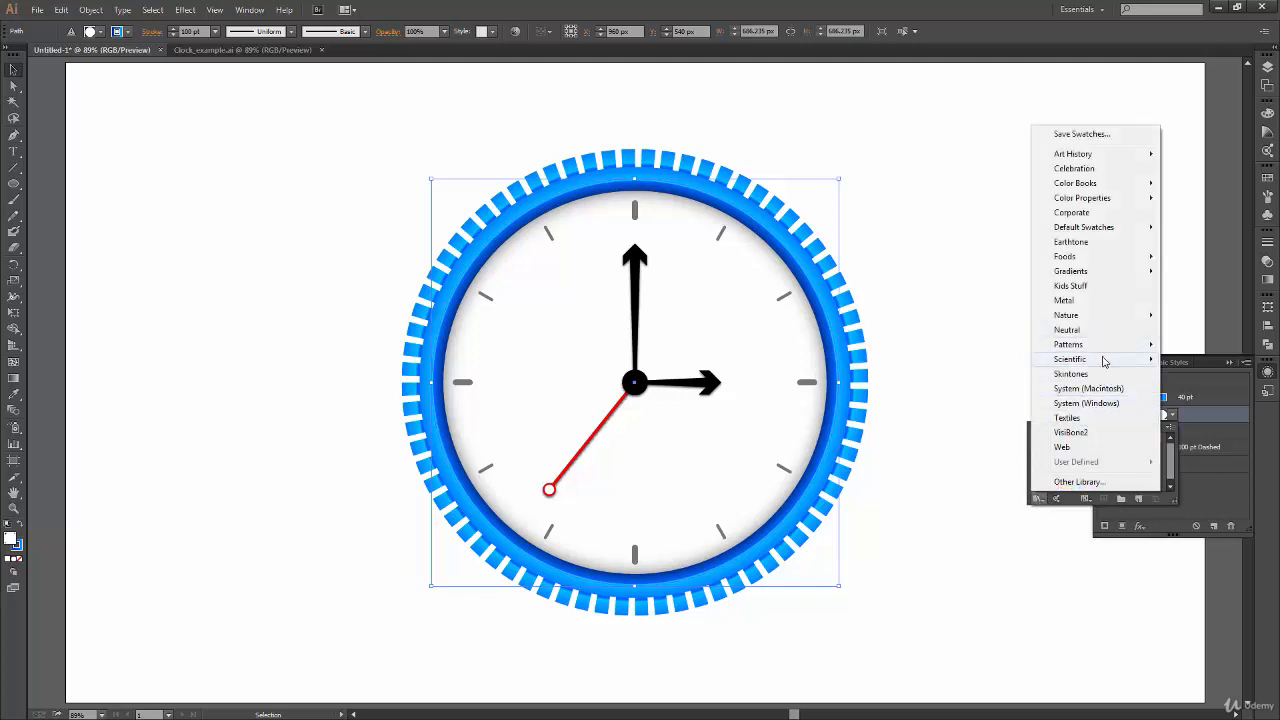
{"action": "mouse_move", "coordinate": [1110, 344]}
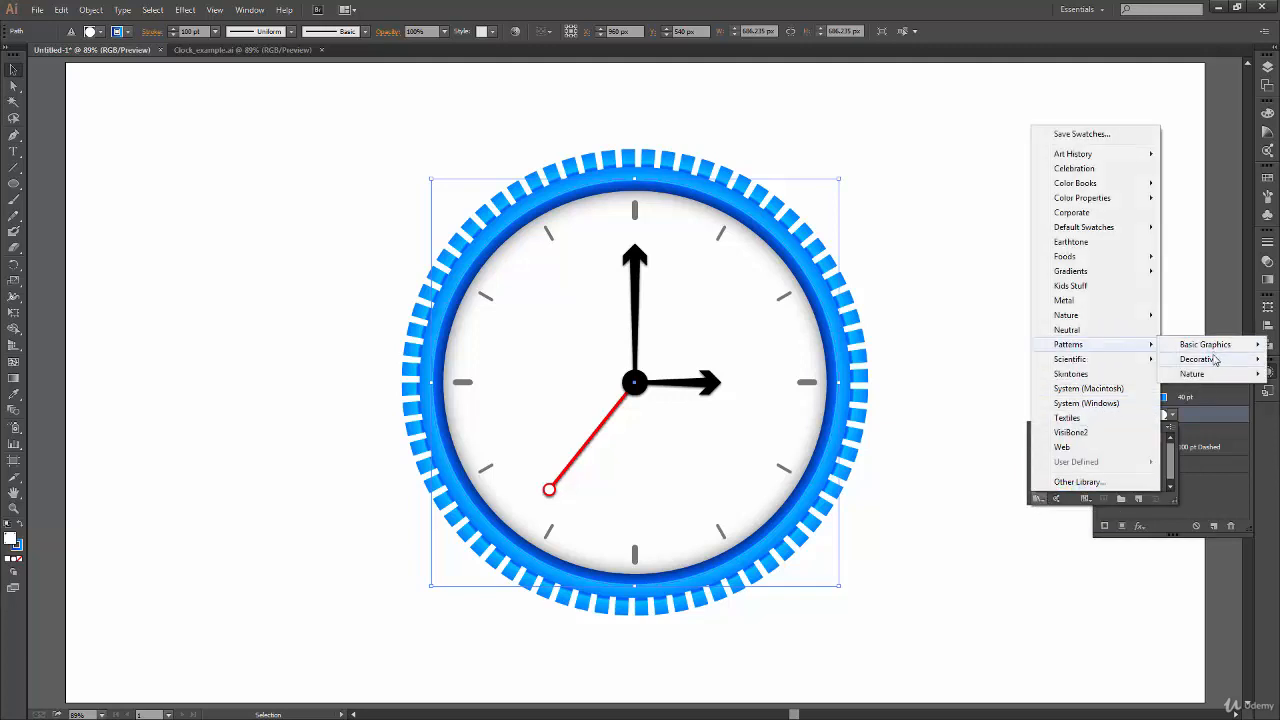
{"action": "mouse_move", "coordinate": [1214, 360]}
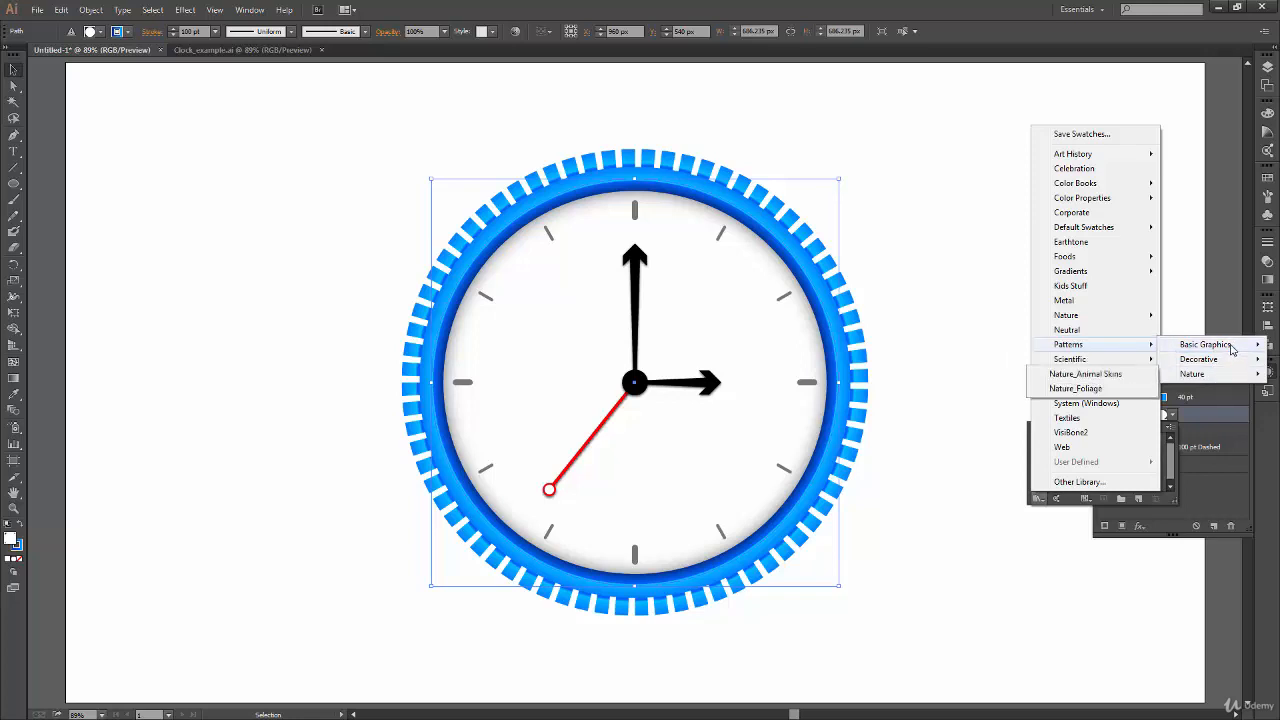
{"action": "key", "text": "Escape"}
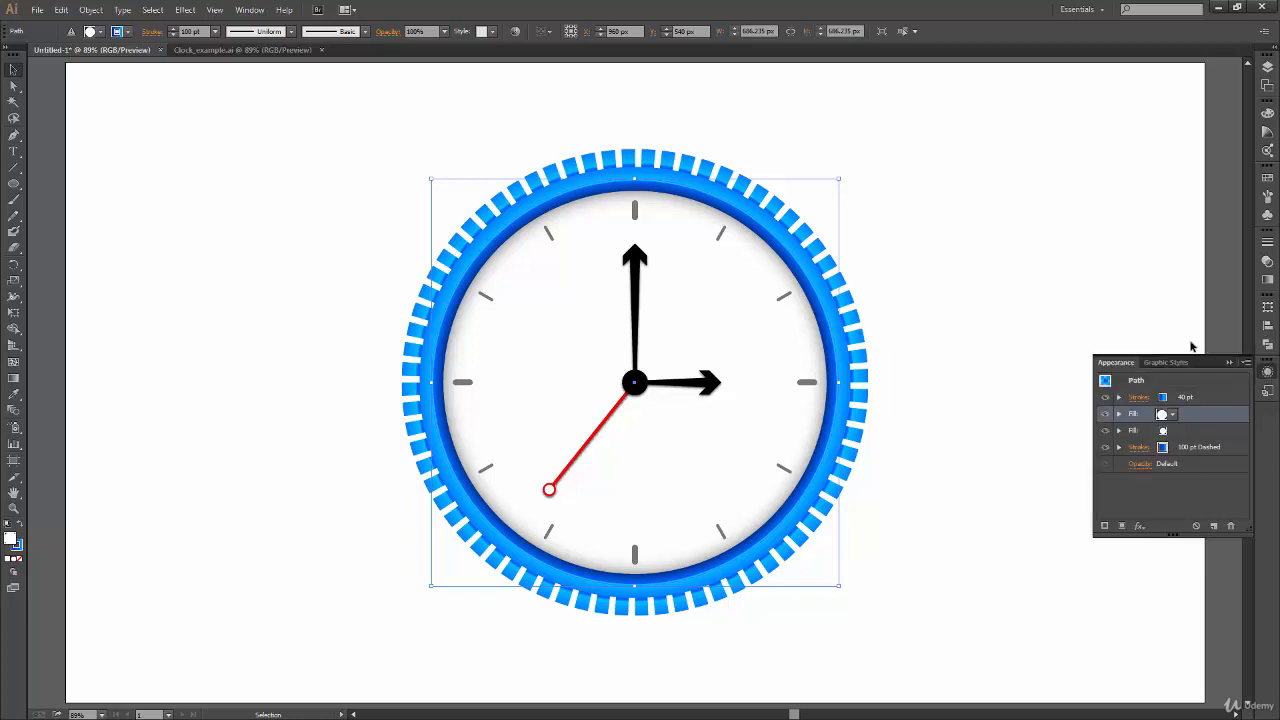
- Open the Basic Graphics_Textures pattern library for the upper fill and move it aside
{"action": "left_click", "coordinate": [1174, 414]}
{"action": "left_click", "coordinate": [1038, 498]}
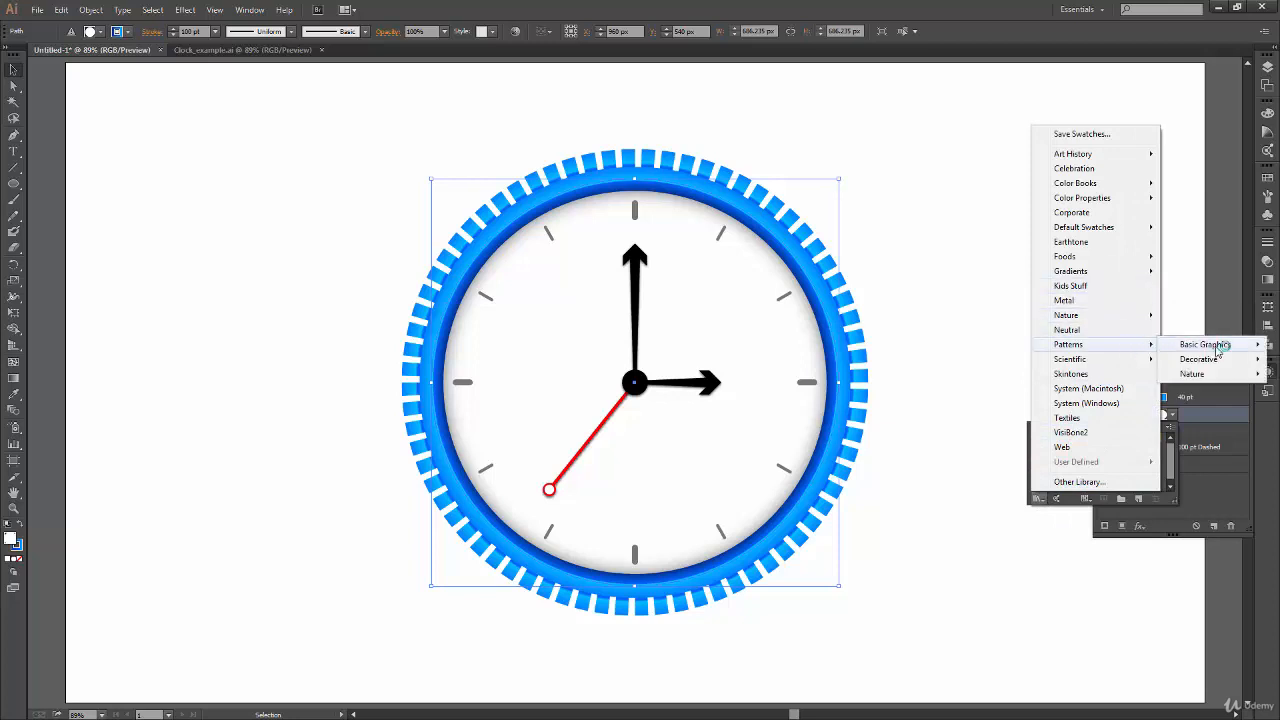
{"action": "mouse_move", "coordinate": [1218, 350]}
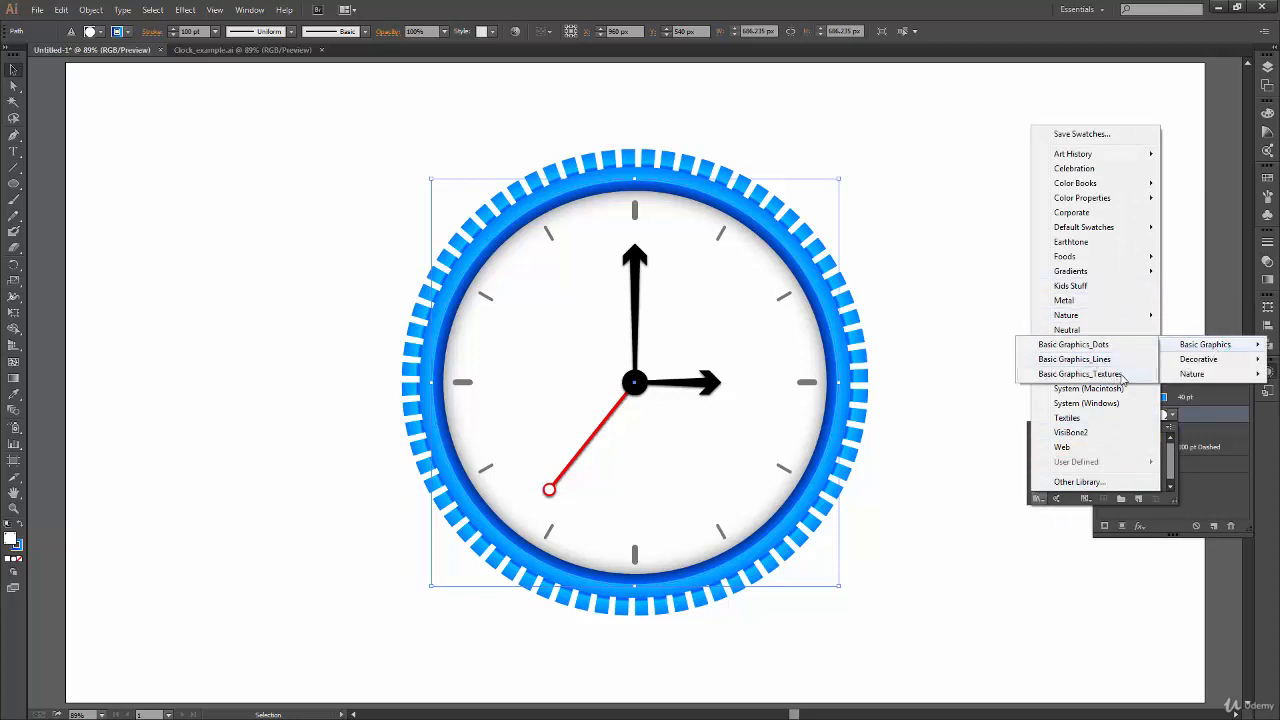
{"action": "left_click", "coordinate": [1124, 374]}
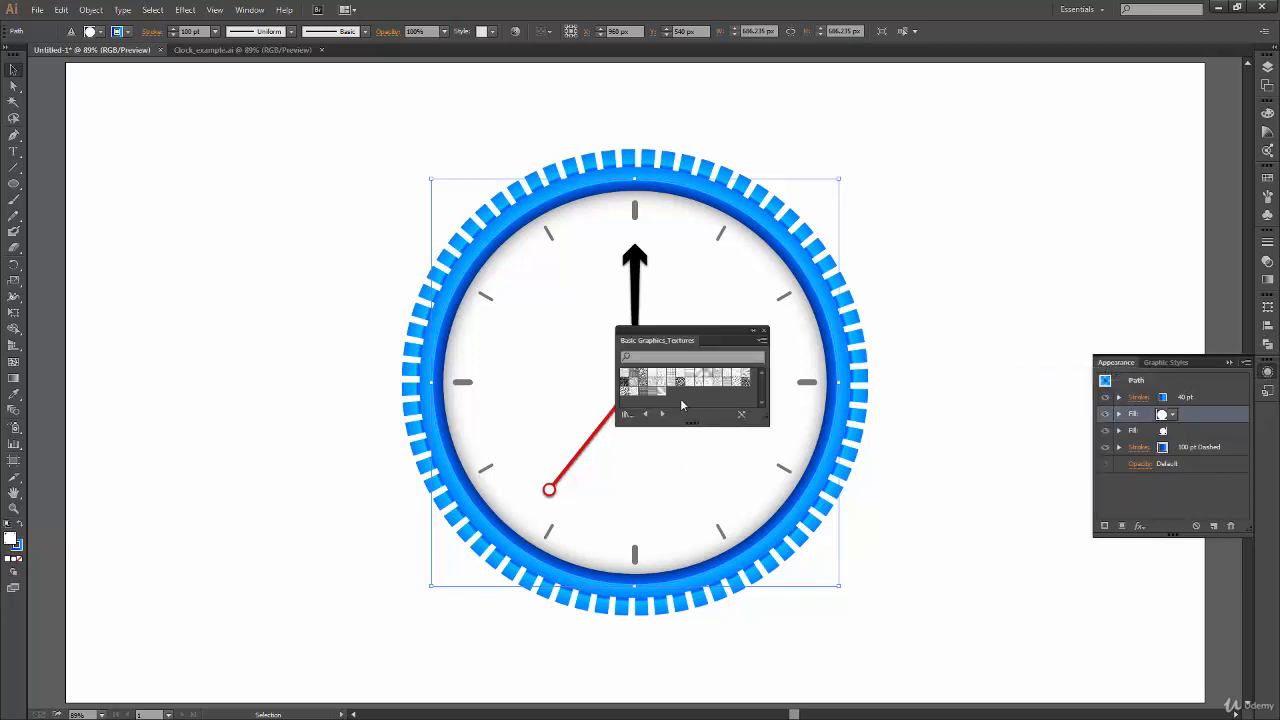
{"action": "left_click_drag", "start_coordinate": [712, 332], "coordinate": [763, 363]}
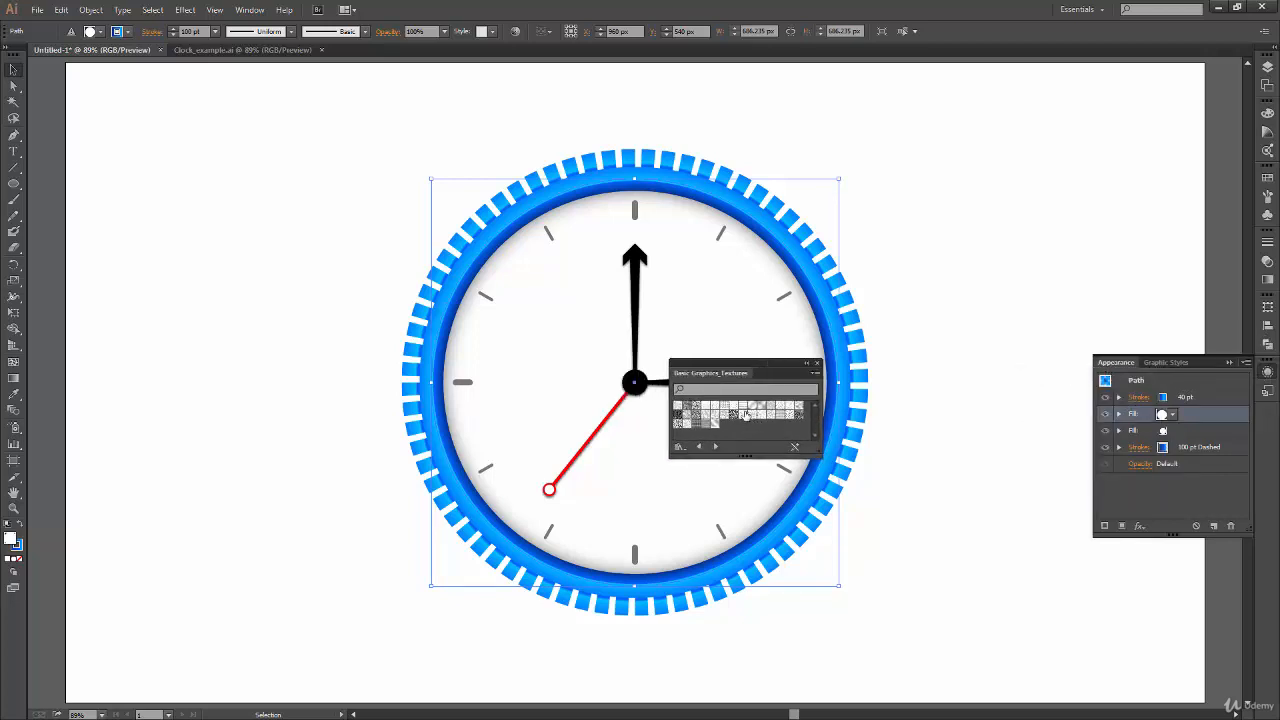
- Try several neighbouring texture swatches on the upper fill and settle on the curved contour-line pattern for the clock face
{"action": "left_click", "coordinate": [761, 408]}
{"action": "left_click", "coordinate": [772, 408]}
{"action": "left_click", "coordinate": [786, 408]}
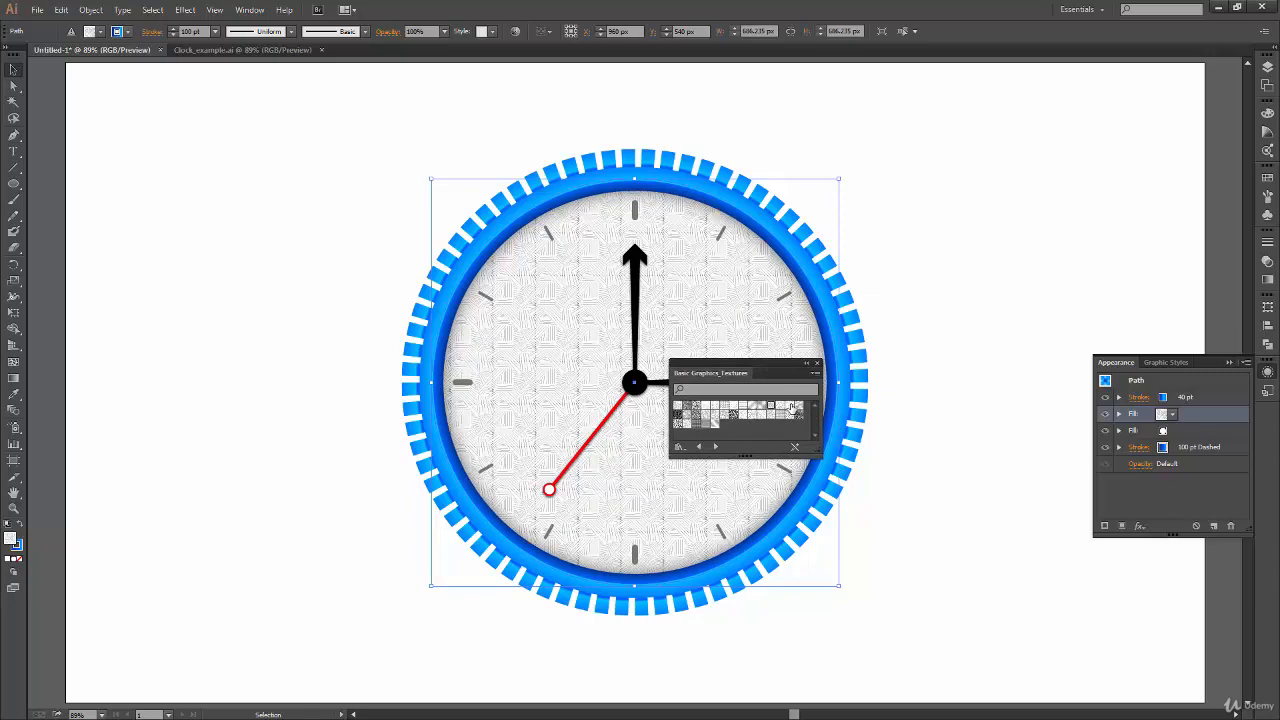
{"action": "left_click", "coordinate": [798, 407]}
{"action": "left_click", "coordinate": [782, 408]}
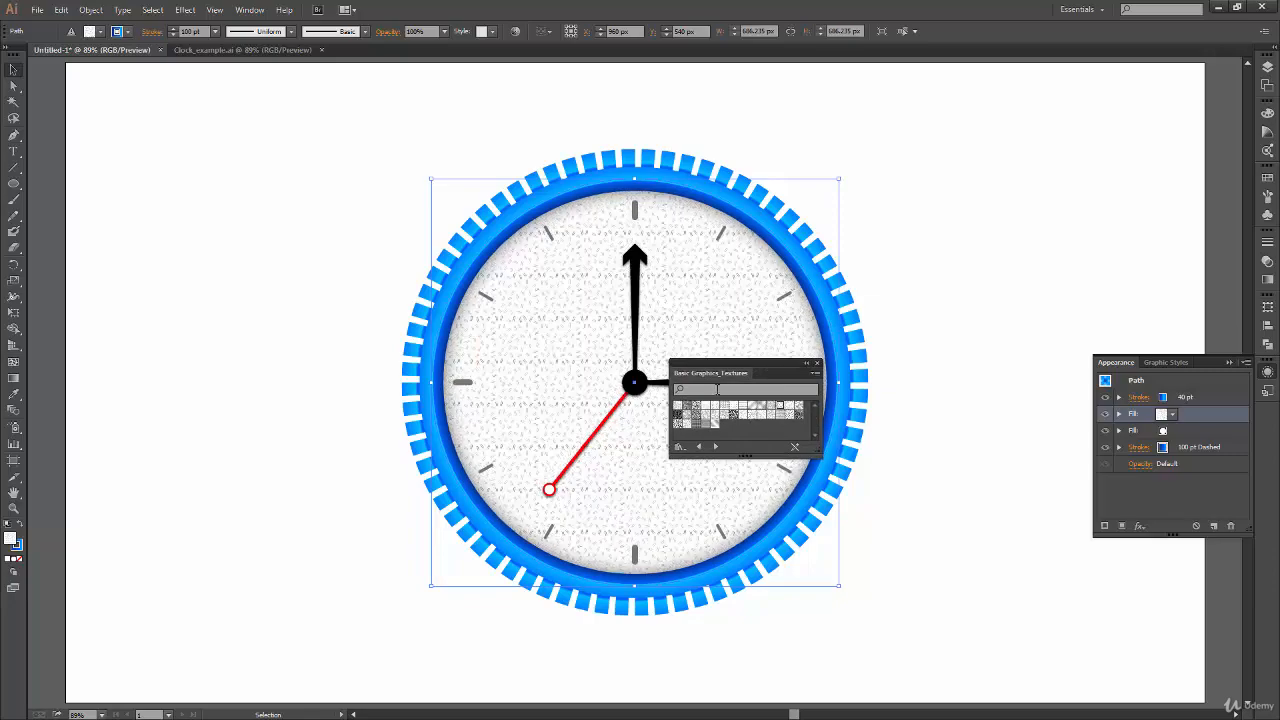
{"action": "left_click", "coordinate": [770, 407]}
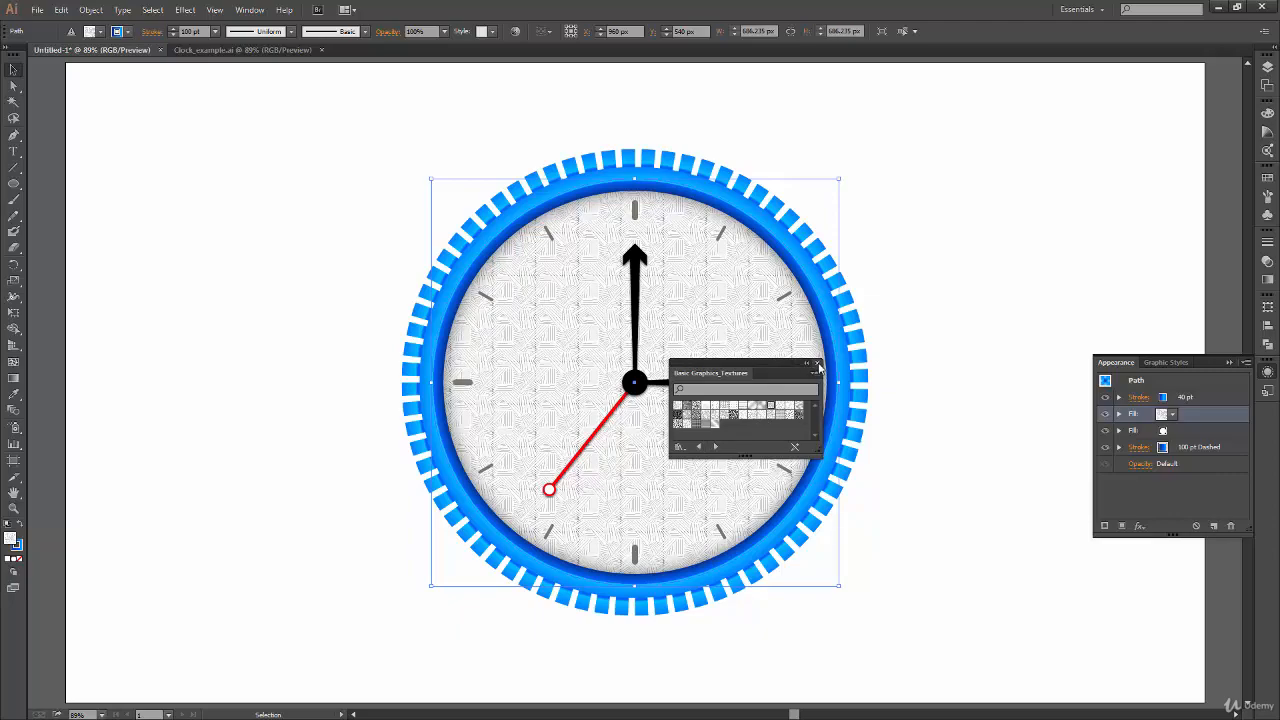
- Close the texture library and set up a Scale transform on the rim circle that affects only patterns, with preview on
{"action": "left_click_drag", "start_coordinate": [817, 366], "coordinate": [853, 385]}
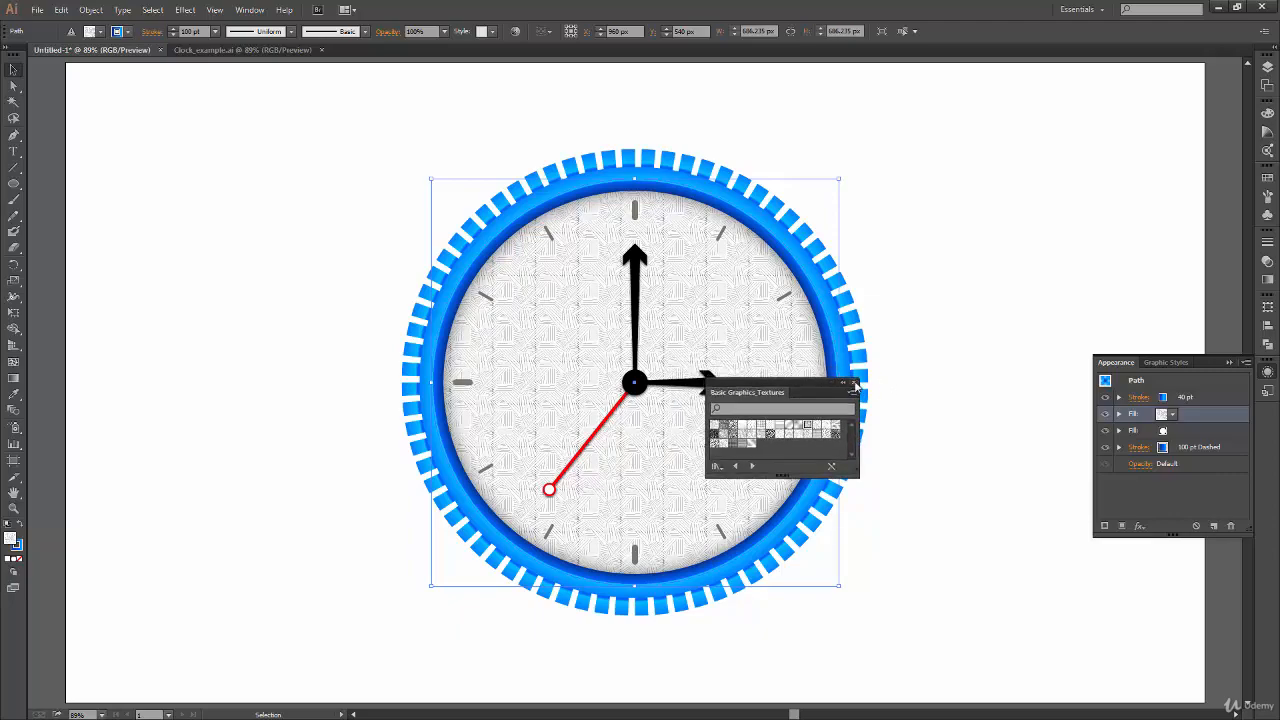
{"action": "left_click", "coordinate": [854, 383]}
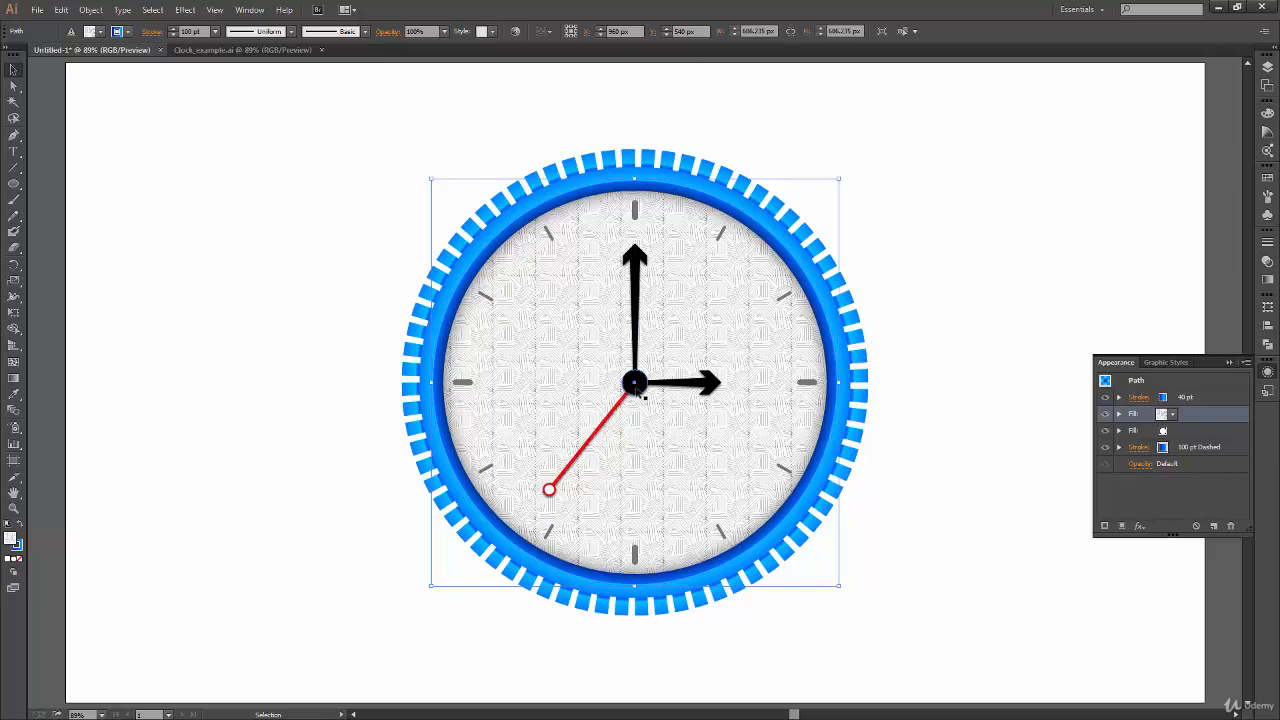
{"action": "right_click", "coordinate": [561, 391]}
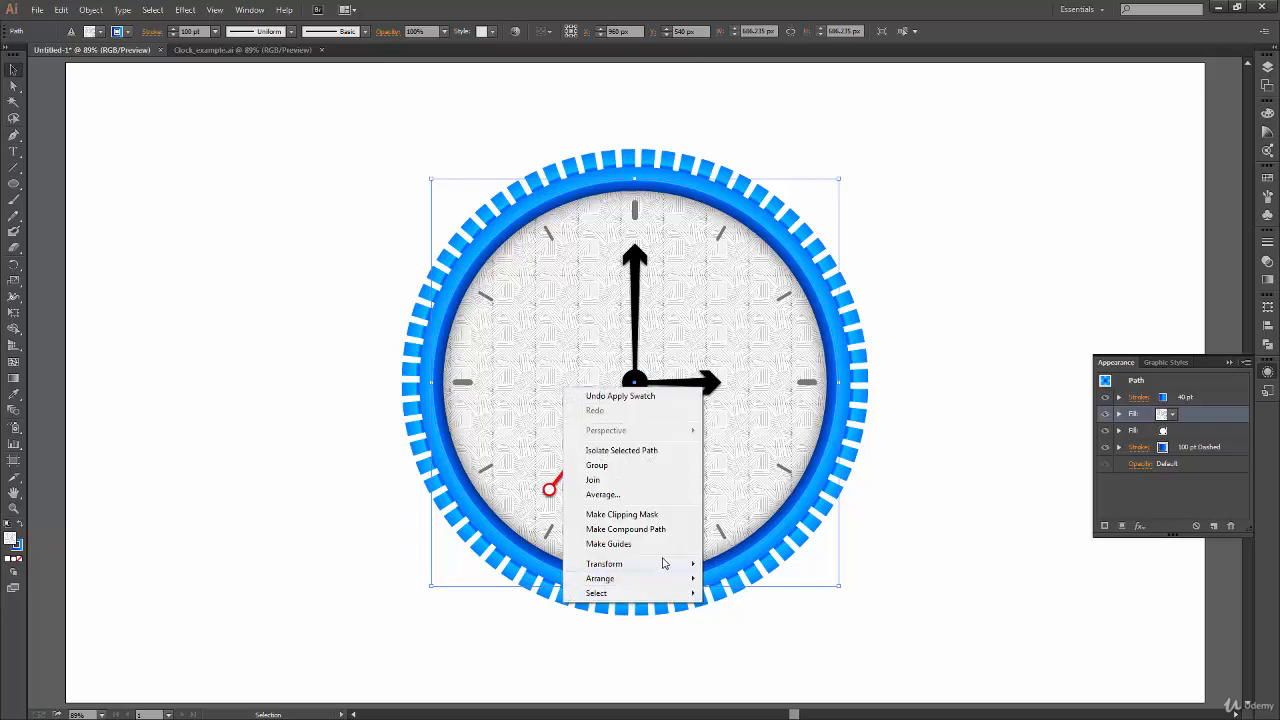
{"action": "mouse_move", "coordinate": [670, 564]}
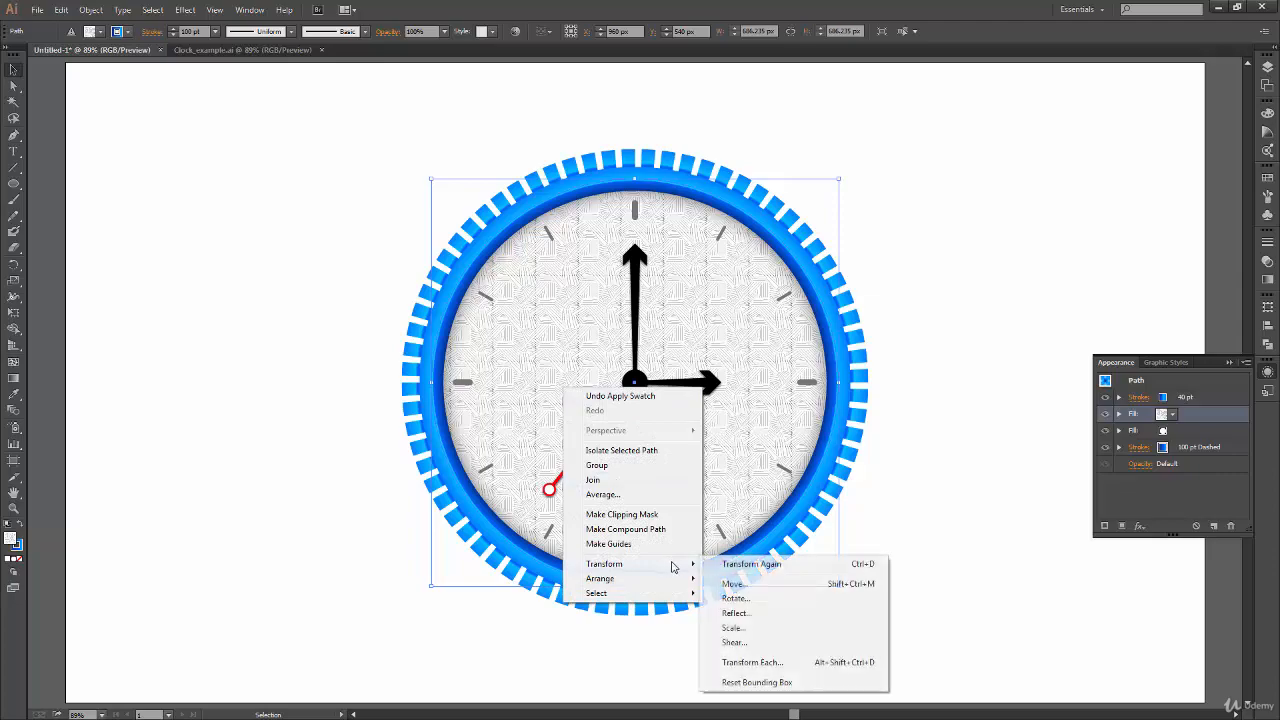
{"action": "left_click", "coordinate": [789, 629]}
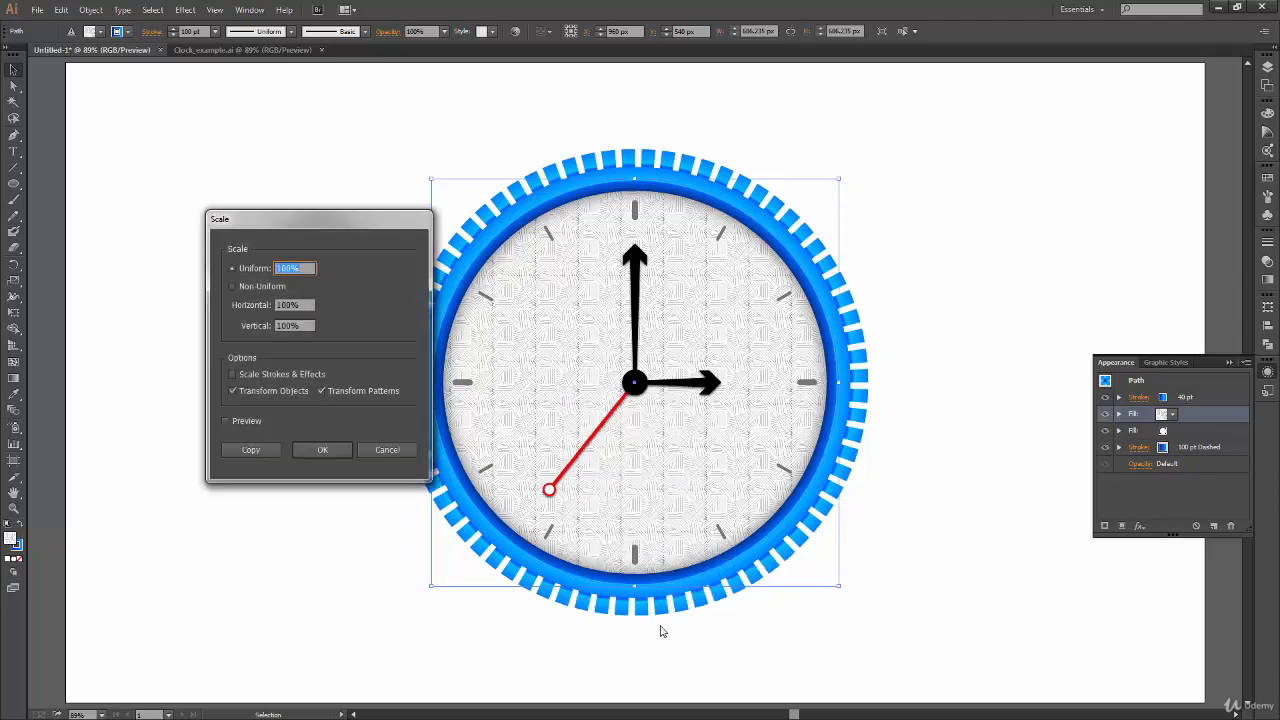
{"action": "left_click_drag", "start_coordinate": [343, 225], "coordinate": [325, 208]}
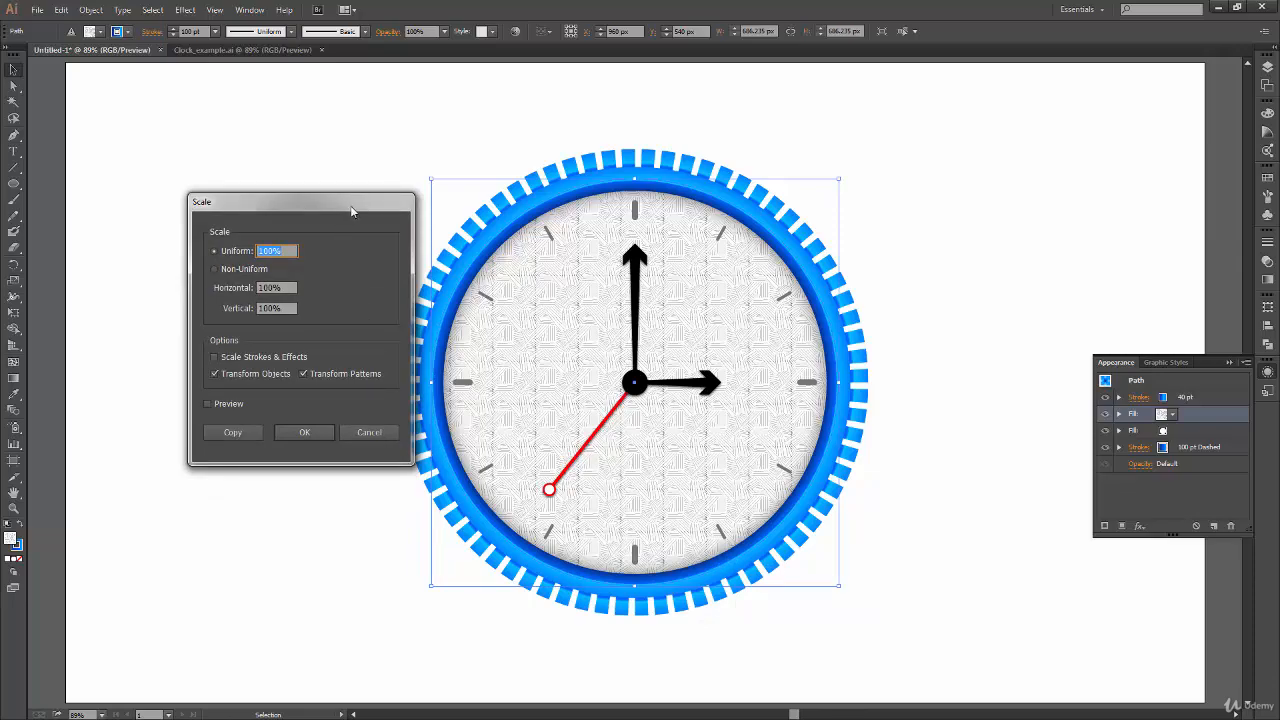
{"action": "left_click", "coordinate": [225, 373]}
{"action": "left_click", "coordinate": [225, 404]}
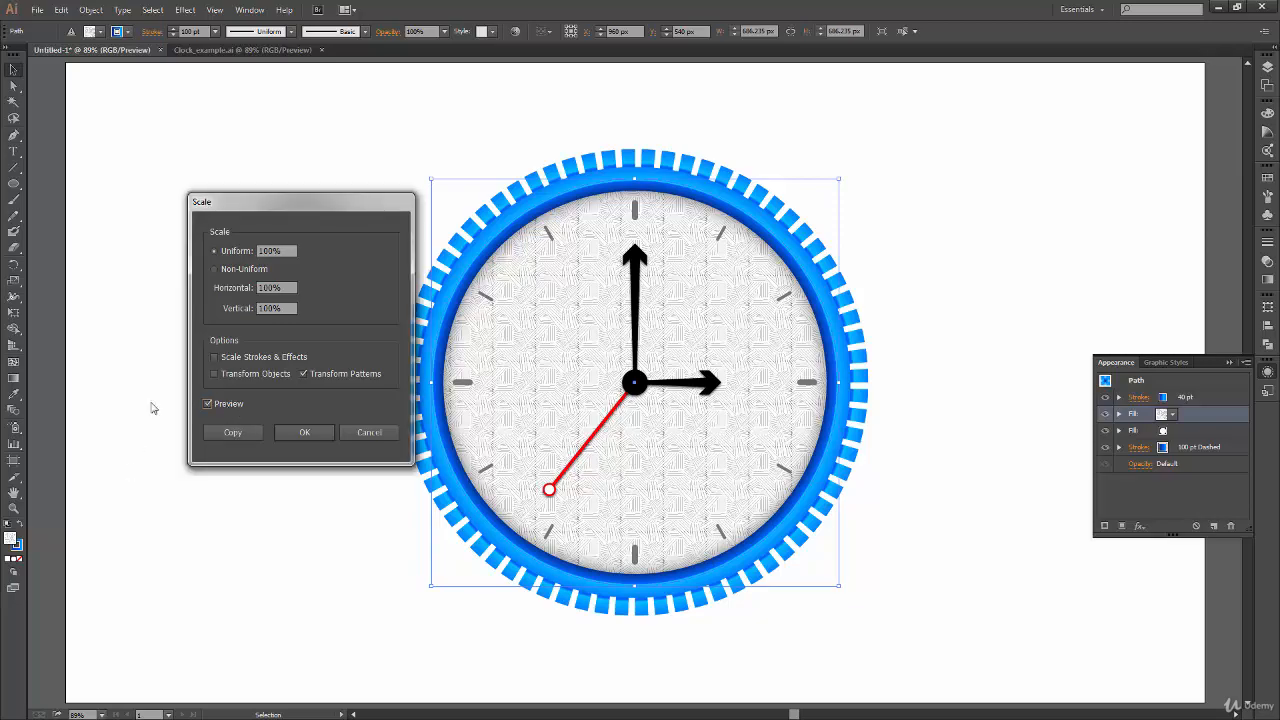
- Try a 200% uniform scale on the face pattern, then apply 150%
{"action": "double_click", "coordinate": [290, 251]}
{"action": "type", "text": "2"}
{"action": "key", "text": "Tab"}
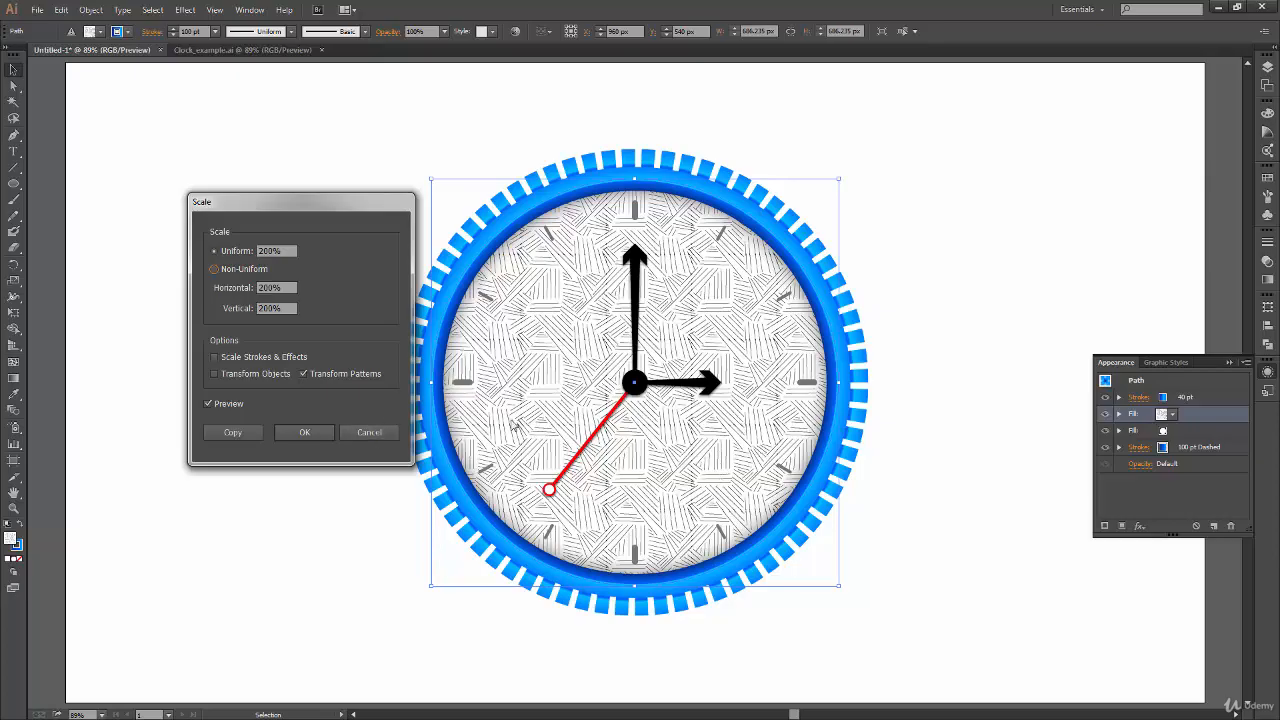
{"action": "key", "text": "shift+Tab"}
{"action": "type", "text": "150"}
{"action": "key", "text": "Tab"}
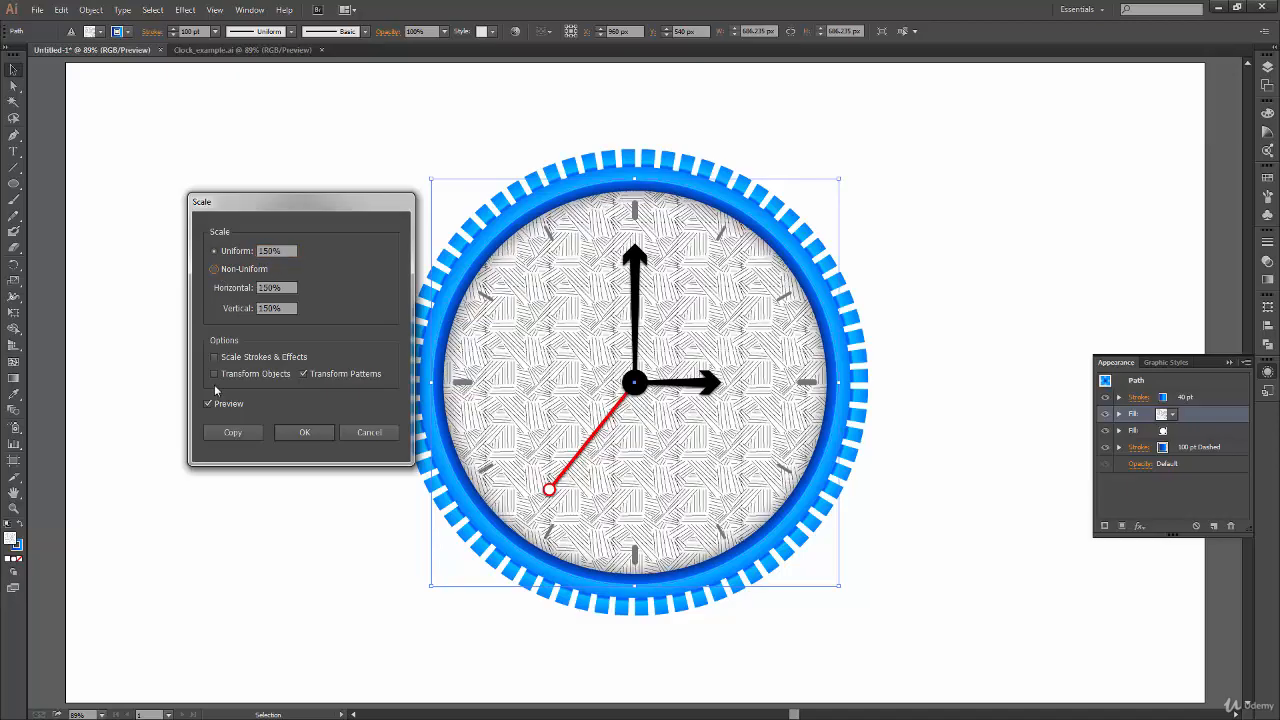
{"action": "left_click", "coordinate": [304, 439]}
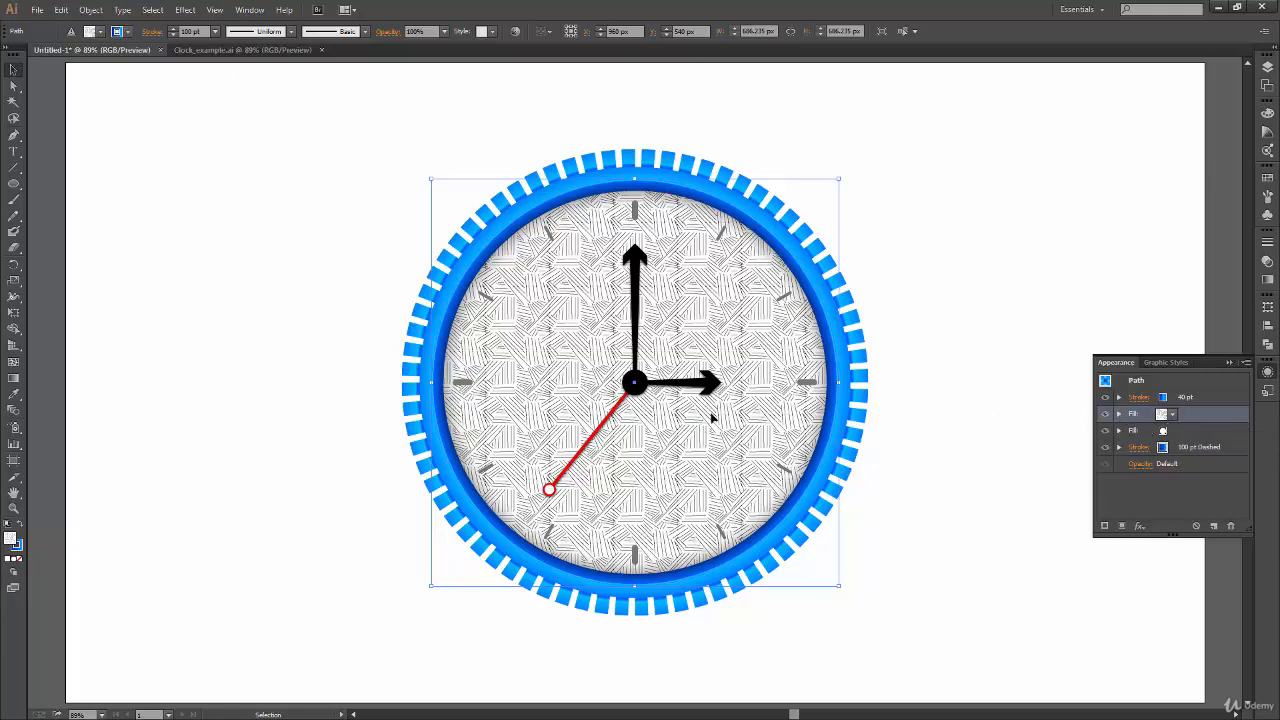
- Try 20% opacity on the pattern fill, settle on 30%, and deselect the rim circle
{"action": "left_click", "coordinate": [1119, 414]}
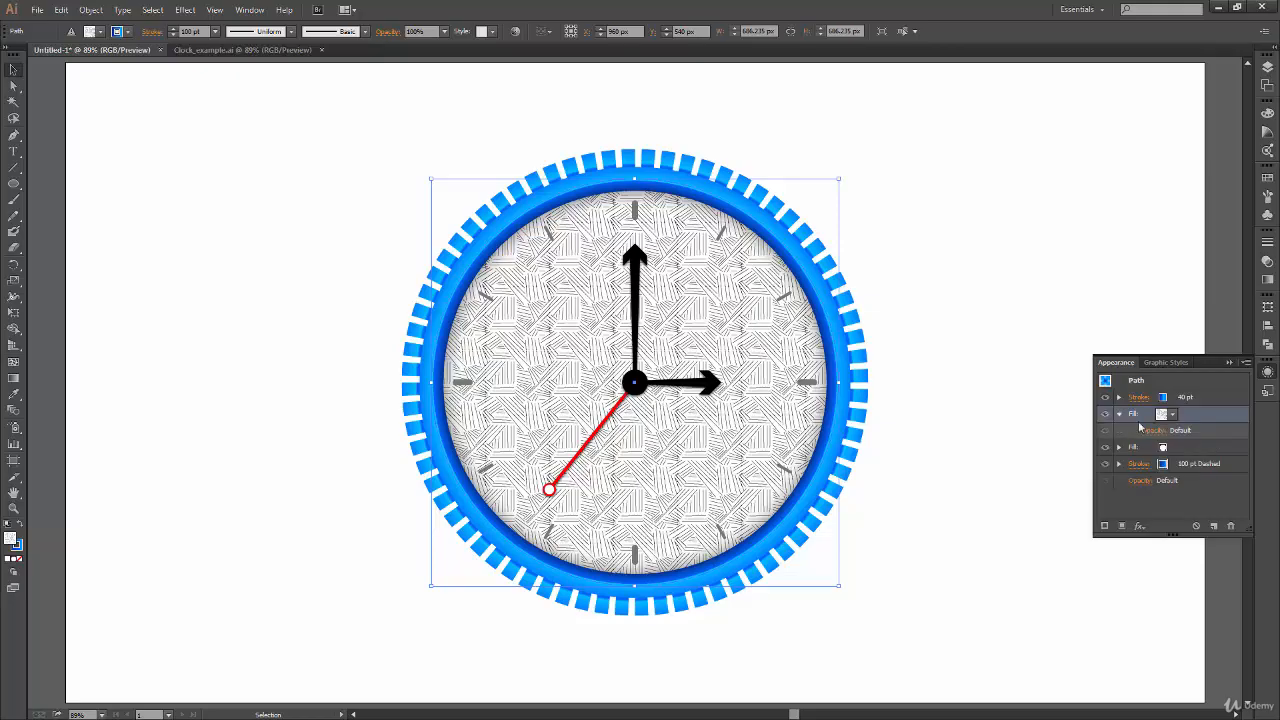
{"action": "left_click", "coordinate": [1154, 430]}
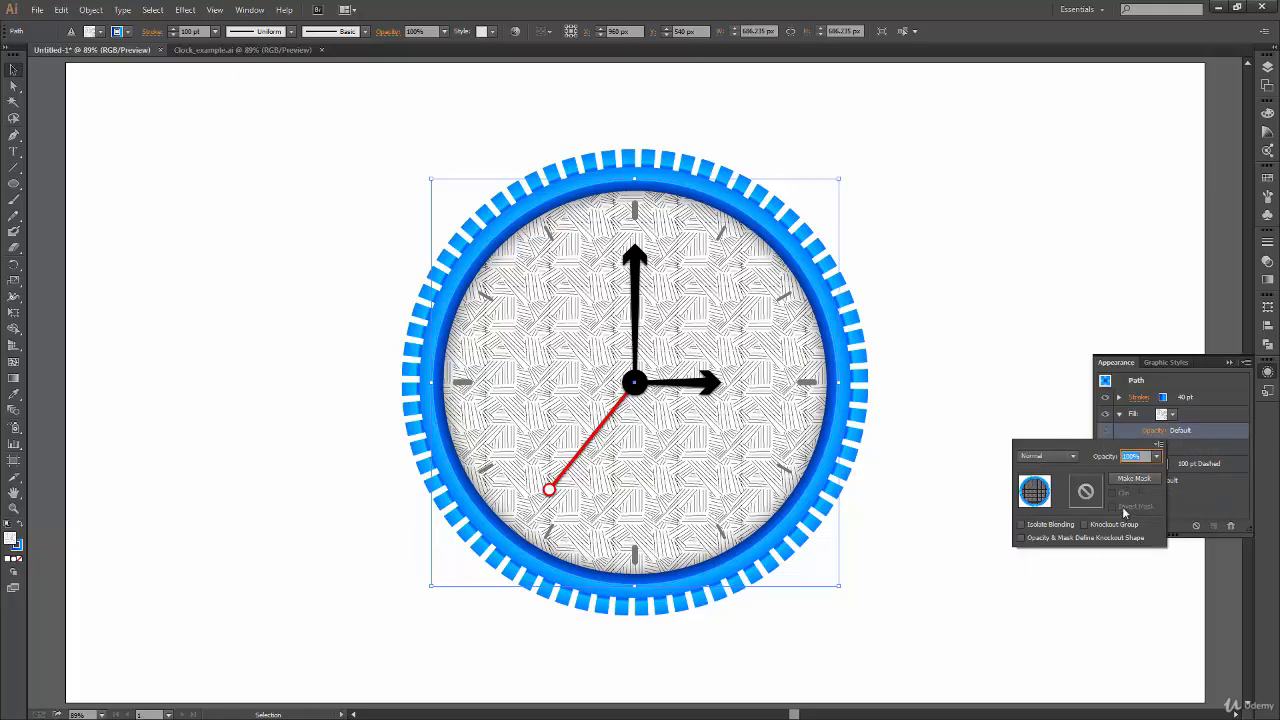
{"action": "left_click", "coordinate": [1157, 457]}
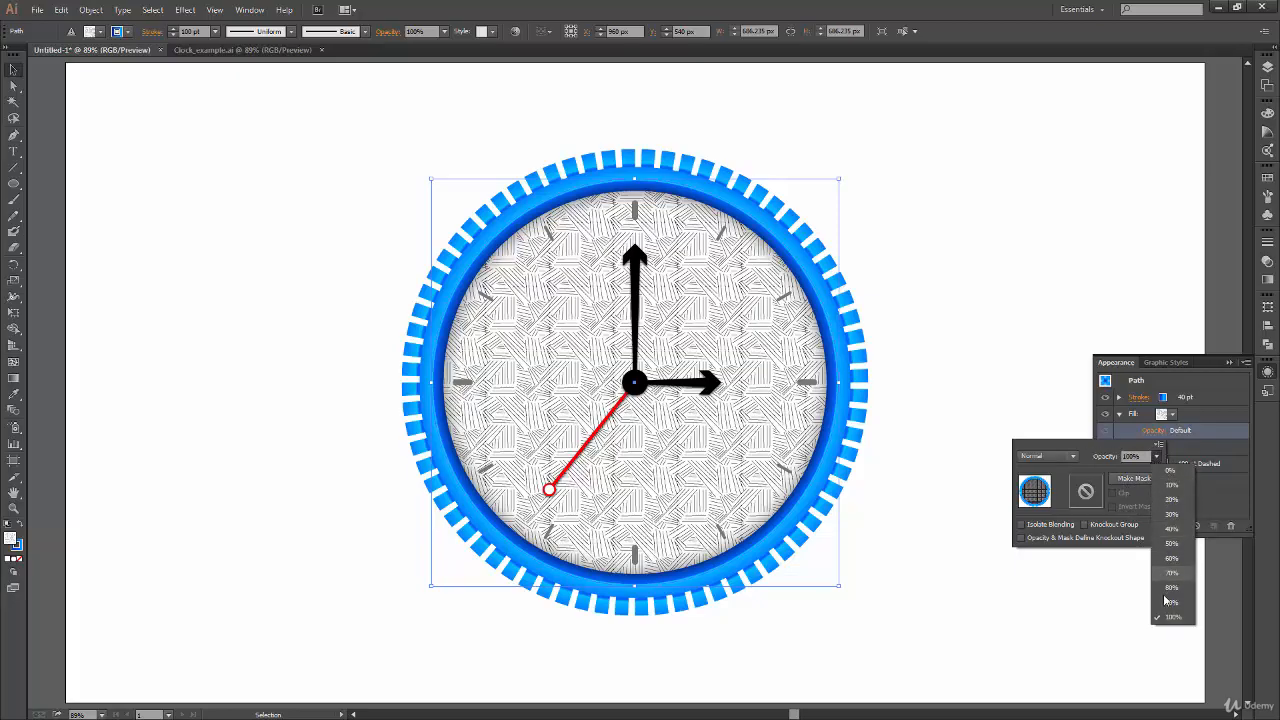
{"action": "left_click", "coordinate": [1179, 502]}
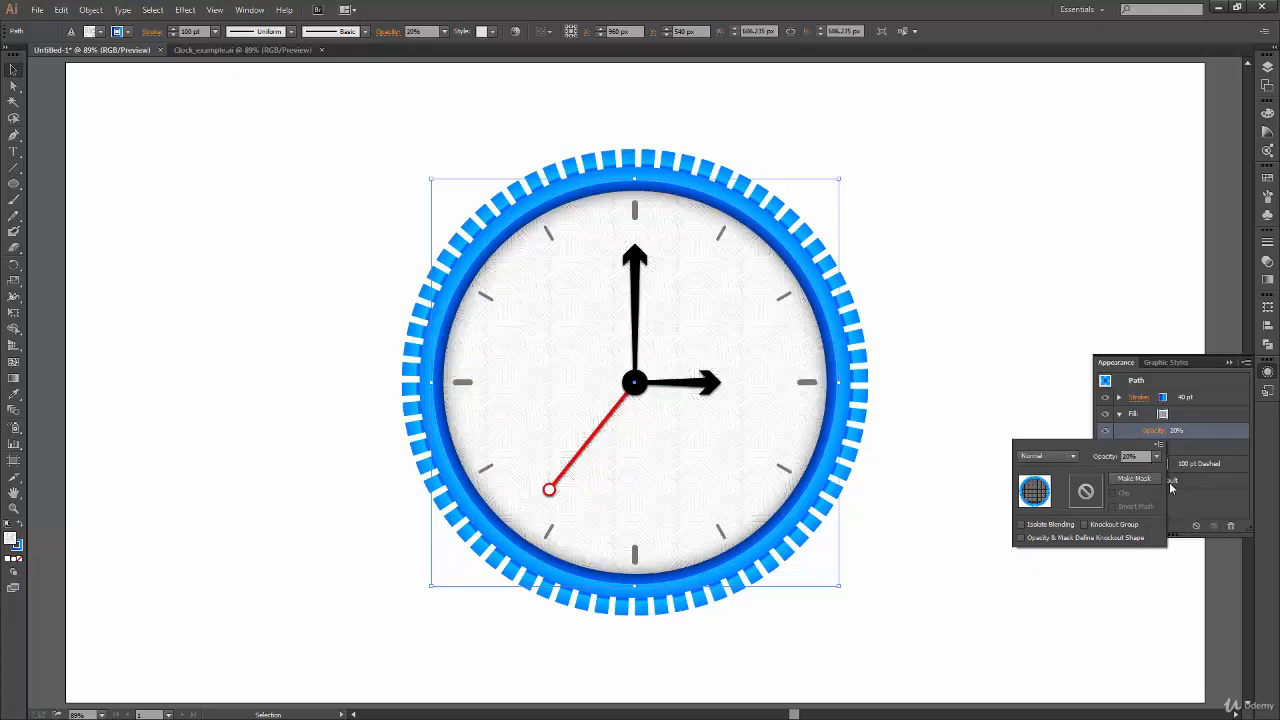
{"action": "left_click", "coordinate": [1157, 456]}
{"action": "left_click", "coordinate": [1178, 514]}
{"action": "left_click", "coordinate": [1009, 587]}
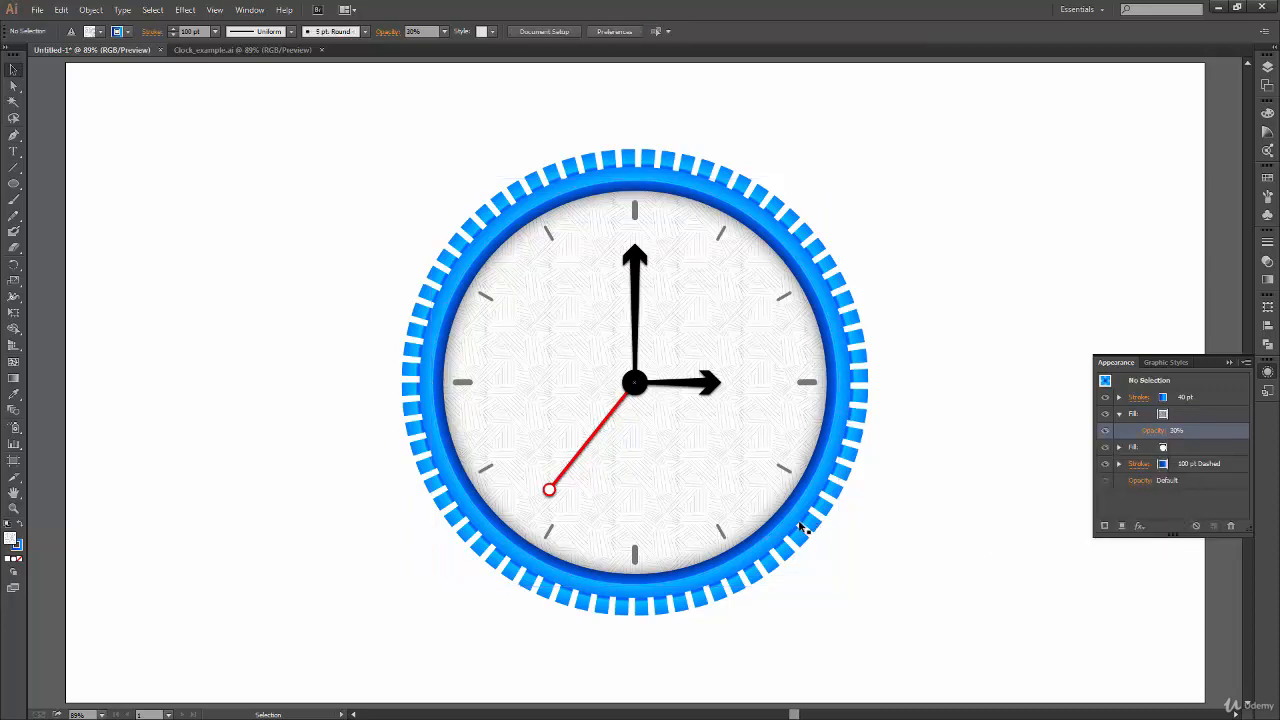
- Move the glass highlight circle off the clock in Clock_example.ai to inspect it, and return to the untitled clock
{"action": "left_click", "coordinate": [233, 52]}
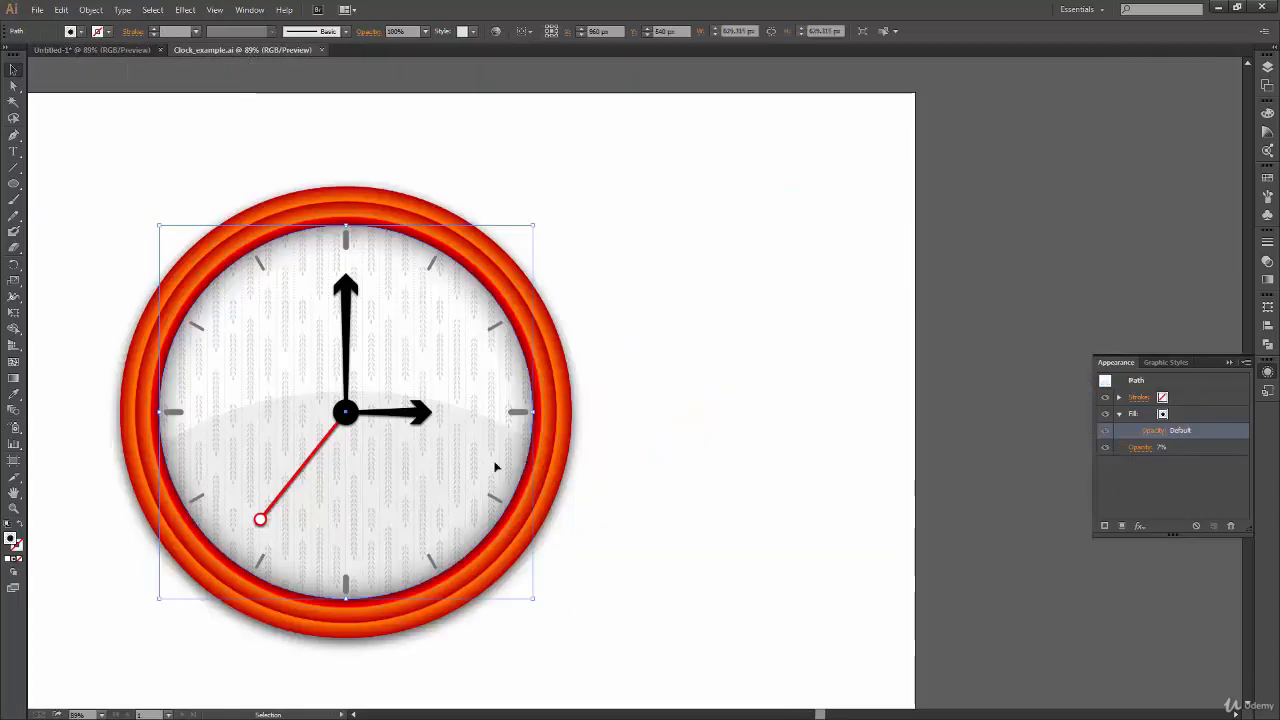
{"action": "left_click_drag", "start_coordinate": [449, 494], "coordinate": [905, 474]}
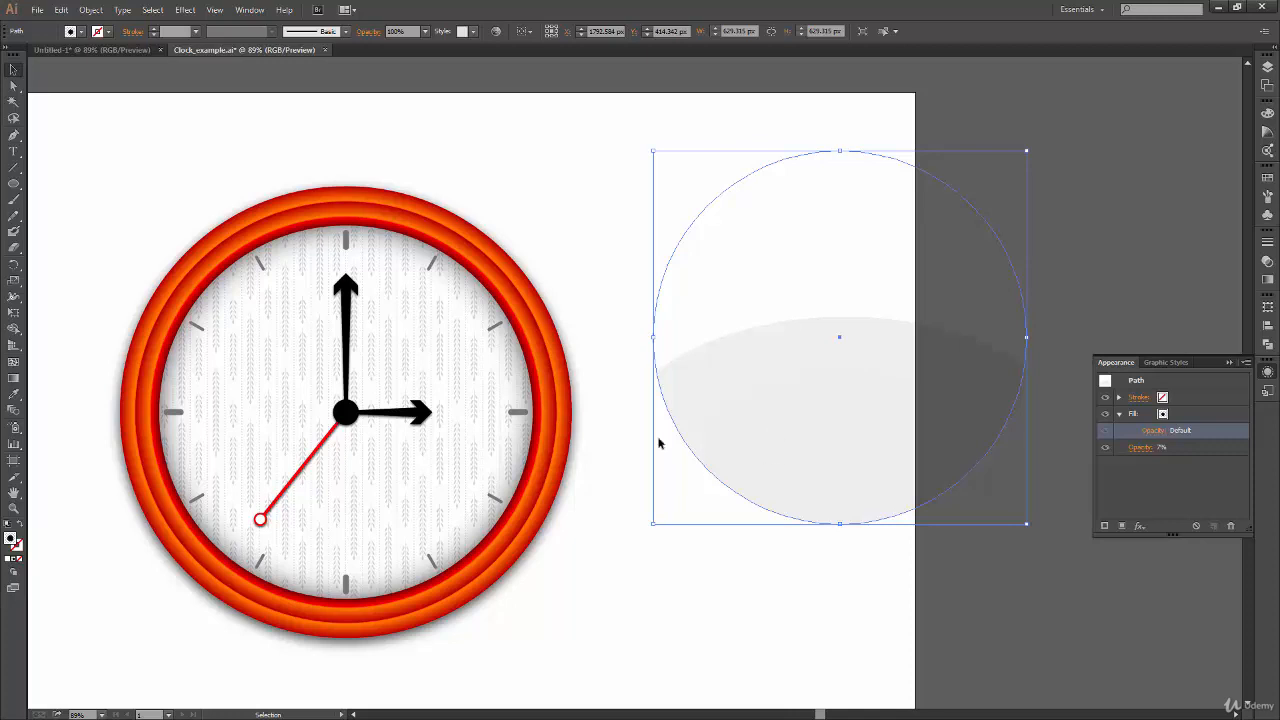
{"action": "left_click", "coordinate": [124, 48]}
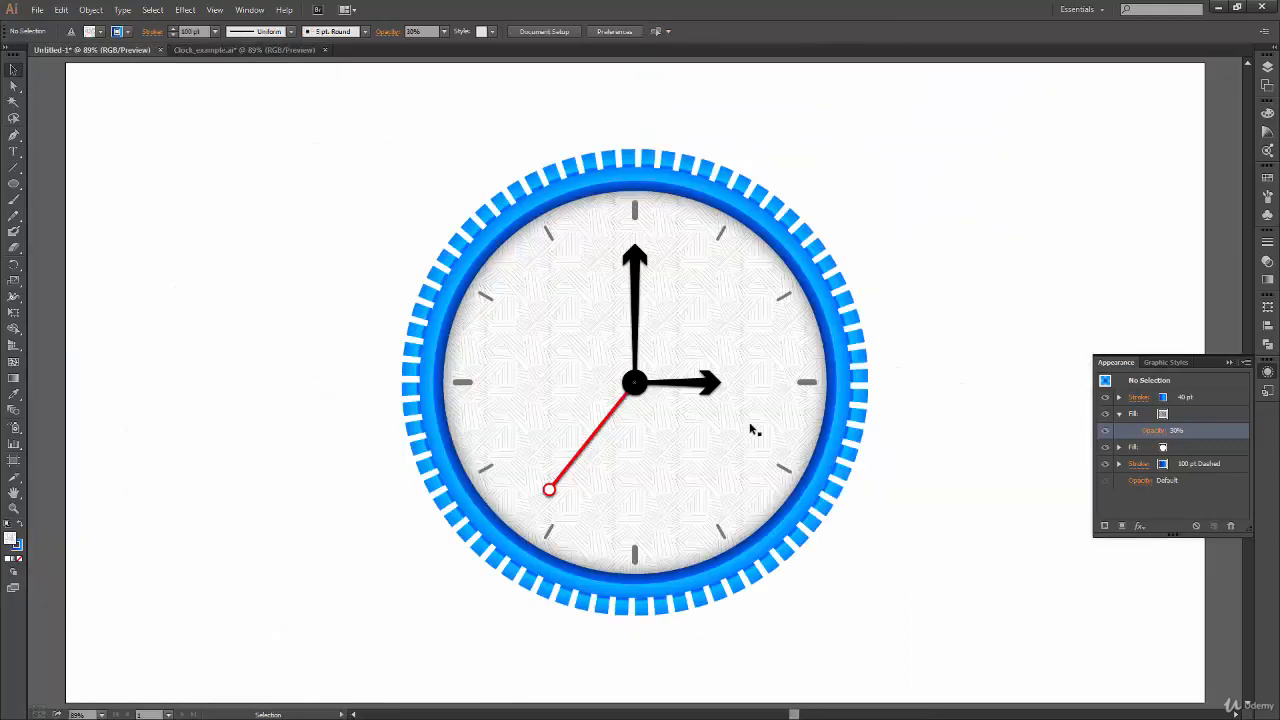
- Duplicate the rim circle's radial shadow fill and move the copy above the pattern fill
{"action": "left_click", "coordinate": [843, 442]}
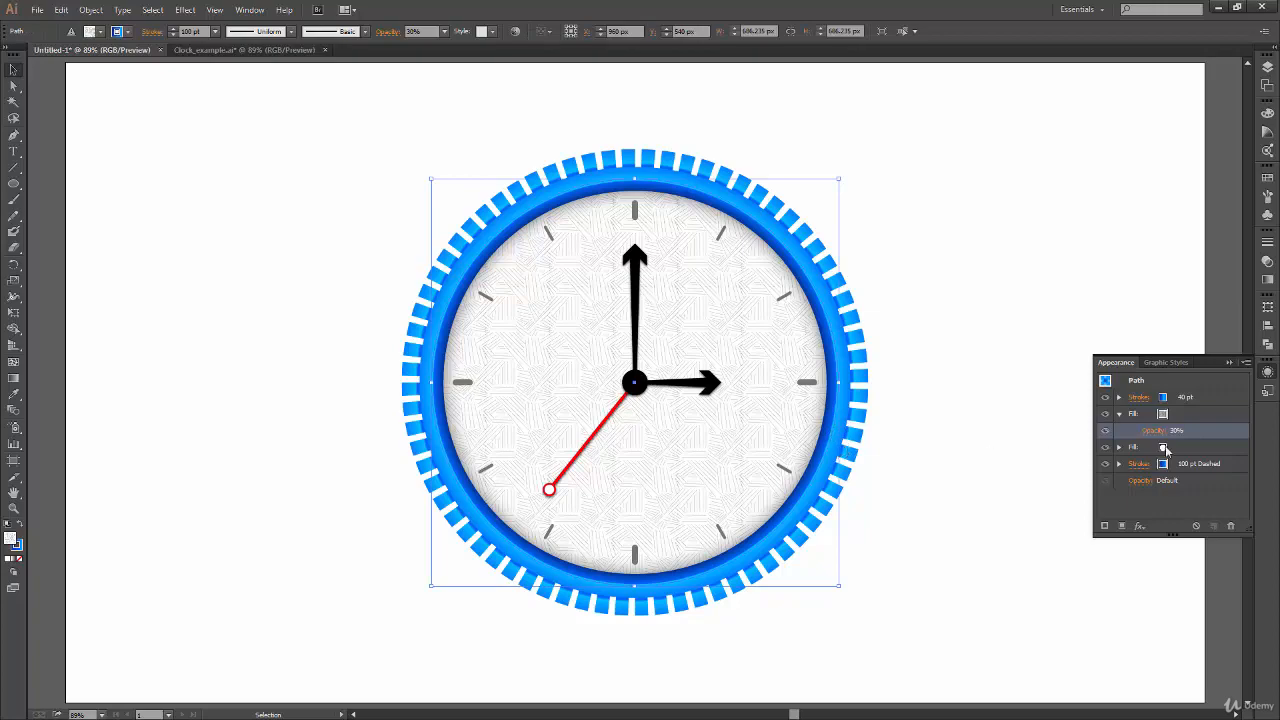
{"action": "left_click", "coordinate": [1118, 414]}
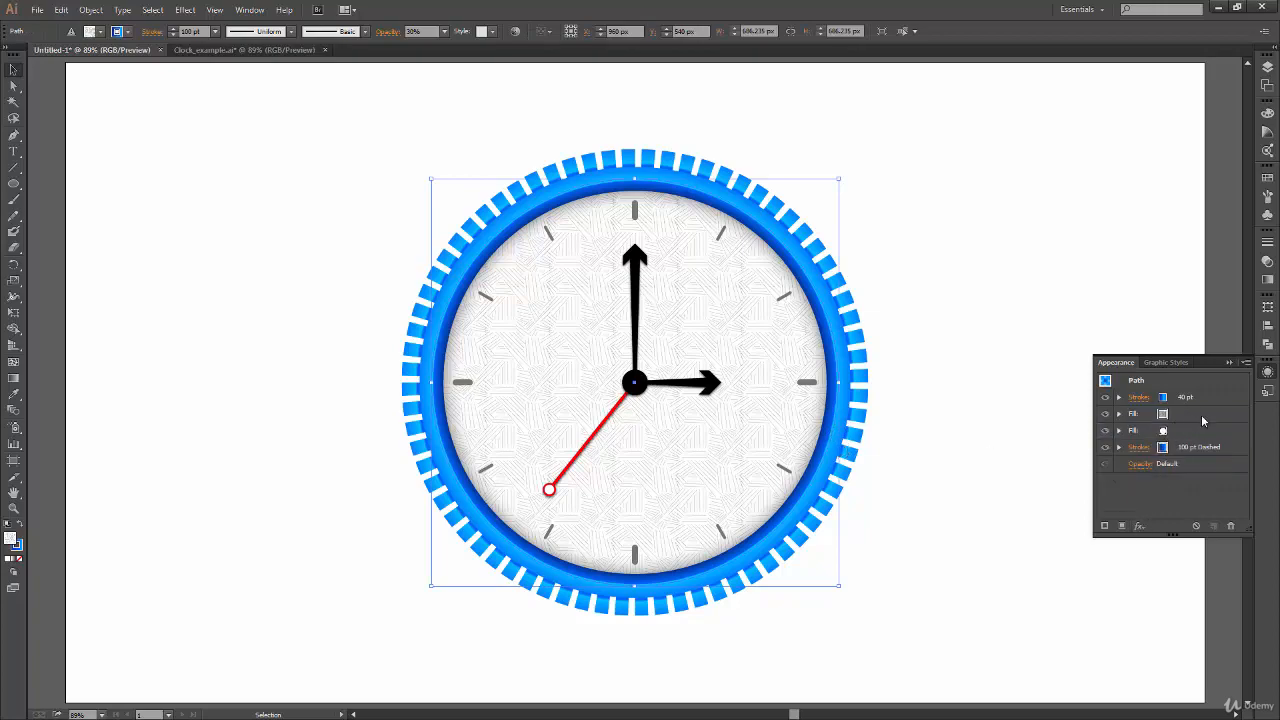
{"action": "left_click", "coordinate": [1213, 416]}
{"action": "left_click", "coordinate": [1197, 431]}
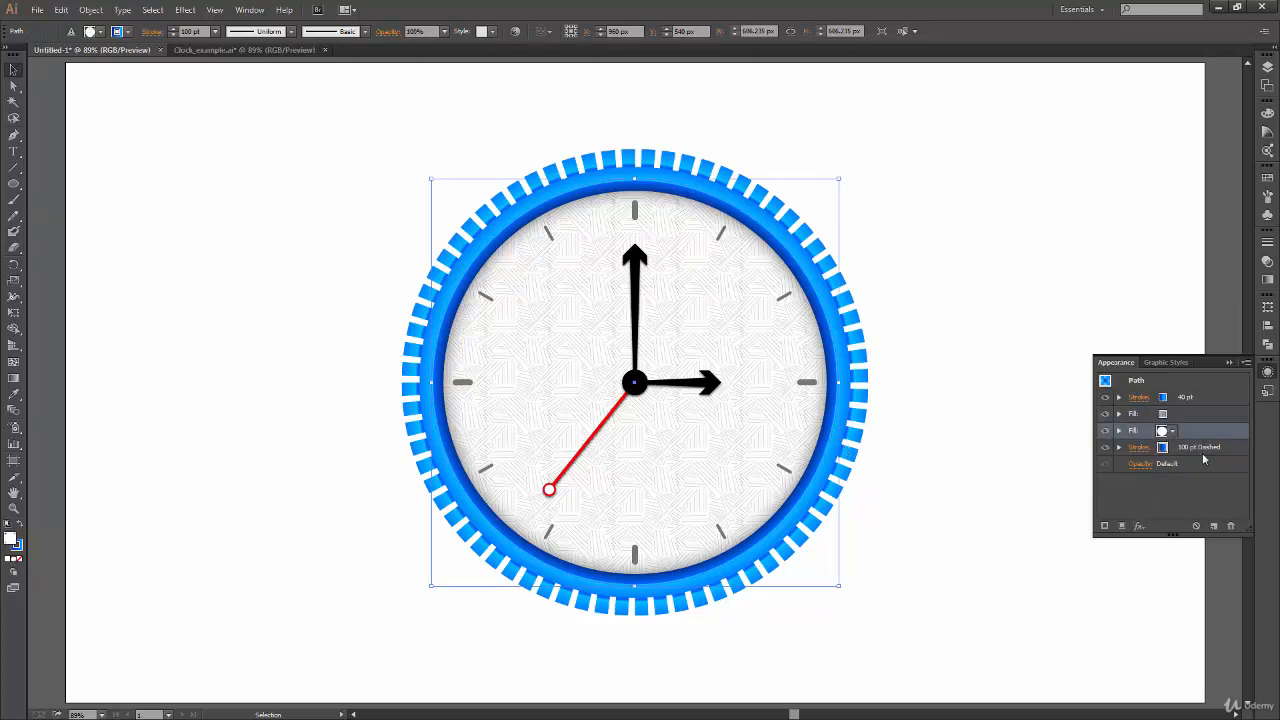
{"action": "left_click", "coordinate": [1213, 526]}
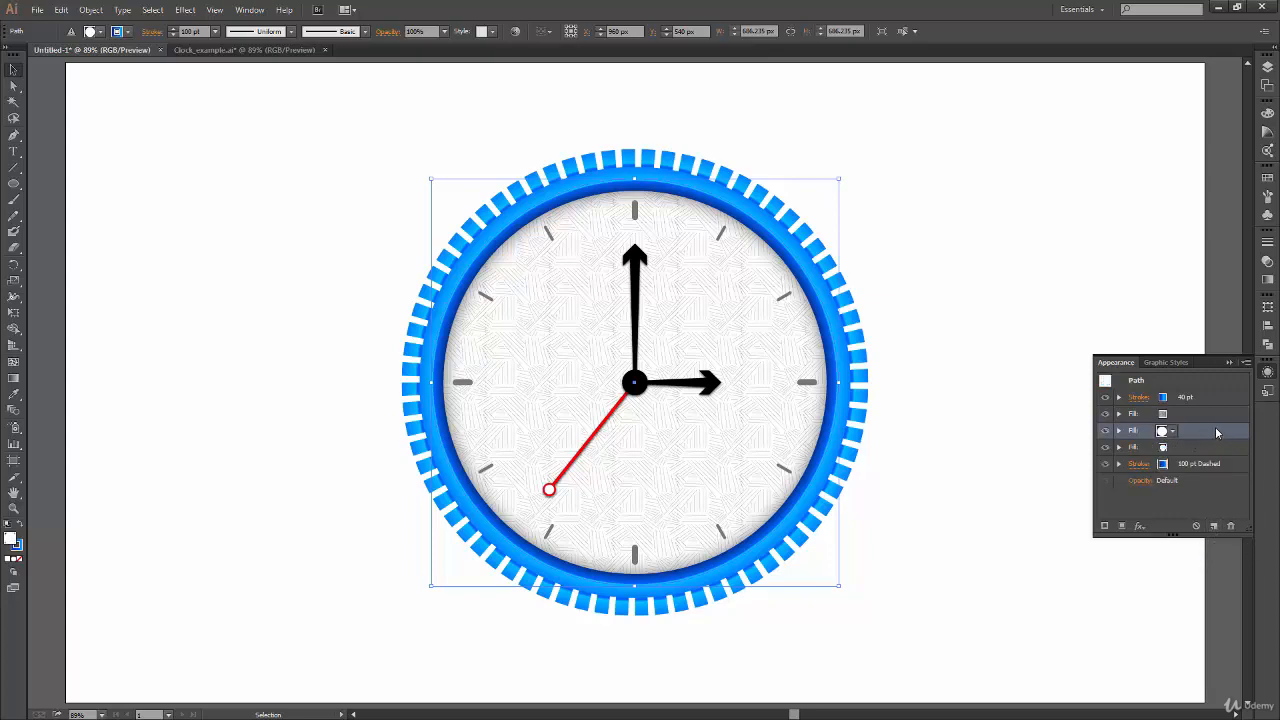
{"action": "left_click_drag", "start_coordinate": [1219, 425], "coordinate": [1217, 412]}
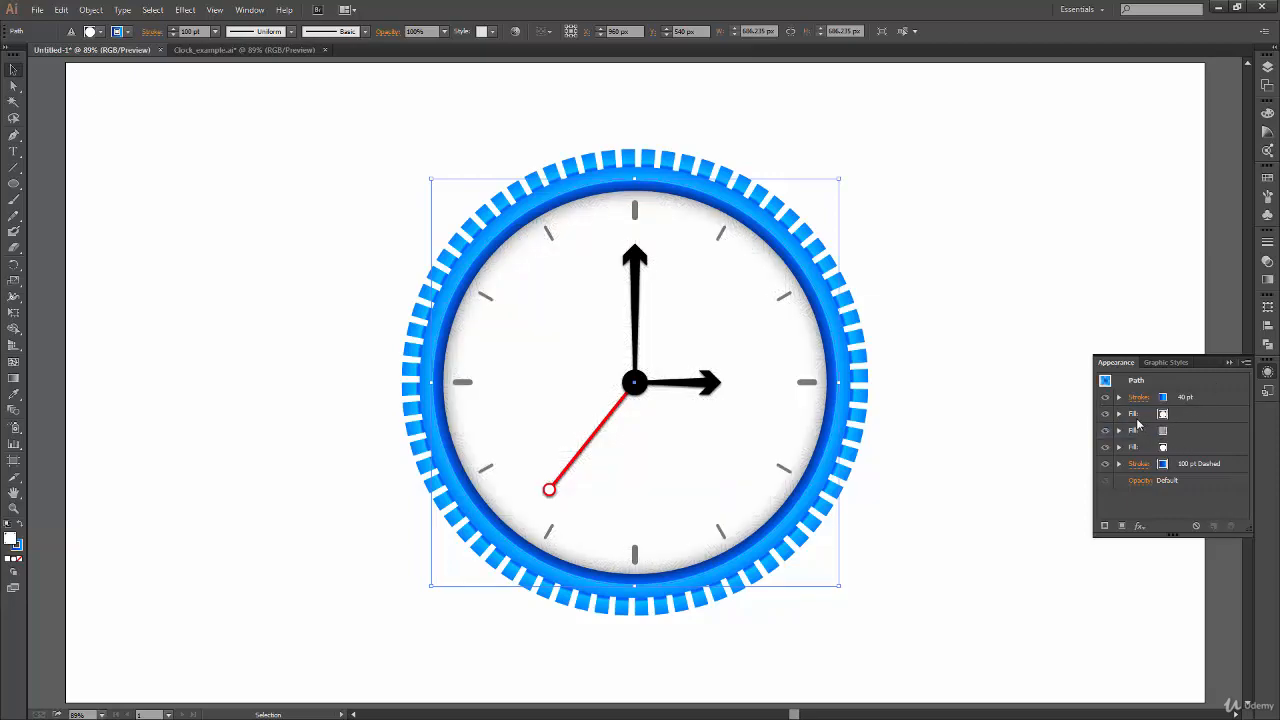
- Apply the White, Black gradient preset to the uppermost fill of the rim circle
{"action": "left_click", "coordinate": [1190, 414]}
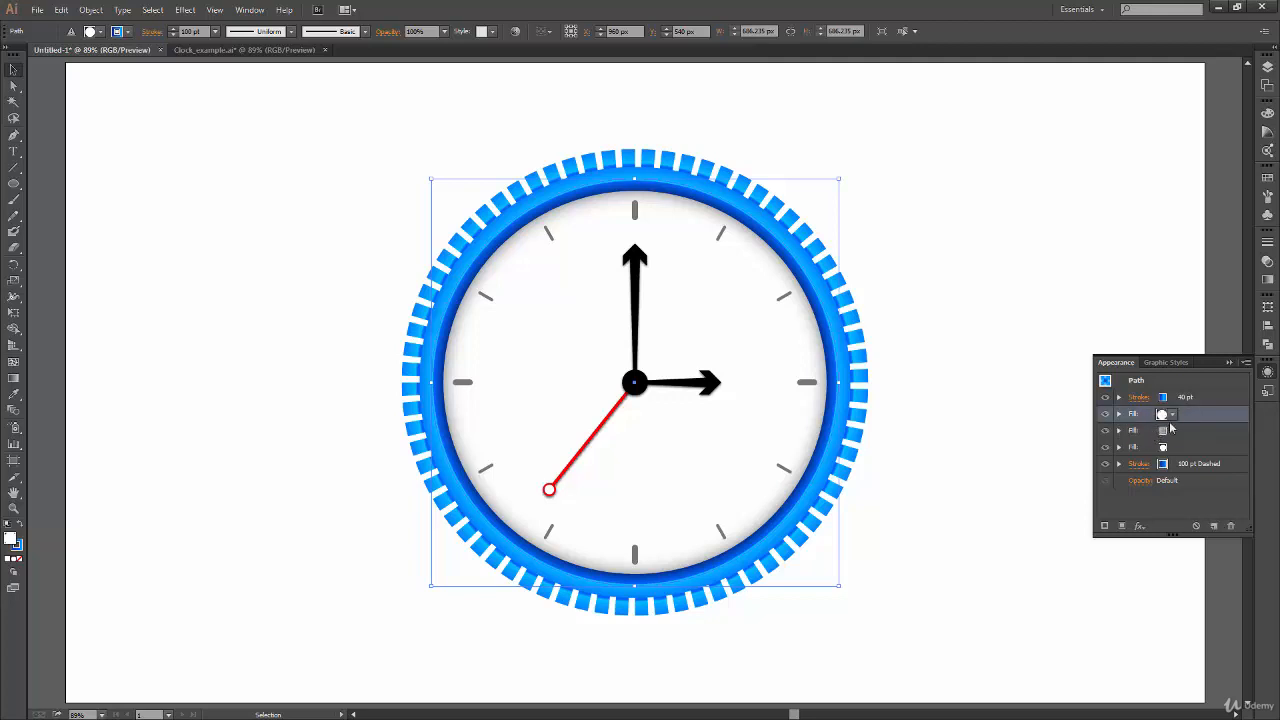
{"action": "left_click", "coordinate": [1268, 284]}
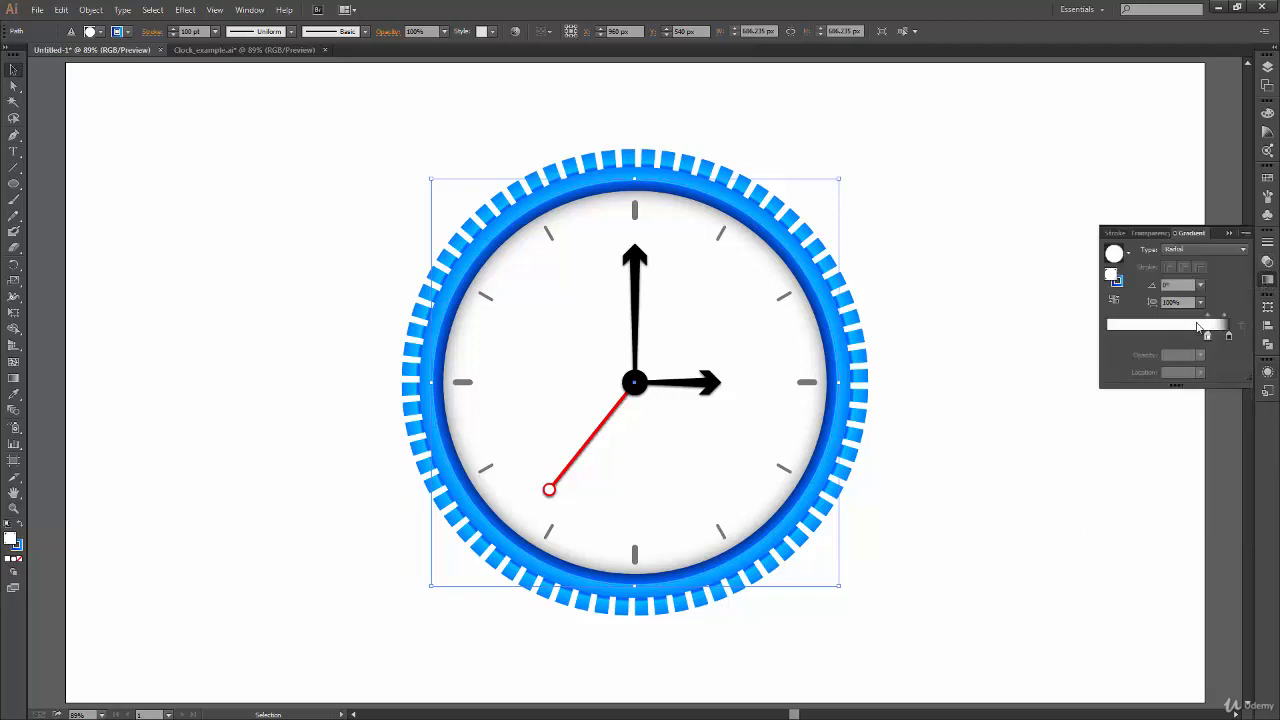
{"action": "left_click", "coordinate": [1129, 255]}
{"action": "left_click", "coordinate": [1129, 257]}
{"action": "left_click", "coordinate": [1128, 256]}
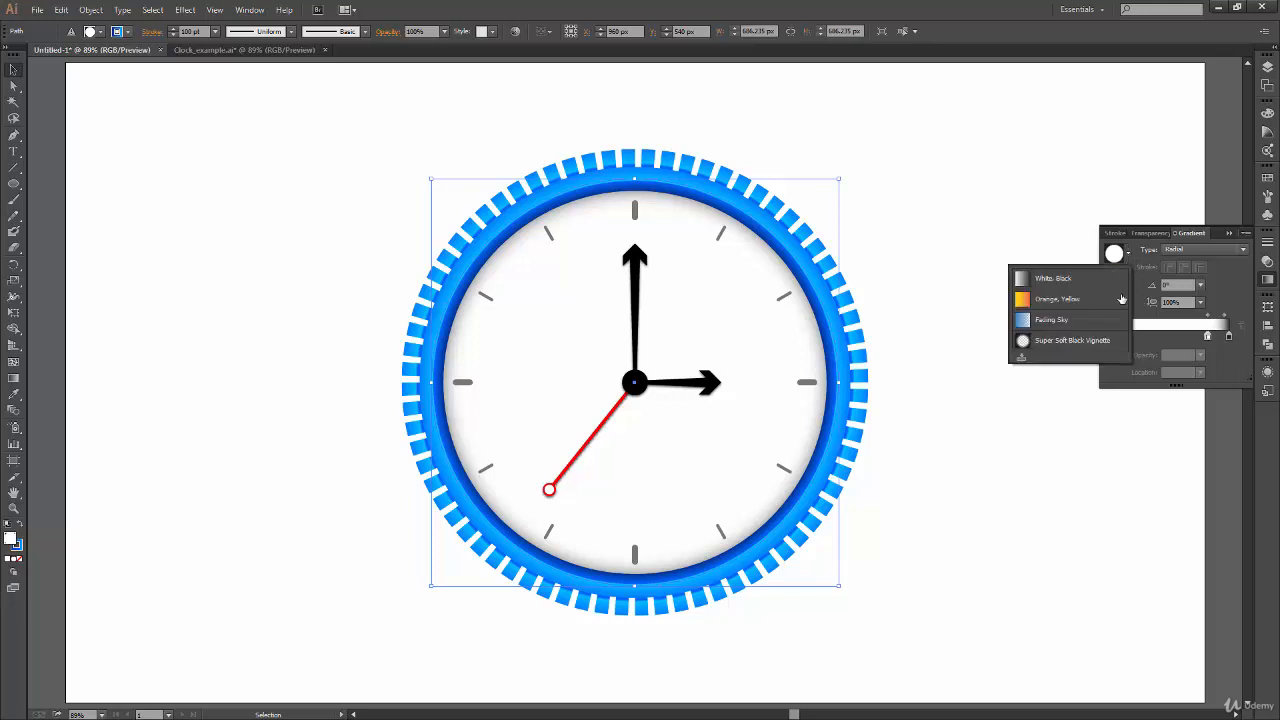
{"action": "left_click", "coordinate": [1070, 278]}
- Make the uppermost fill's gradient radial and place two adjoining stops near its middle for a hard white-to-black edge
{"action": "left_click", "coordinate": [1222, 250]}
{"action": "left_click", "coordinate": [1212, 276]}
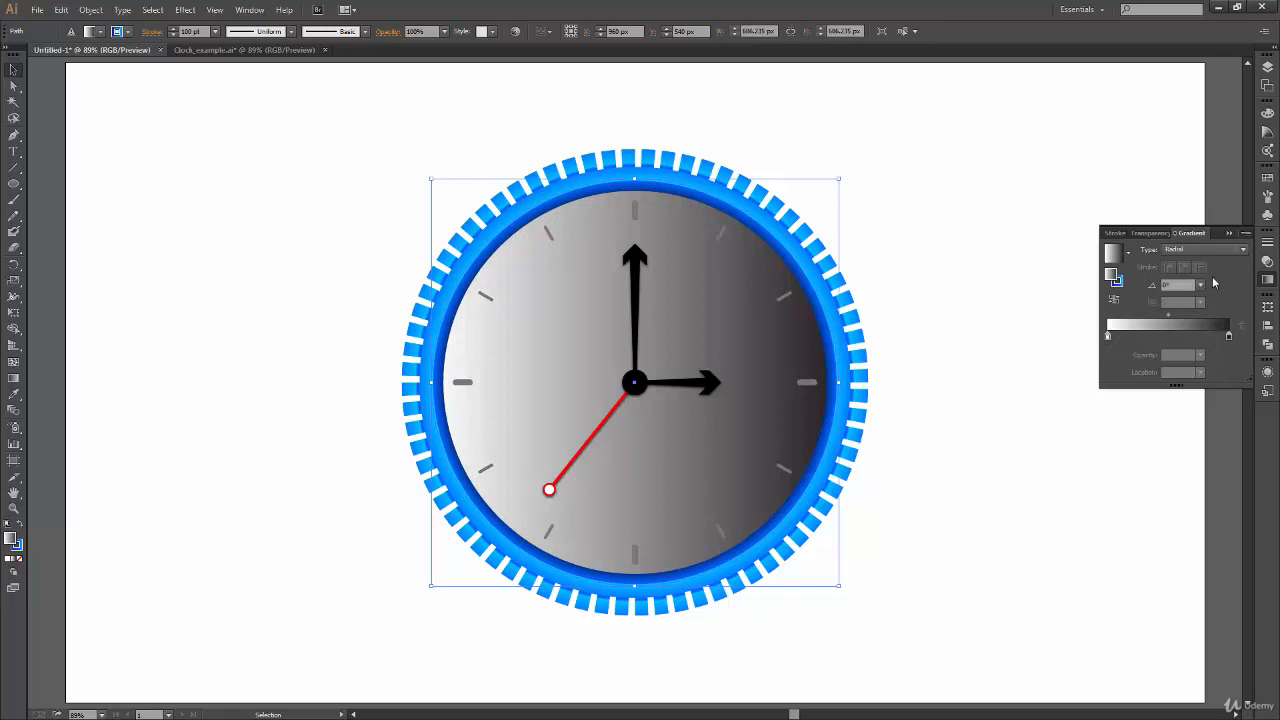
{"action": "left_click_drag", "start_coordinate": [1108, 336], "coordinate": [1167, 337]}
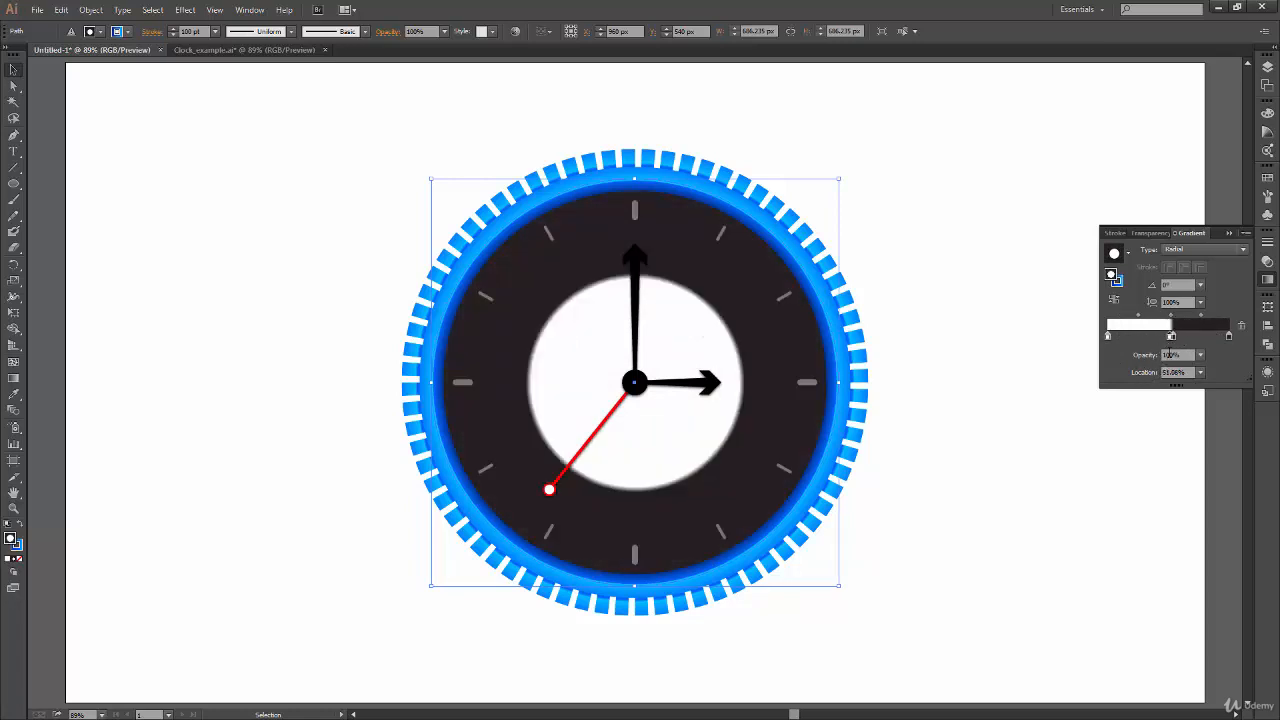
{"action": "left_click_drag", "start_coordinate": [1173, 339], "coordinate": [1175, 341]}
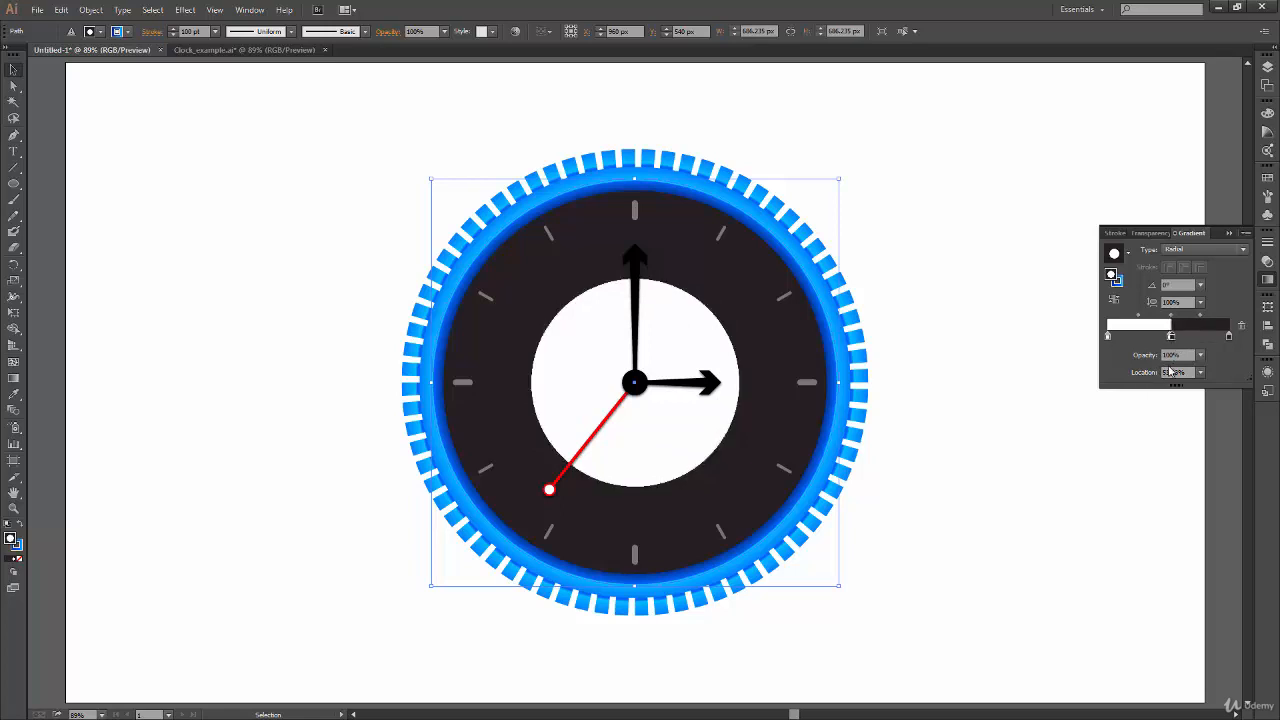
- Switch the gradient's innermost white stop to Grayscale and darken it to black
{"action": "double_click", "coordinate": [1108, 338]}
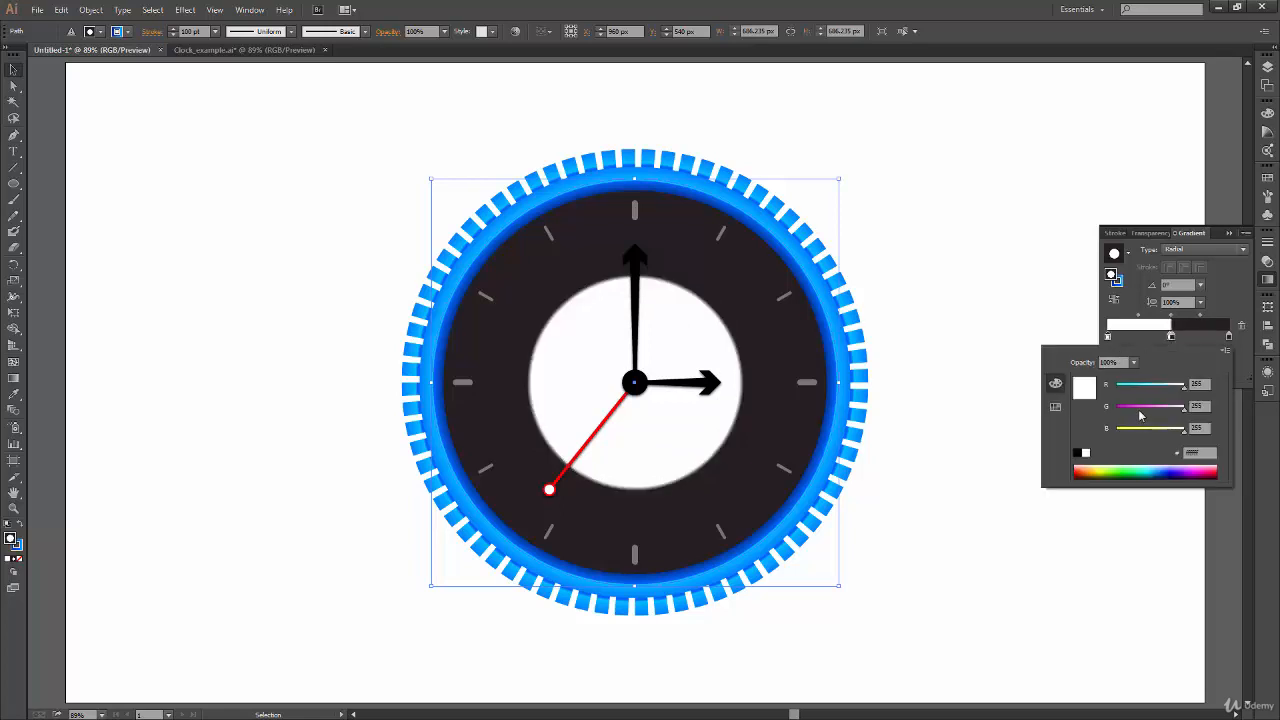
{"action": "left_click", "coordinate": [1227, 350]}
{"action": "left_click", "coordinate": [1153, 354]}
{"action": "left_click_drag", "start_coordinate": [1172, 386], "coordinate": [1184, 385]}
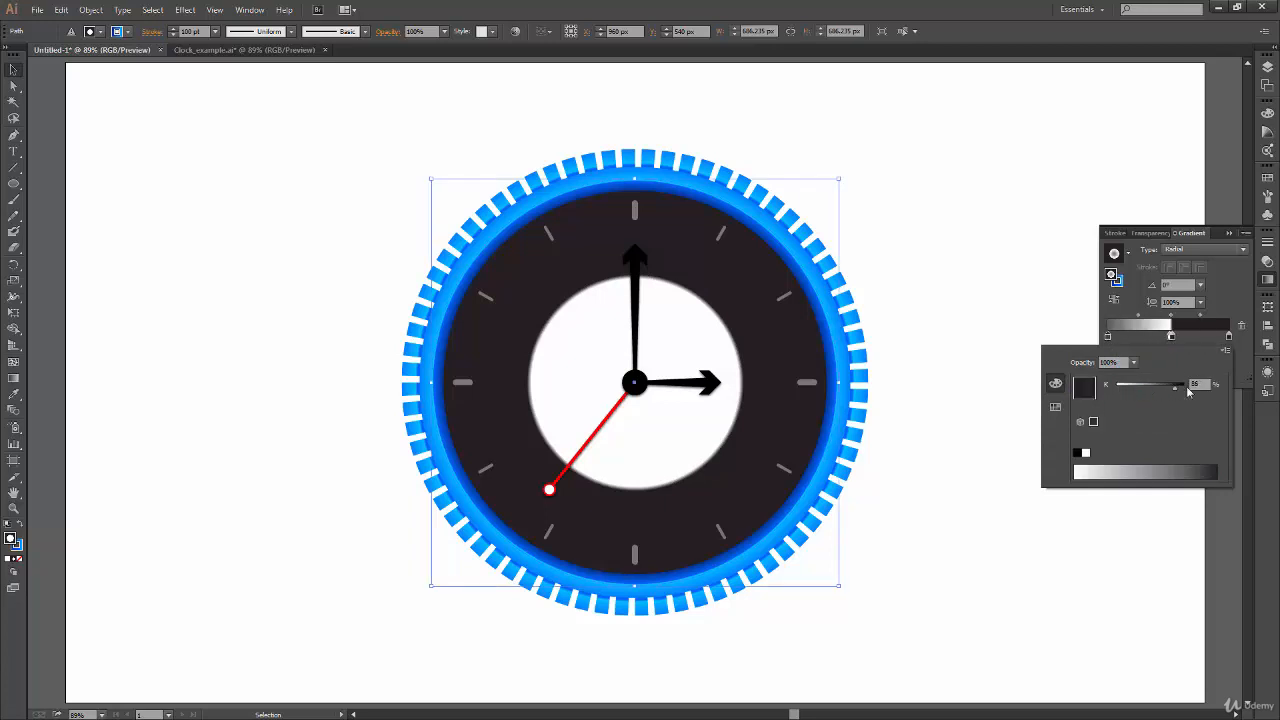
- Switch the gradient's white middle stop to Grayscale and set it to 100% black
{"action": "left_click", "coordinate": [1170, 337]}
{"action": "double_click", "coordinate": [1170, 337]}
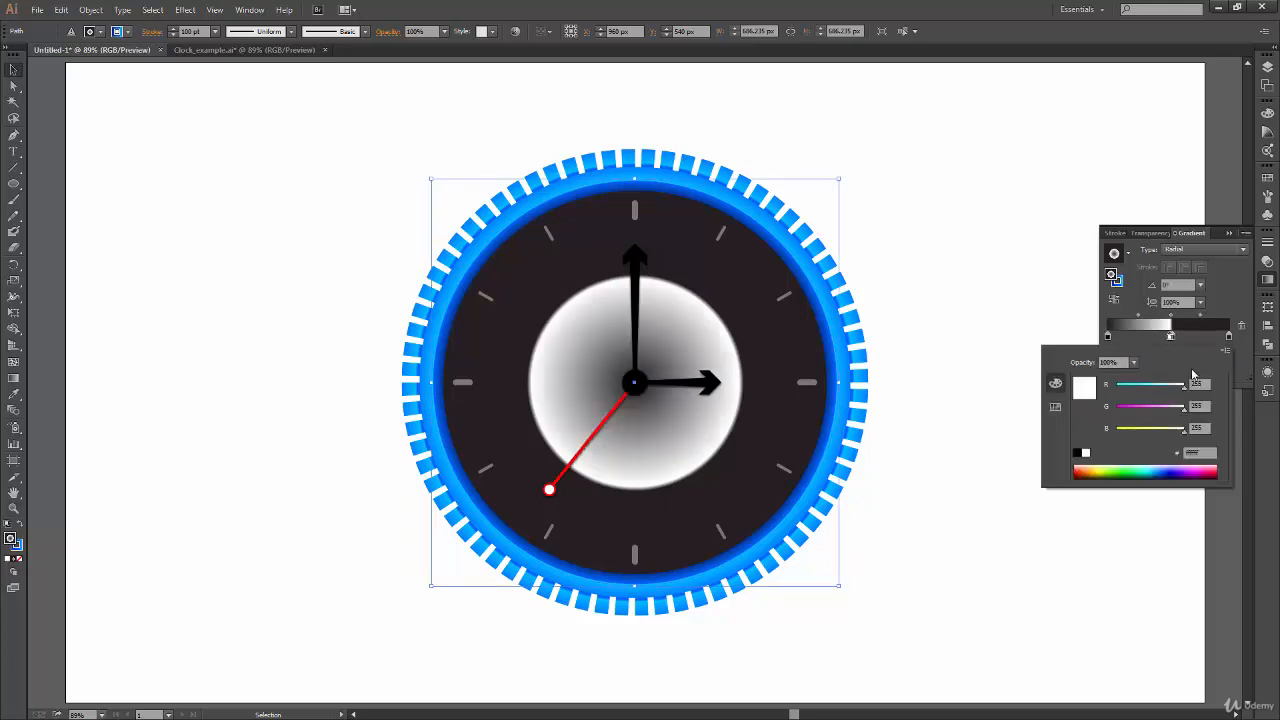
{"action": "left_click", "coordinate": [1228, 350]}
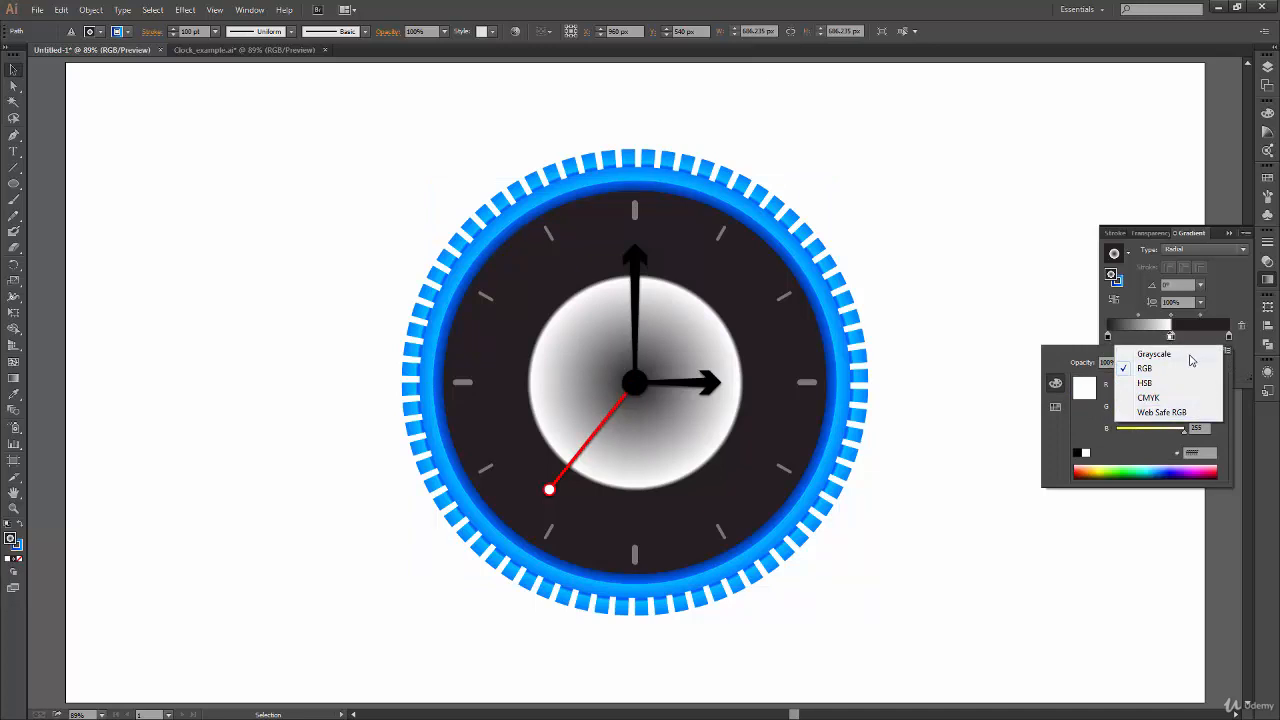
{"action": "left_click", "coordinate": [1191, 356]}
{"action": "left_click_drag", "start_coordinate": [1120, 390], "coordinate": [1197, 397]}
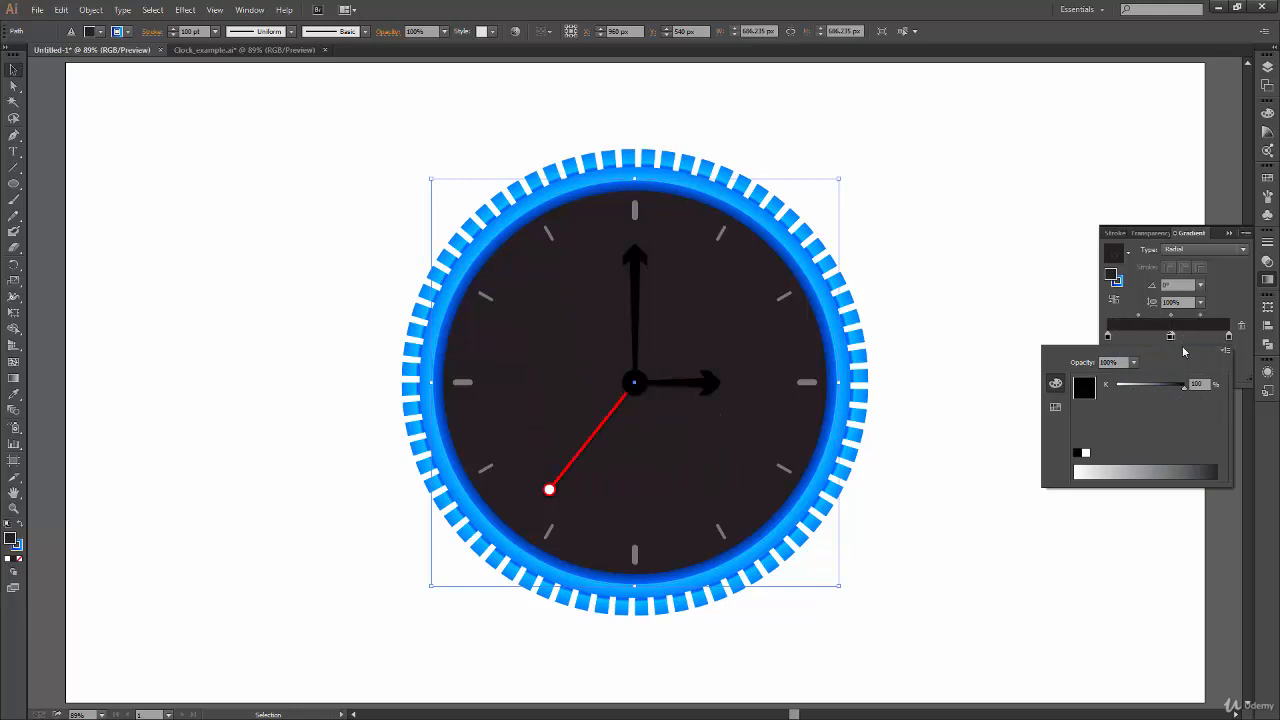
{"action": "left_click", "coordinate": [1196, 340]}
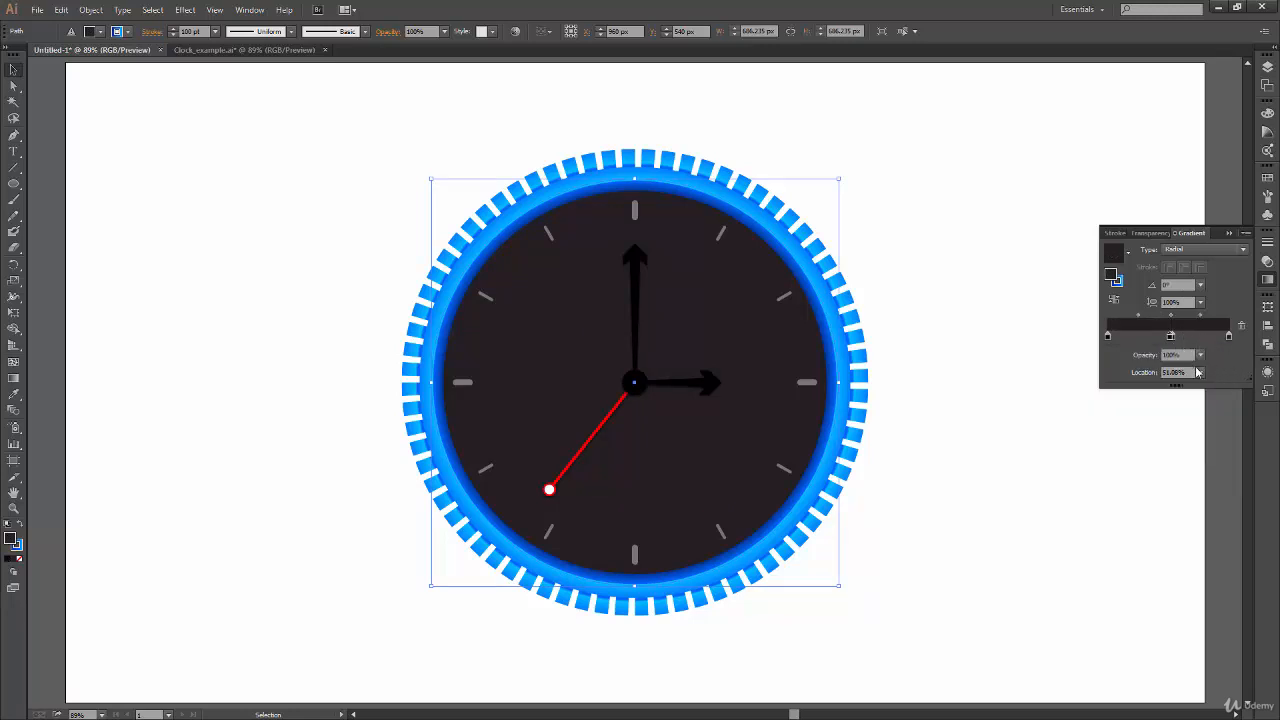
{"action": "left_click", "coordinate": [1202, 373]}
{"action": "left_click", "coordinate": [1201, 356]}
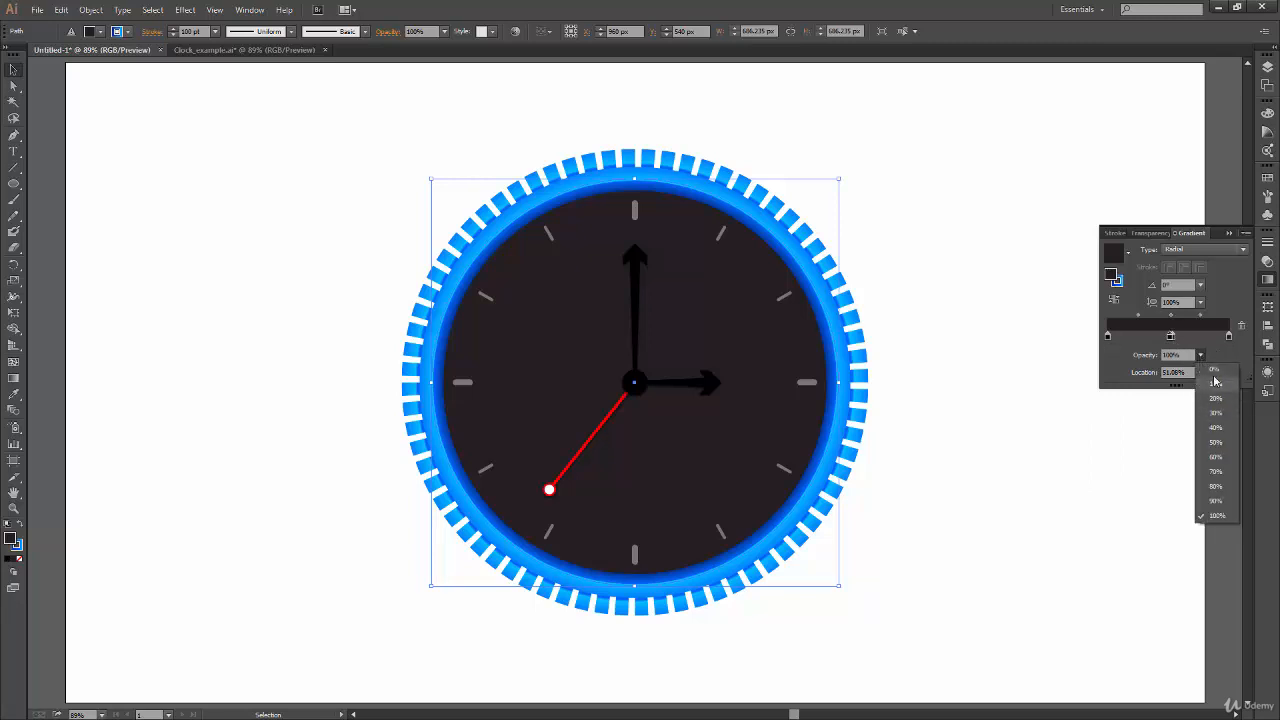
{"action": "left_click", "coordinate": [1212, 371]}
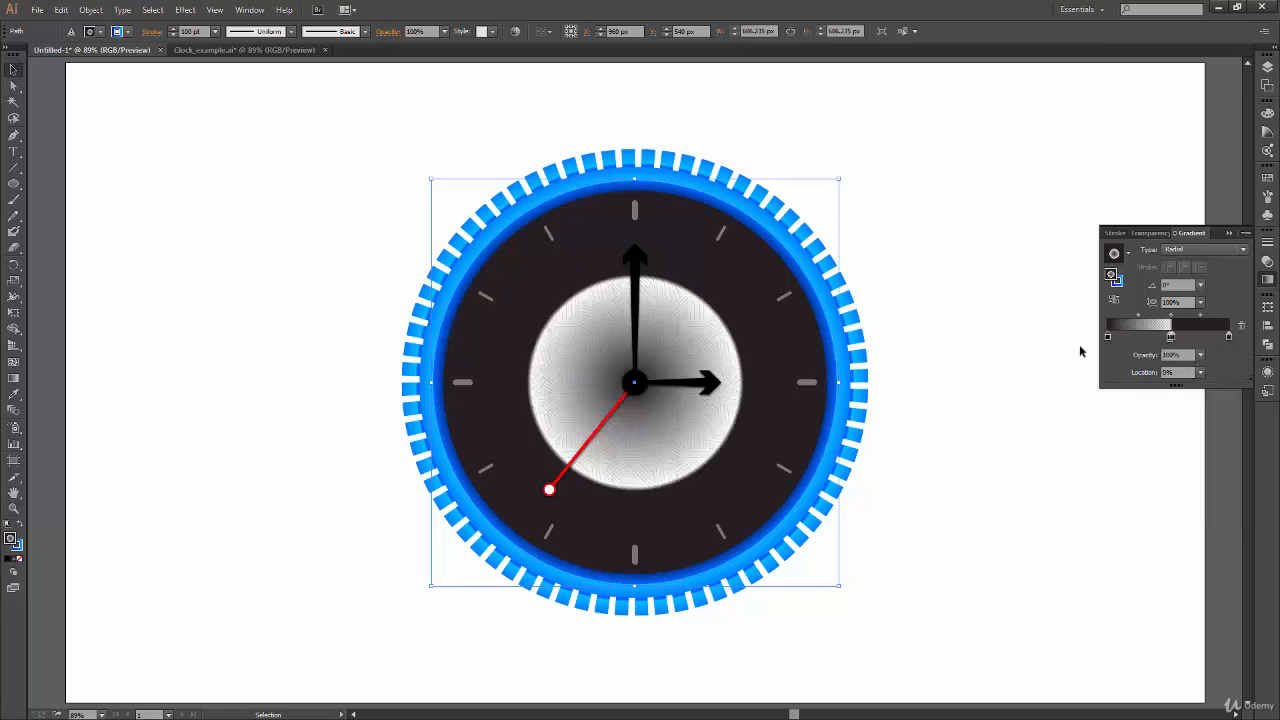
{"action": "key", "text": "ctrl+z"}
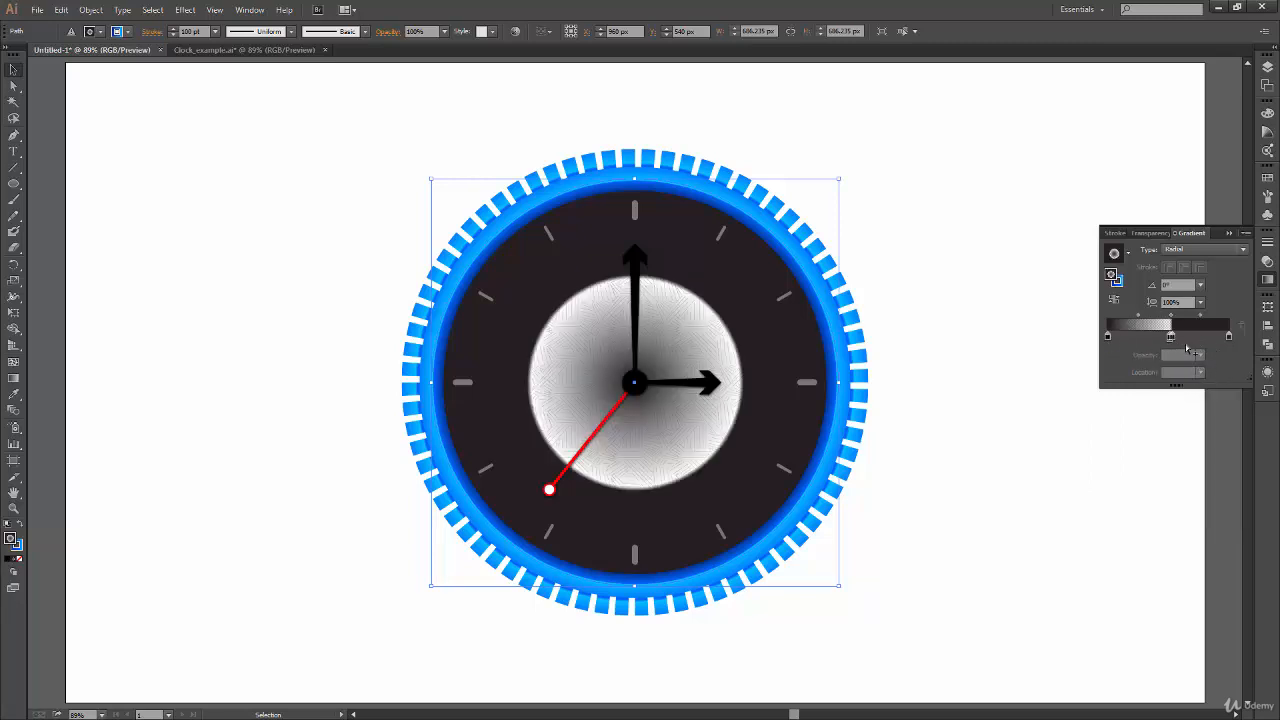
{"action": "key", "text": "ctrl+z"}
- Make the gradient's outer half transparent by clearing the outer middle stop's opacity and setting the outermost stop's opacity to 0%
{"action": "left_click", "coordinate": [1171, 336]}
{"action": "left_click", "coordinate": [1200, 355]}
{"action": "left_click", "coordinate": [1215, 386]}
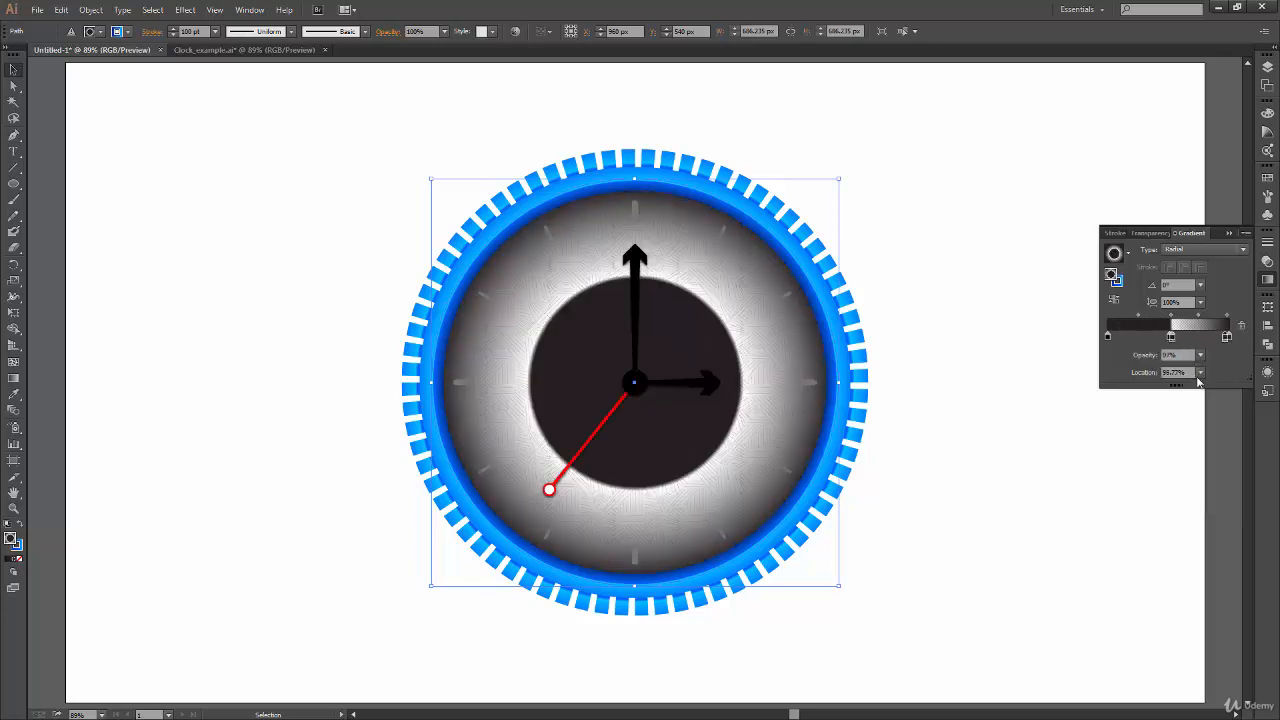
{"action": "left_click_drag", "start_coordinate": [1226, 339], "coordinate": [1218, 361]}
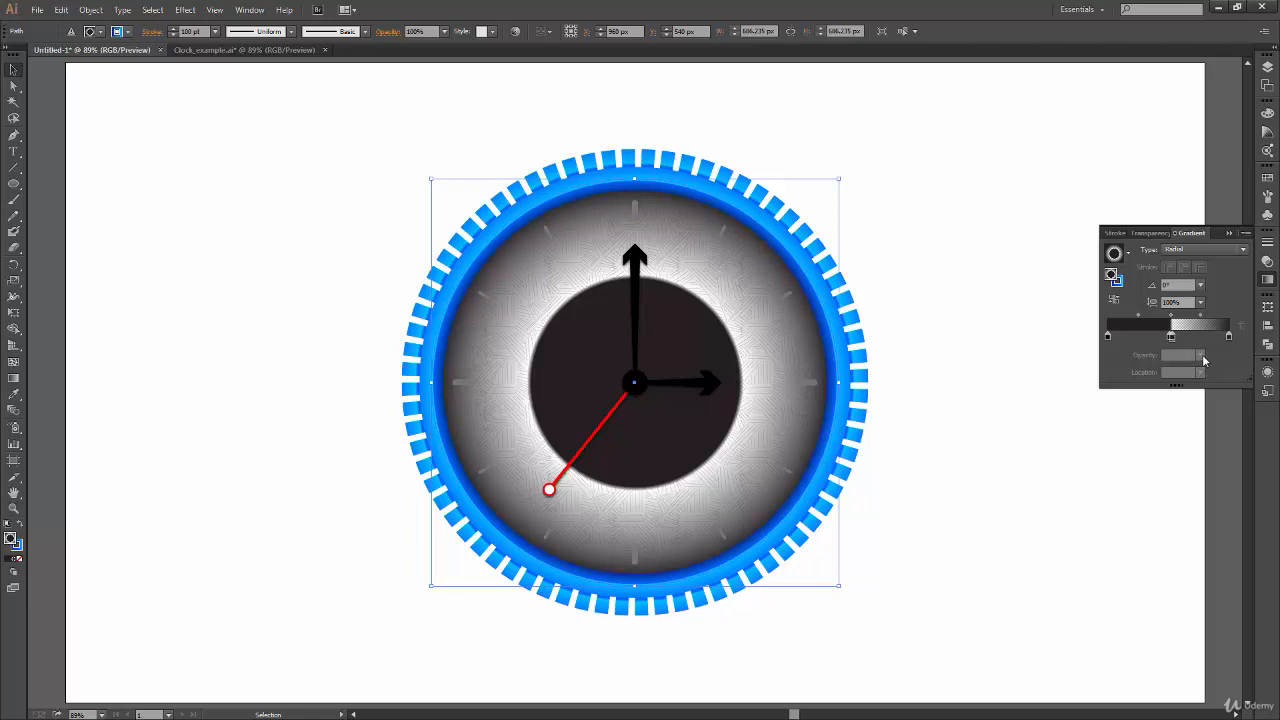
{"action": "left_click", "coordinate": [1230, 336]}
{"action": "left_click", "coordinate": [1200, 355]}
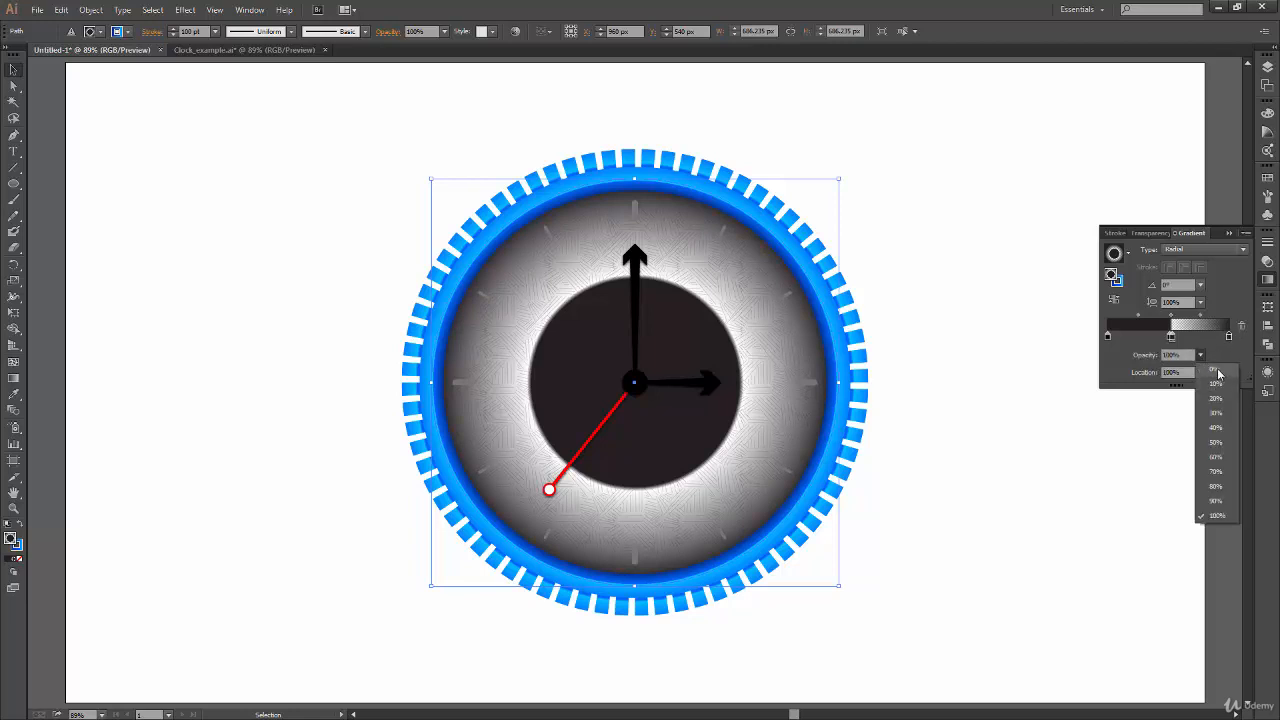
{"action": "left_click", "coordinate": [1215, 516]}
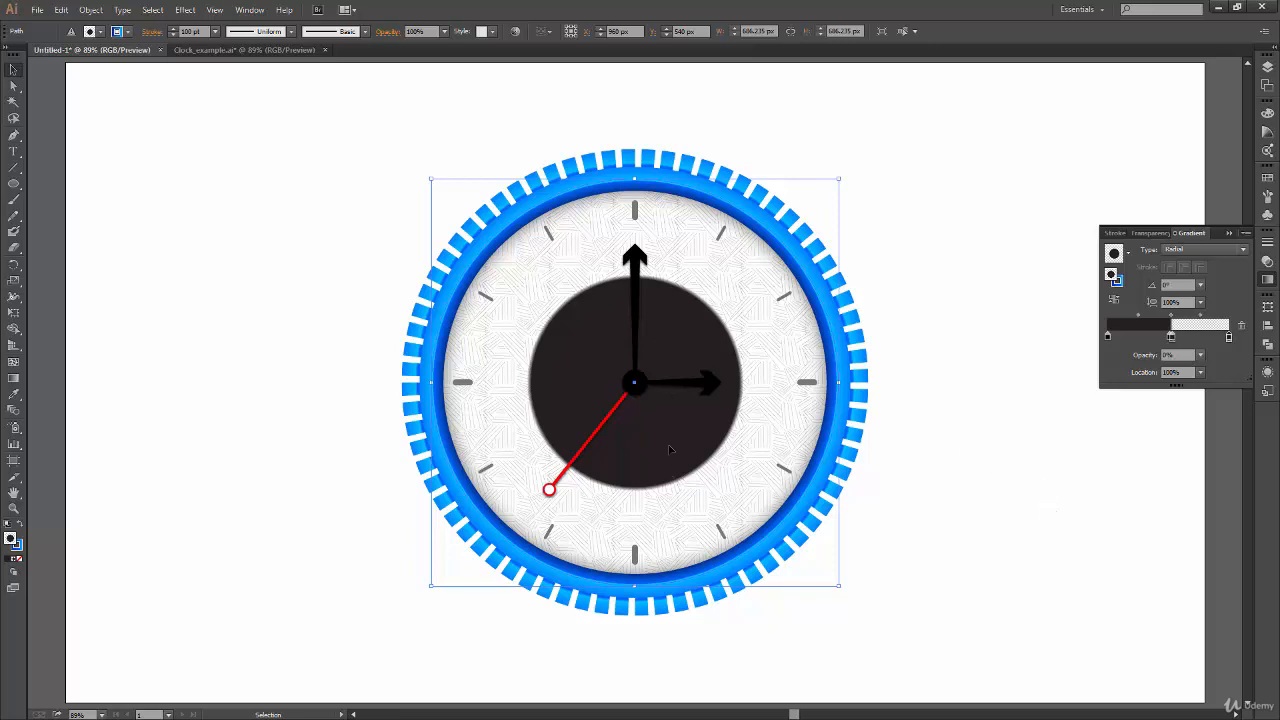
- Shift the radial gradient's centre below the clock's middle, stretch it into a wide ellipse with about 43% aspect ratio, and tighten its edge
{"action": "key", "text": "g"}
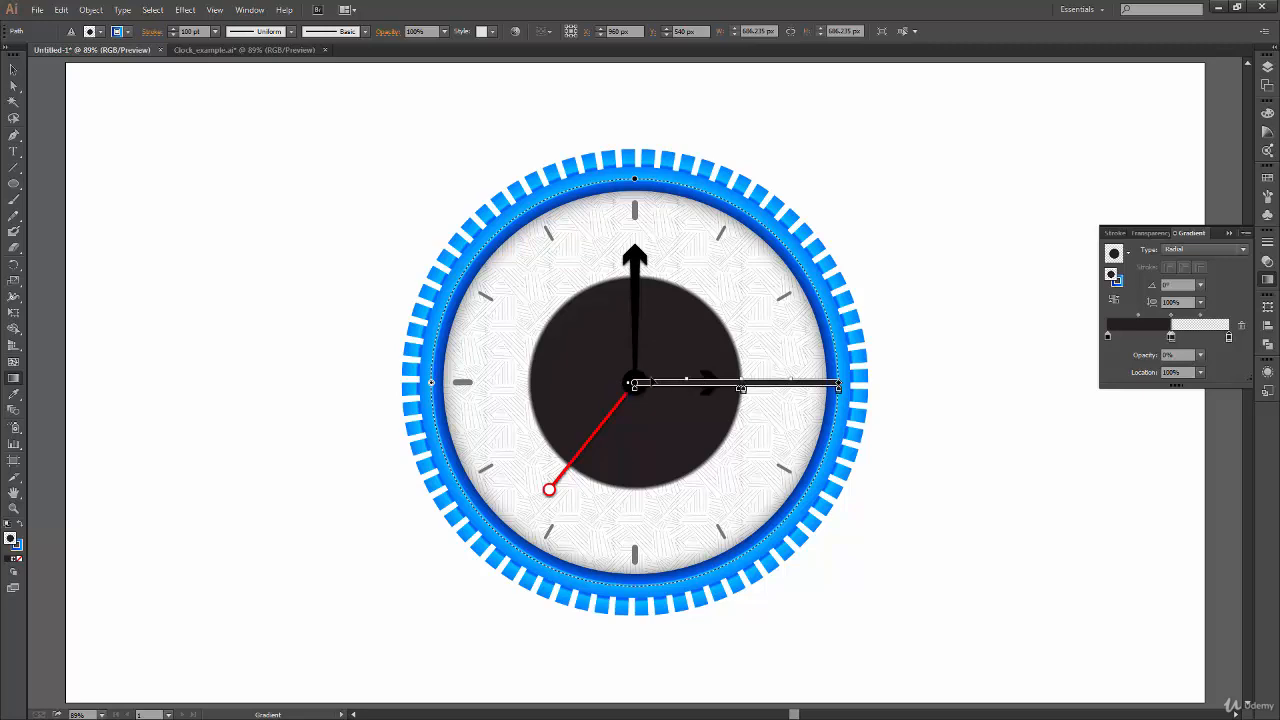
{"action": "left_click_drag", "start_coordinate": [634, 384], "coordinate": [630, 504]}
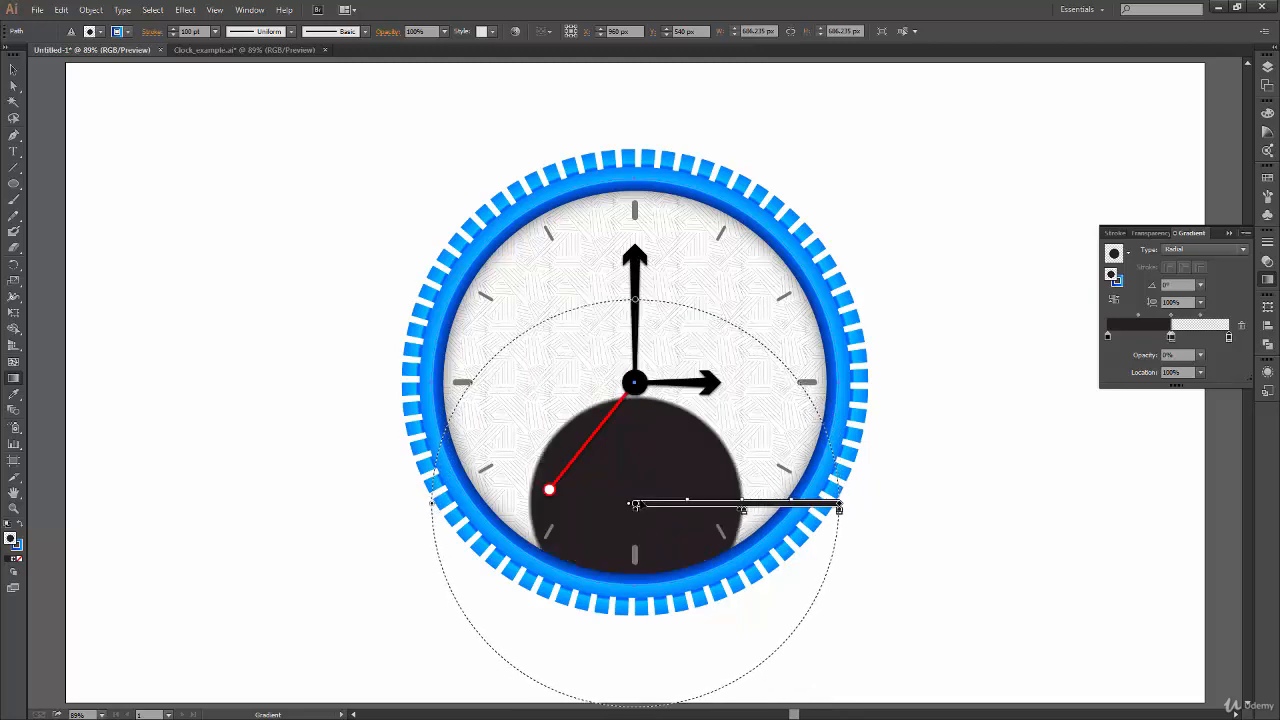
{"action": "left_click_drag", "start_coordinate": [633, 302], "coordinate": [633, 415]}
{"action": "left_click_drag", "start_coordinate": [431, 504], "coordinate": [97, 503]}
{"action": "left_click_drag", "start_coordinate": [906, 508], "coordinate": [918, 490]}
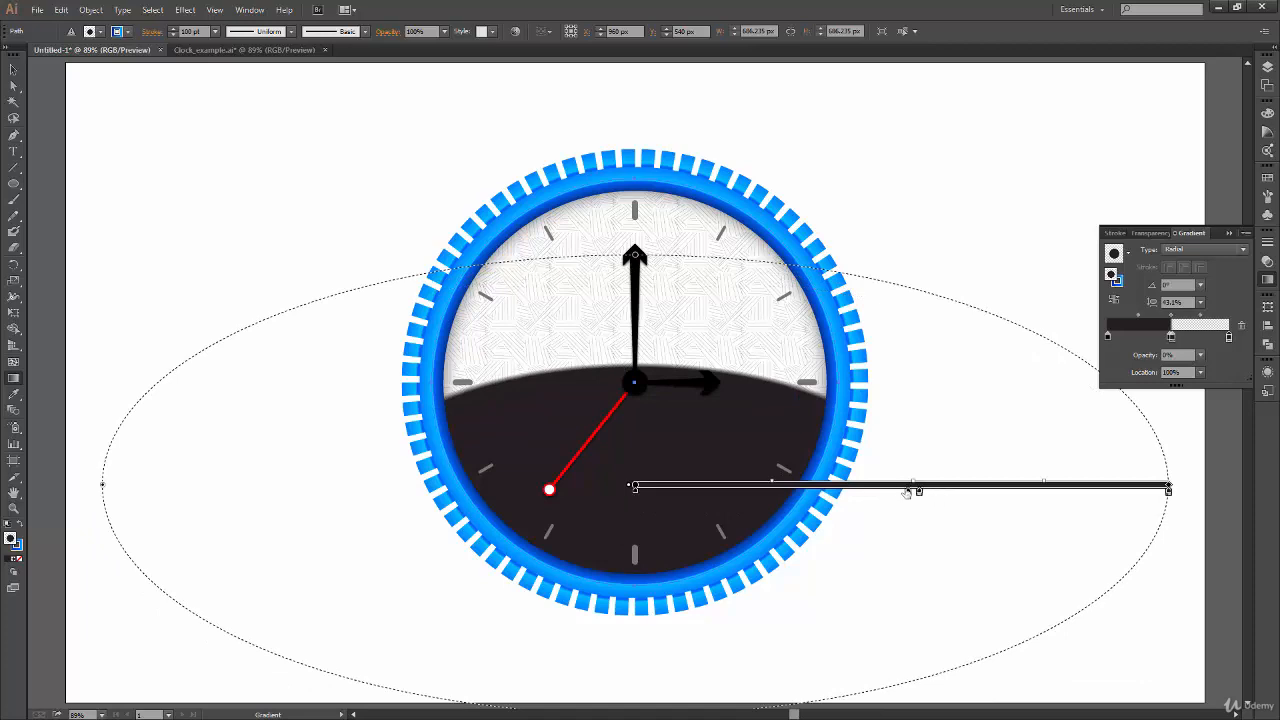
{"action": "left_click_drag", "start_coordinate": [909, 490], "coordinate": [916, 491]}
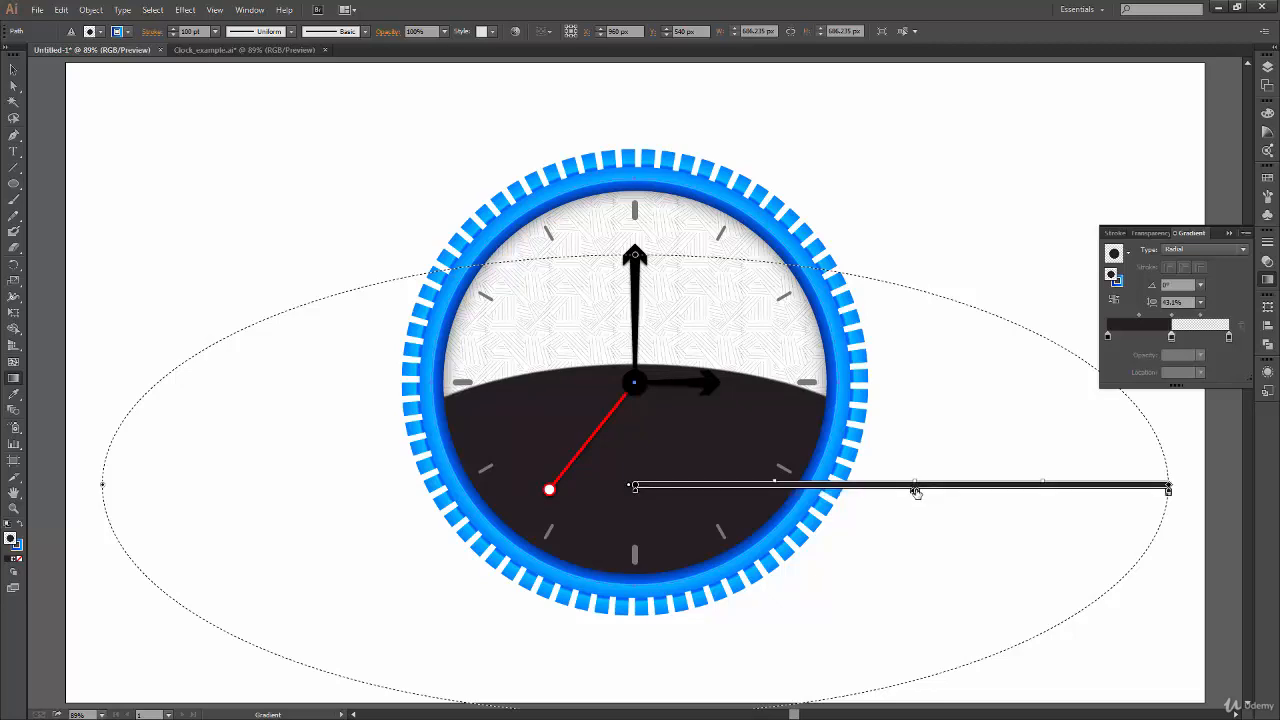
{"action": "key", "text": "v"}
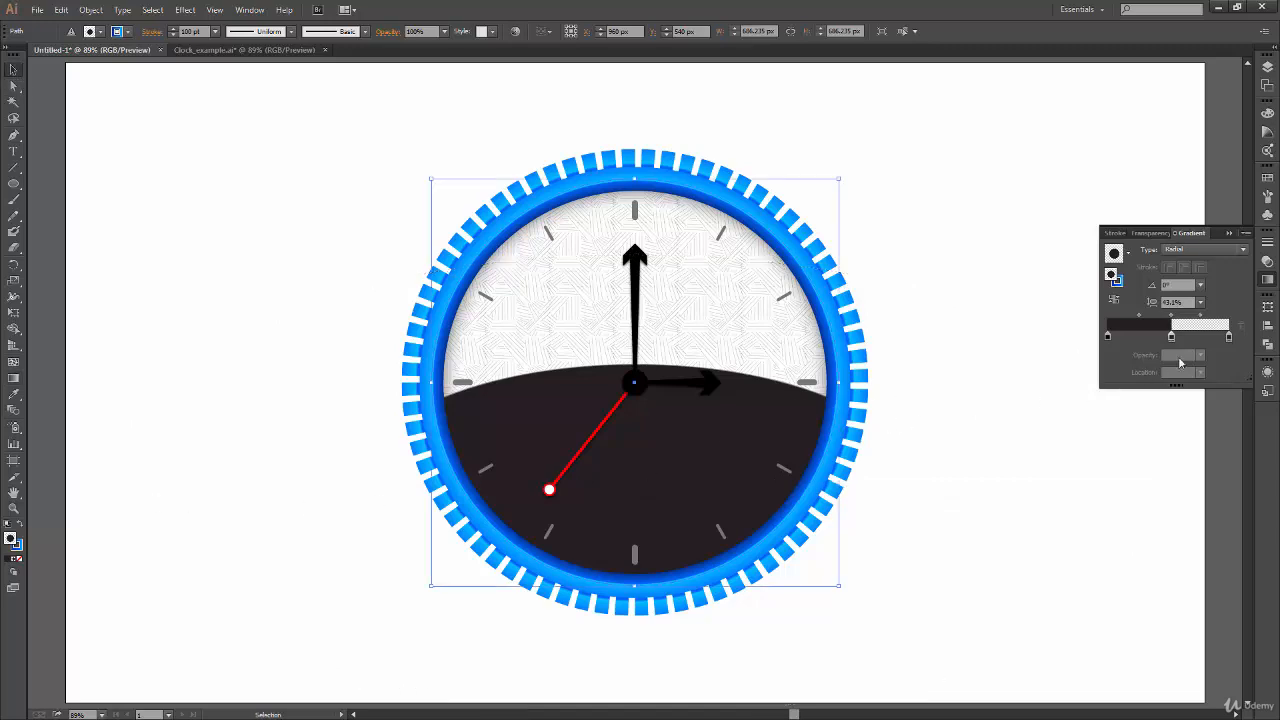
- Set the opacity of the rim circle's uppermost gradient fill to 10%
{"action": "left_click", "coordinate": [1267, 372]}
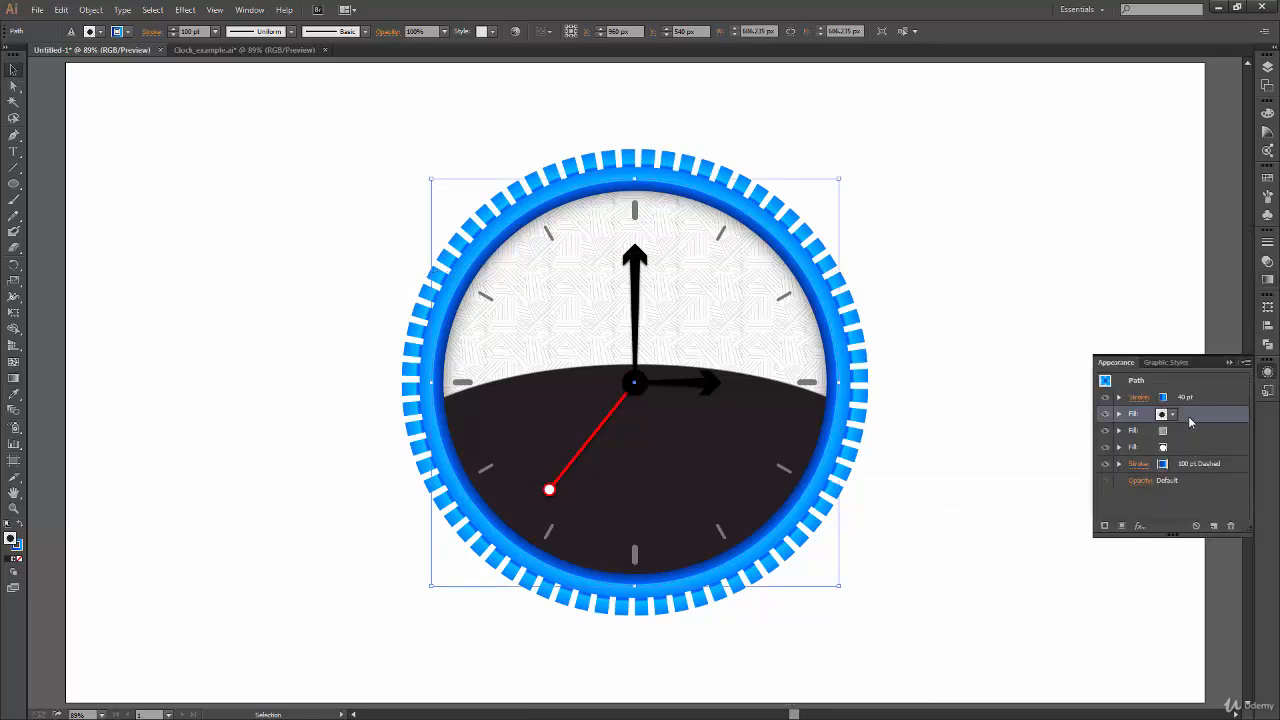
{"action": "left_click", "coordinate": [1119, 414]}
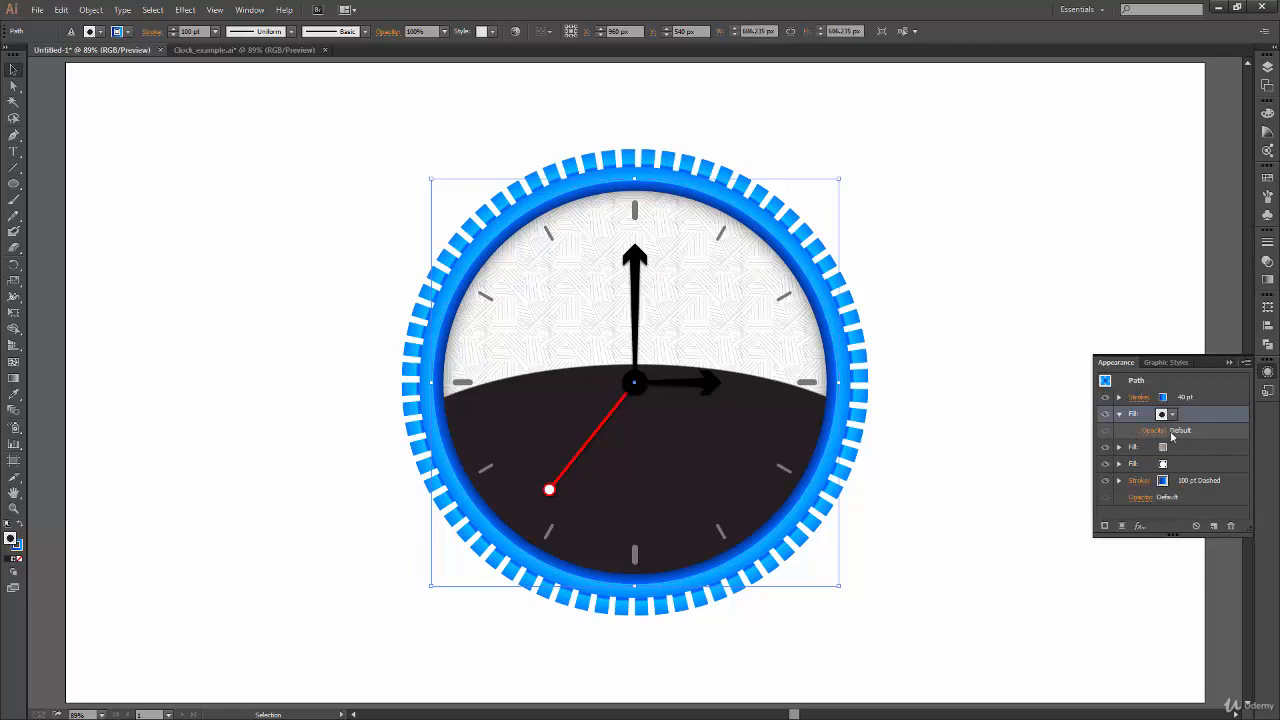
{"action": "left_click", "coordinate": [1155, 431]}
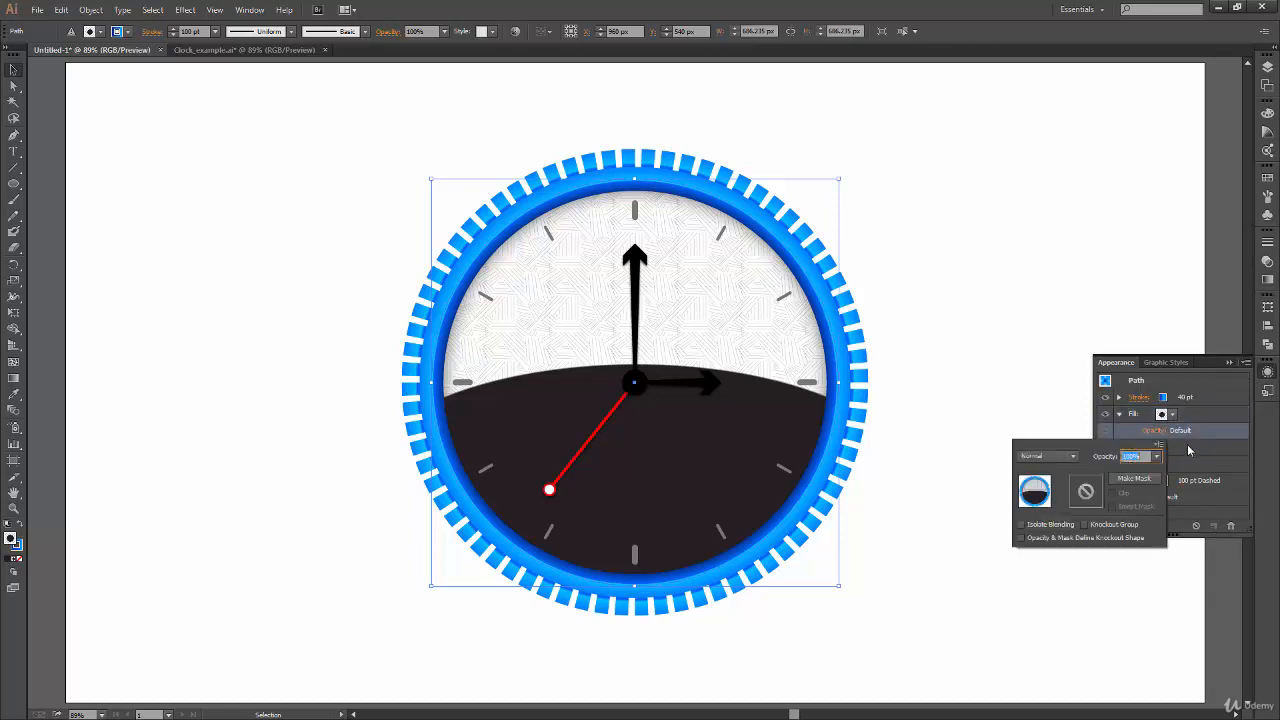
{"action": "left_click", "coordinate": [1156, 456]}
{"action": "left_click", "coordinate": [1170, 486]}
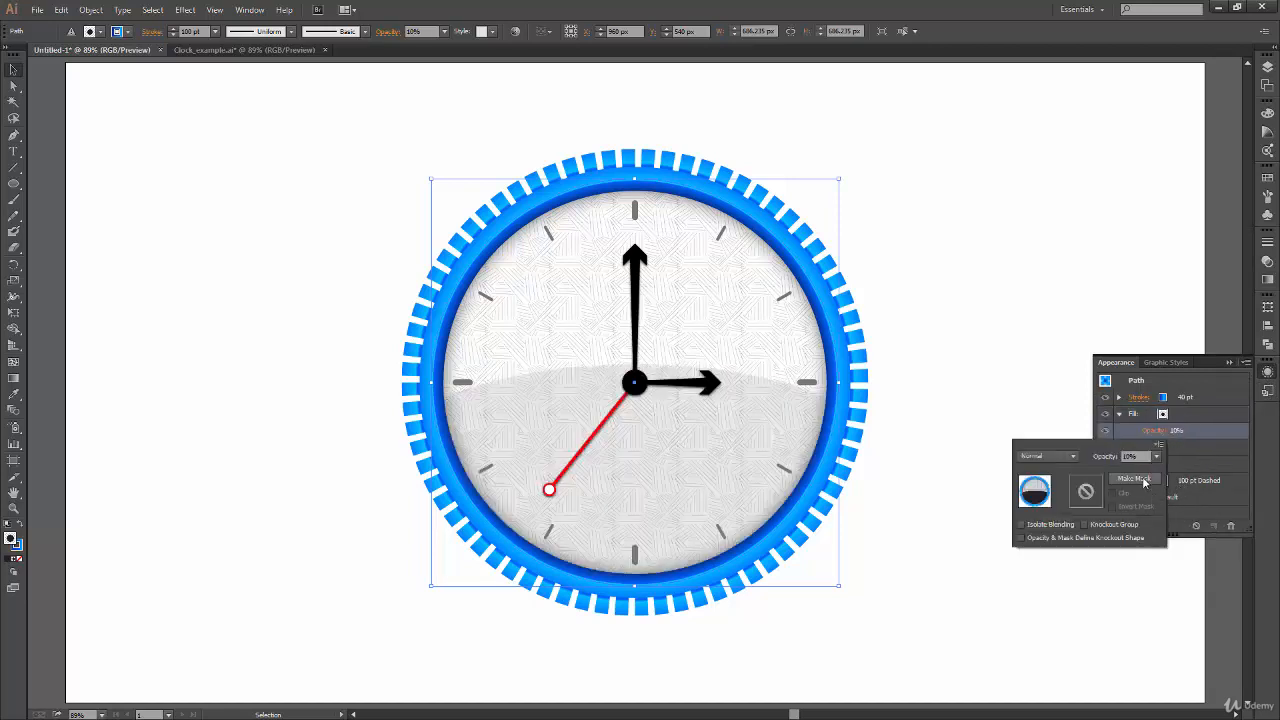
{"action": "left_click", "coordinate": [1175, 432]}
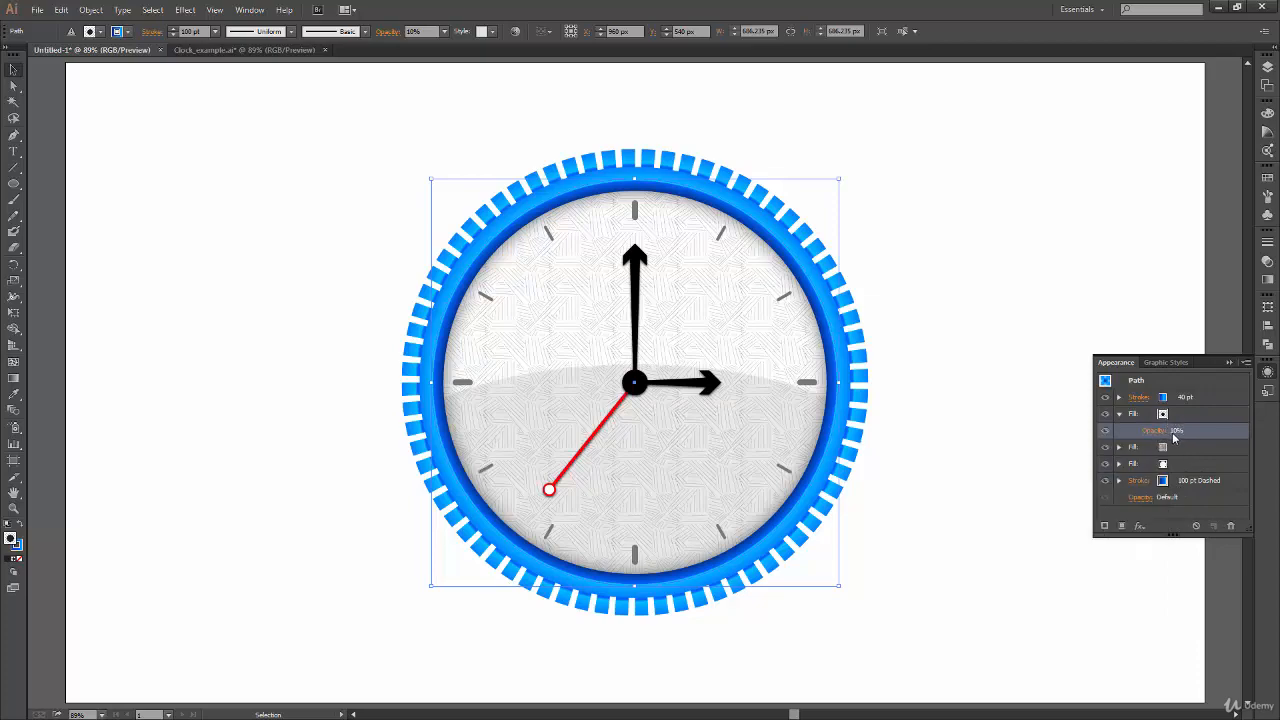
- Try the uppermost gradient fill at 5% opacity and deselect the circle
{"action": "left_click", "coordinate": [1158, 432]}
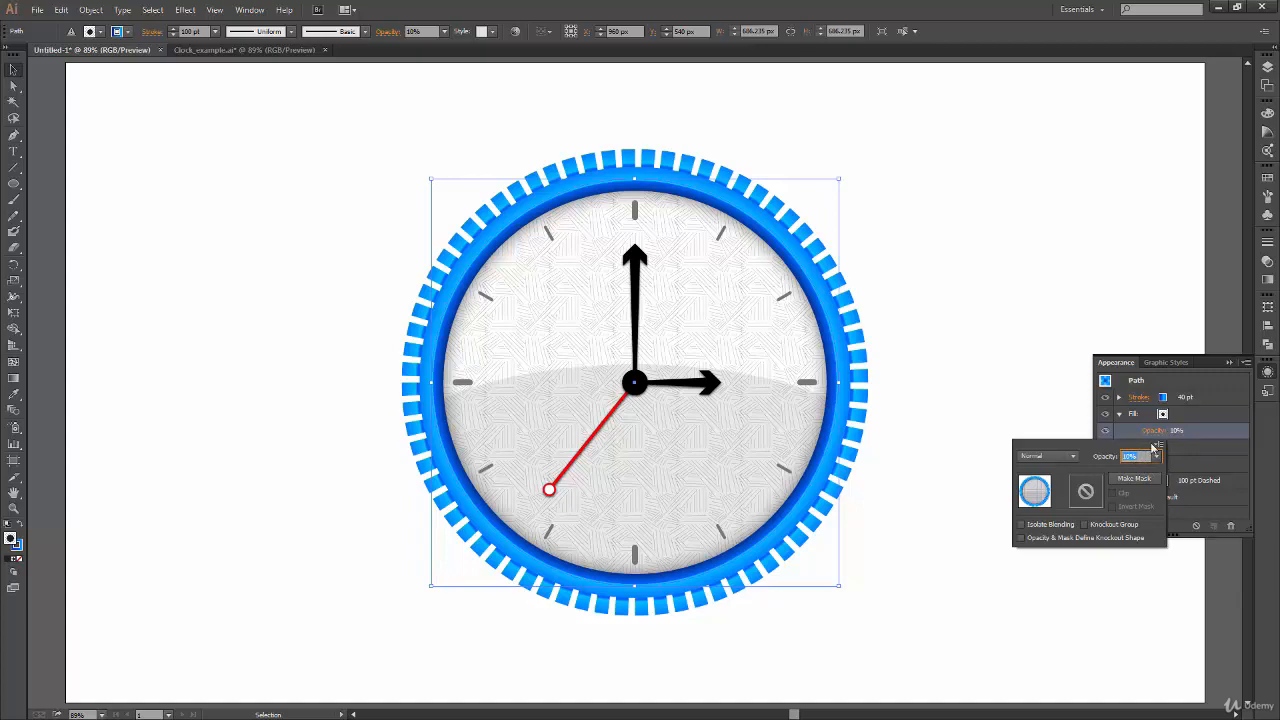
{"action": "key", "text": "Return"}
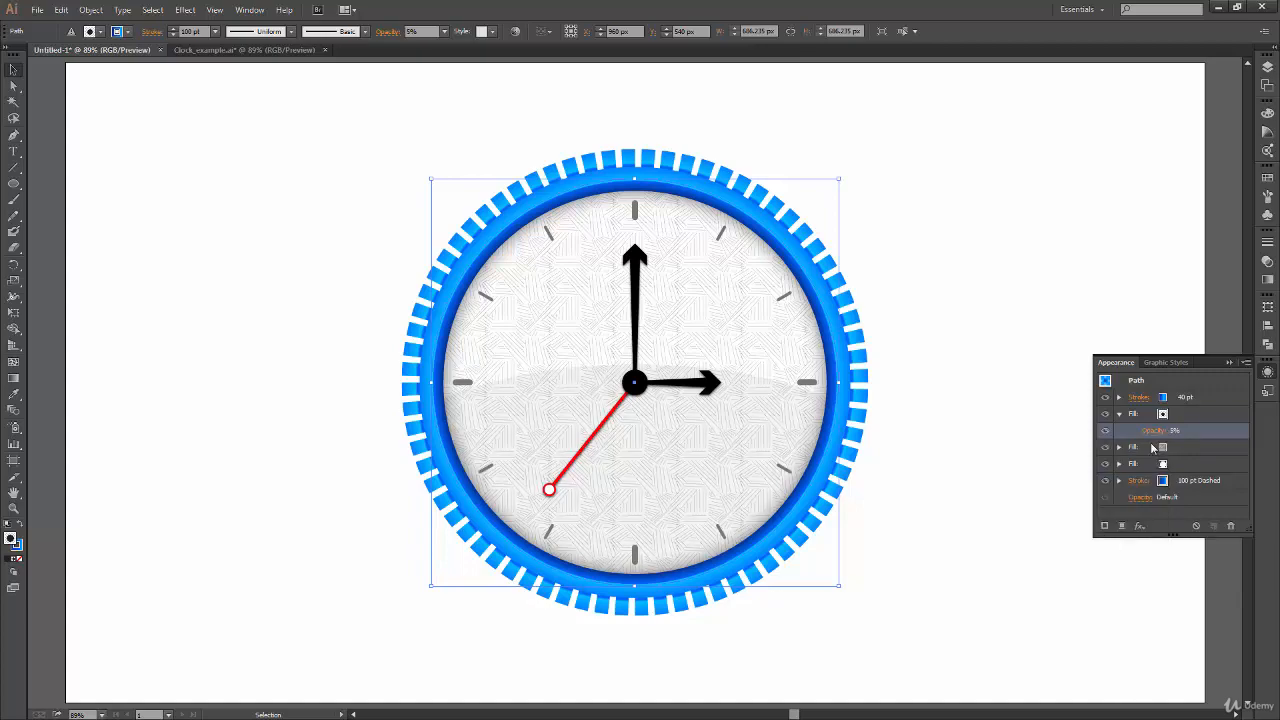
{"action": "left_click", "coordinate": [985, 503]}
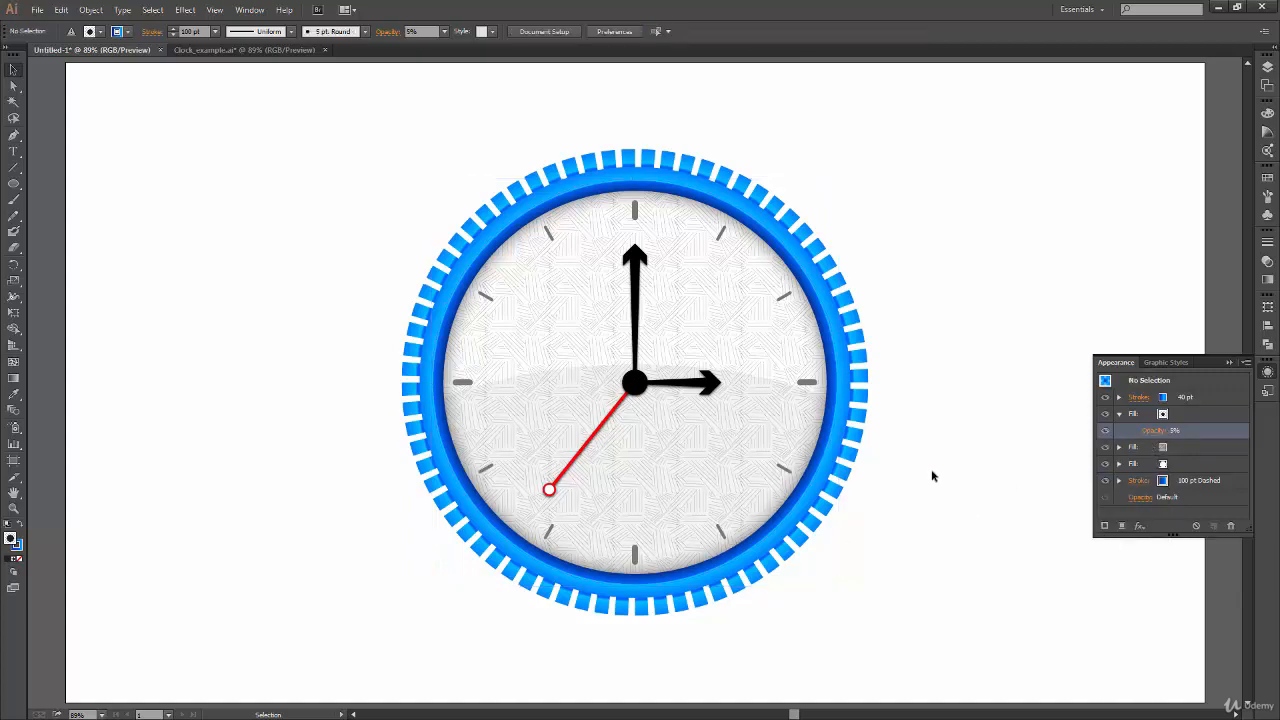
- Reselect the rim circle, set its uppermost fill back to 10% opacity, and clear the selection
{"action": "left_click", "coordinate": [735, 487]}
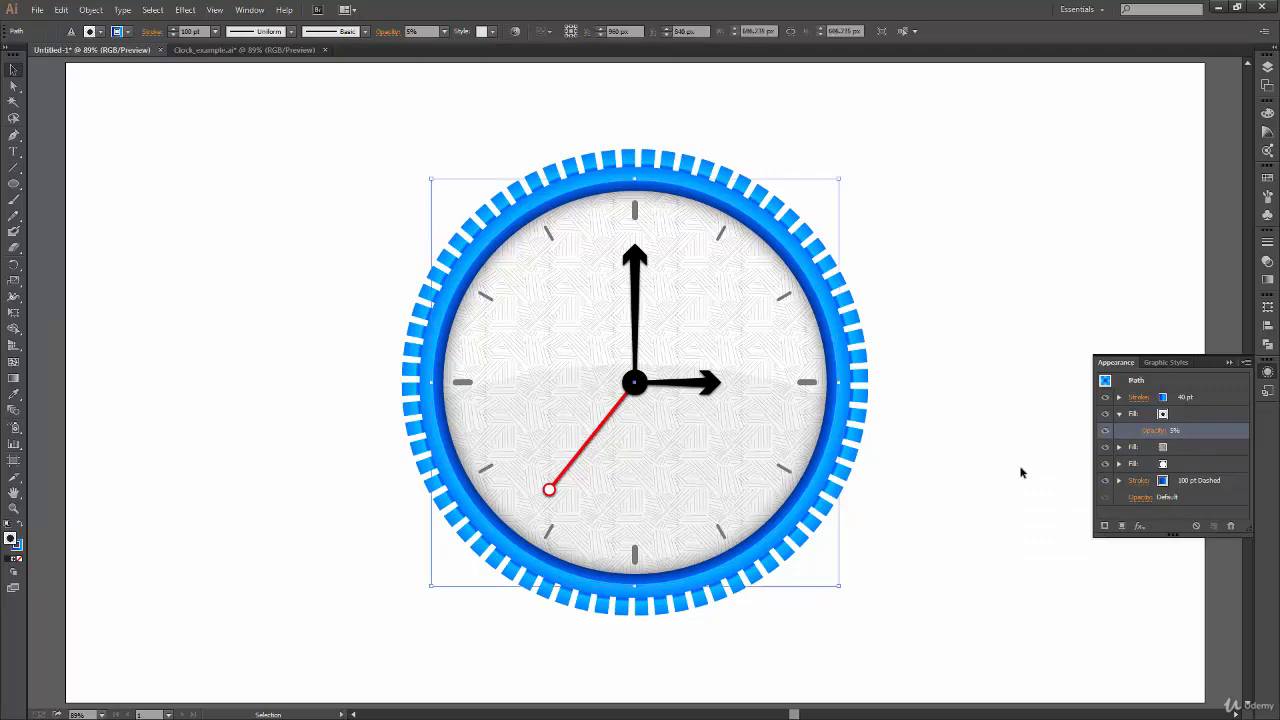
{"action": "left_click", "coordinate": [1160, 431]}
{"action": "left_click", "coordinate": [1156, 456]}
{"action": "left_click", "coordinate": [1172, 485]}
{"action": "left_click", "coordinate": [1006, 580]}
{"action": "left_click", "coordinate": [1044, 574]}
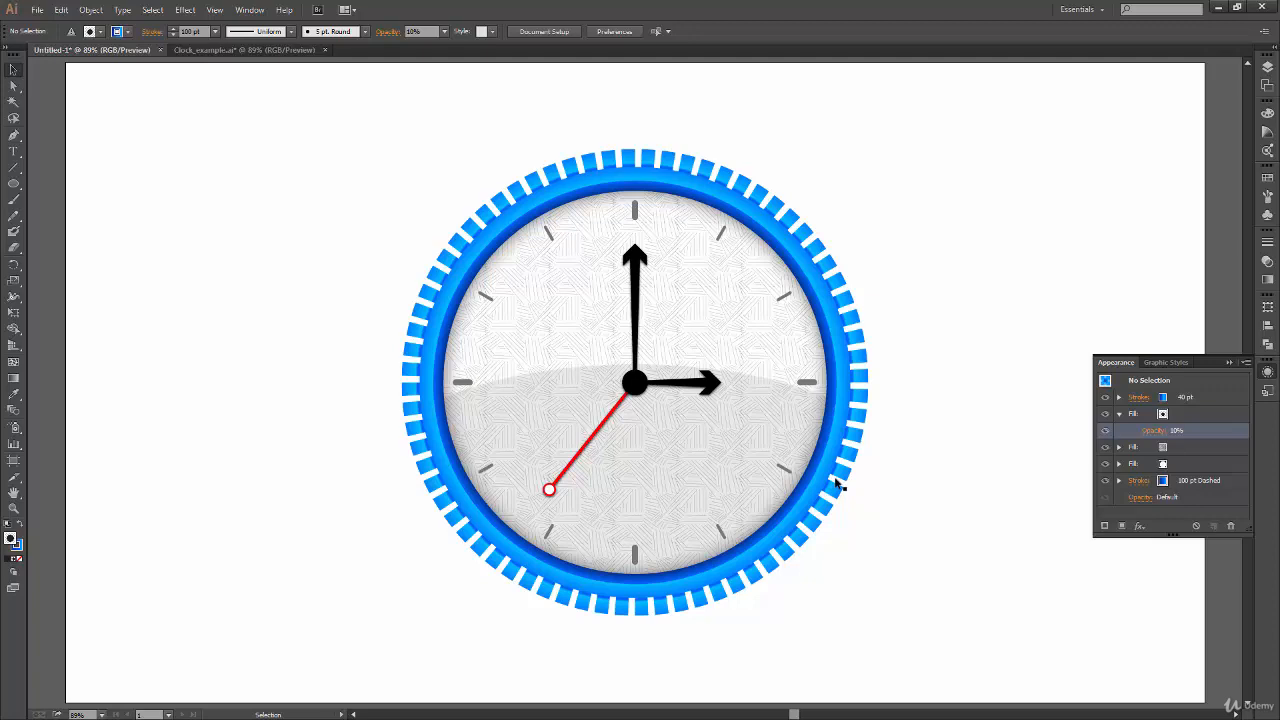
- Switch to the Clock_example.ai document and pull the red outer ring away from the hour marks and hands
{"action": "left_click", "coordinate": [246, 50]}
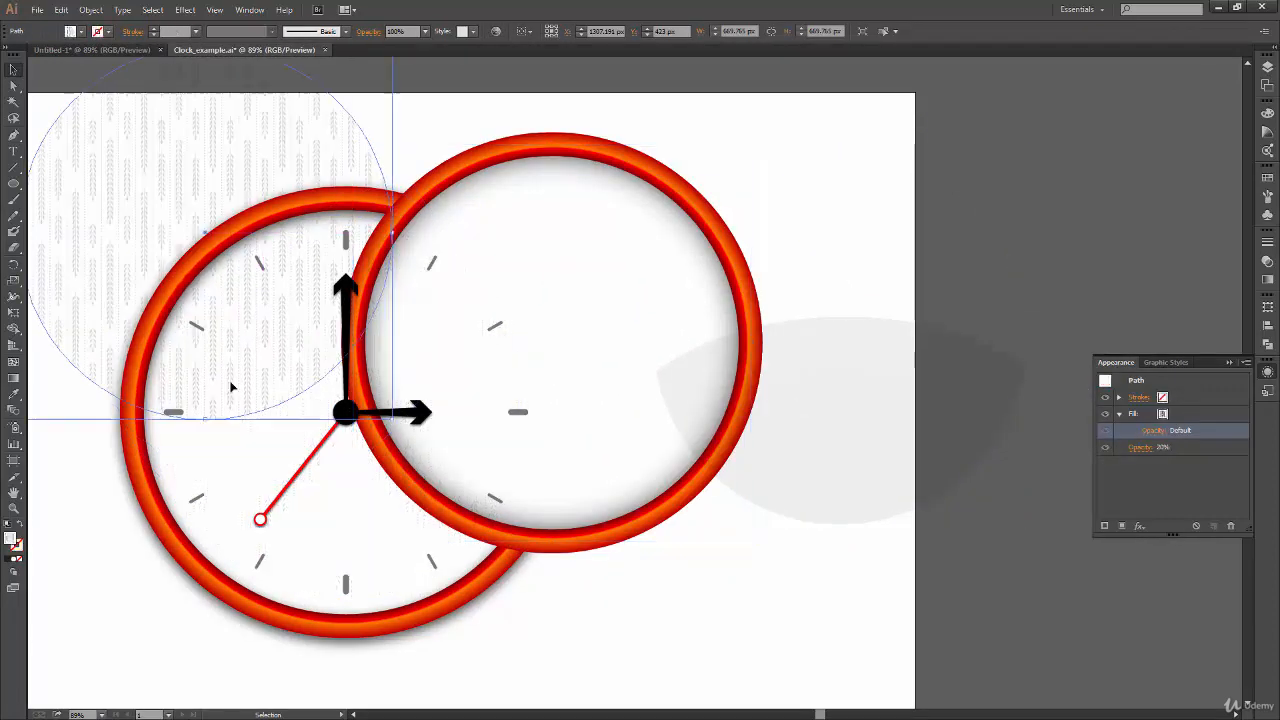
{"action": "left_click_drag", "start_coordinate": [194, 561], "coordinate": [84, 657]}
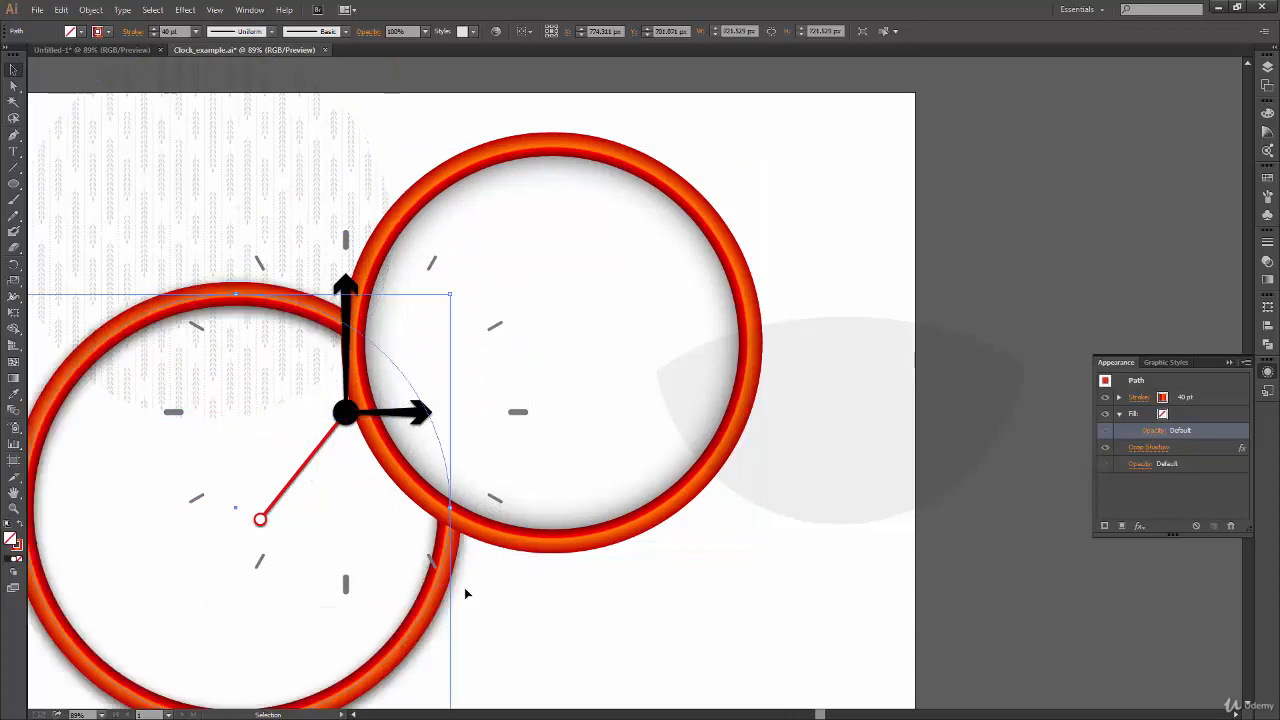
{"action": "key", "text": "a"}
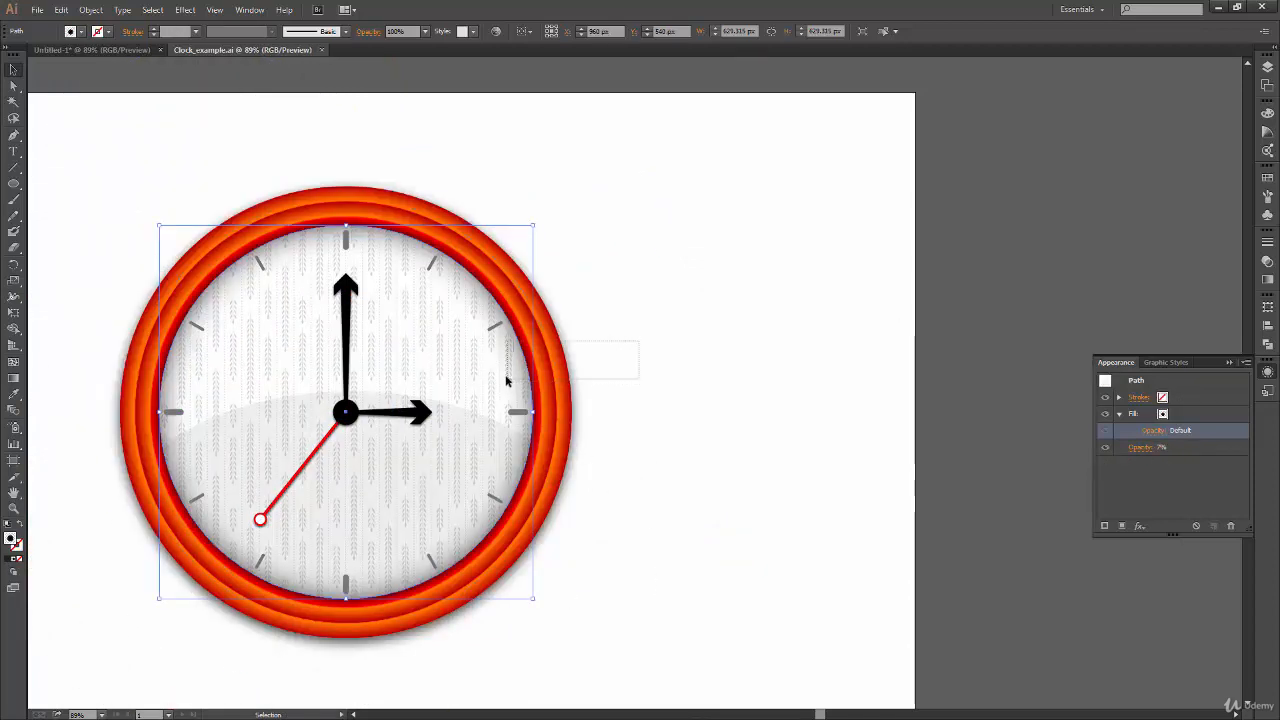
- Group the red clock's rim and face circles, move the group aside from the hands, and undo the move
{"action": "left_click", "coordinate": [552, 383], "text": "shift"}
{"action": "key", "text": "ctrl+g"}
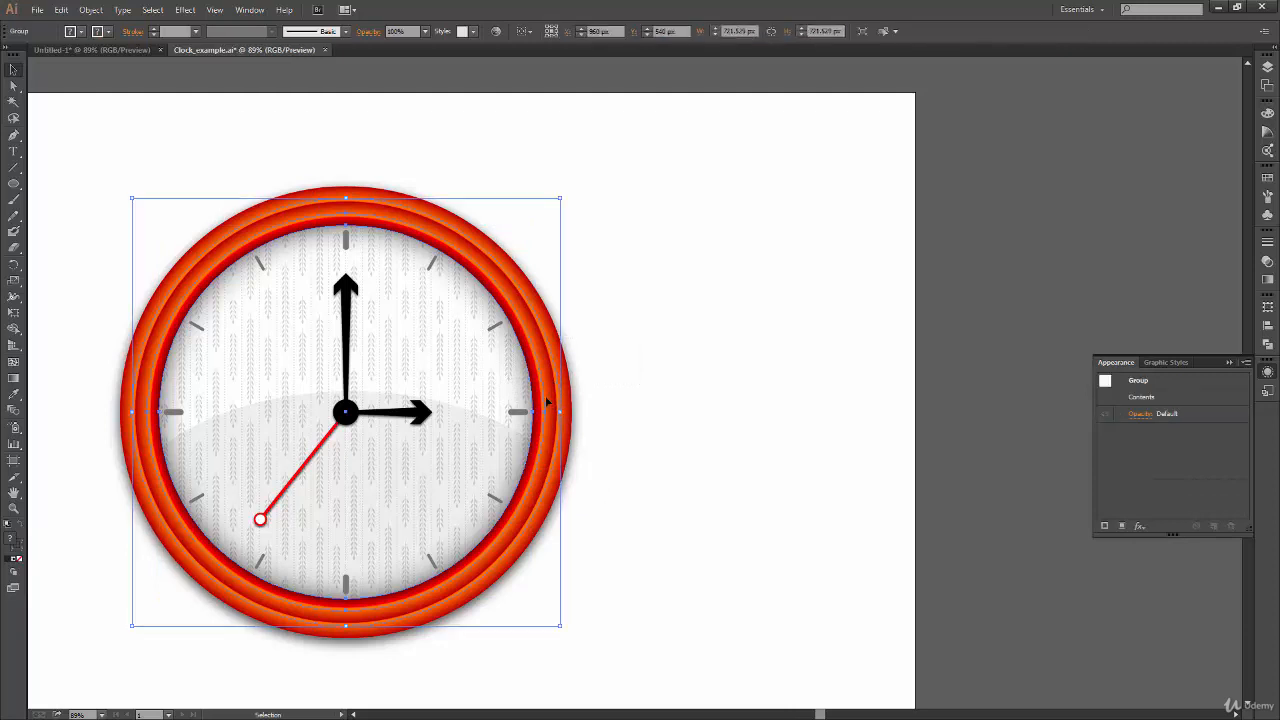
{"action": "left_click_drag", "start_coordinate": [545, 405], "coordinate": [882, 390]}
{"action": "key", "text": "ctrl+z"}
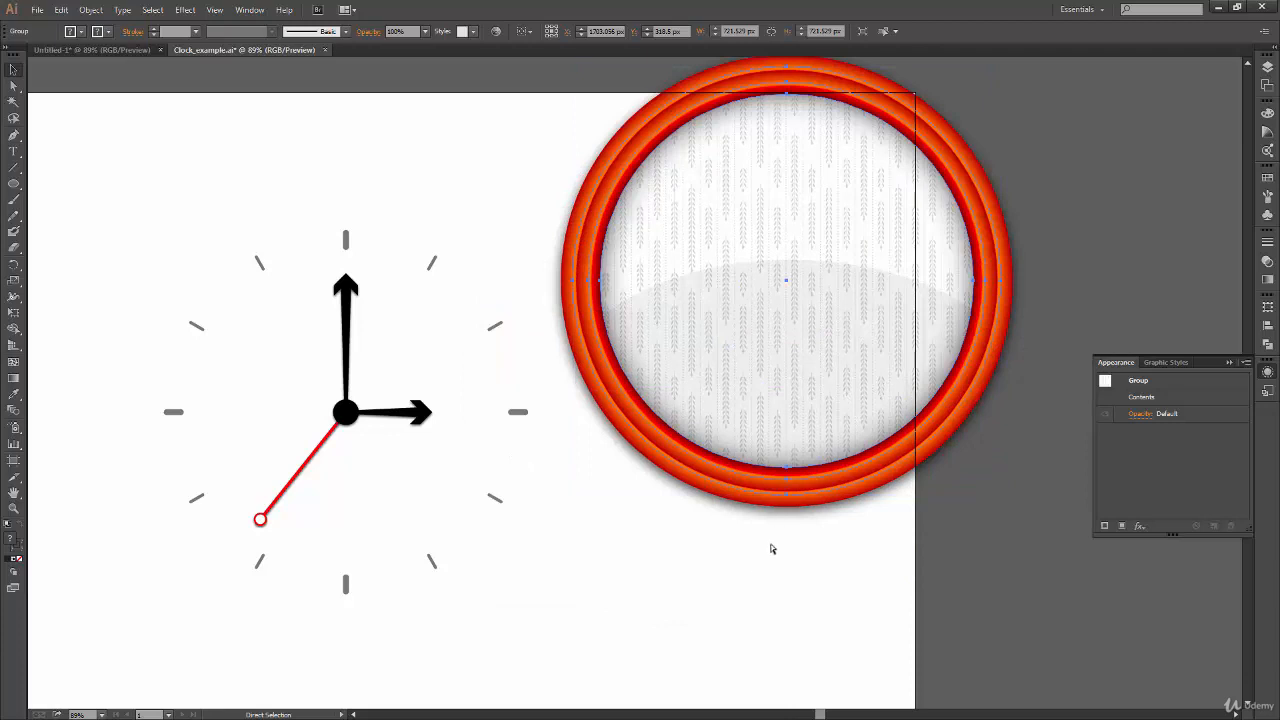
{"action": "key", "text": "ctrl+z"}
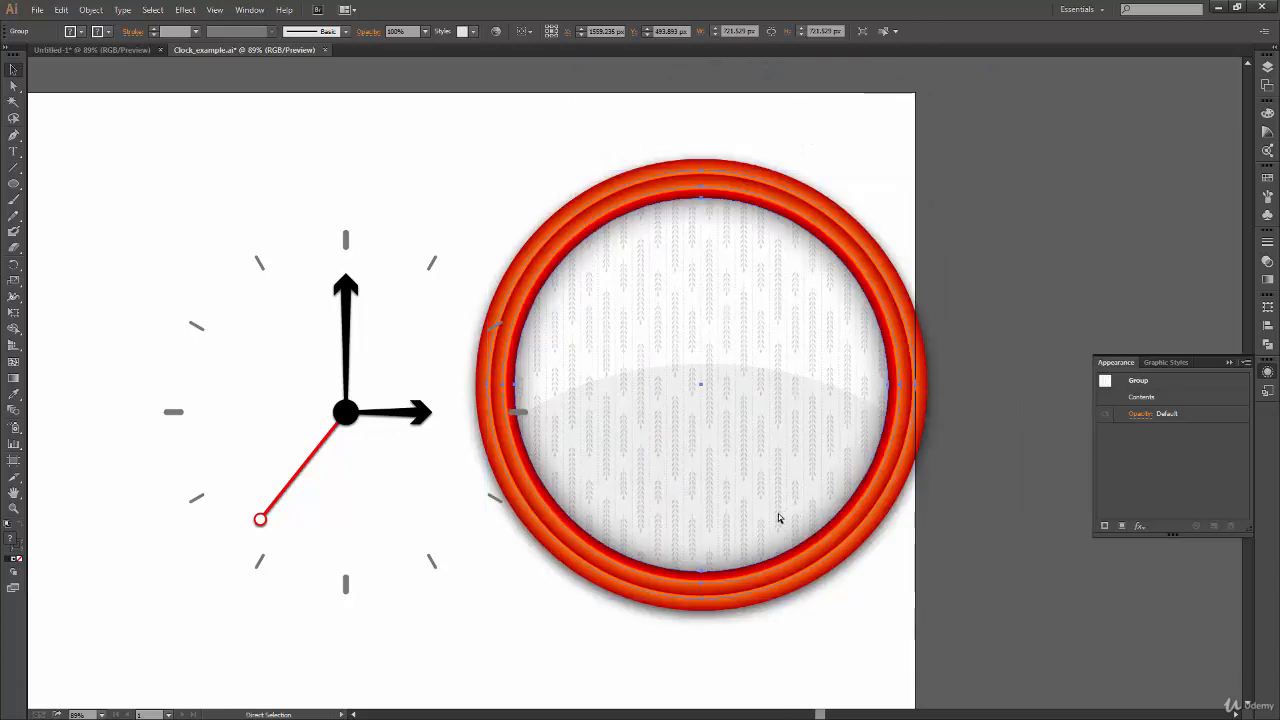
{"action": "key", "text": "ctrl+z"}
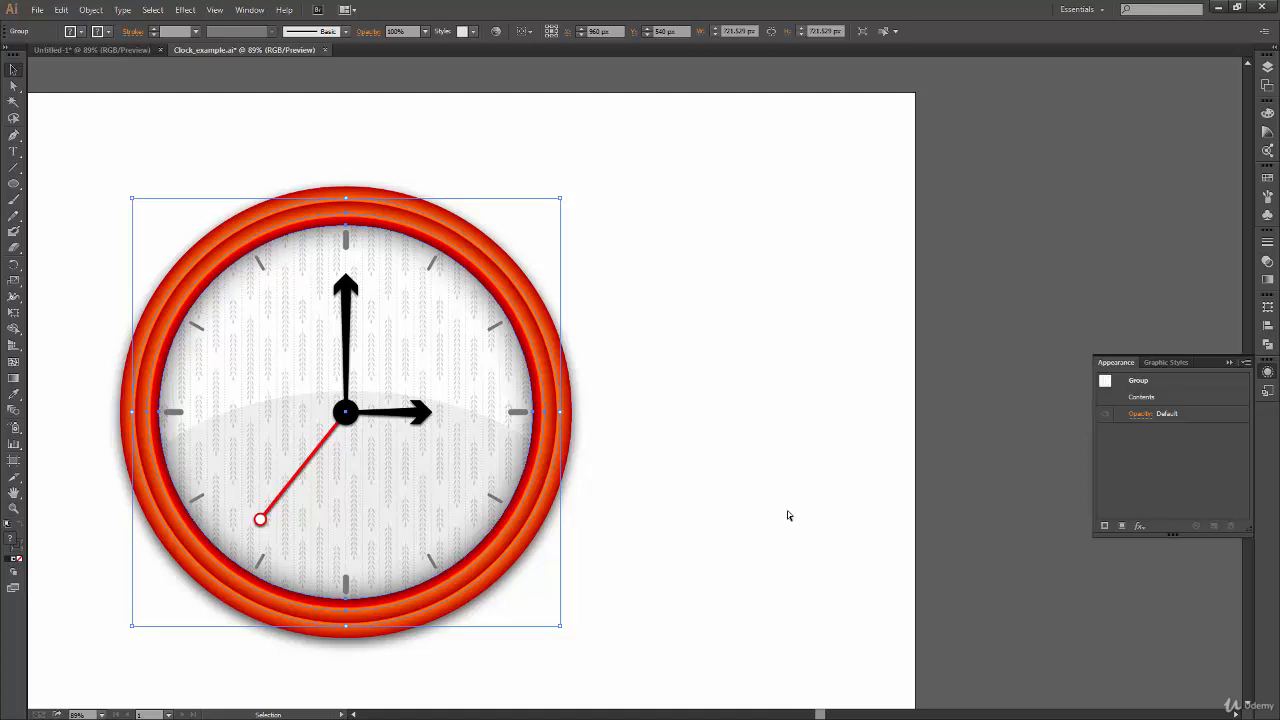
- Switch to the Untitled-1 document and move the blue rim circle away from the clock hands to about X 281 px, Y 561 px
{"action": "left_click", "coordinate": [112, 50]}
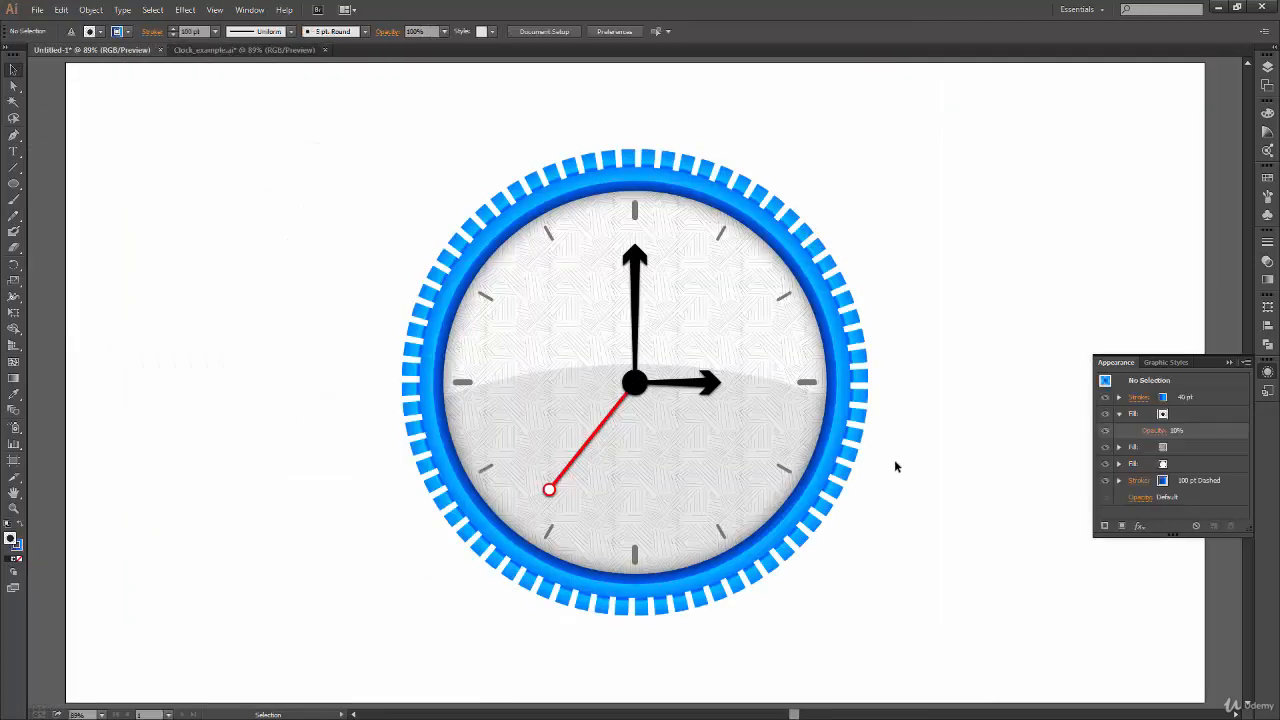
{"action": "left_click_drag", "start_coordinate": [834, 447], "coordinate": [627, 592]}
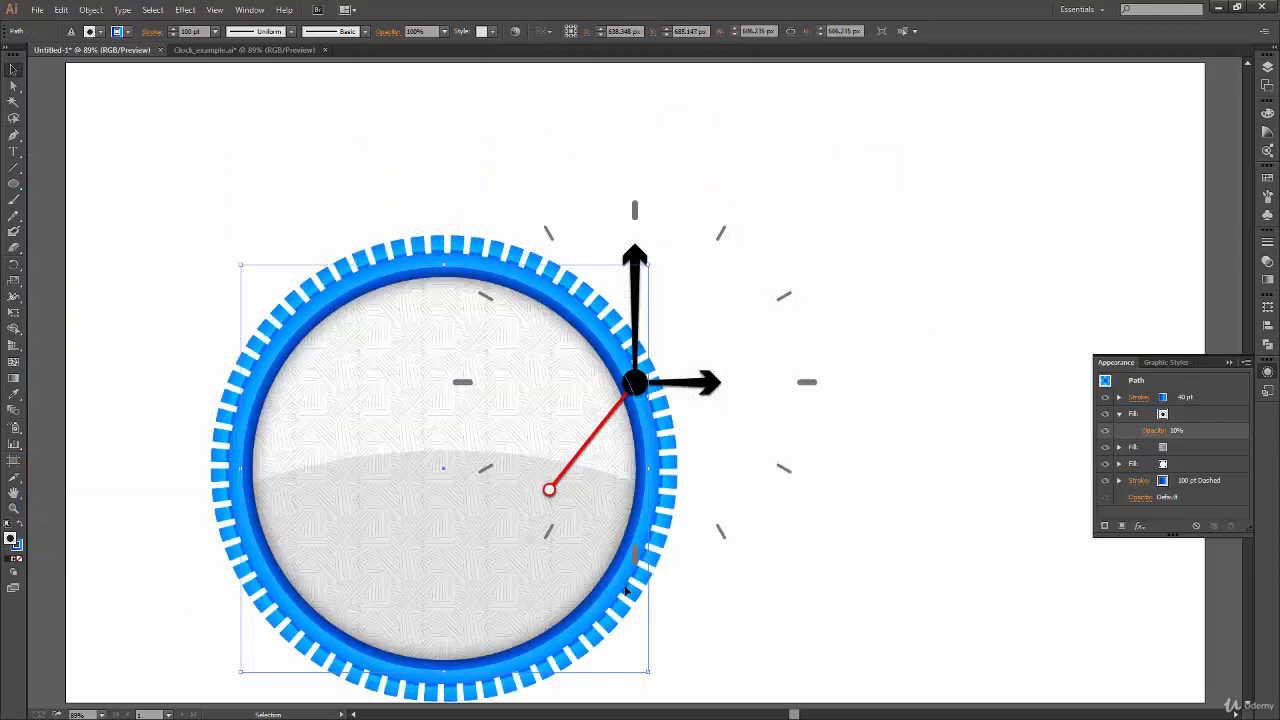
{"action": "left_click_drag", "start_coordinate": [505, 660], "coordinate": [350, 563]}
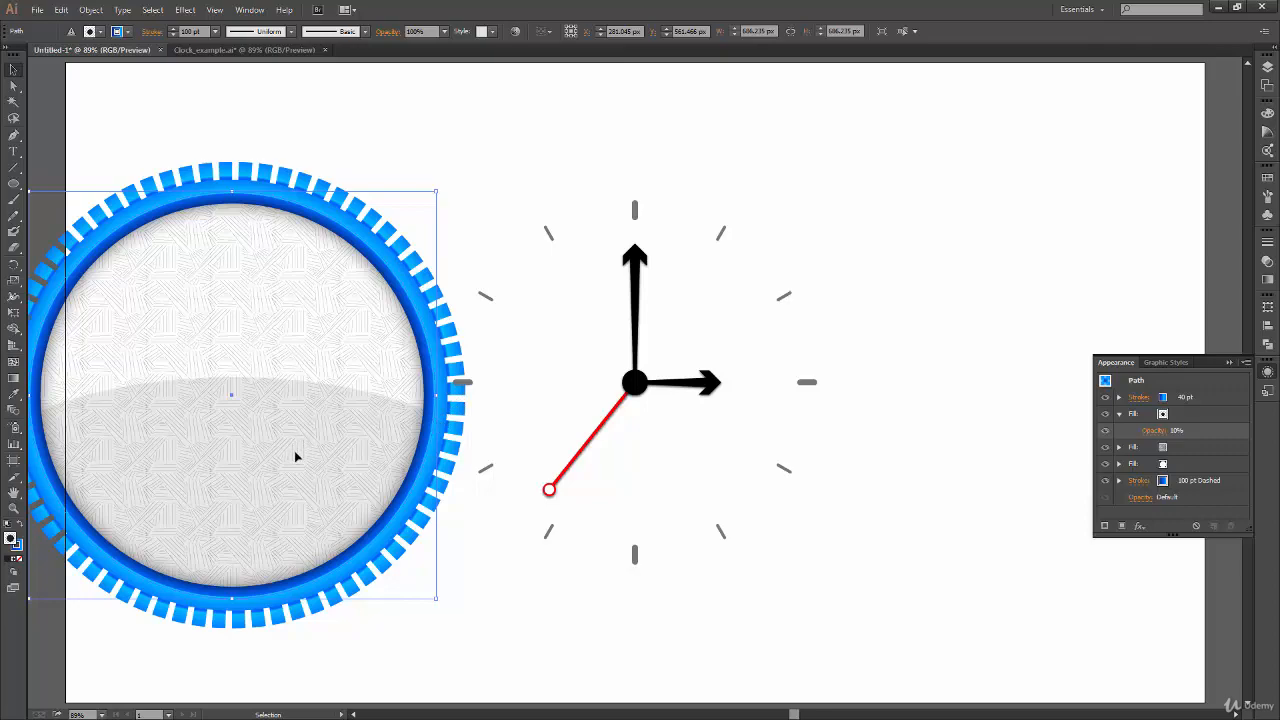
- Glance at Clock_example.ai, return to Untitled-1, and undo the blue rim circle's moves away from the clock hands
{"action": "left_click", "coordinate": [244, 50]}
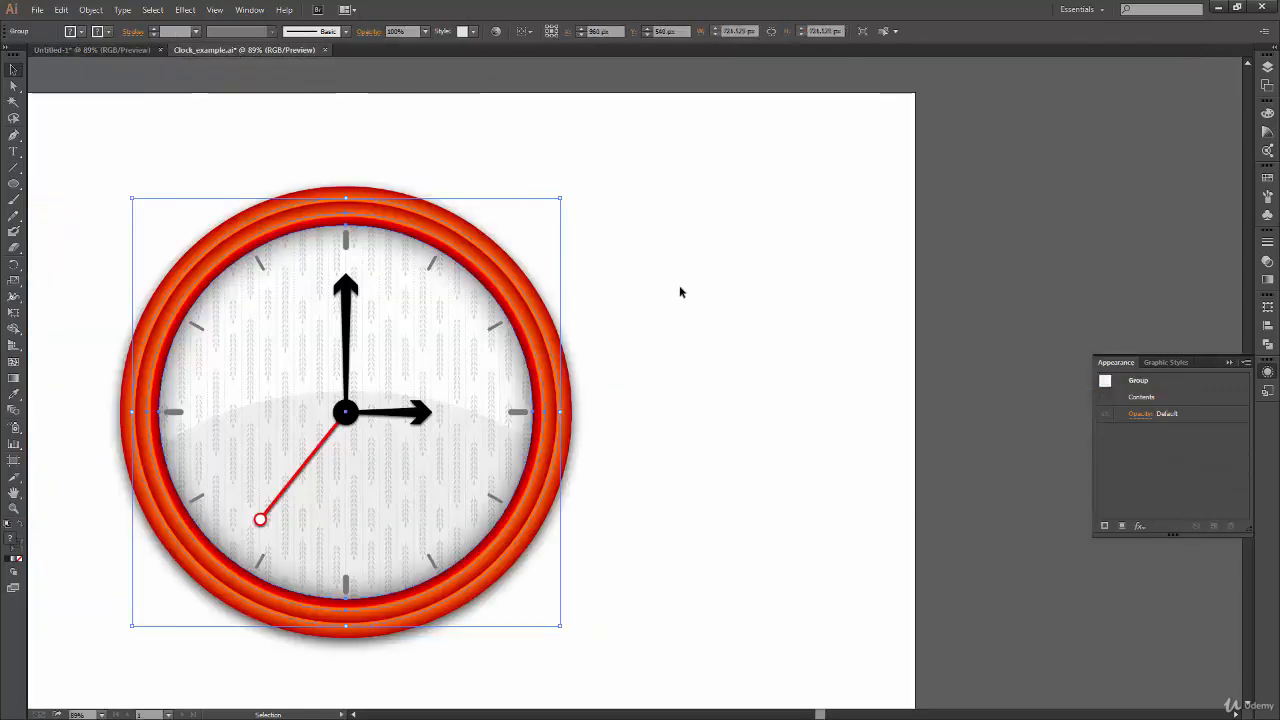
{"action": "left_click", "coordinate": [126, 51]}
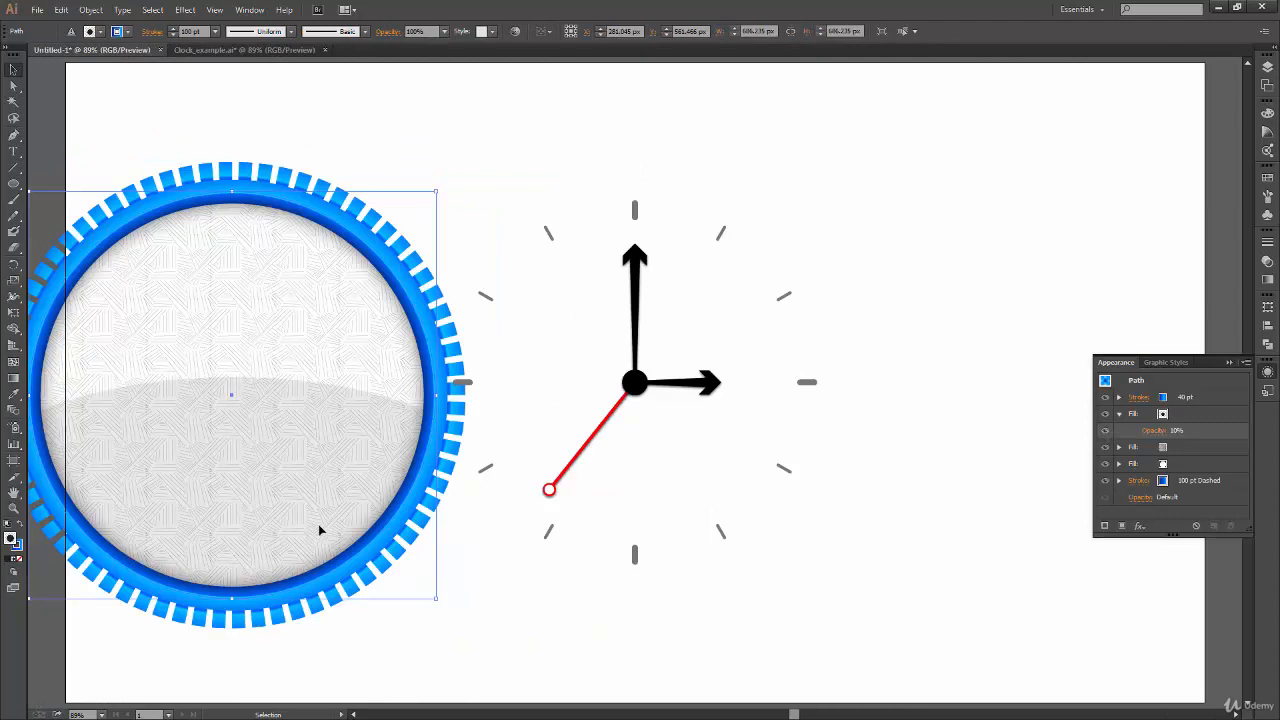
{"action": "key", "text": "ctrl+z"}
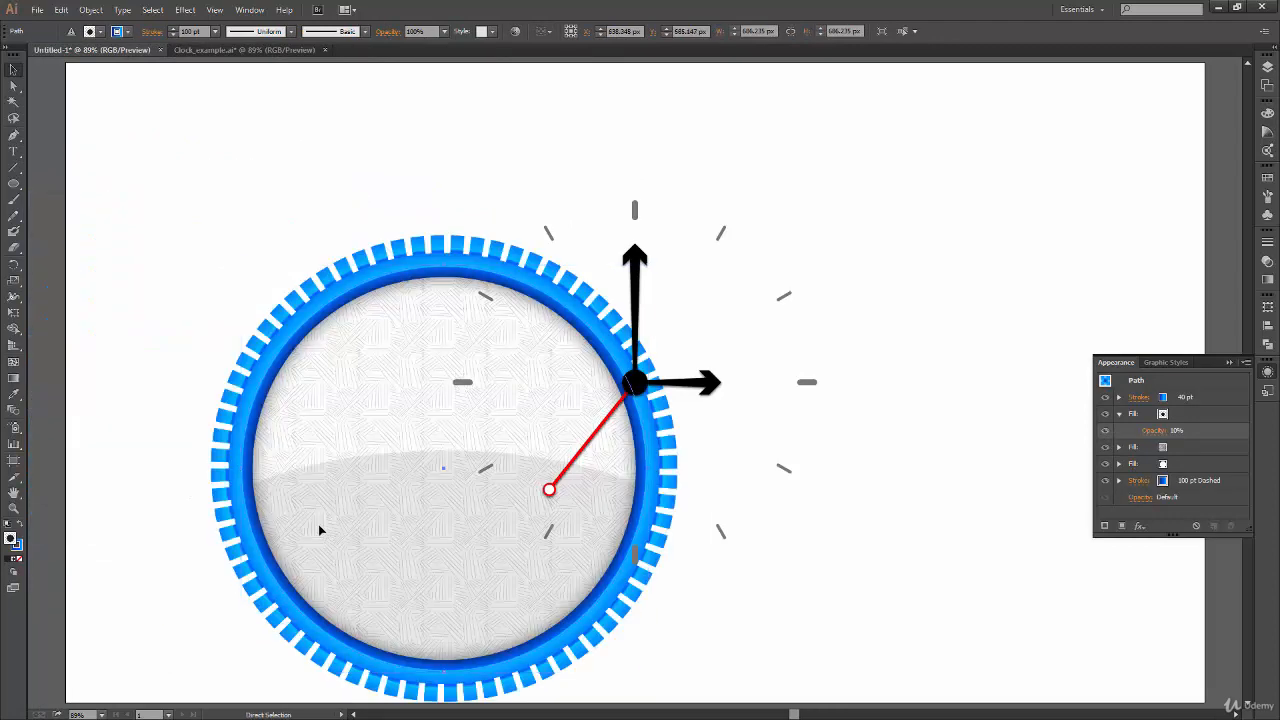
{"action": "key", "text": "ctrl+z"}
{"action": "key", "text": "ctrl+z"}
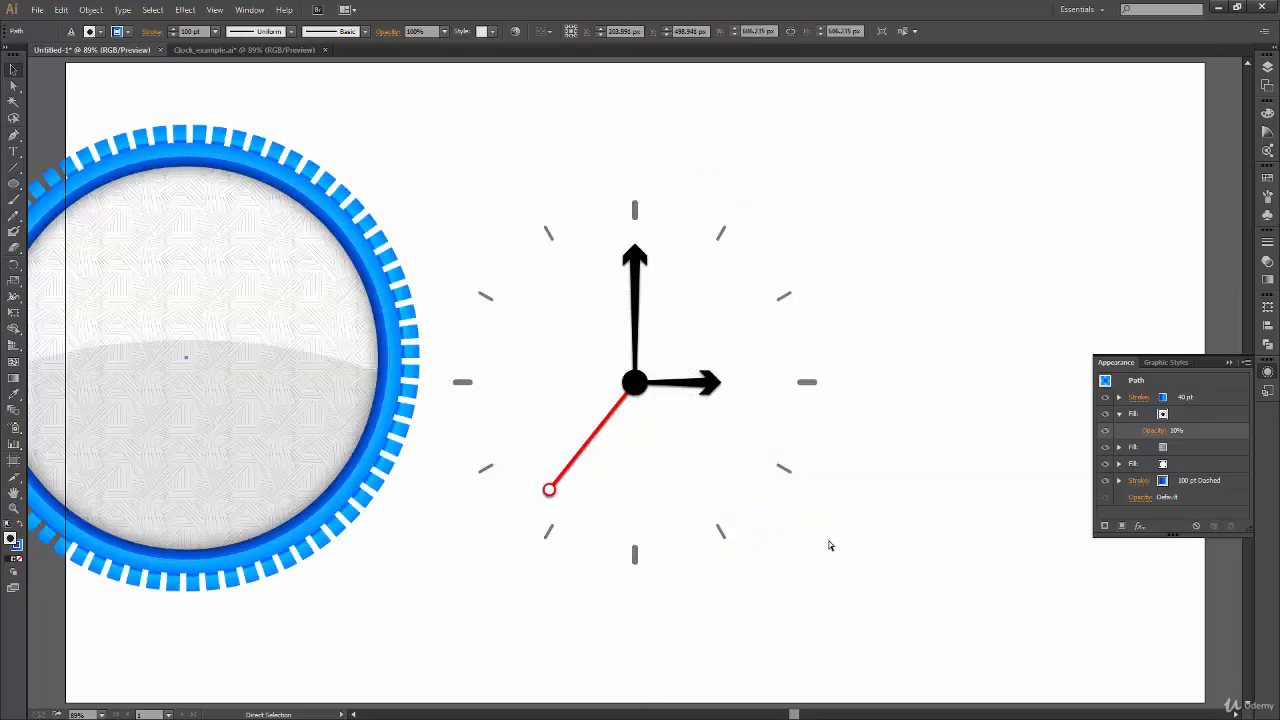
{"action": "key", "text": "ctrl+z"}
{"action": "key", "text": "v"}
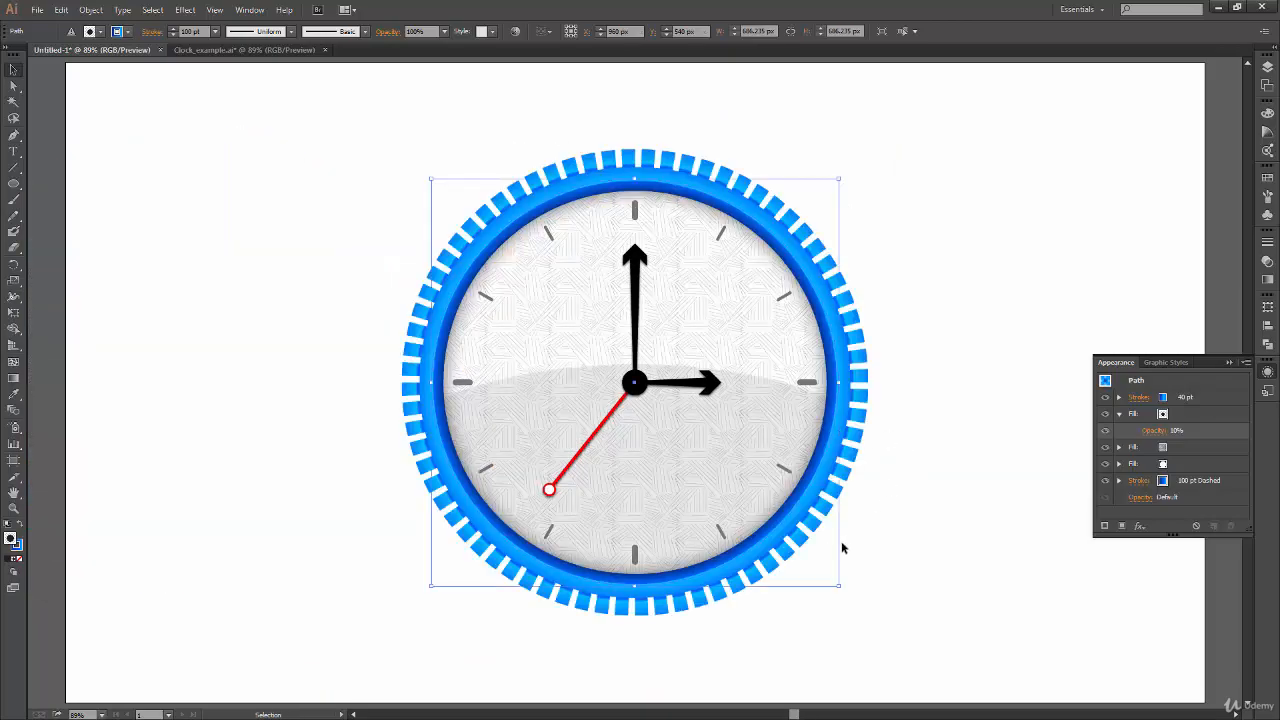
- Start a Drop Shadow effect on the blue rim circle with its preview turned on
{"action": "left_click", "coordinate": [900, 425]}
{"action": "left_click", "coordinate": [826, 441]}
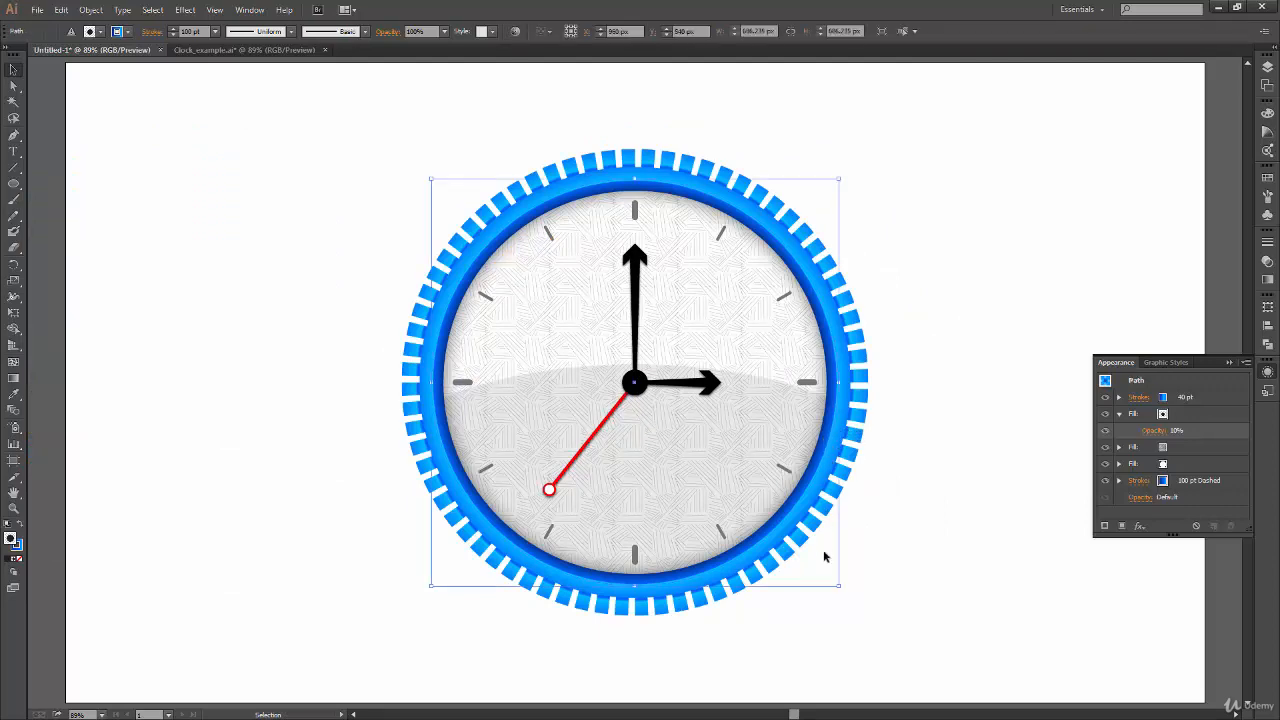
{"action": "left_click", "coordinate": [1141, 526]}
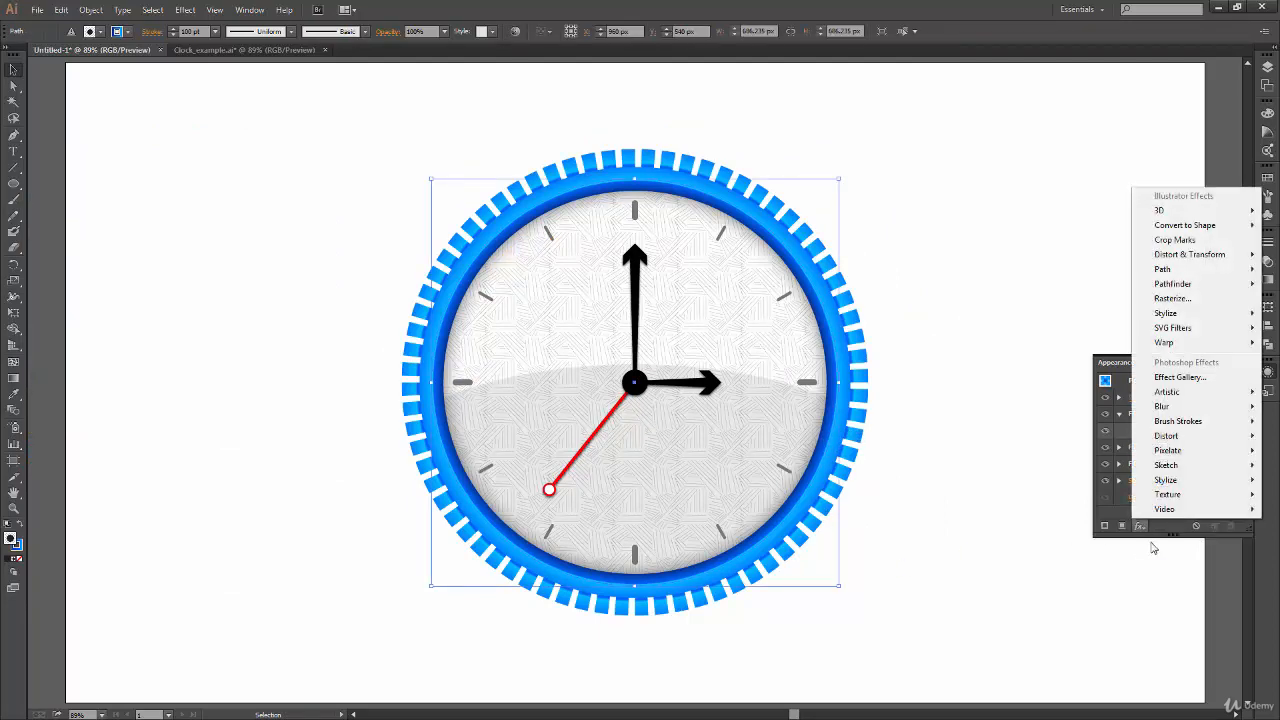
{"action": "mouse_move", "coordinate": [1213, 497]}
{"action": "mouse_move", "coordinate": [1204, 314]}
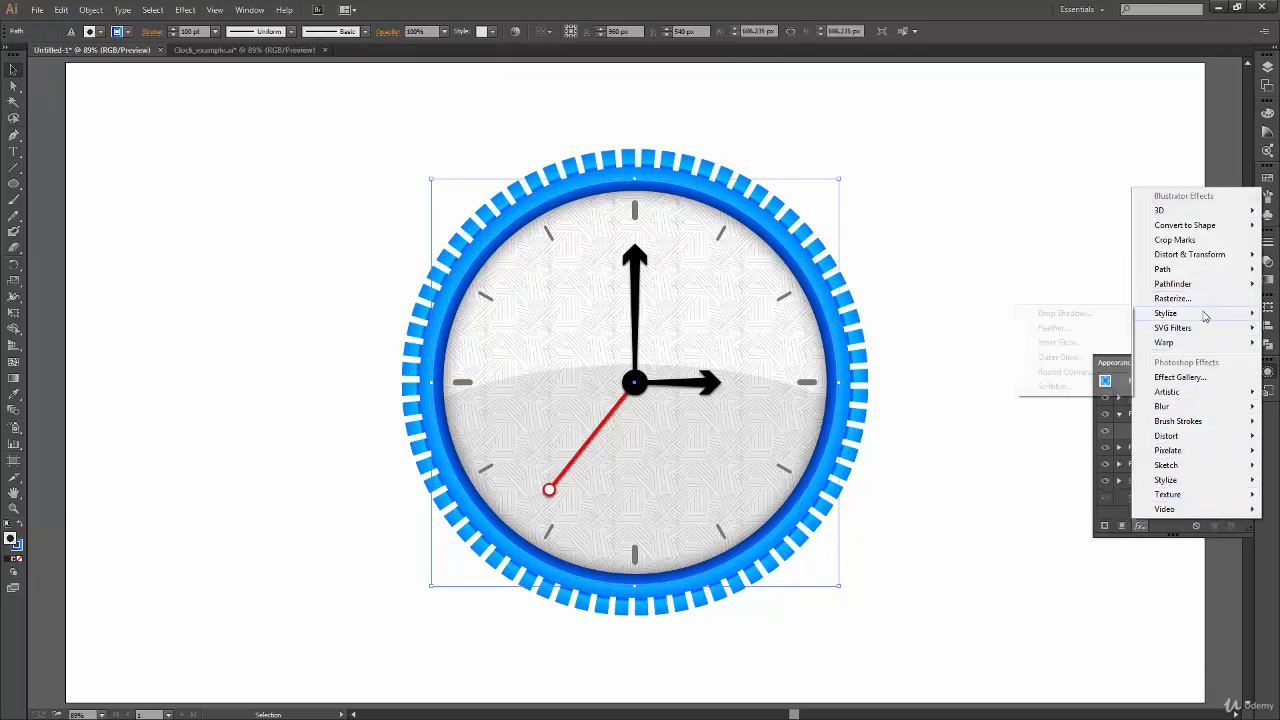
{"action": "left_click", "coordinate": [1087, 316]}
{"action": "left_click_drag", "start_coordinate": [986, 318], "coordinate": [1047, 291]}
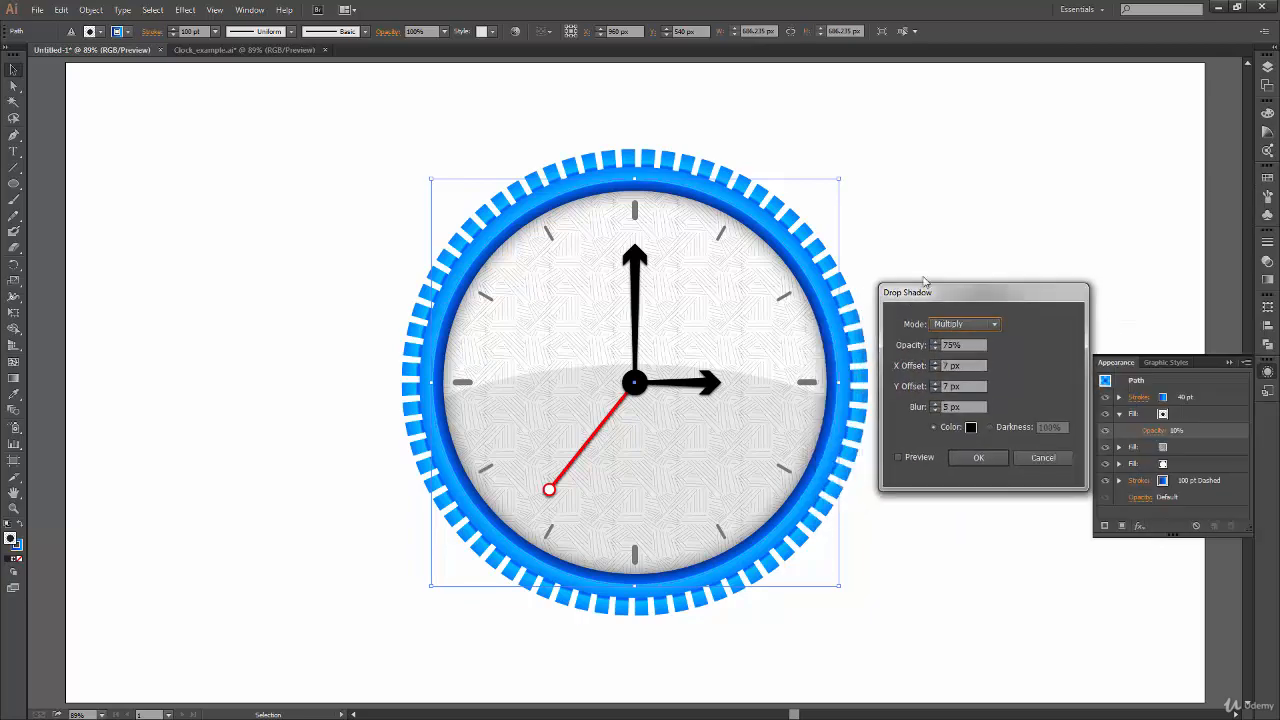
{"action": "left_click", "coordinate": [914, 457]}
{"action": "left_click_drag", "start_coordinate": [1014, 289], "coordinate": [1051, 283]}
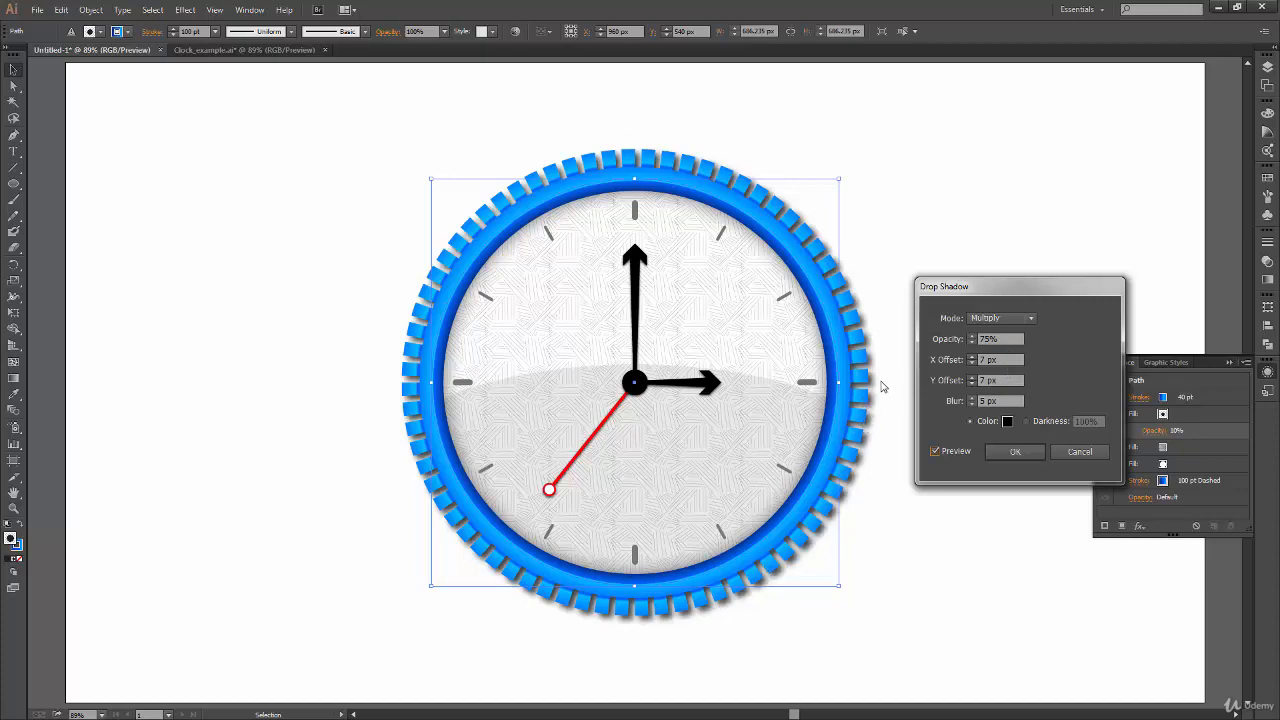
- Set the drop shadow's X offset to 0 px and opacity to 50%, and apply the effect
{"action": "left_click", "coordinate": [982, 360]}
{"action": "type", "text": "0"}
{"action": "left_click", "coordinate": [1009, 383]}
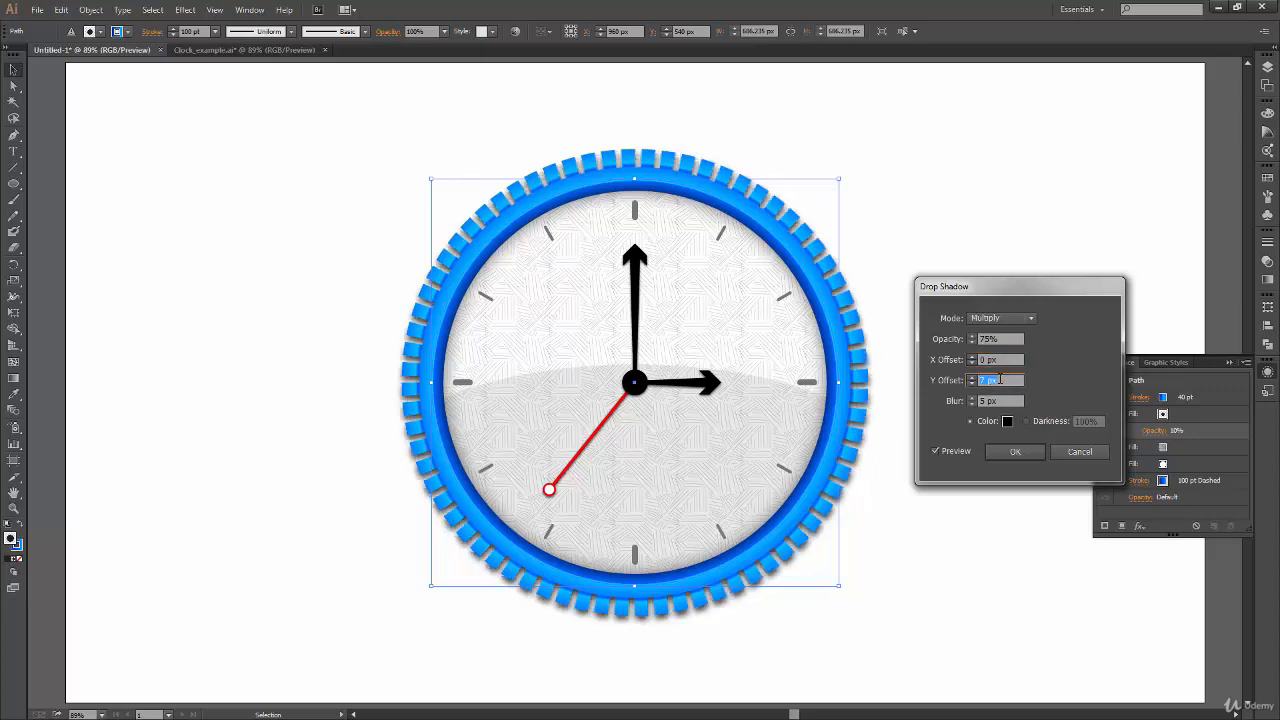
{"action": "left_click", "coordinate": [1009, 338]}
{"action": "type", "text": "50"}
{"action": "key", "text": "Tab"}
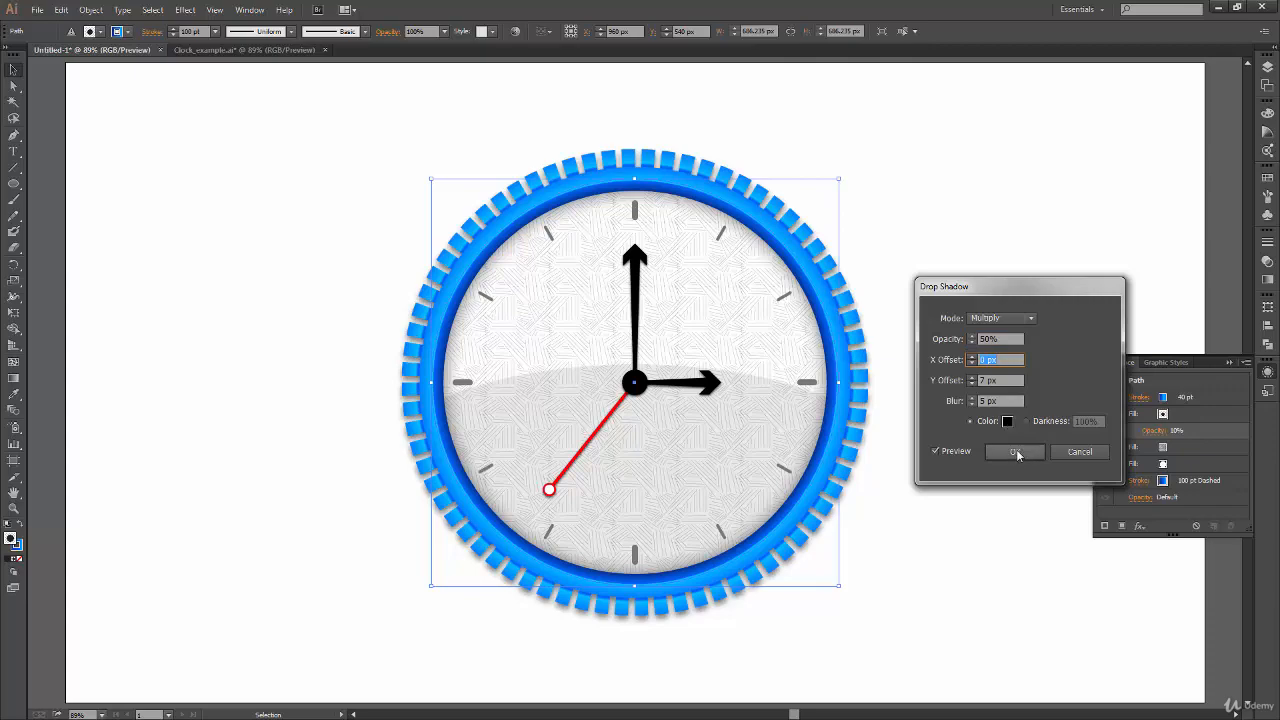
{"action": "left_click", "coordinate": [1015, 452]}
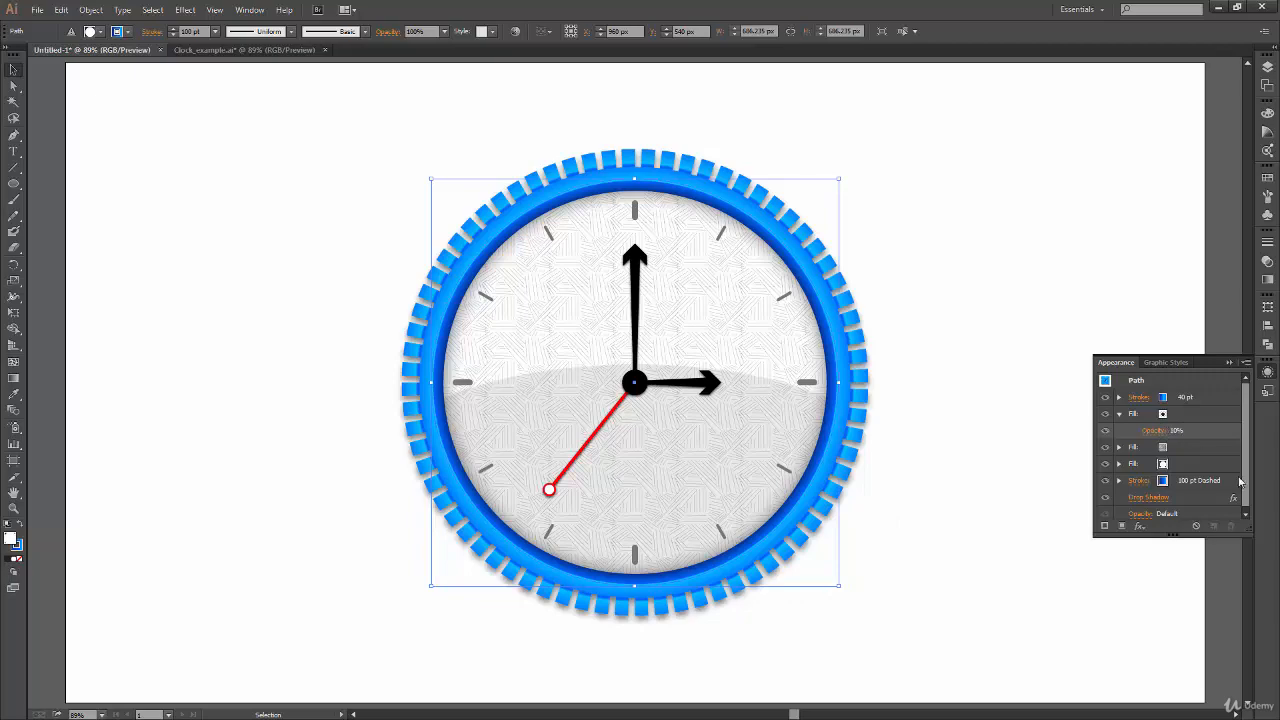
- Review the rim circle's applied Drop Shadow settings without changing them, and switch the effect's visibility off and on again
{"action": "left_click_drag", "start_coordinate": [1245, 493], "coordinate": [1245, 505]}
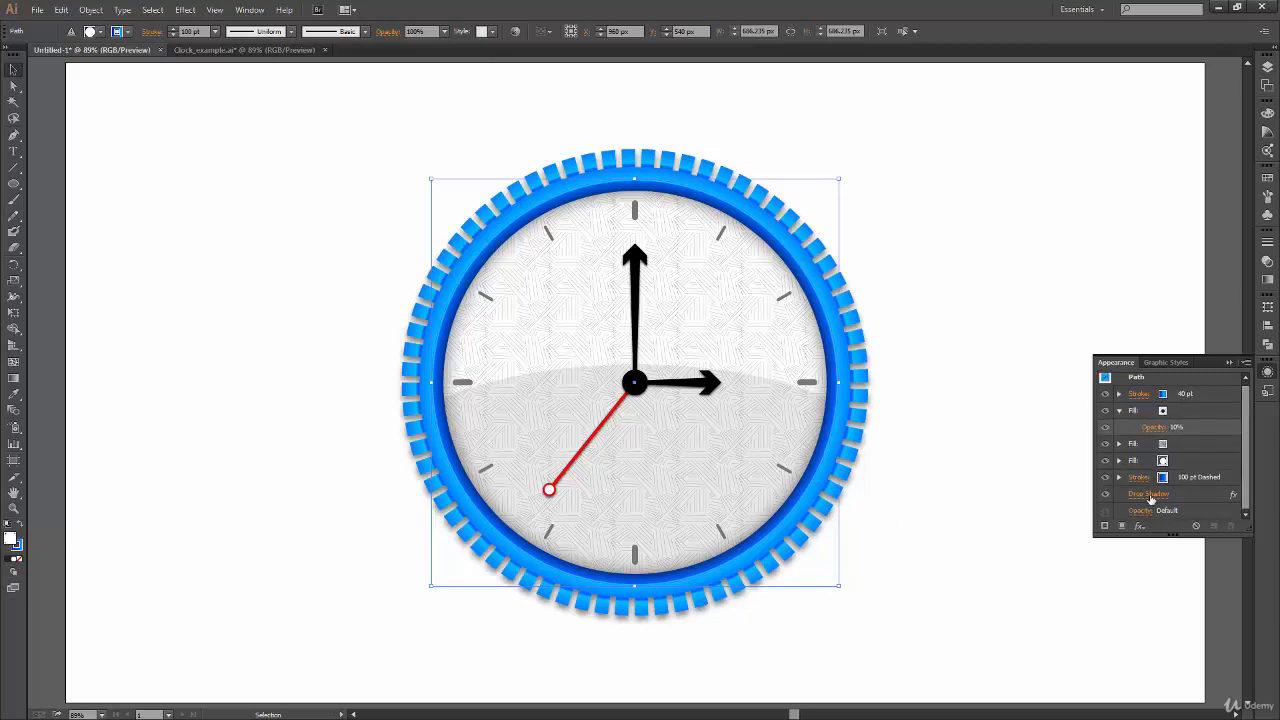
{"action": "left_click", "coordinate": [1235, 497]}
{"action": "left_click", "coordinate": [1158, 499]}
{"action": "left_click", "coordinate": [1079, 452]}
{"action": "left_click", "coordinate": [1150, 497]}
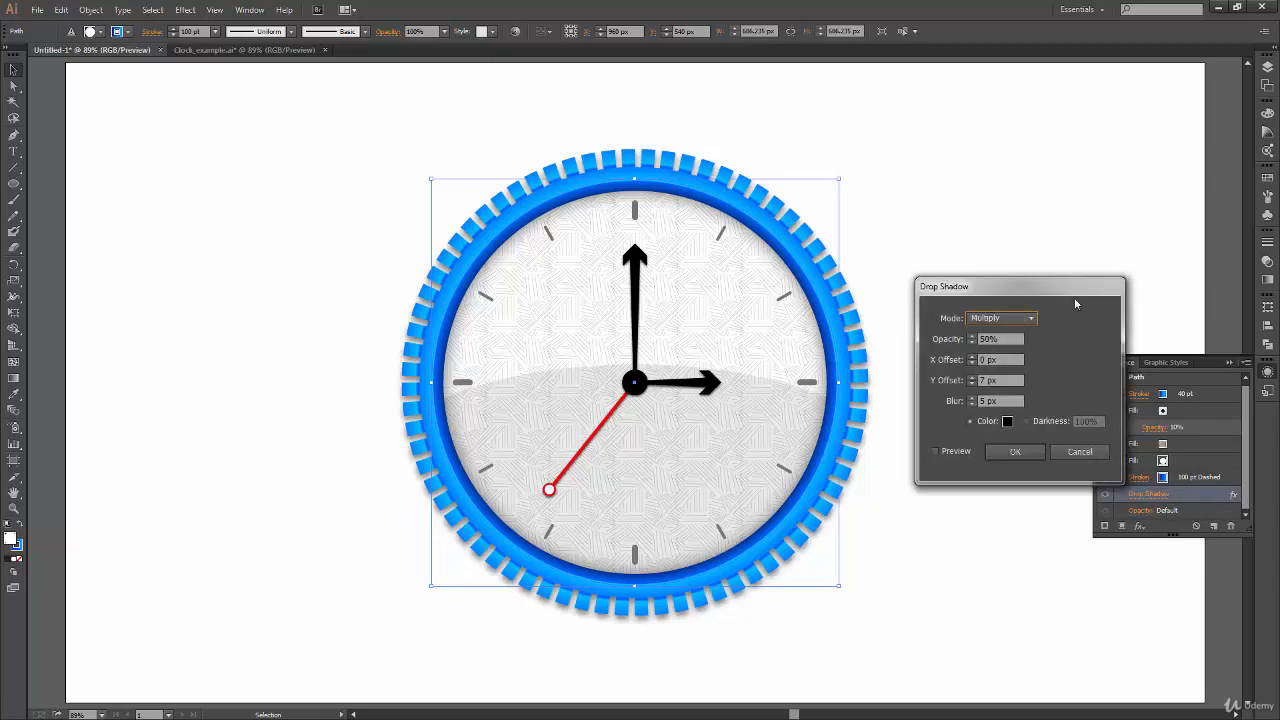
{"action": "left_click_drag", "start_coordinate": [1029, 287], "coordinate": [985, 290]}
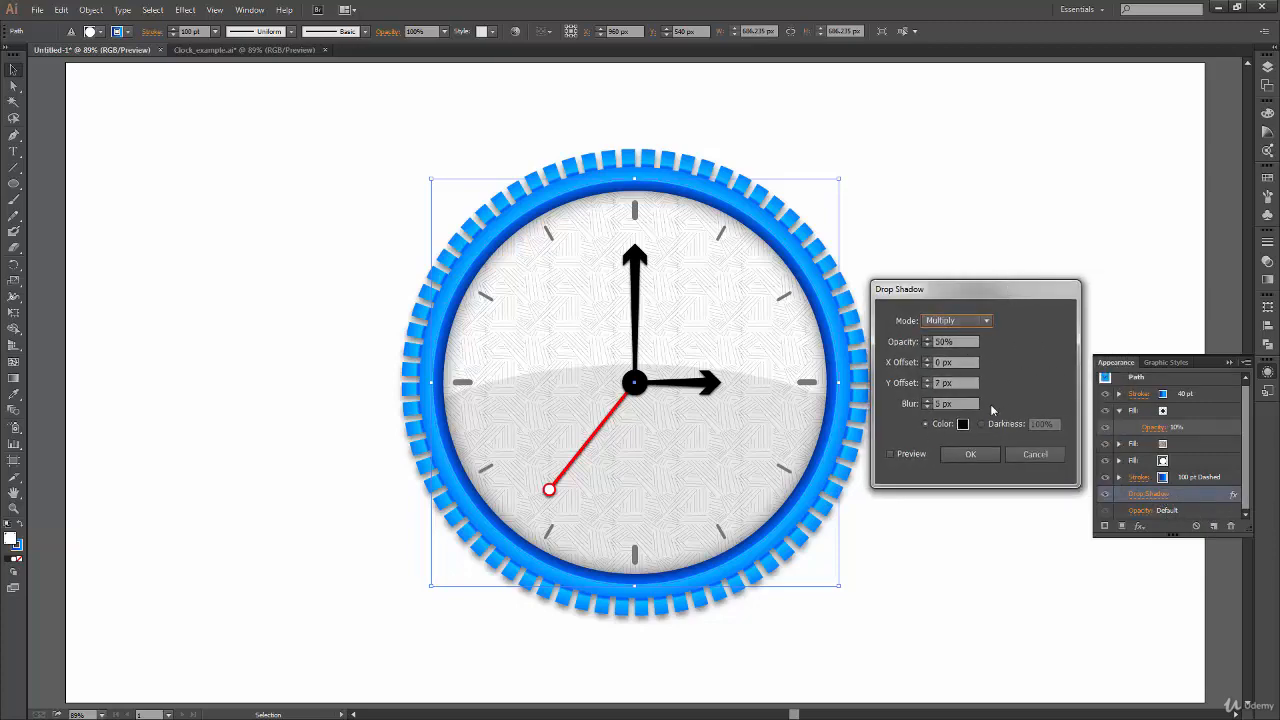
{"action": "left_click", "coordinate": [1036, 455]}
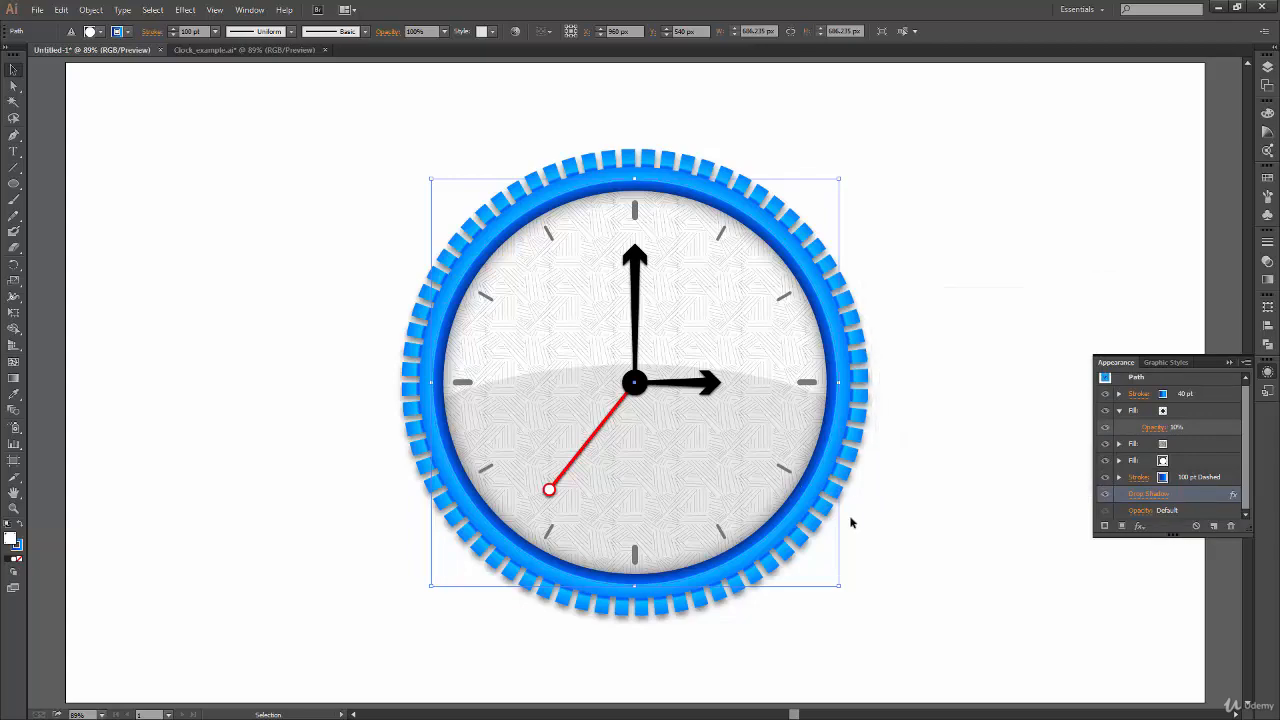
{"action": "left_click", "coordinate": [1106, 495]}
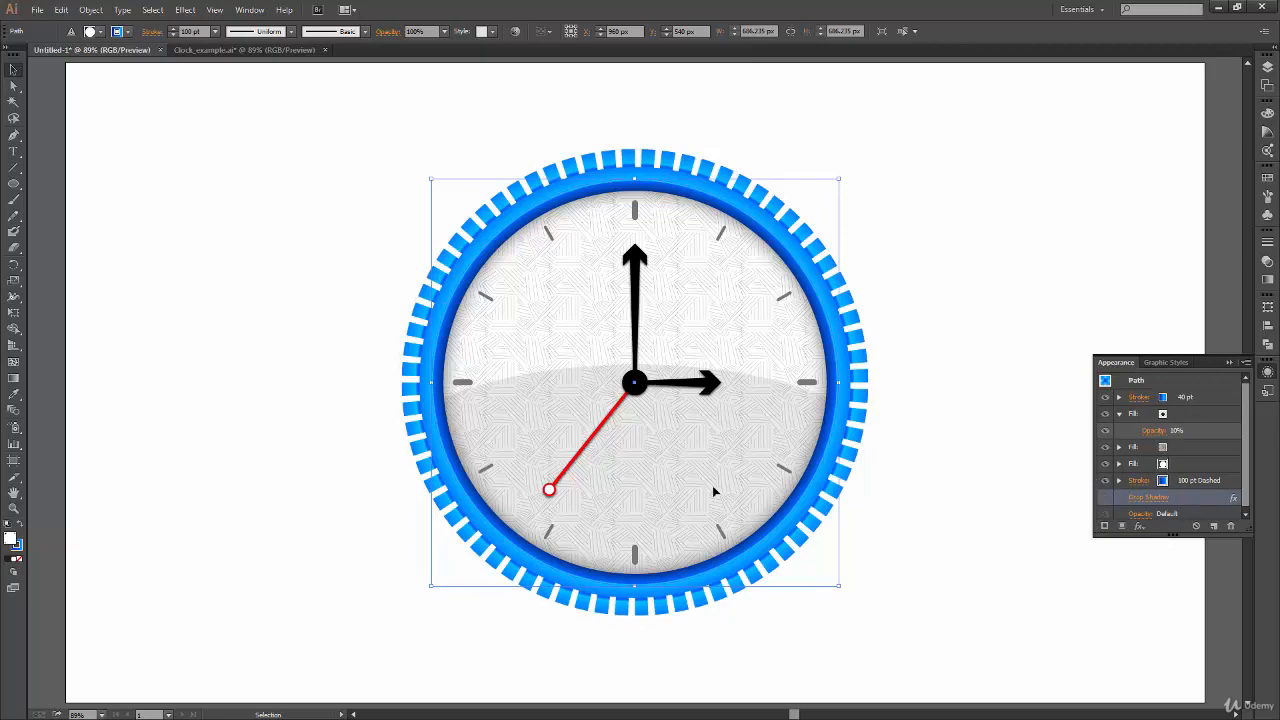
{"action": "left_click", "coordinate": [1105, 497]}
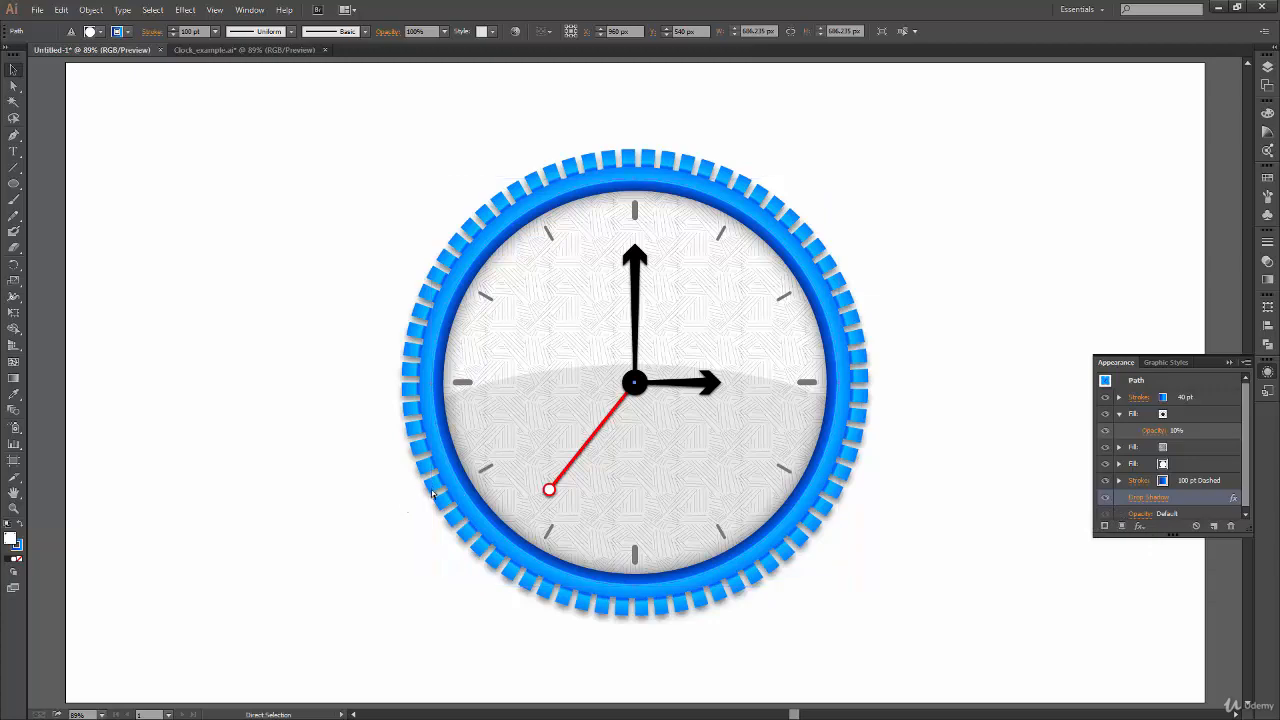
- Examine the shadow between the blue rim's dashes up close and compare it with the red rim in Clock_example.ai
{"action": "key", "text": "ctrl+plus"}
{"action": "key", "text": "ctrl+plus"}
{"action": "key", "text": "ctrl+plus"}
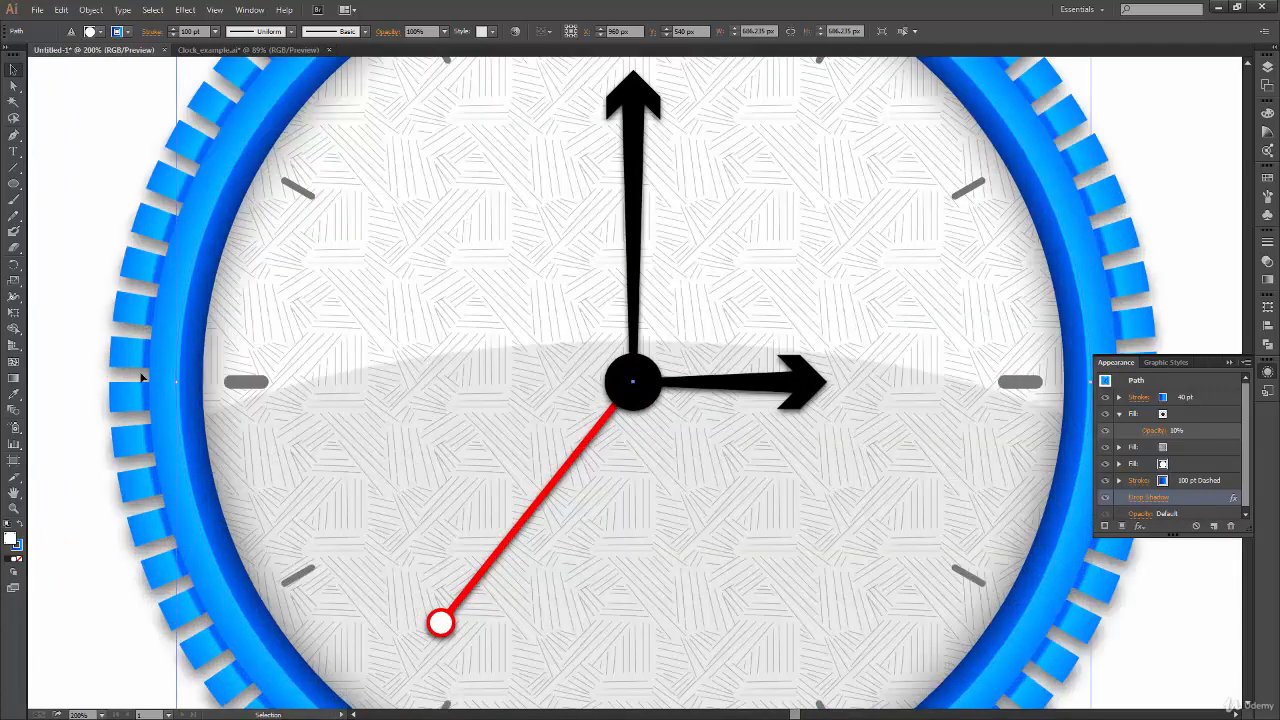
{"action": "left_click_drag", "start_coordinate": [128, 470], "coordinate": [318, 312]}
{"action": "left_click", "coordinate": [256, 50]}
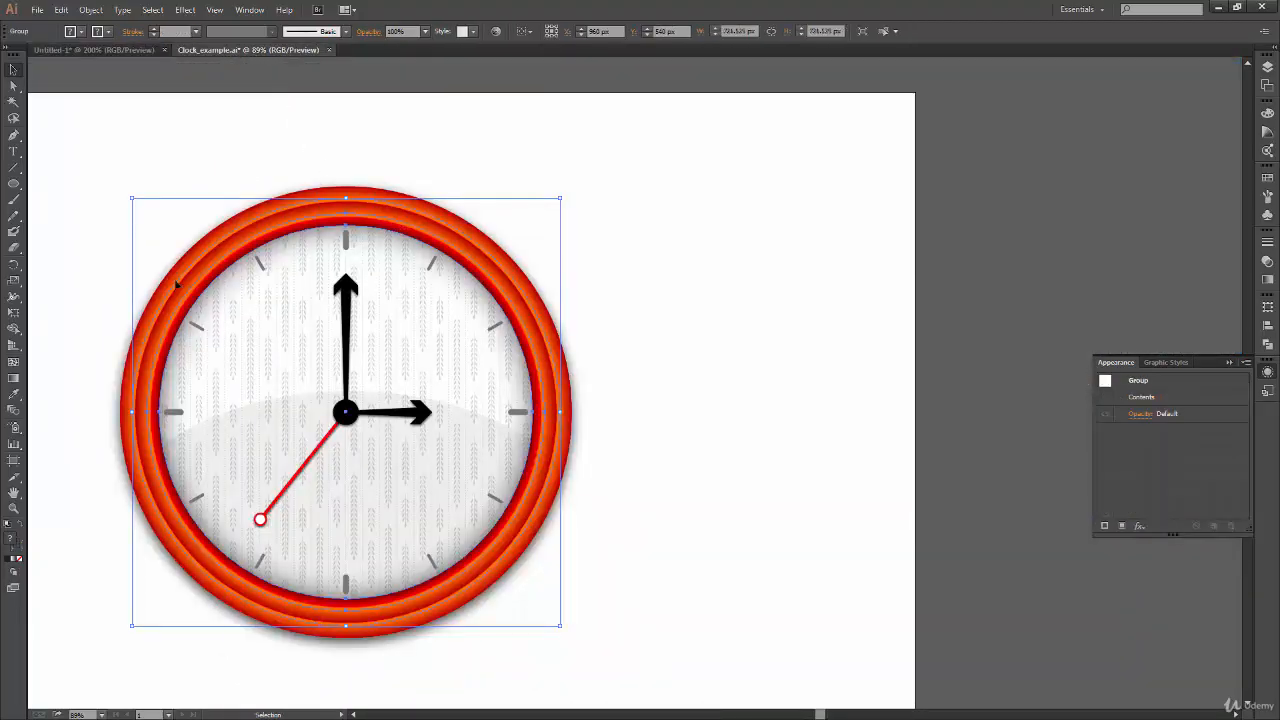
{"action": "left_click", "coordinate": [111, 49]}
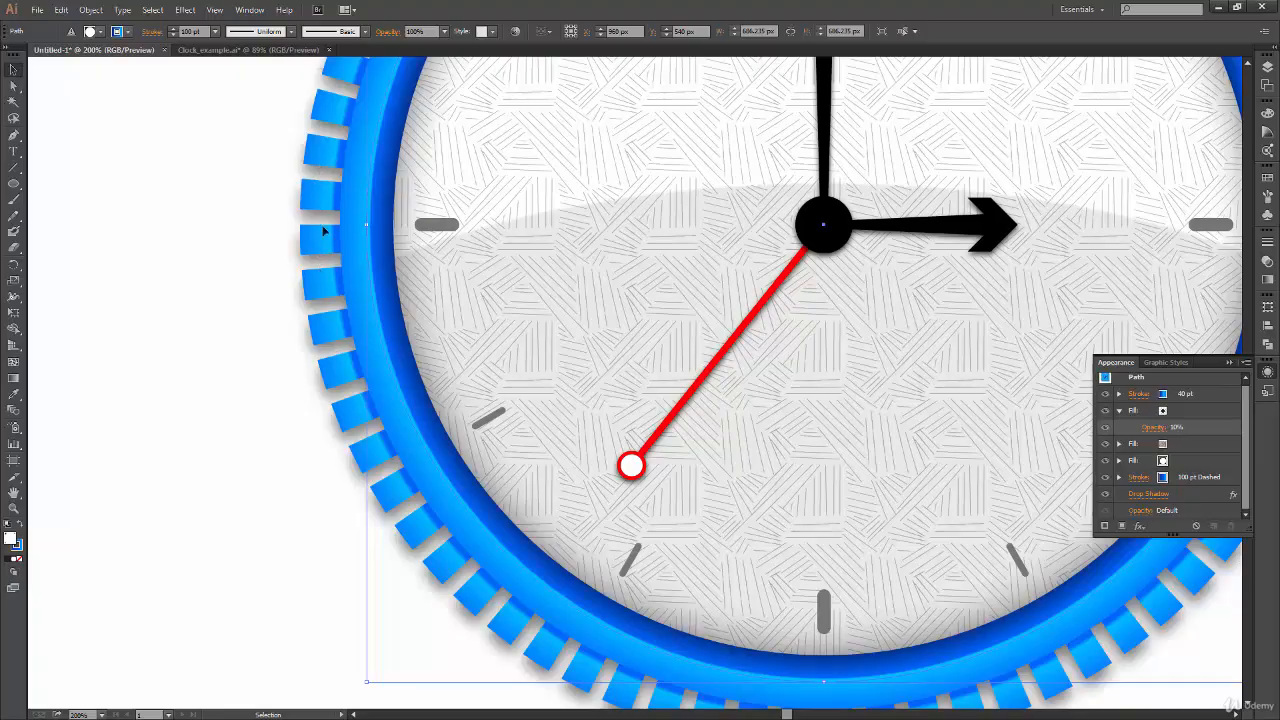
{"action": "key", "text": "ctrl+0"}
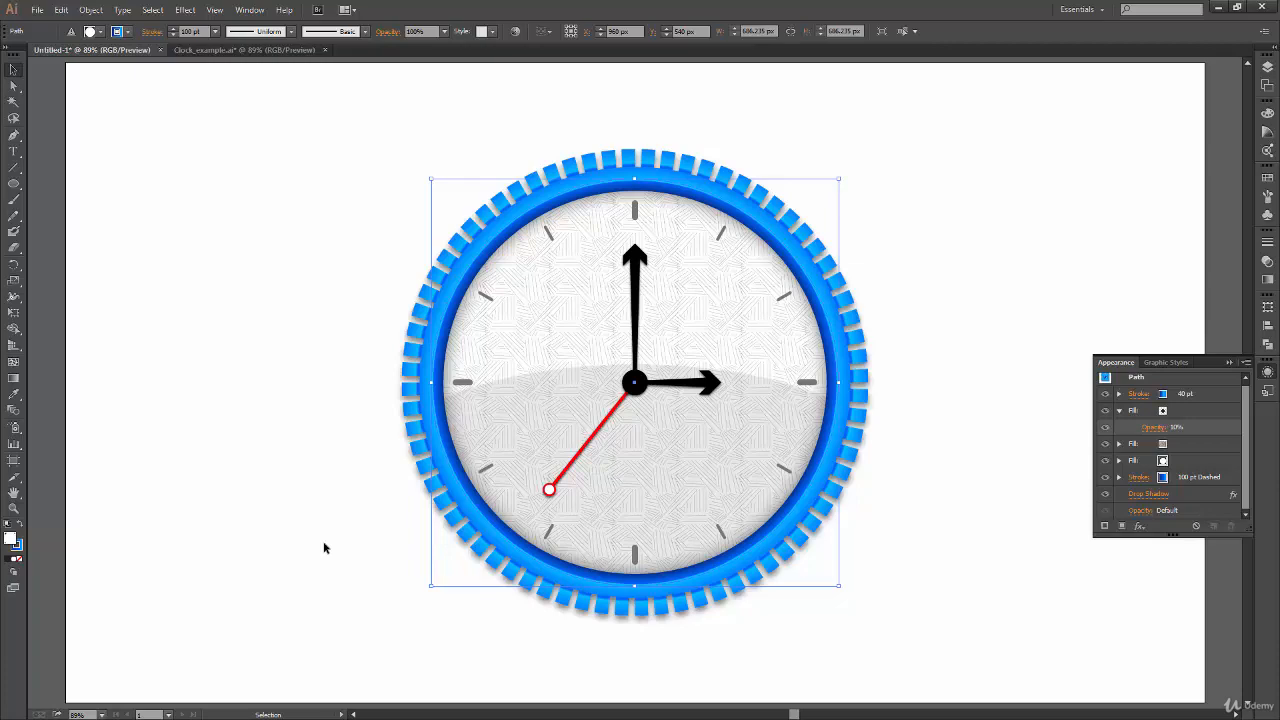
- Duplicate the blue rim circle's 100 pt dashed stroke
{"action": "left_click", "coordinate": [1224, 478]}
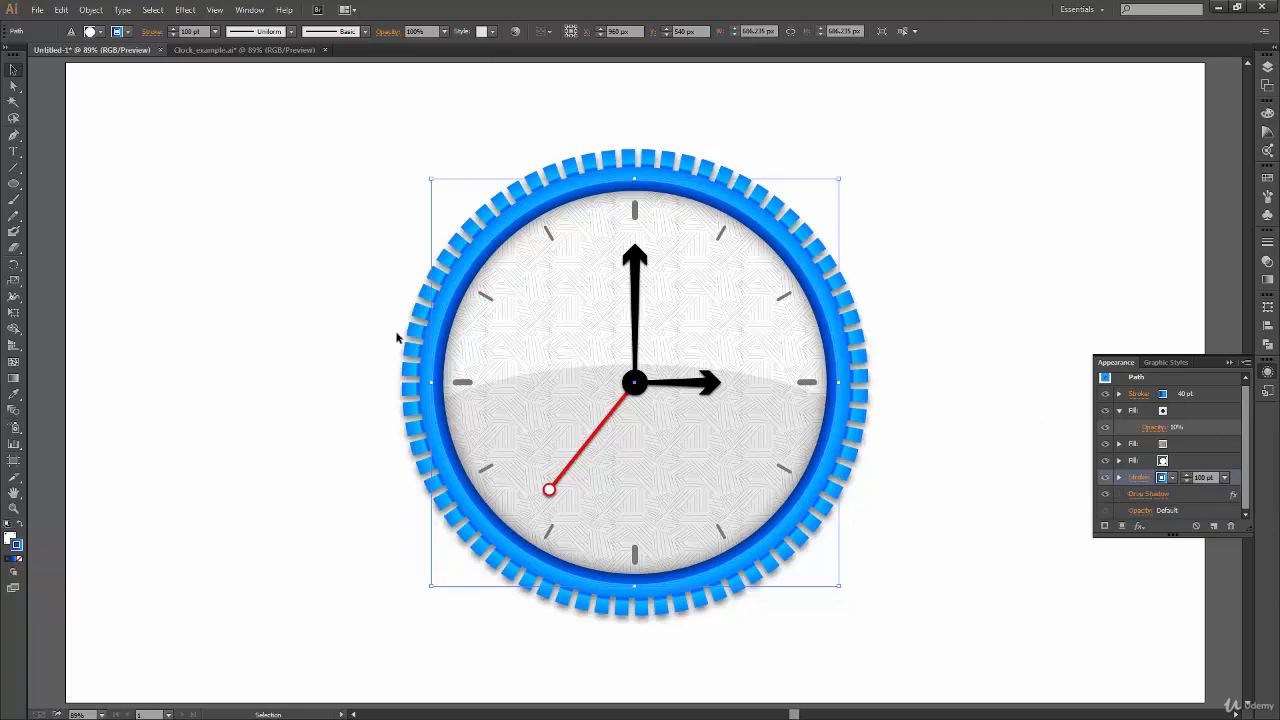
{"action": "left_click", "coordinate": [1213, 526]}
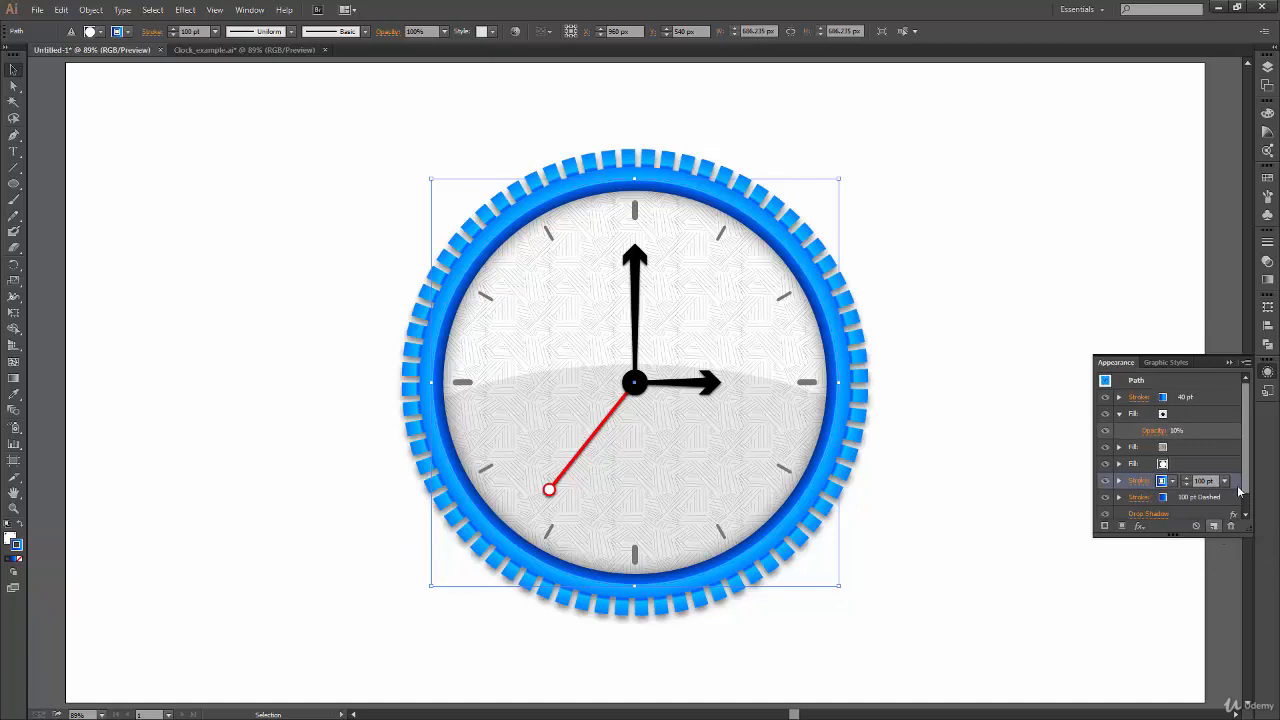
{"action": "left_click_drag", "start_coordinate": [1237, 487], "coordinate": [1228, 506]}
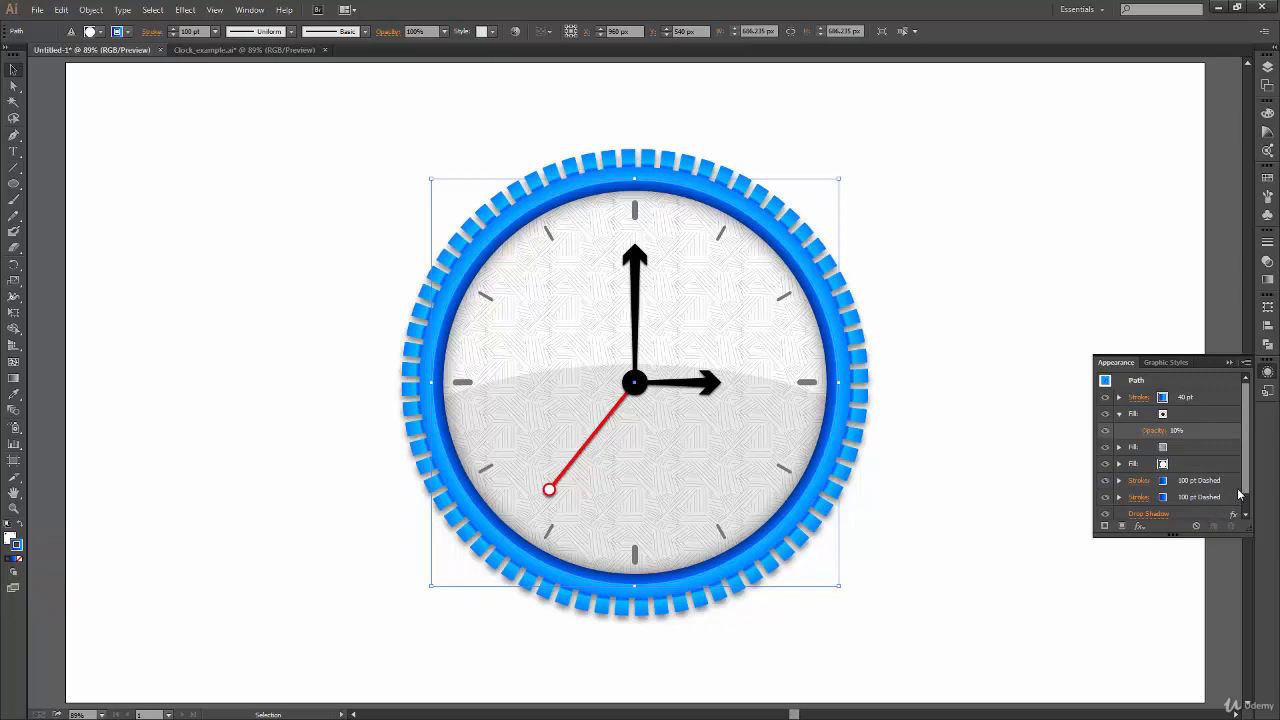
{"action": "scroll", "coordinate": [1230, 490], "scroll_direction": "down", "scroll_amount": 1}
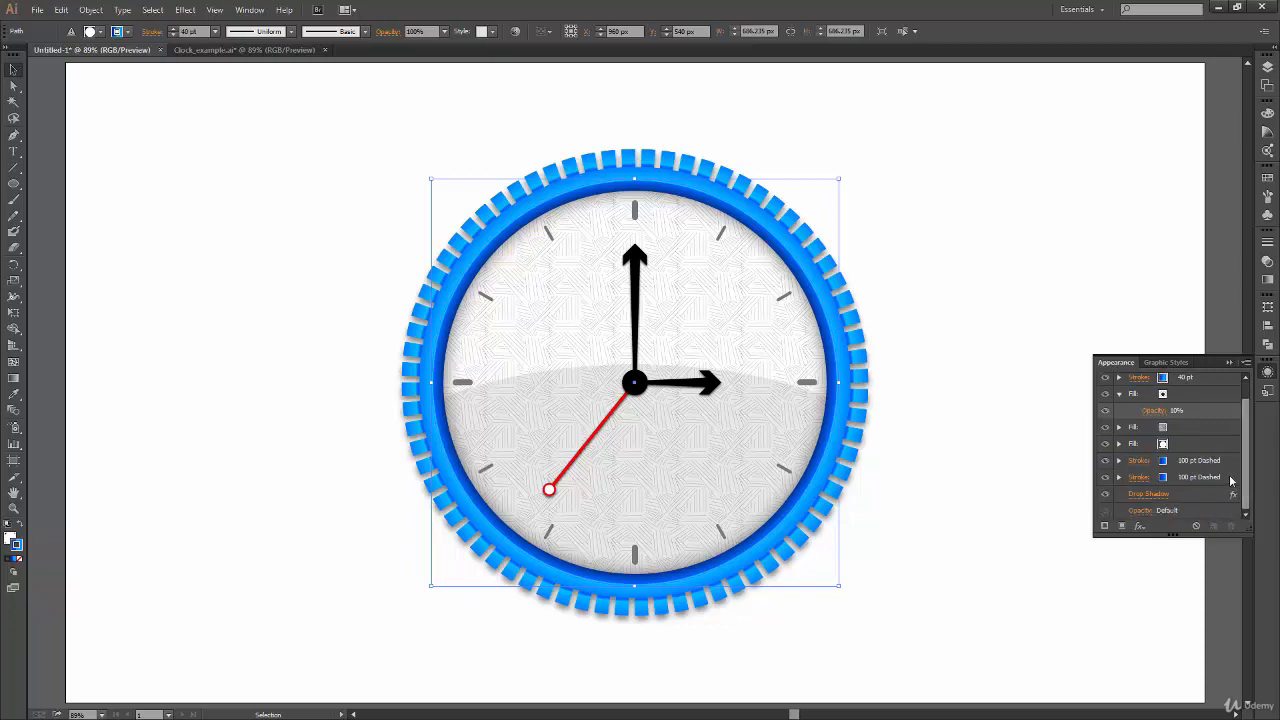
- Recolor the lowest 100 pt stroke to the lightest gray swatch and turn off its dashed line
{"action": "left_click", "coordinate": [1230, 479]}
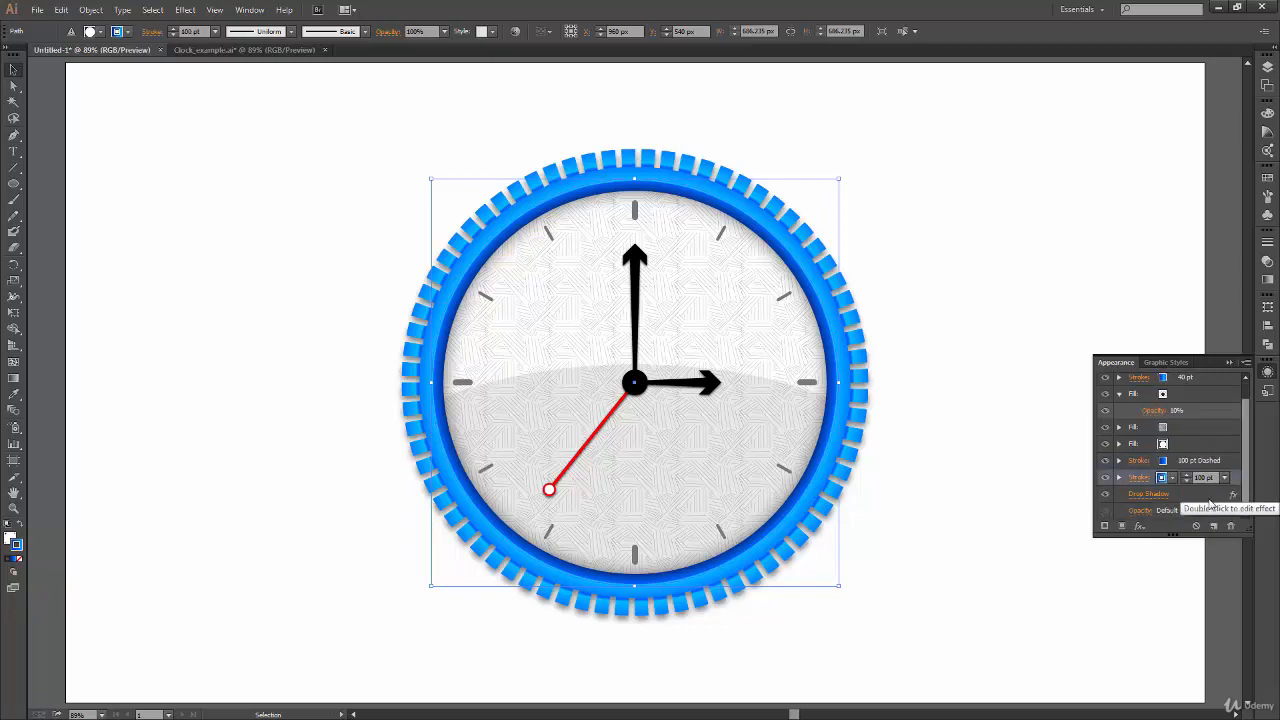
{"action": "left_click", "coordinate": [1165, 477]}
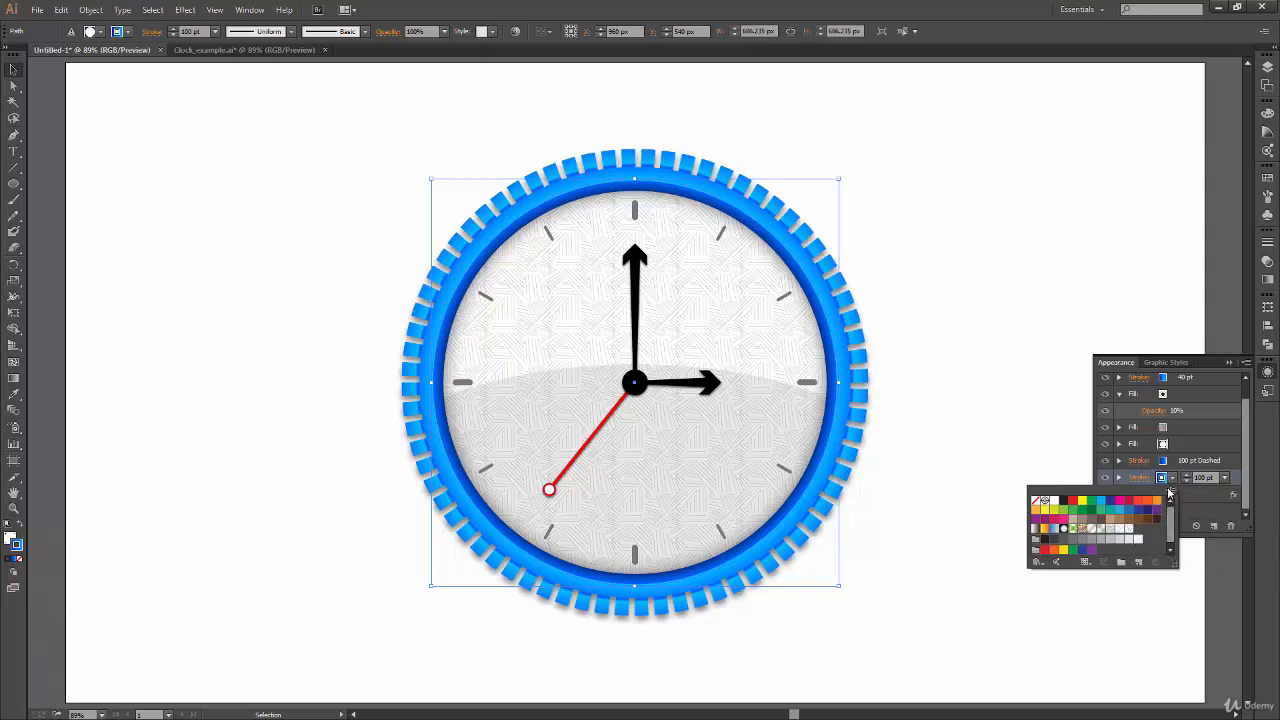
{"action": "left_click", "coordinate": [1138, 541]}
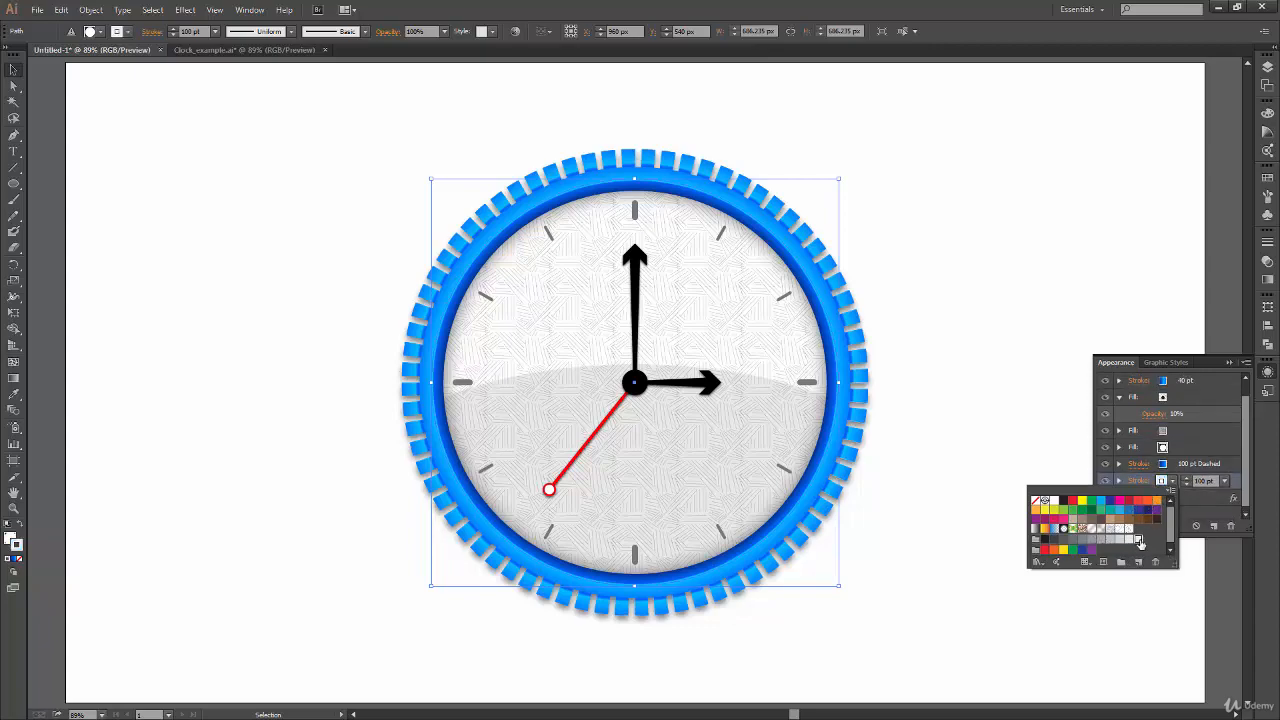
{"action": "left_click", "coordinate": [1144, 483]}
{"action": "left_click", "coordinate": [1141, 482]}
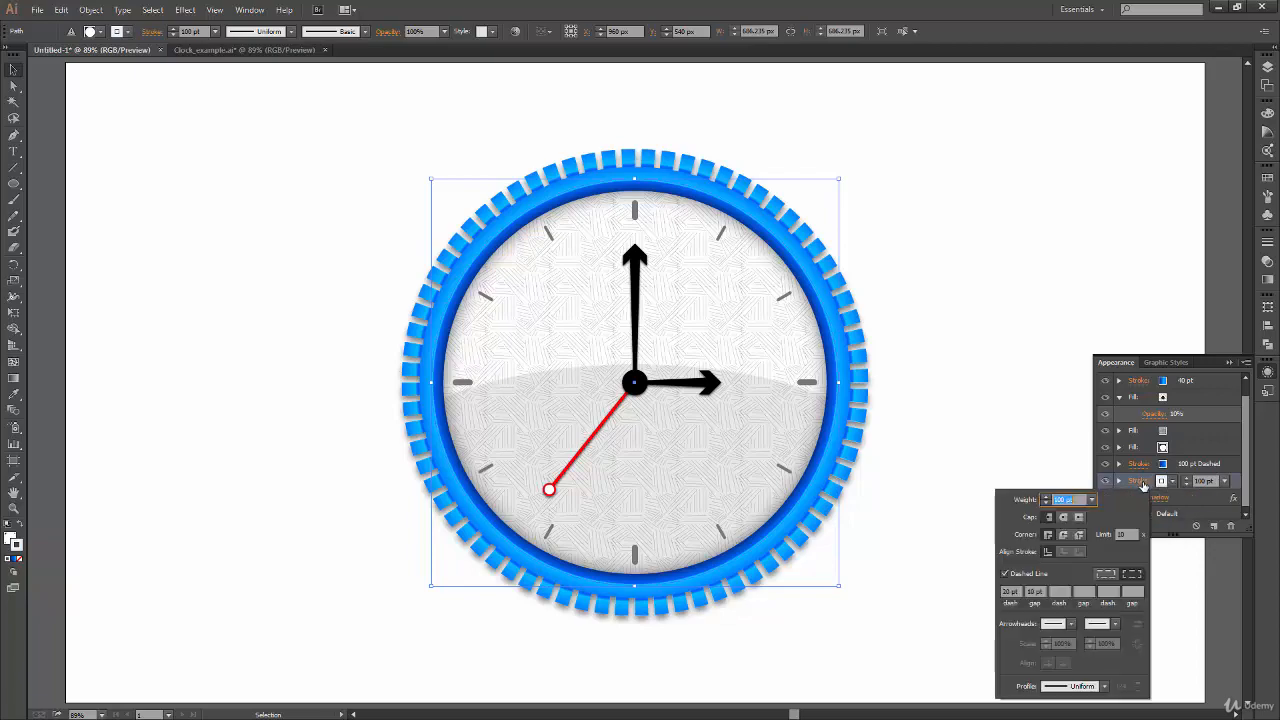
{"action": "left_click", "coordinate": [1005, 575]}
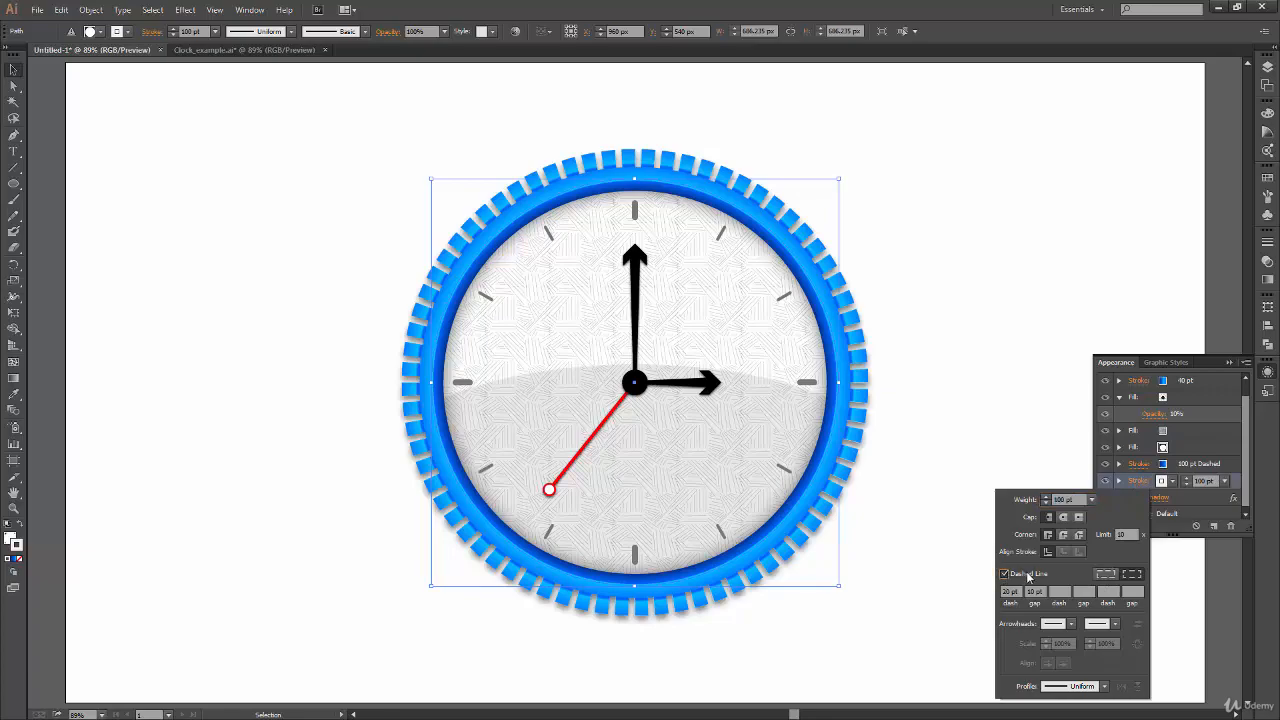
{"action": "left_click", "coordinate": [1025, 574]}
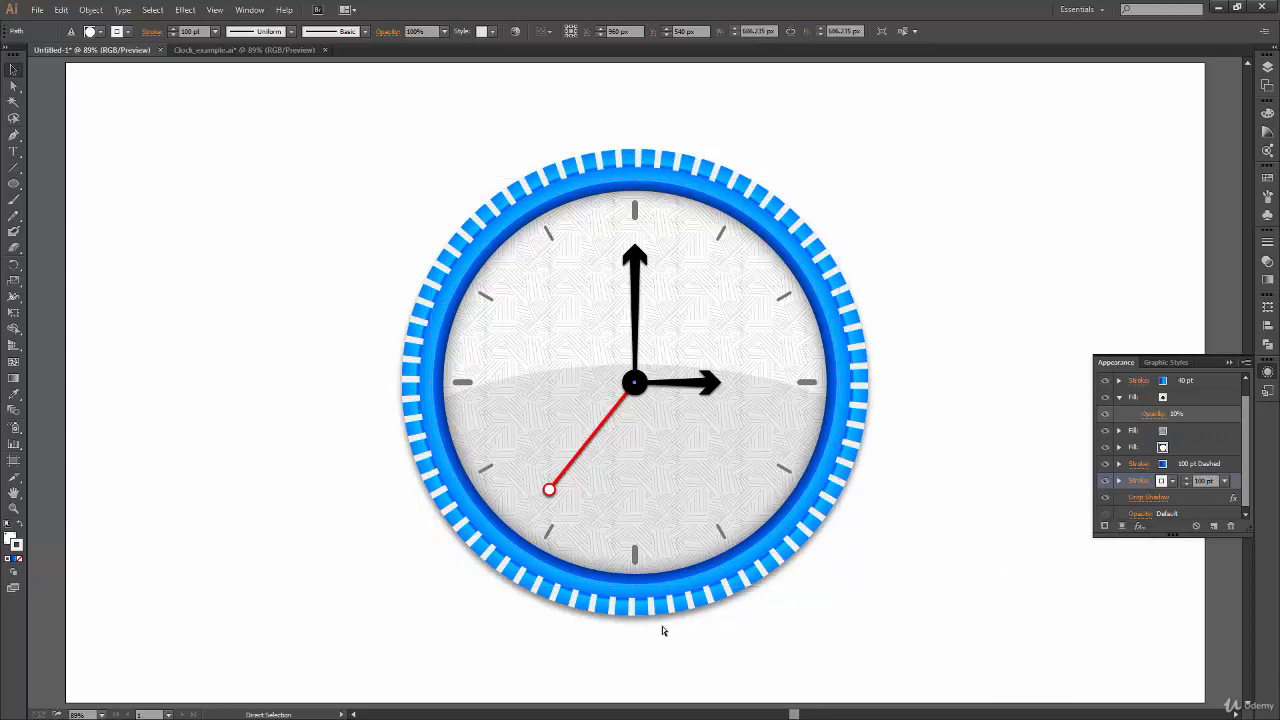
- Clear the selection and examine the light gray gaps between the rim's blue dashes and the shadow around its edge
{"action": "key", "text": "ctrl+plus"}
{"action": "key", "text": "ctrl+plus"}
{"action": "left_click_drag", "start_coordinate": [660, 529], "coordinate": [643, 255]}
{"action": "key", "text": "a"}
{"action": "key", "text": "ctrl+plus"}
{"action": "key", "text": "ctrl+plus"}
{"action": "key", "text": "v"}
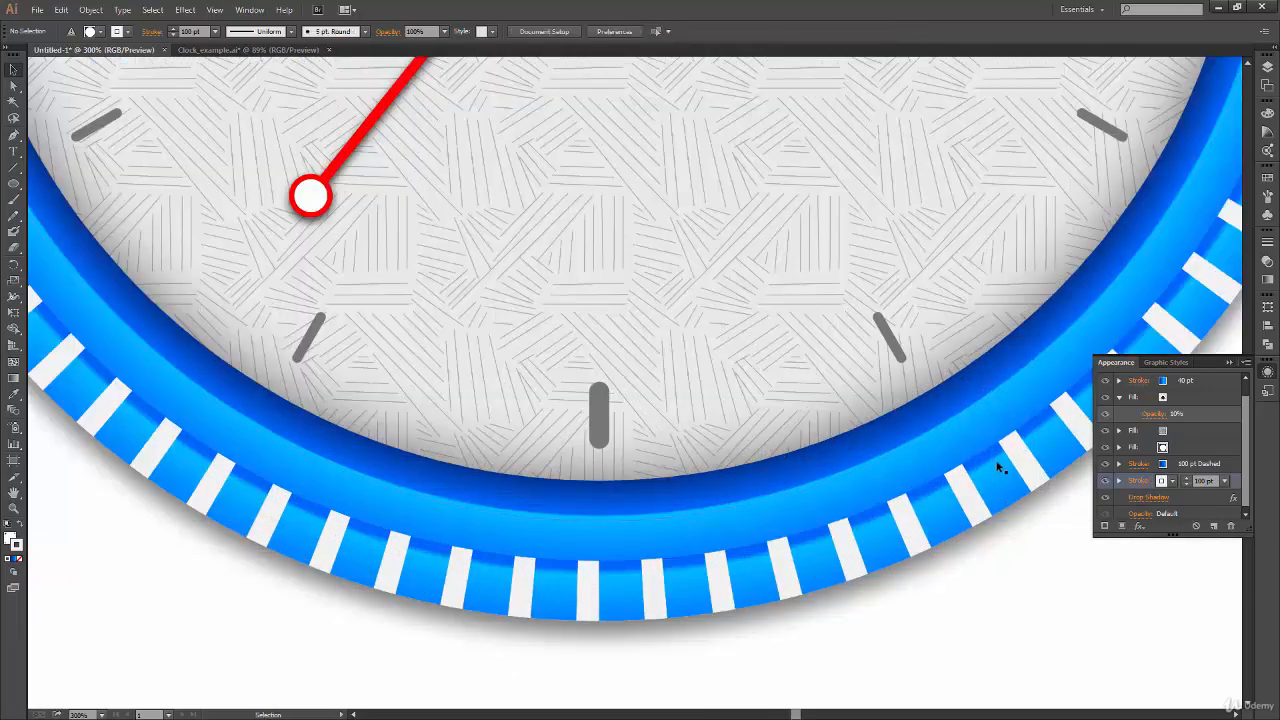
{"action": "key", "text": "a"}
{"action": "key", "text": "ctrl+0"}
{"action": "key", "text": "v"}
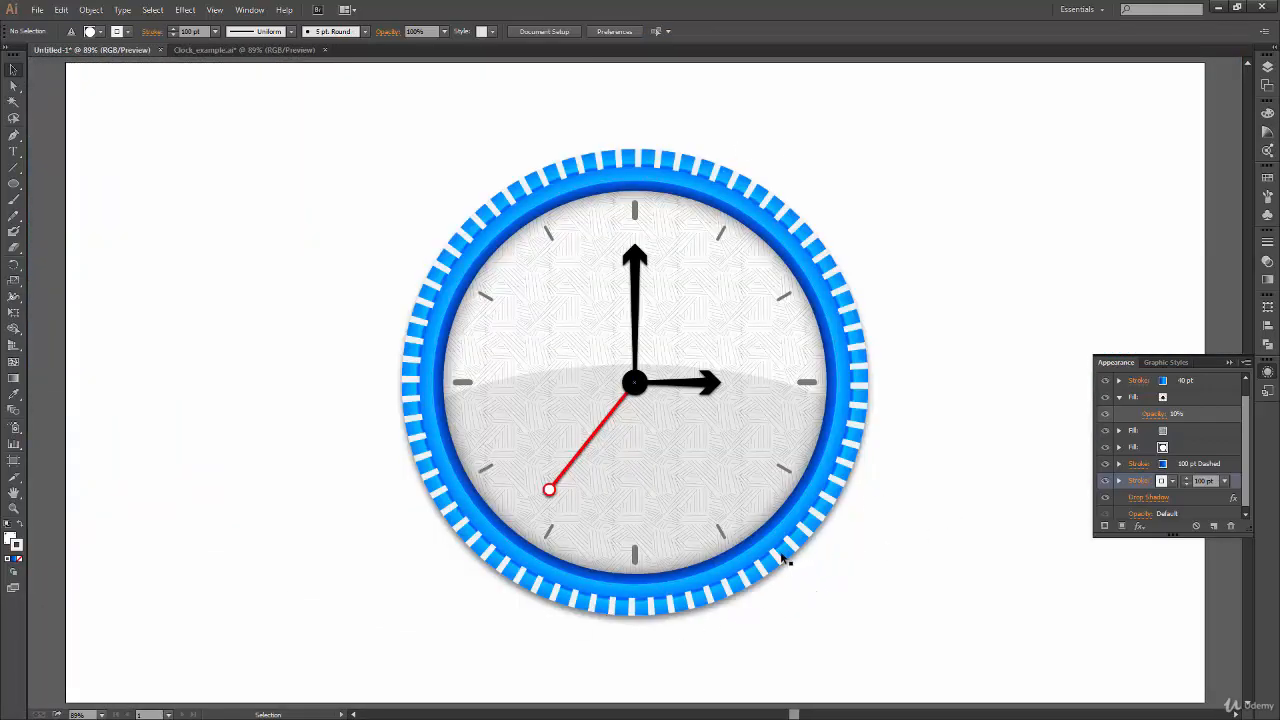
{"action": "left_click", "coordinate": [1226, 484]}
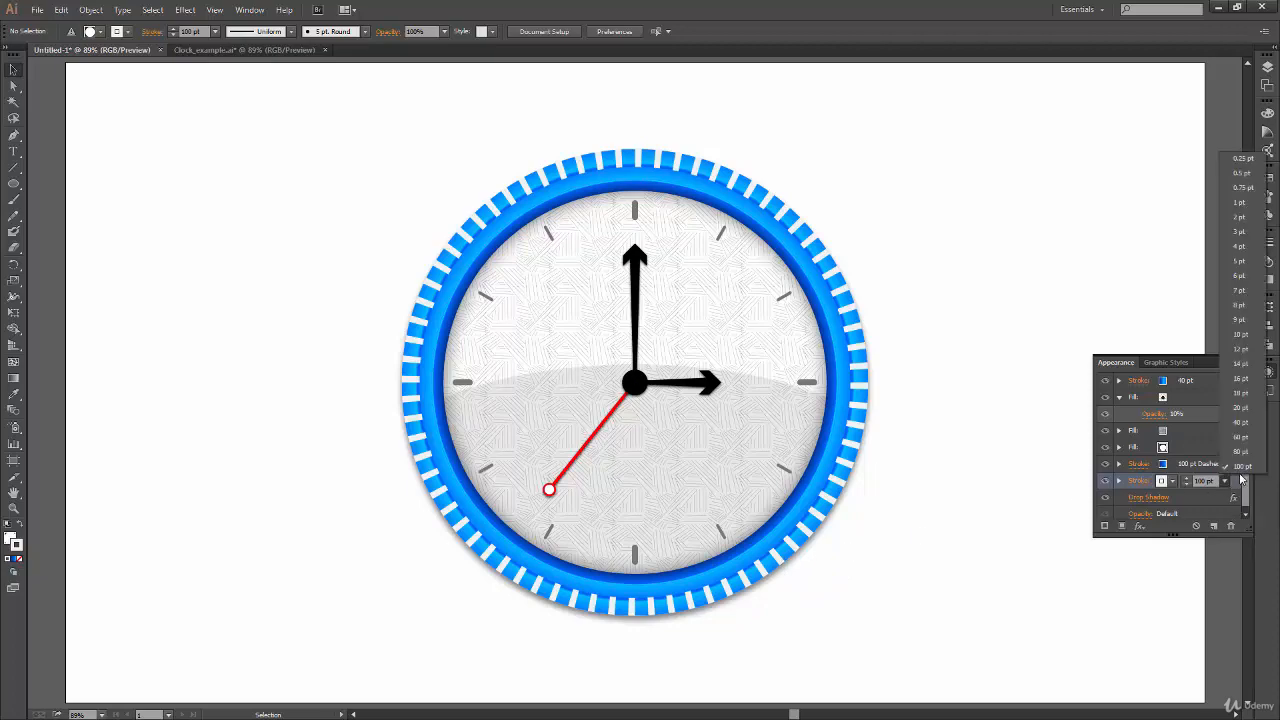
{"action": "left_click", "coordinate": [1228, 484]}
{"action": "left_click", "coordinate": [1224, 482]}
{"action": "left_click", "coordinate": [1216, 483]}
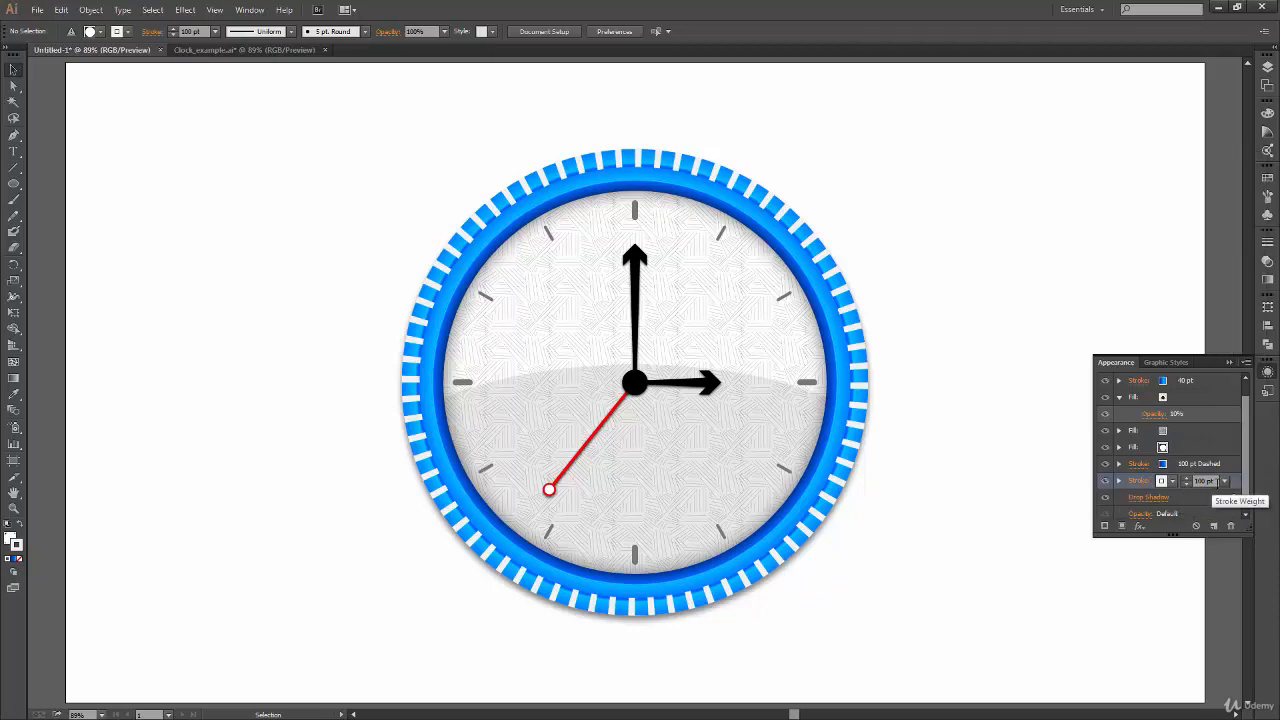
{"action": "left_click", "coordinate": [1203, 481]}
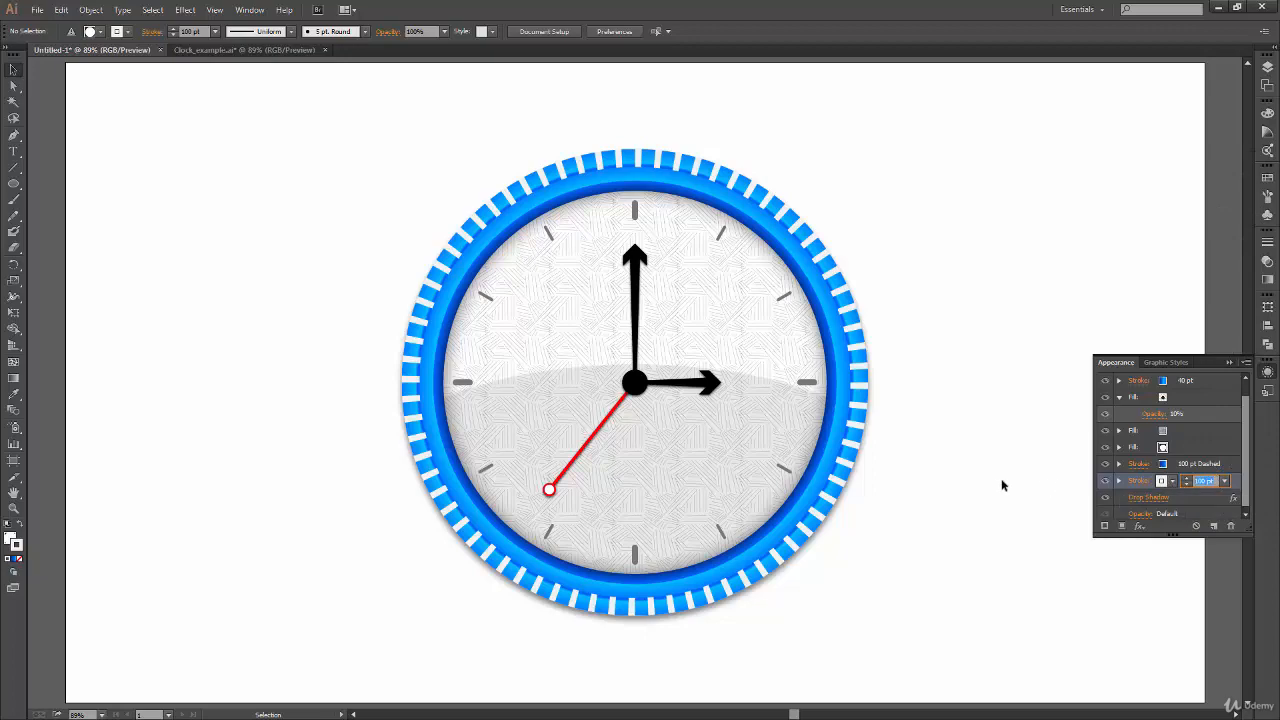
{"action": "type", "text": "15"}
{"action": "key", "text": "Return"}
- Set the weight of the rim circle's lowest light gray stroke to 110 pt
{"action": "left_click", "coordinate": [782, 528]}
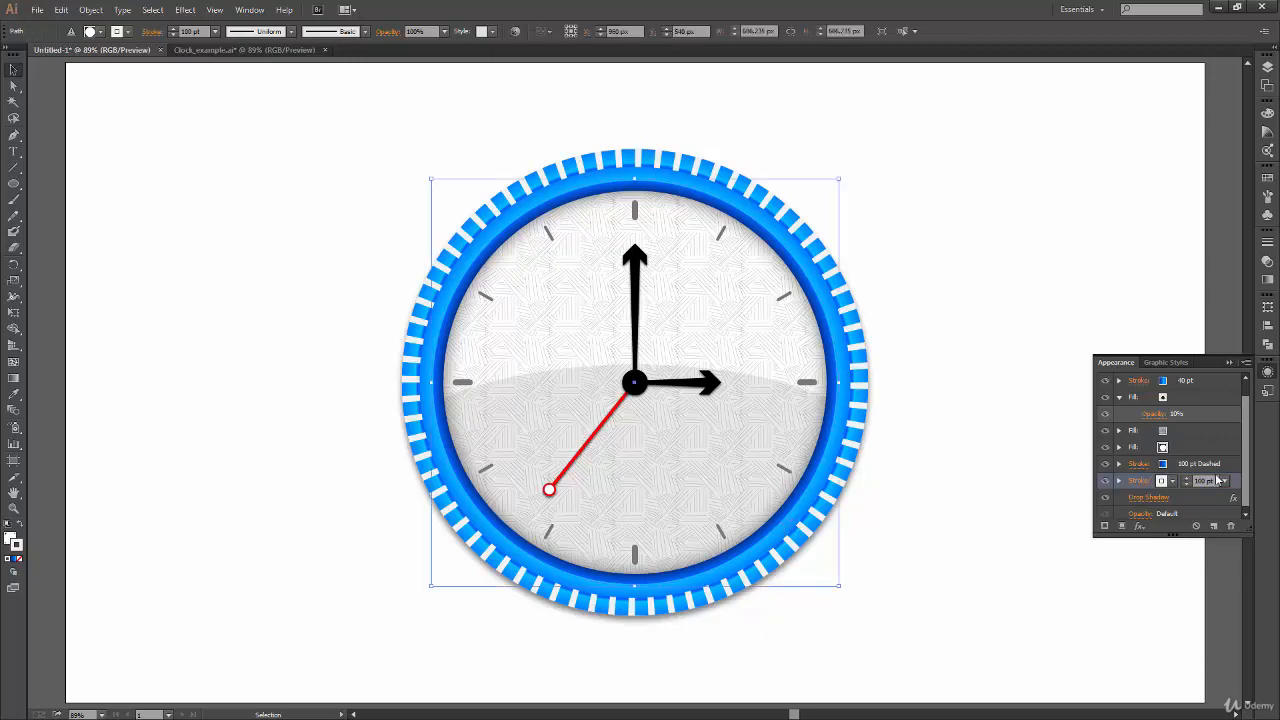
{"action": "left_click", "coordinate": [1203, 481]}
{"action": "type", "text": "15"}
{"action": "key", "text": "Return"}
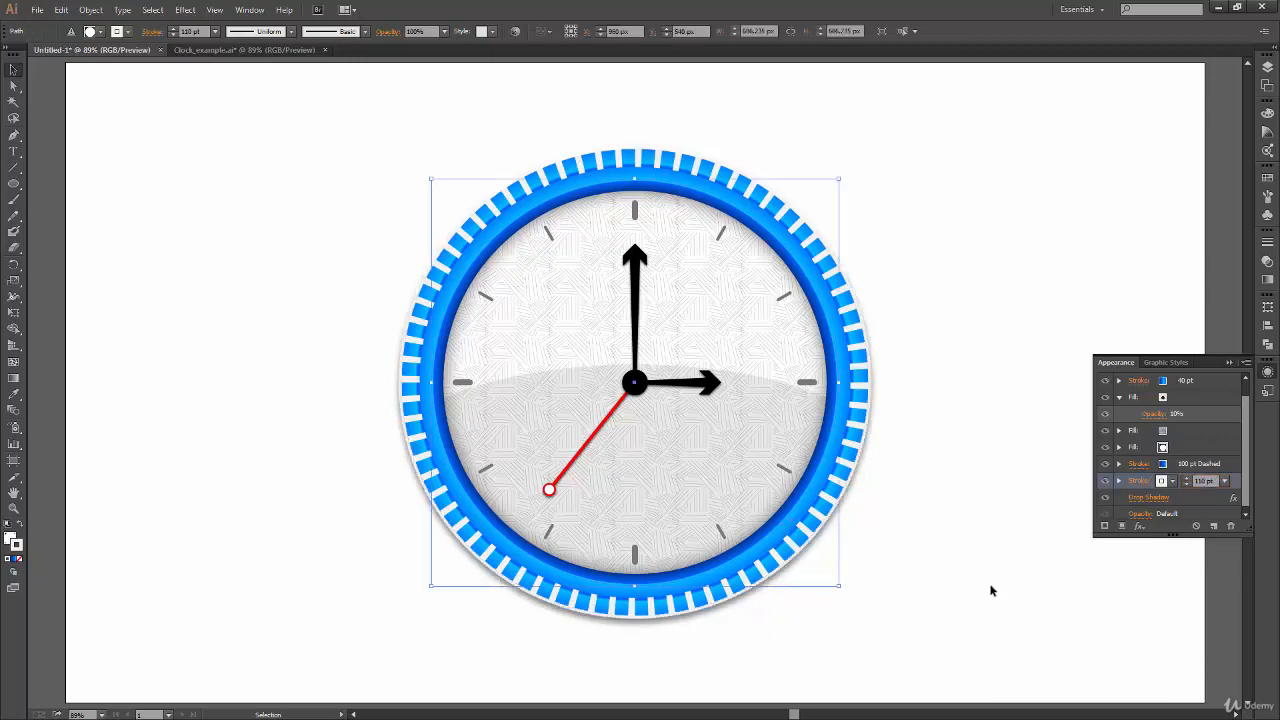
{"action": "left_click", "coordinate": [861, 620]}
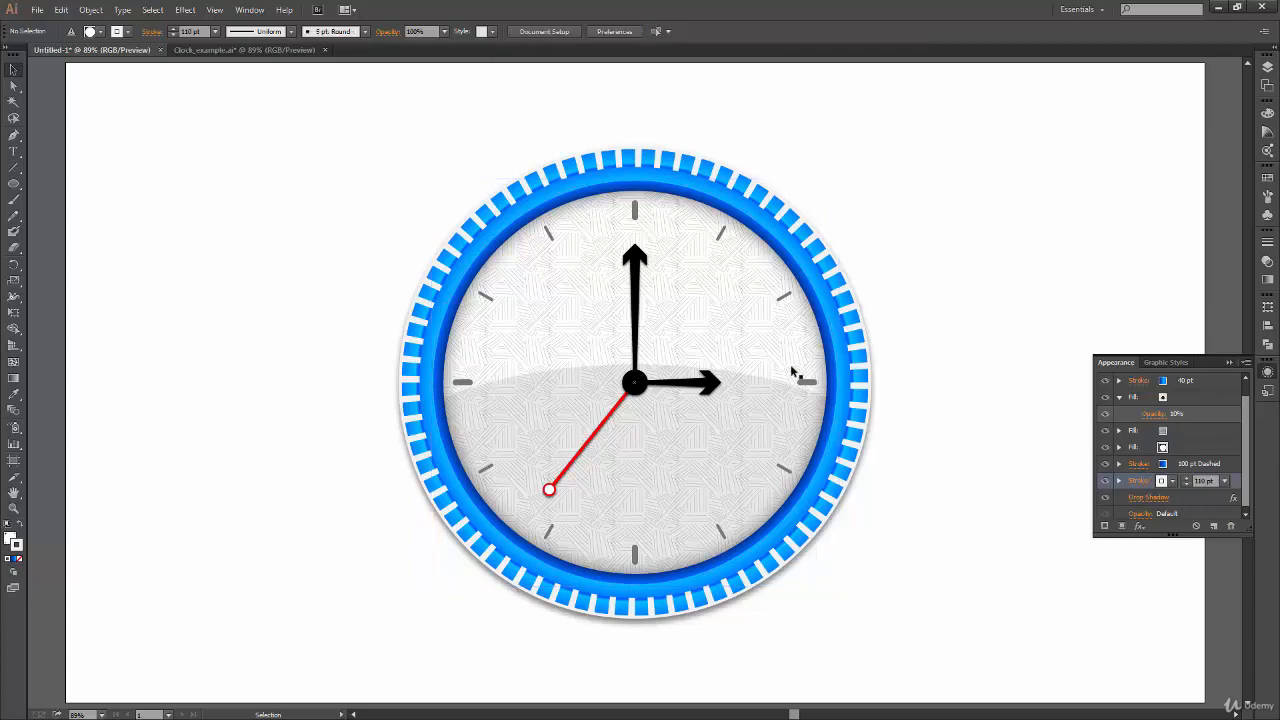
- Try moving the circle's overall Drop Shadow effect into its 10% opacity fill, and undo the move
{"action": "left_click", "coordinate": [1150, 497]}
{"action": "left_click", "coordinate": [1050, 458]}
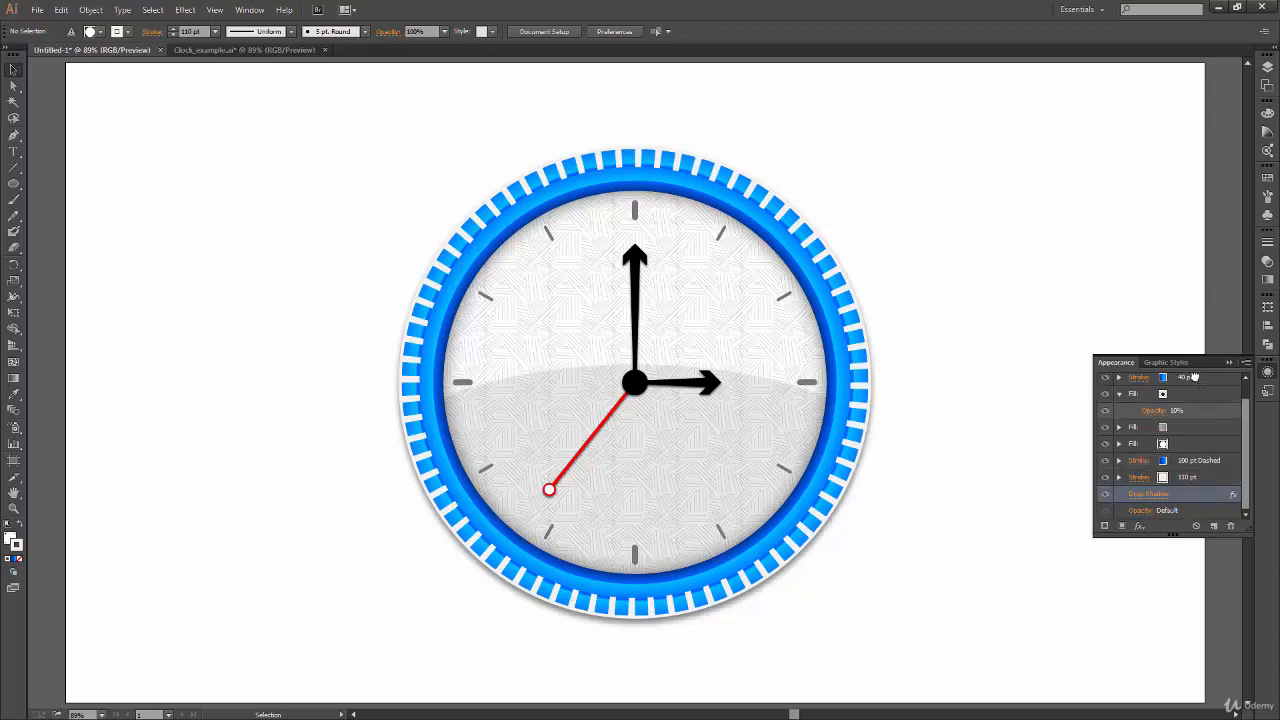
{"action": "scroll", "coordinate": [1186, 401], "scroll_direction": "up", "scroll_amount": 1}
{"action": "left_click_drag", "start_coordinate": [1186, 402], "coordinate": [1185, 422]}
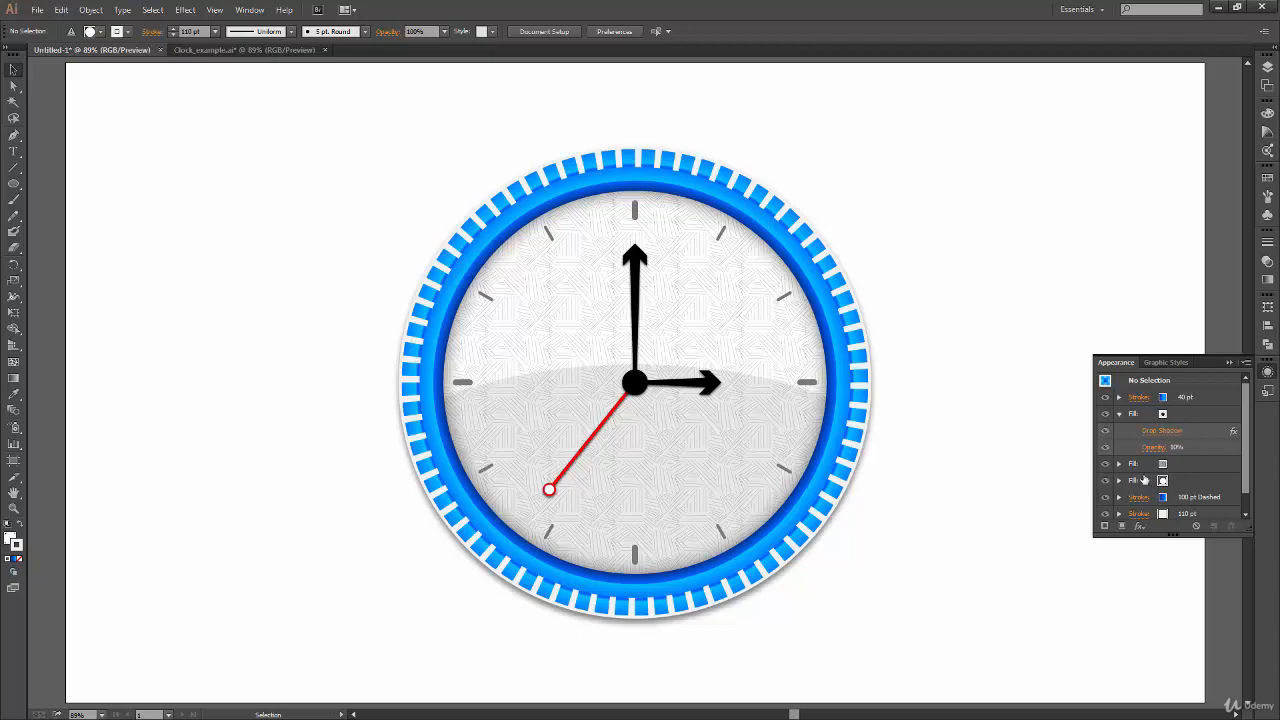
{"action": "key", "text": "ctrl+z"}
{"action": "left_click_drag", "start_coordinate": [1246, 476], "coordinate": [1246, 500]}
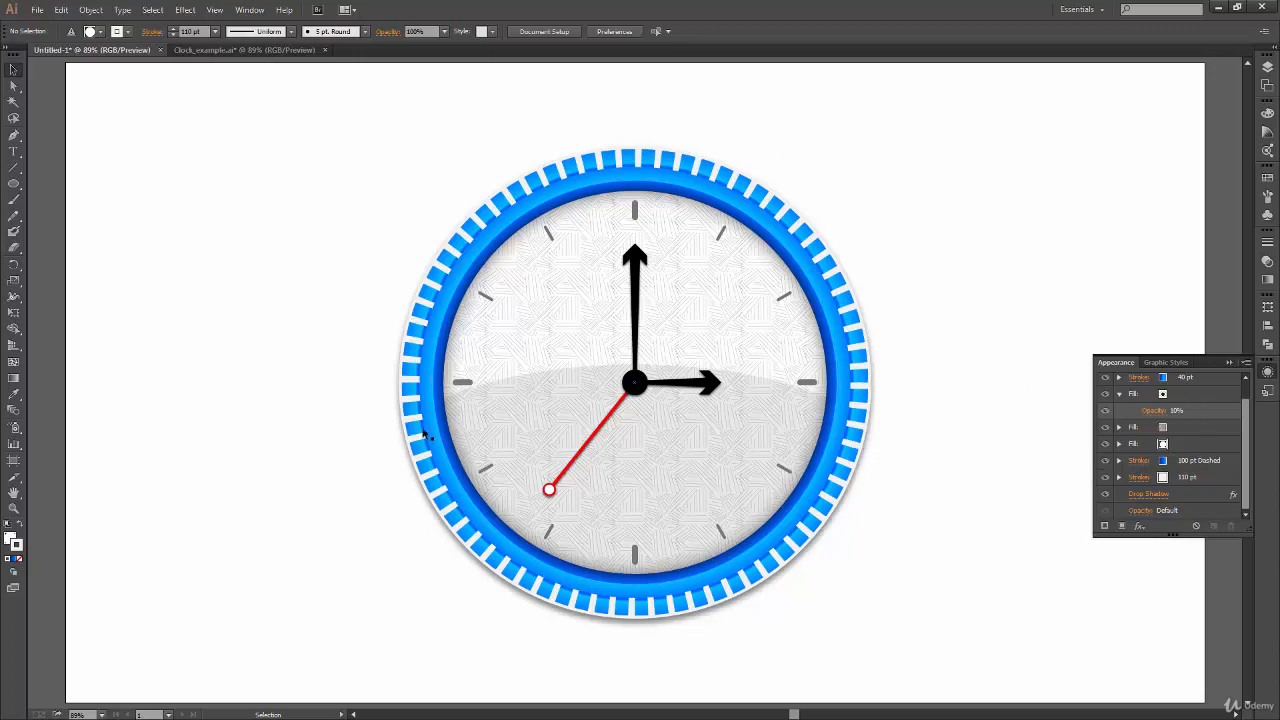
- Move the styled clock circle around the artboard apart from the hands and tick marks, and undo the moves
{"action": "key", "text": "ctrl+equal"}
{"action": "key", "text": "ctrl+equal"}
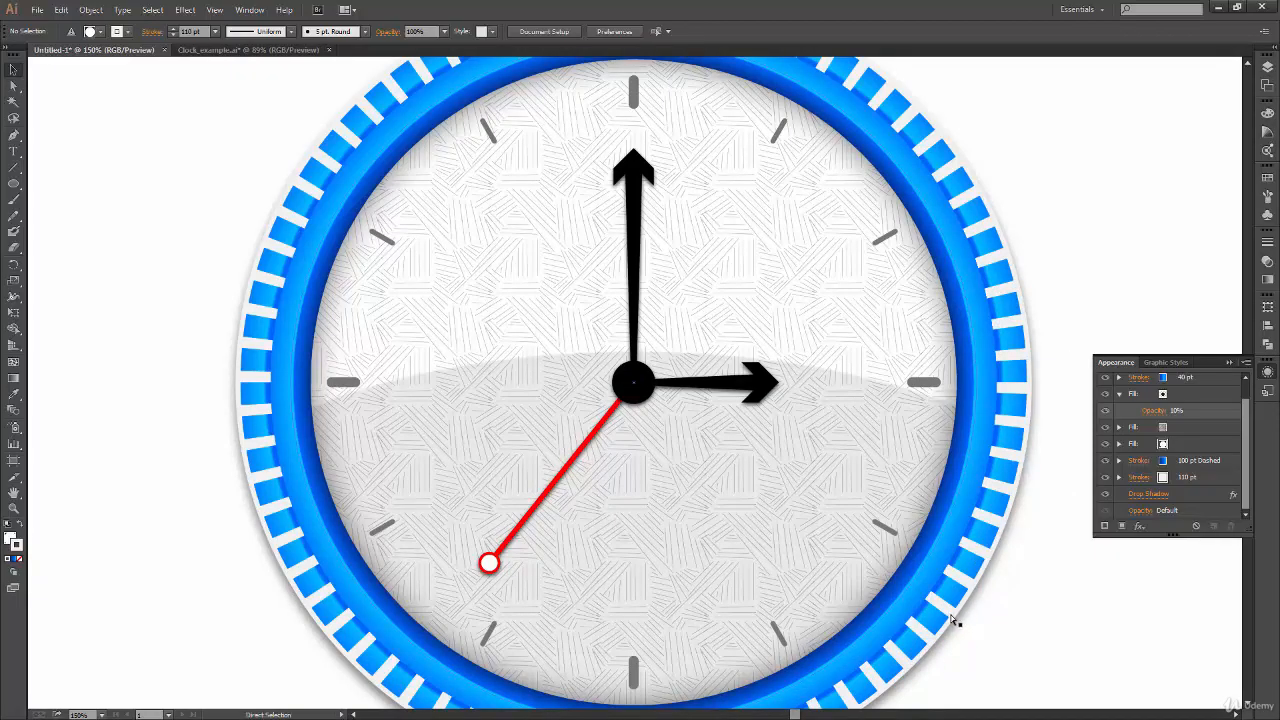
{"action": "key", "text": "ctrl+0"}
{"action": "key", "text": "v"}
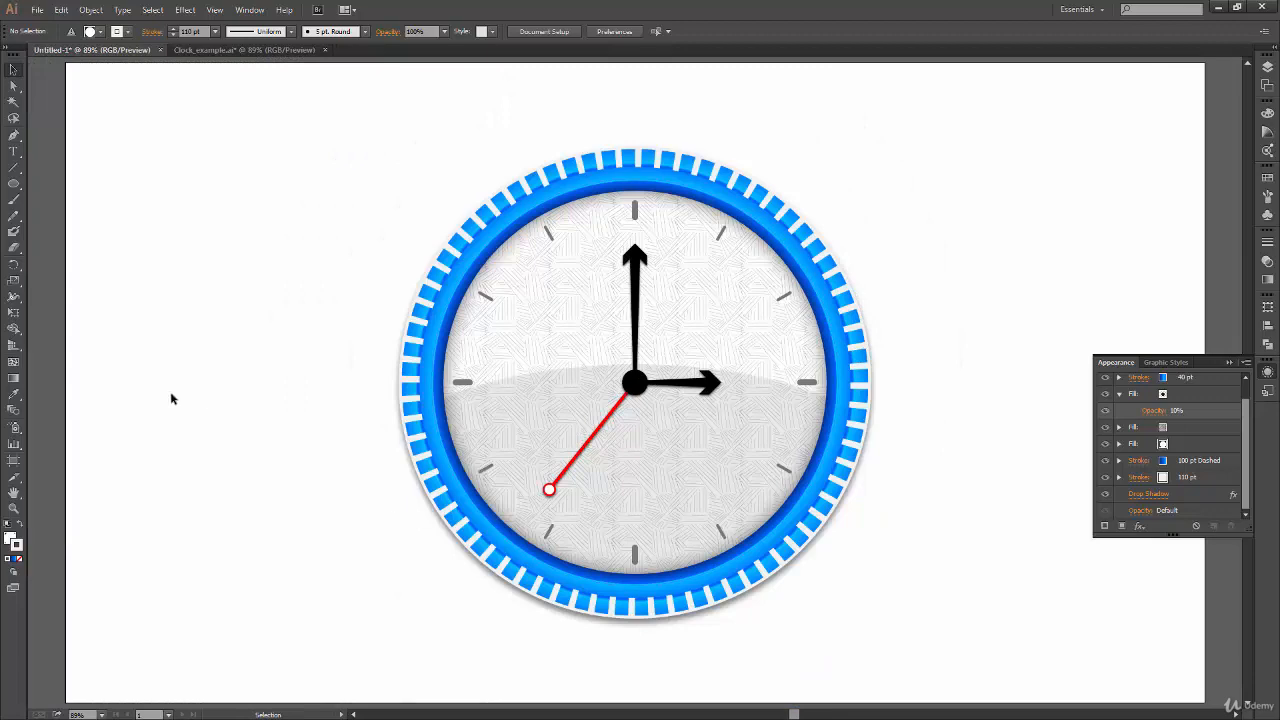
{"action": "left_click", "coordinate": [796, 500]}
{"action": "left_click_drag", "start_coordinate": [800, 515], "coordinate": [370, 664]}
{"action": "left_click_drag", "start_coordinate": [465, 571], "coordinate": [905, 376]}
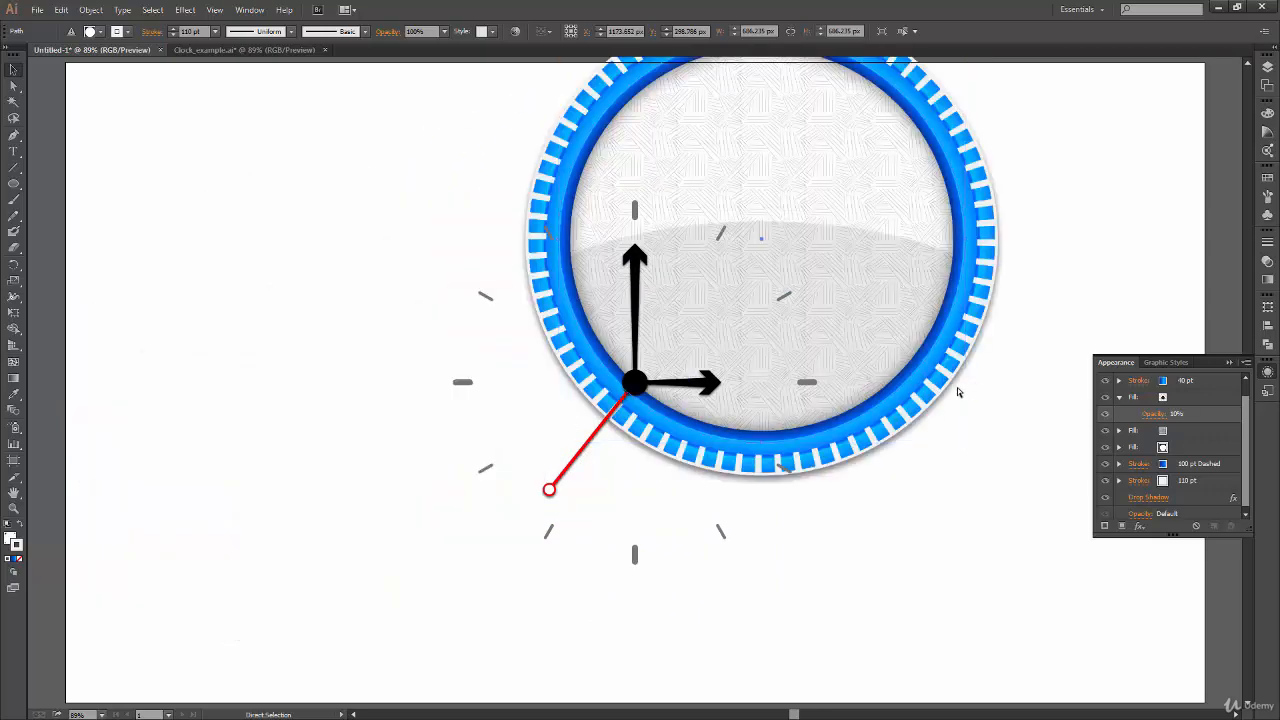
{"action": "key", "text": "ctrl+z"}
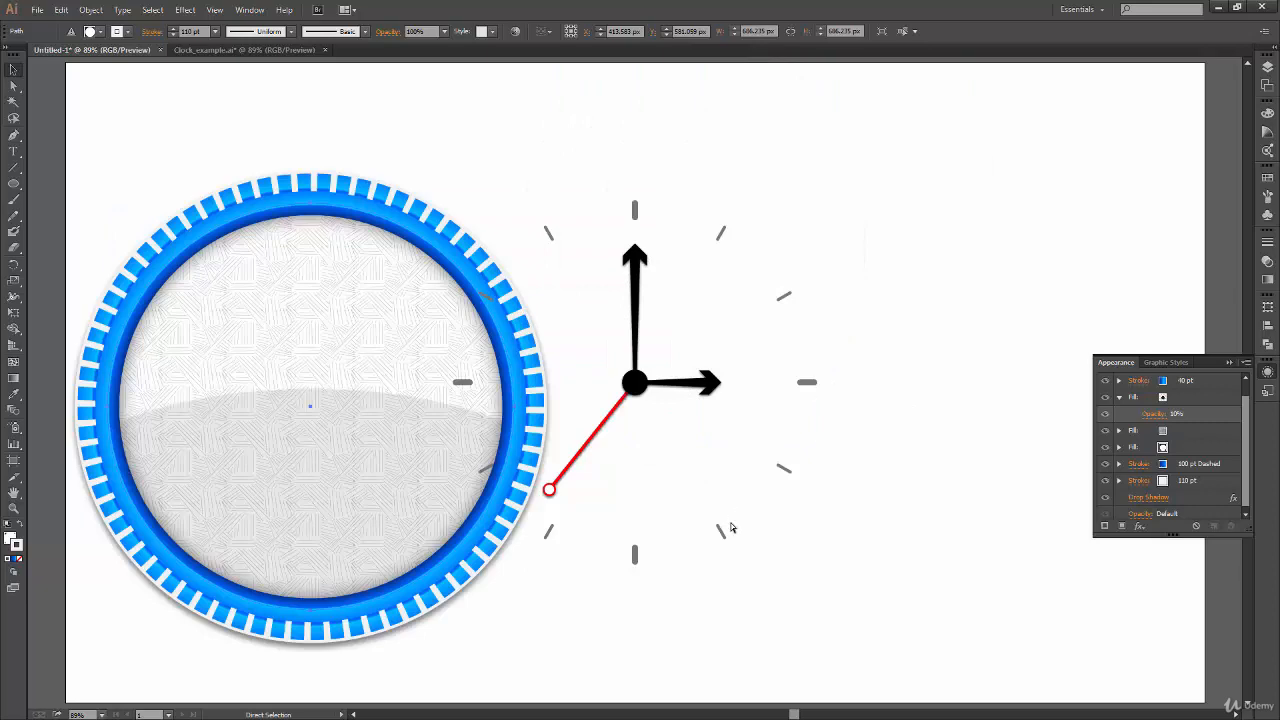
{"action": "key", "text": "ctrl+shift+z"}
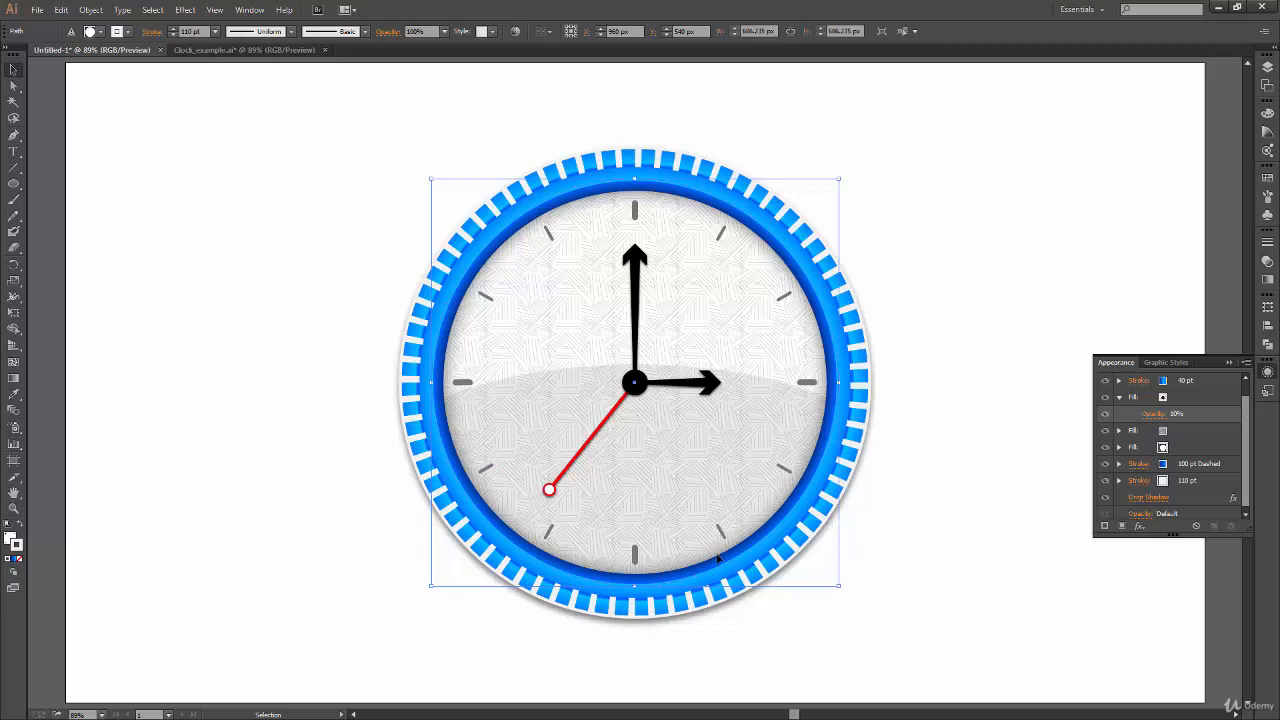
{"action": "key", "text": "a"}
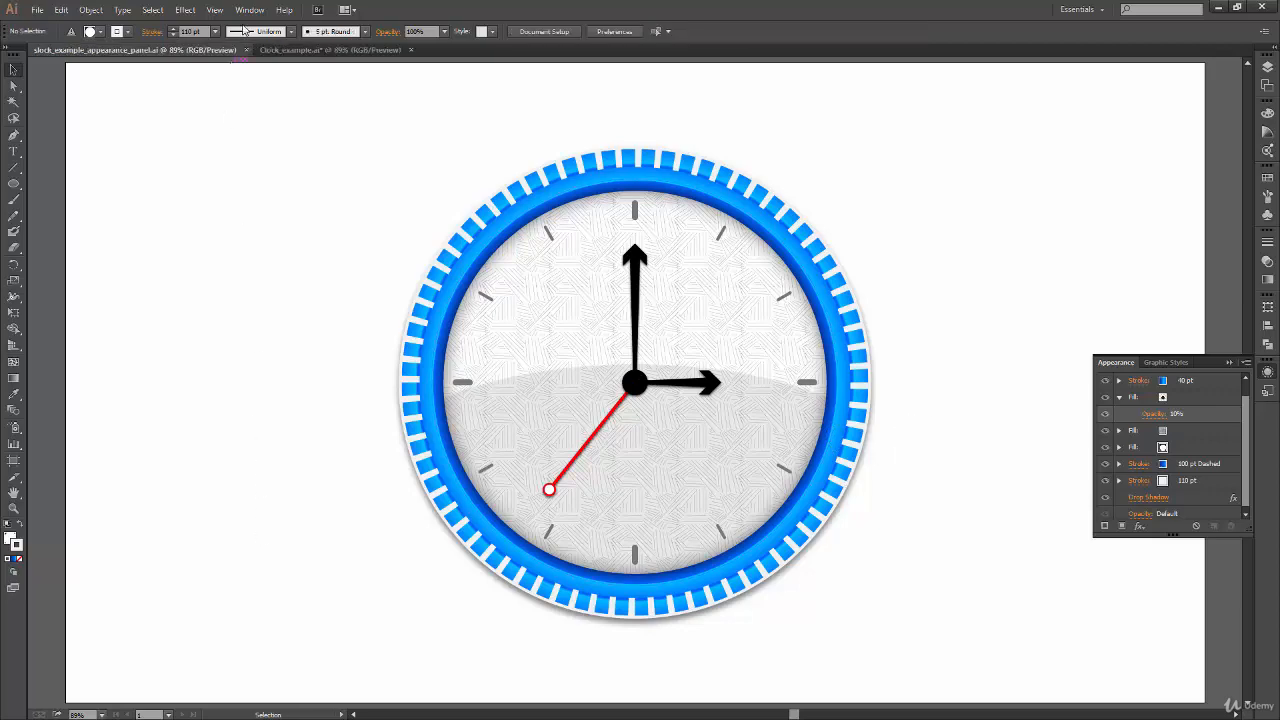
- Display the Graphic Styles panel
{"action": "left_click", "coordinate": [250, 10]}
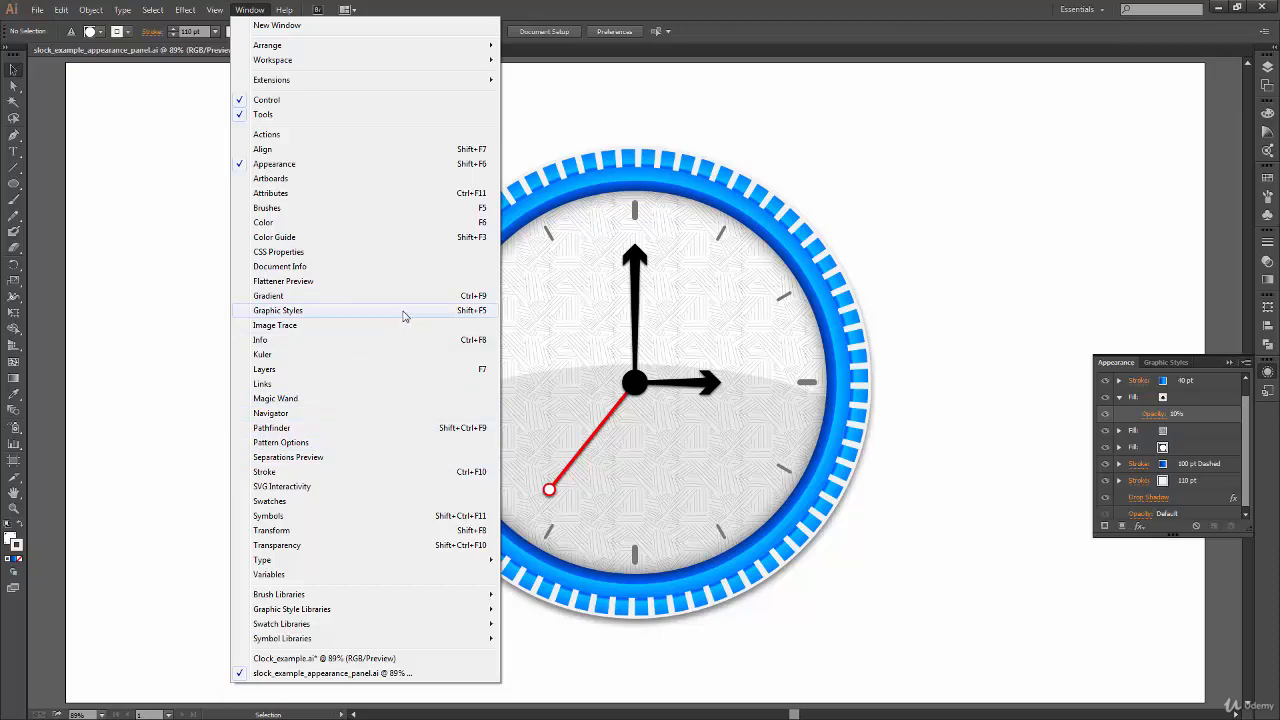
{"action": "left_click", "coordinate": [249, 10]}
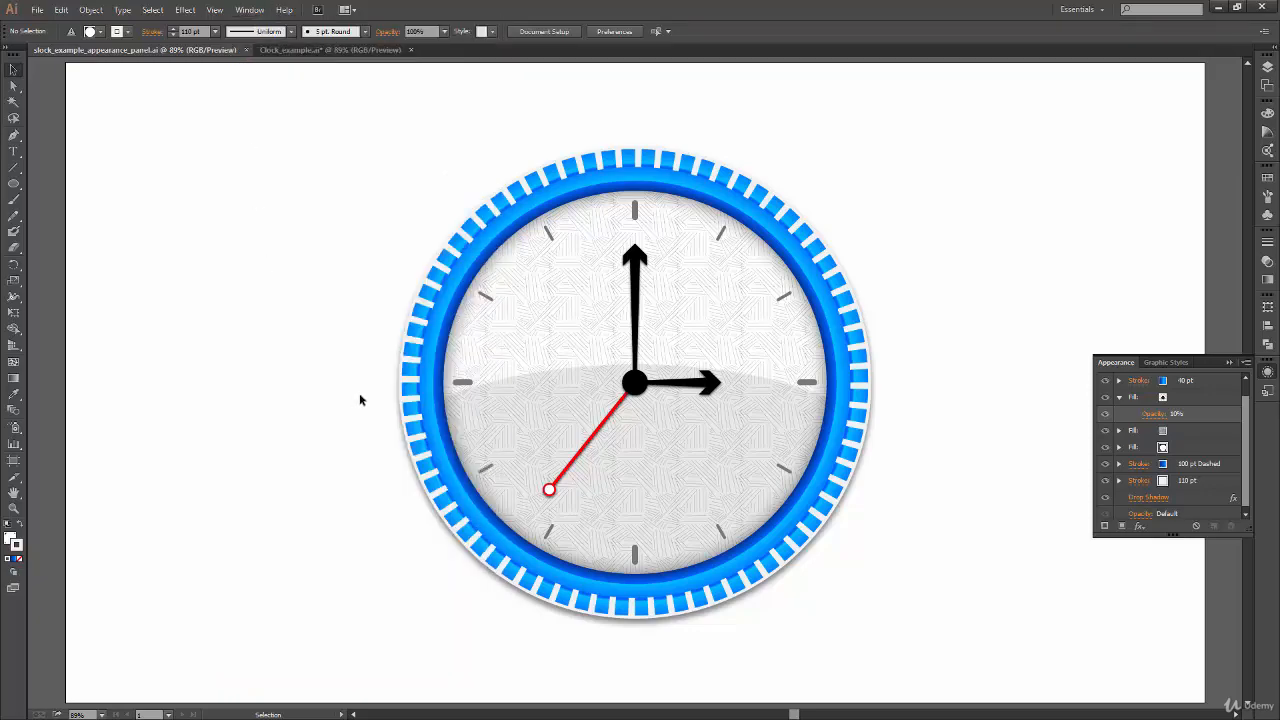
{"action": "left_click", "coordinate": [1267, 393]}
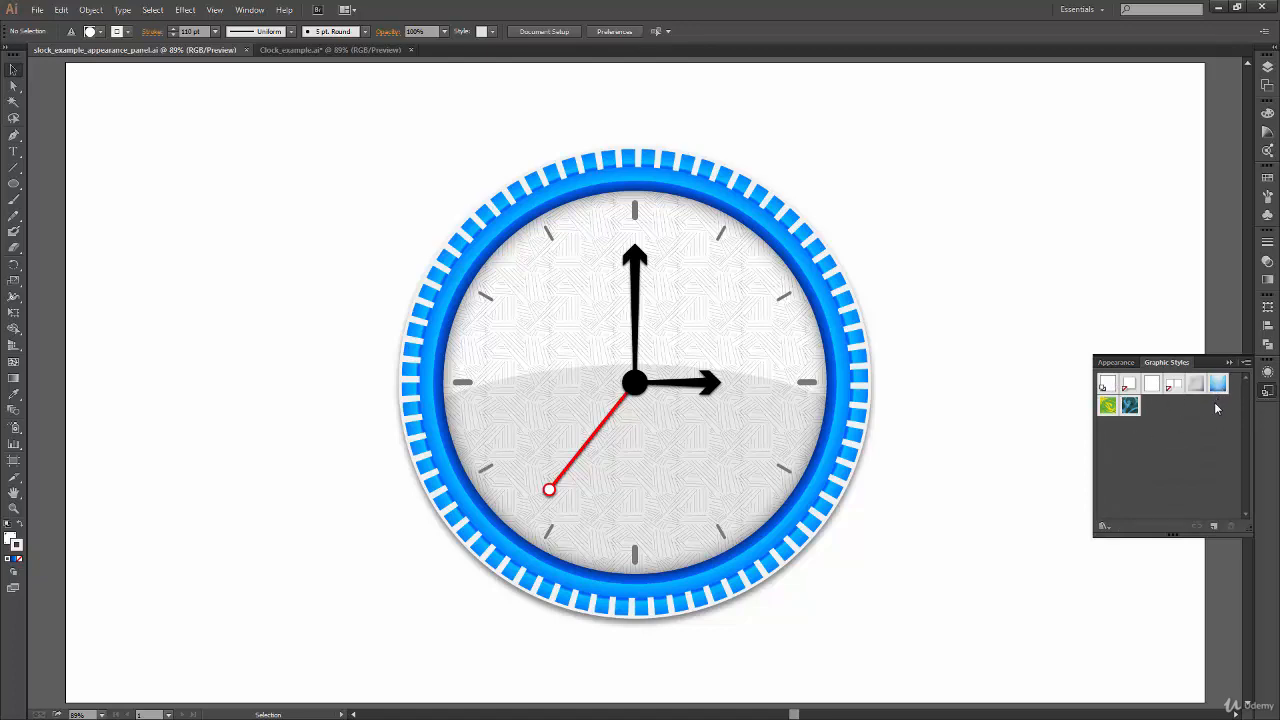
- Create a new document with the default settings and draw a circle about 467 px in diameter near the artboard's centre
{"action": "left_click", "coordinate": [40, 12]}
{"action": "left_click", "coordinate": [60, 25]}
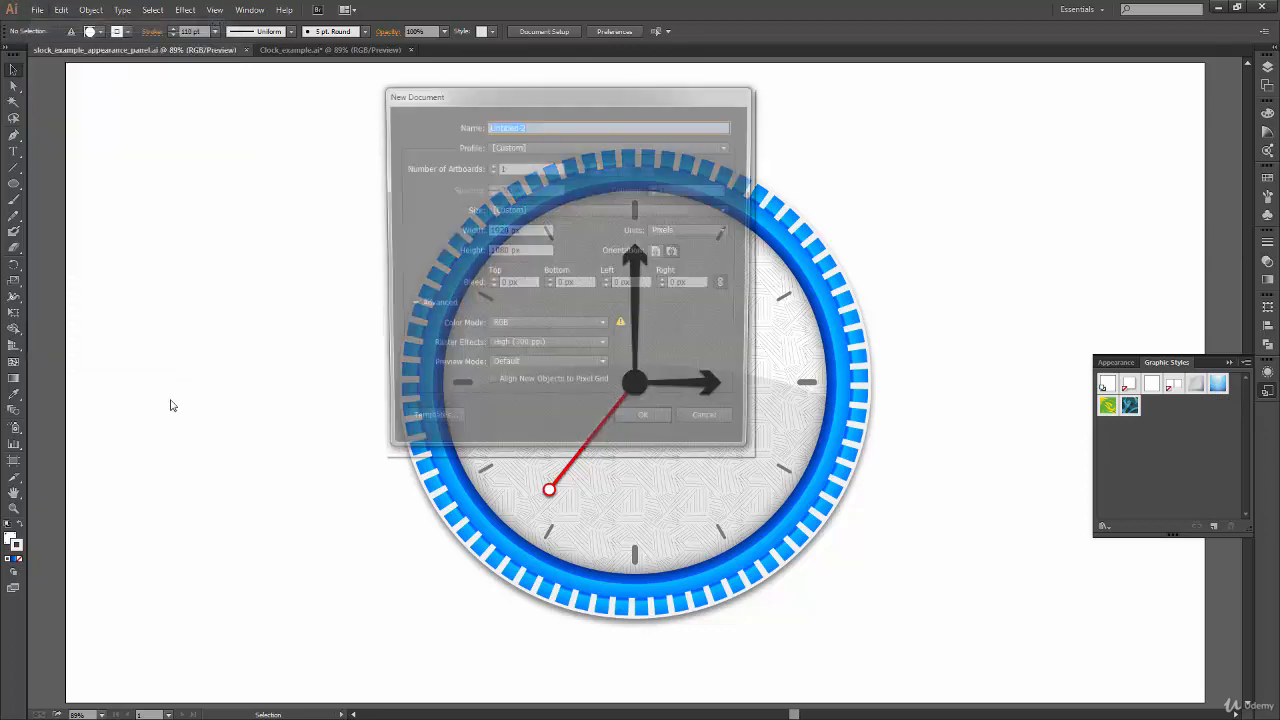
{"action": "key", "text": "Return"}
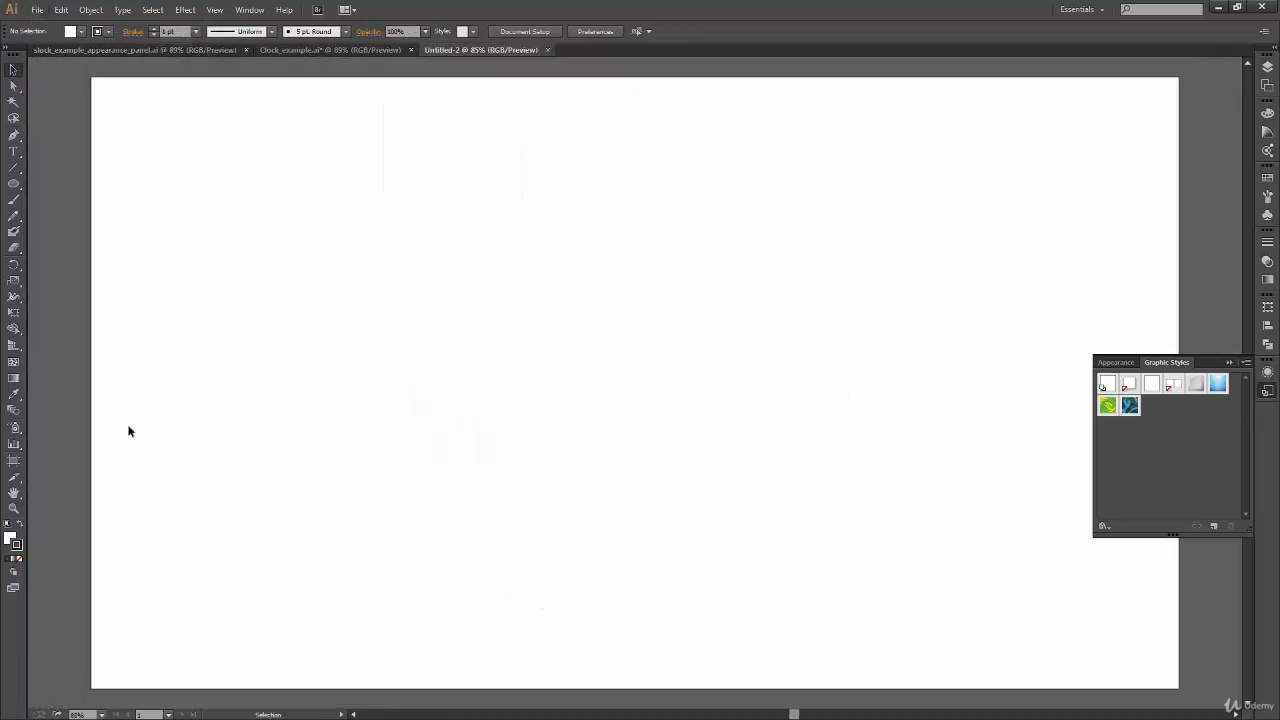
{"action": "left_click", "coordinate": [14, 183]}
{"action": "left_click_drag", "start_coordinate": [634, 384], "coordinate": [769, 246]}
{"action": "key", "text": "v"}
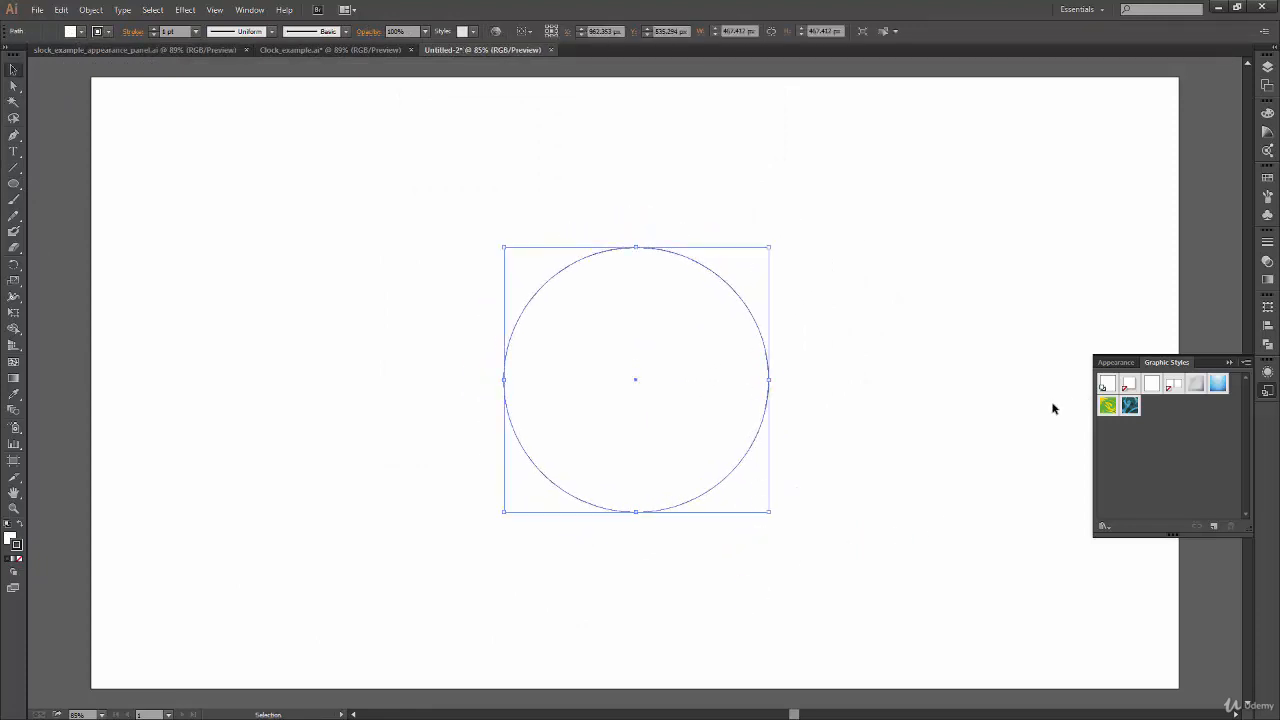
- Try the preset graphic styles on the circle: teal swirls, yellow-green floral, silver, plain white with a thin outline, and glossy blue
{"action": "left_click", "coordinate": [1130, 406]}
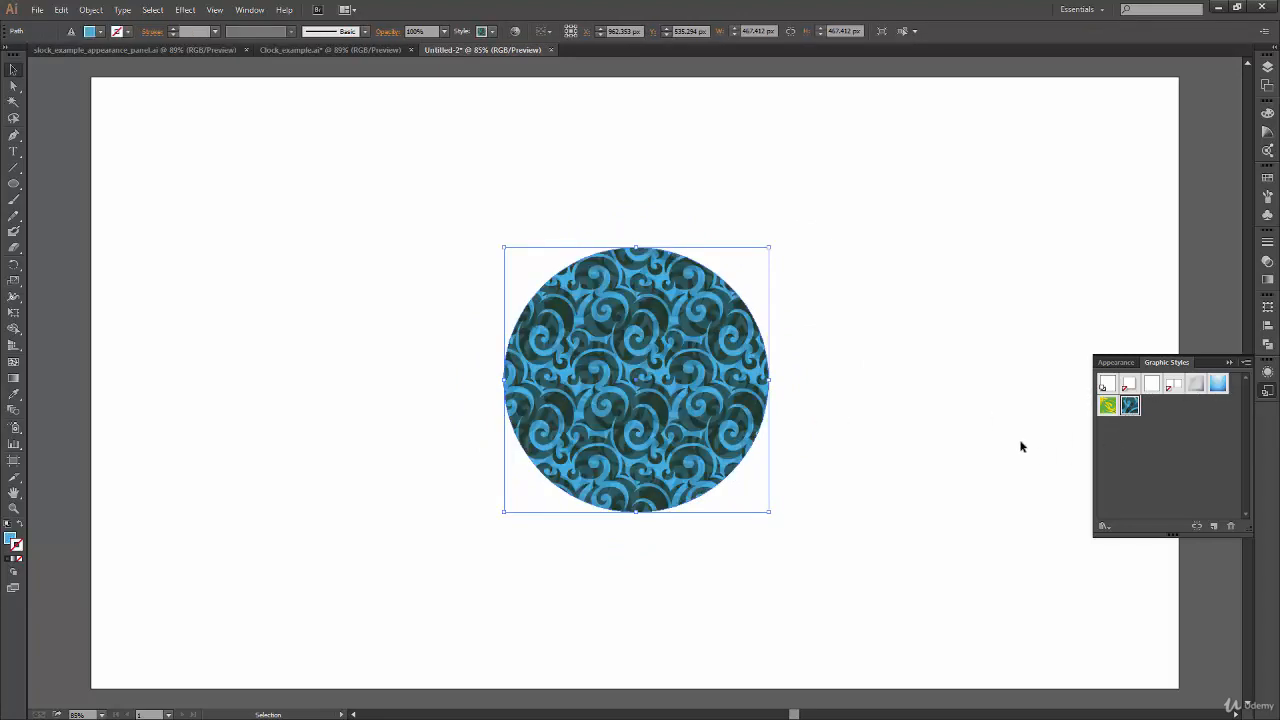
{"action": "left_click", "coordinate": [1107, 406]}
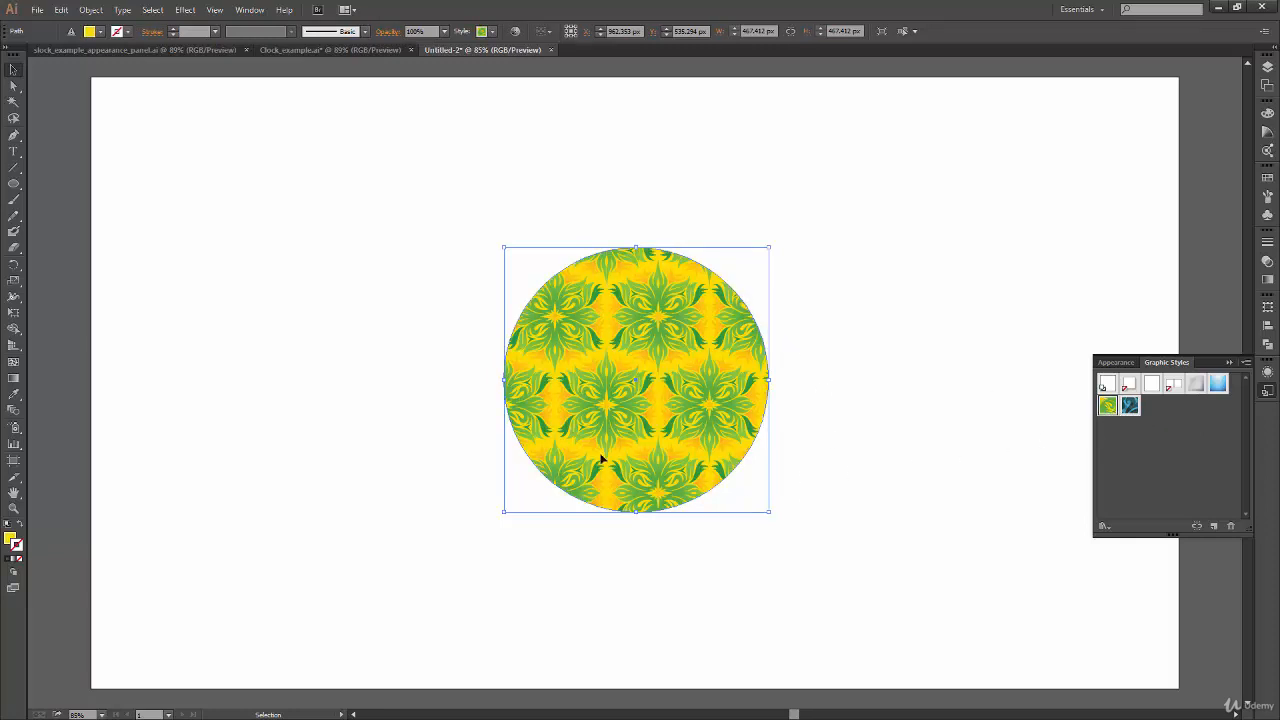
{"action": "left_click", "coordinate": [1217, 385]}
{"action": "left_click", "coordinate": [1194, 388]}
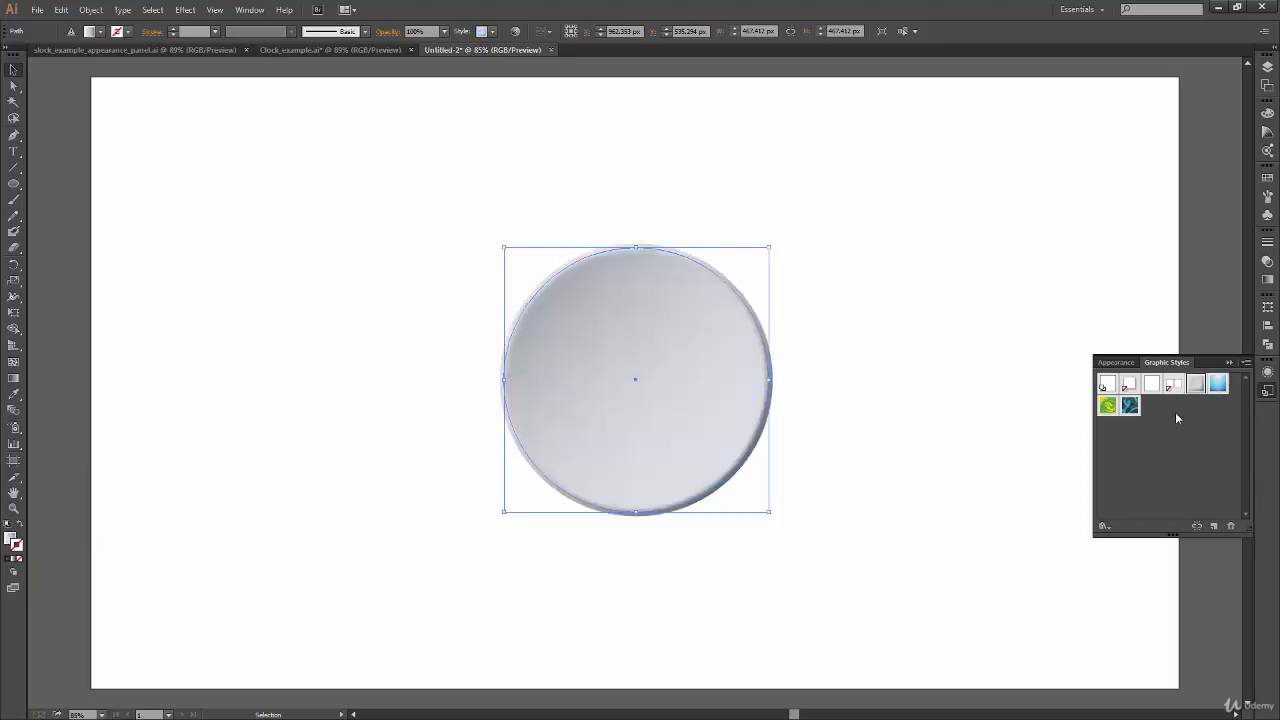
{"action": "left_click", "coordinate": [1152, 388]}
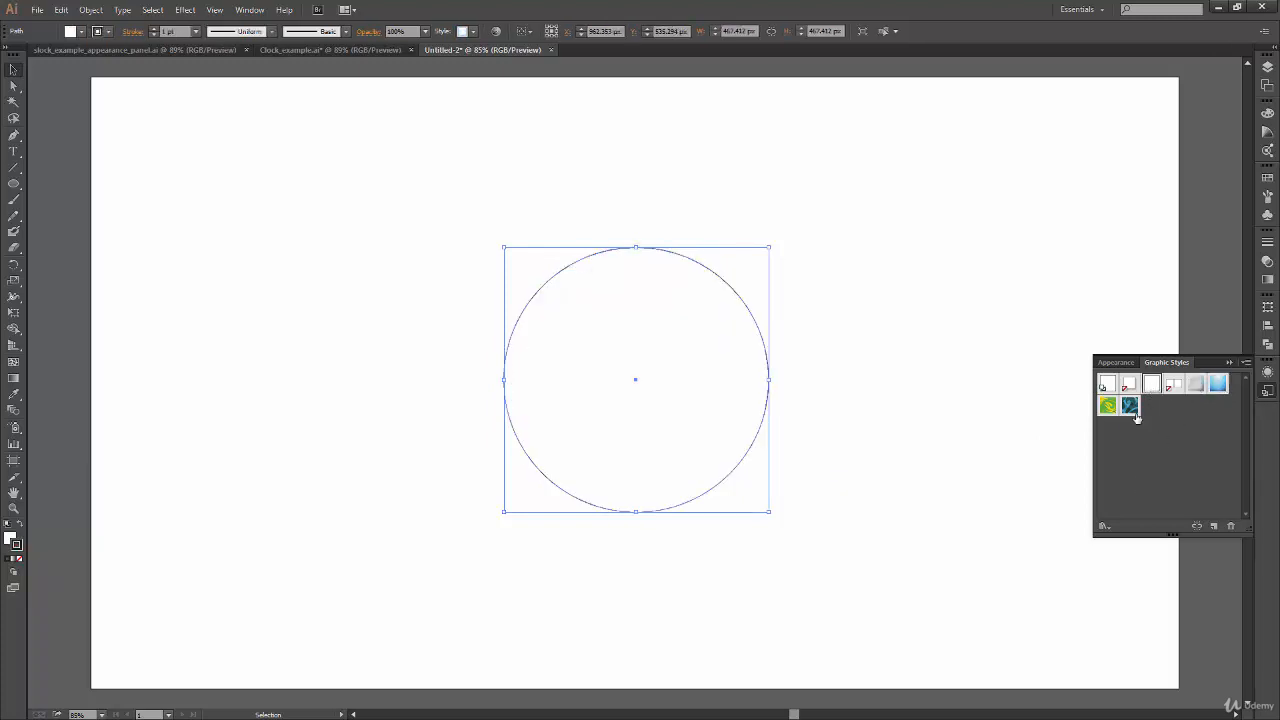
{"action": "left_click", "coordinate": [1218, 386]}
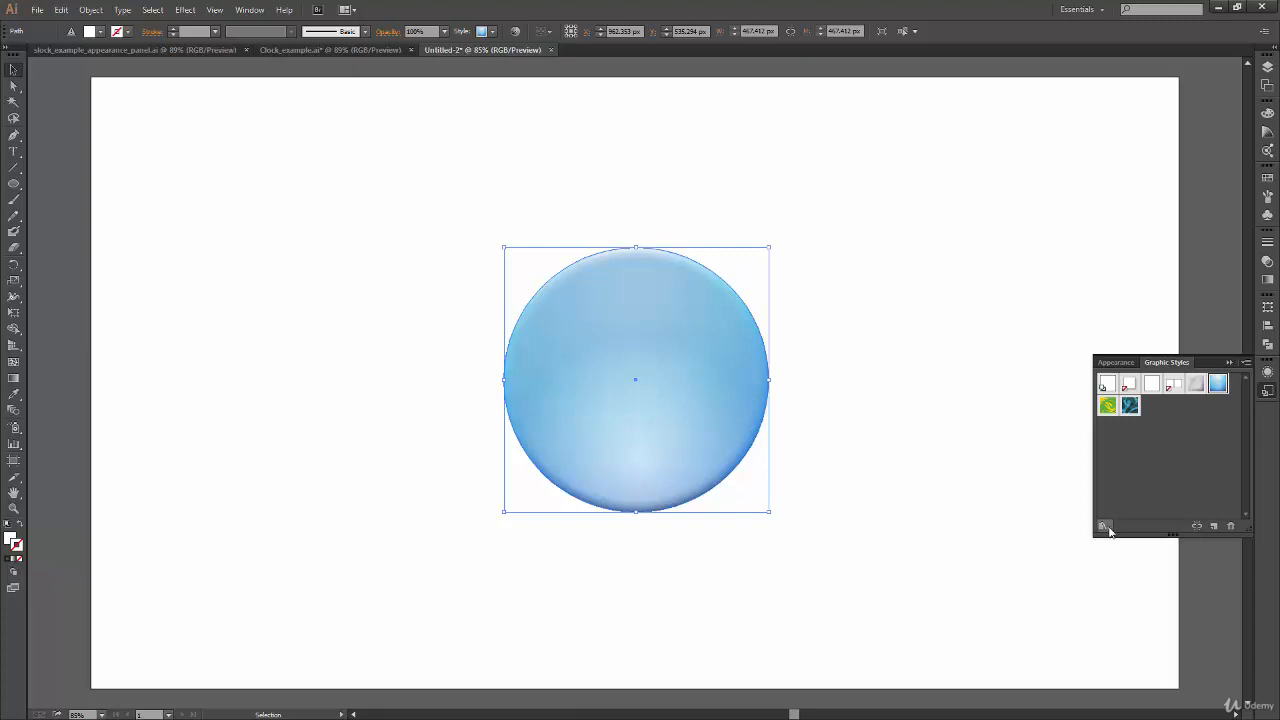
- Open the Illuminate Styles library beside the circle and enlarge it to show all of its styles
{"action": "left_click", "coordinate": [1105, 527]}
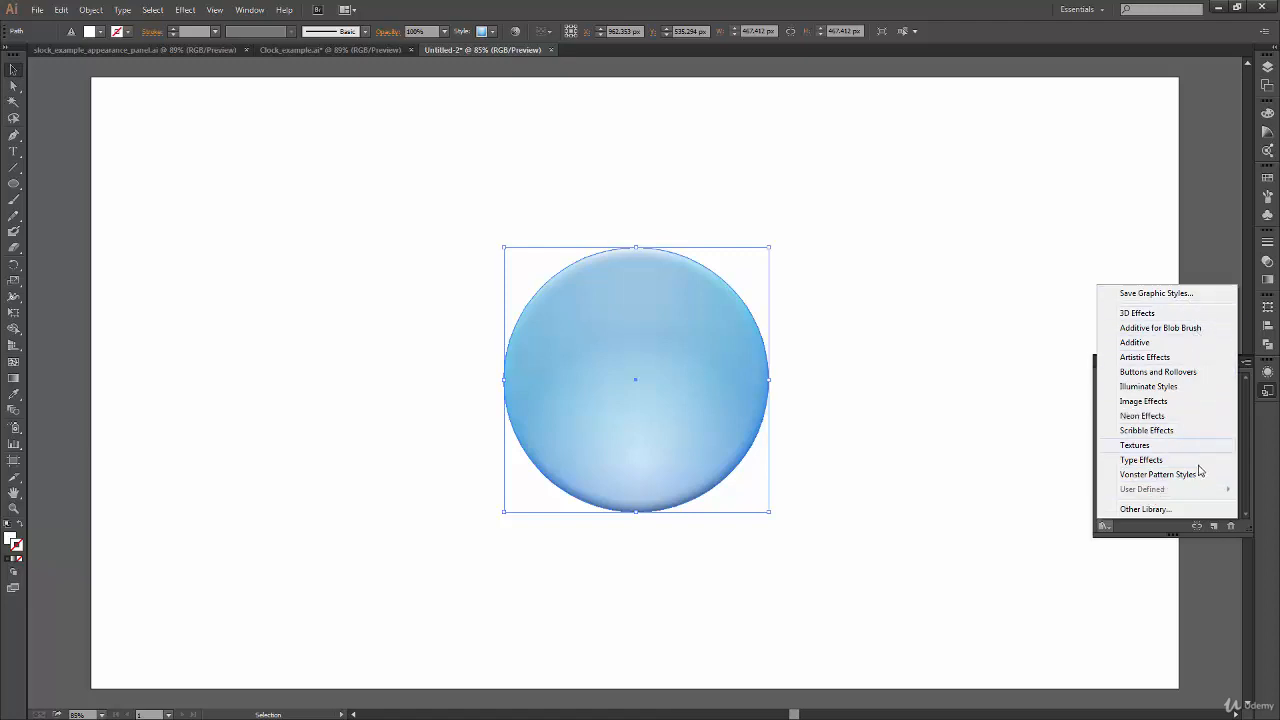
{"action": "left_click", "coordinate": [1190, 390]}
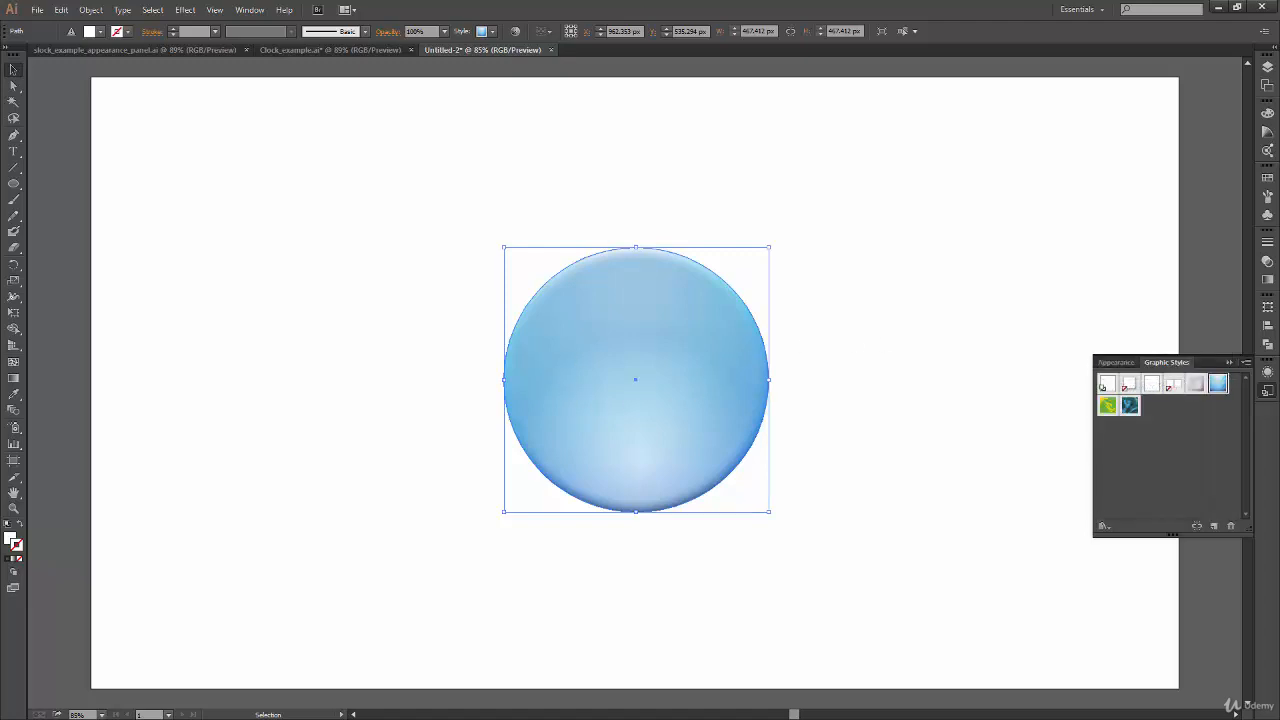
{"action": "left_click_drag", "start_coordinate": [620, 328], "coordinate": [908, 349]}
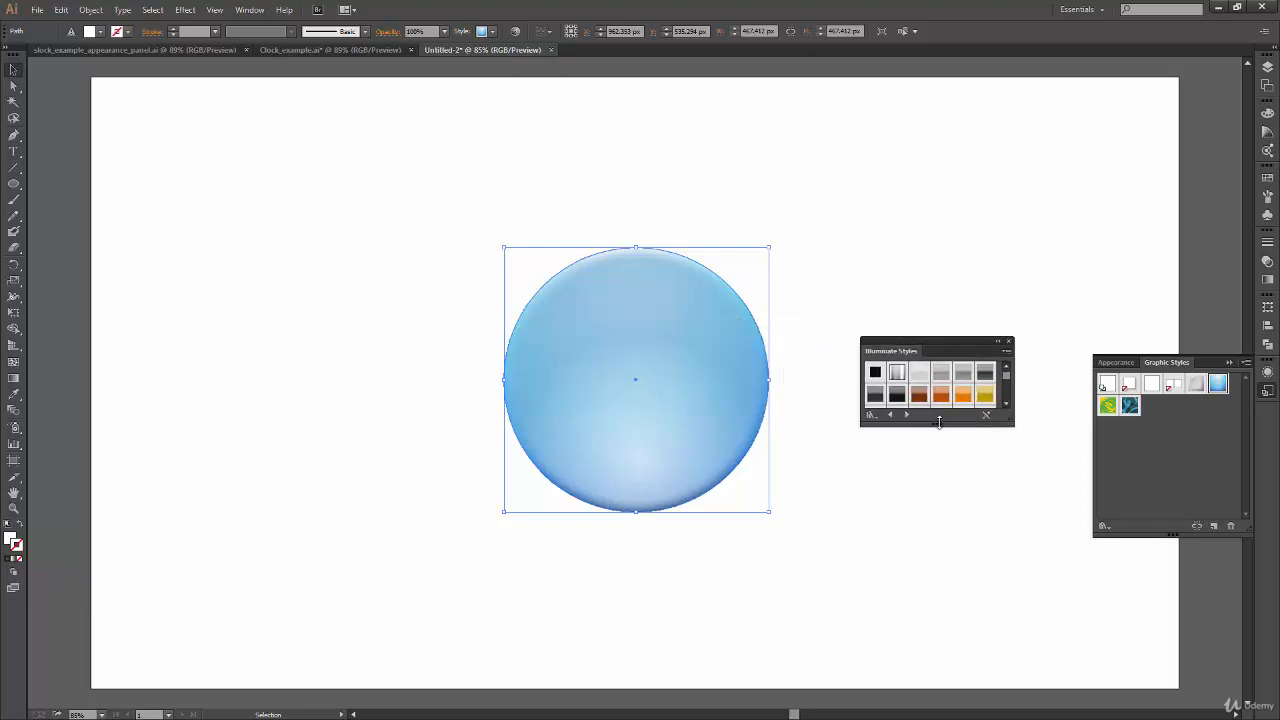
{"action": "left_click_drag", "start_coordinate": [938, 428], "coordinate": [937, 561]}
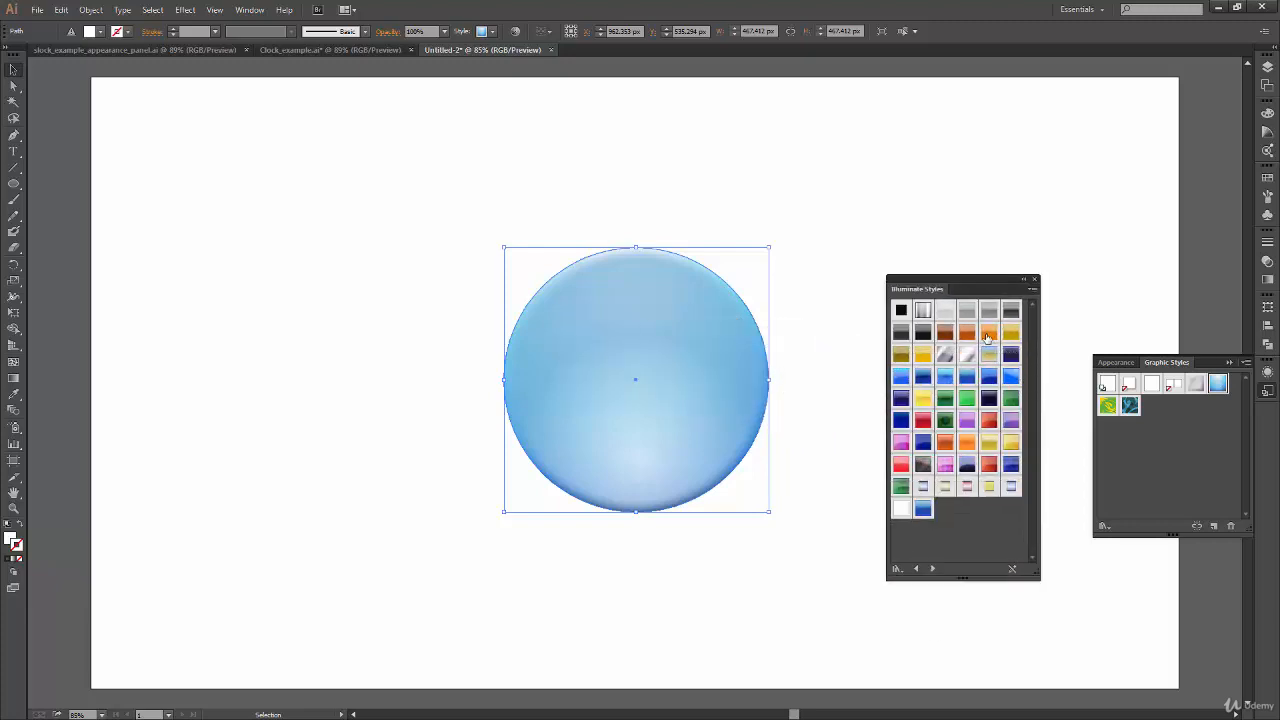
- Try a range of Illuminate styles on the circle, including silver, green, purple and orange, ending with the patterned glossy dark blue one
{"action": "left_click", "coordinate": [989, 338]}
{"action": "left_click", "coordinate": [967, 354]}
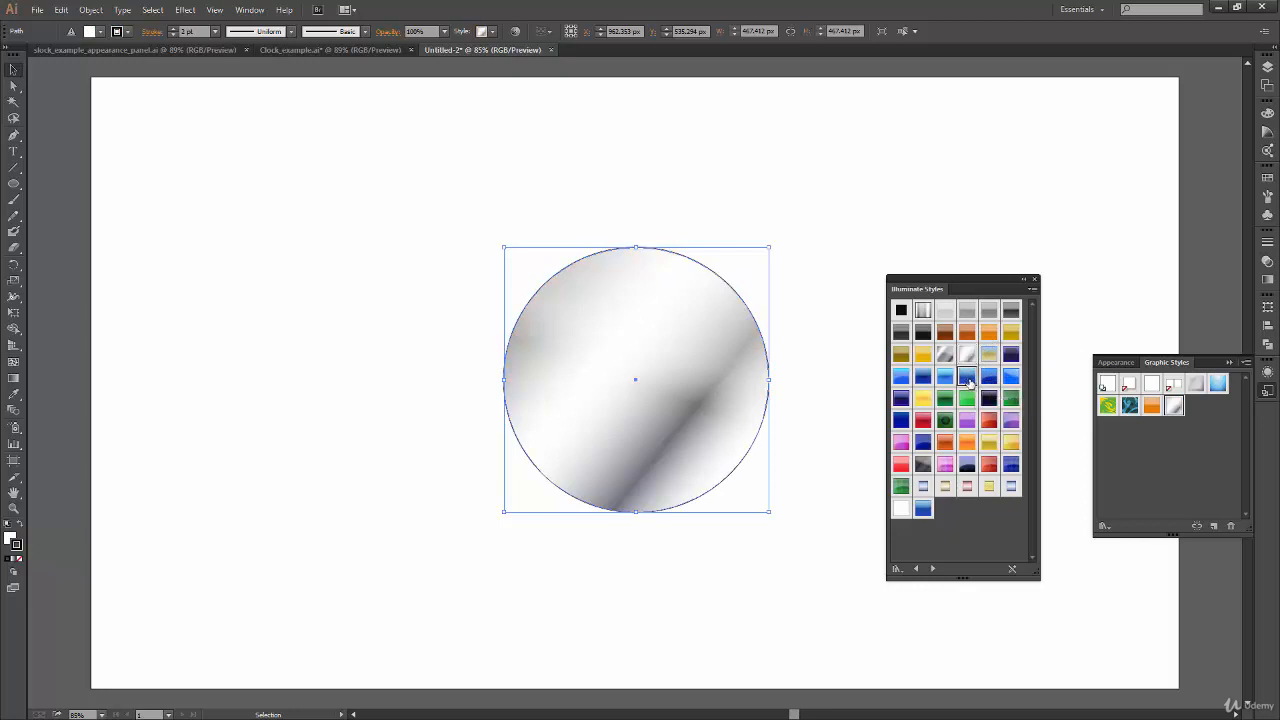
{"action": "left_click", "coordinate": [967, 376]}
{"action": "left_click", "coordinate": [968, 400]}
{"action": "left_click", "coordinate": [946, 400]}
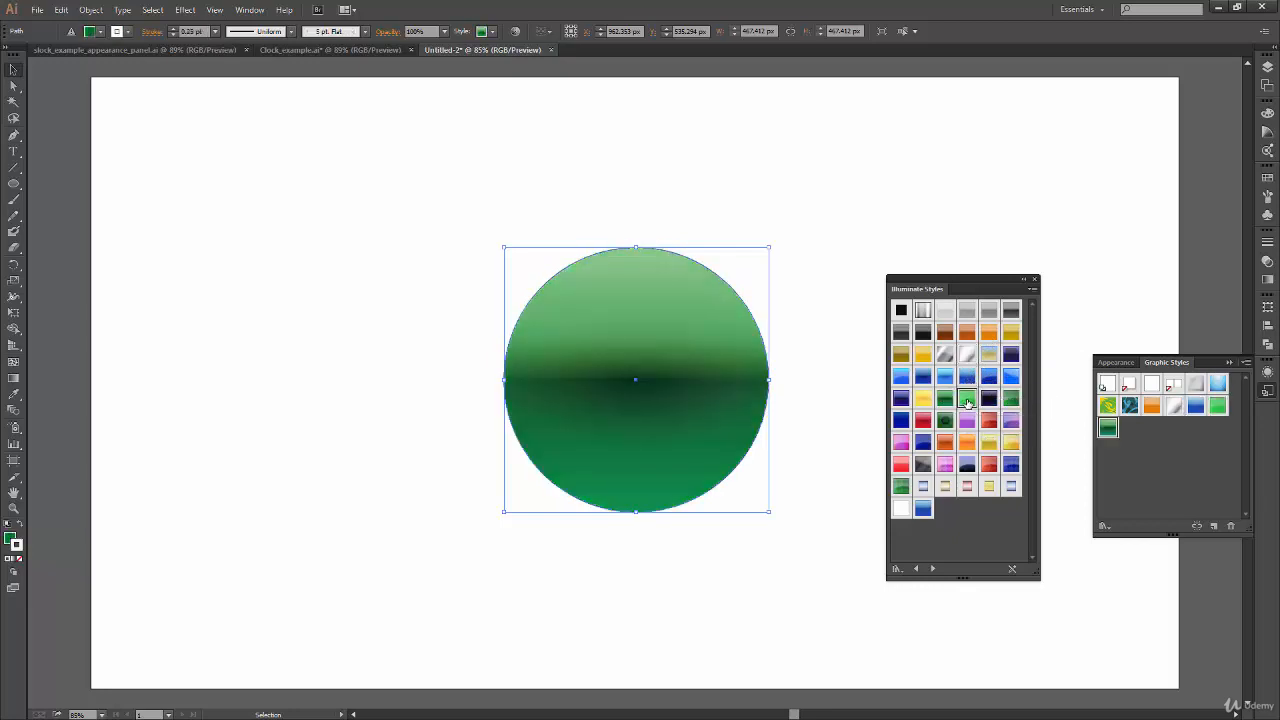
{"action": "left_click", "coordinate": [968, 401]}
{"action": "left_click", "coordinate": [967, 420]}
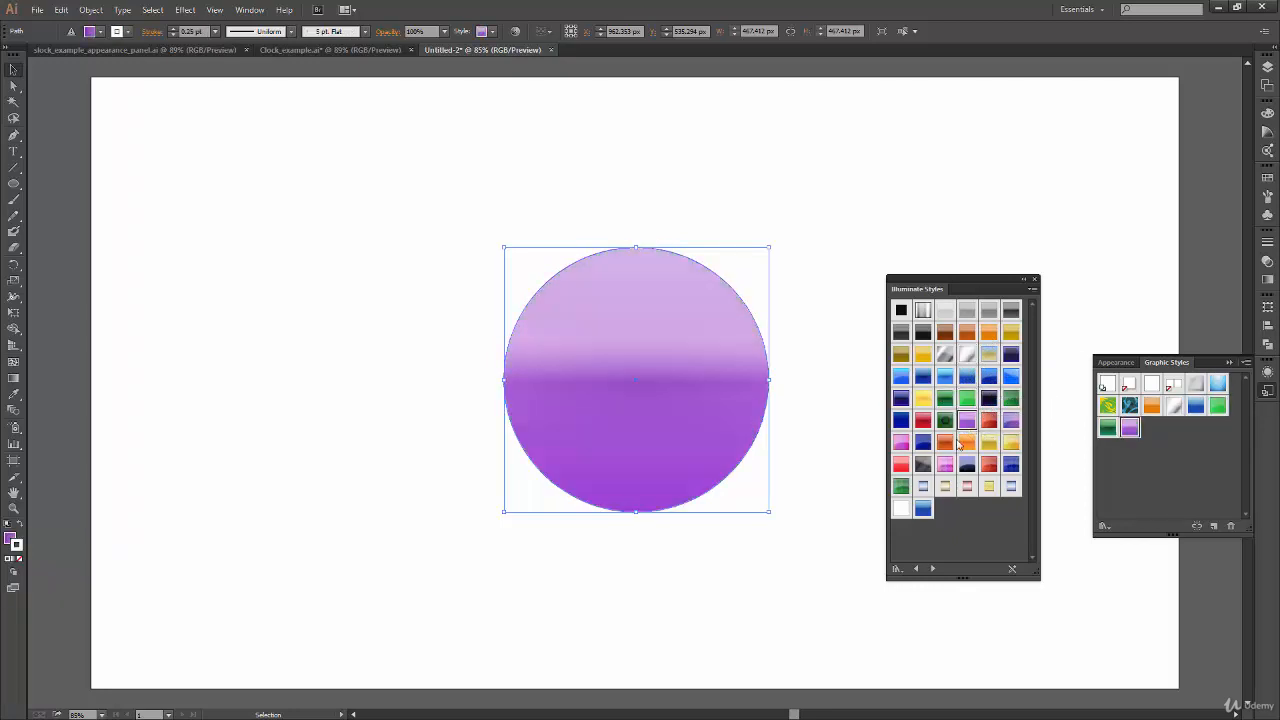
{"action": "left_click", "coordinate": [947, 444]}
{"action": "left_click", "coordinate": [967, 443]}
{"action": "left_click", "coordinate": [989, 443]}
{"action": "left_click", "coordinate": [1010, 443]}
{"action": "left_click", "coordinate": [1010, 464]}
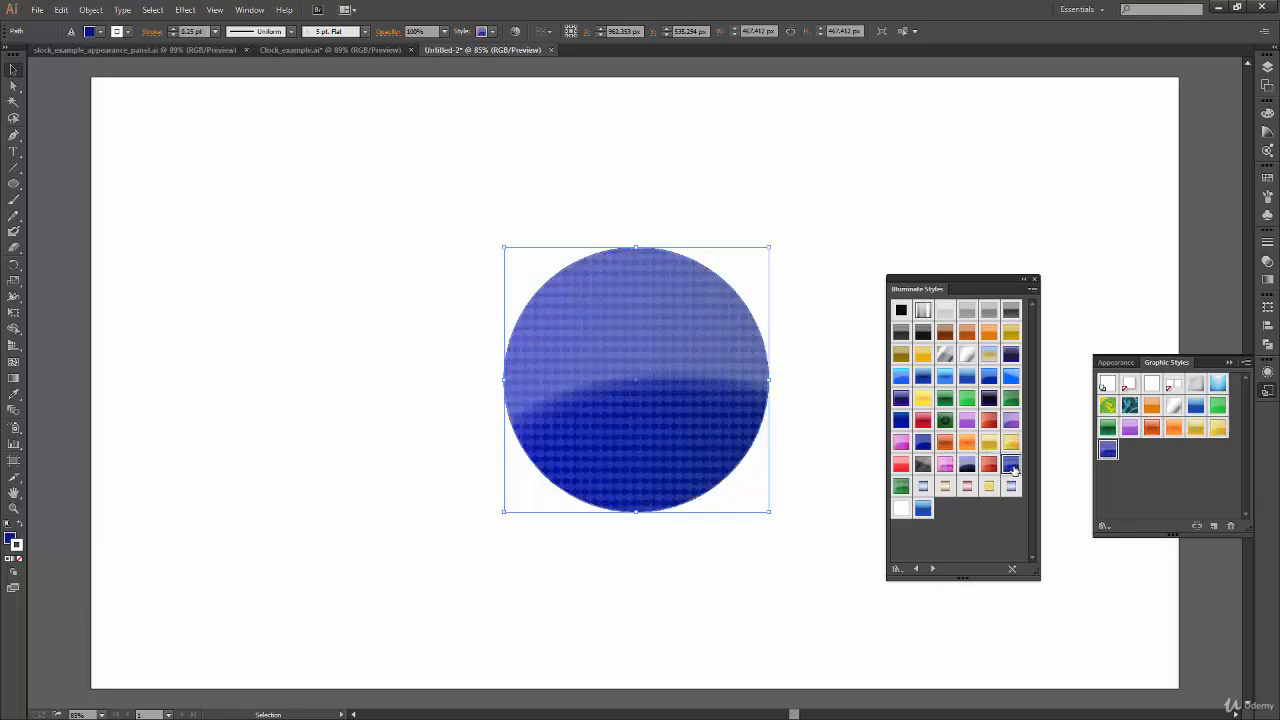
- Open the Vonster Pattern Styles graphic style library
{"action": "left_click", "coordinate": [767, 603]}
{"action": "left_click_drag", "start_coordinate": [752, 578], "coordinate": [690, 496]}
{"action": "left_click", "coordinate": [1104, 526]}
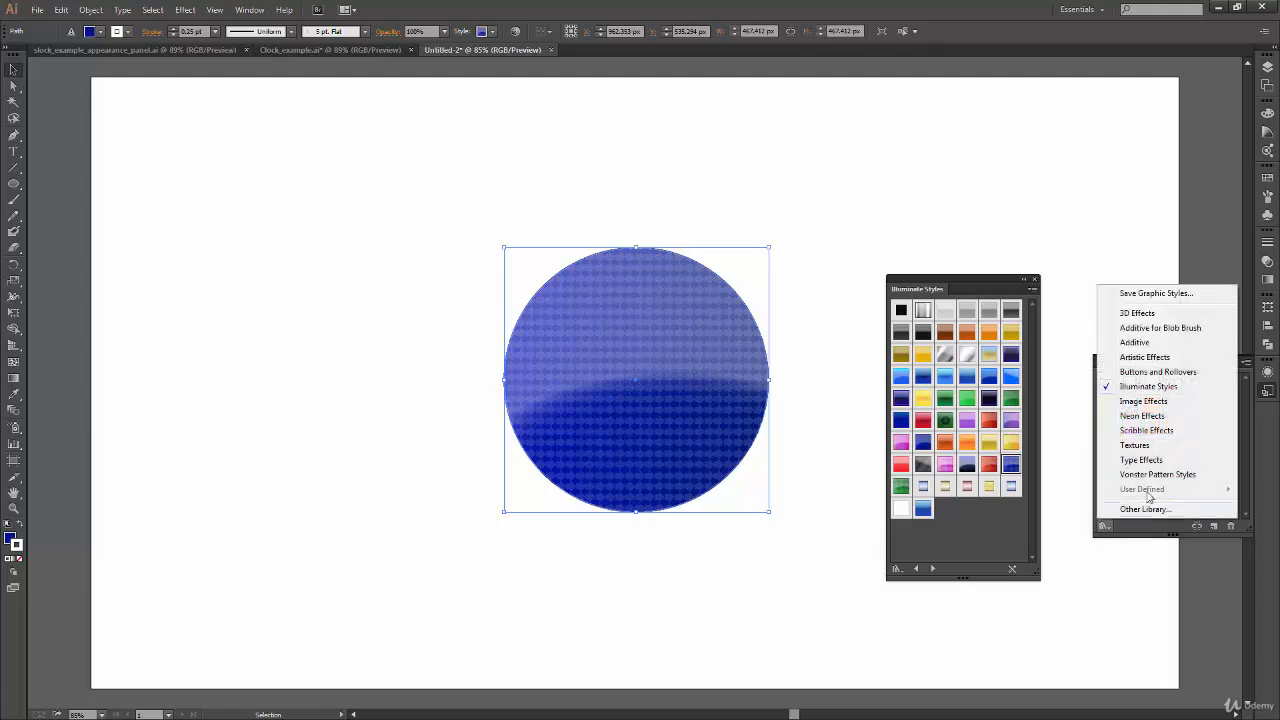
{"action": "left_click", "coordinate": [1190, 476]}
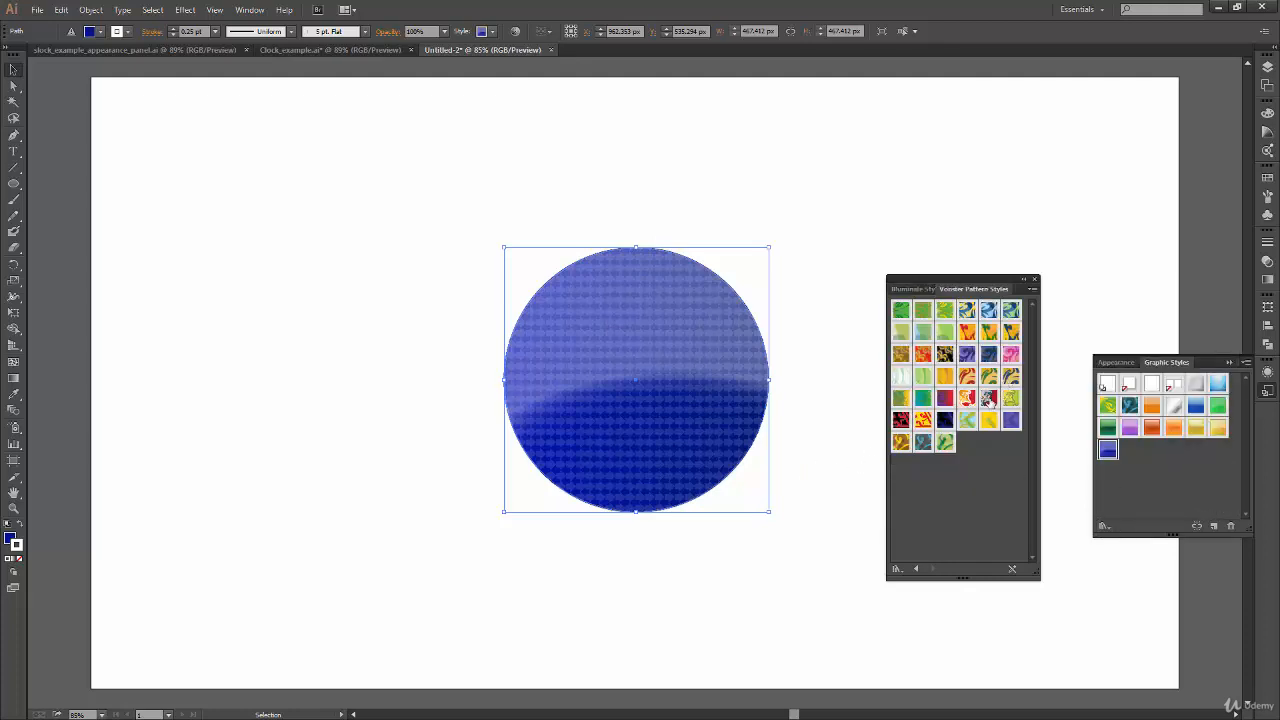
- Try several Vonster pattern styles on the circle, including red, green, purple and orange ones, ending with the light blue swirl pattern
{"action": "left_click", "coordinate": [988, 398]}
{"action": "left_click", "coordinate": [990, 377]}
{"action": "left_click", "coordinate": [989, 355]}
{"action": "left_click", "coordinate": [968, 354]}
{"action": "left_click", "coordinate": [968, 332]}
{"action": "left_click", "coordinate": [989, 331]}
{"action": "left_click", "coordinate": [988, 311]}
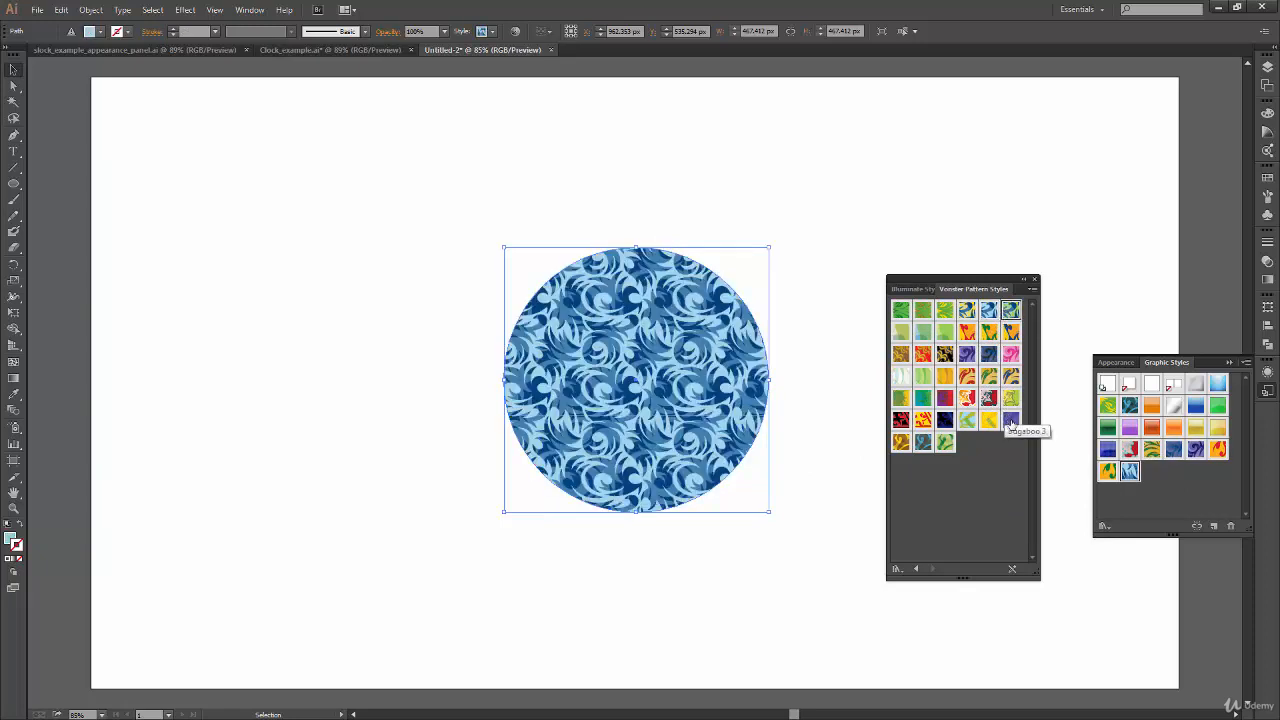
- Try more Vonster styles on the circle, including the purple floral, green and blue scroll, dark red, and red-and-yellow triangle patterns
{"action": "left_click", "coordinate": [1011, 420]}
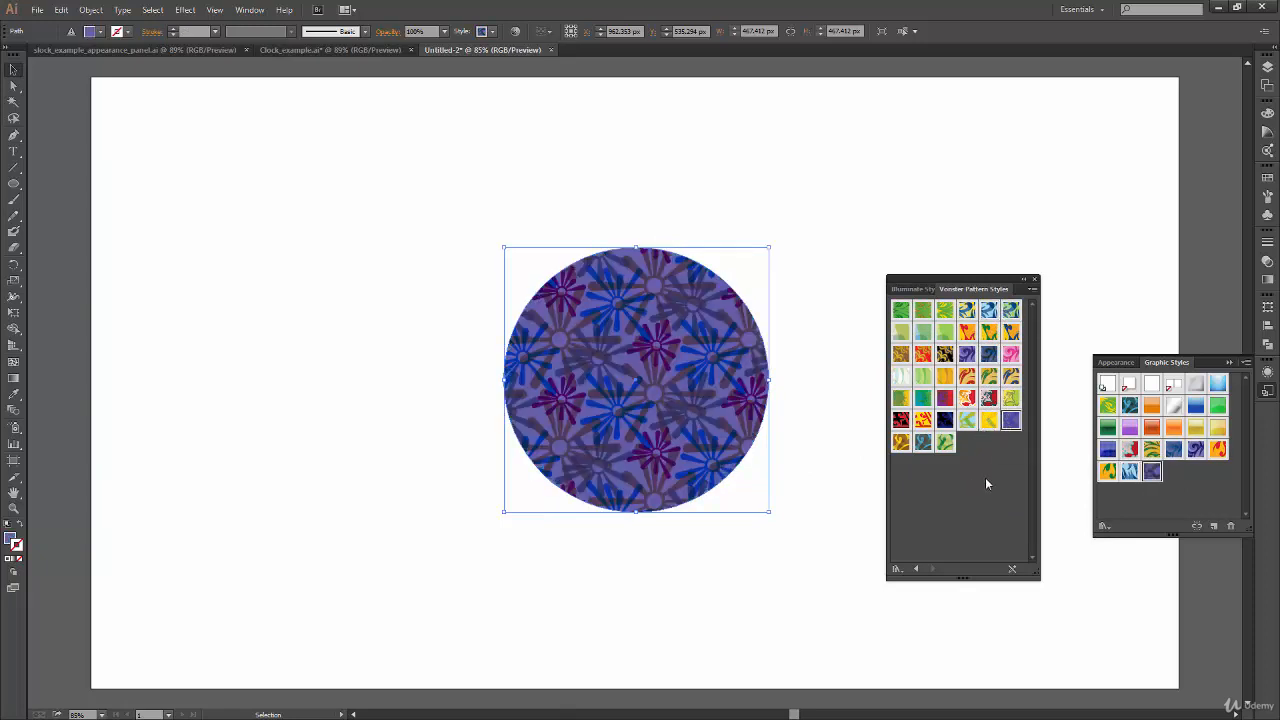
{"action": "left_click", "coordinate": [945, 442]}
{"action": "left_click", "coordinate": [921, 445]}
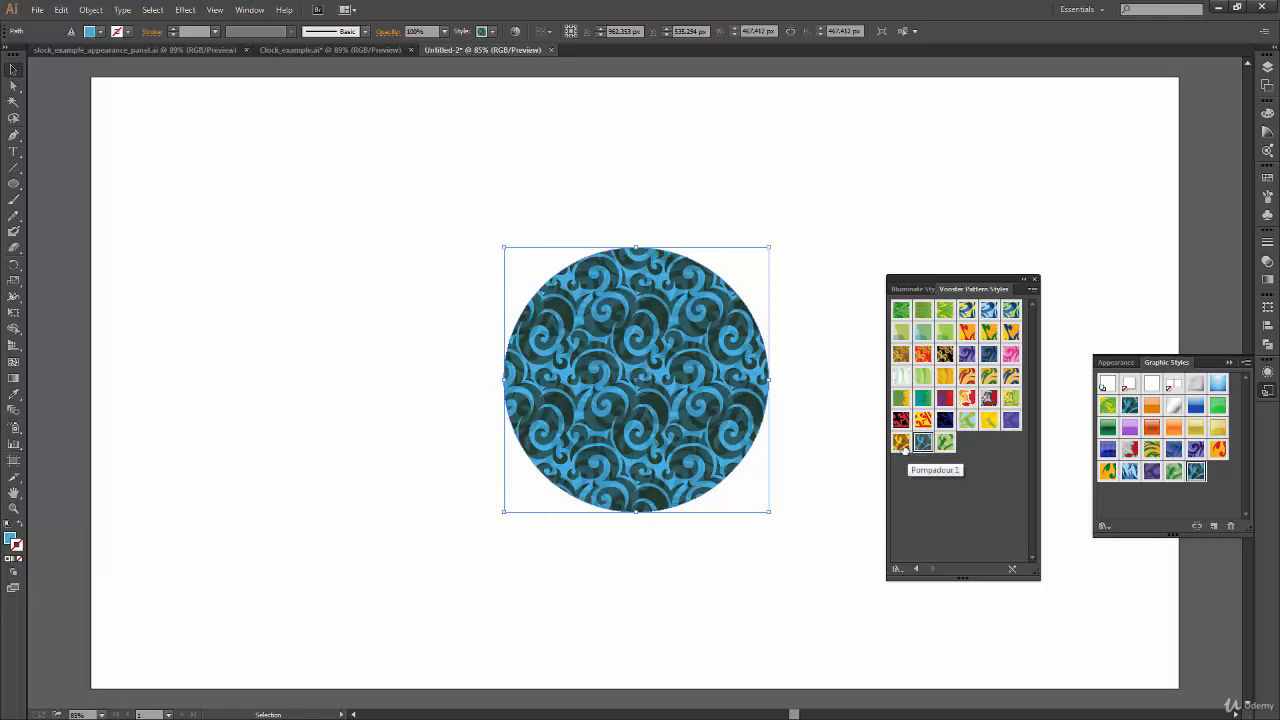
{"action": "left_click", "coordinate": [901, 420]}
{"action": "left_click", "coordinate": [924, 420]}
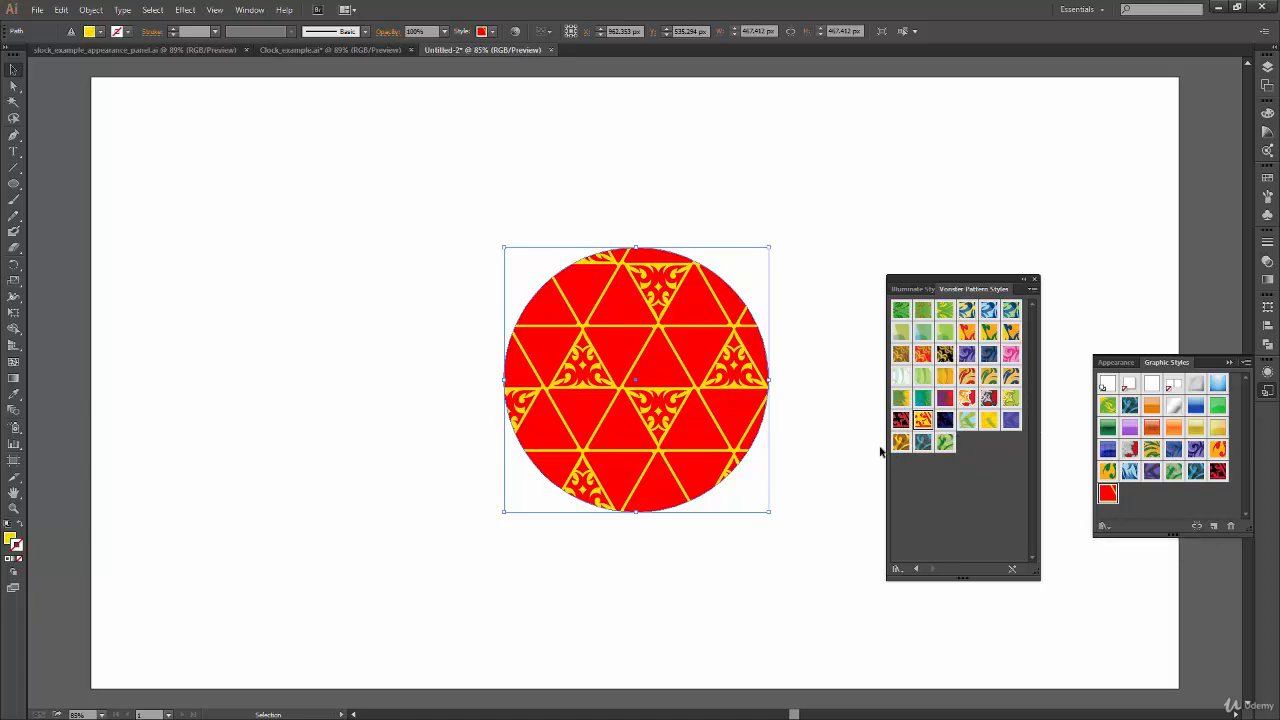
{"action": "left_click", "coordinate": [944, 355]}
- Open the Additive and the Buttons and Rollovers graphic style libraries
{"action": "left_click", "coordinate": [1104, 526]}
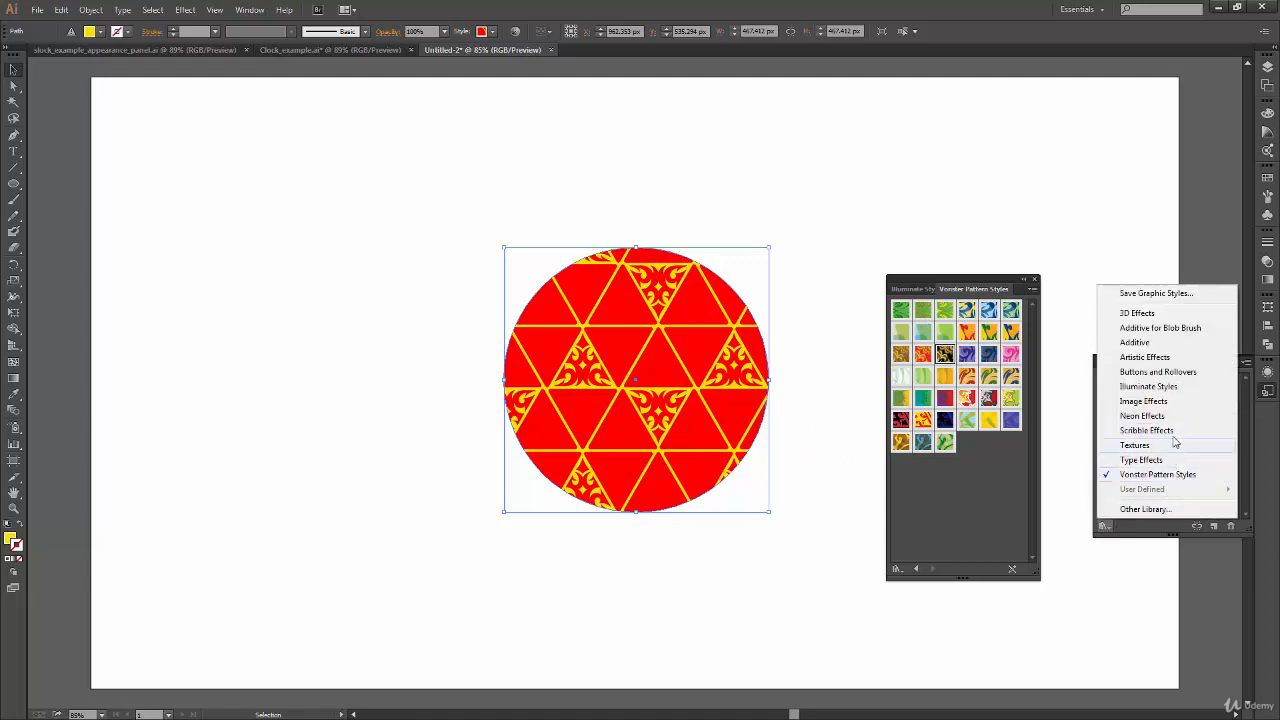
{"action": "left_click", "coordinate": [1177, 343]}
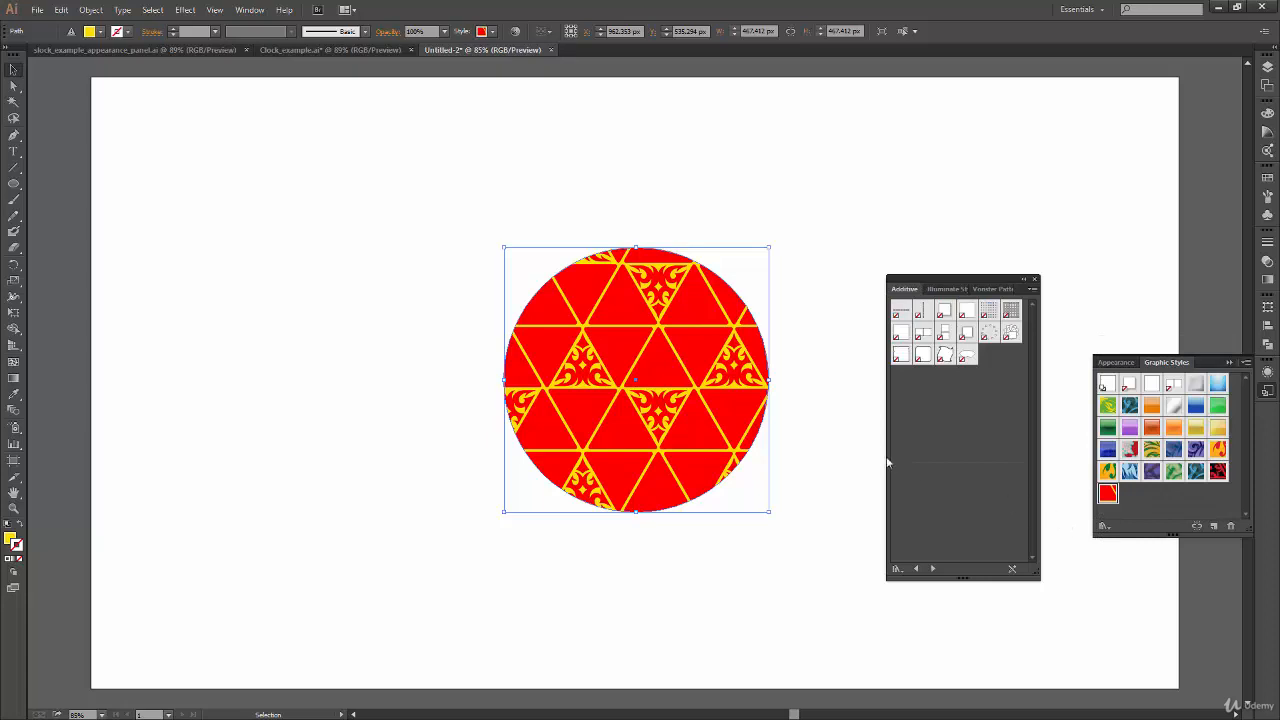
{"action": "left_click", "coordinate": [1104, 526]}
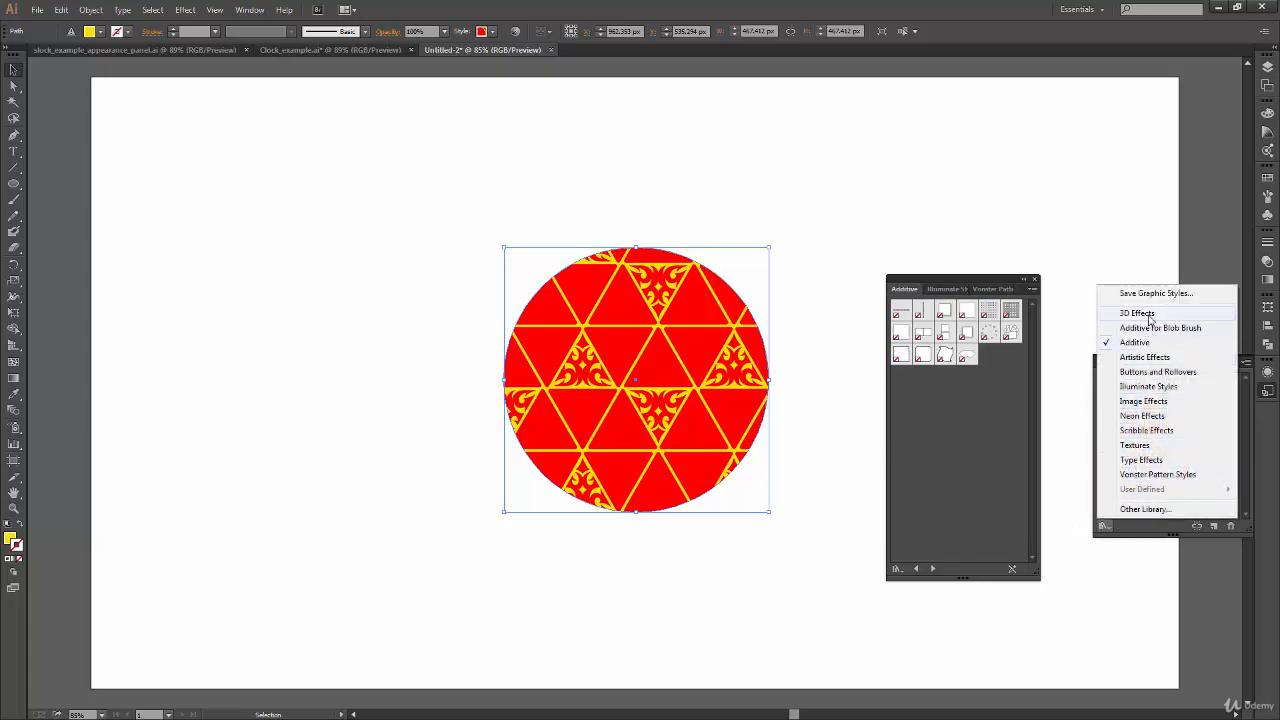
{"action": "left_click", "coordinate": [1196, 372]}
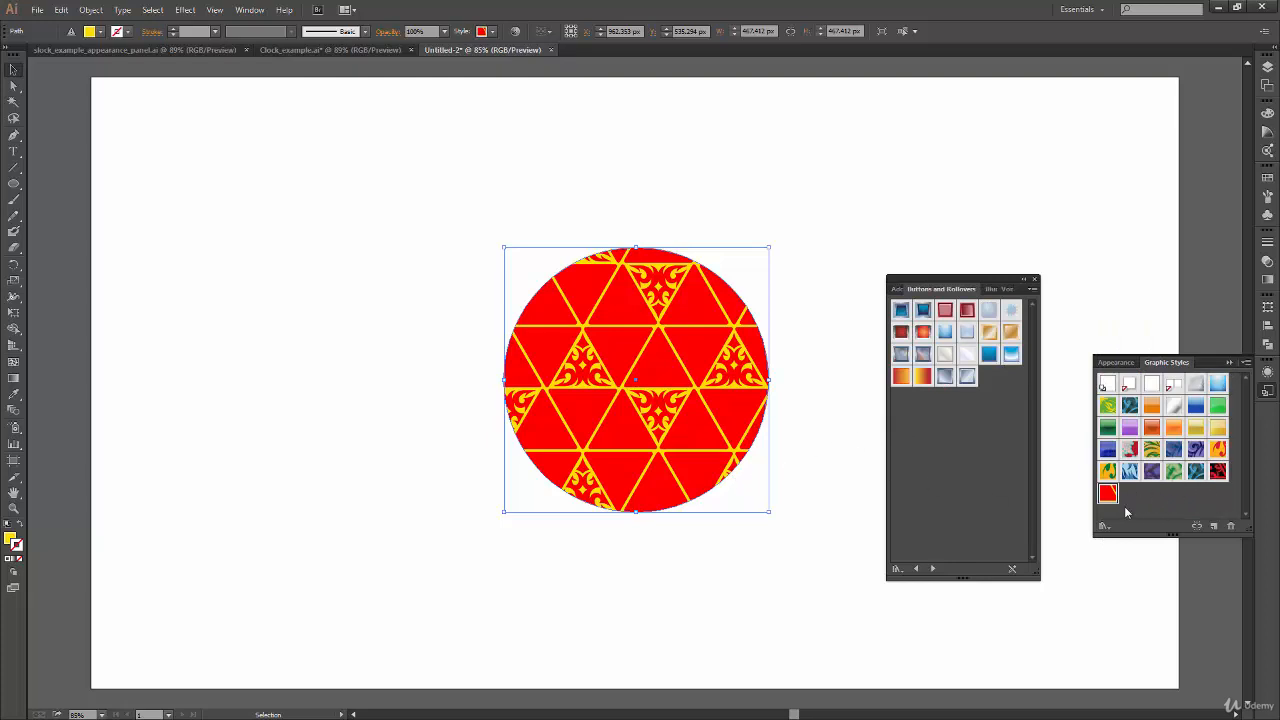
- Try the blue and the orange-red Buttons and Rollovers styles on the circle, ending with the pale silver gradient style
{"action": "left_click", "coordinate": [989, 354]}
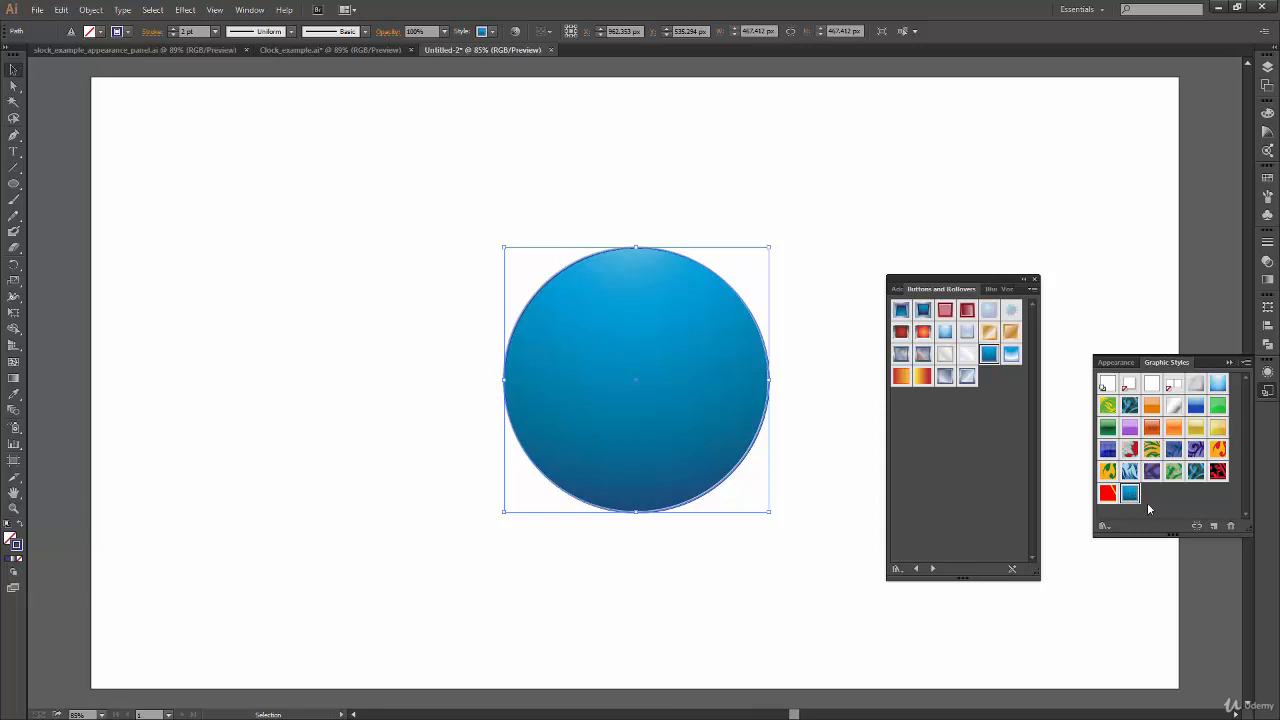
{"action": "left_click", "coordinate": [923, 375]}
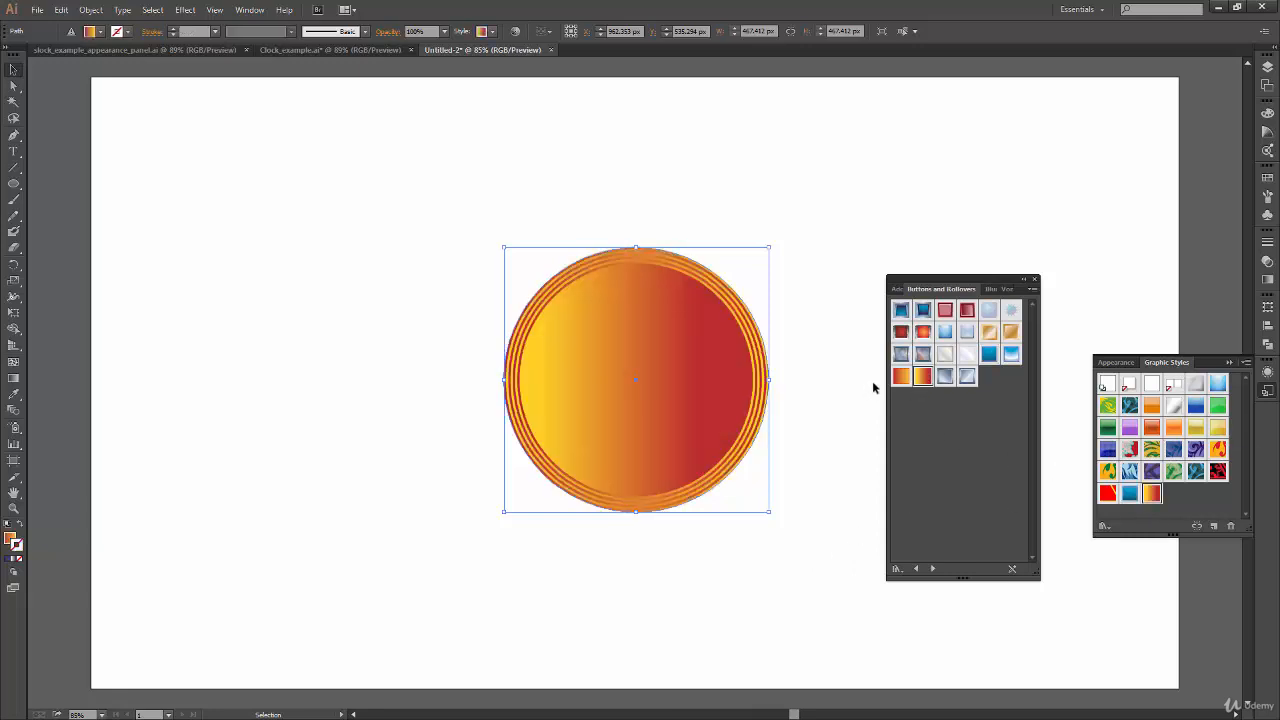
{"action": "left_click", "coordinate": [901, 375]}
{"action": "left_click", "coordinate": [1009, 356]}
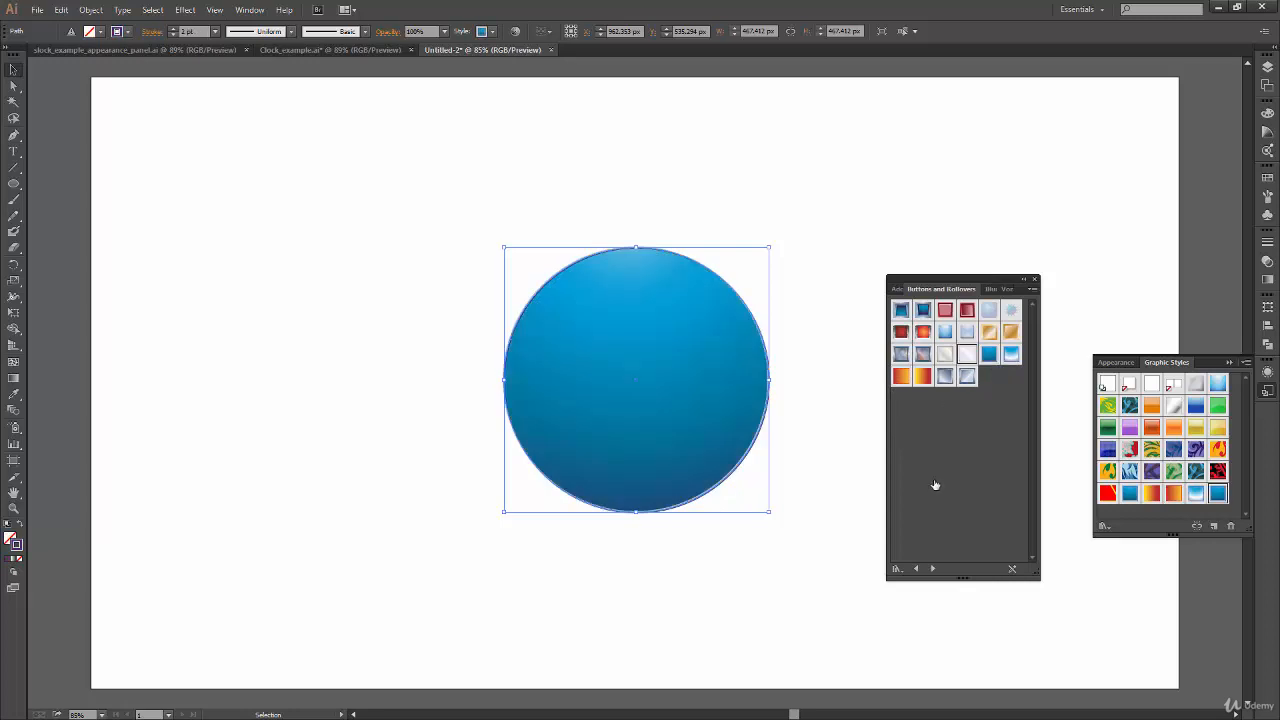
{"action": "left_click", "coordinate": [964, 356]}
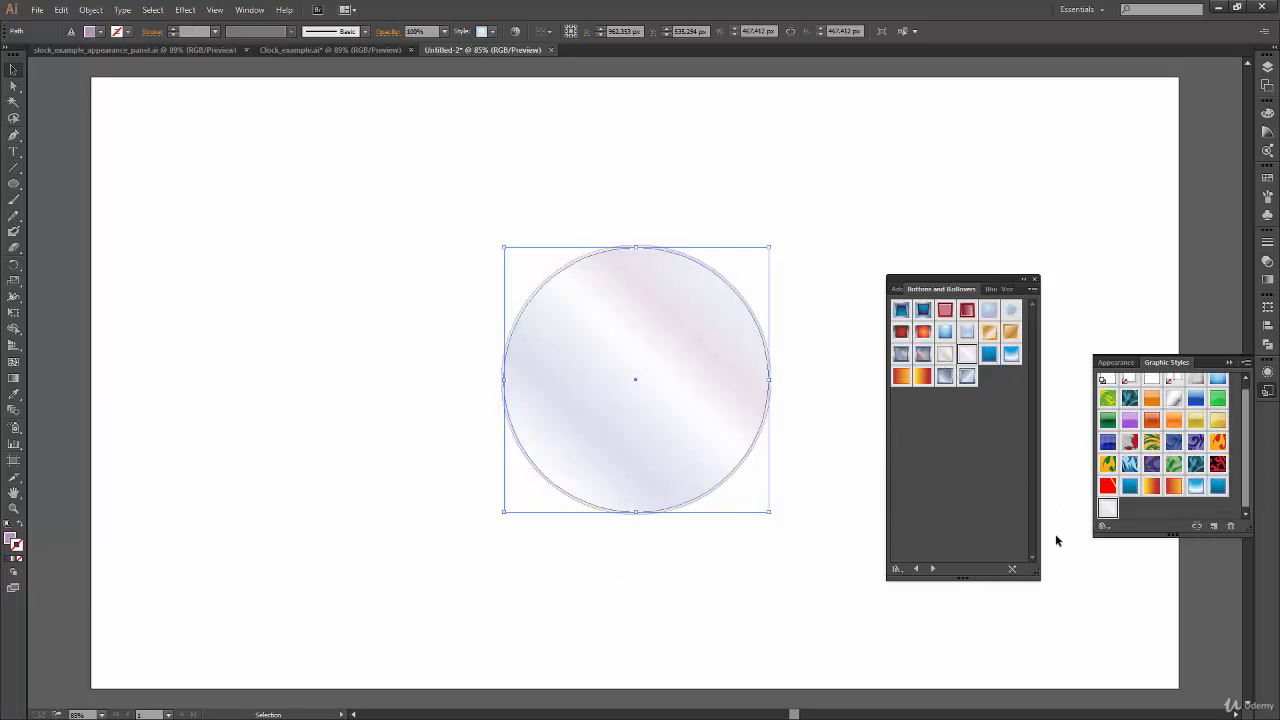
- Create another new document with the default settings and close the floating graphic style libraries
{"action": "left_click", "coordinate": [37, 9]}
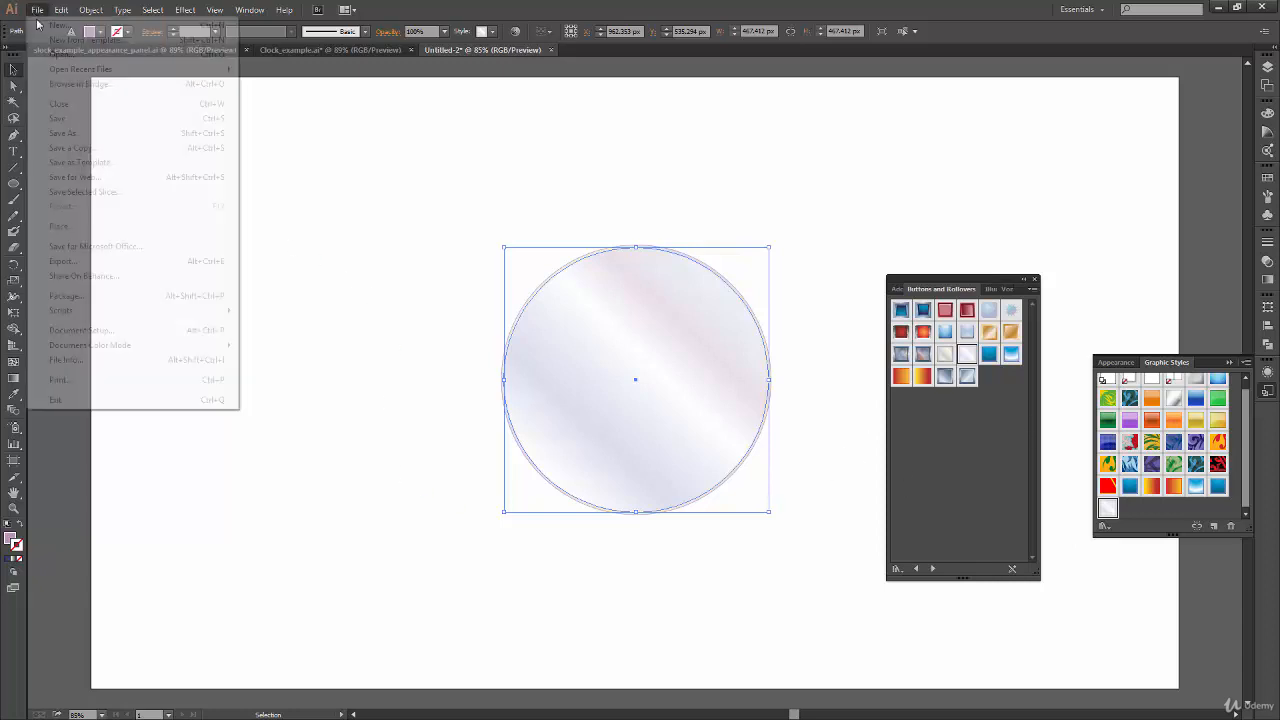
{"action": "left_click", "coordinate": [60, 22]}
{"action": "left_click", "coordinate": [646, 420]}
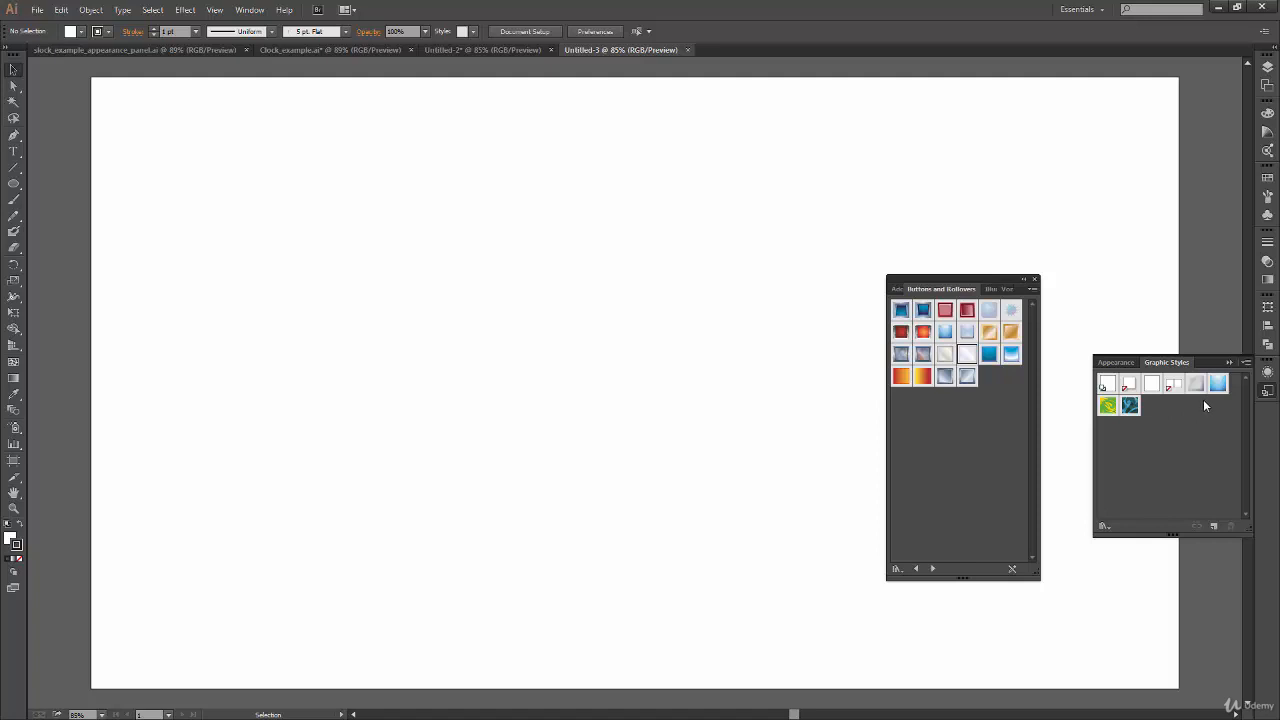
{"action": "left_click", "coordinate": [1034, 279]}
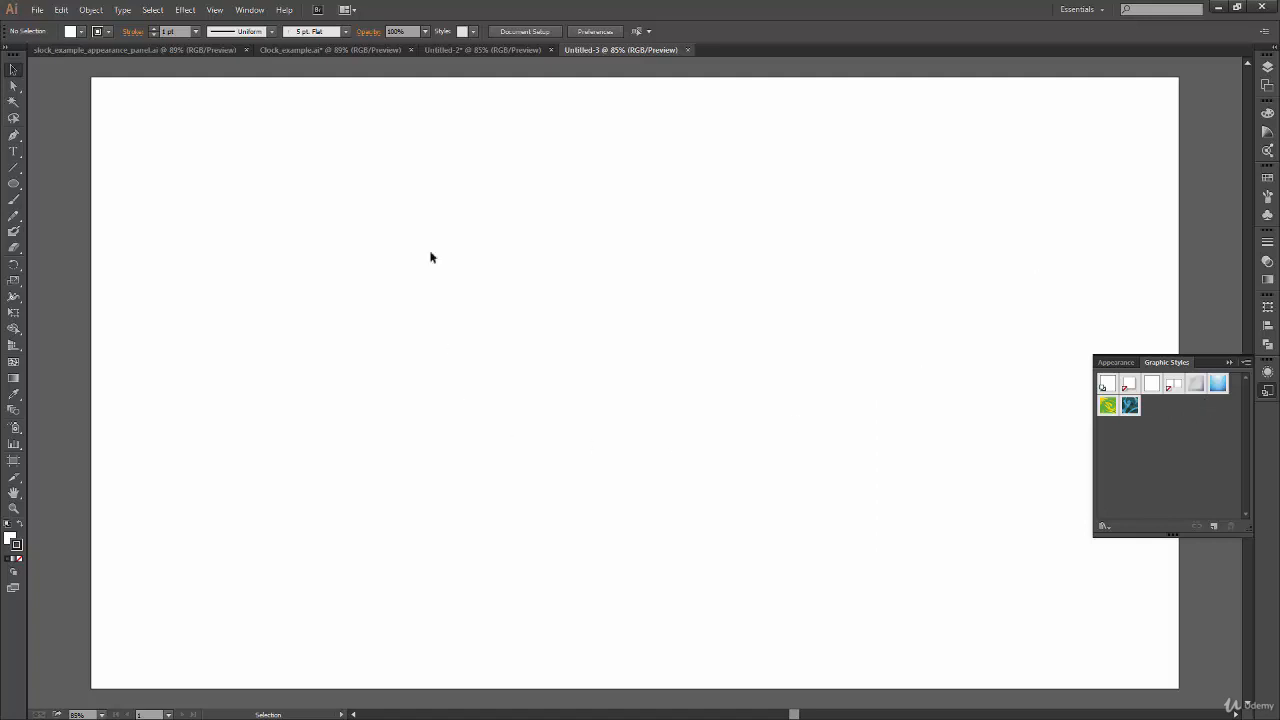
- In clock_example_appearance_panel.ai, draw a circle about 490 px in diameter across the artboard's left edge, beside the blue clock
{"action": "left_click", "coordinate": [502, 49]}
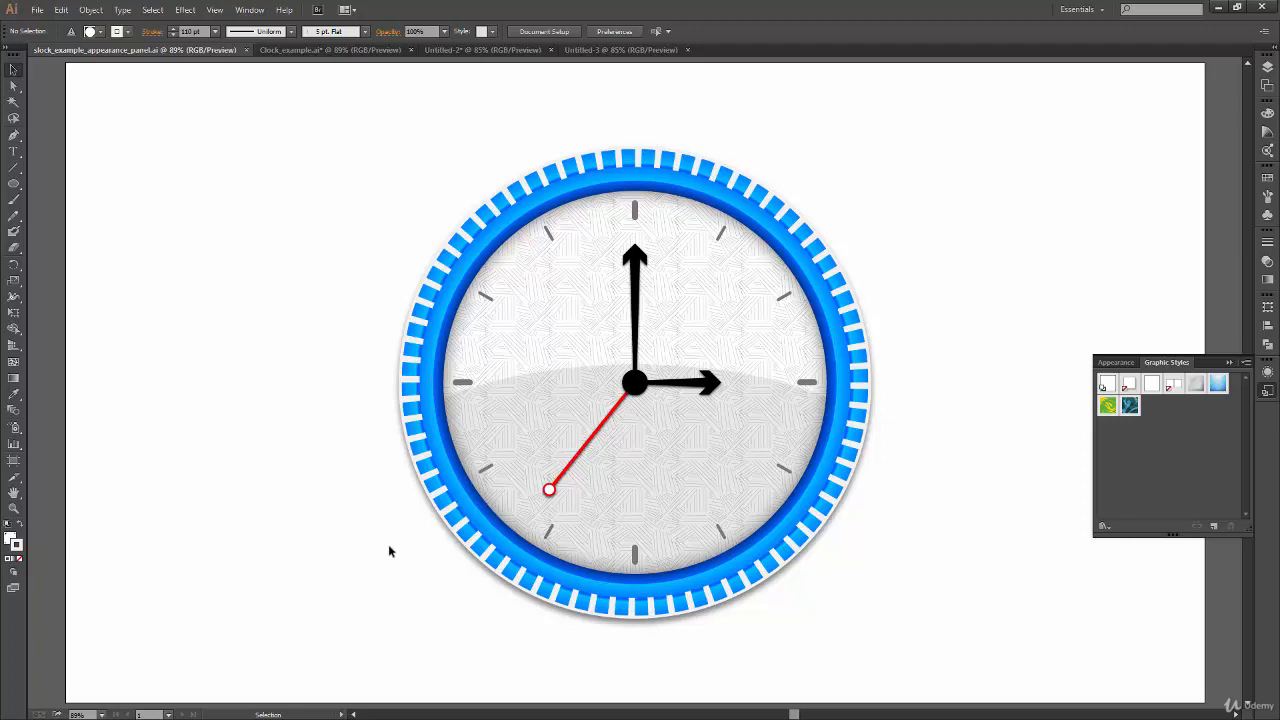
{"action": "left_click_drag", "start_coordinate": [426, 538], "coordinate": [619, 494]}
{"action": "left_click_drag", "start_coordinate": [13, 183], "coordinate": [112, 216]}
{"action": "left_click_drag", "start_coordinate": [258, 318], "coordinate": [403, 229]}
{"action": "key", "text": "v"}
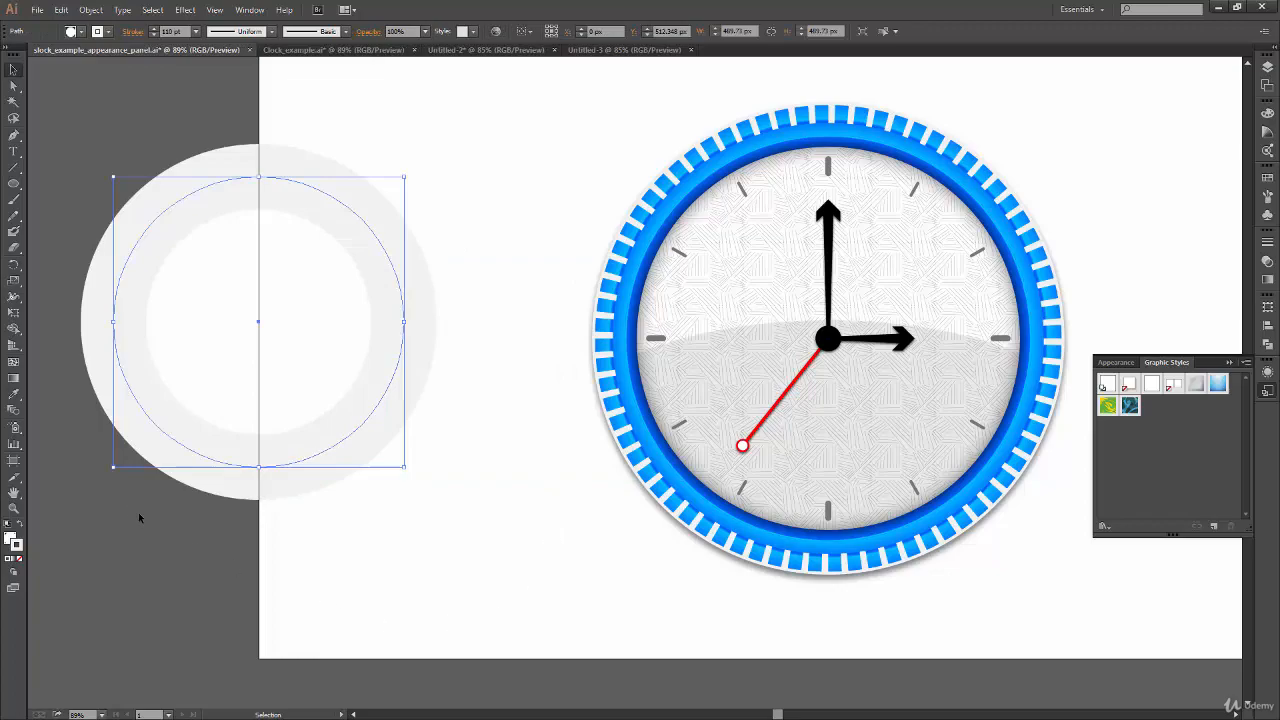
- Try copying the appearance of the hour hand, centre hub, second hand and blue clock body onto the new circle with the Eyedropper
{"action": "key", "text": "i"}
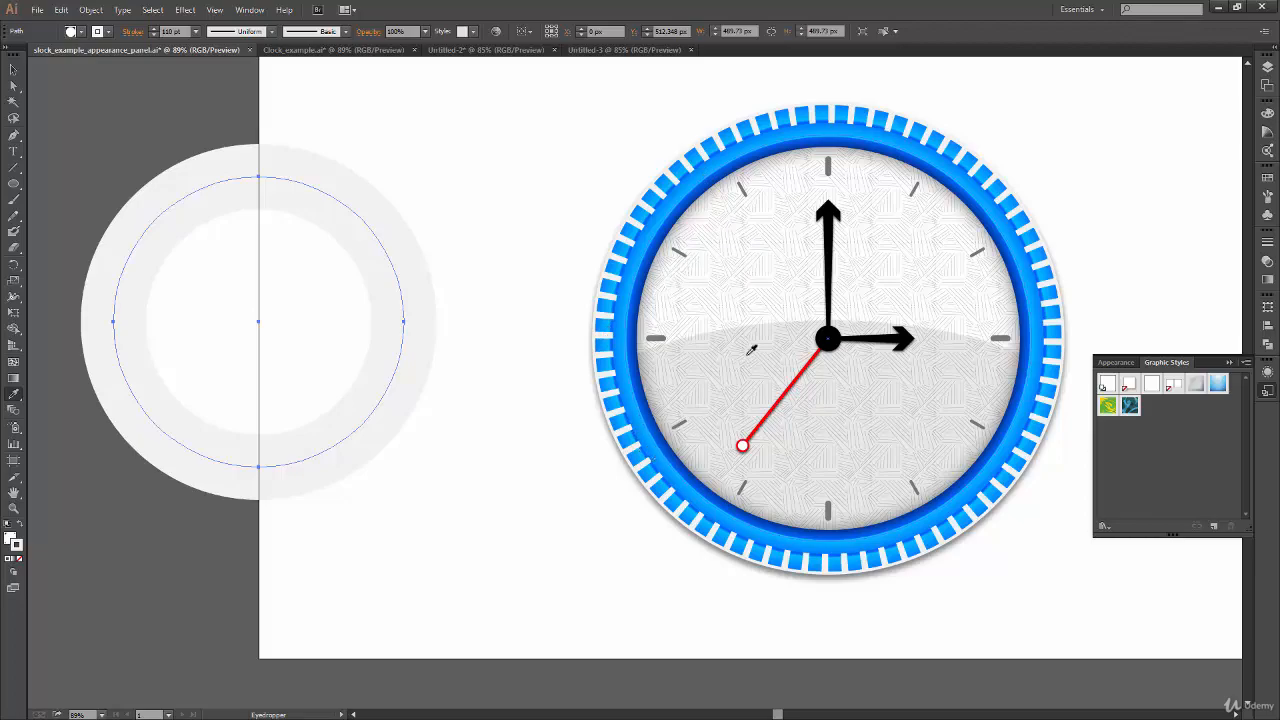
{"action": "left_click", "coordinate": [885, 337]}
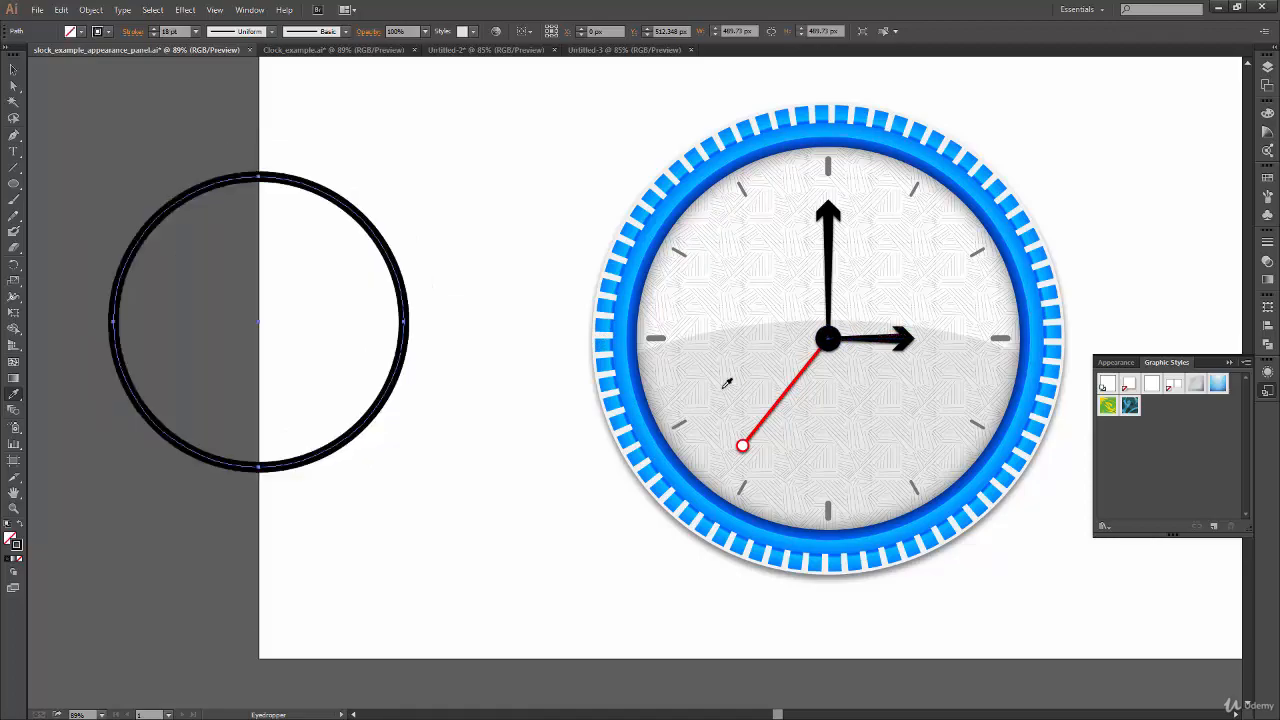
{"action": "key", "text": "ctrl+z"}
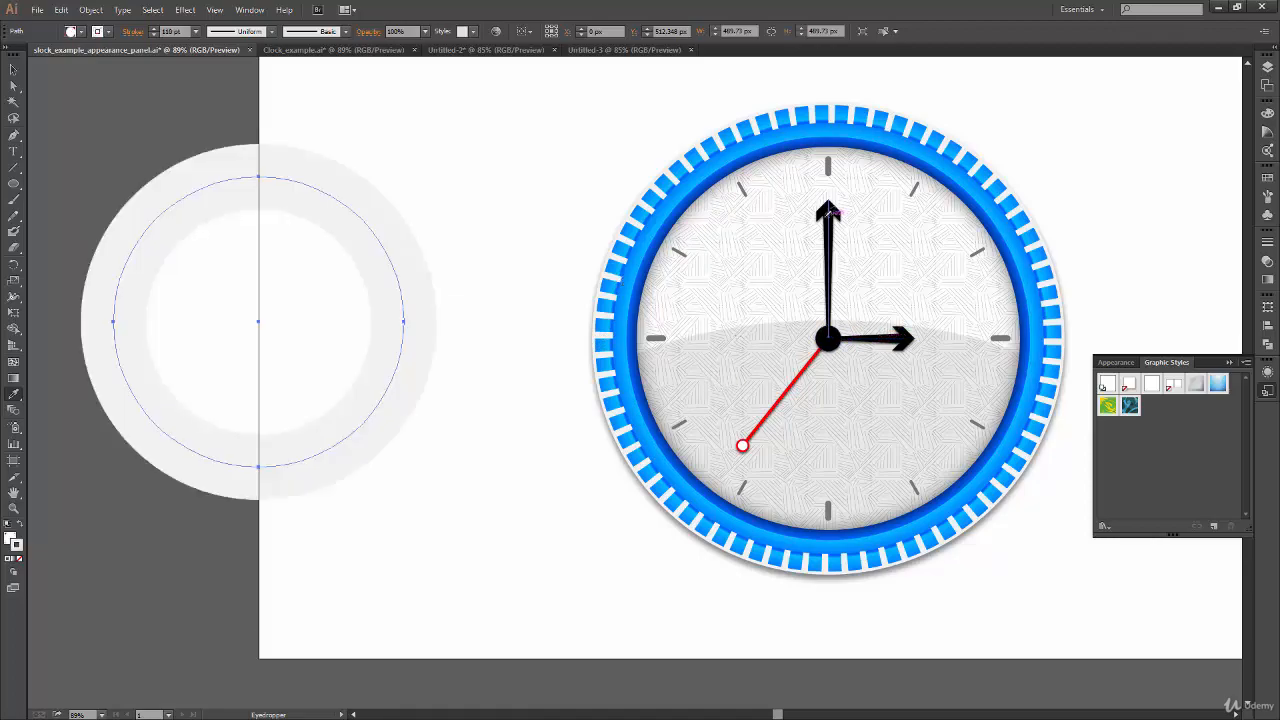
{"action": "left_click", "coordinate": [832, 336]}
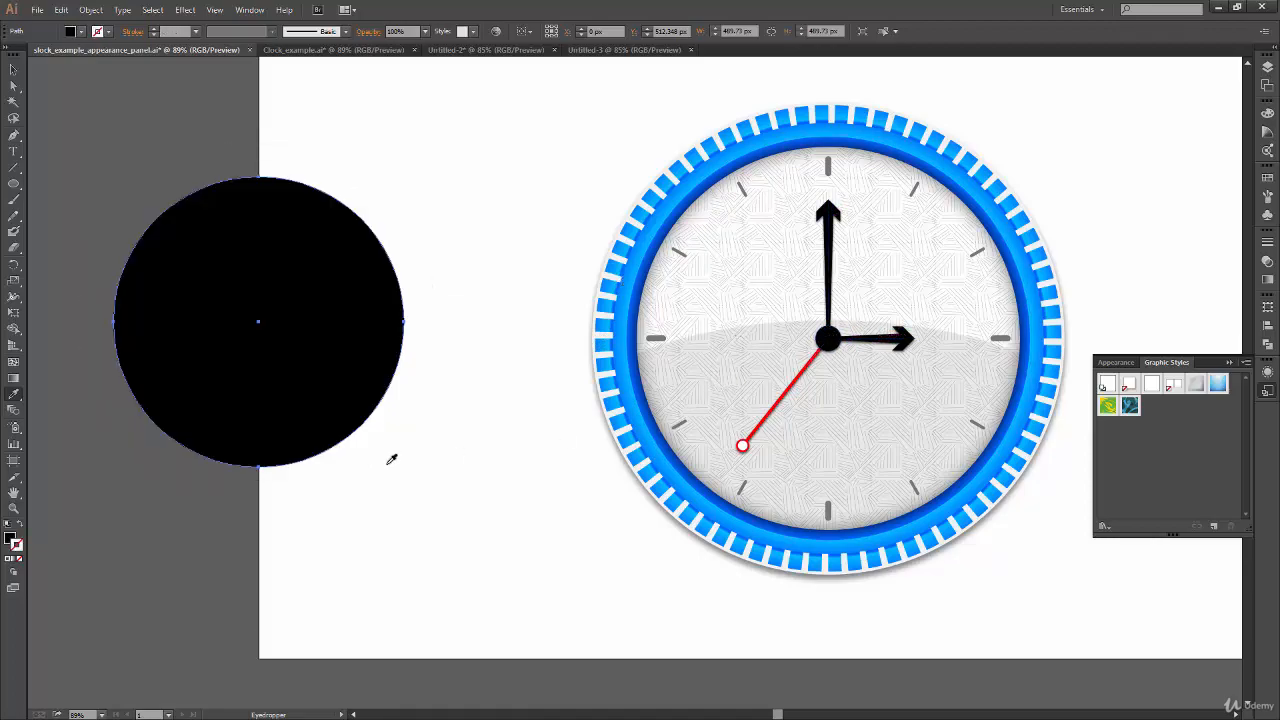
{"action": "left_click", "coordinate": [781, 394]}
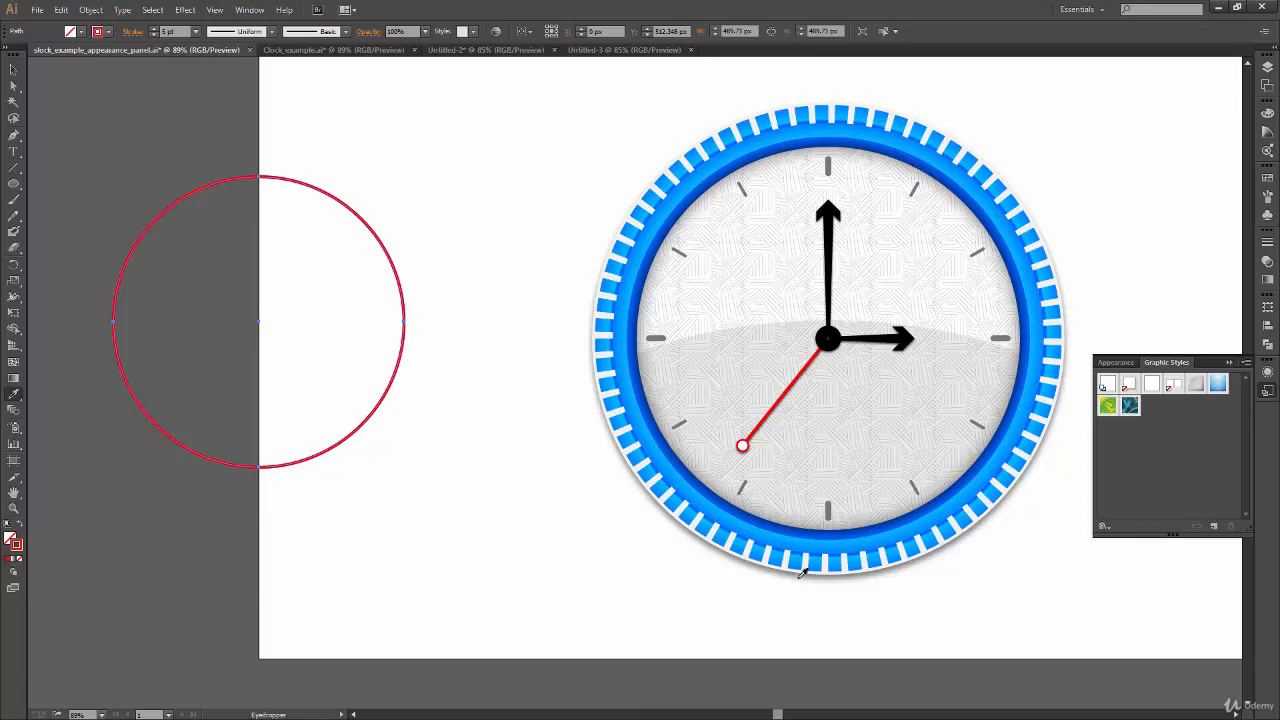
{"action": "left_click", "coordinate": [793, 137]}
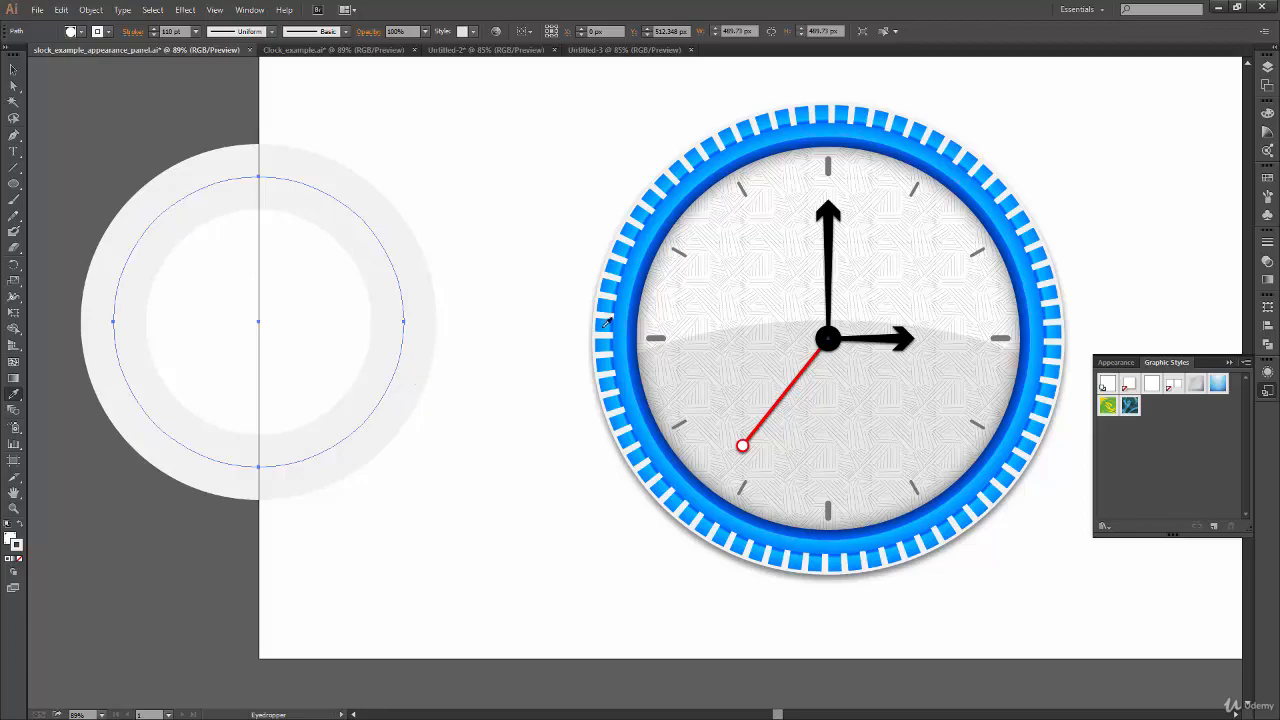
{"action": "key", "text": "v"}
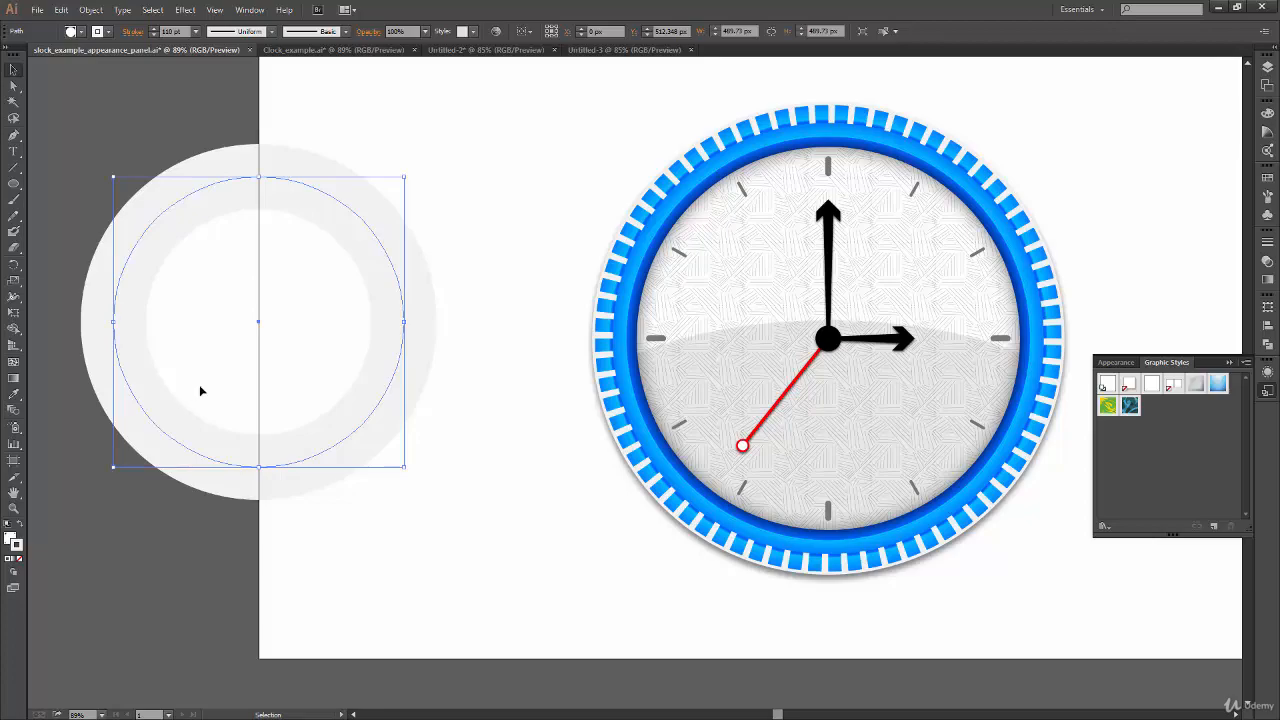
- Save the blue clock body's appearance as a new graphic style
{"action": "left_click", "coordinate": [940, 524]}
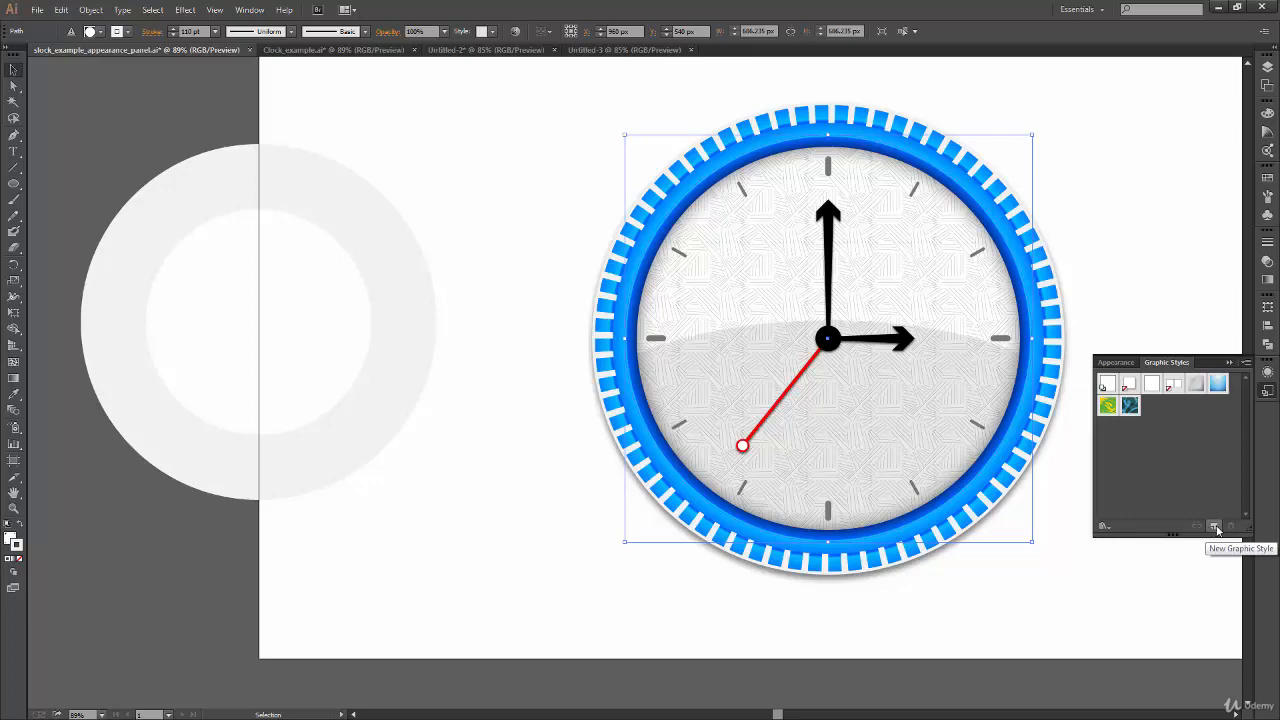
{"action": "left_click", "coordinate": [1217, 530]}
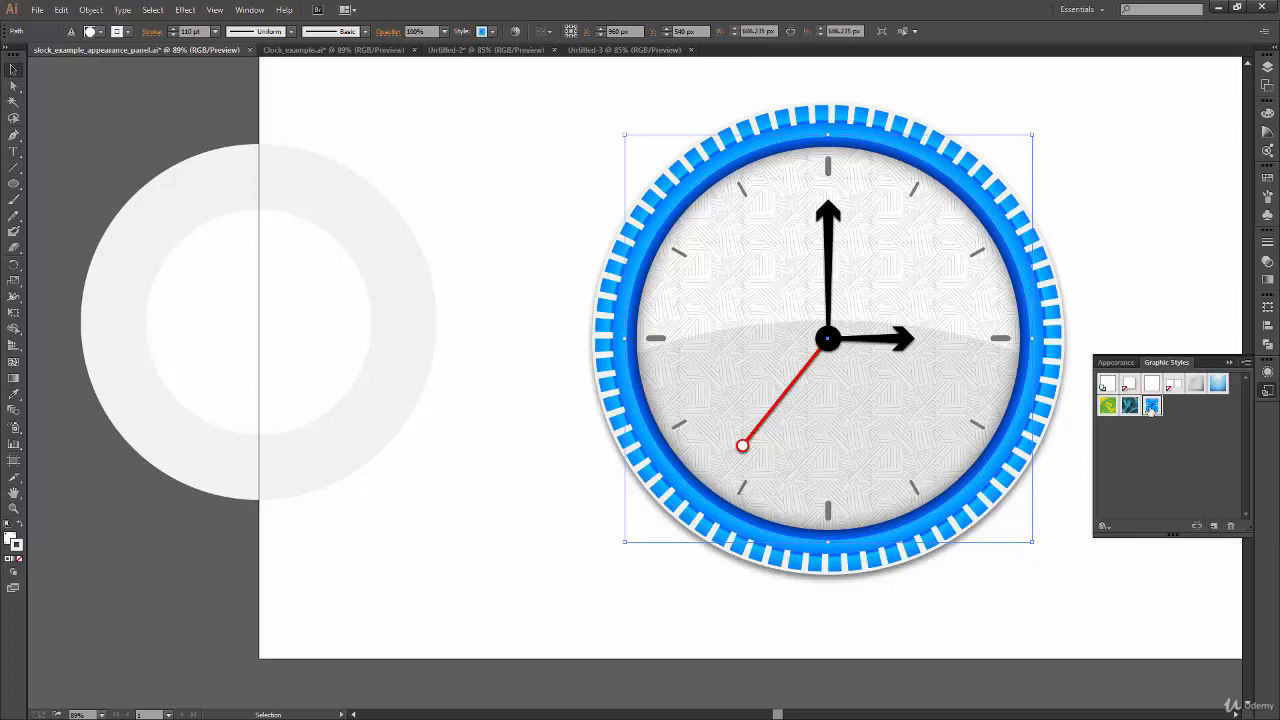
{"action": "left_click", "coordinate": [1245, 367]}
{"action": "left_click", "coordinate": [1247, 372]}
- Apply the saved blue clock graphic style to the smaller circle beside the clock and deselect it
{"action": "left_click", "coordinate": [285, 394]}
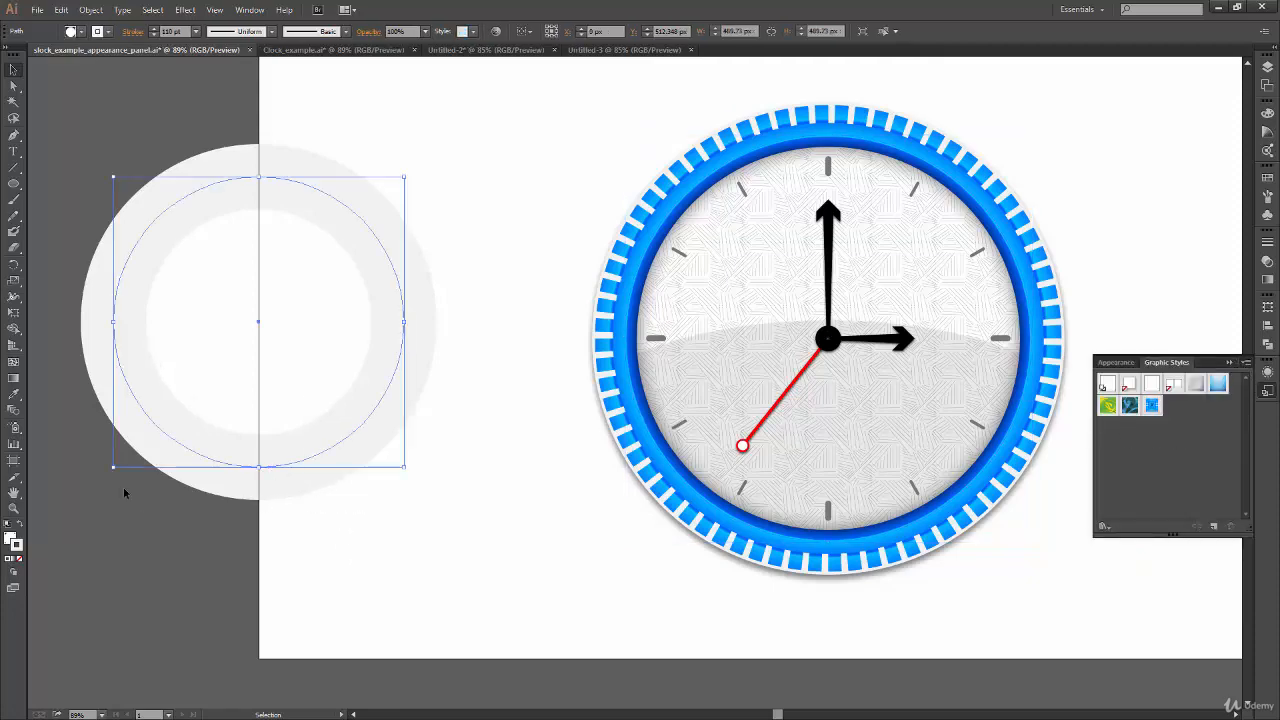
{"action": "left_click", "coordinate": [1153, 405]}
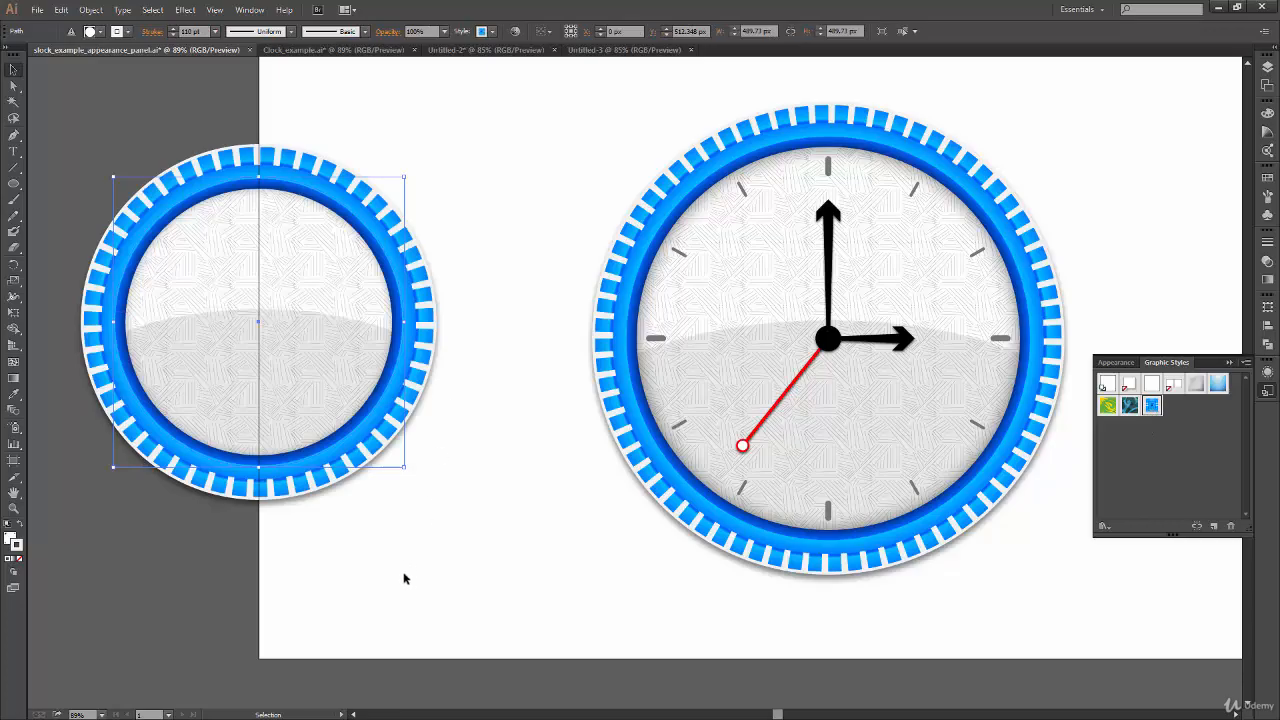
{"action": "left_click", "coordinate": [405, 578]}
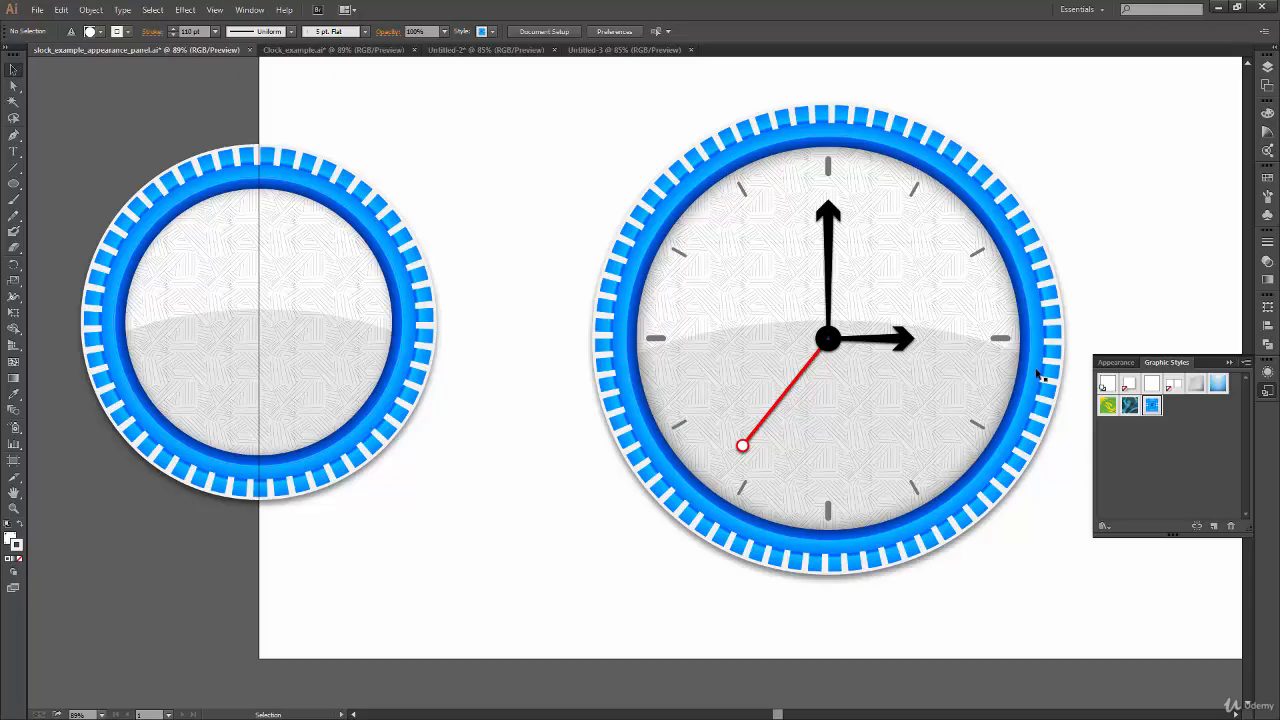
{"action": "left_click", "coordinate": [979, 488]}
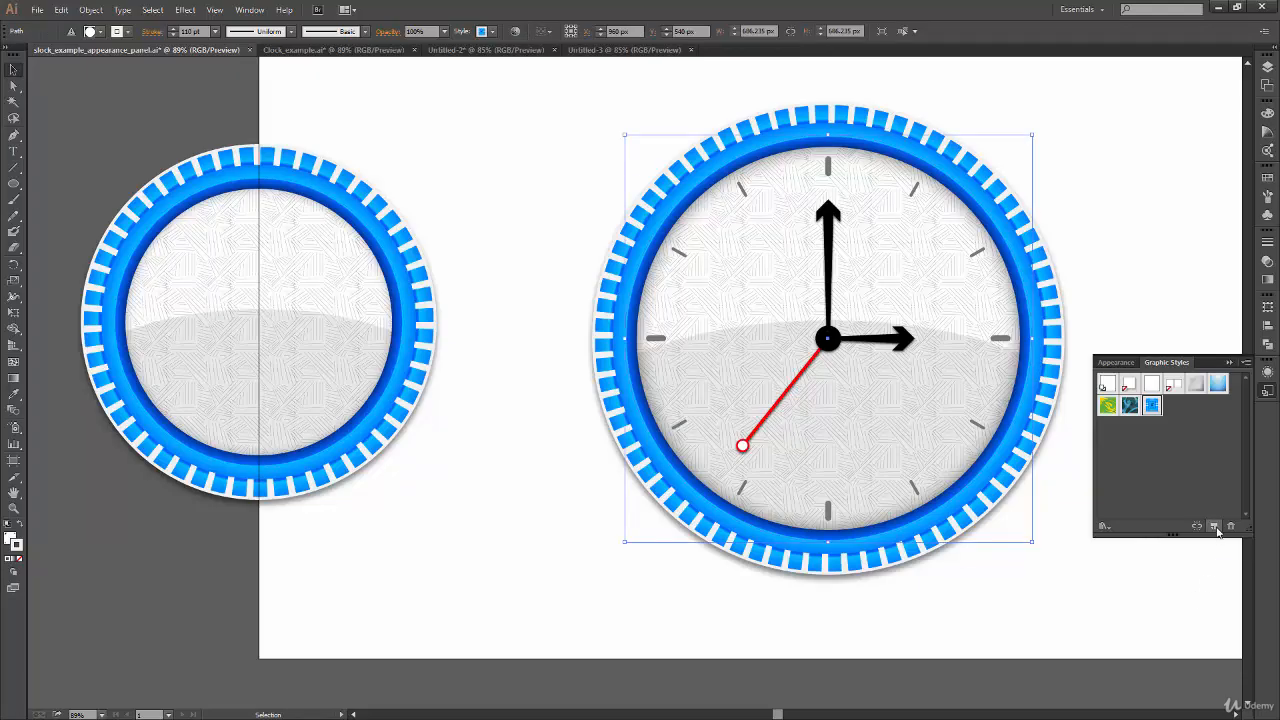
{"action": "left_click", "coordinate": [309, 549]}
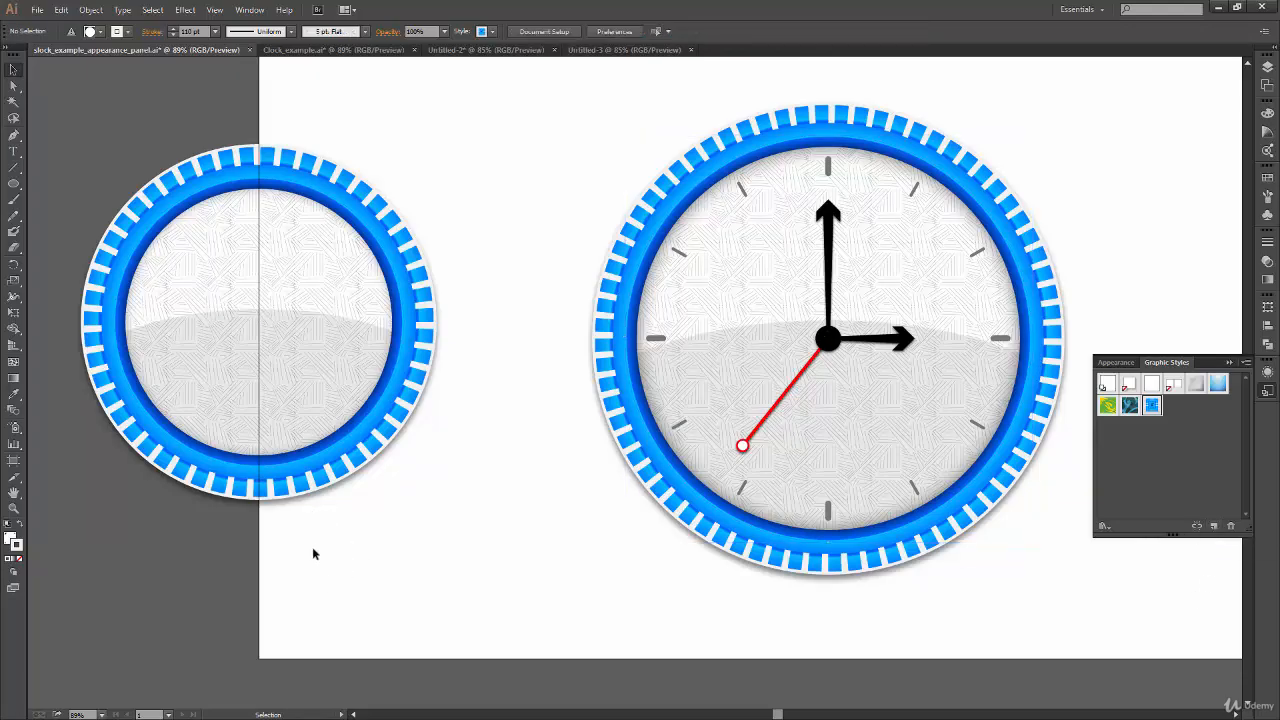
- In Clock_example.ai, duplicate the red clock's face-and-rim group across the artboard's right edge, beside the original
{"action": "left_click", "coordinate": [340, 50]}
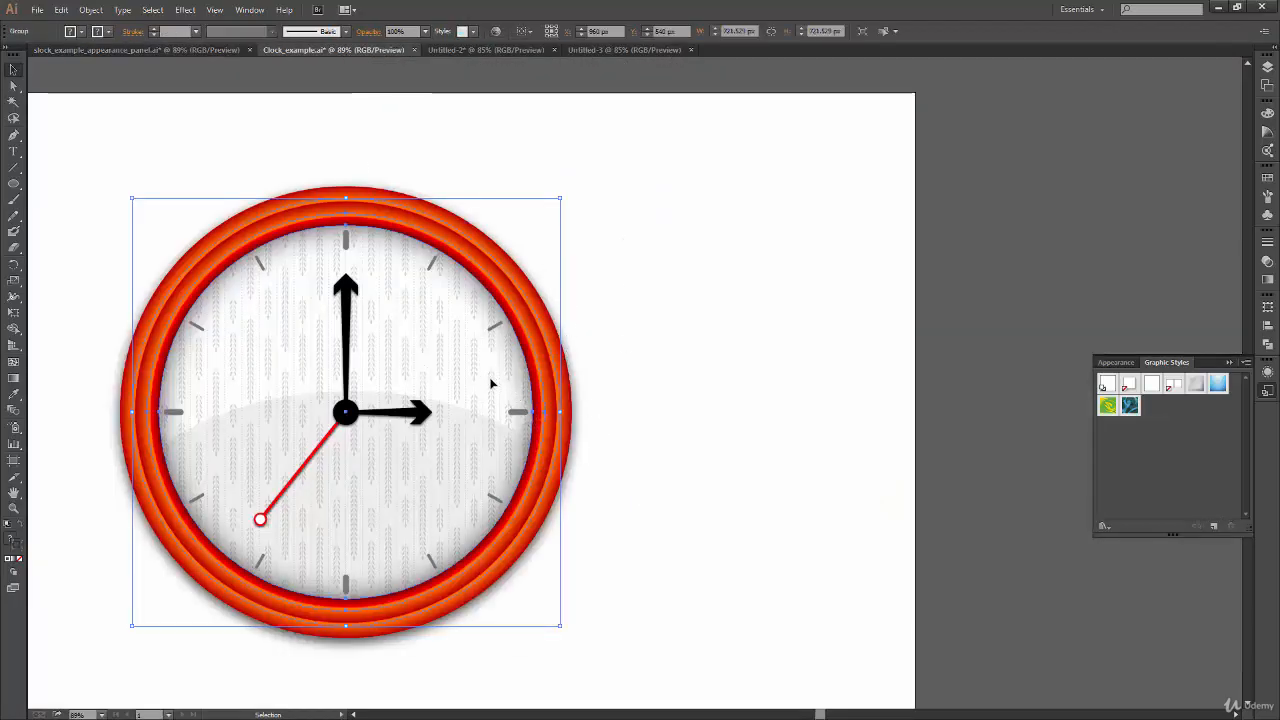
{"action": "left_click_drag", "start_coordinate": [510, 386], "coordinate": [1021, 321]}
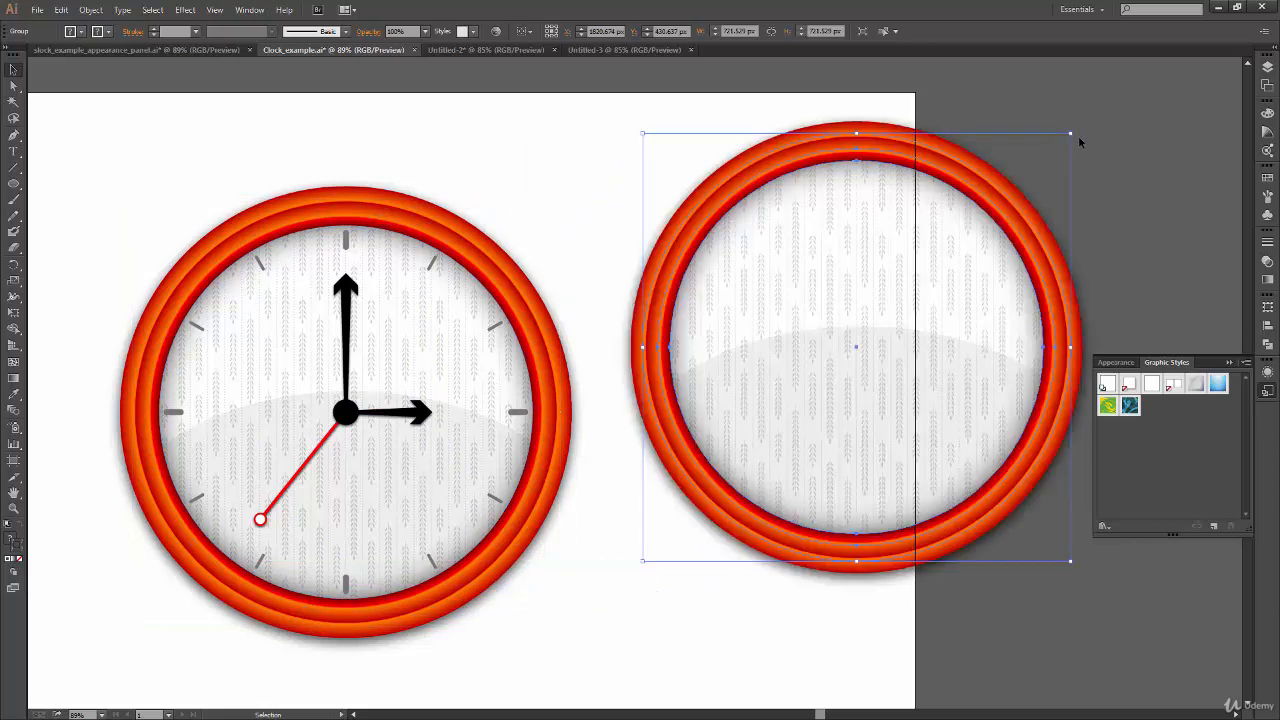
- Scale the duplicated red clock group down to about 355 px wide and compare it with the blue clocks in the other document
{"action": "left_click_drag", "start_coordinate": [1071, 132], "coordinate": [962, 242]}
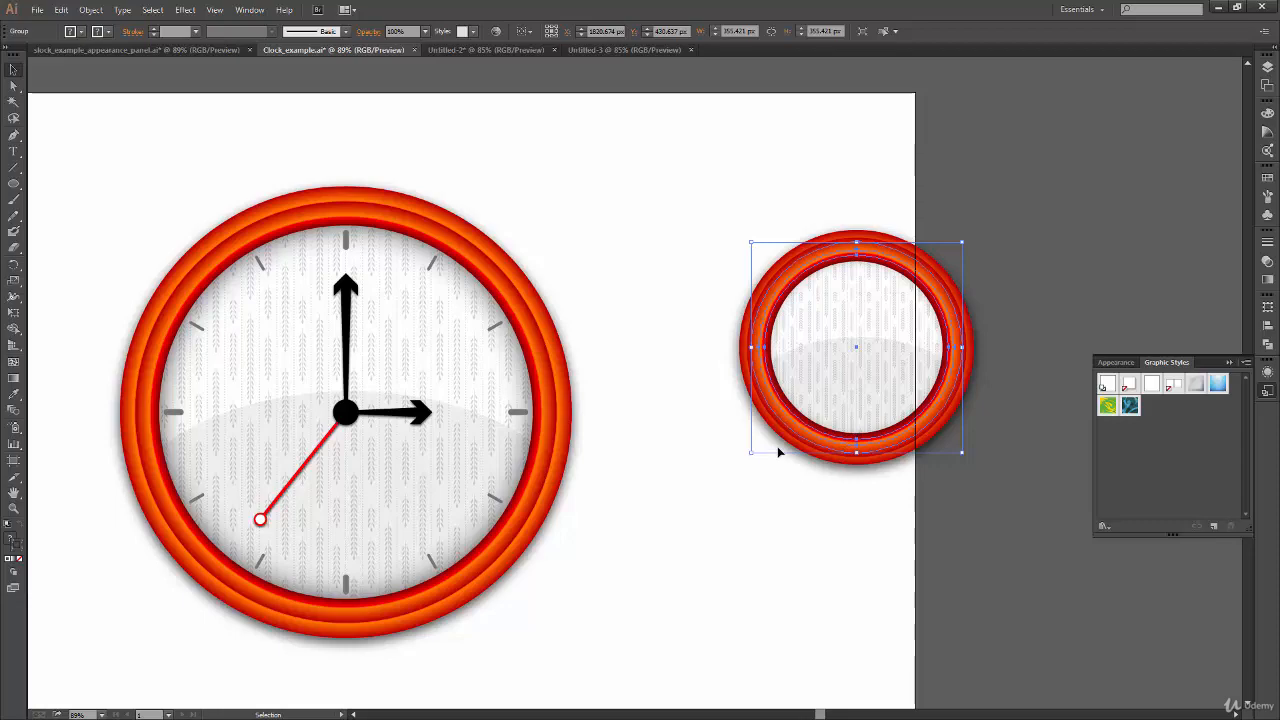
{"action": "left_click", "coordinate": [669, 343]}
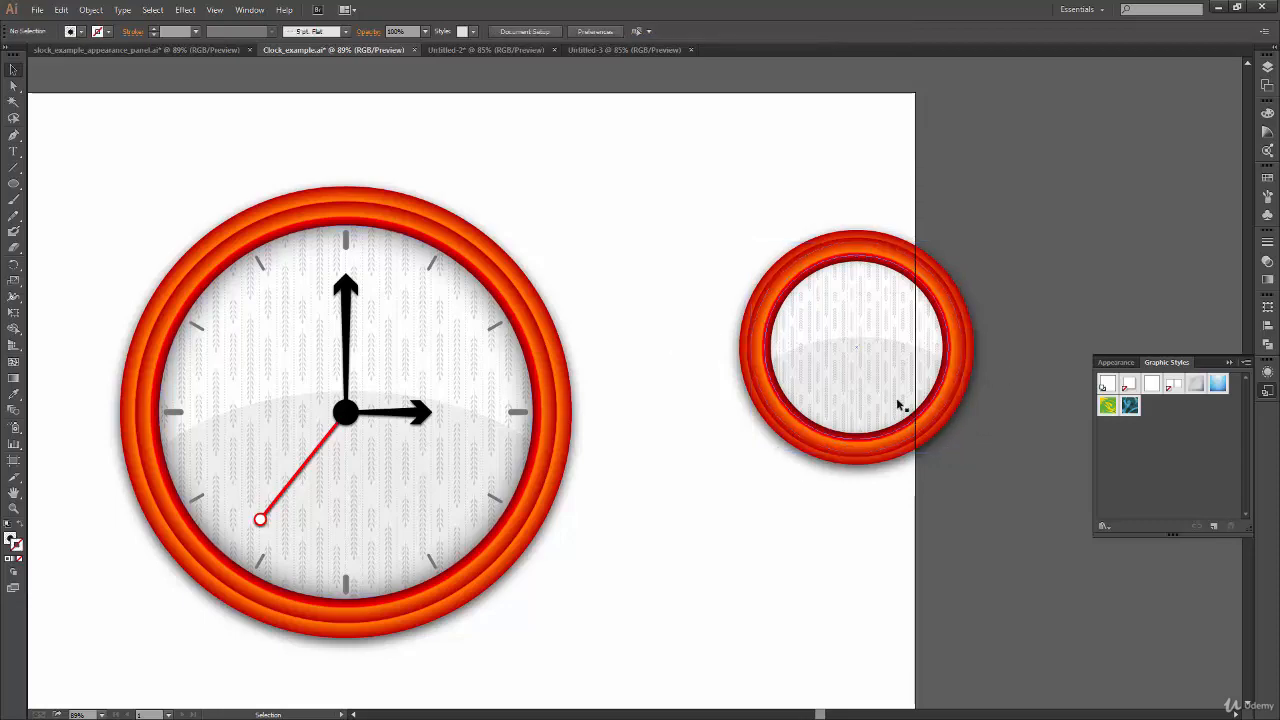
{"action": "left_click", "coordinate": [168, 50]}
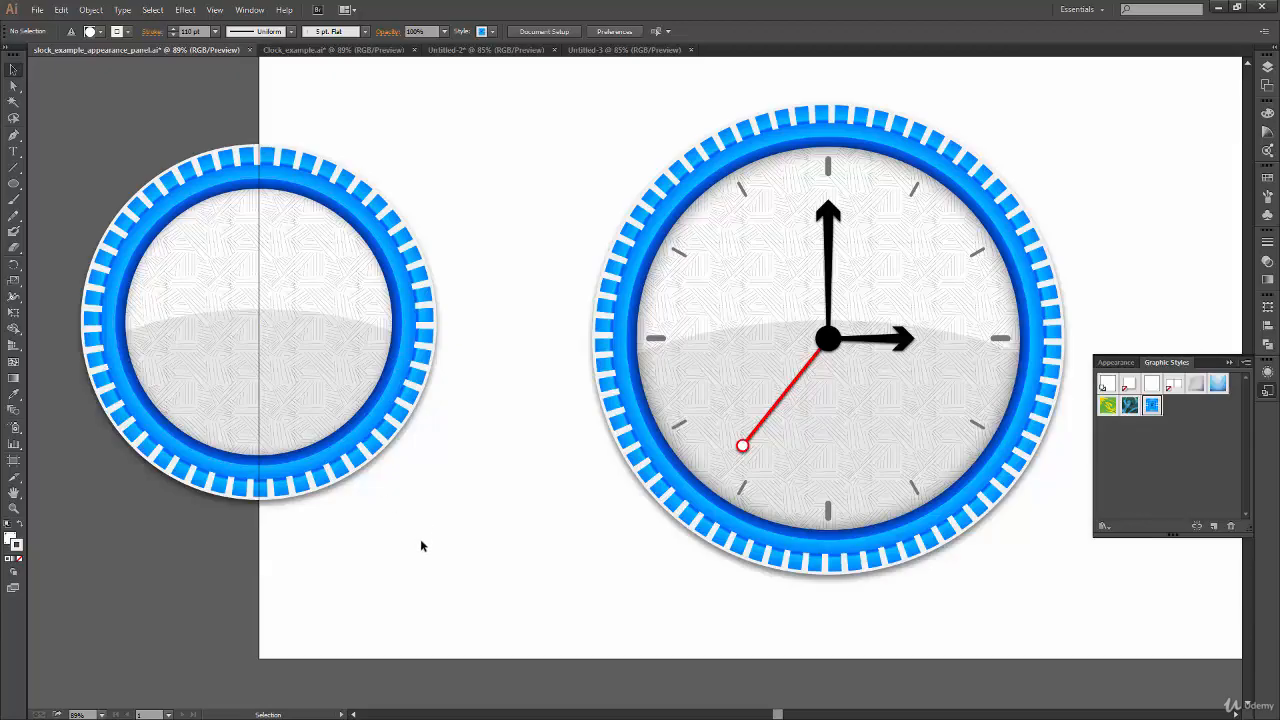
- Return to Clock_example.ai and delete the scaled-down copy of the red clock
{"action": "left_click", "coordinate": [358, 52]}
{"action": "left_click", "coordinate": [928, 341]}
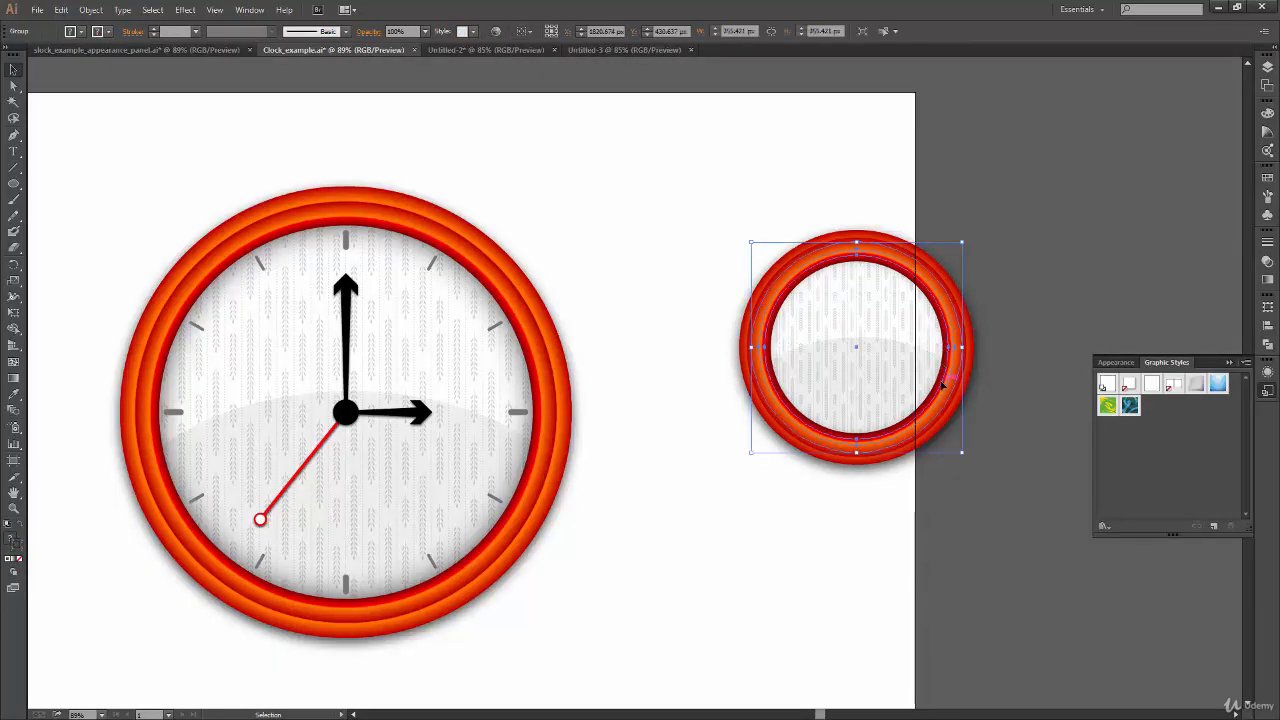
{"action": "key", "text": "Delete"}
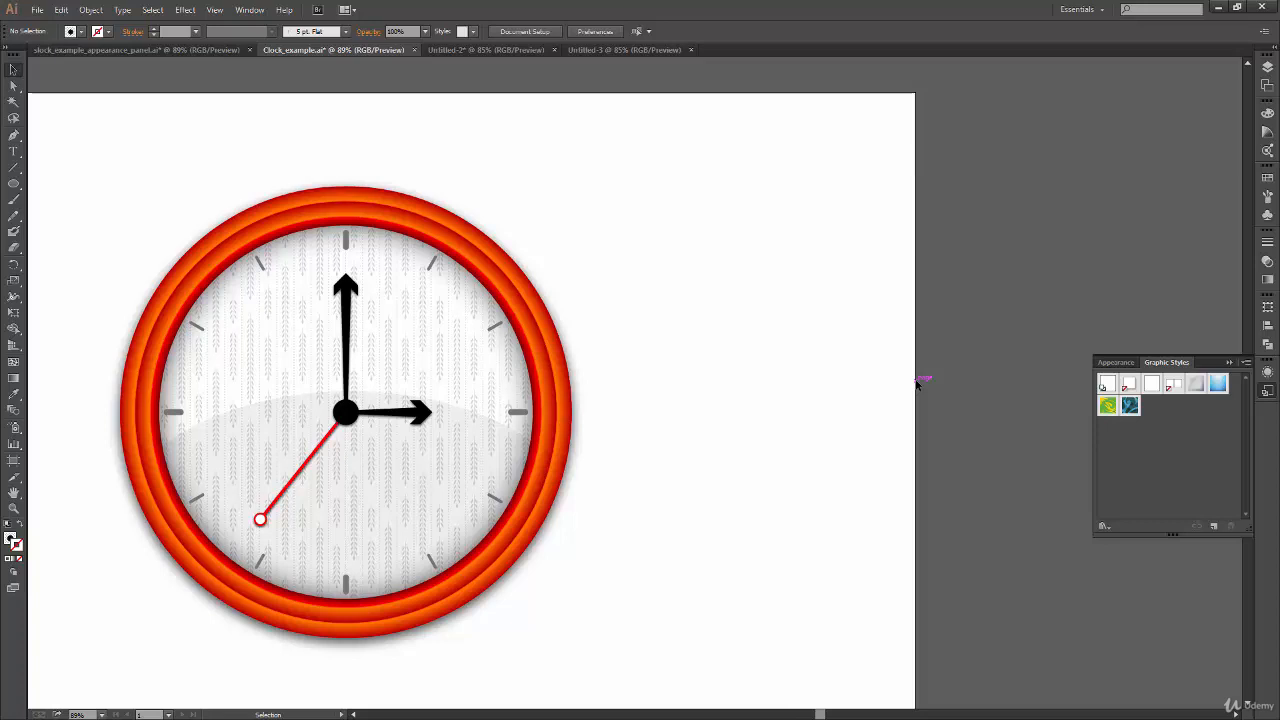
- Compare the graphic styles available in the blue clock document with those in Untitled-3
{"action": "left_click", "coordinate": [171, 48]}
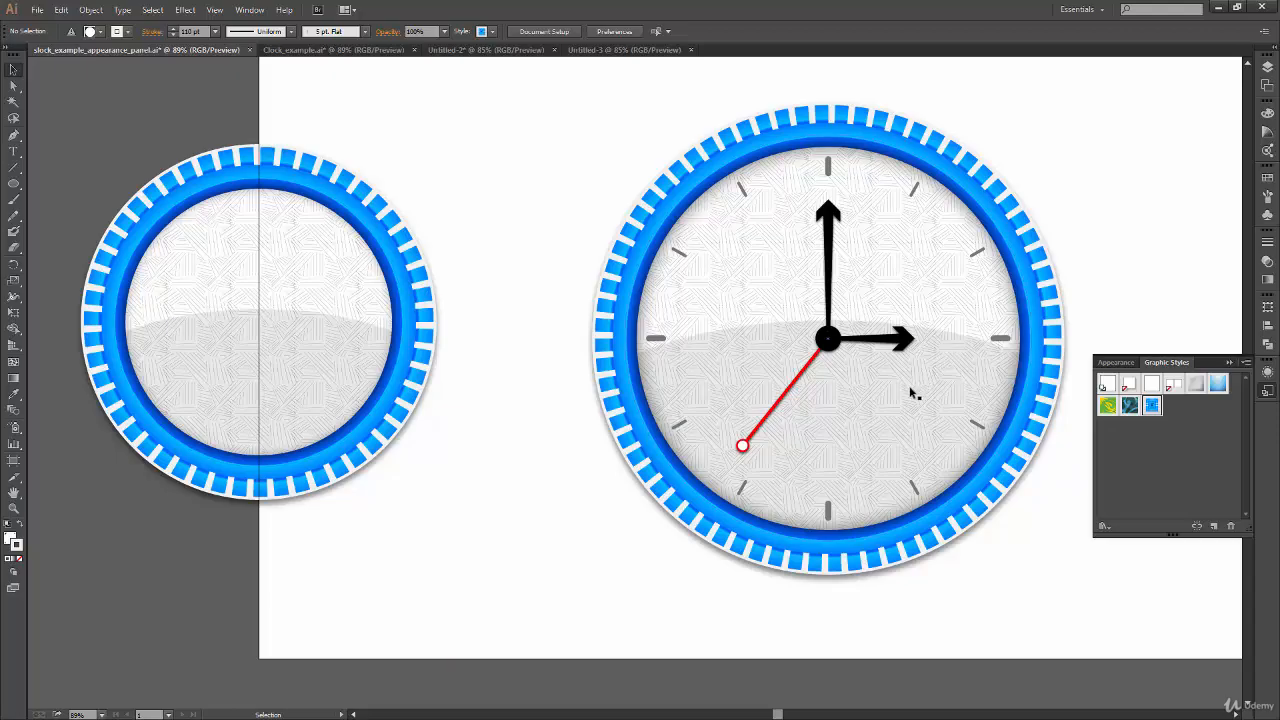
{"action": "left_click", "coordinate": [620, 50]}
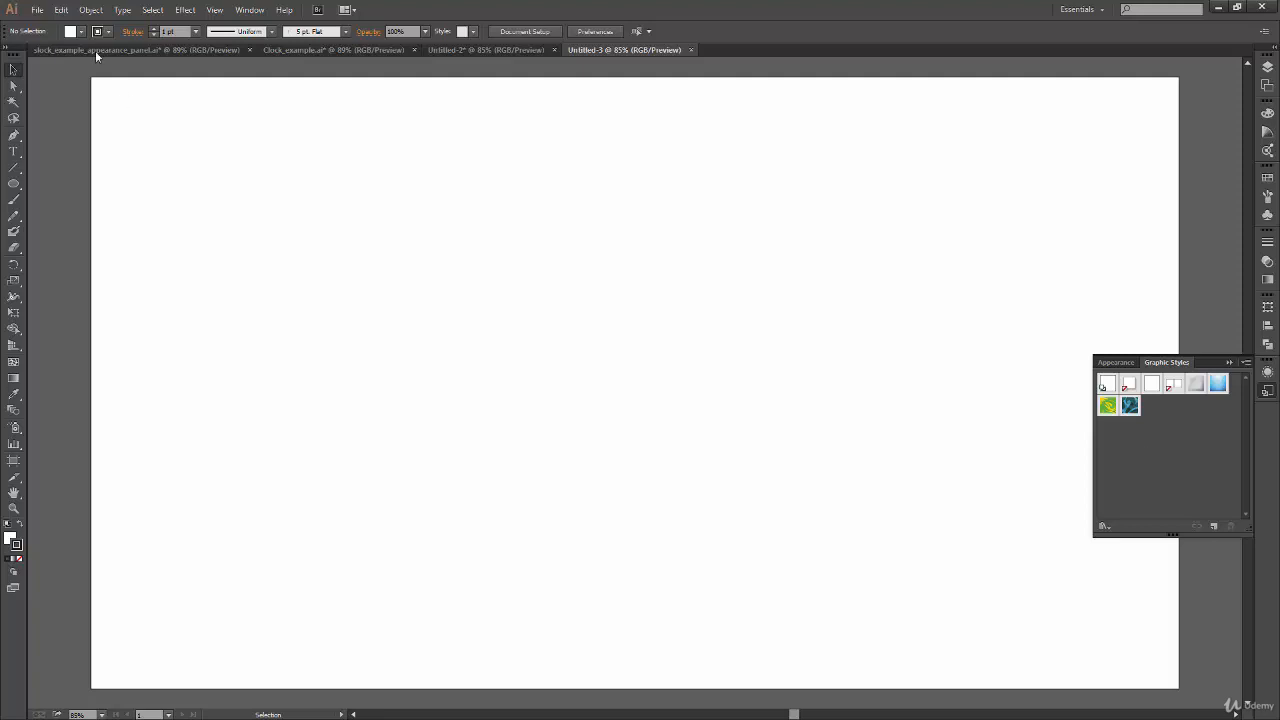
{"action": "left_click", "coordinate": [135, 50]}
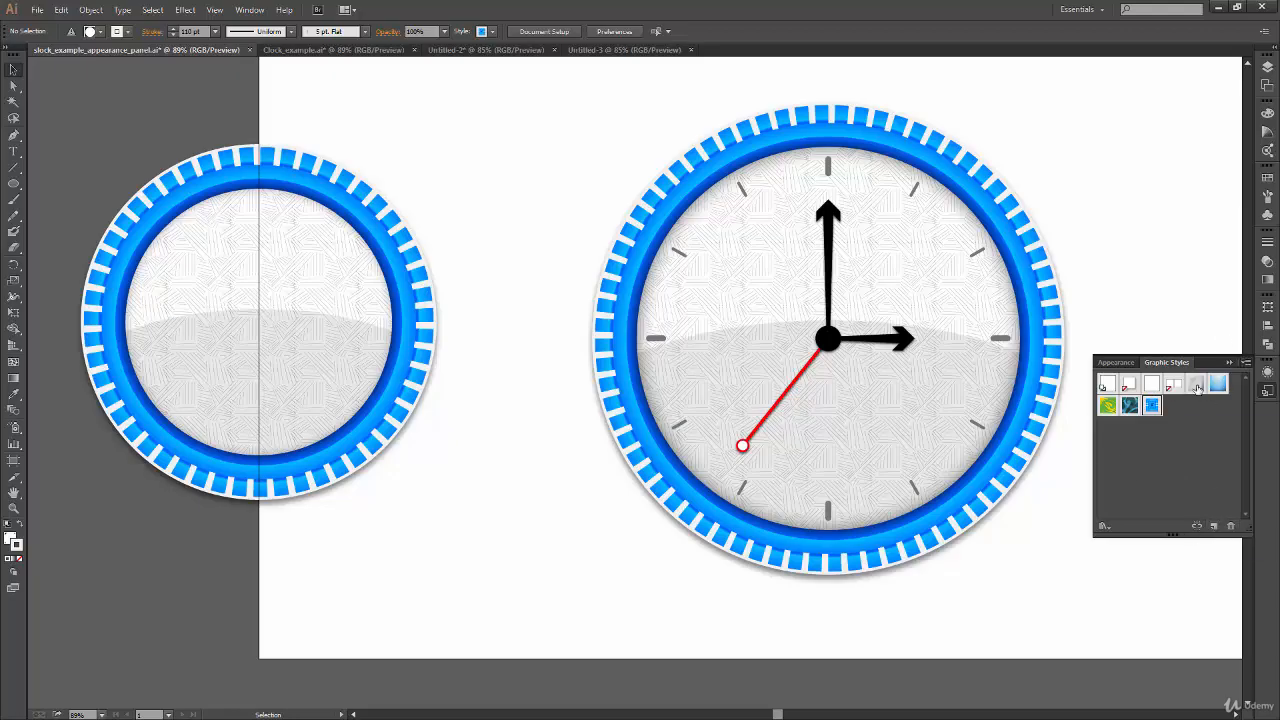
{"action": "left_click", "coordinate": [625, 49]}
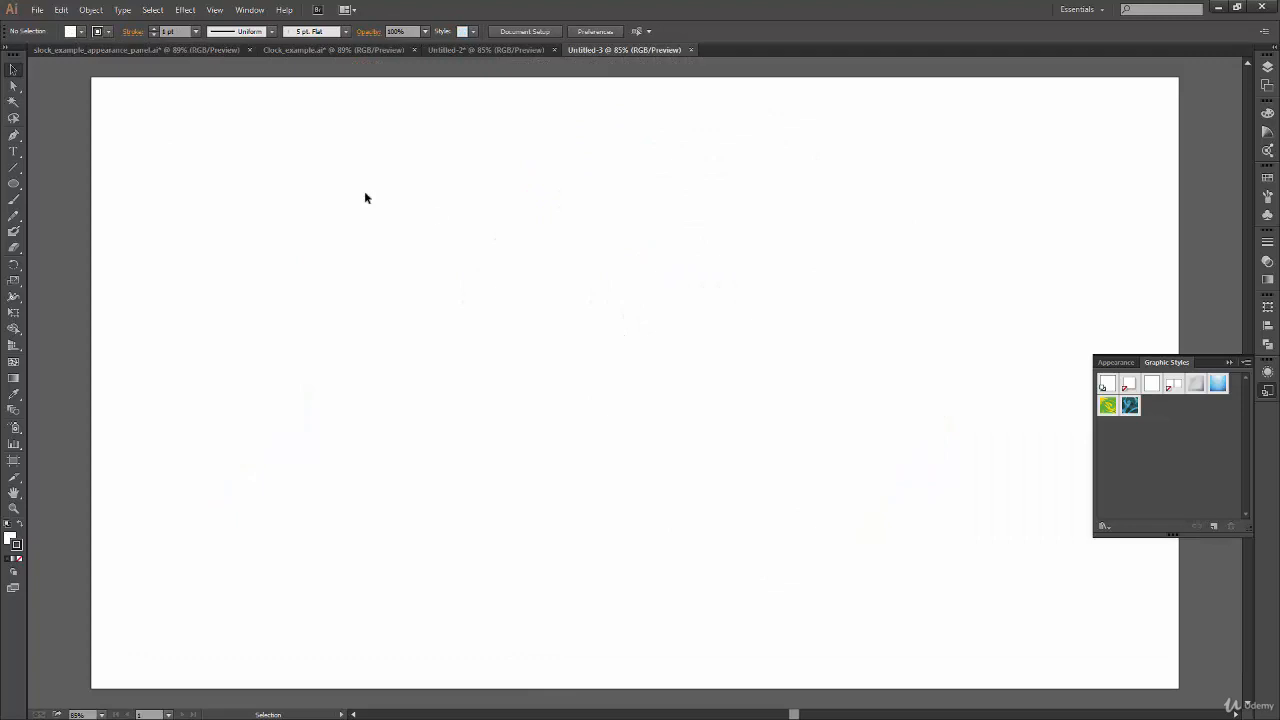
- Save the blue clock document's graphic styles as a library named graph_style_lib_1 on the Desktop
{"action": "left_click", "coordinate": [123, 50]}
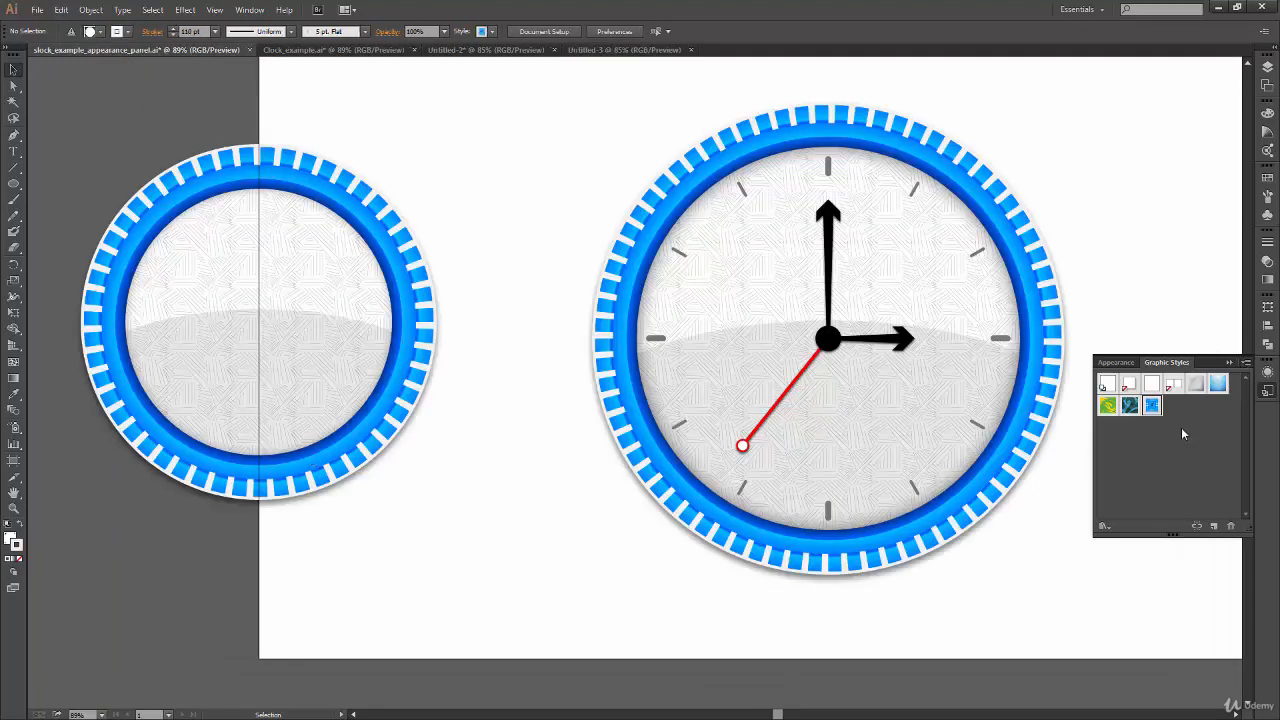
{"action": "left_click", "coordinate": [1246, 364]}
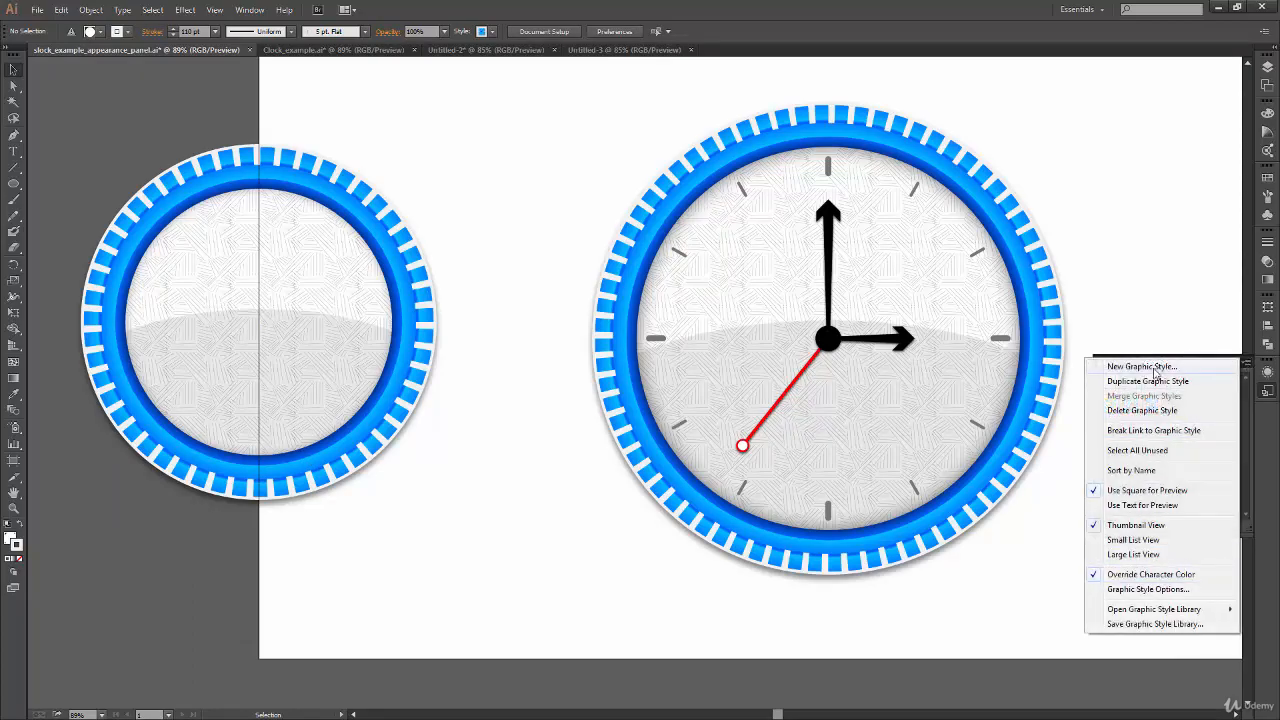
{"action": "left_click", "coordinate": [1200, 624]}
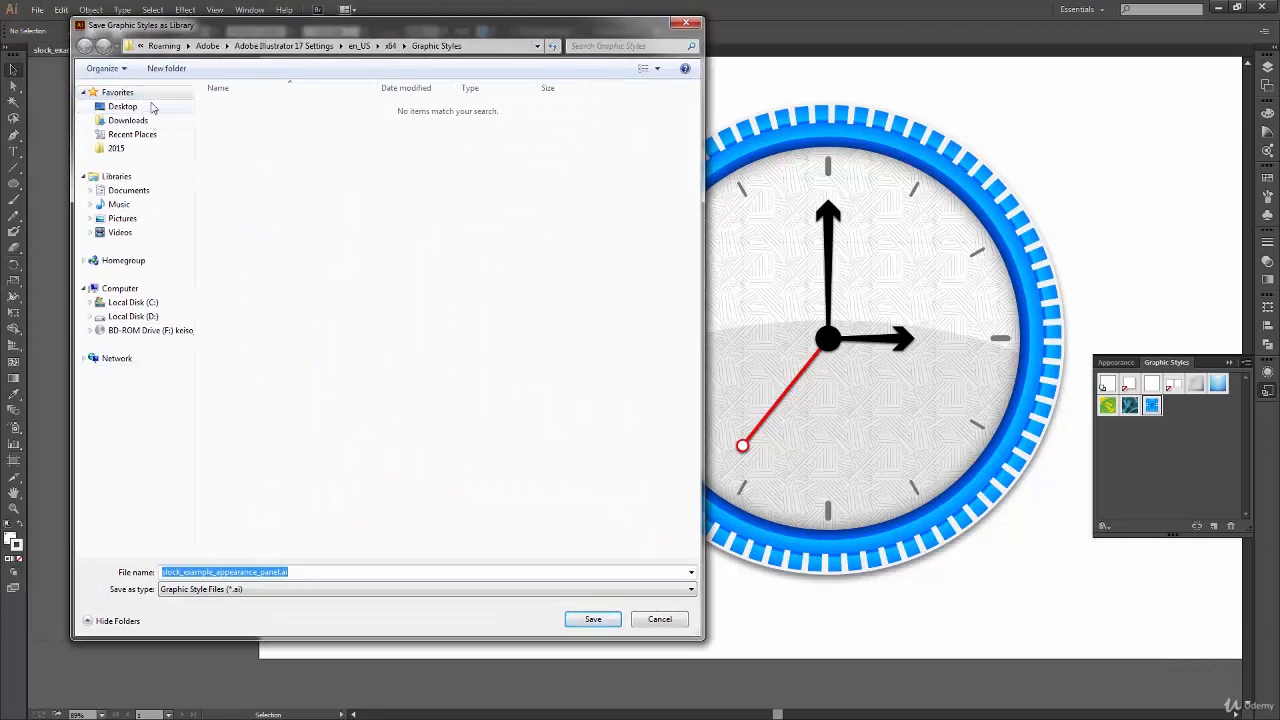
{"action": "left_click", "coordinate": [150, 107]}
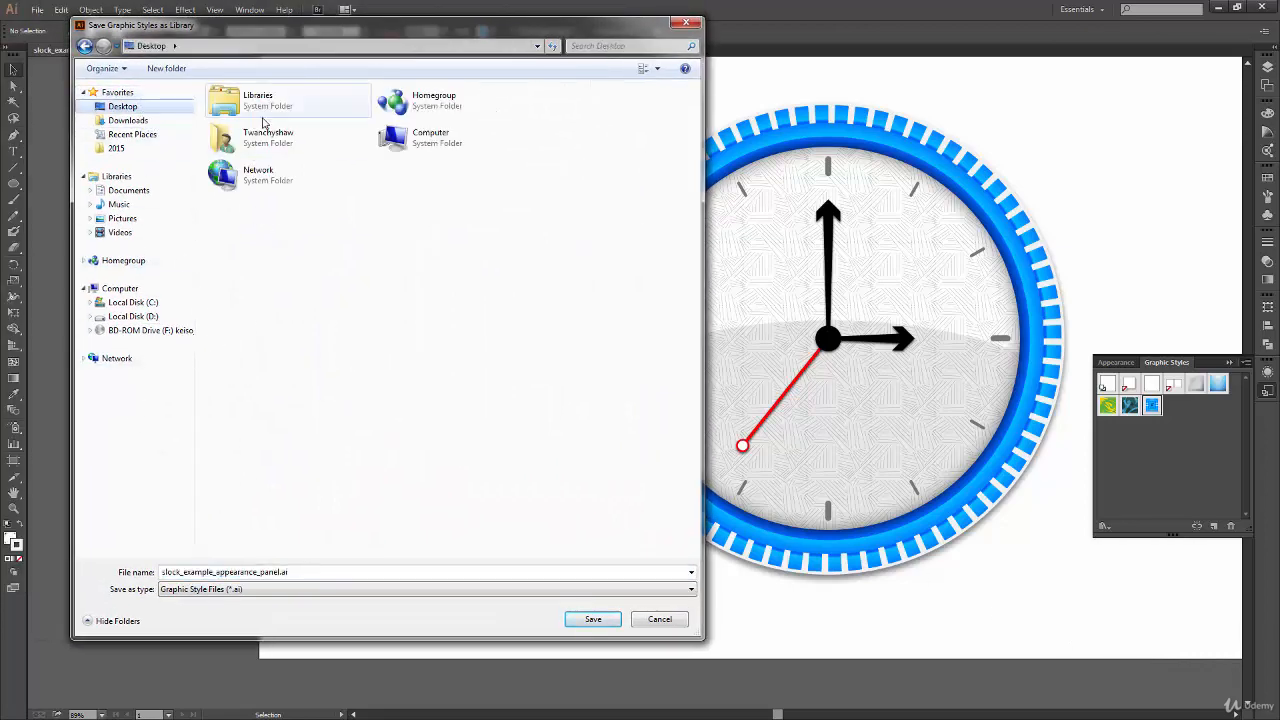
{"action": "left_click", "coordinate": [228, 575]}
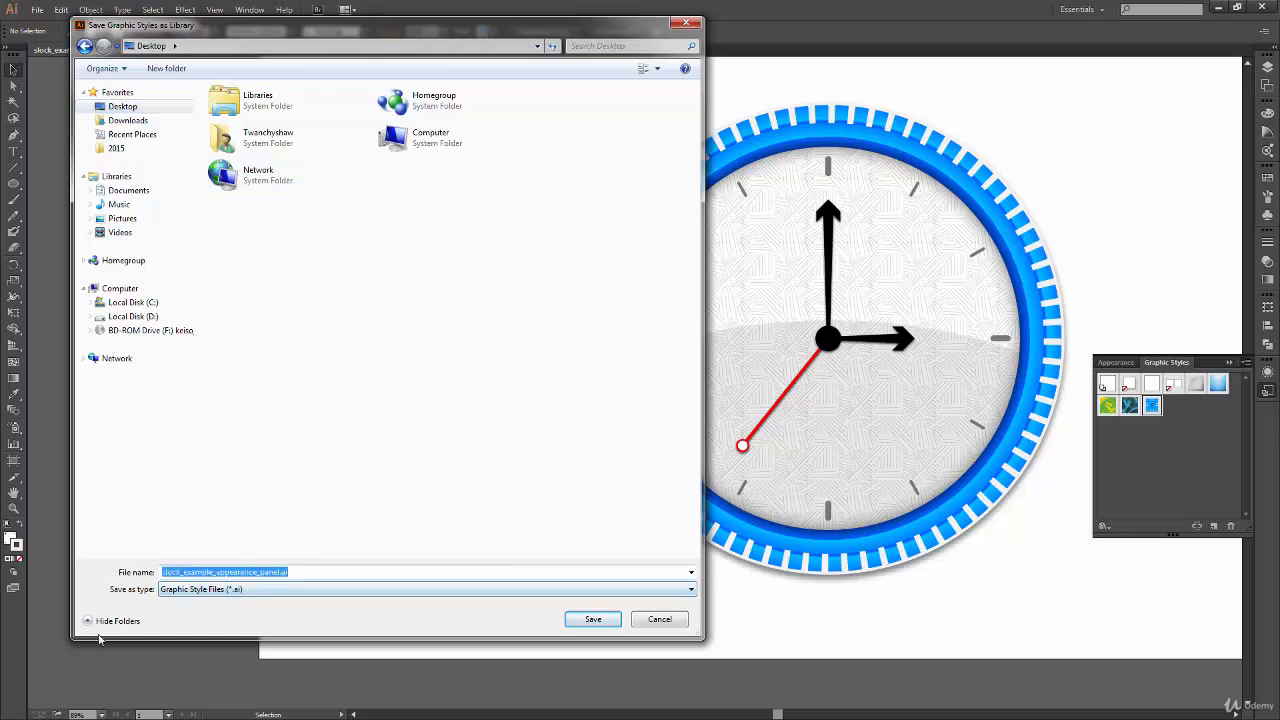
{"action": "type", "text": "graph_style_lib_1"}
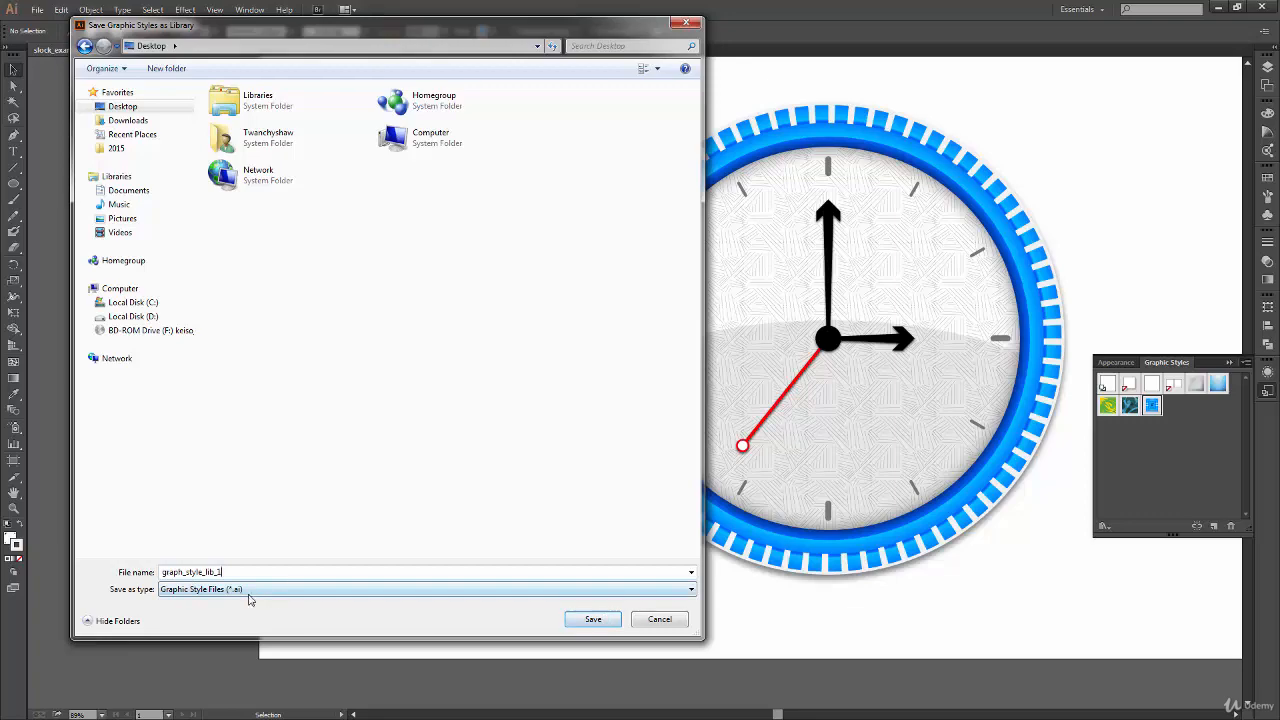
{"action": "left_click", "coordinate": [626, 594]}
{"action": "left_click", "coordinate": [178, 597]}
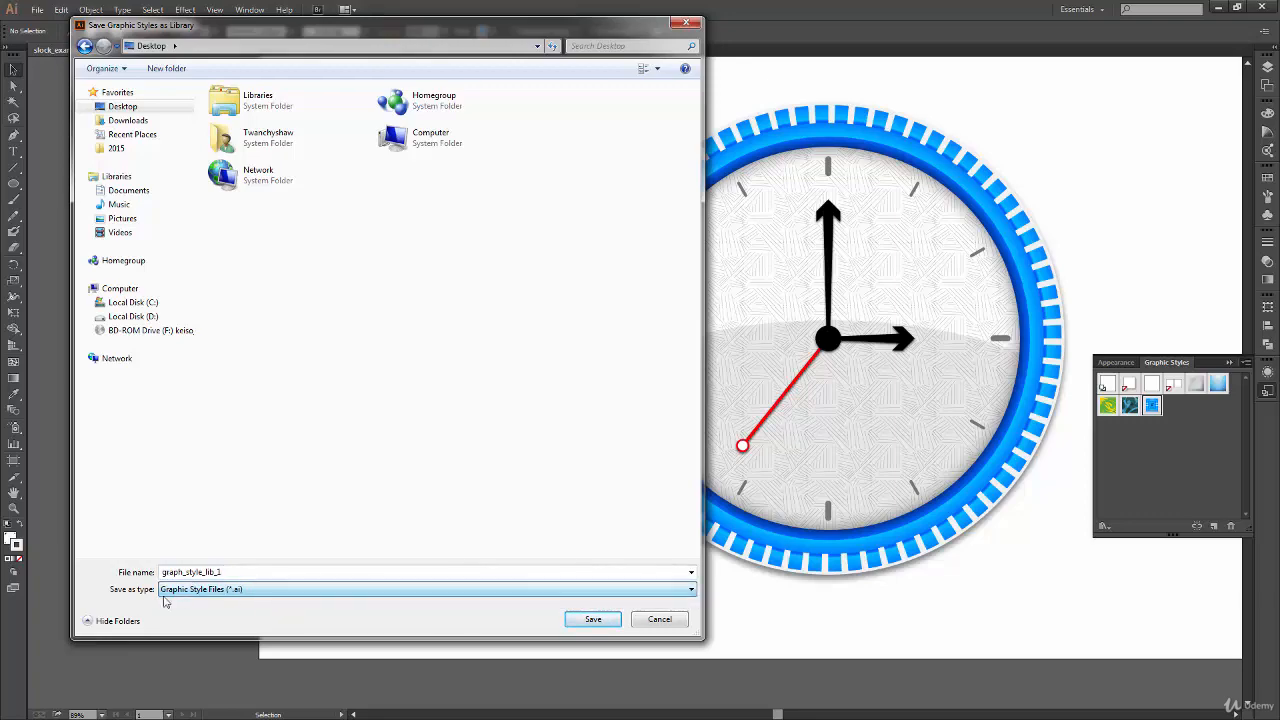
{"action": "left_click", "coordinate": [590, 619]}
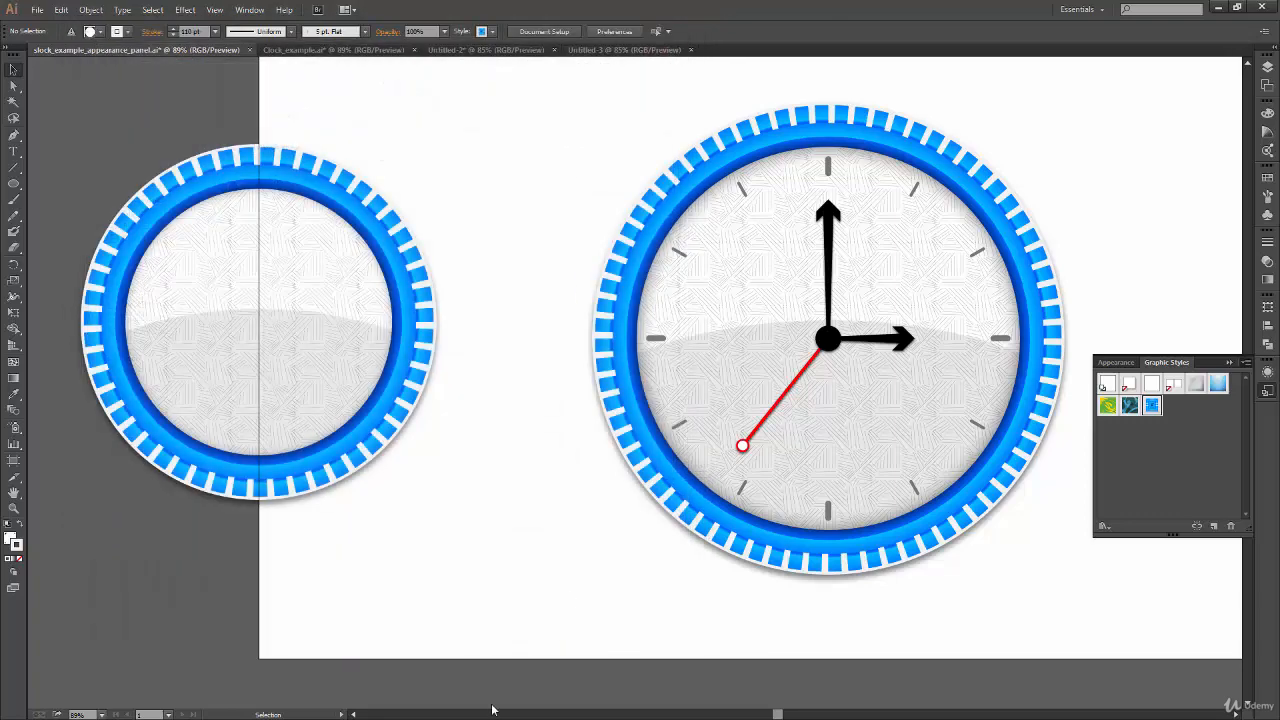
- In Untitled-3, open the graph_style_lib_1.ai graphic style library from the Desktop and make its floating panel taller
{"action": "left_click", "coordinate": [600, 50]}
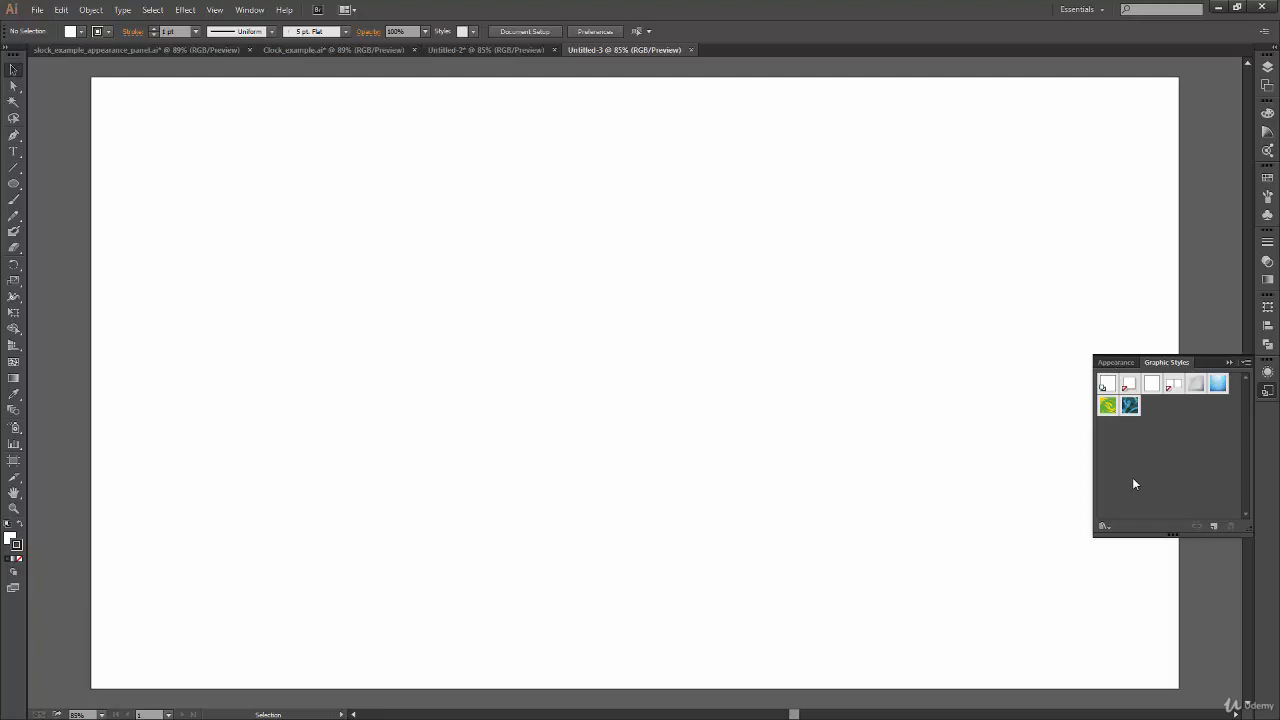
{"action": "left_click", "coordinate": [1246, 364]}
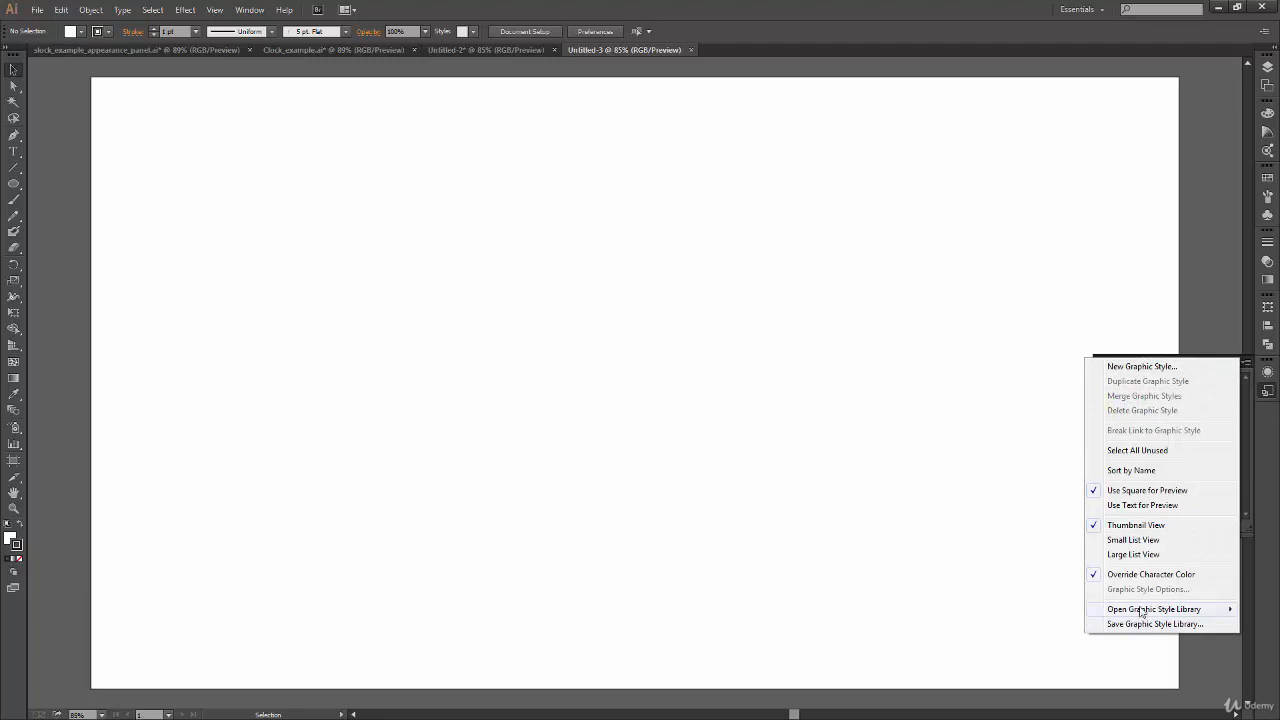
{"action": "mouse_move", "coordinate": [1140, 610]}
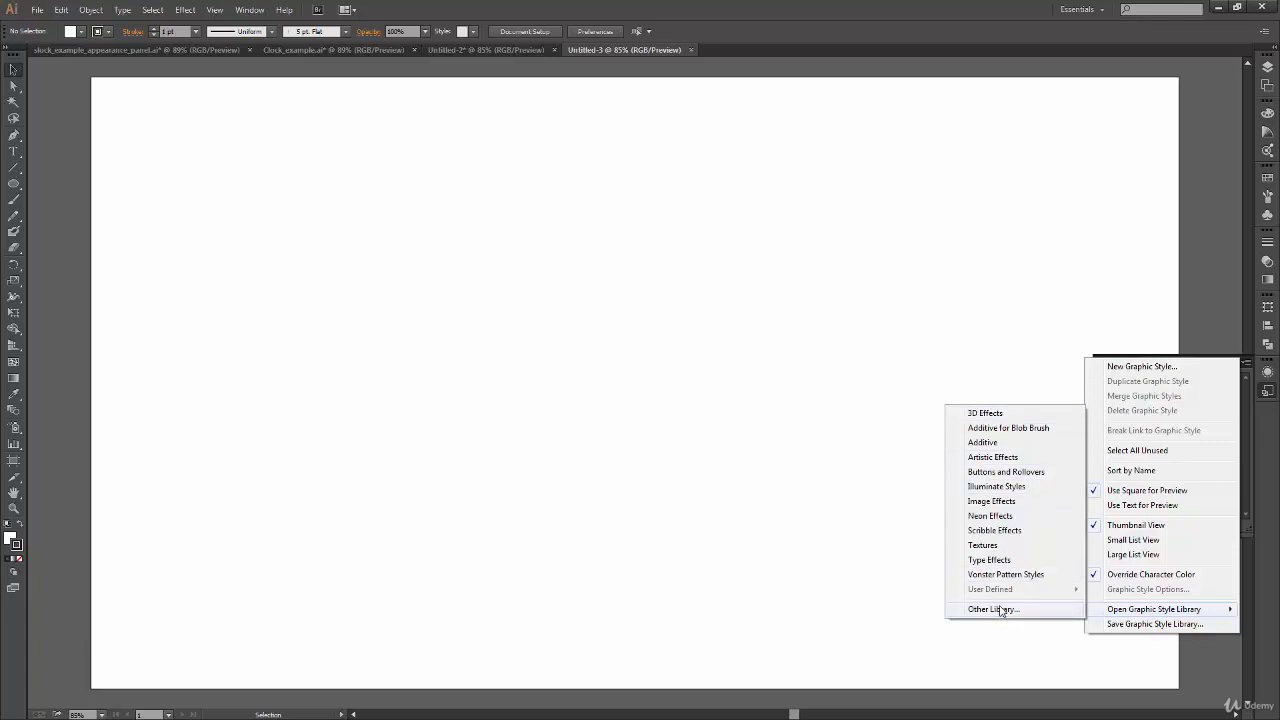
{"action": "left_click", "coordinate": [1036, 616]}
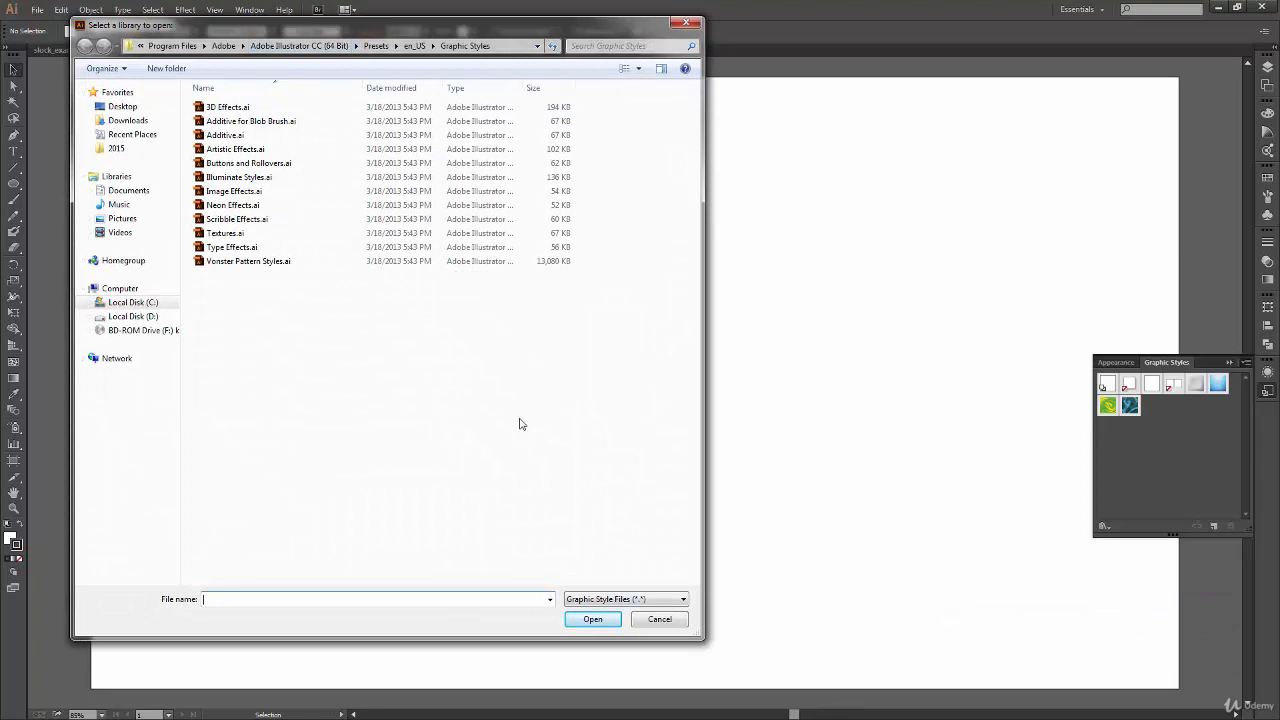
{"action": "left_click", "coordinate": [125, 108]}
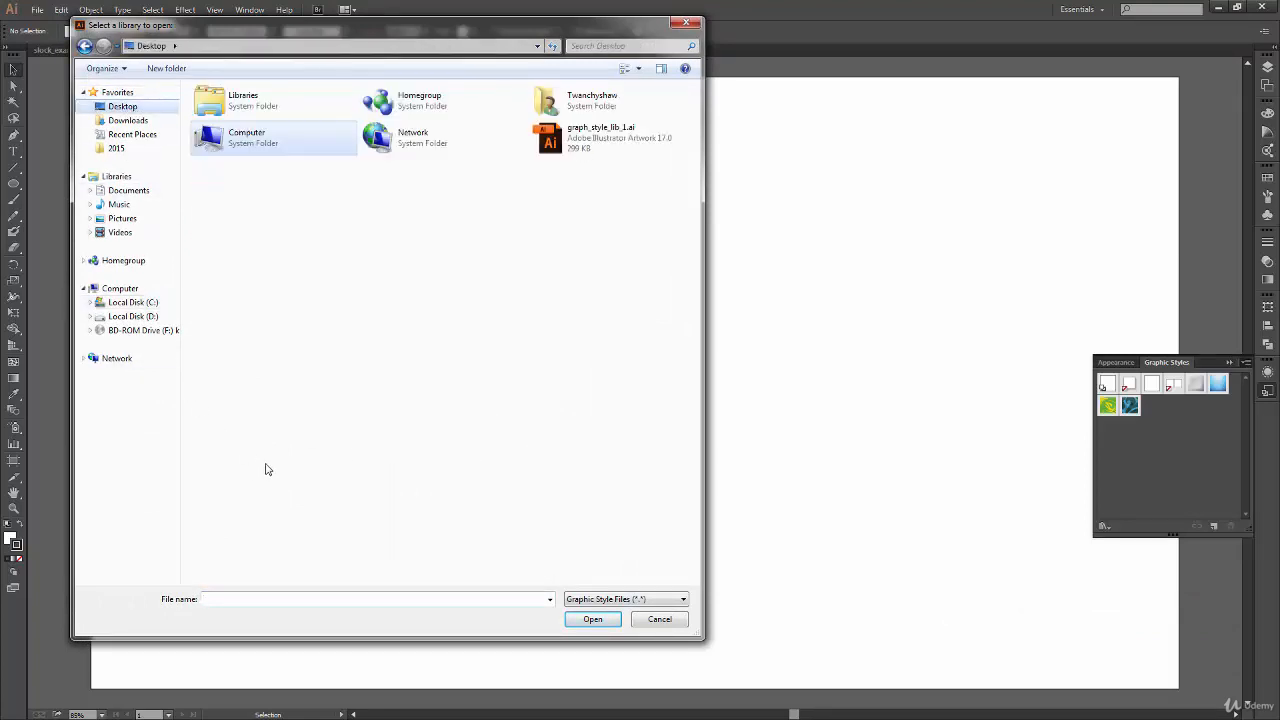
{"action": "left_click", "coordinate": [584, 143]}
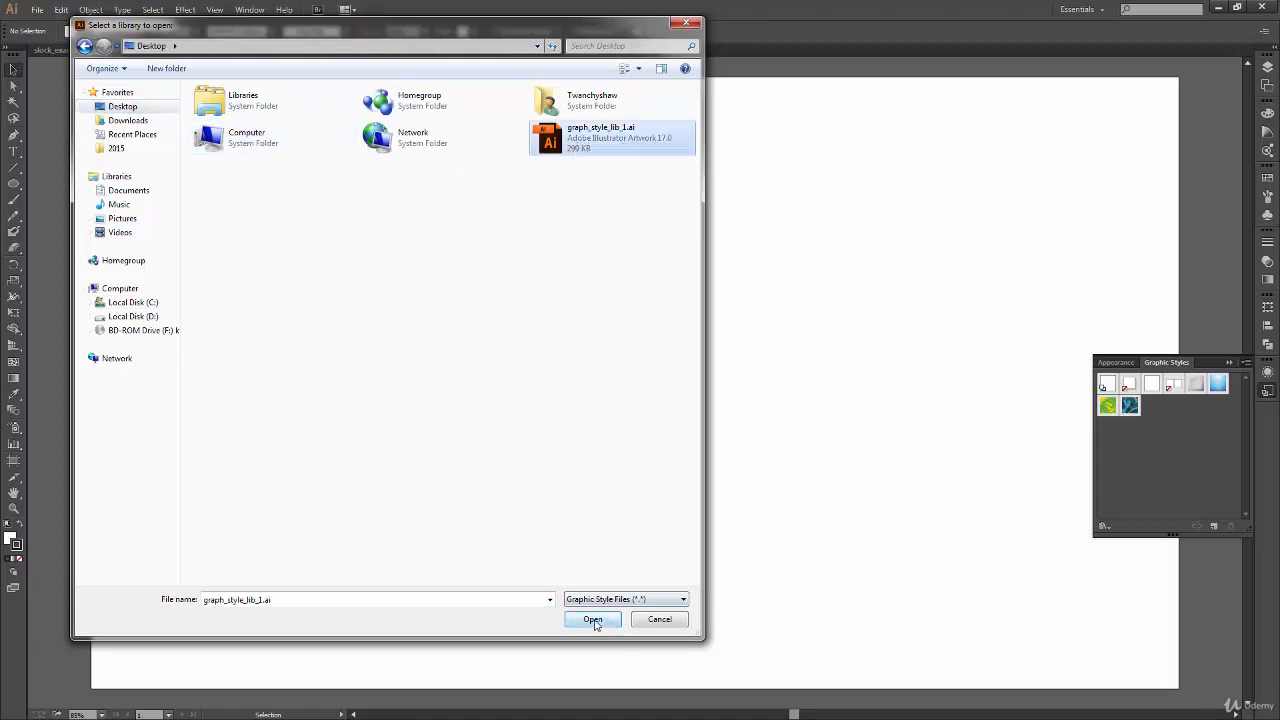
{"action": "left_click", "coordinate": [593, 619]}
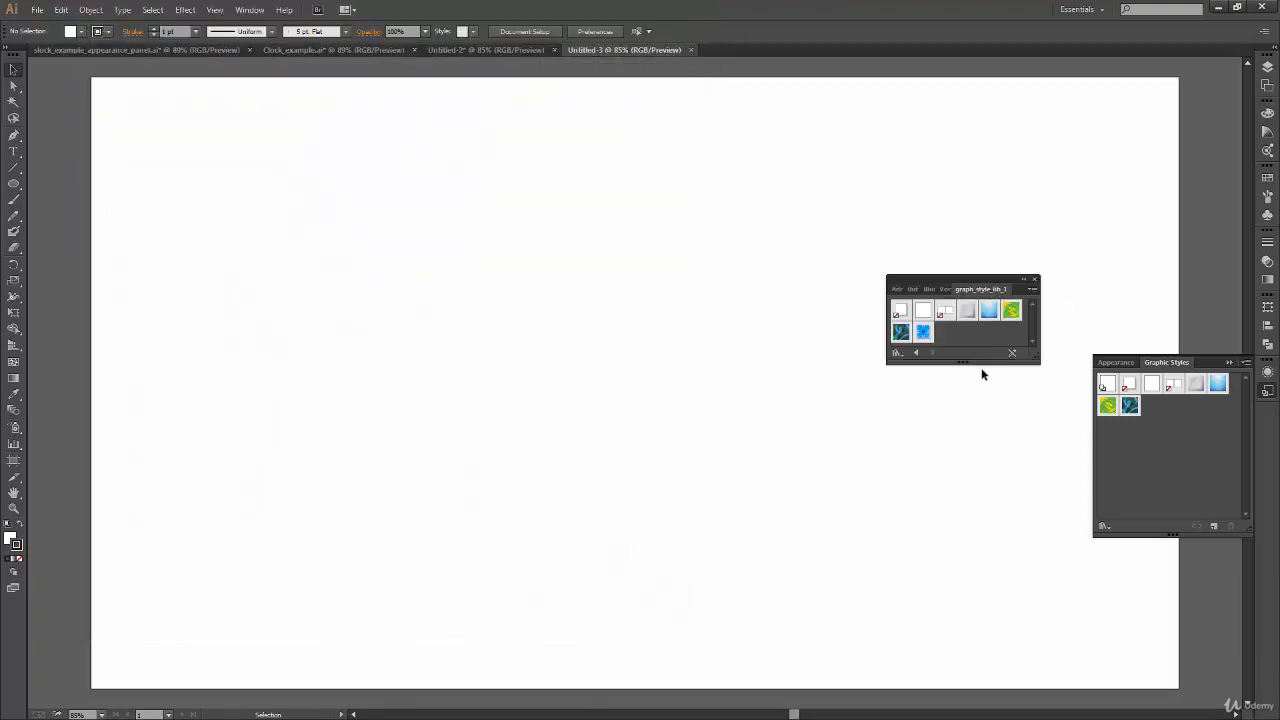
{"action": "left_click_drag", "start_coordinate": [980, 363], "coordinate": [980, 453]}
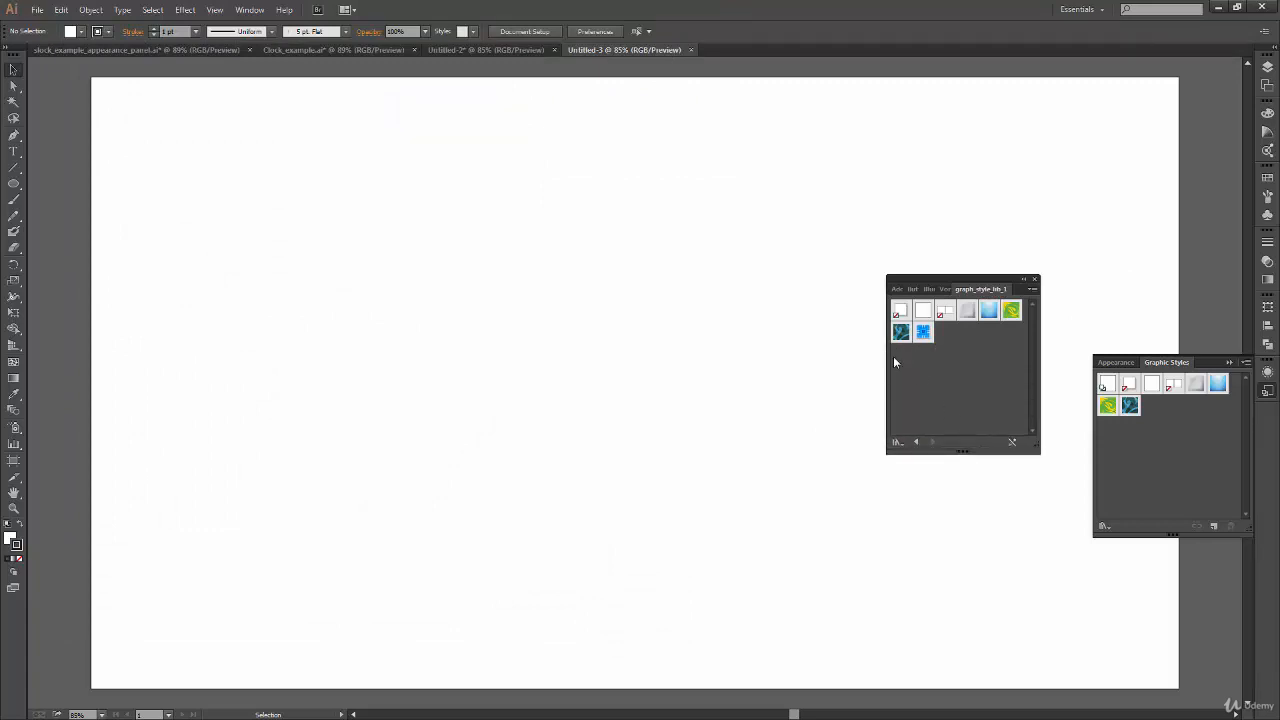
{"action": "left_click", "coordinate": [112, 52]}
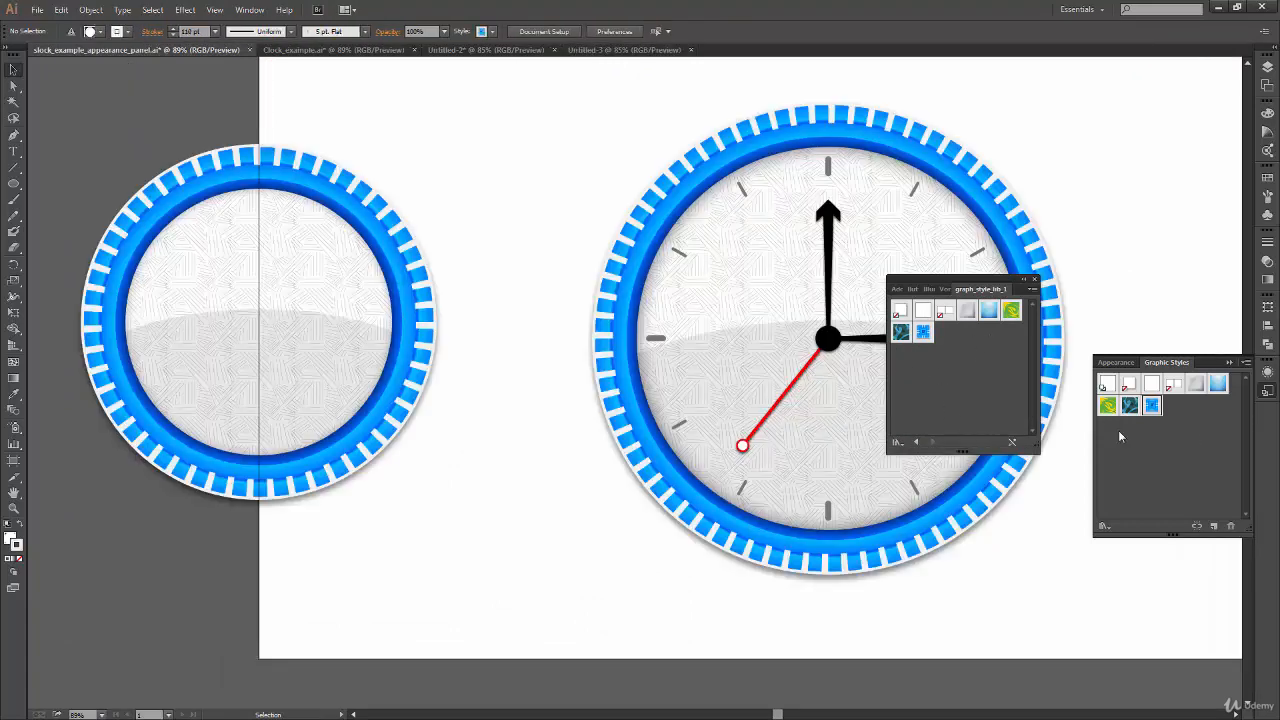
{"action": "left_click", "coordinate": [624, 50]}
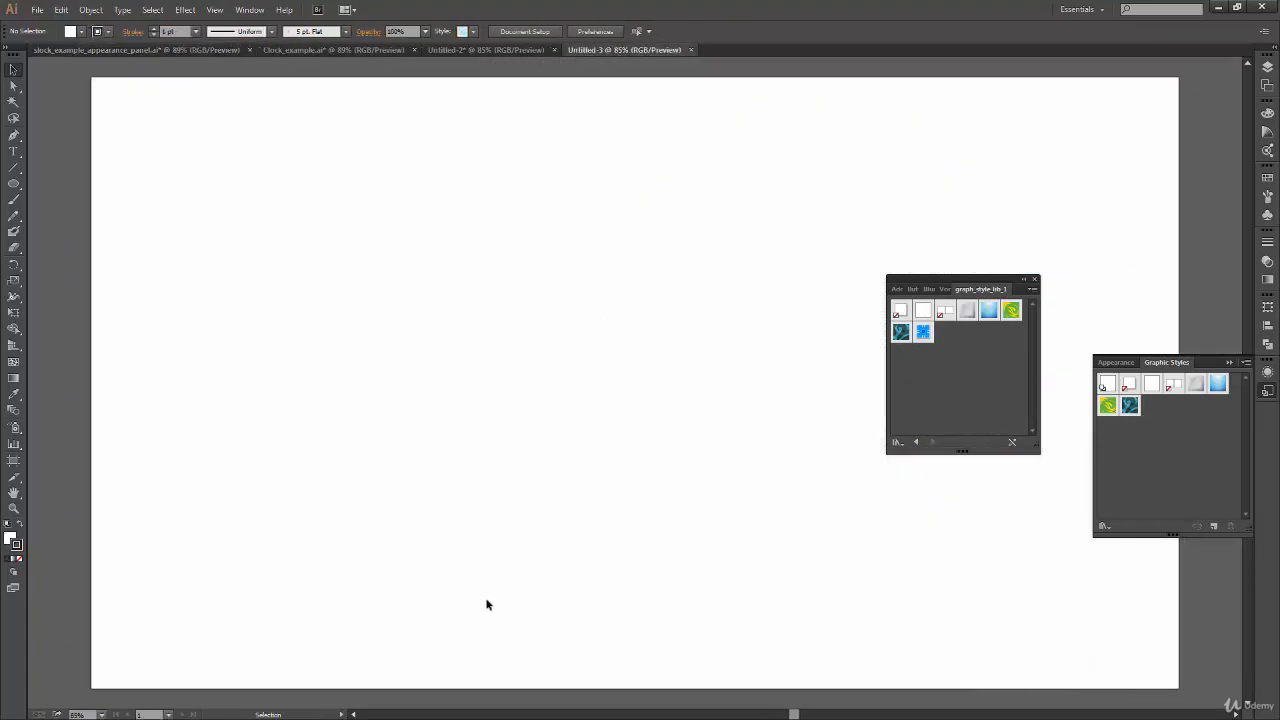
- Draw a rounded rectangle about 800 by 525 px on the Untitled-3 artboard and apply the blue clock style from graph_style_lib_1
{"action": "left_click", "coordinate": [12, 186]}
{"action": "left_click_drag", "start_coordinate": [12, 188], "coordinate": [124, 200]}
{"action": "left_click_drag", "start_coordinate": [203, 252], "coordinate": [657, 548]}
{"action": "key", "text": "v"}
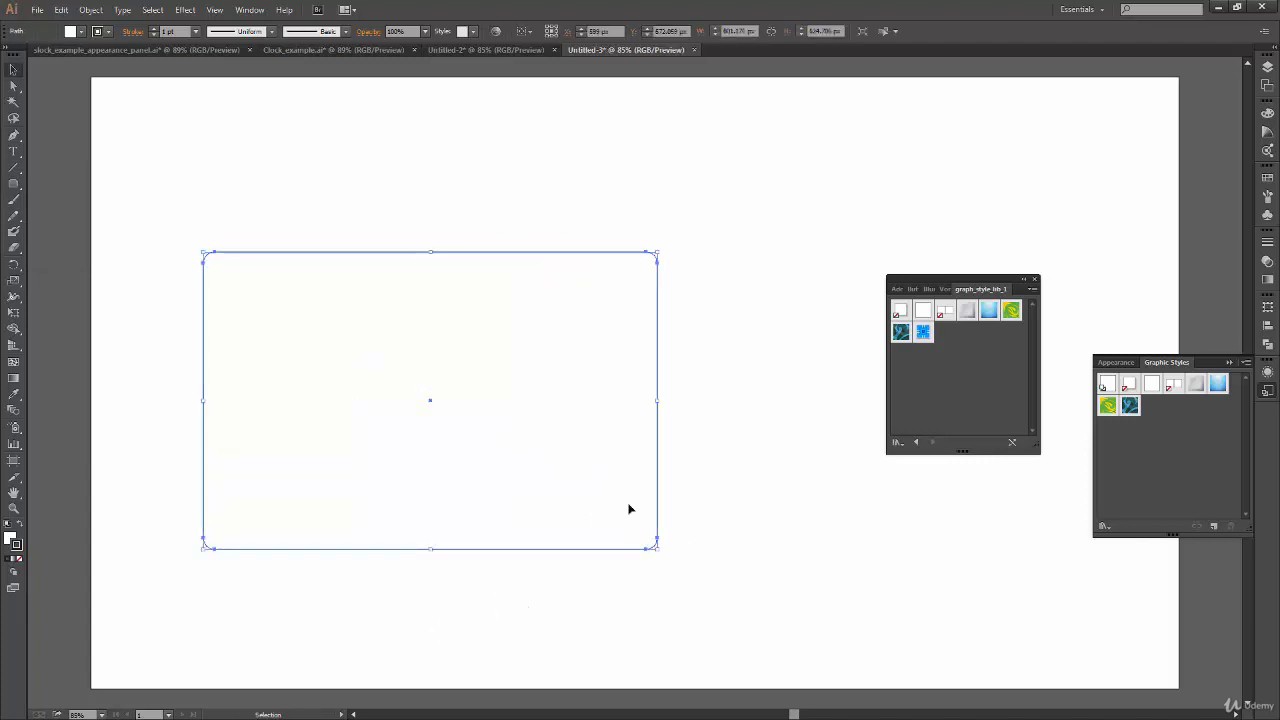
{"action": "left_click", "coordinate": [923, 333]}
{"action": "left_click", "coordinate": [773, 454]}
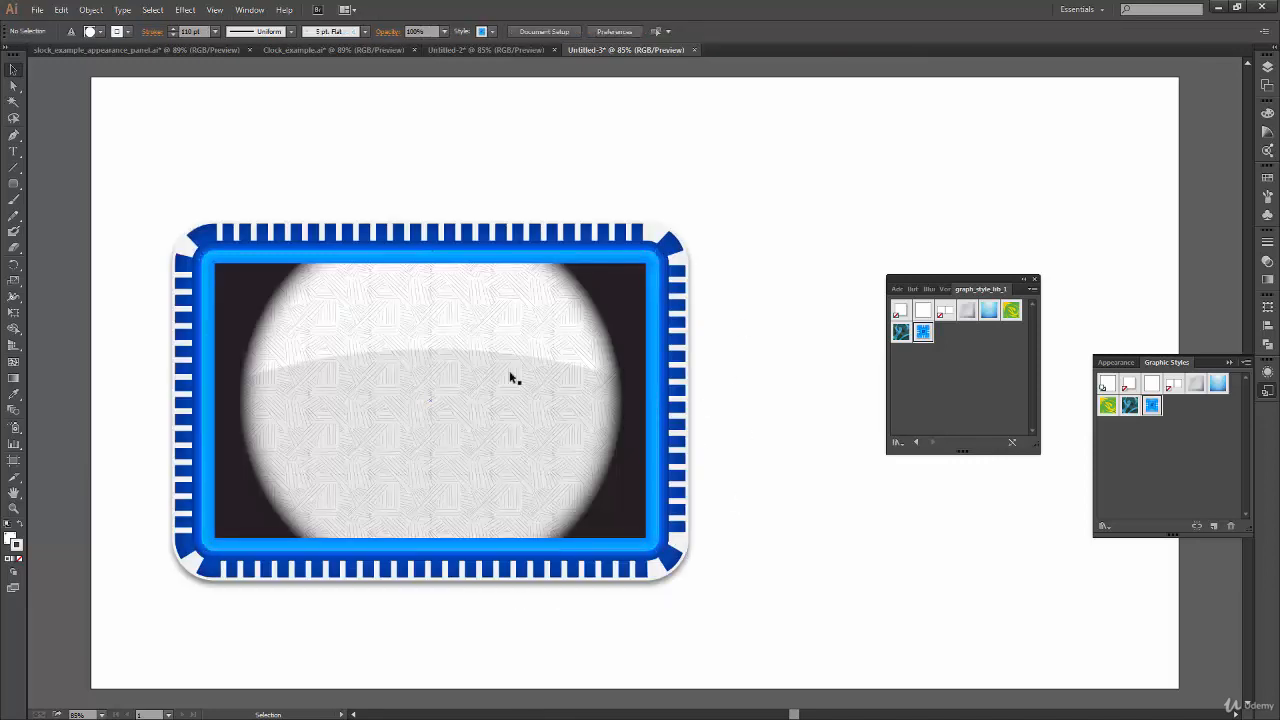
- Try both dash alignment options on the rectangle's 100 pt blue dashed stroke, and keep the one preserving exact dash and gap lengths
{"action": "left_click", "coordinate": [681, 497]}
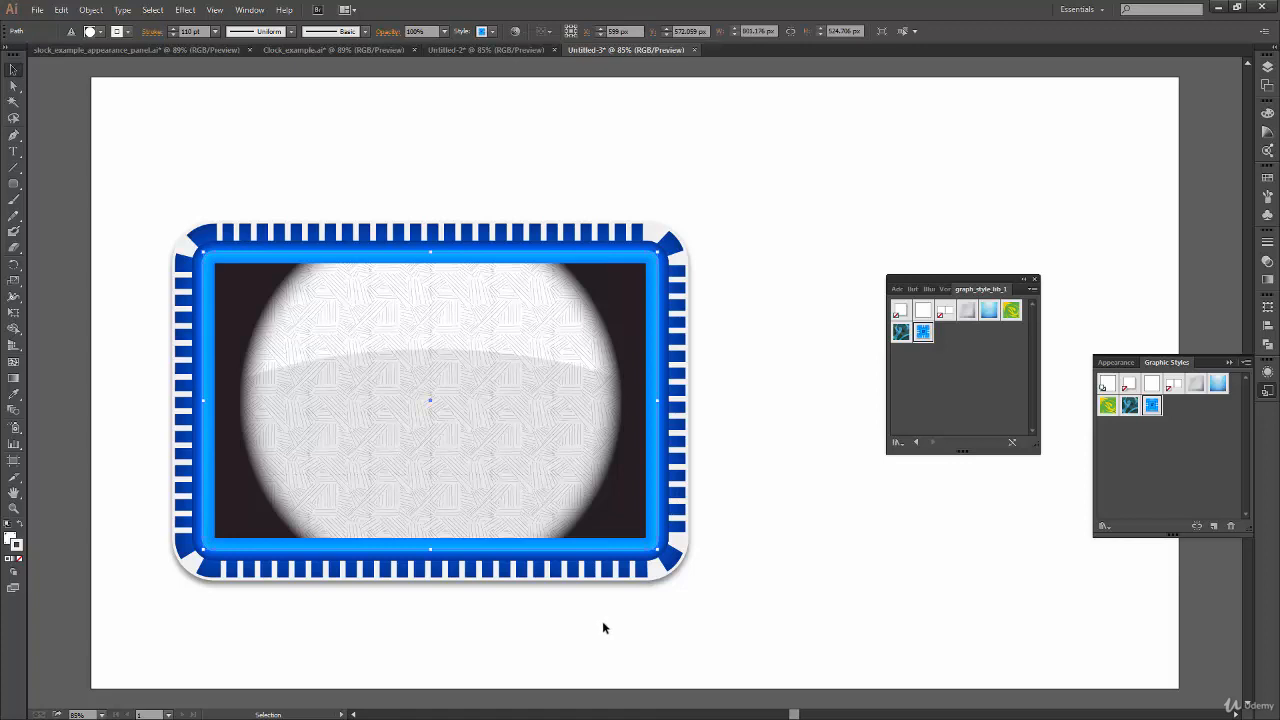
{"action": "left_click", "coordinate": [1267, 372]}
{"action": "scroll", "coordinate": [1240, 487], "scroll_direction": "down", "scroll_amount": 1}
{"action": "left_click", "coordinate": [1138, 460]}
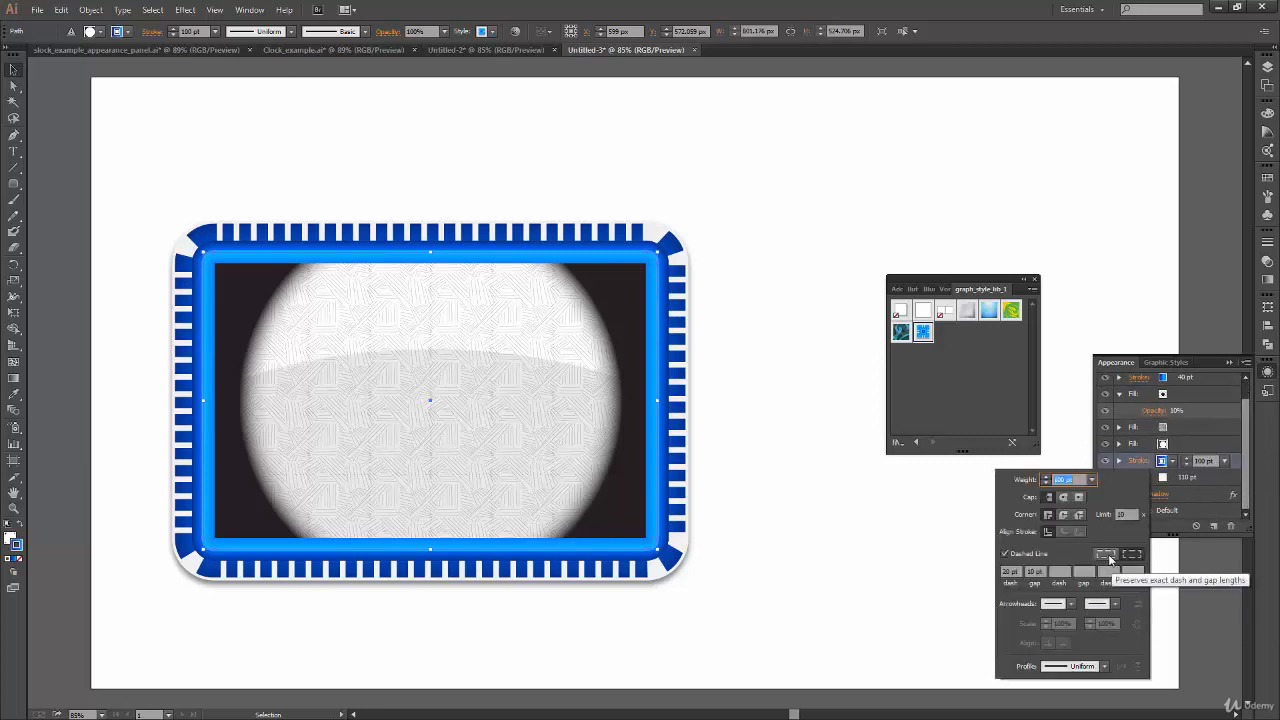
{"action": "left_click", "coordinate": [1109, 556]}
{"action": "left_click", "coordinate": [1105, 555]}
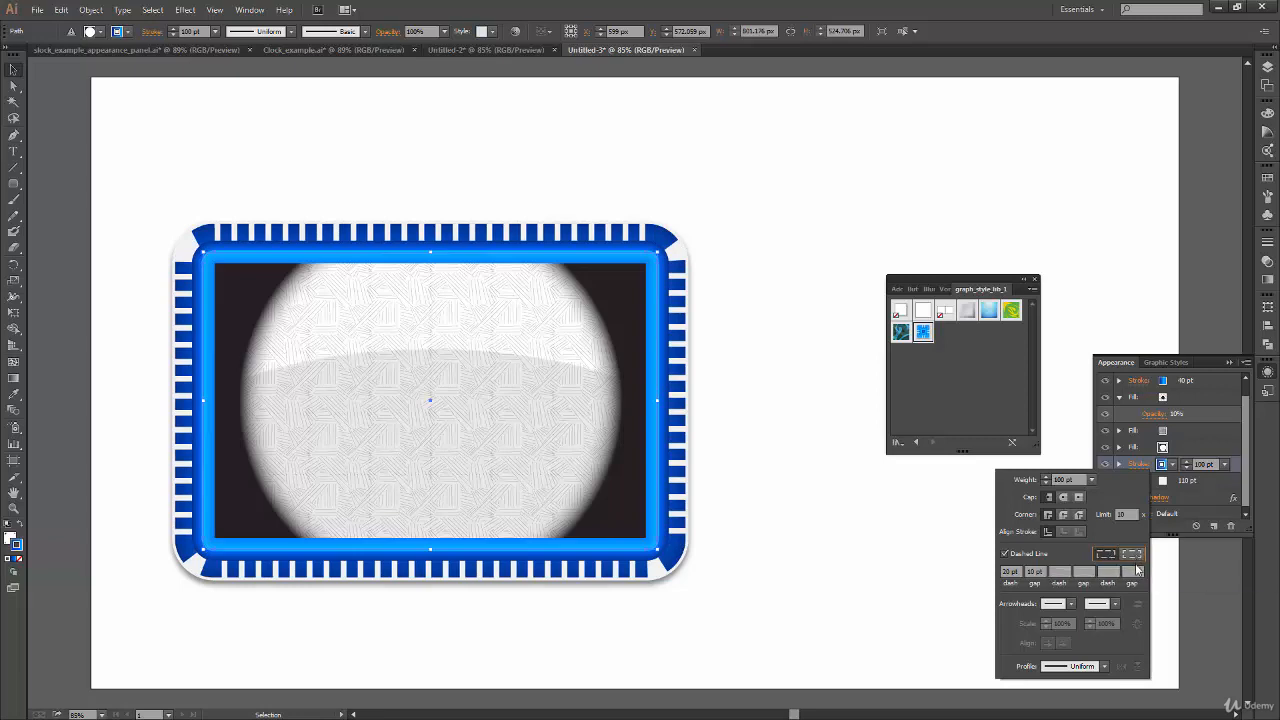
{"action": "left_click", "coordinate": [1133, 556]}
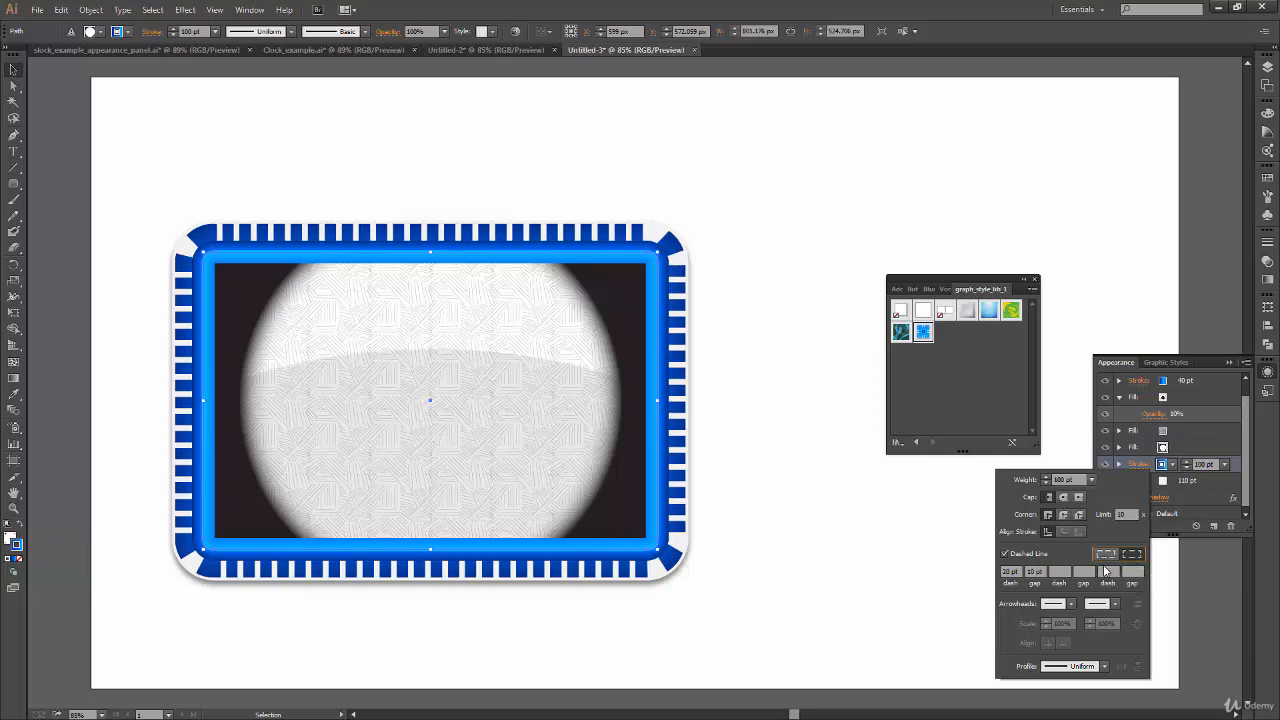
{"action": "left_click", "coordinate": [1106, 558]}
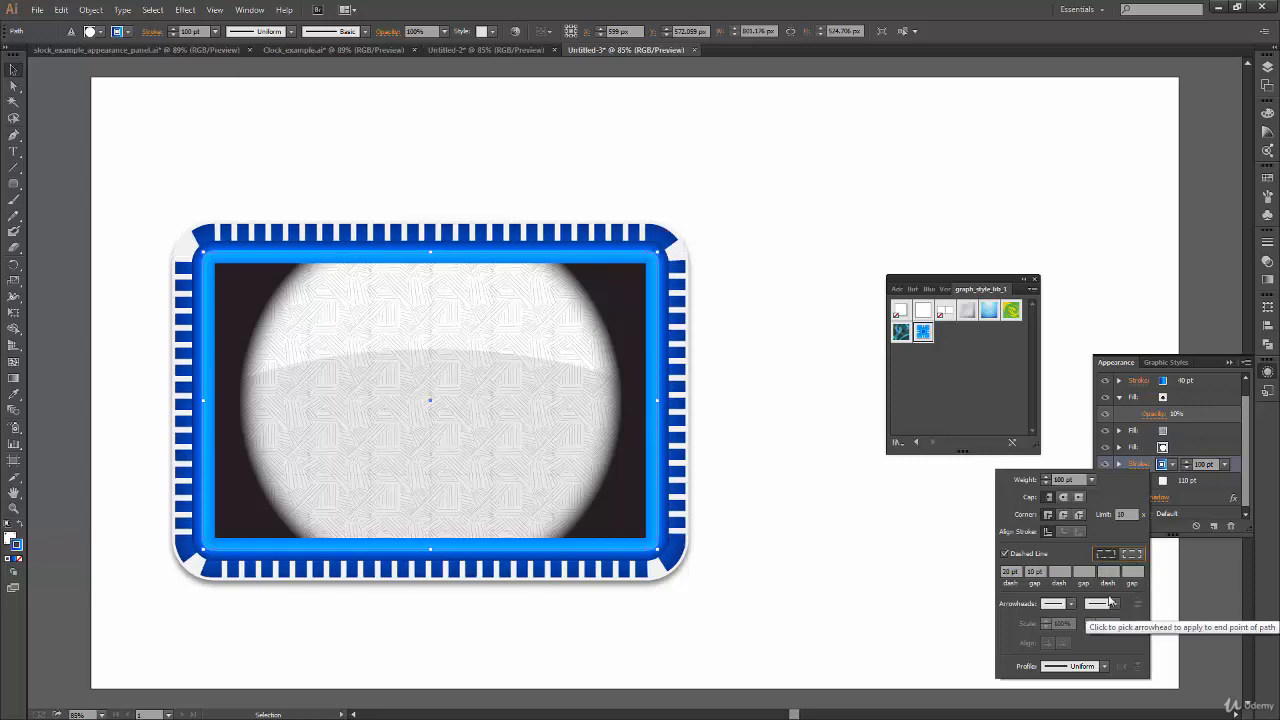
{"action": "left_click", "coordinate": [1175, 452]}
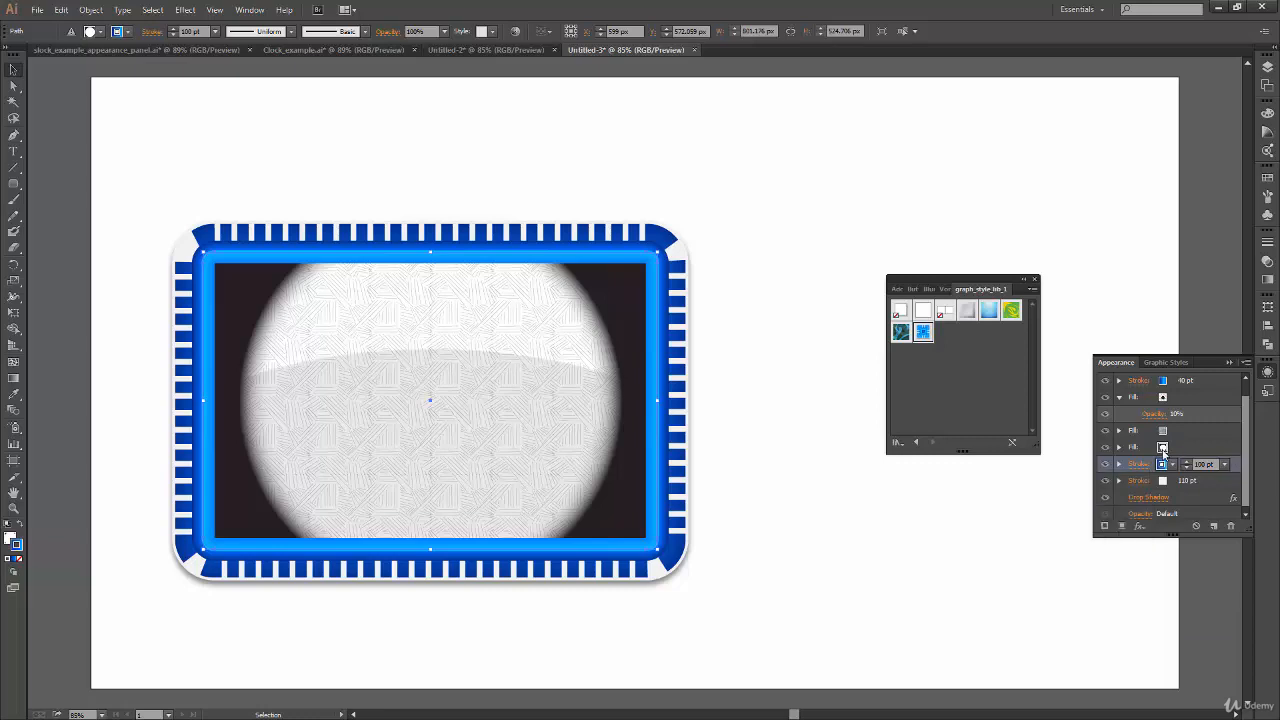
- Change the rectangle's lowest fill, the white-to-black radial gradient, to a linear gradient
{"action": "left_click", "coordinate": [1162, 449]}
{"action": "left_click", "coordinate": [1166, 448]}
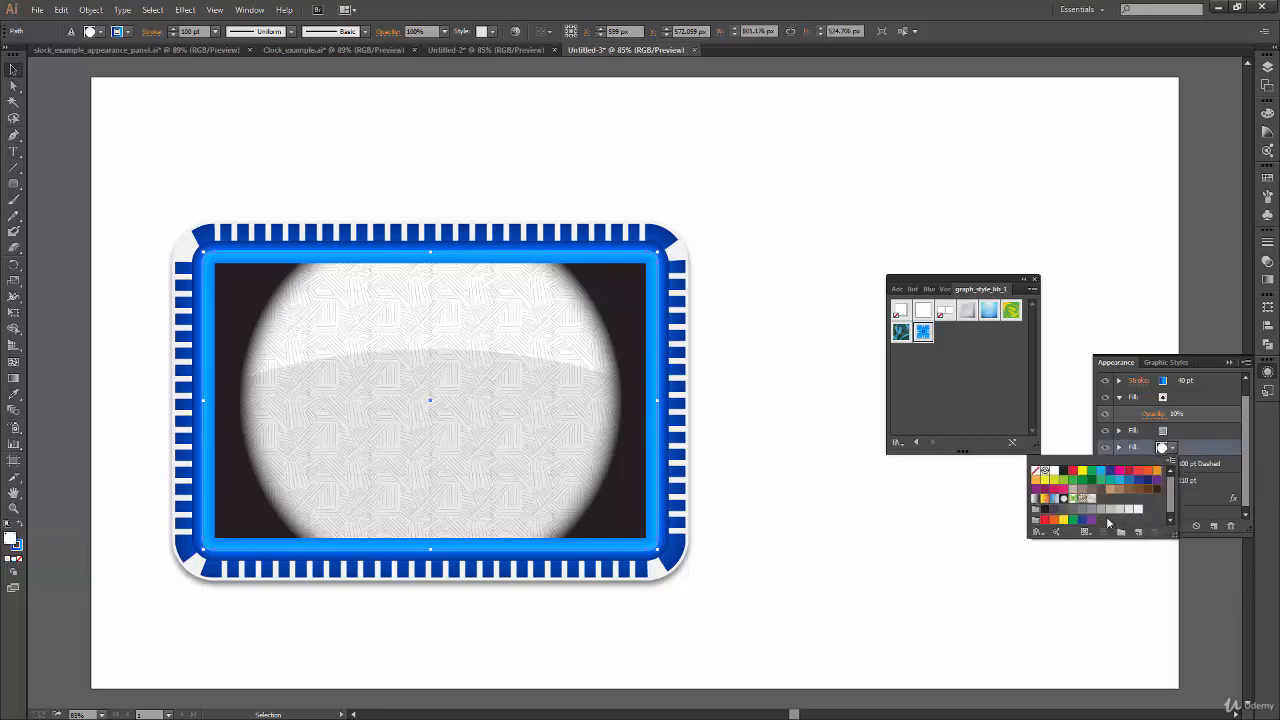
{"action": "left_click", "coordinate": [1173, 448]}
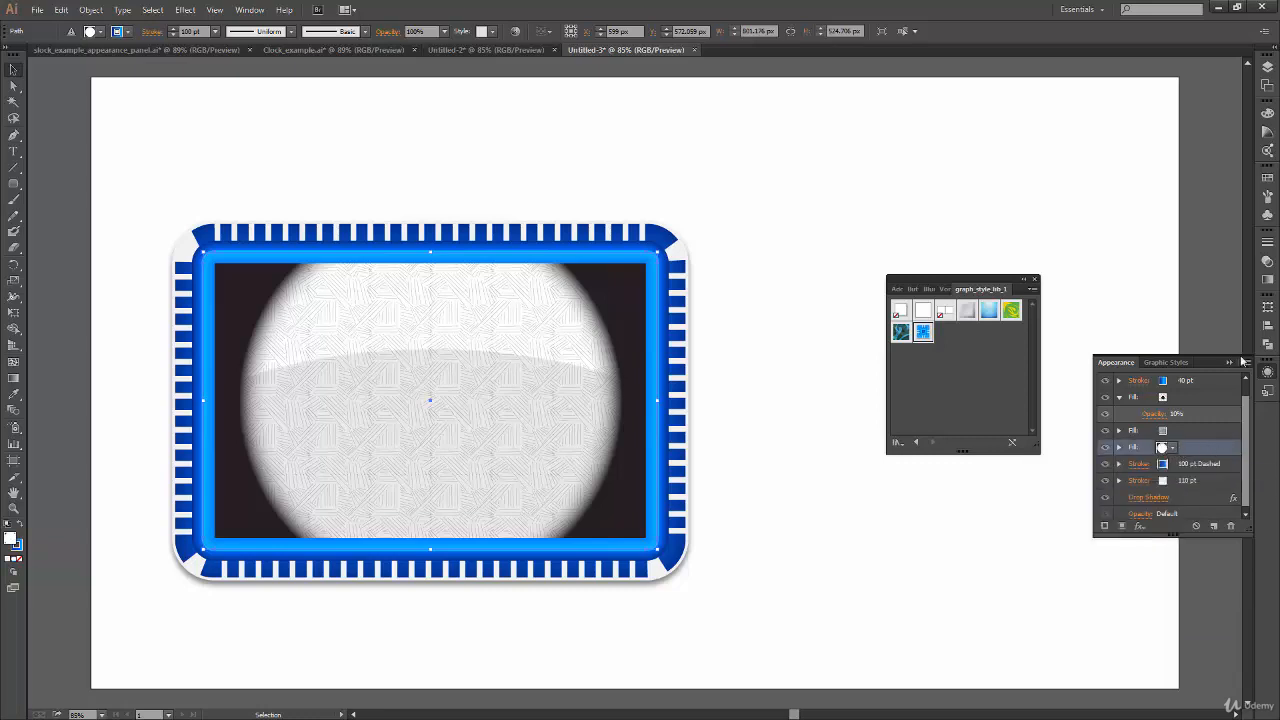
{"action": "left_click", "coordinate": [1267, 280]}
{"action": "left_click", "coordinate": [1234, 250]}
{"action": "left_click", "coordinate": [1214, 264]}
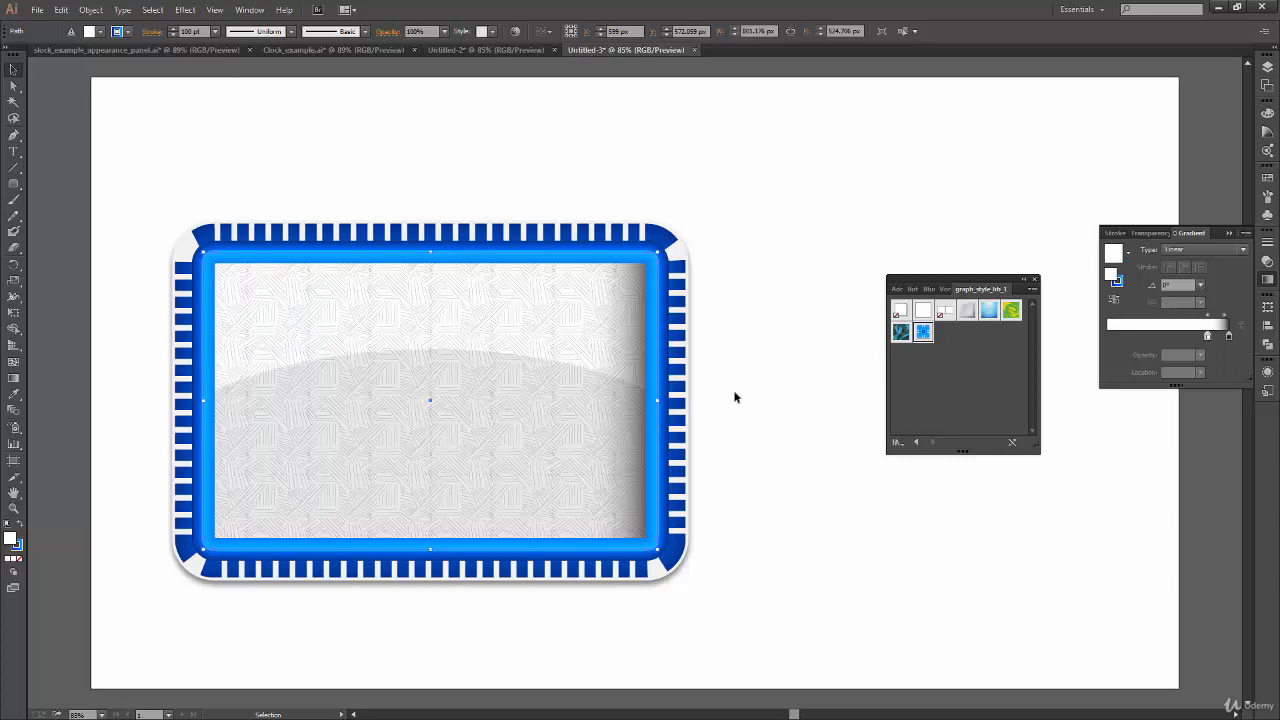
- Remove the intermediate white stop from the linear gradient, leaving only the white start and dark end stops
{"action": "left_click", "coordinate": [1208, 340]}
{"action": "left_click", "coordinate": [1108, 338]}
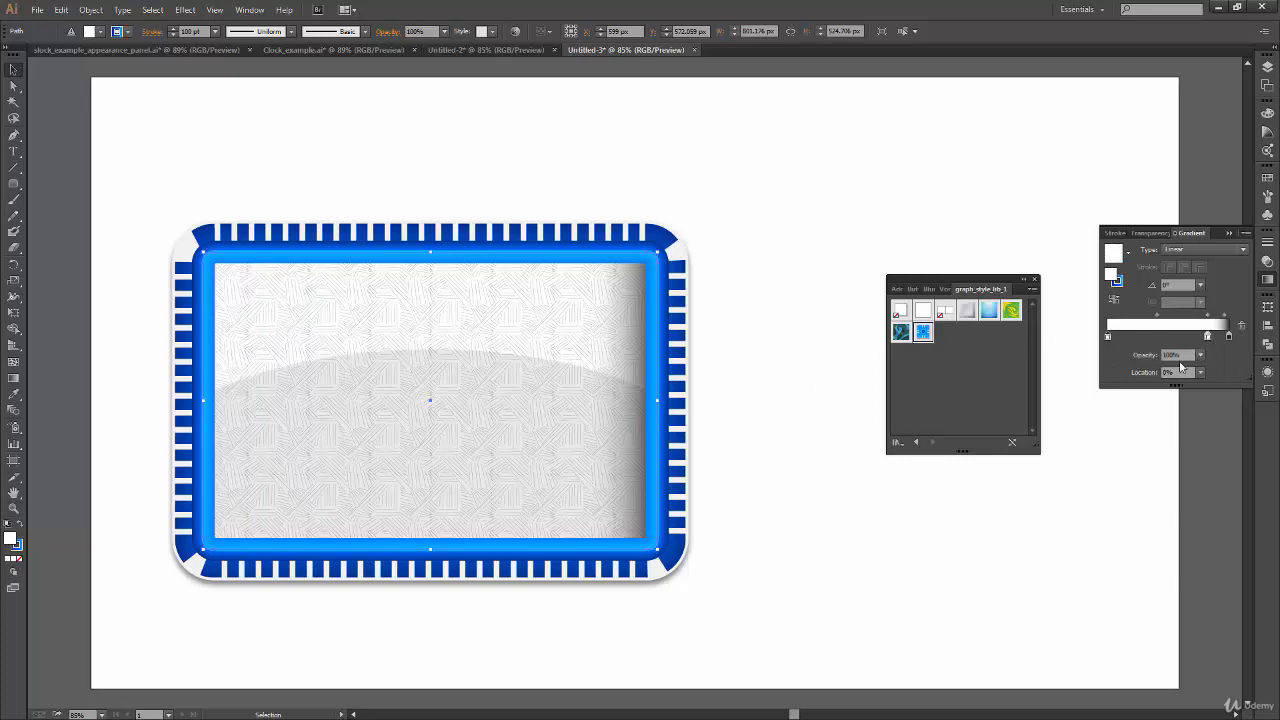
{"action": "left_click_drag", "start_coordinate": [1208, 337], "coordinate": [1167, 373]}
{"action": "left_click", "coordinate": [1229, 338]}
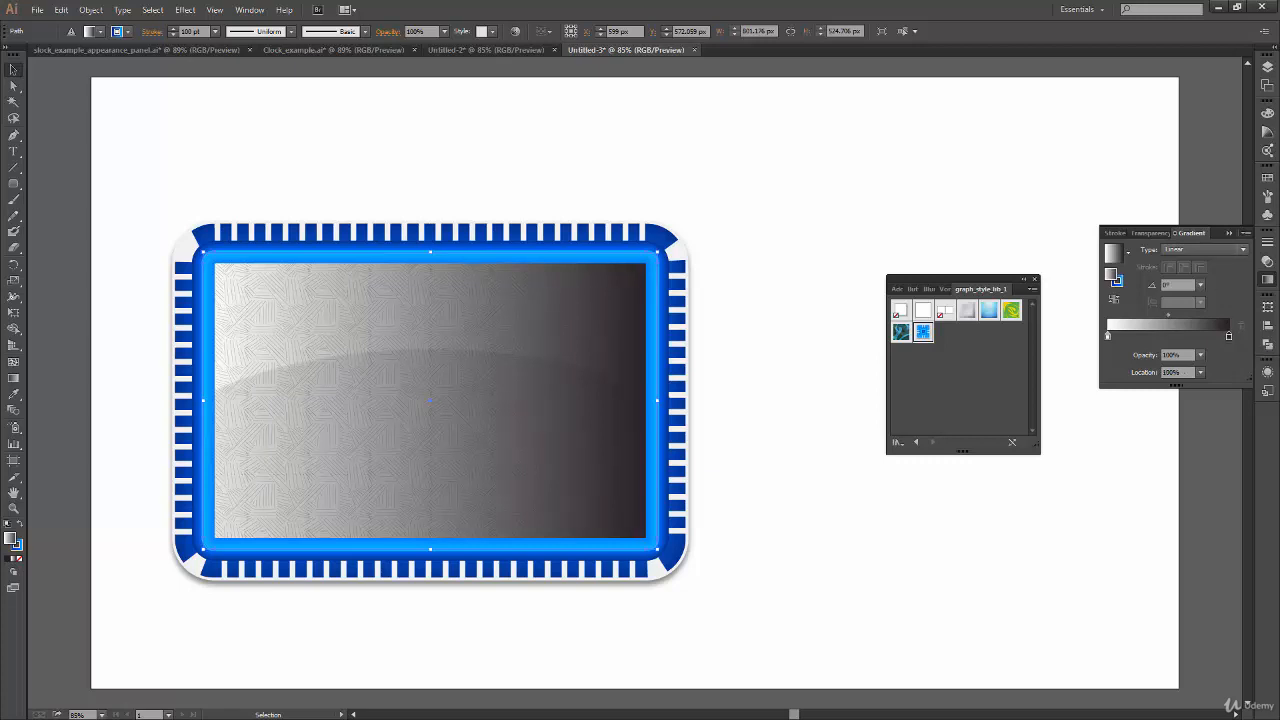
- Recolor the gradient's dark end stop to a lighter grayscale gray
{"action": "double_click", "coordinate": [1229, 340]}
{"action": "left_click", "coordinate": [1227, 351]}
{"action": "left_click", "coordinate": [1181, 355]}
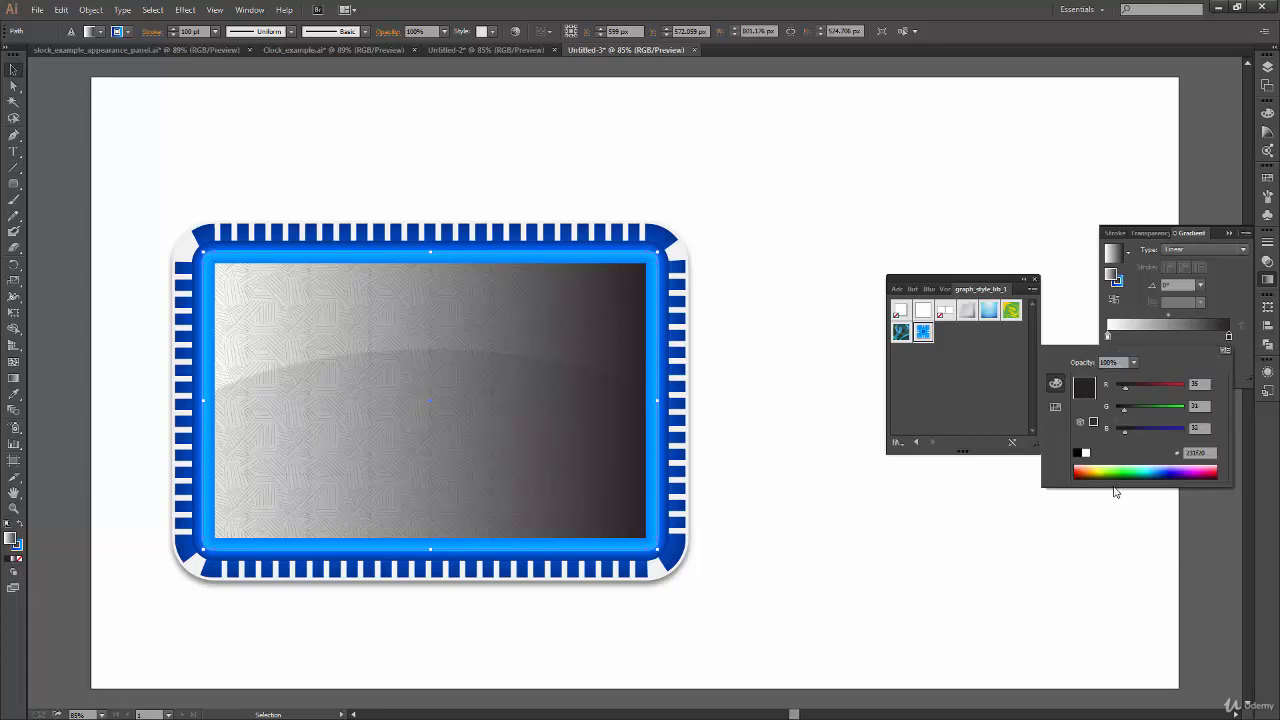
{"action": "left_click_drag", "start_coordinate": [1172, 388], "coordinate": [1148, 392]}
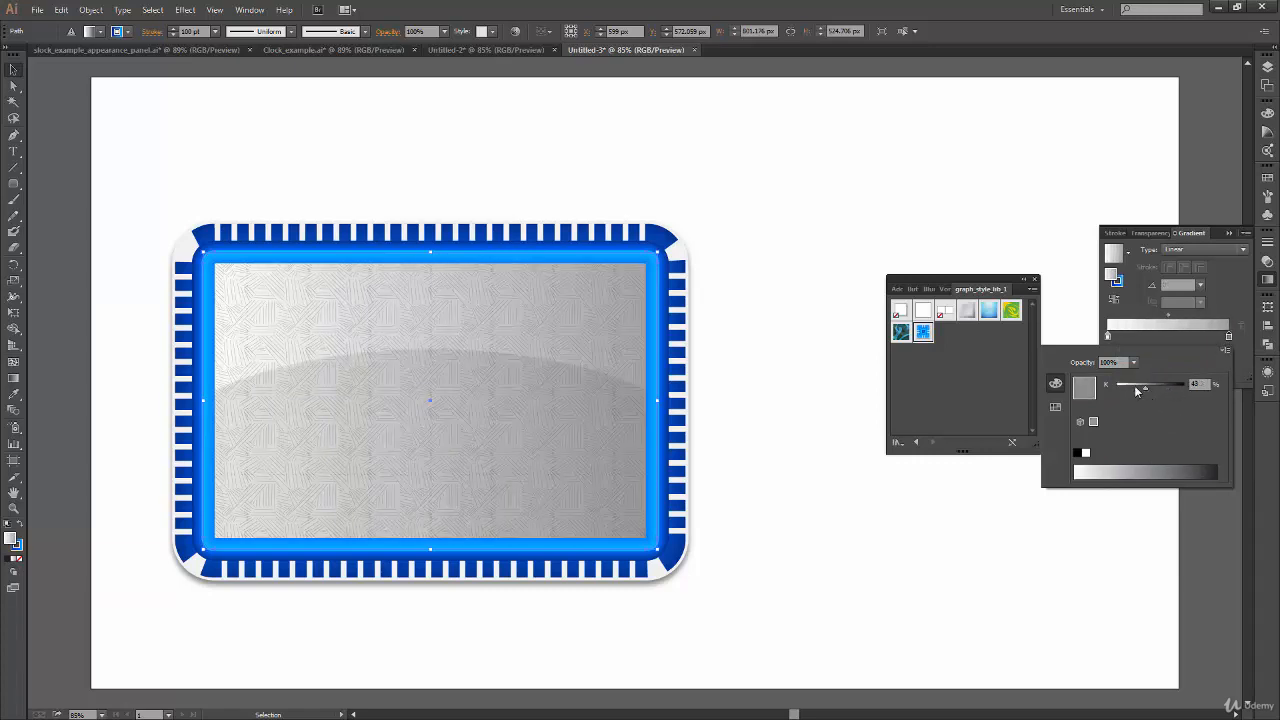
- Try a 90° angle for the rectangle's linear gradient
{"action": "left_click", "coordinate": [1182, 286]}
{"action": "left_click_drag", "start_coordinate": [1182, 286], "coordinate": [1150, 288]}
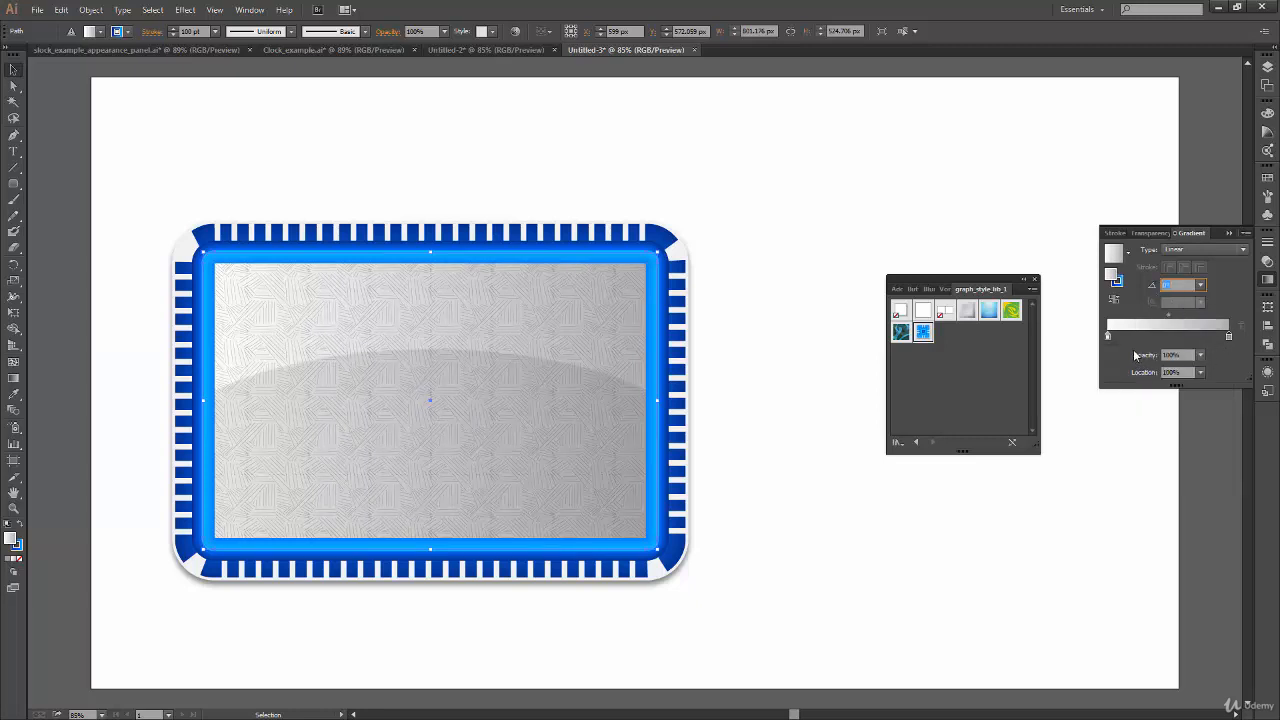
{"action": "type", "text": "90"}
{"action": "key", "text": "Return"}
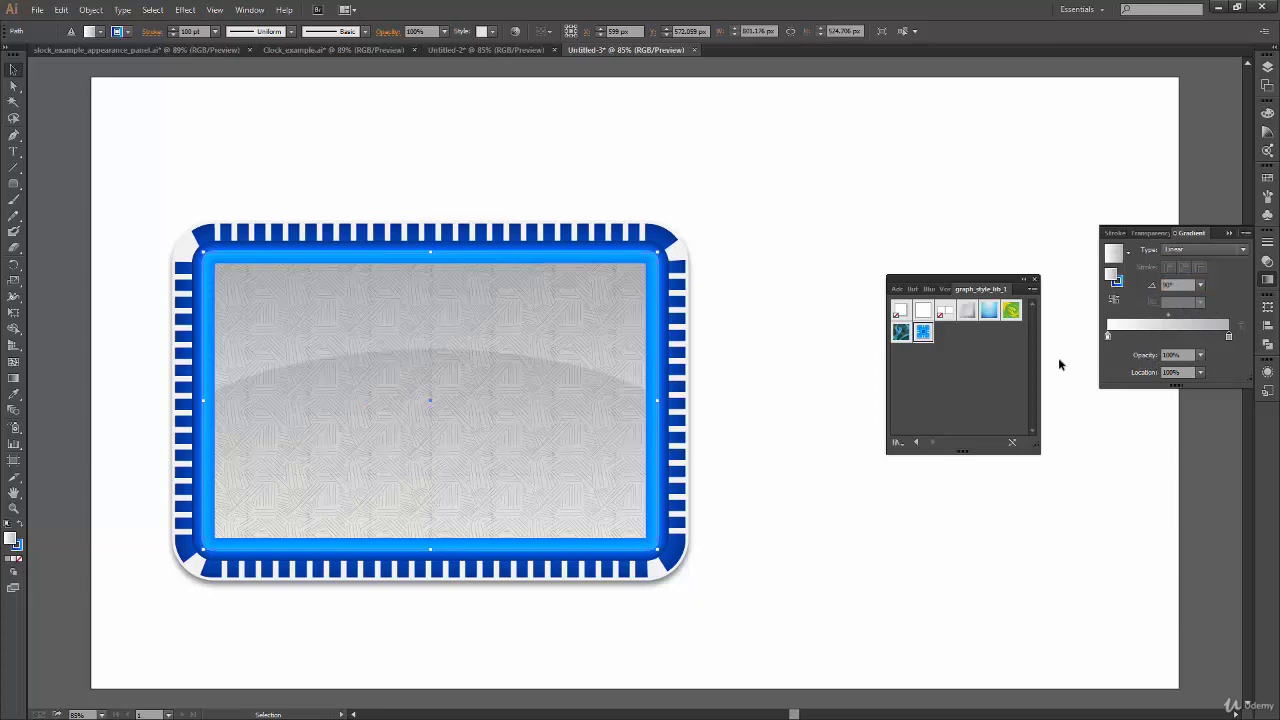
- Set the rectangle's gradient angle to -90°, move the gradient midpoint to about 77%, and deselect the rectangle
{"action": "left_click", "coordinate": [1182, 286]}
{"action": "type", "text": "-90"}
{"action": "key", "text": "Return"}
{"action": "left_click_drag", "start_coordinate": [1174, 323], "coordinate": [1208, 320]}
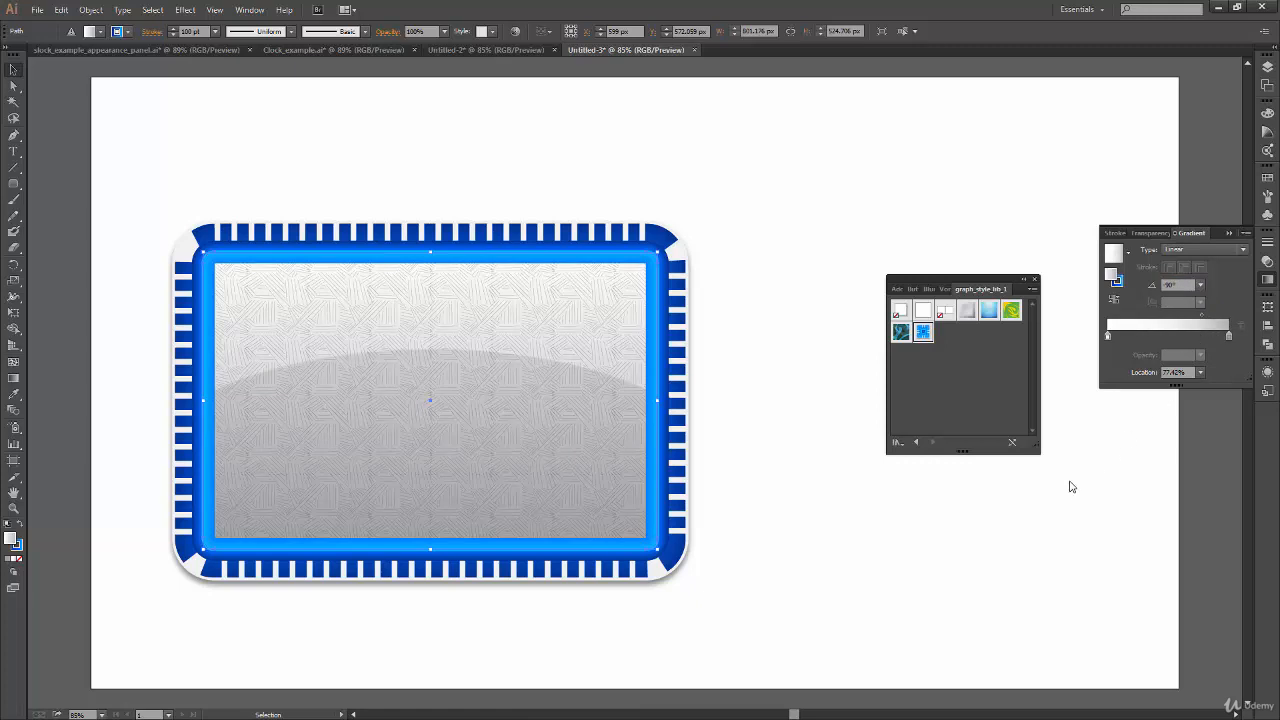
{"action": "left_click", "coordinate": [1053, 550]}
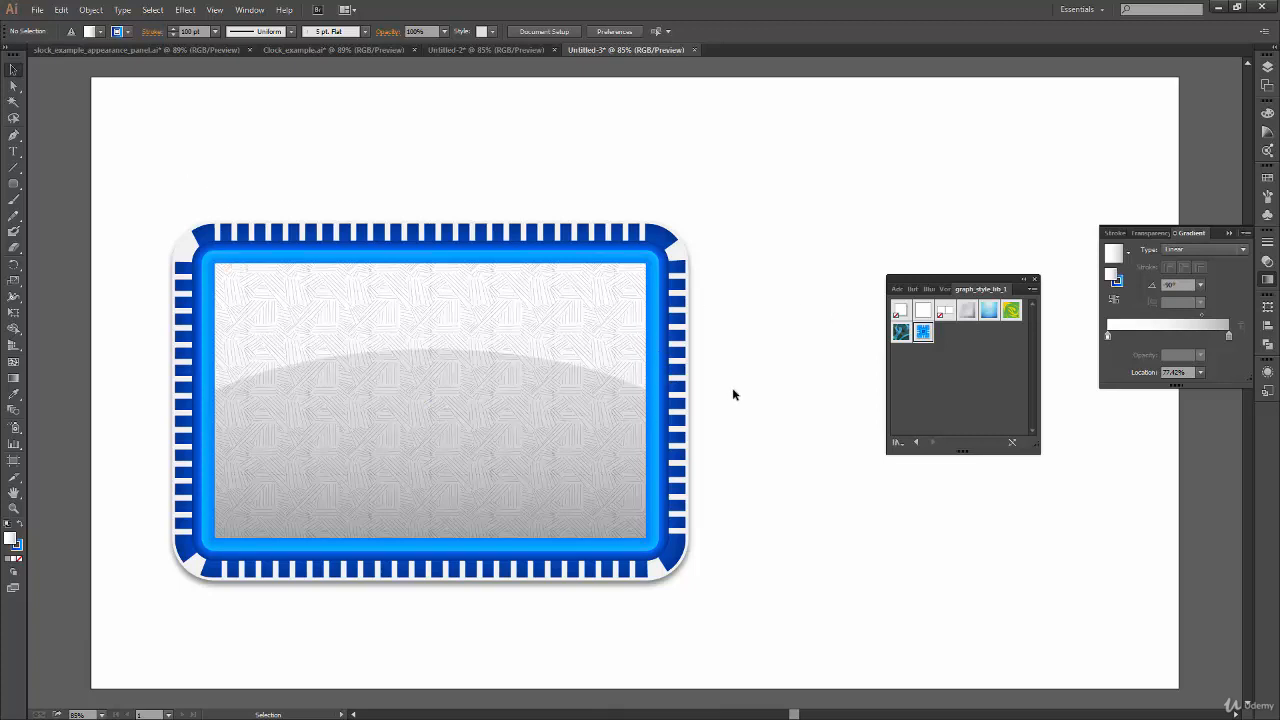
- Select the styled rounded rectangle, review its stack of fills and strokes, and delete it
{"action": "left_click_drag", "start_coordinate": [740, 240], "coordinate": [659, 390]}
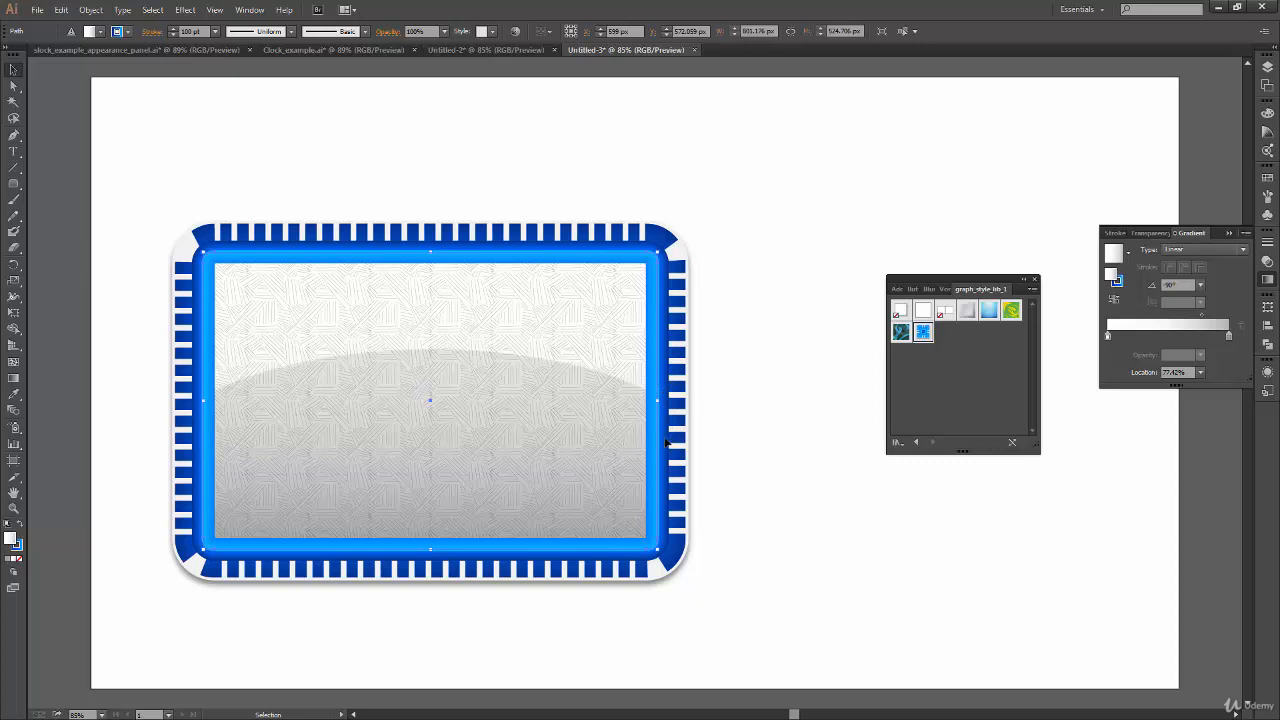
{"action": "left_click", "coordinate": [1268, 371]}
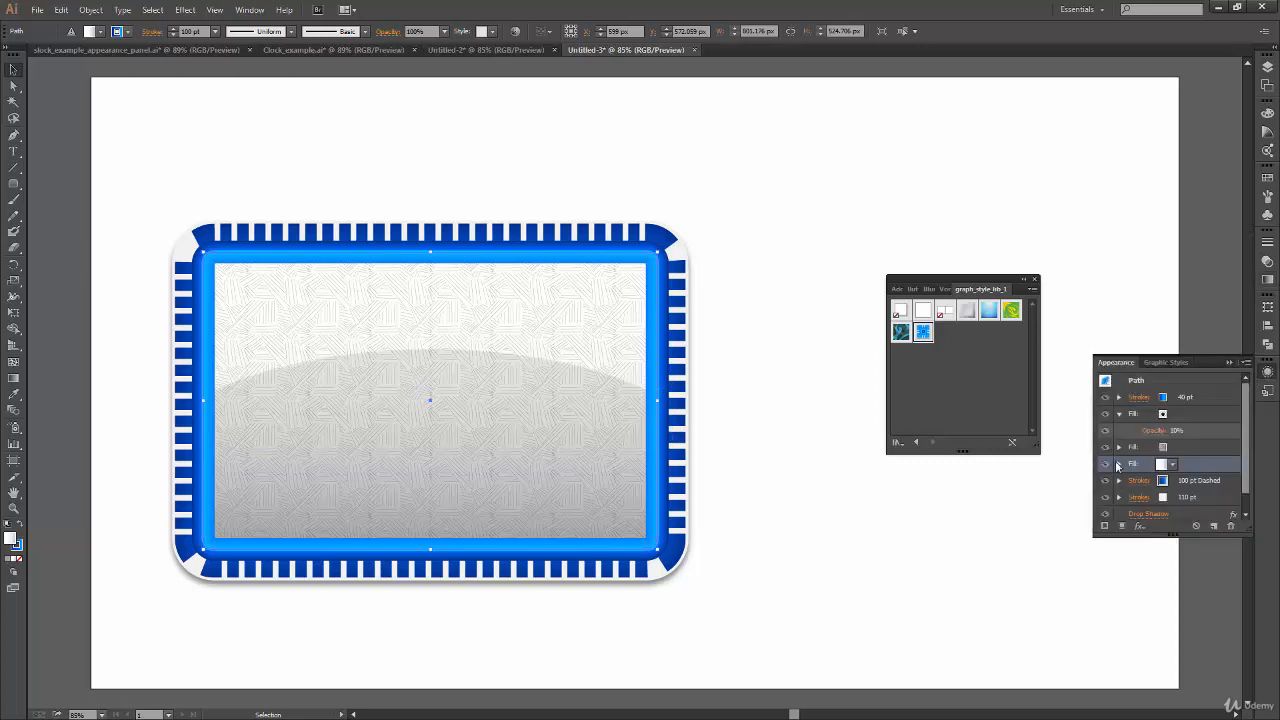
{"action": "scroll", "coordinate": [1225, 478], "scroll_direction": "down", "scroll_amount": 1}
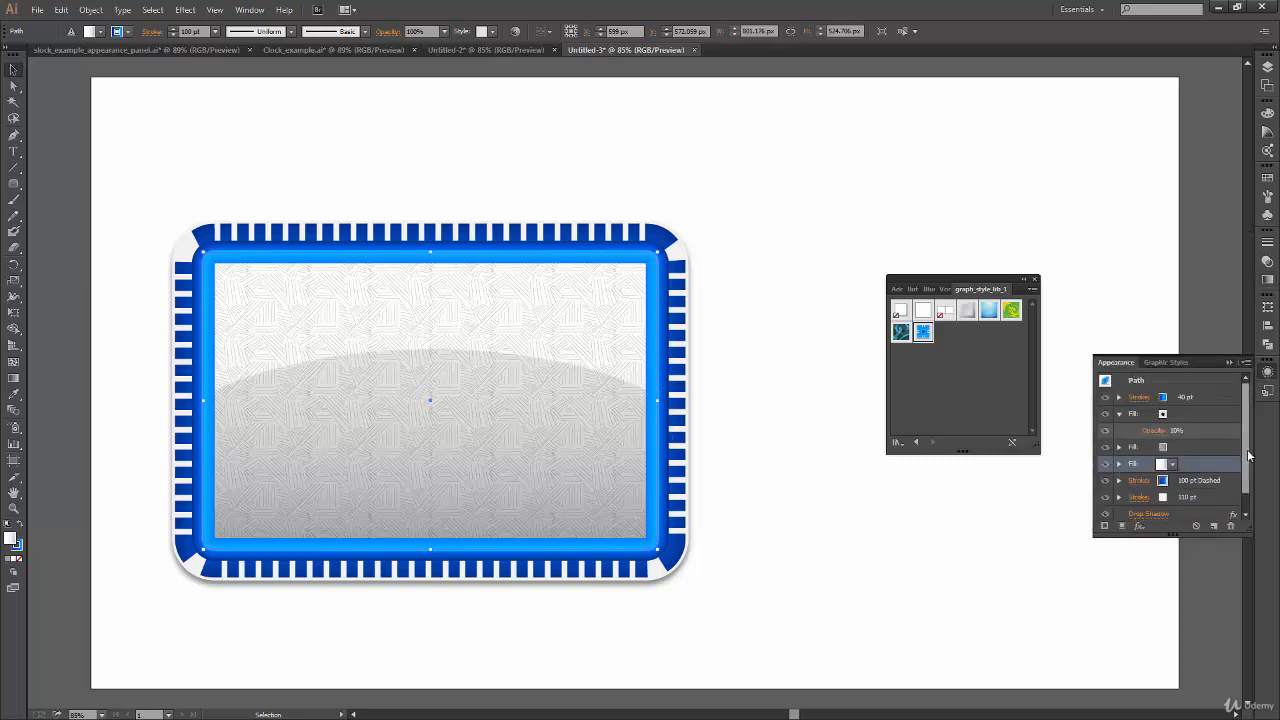
{"action": "left_click", "coordinate": [820, 432]}
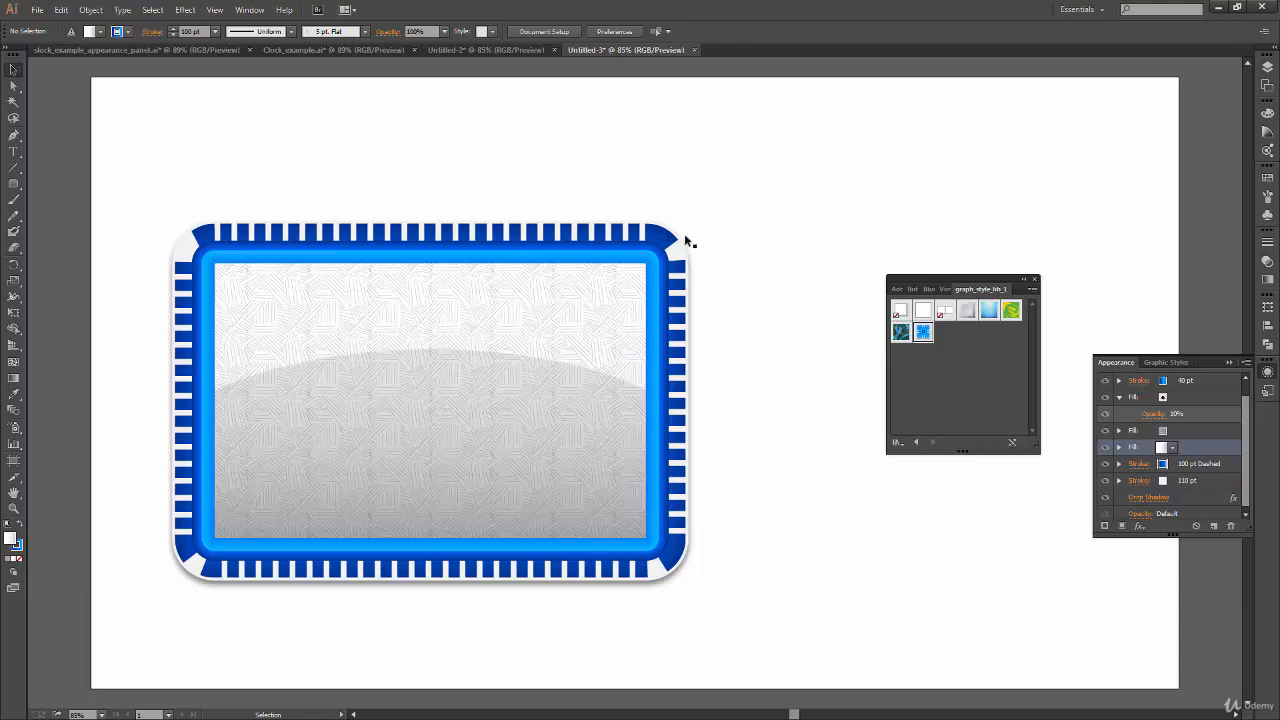
{"action": "left_click_drag", "start_coordinate": [714, 195], "coordinate": [629, 297]}
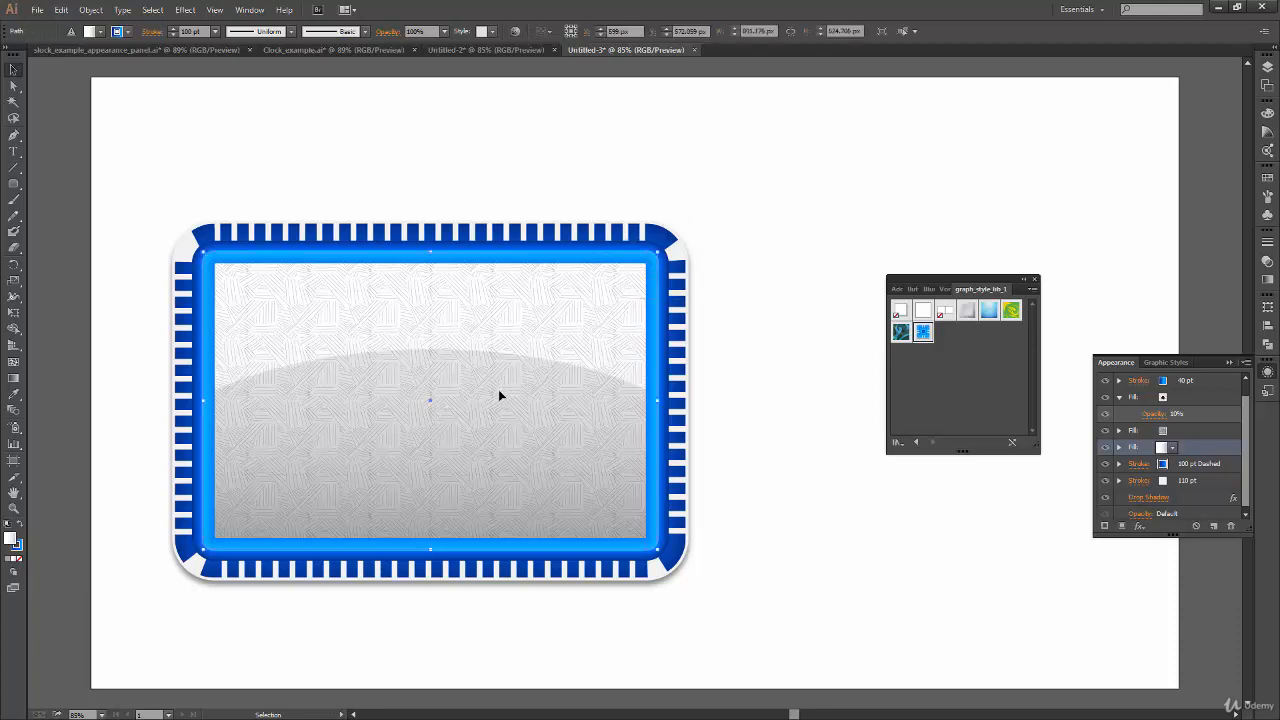
{"action": "key", "text": "Delete"}
- Draw a five-pointed star about 385 by 372 px, apply the blue clock style from graph_style_lib_1, and move it fully onto the artboard
{"action": "left_click_drag", "start_coordinate": [13, 184], "coordinate": [107, 248]}
{"action": "left_click_drag", "start_coordinate": [366, 222], "coordinate": [425, 319]}
{"action": "key", "text": "v"}
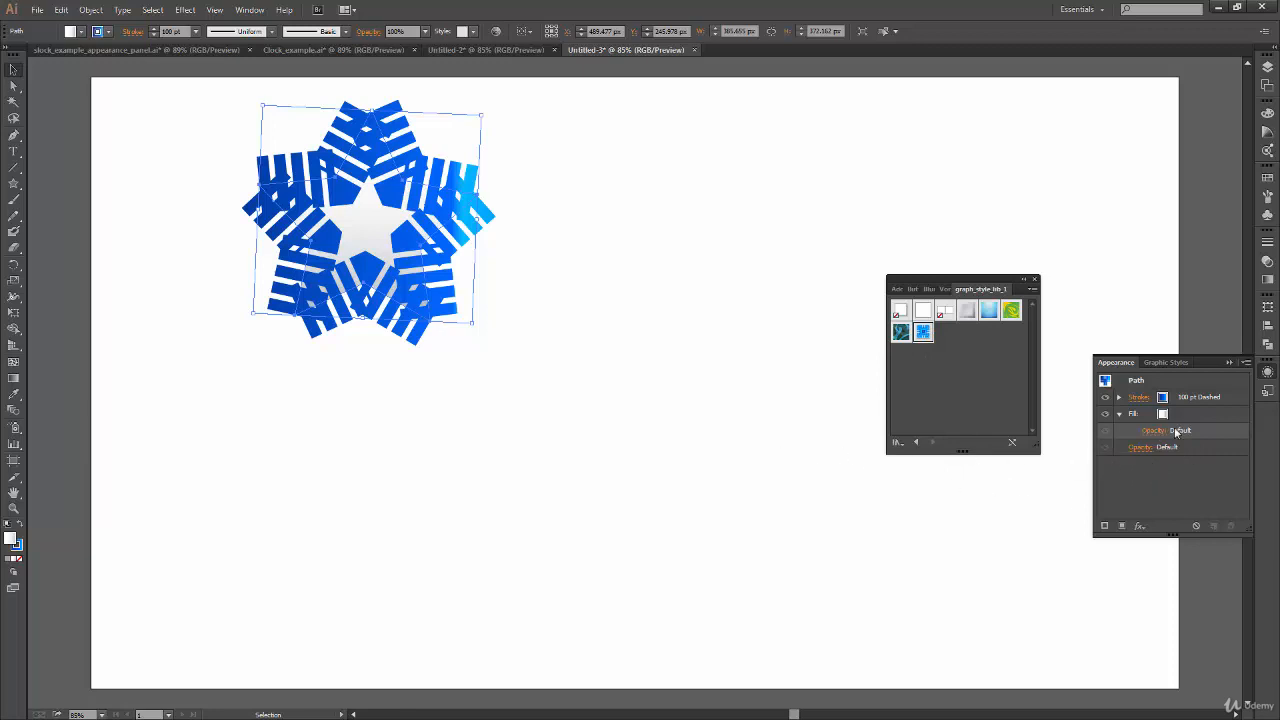
{"action": "left_click", "coordinate": [923, 331]}
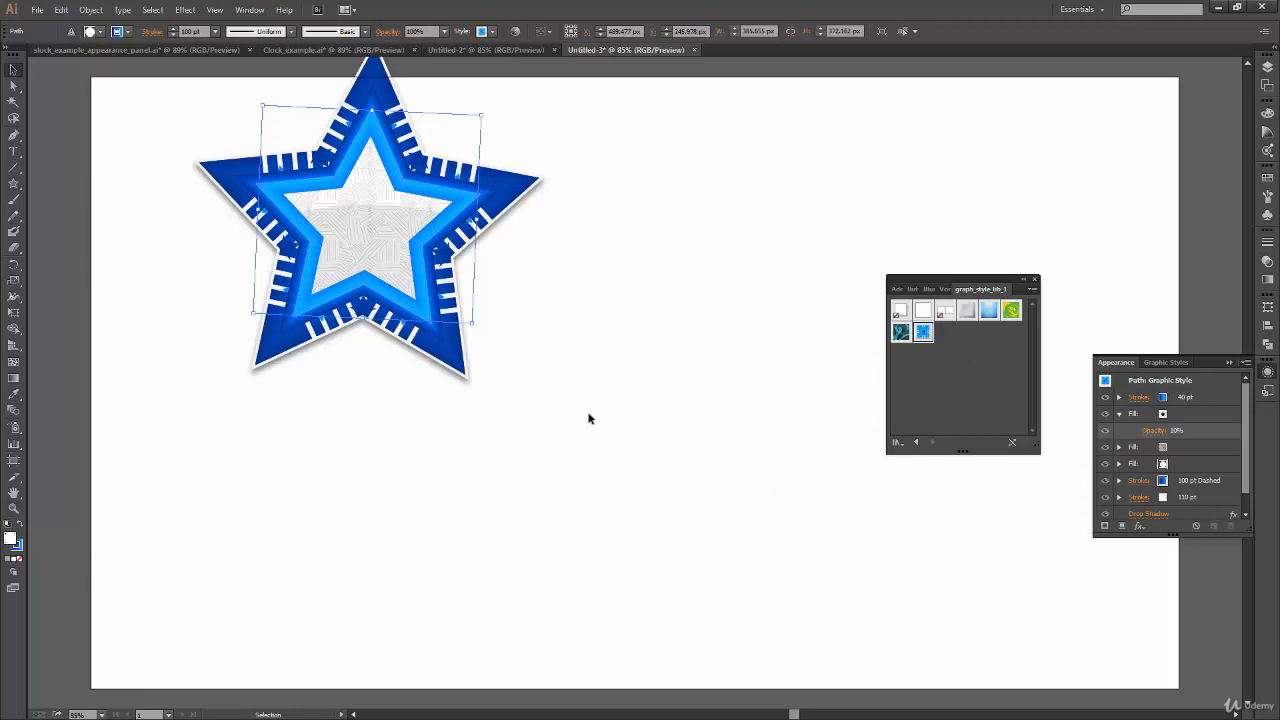
{"action": "left_click_drag", "start_coordinate": [432, 237], "coordinate": [471, 562]}
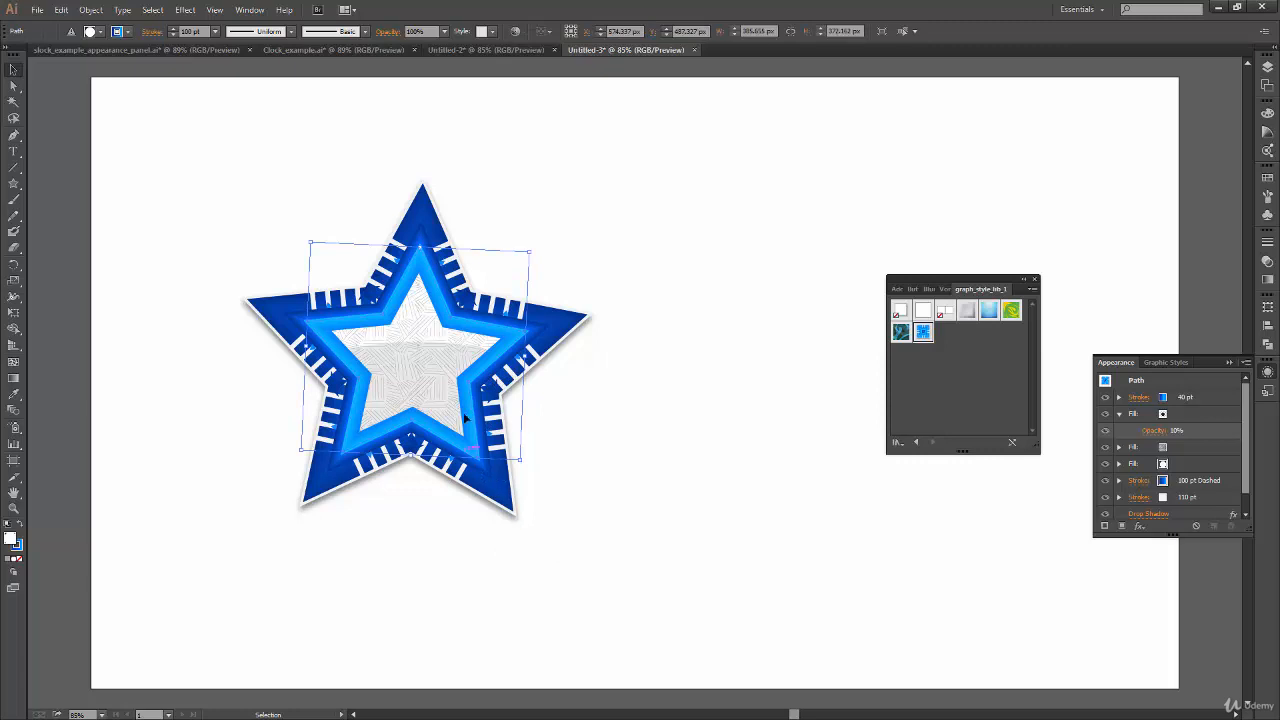
- Examine up close how the clock style's strokes and dashes follow the star's points and inner corners
{"action": "key", "text": "ctrl+plus"}
{"action": "key", "text": "ctrl+plus"}
{"action": "key", "text": "ctrl+plus"}
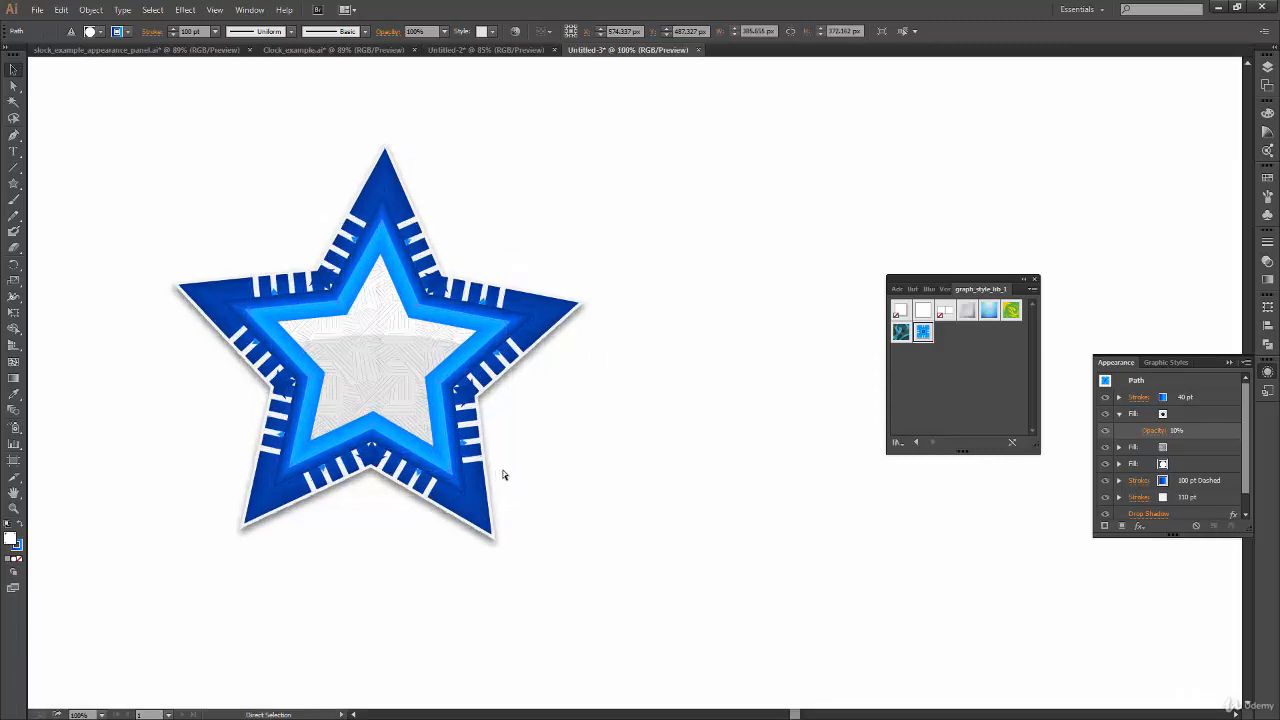
{"action": "key", "text": "ctrl+minus"}
{"action": "key", "text": "ctrl+minus"}
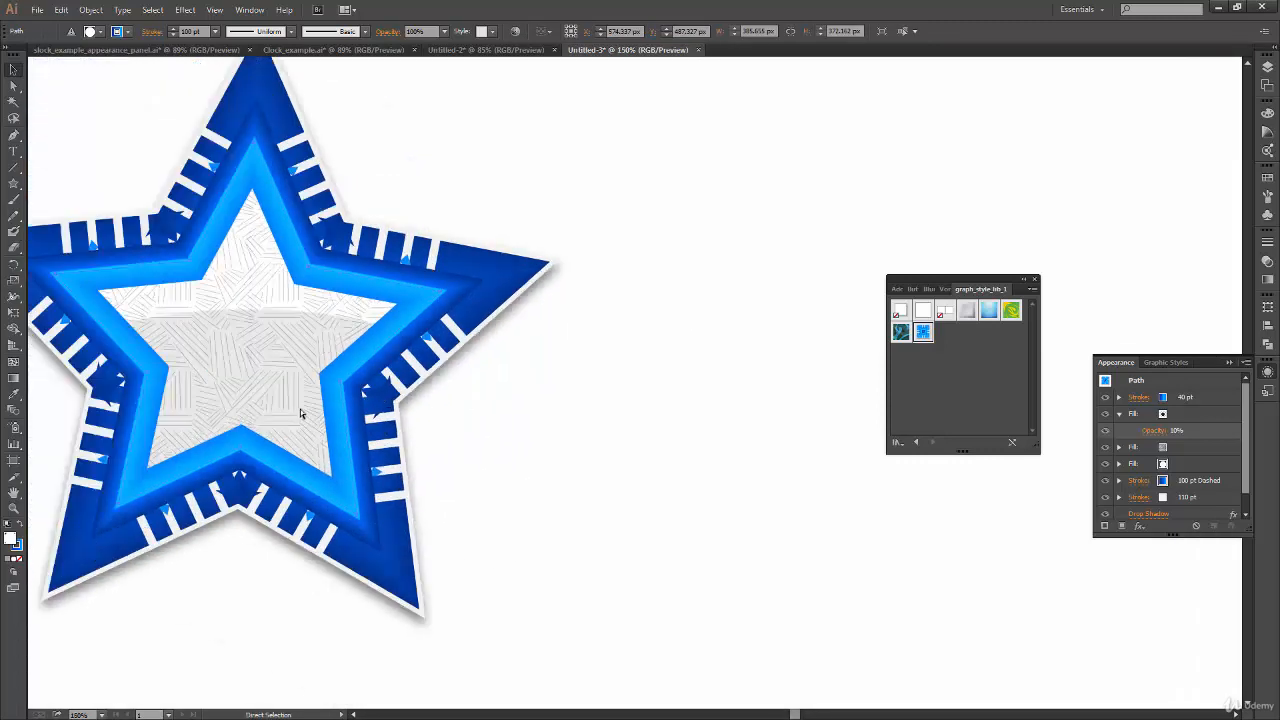
{"action": "left_click", "coordinate": [527, 540]}
{"action": "left_click", "coordinate": [418, 487]}
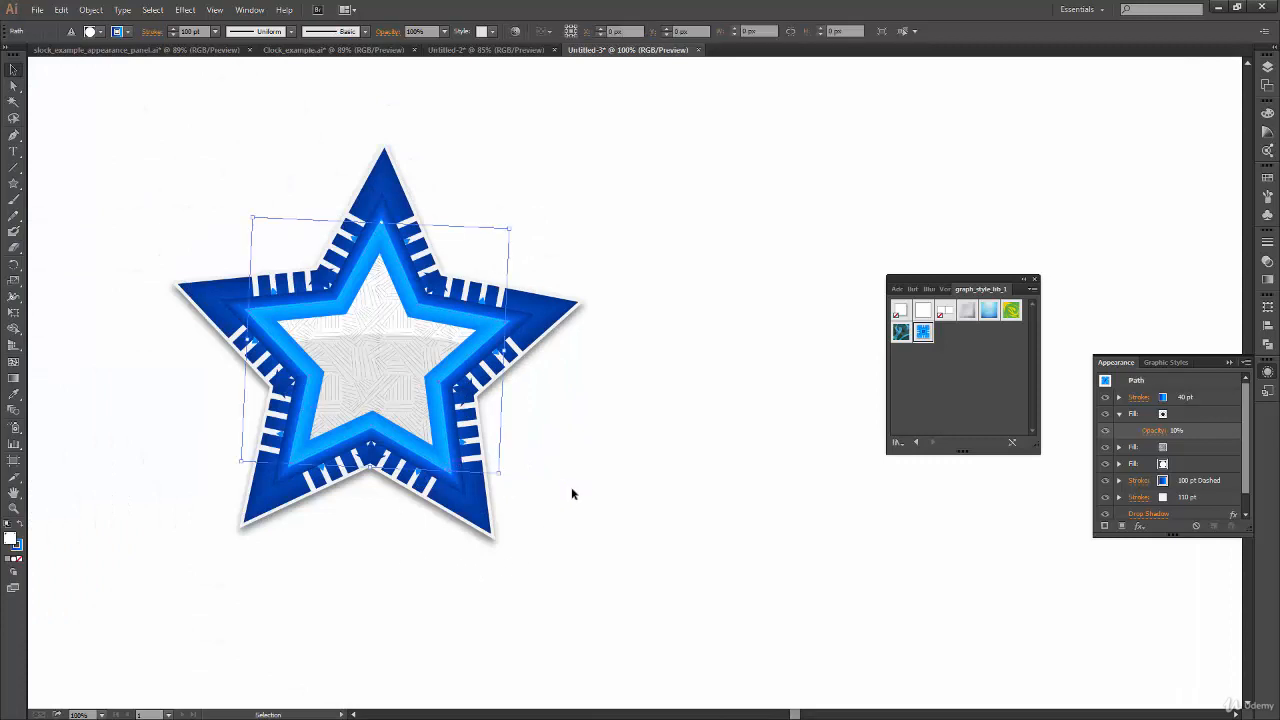
{"action": "scroll", "coordinate": [1231, 490], "scroll_direction": "down", "scroll_amount": 1}
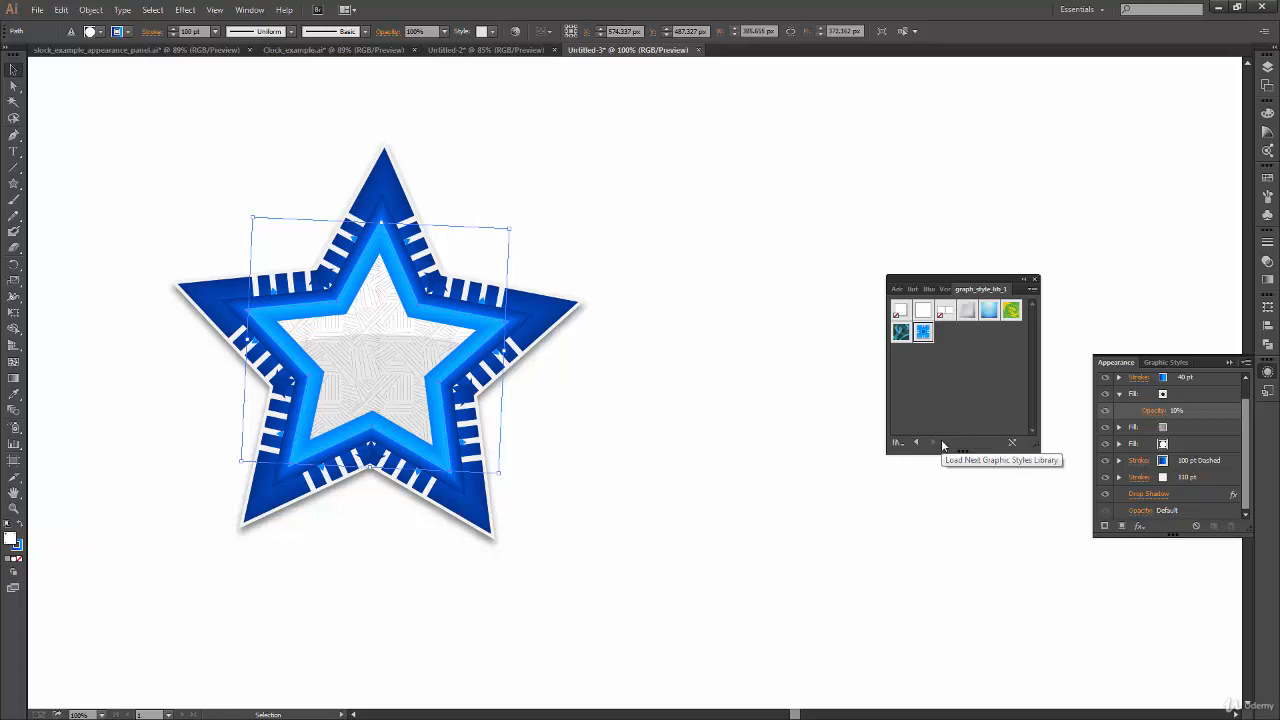
- Replace the star with the text AWESOMENESS, scaled up to about 104 pt and placed in the open area of the artboard
{"action": "key", "text": "Delete"}
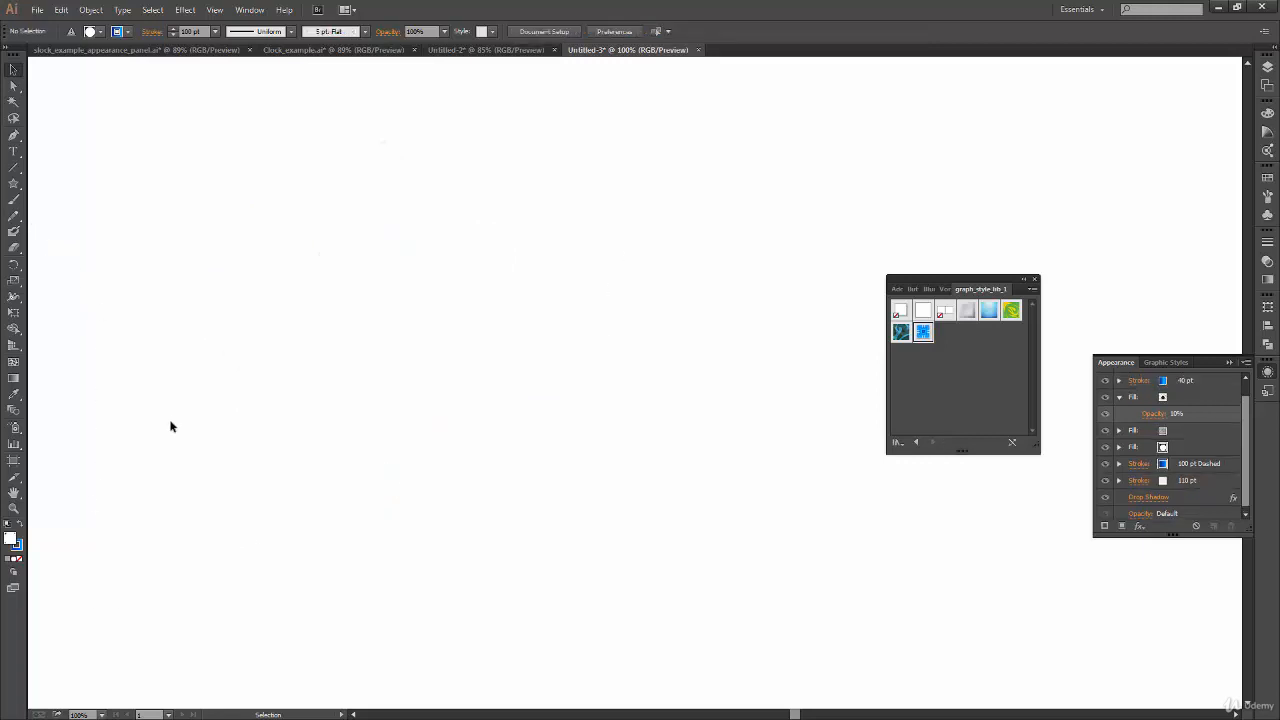
{"action": "key", "text": "t"}
{"action": "left_click", "coordinate": [304, 366]}
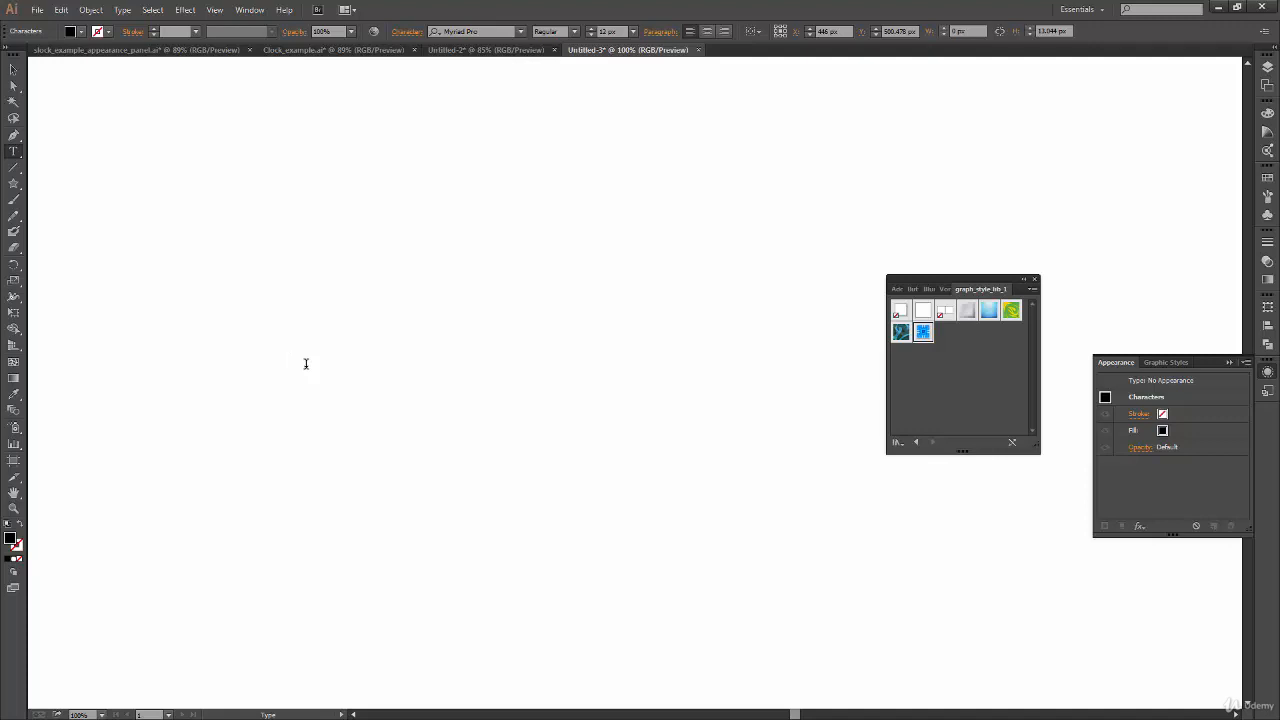
{"action": "type", "text": "LL"}
{"action": "type", "text": "AWESOMENESS"}
{"action": "key", "text": "Escape"}
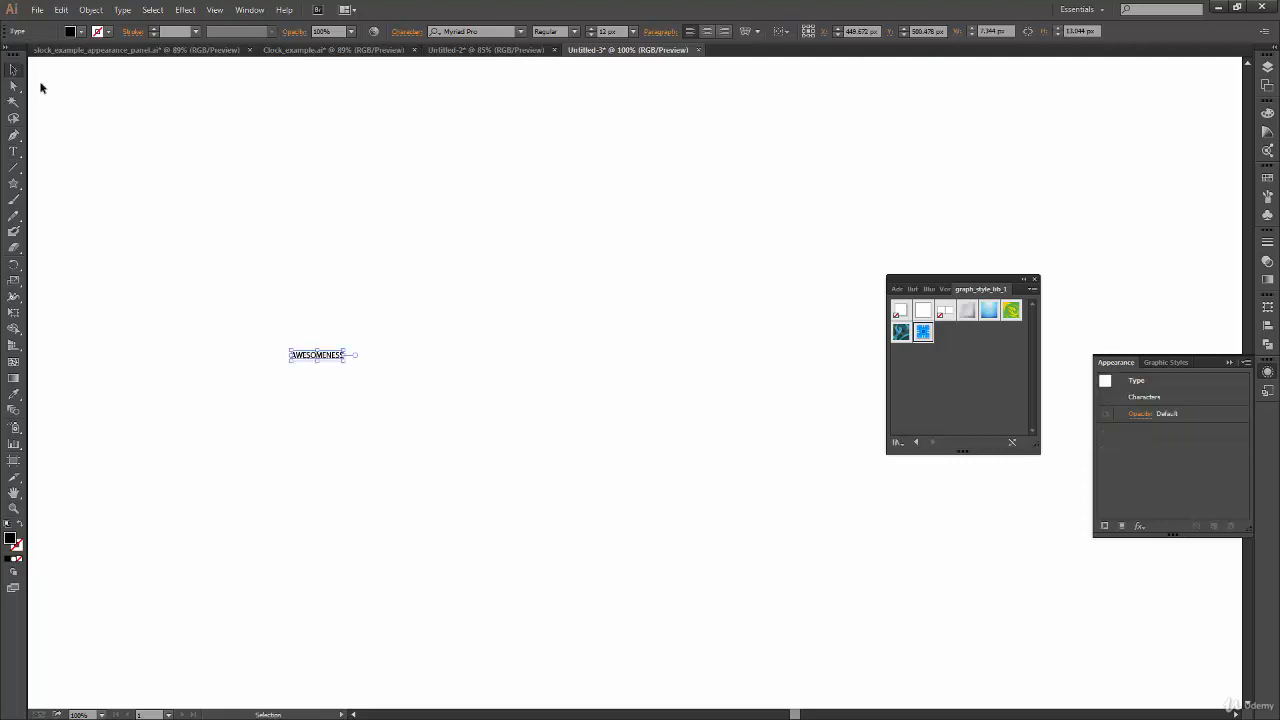
{"action": "left_click_drag", "start_coordinate": [349, 351], "coordinate": [672, 229]}
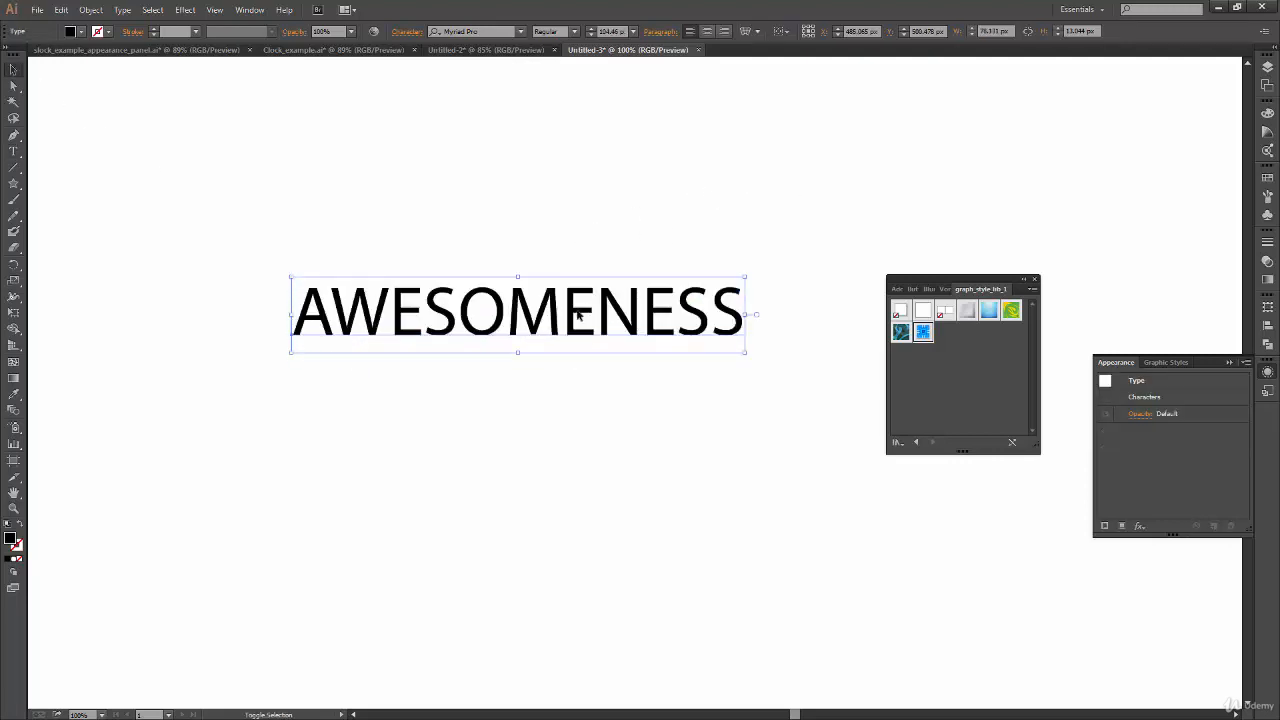
{"action": "left_click_drag", "start_coordinate": [514, 326], "coordinate": [469, 348]}
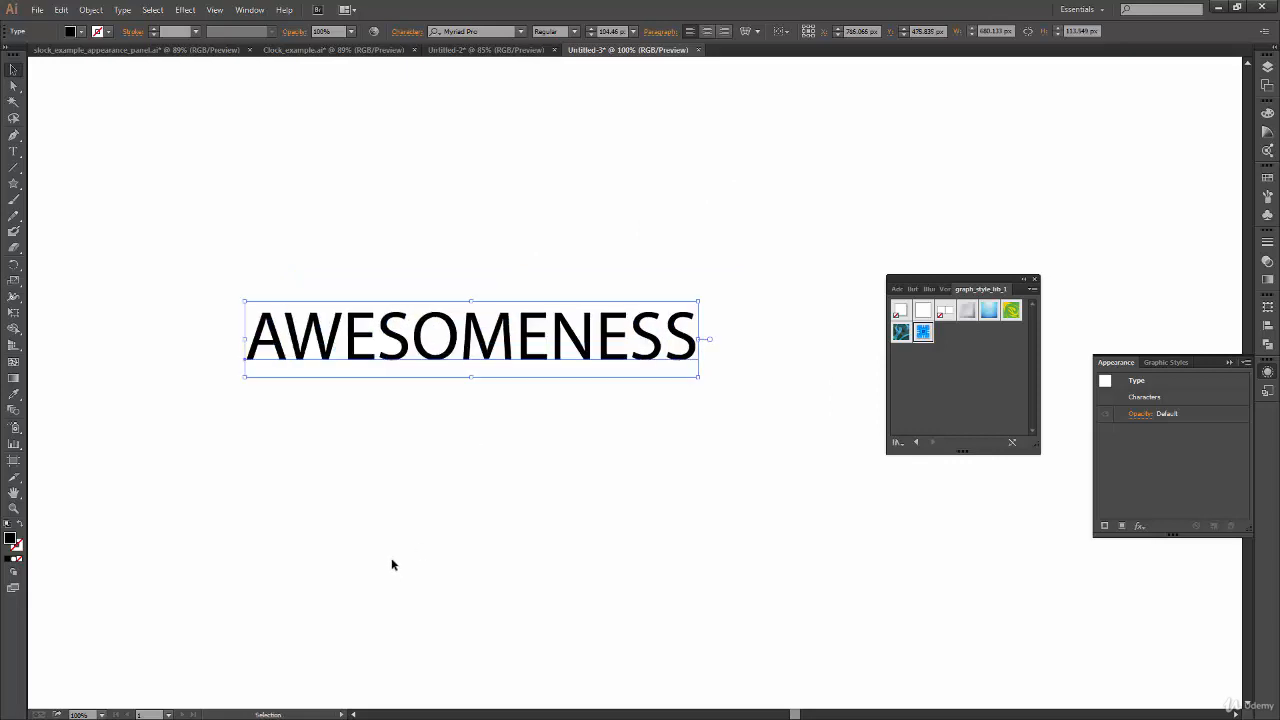
- Set the AWESOMENESS text's font to Bauhaus 93, browse the other fonts, and keep Bauhaus 93
{"action": "left_click", "coordinate": [520, 31]}
{"action": "left_click_drag", "start_coordinate": [689, 165], "coordinate": [711, 69]}
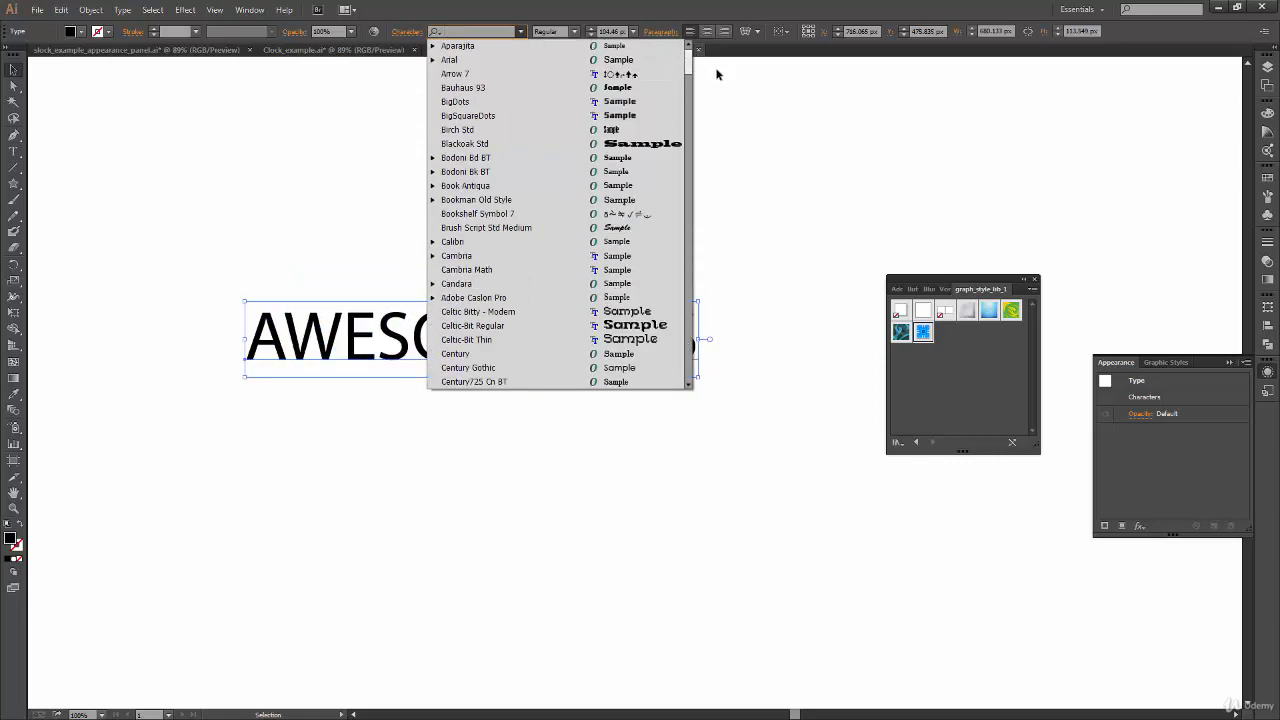
{"action": "left_click", "coordinate": [662, 91]}
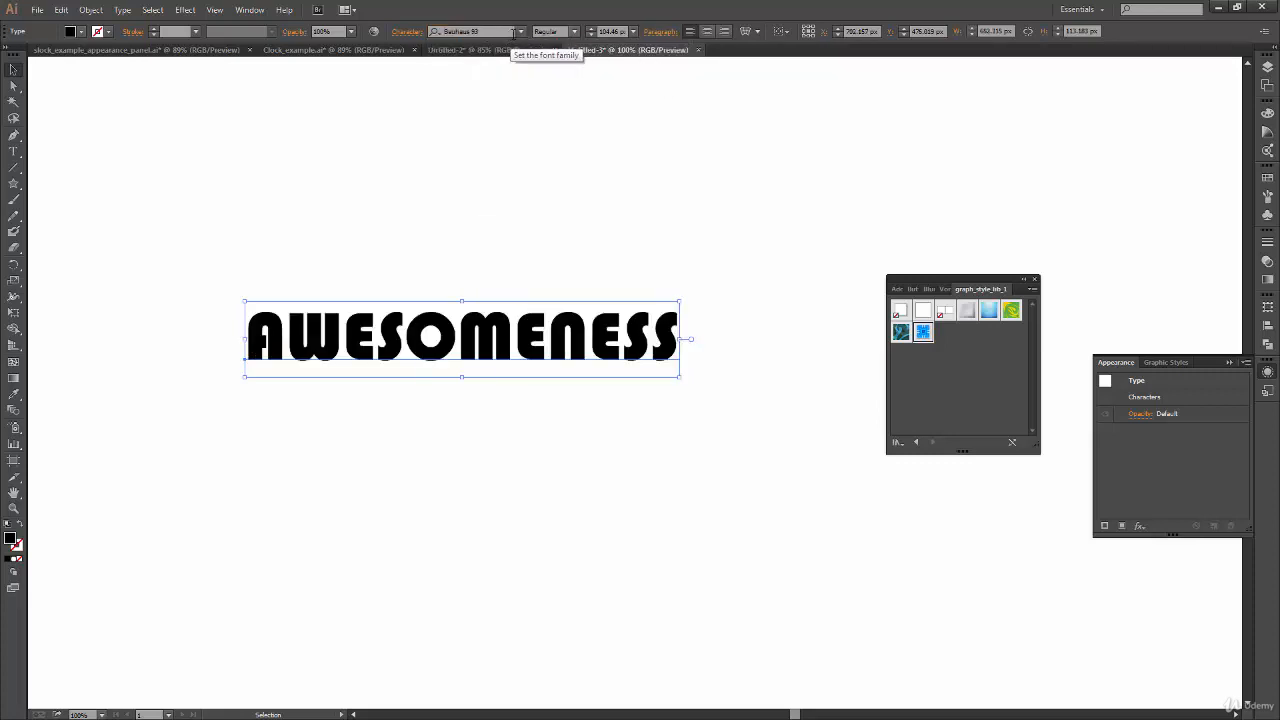
{"action": "left_click", "coordinate": [517, 32]}
{"action": "left_click_drag", "start_coordinate": [691, 66], "coordinate": [690, 88]}
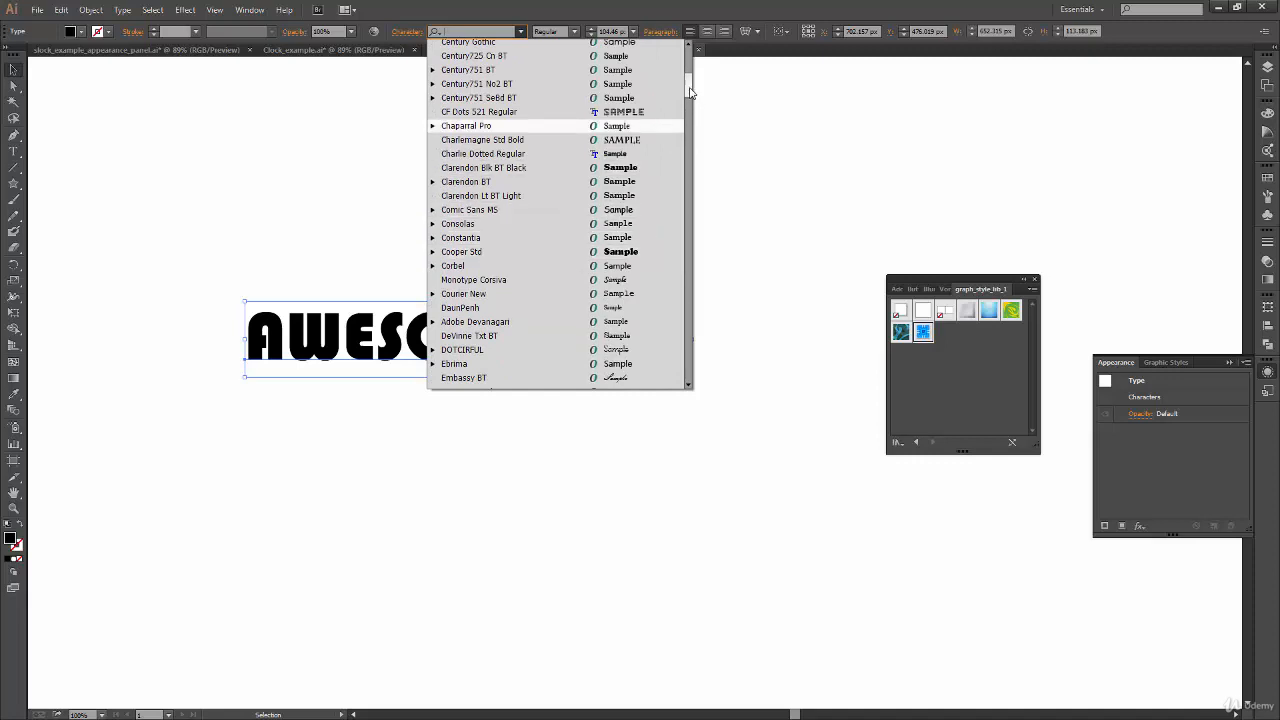
{"action": "key", "text": "Escape"}
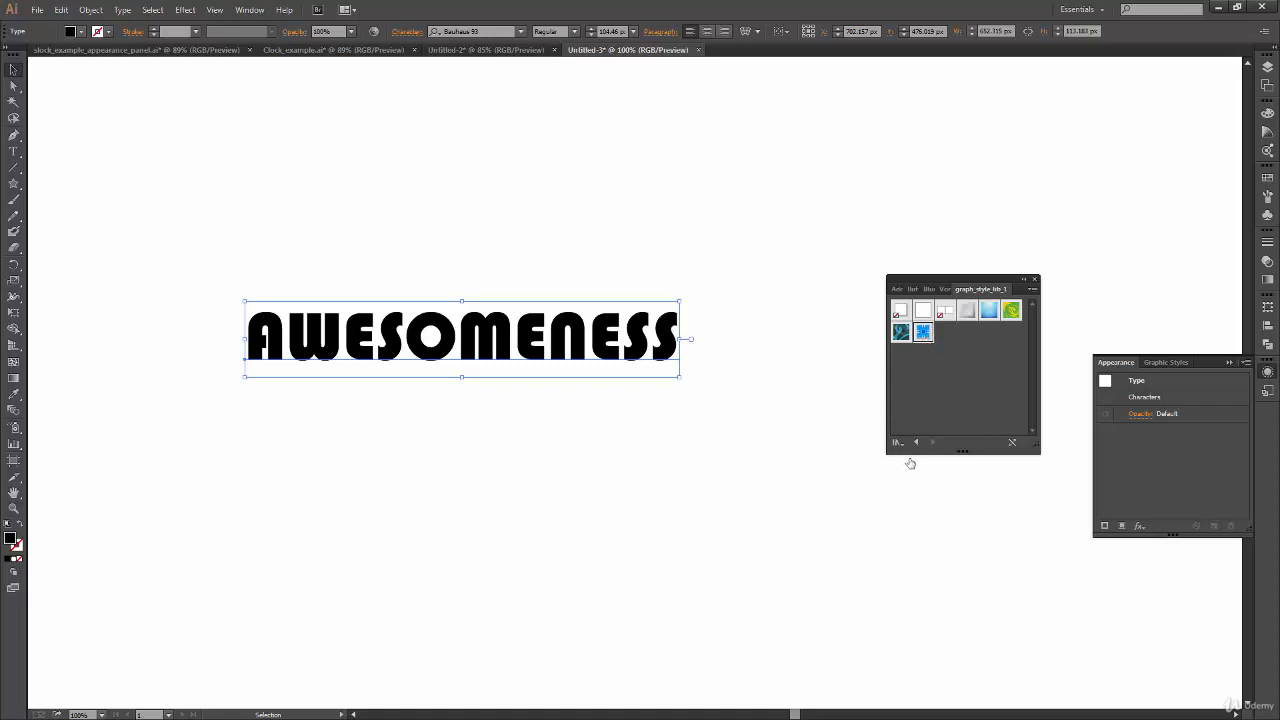
- Apply the blue clock style from graph_style_lib_1 to the AWESOMENESS text, check it deselected, and select the text again
{"action": "left_click", "coordinate": [922, 332]}
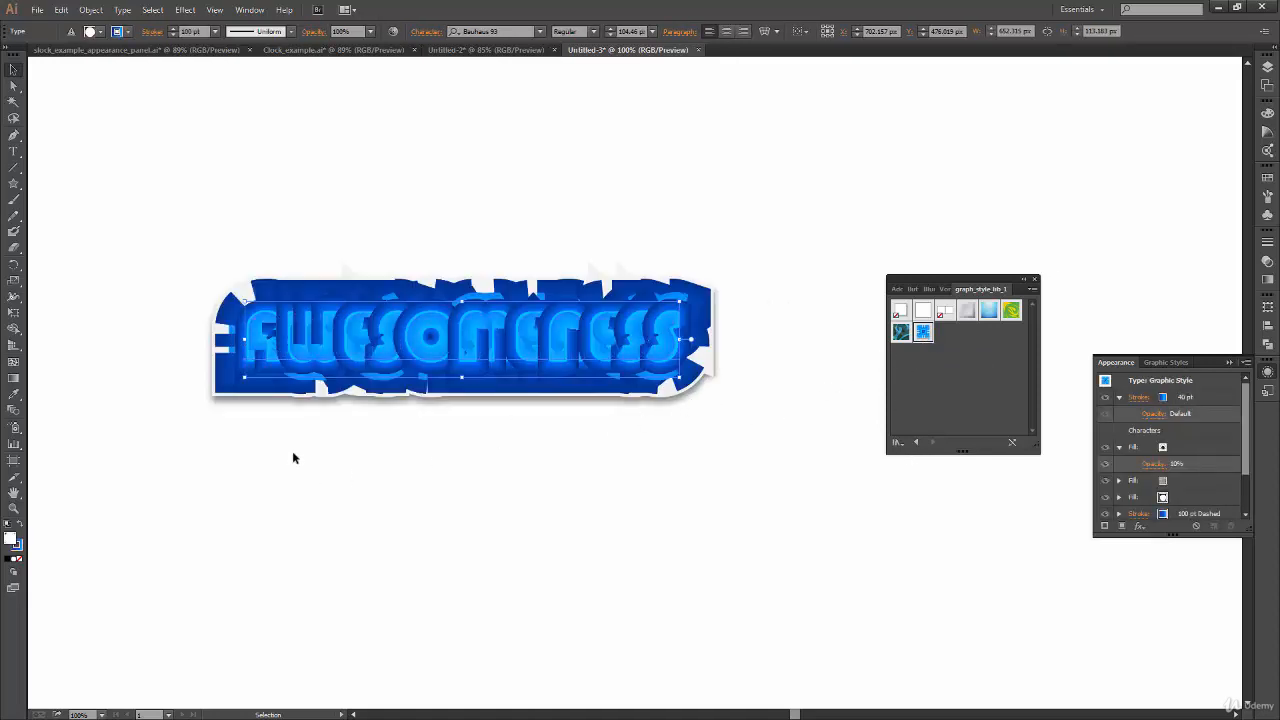
{"action": "left_click", "coordinate": [671, 576]}
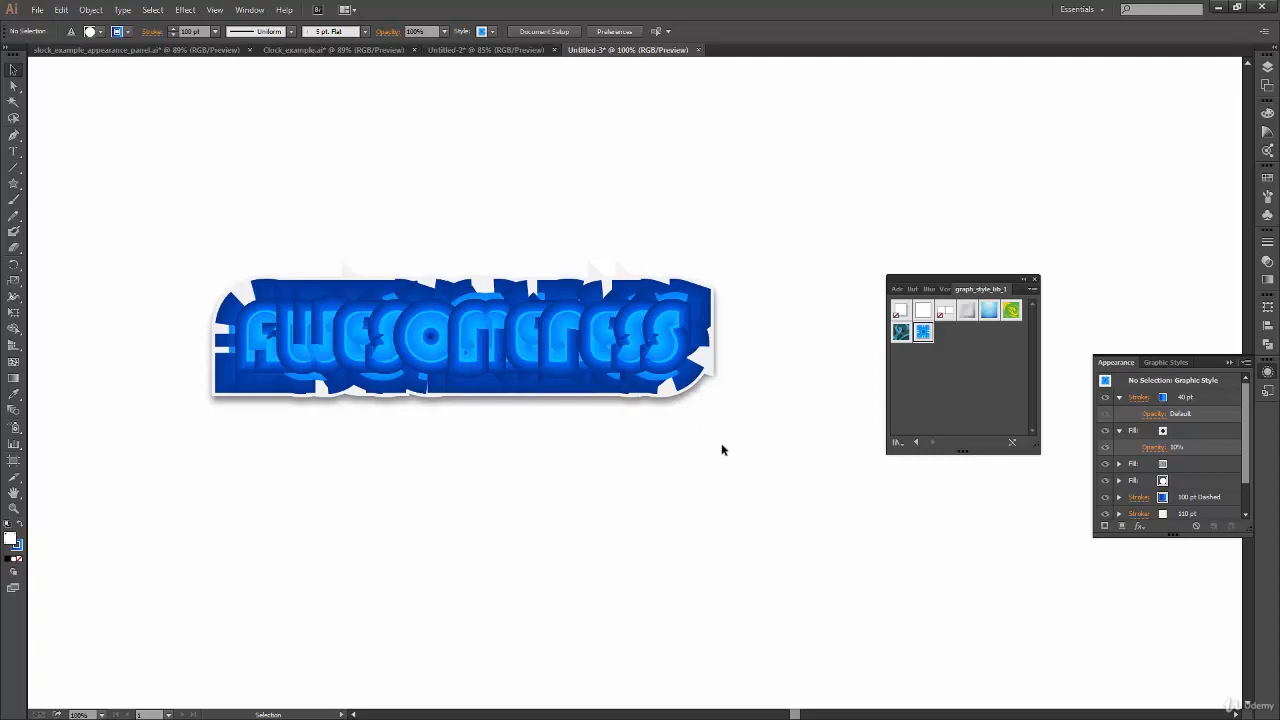
{"action": "left_click", "coordinate": [539, 394]}
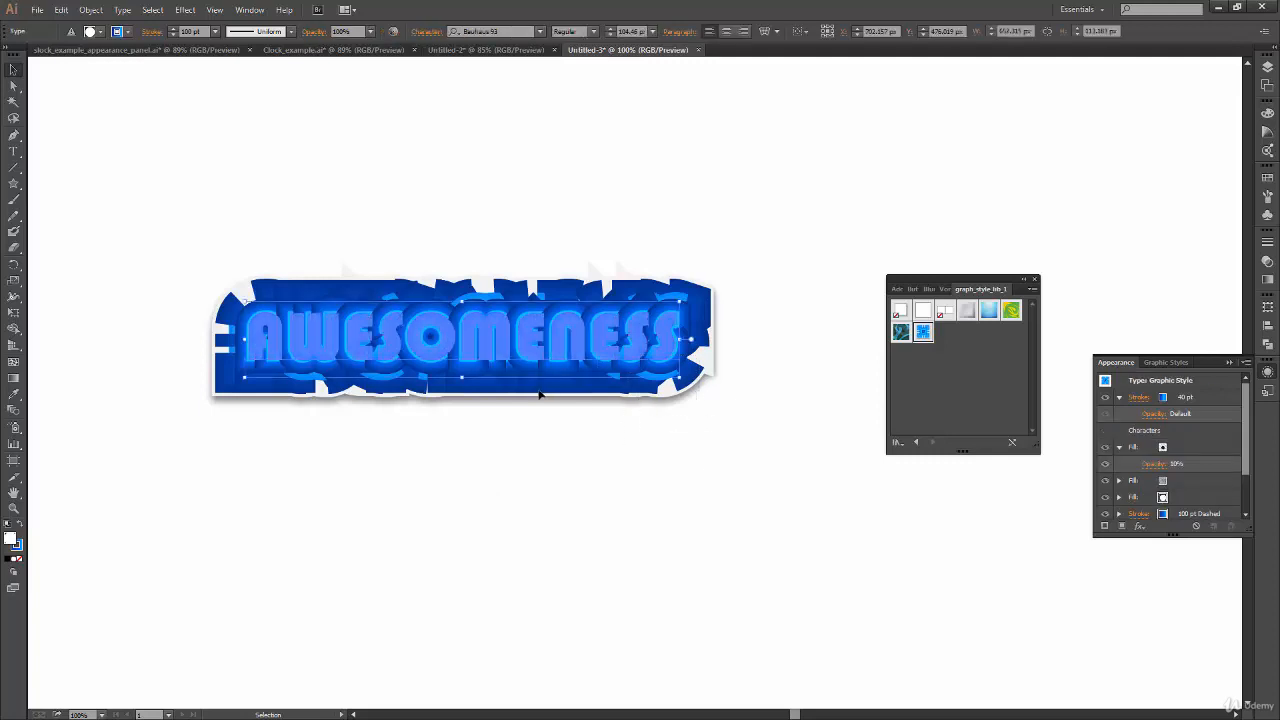
- Examine the styled AWESOMENESS text at several magnifications, including close-ups of its overlapping strokes and uneven dashes
{"action": "key", "text": "ctrl+minus"}
{"action": "key", "text": "ctrl+minus"}
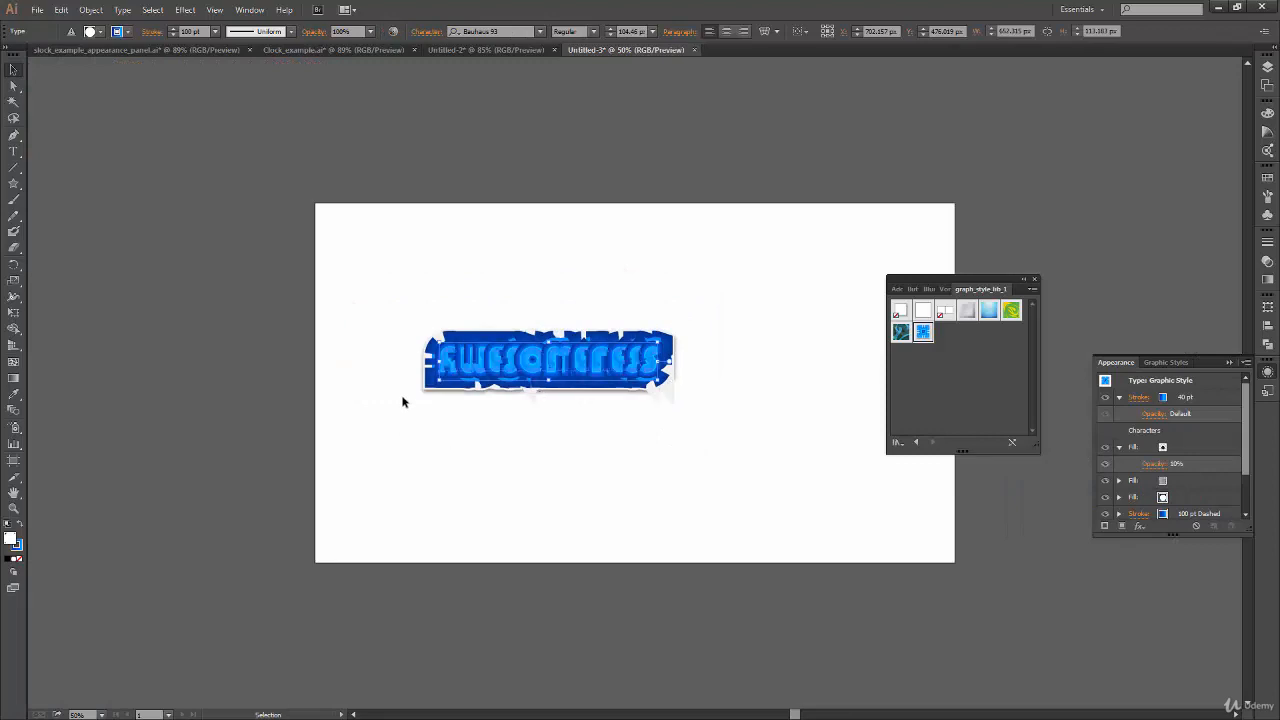
{"action": "left_click", "coordinate": [529, 451]}
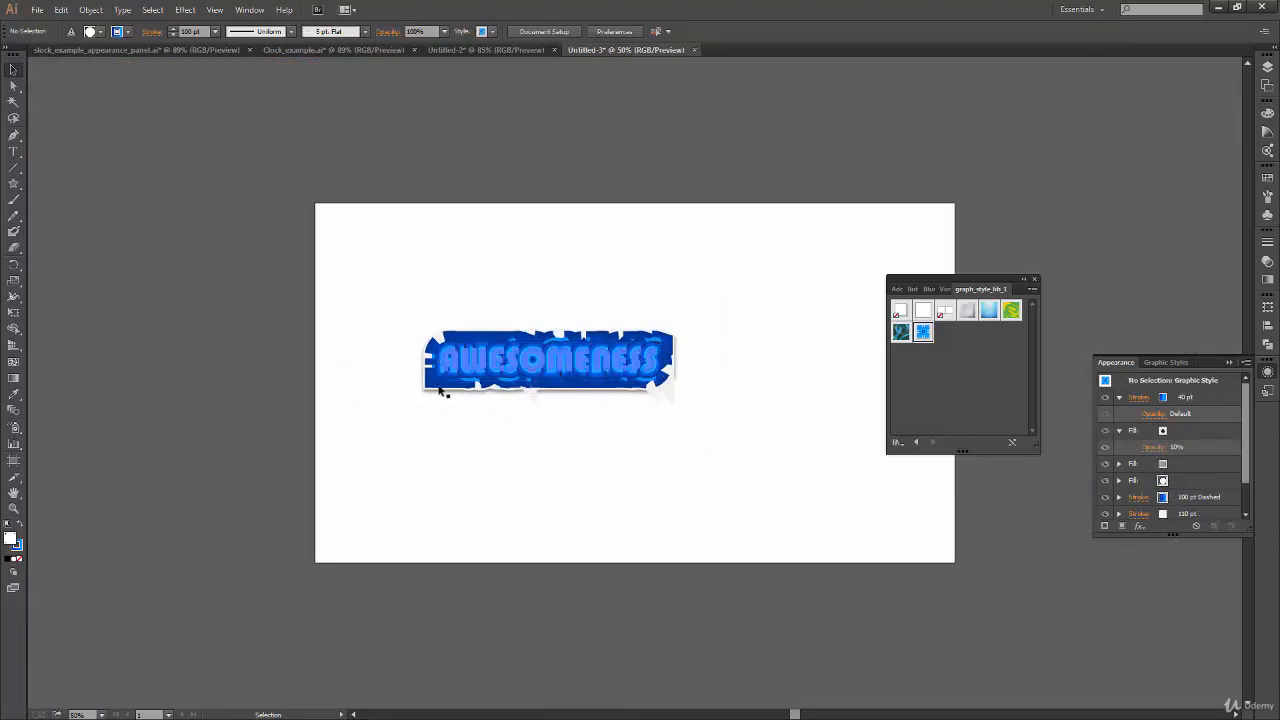
{"action": "key", "text": "ctrl+plus"}
{"action": "key", "text": "ctrl+plus"}
{"action": "key", "text": "ctrl+plus"}
{"action": "key", "text": "ctrl+plus"}
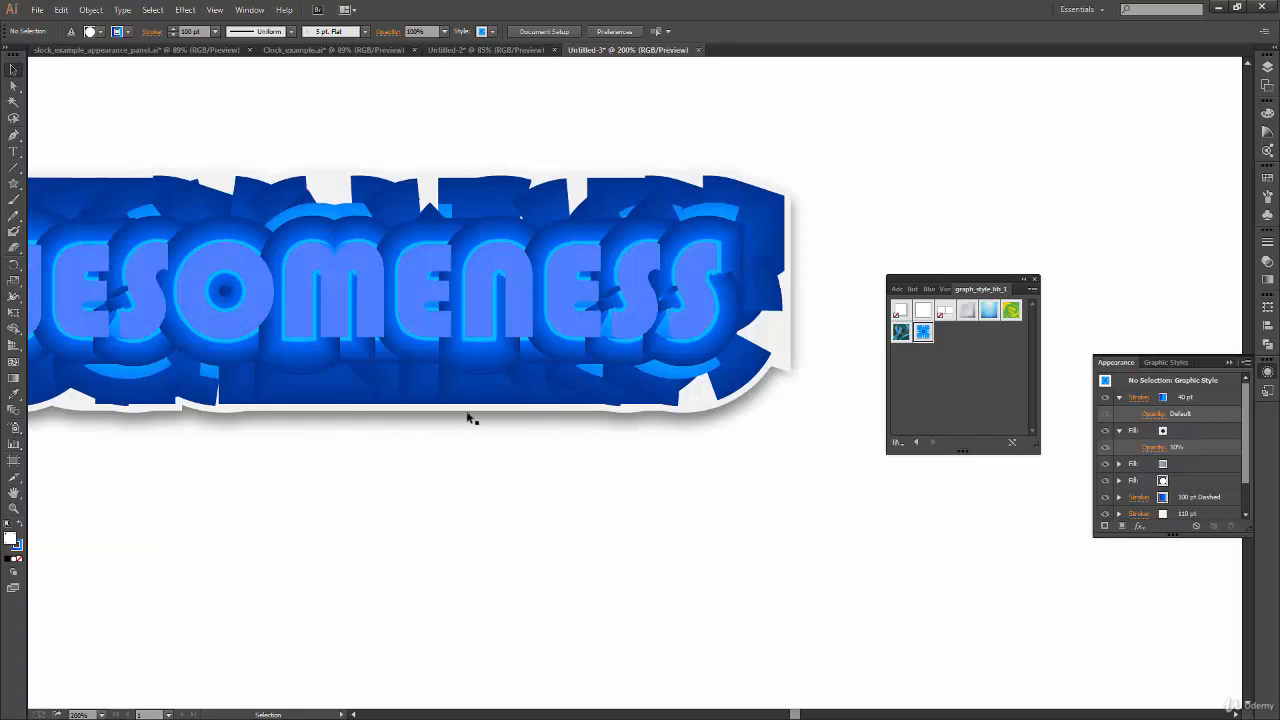
{"action": "key", "text": "ctrl+minus"}
{"action": "key", "text": "ctrl+minus"}
{"action": "key", "text": "ctrl+minus"}
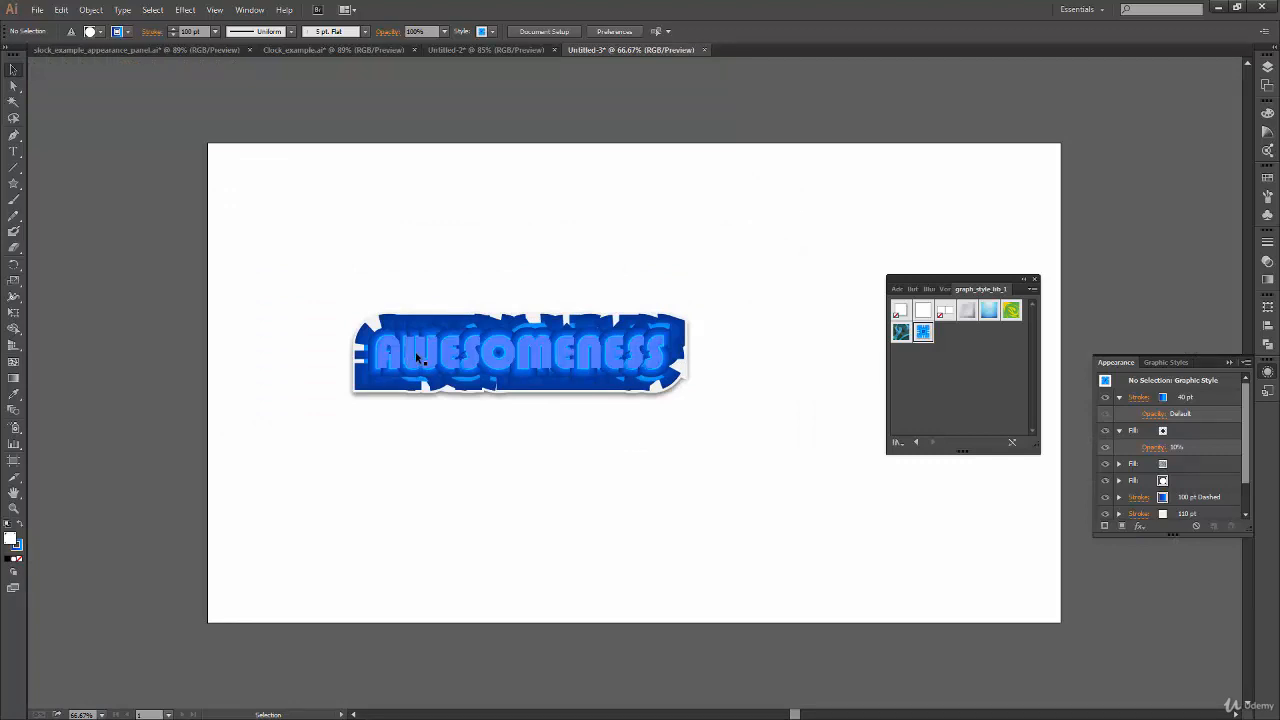
- Hide the Drop Shadow effect in the AWESOMENESS text's appearance and deselect the text
{"action": "left_click", "coordinate": [686, 331]}
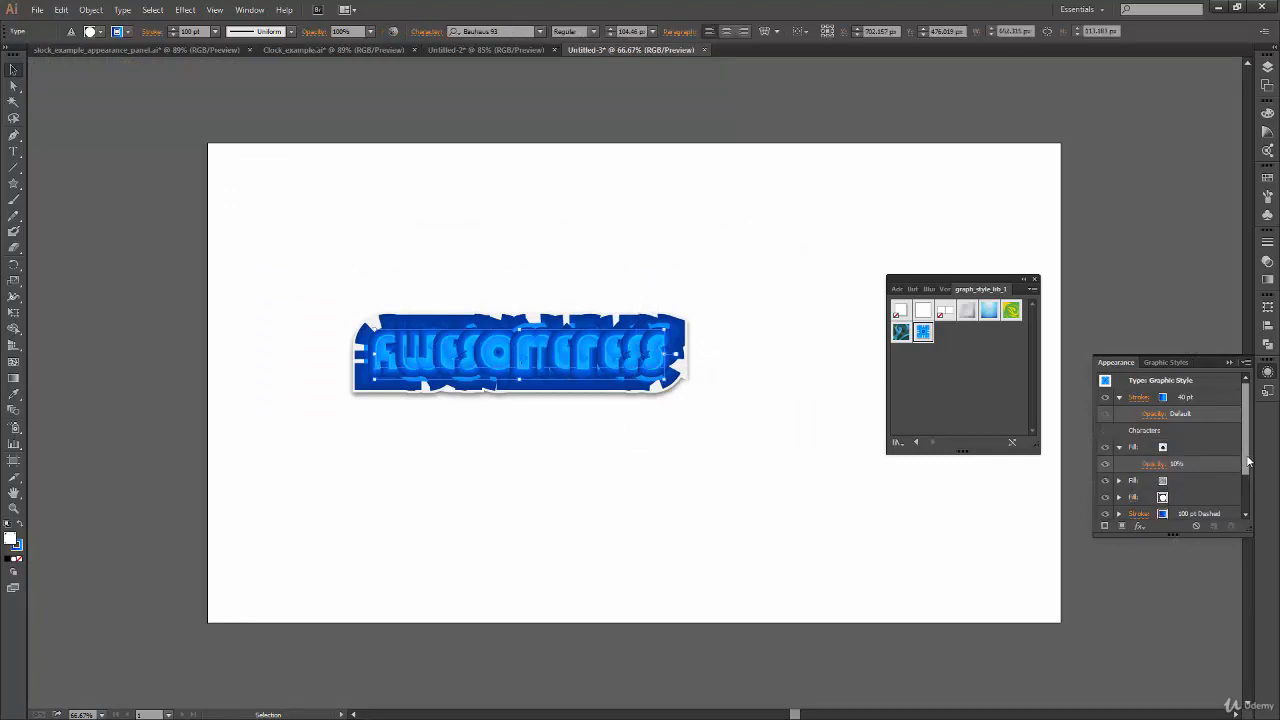
{"action": "scroll", "coordinate": [1240, 465], "scroll_direction": "down", "scroll_amount": 3}
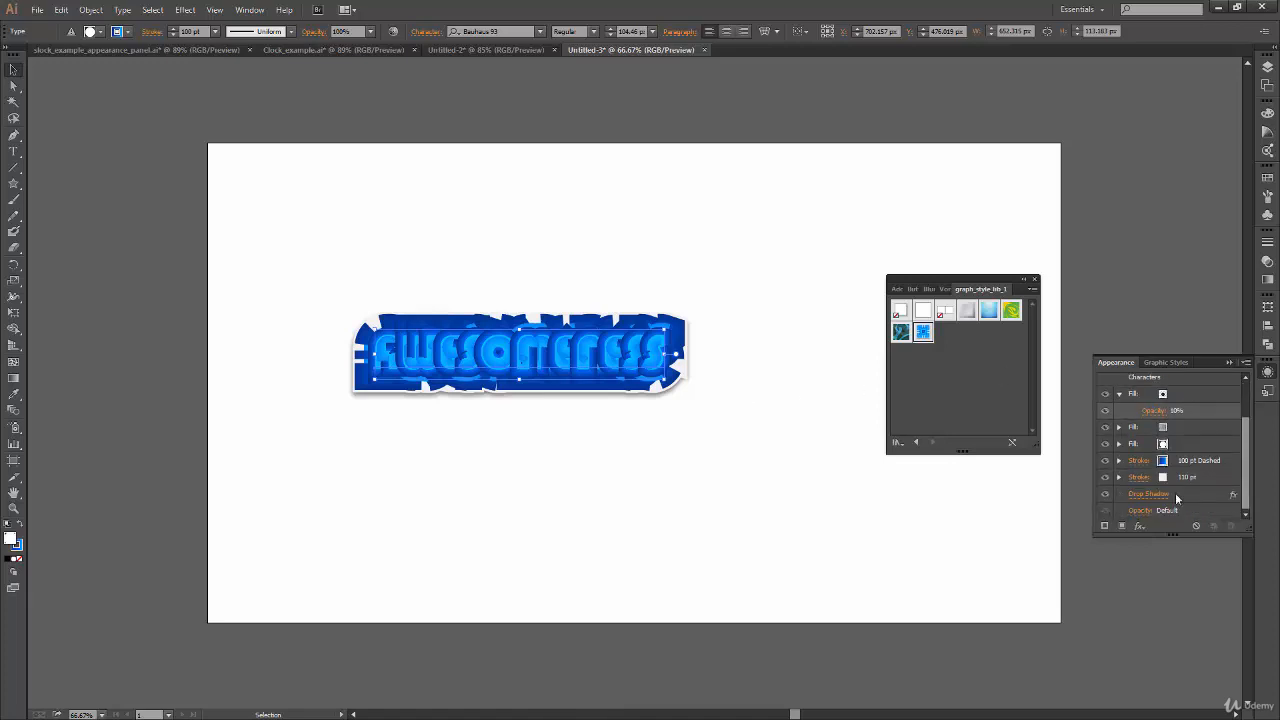
{"action": "left_click", "coordinate": [1110, 497]}
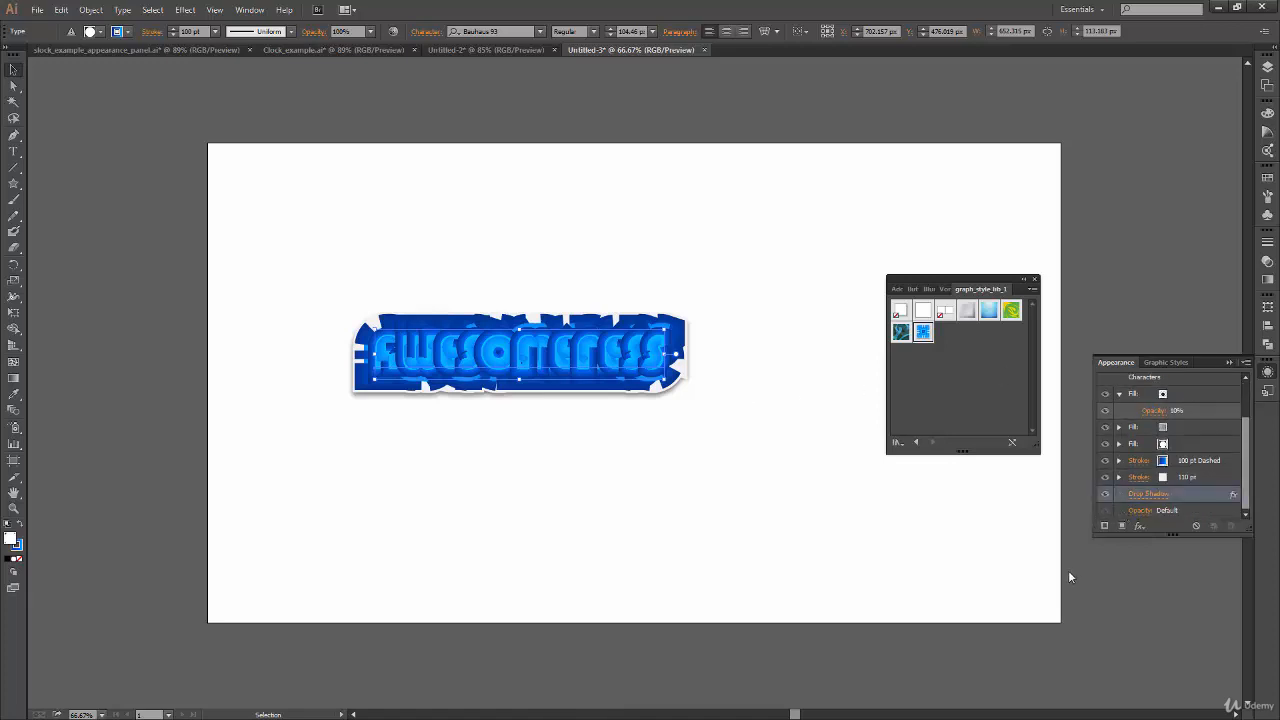
{"action": "left_click", "coordinate": [1106, 495]}
{"action": "left_click", "coordinate": [670, 279]}
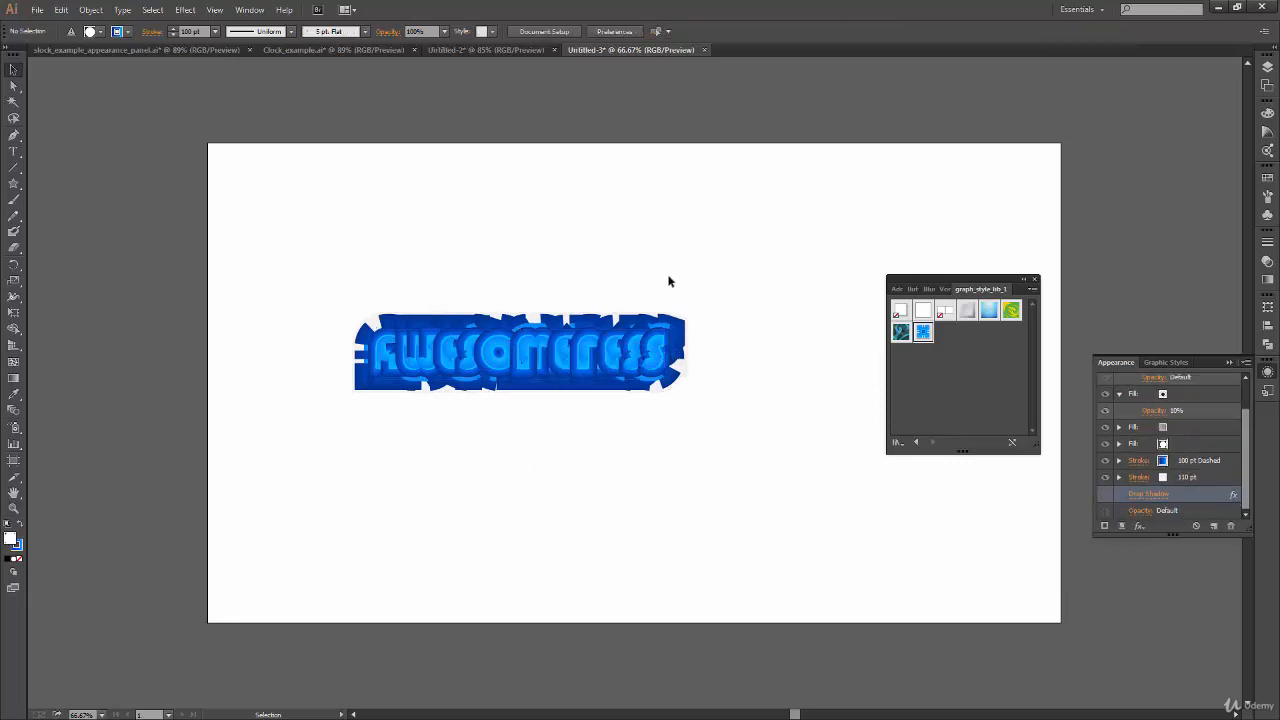
- Enlarge the AWESOMENESS text to about 299 pt across the artboard and close the graph_style_lib_1 library
{"action": "left_click", "coordinate": [590, 350]}
{"action": "left_click_drag", "start_coordinate": [370, 379], "coordinate": [140, 508]}
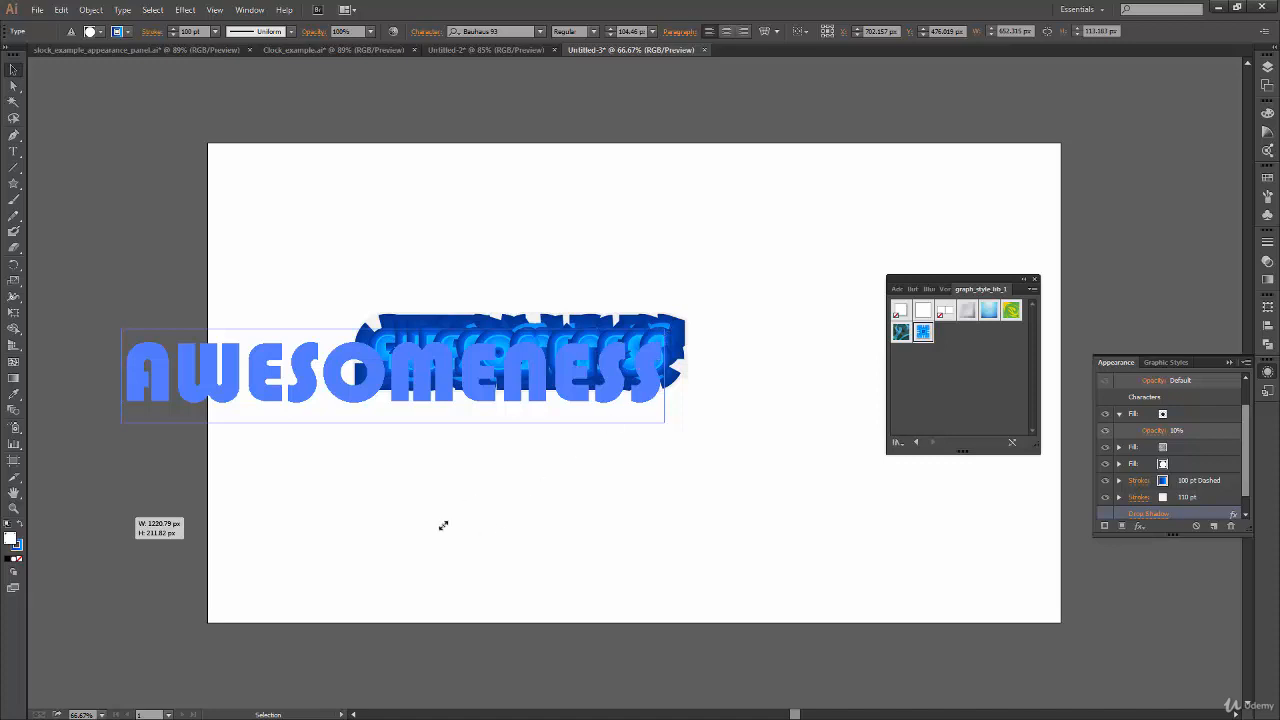
{"action": "left_click_drag", "start_coordinate": [664, 330], "coordinate": [1034, 280]}
{"action": "left_click", "coordinate": [1036, 278]}
{"action": "left_click_drag", "start_coordinate": [727, 363], "coordinate": [800, 420]}
{"action": "left_click_drag", "start_coordinate": [755, 577], "coordinate": [748, 562]}
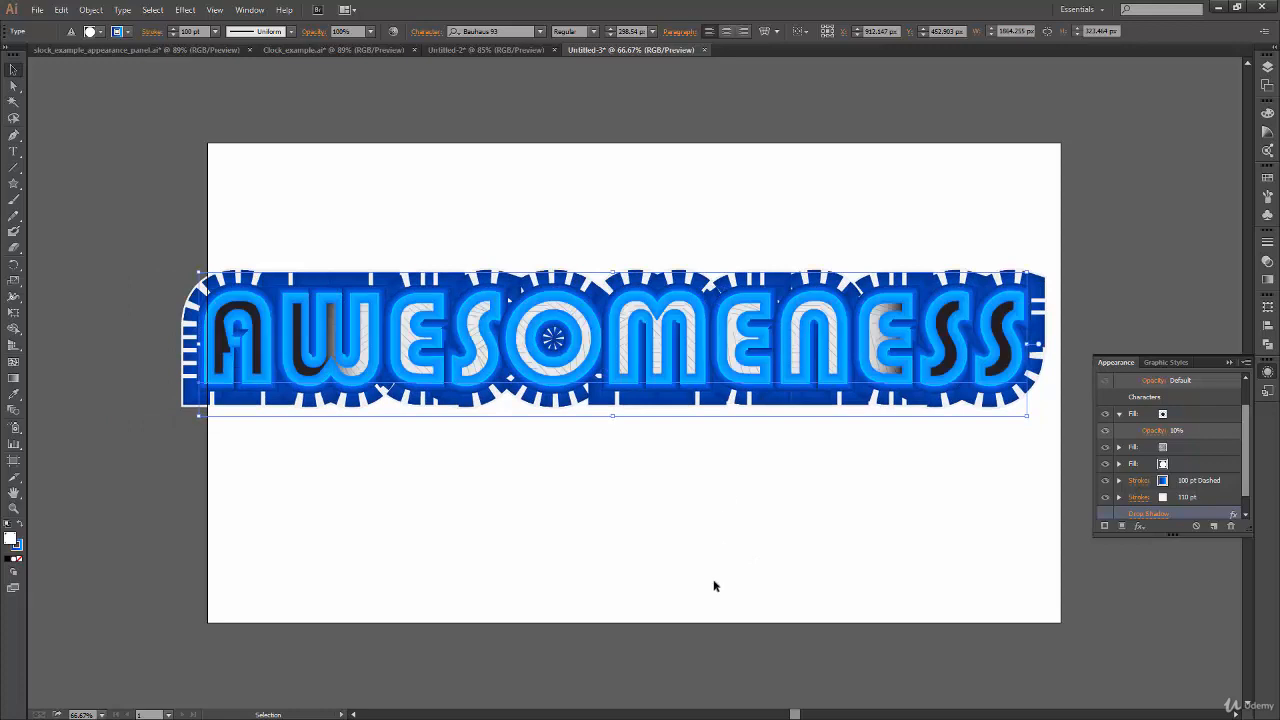
- Change the lowest fill in the AWESOMENESS text's appearance from the gradient to solid white
{"action": "left_click", "coordinate": [1163, 465]}
{"action": "left_click", "coordinate": [1172, 465]}
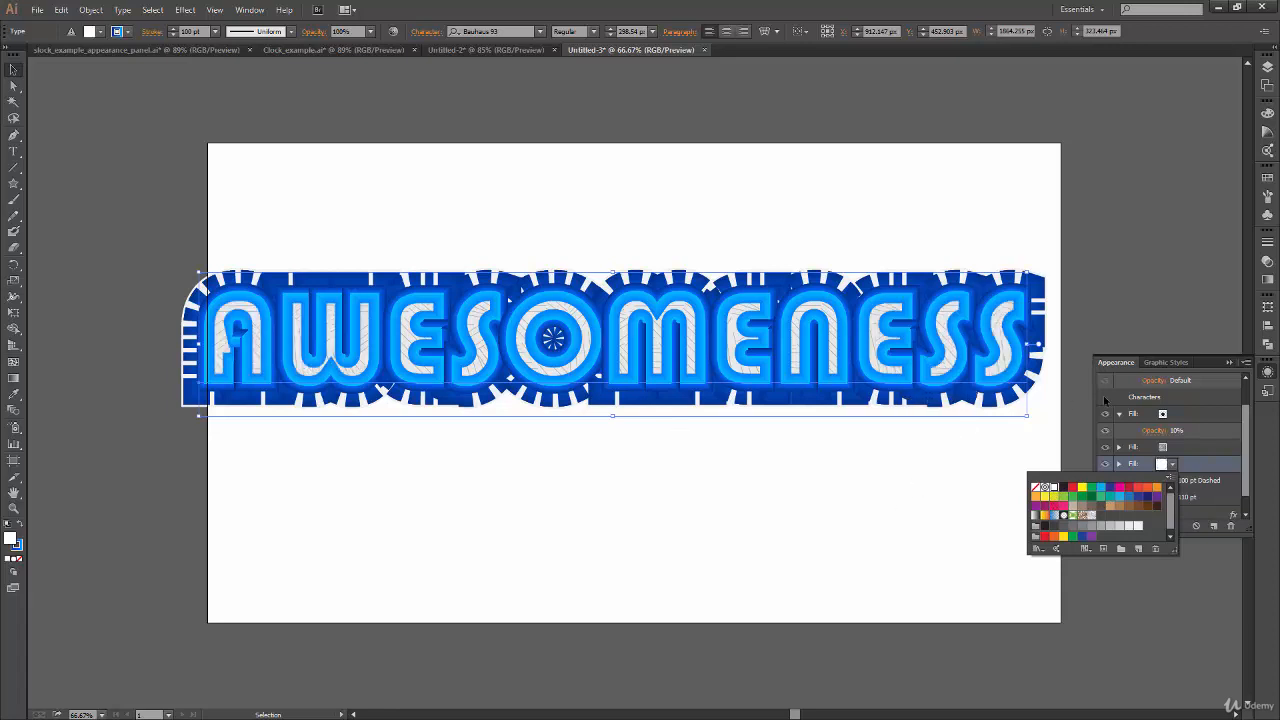
{"action": "left_click", "coordinate": [1243, 464]}
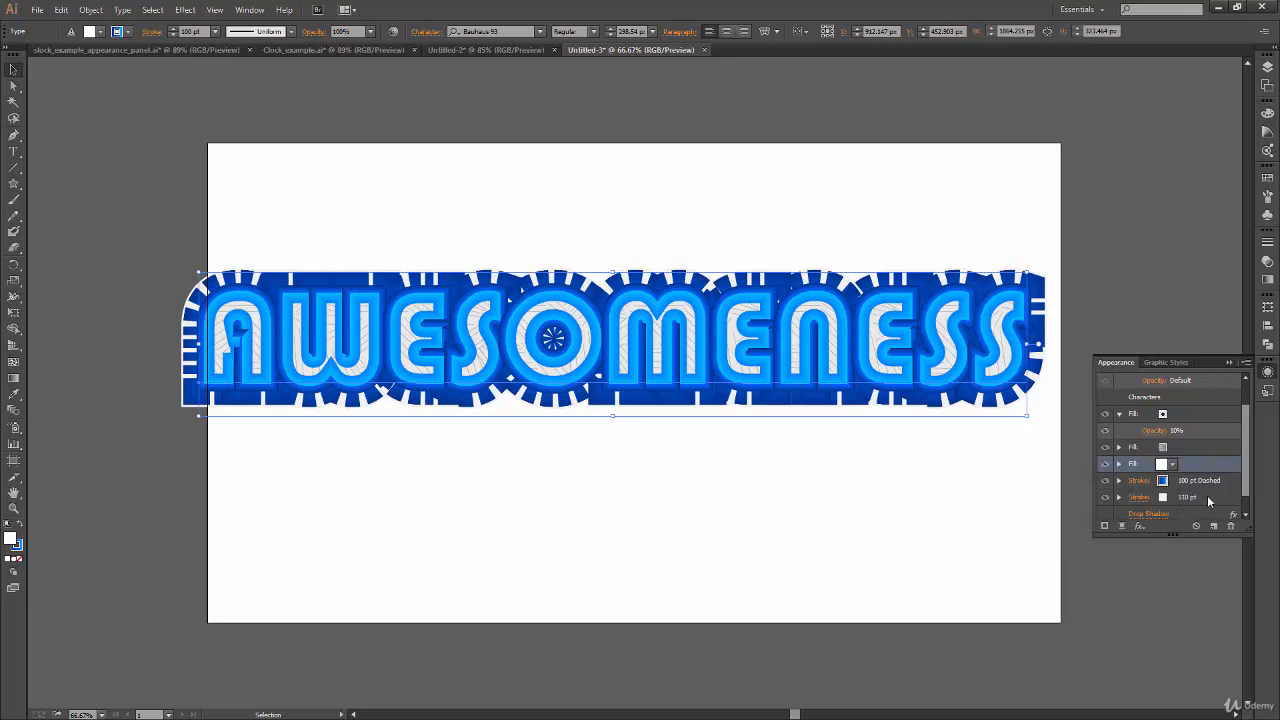
- Set the weight of the text's topmost blue stroke to 20 pt
{"action": "left_click_drag", "start_coordinate": [1245, 452], "coordinate": [1243, 430]}
{"action": "left_click", "coordinate": [1195, 397]}
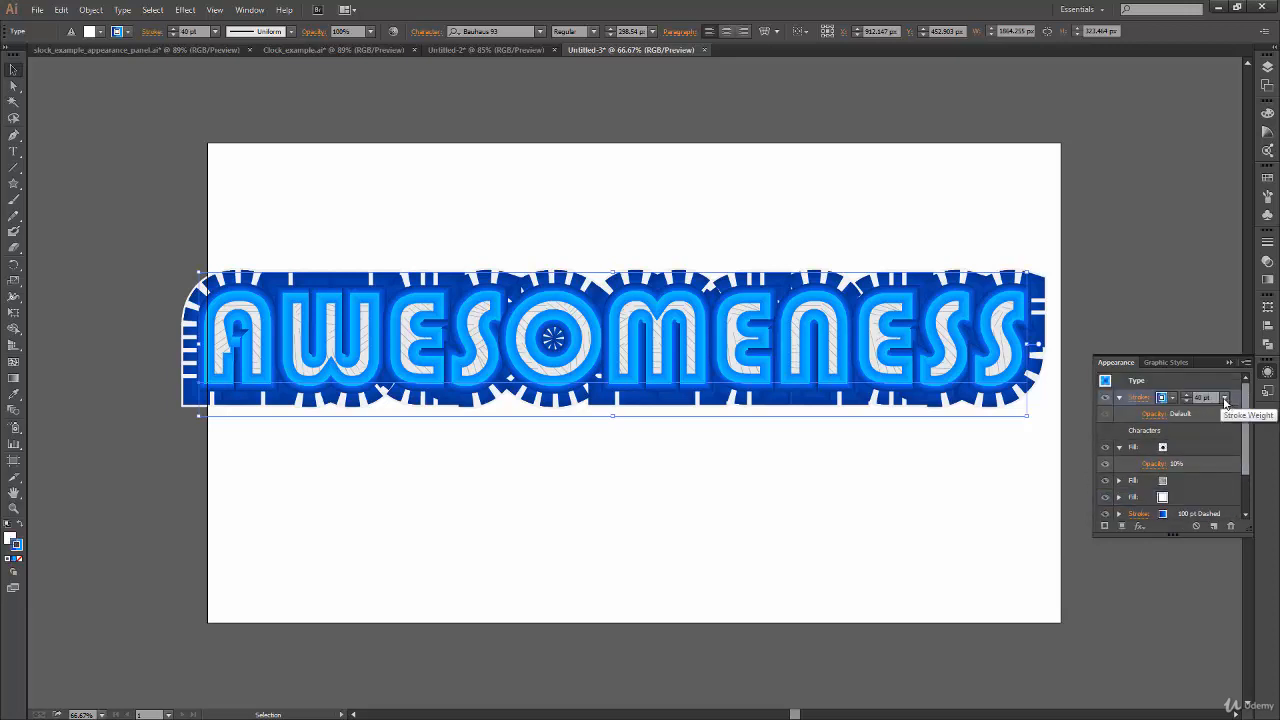
{"action": "left_click", "coordinate": [1224, 397]}
{"action": "left_click", "coordinate": [1239, 325]}
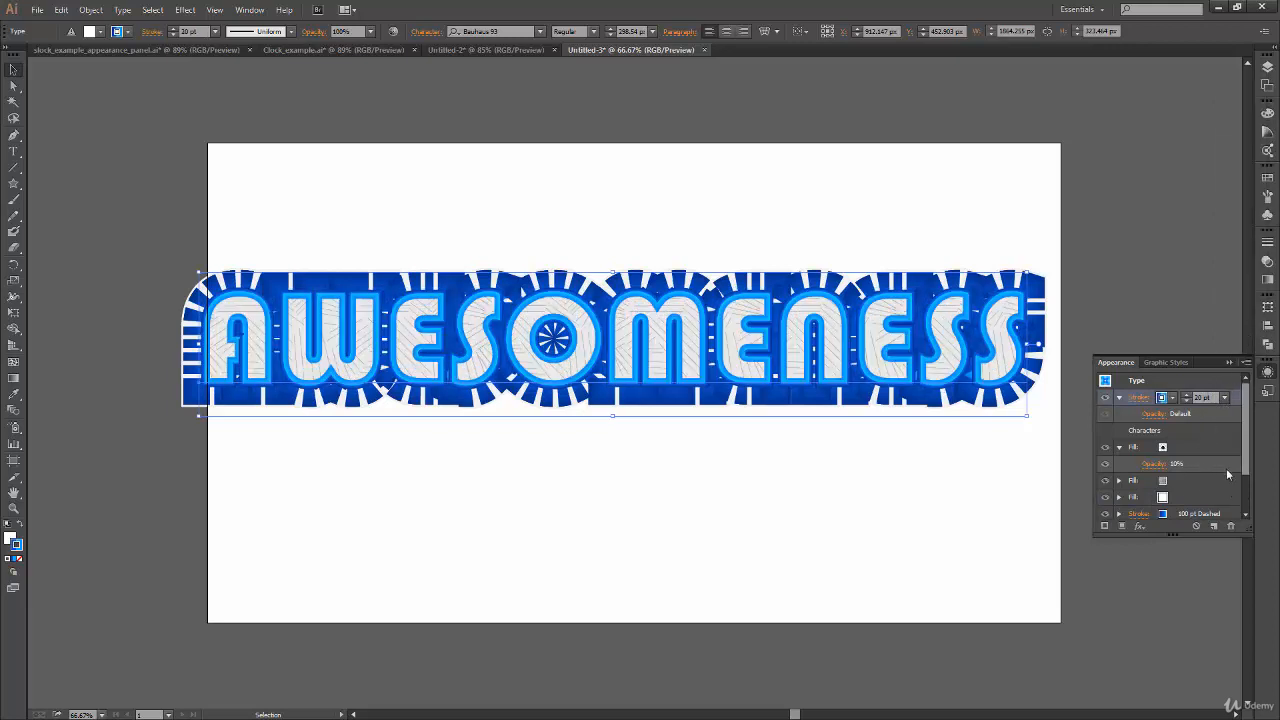
- Set the weight of the text's dashed blue stroke to 40 pt
{"action": "scroll", "coordinate": [1228, 477], "scroll_direction": "down", "scroll_amount": 3}
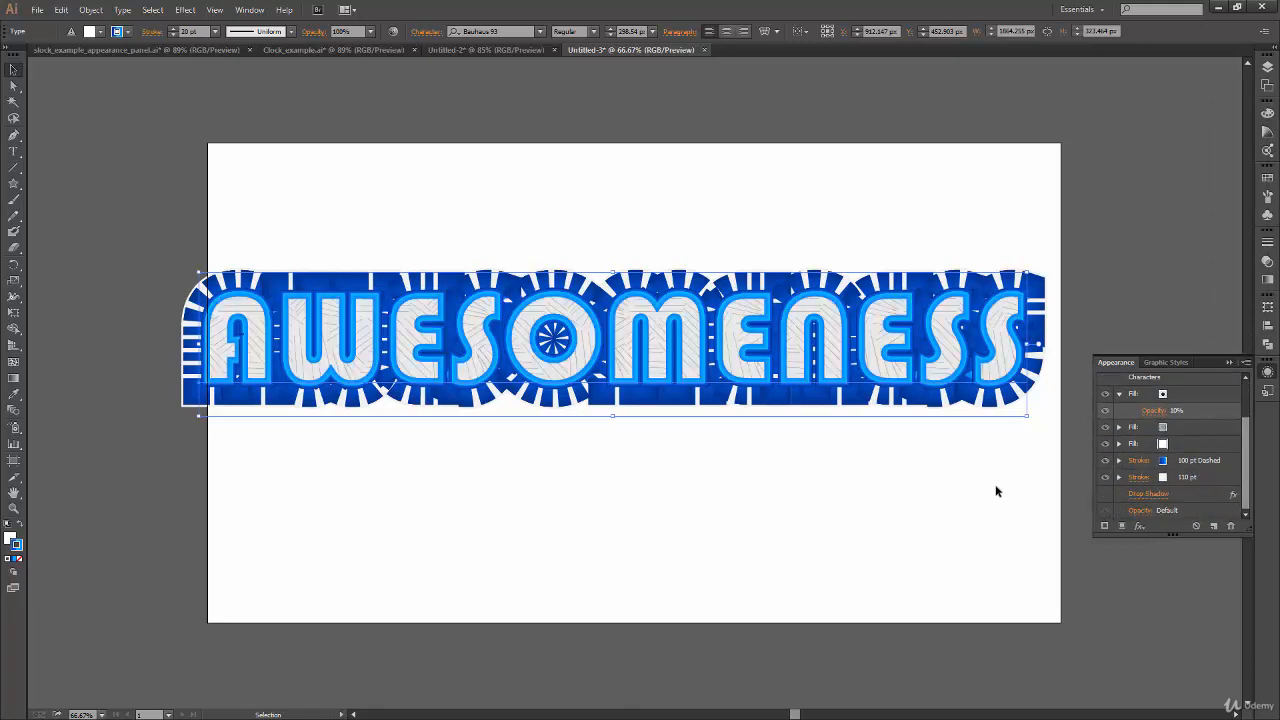
{"action": "left_click", "coordinate": [1228, 463]}
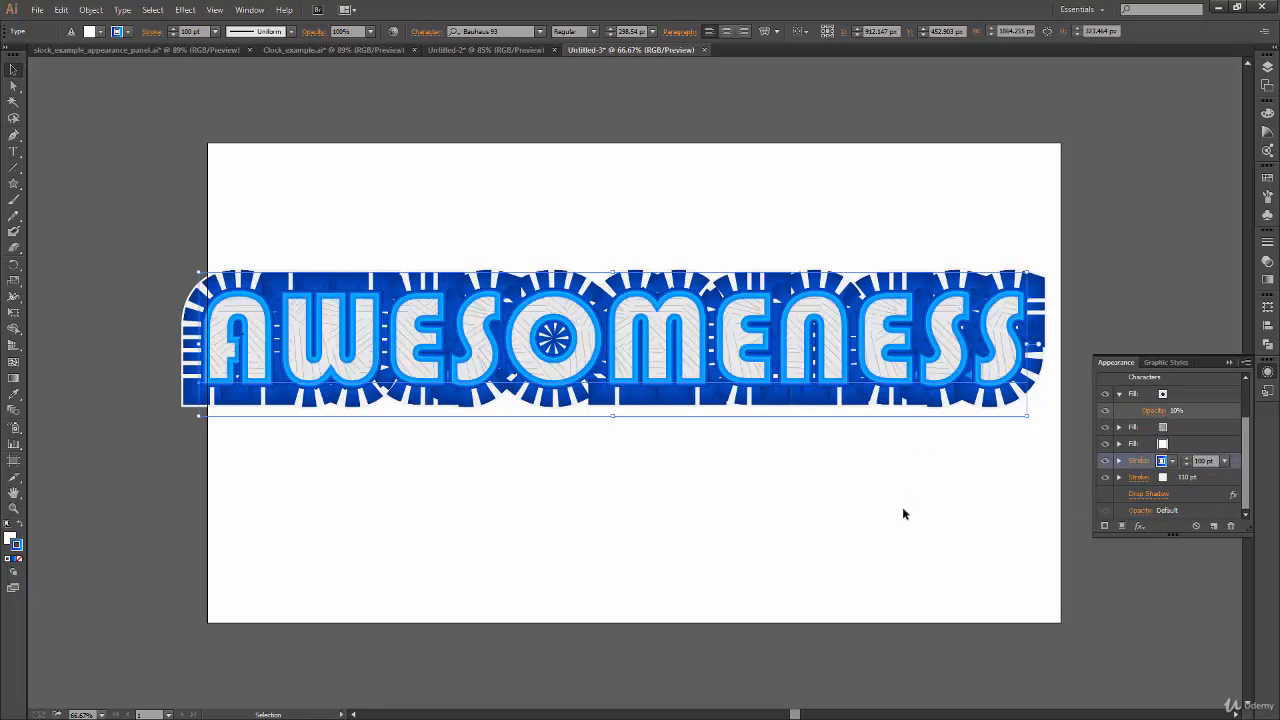
{"action": "left_click", "coordinate": [1225, 461]}
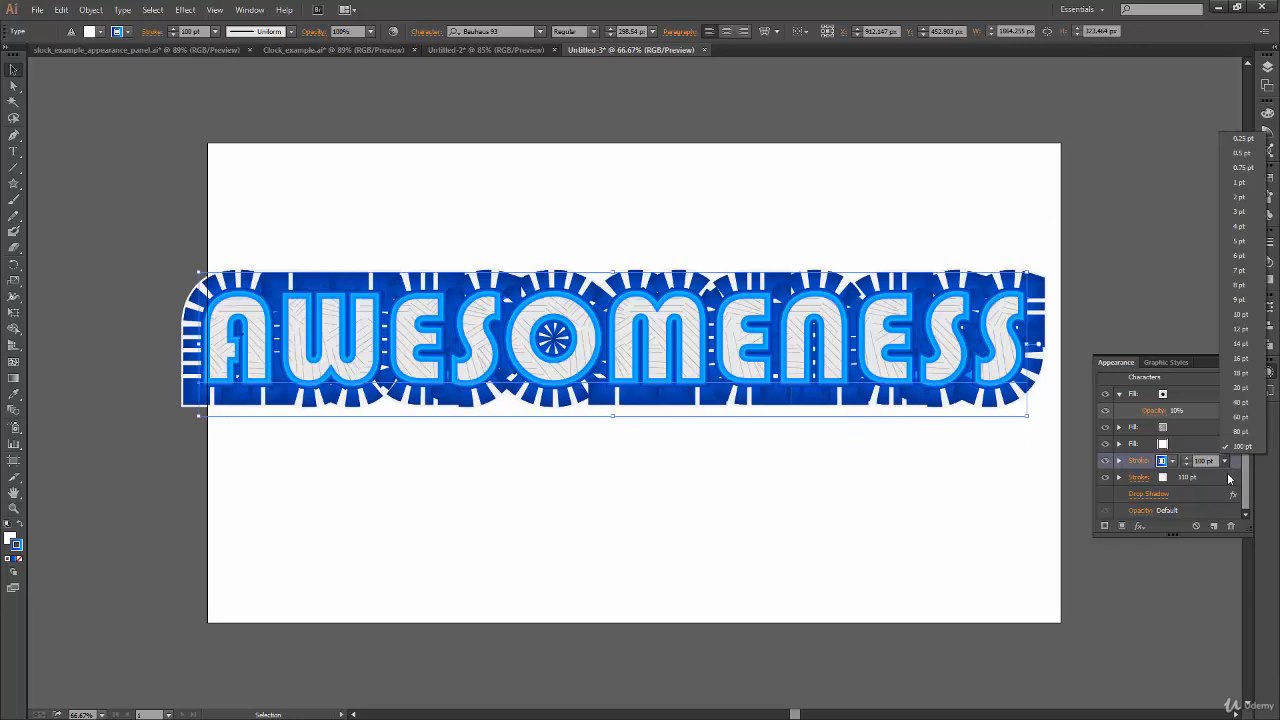
{"action": "left_click", "coordinate": [1241, 402]}
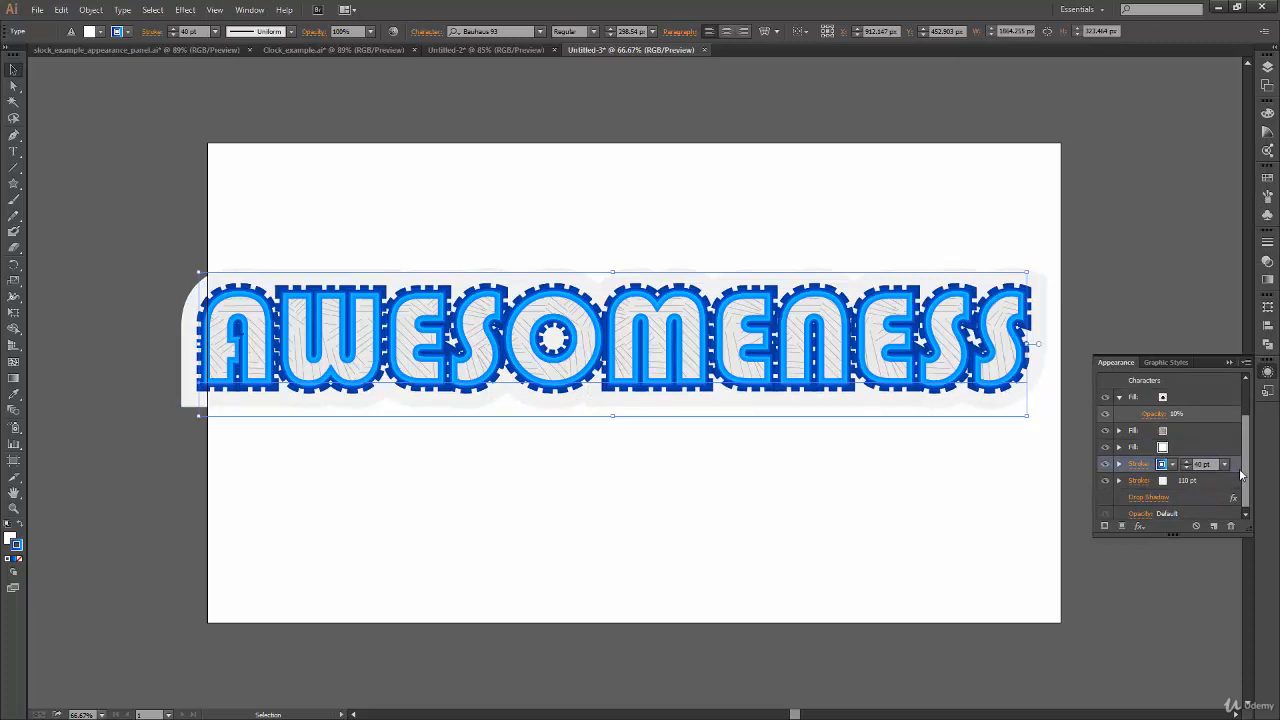
- Turn off the dashed line on the text's outer blue stroke and set its weight to 60 pt
{"action": "left_click", "coordinate": [1138, 464]}
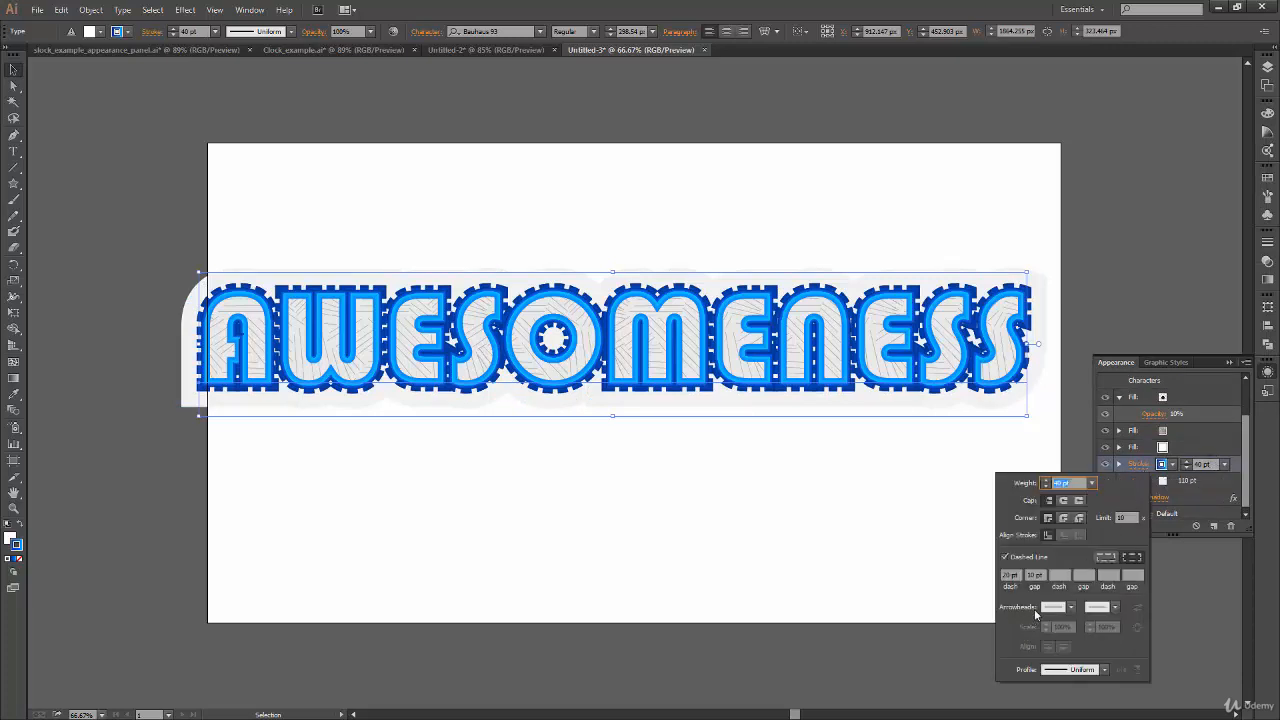
{"action": "left_click", "coordinate": [1005, 556]}
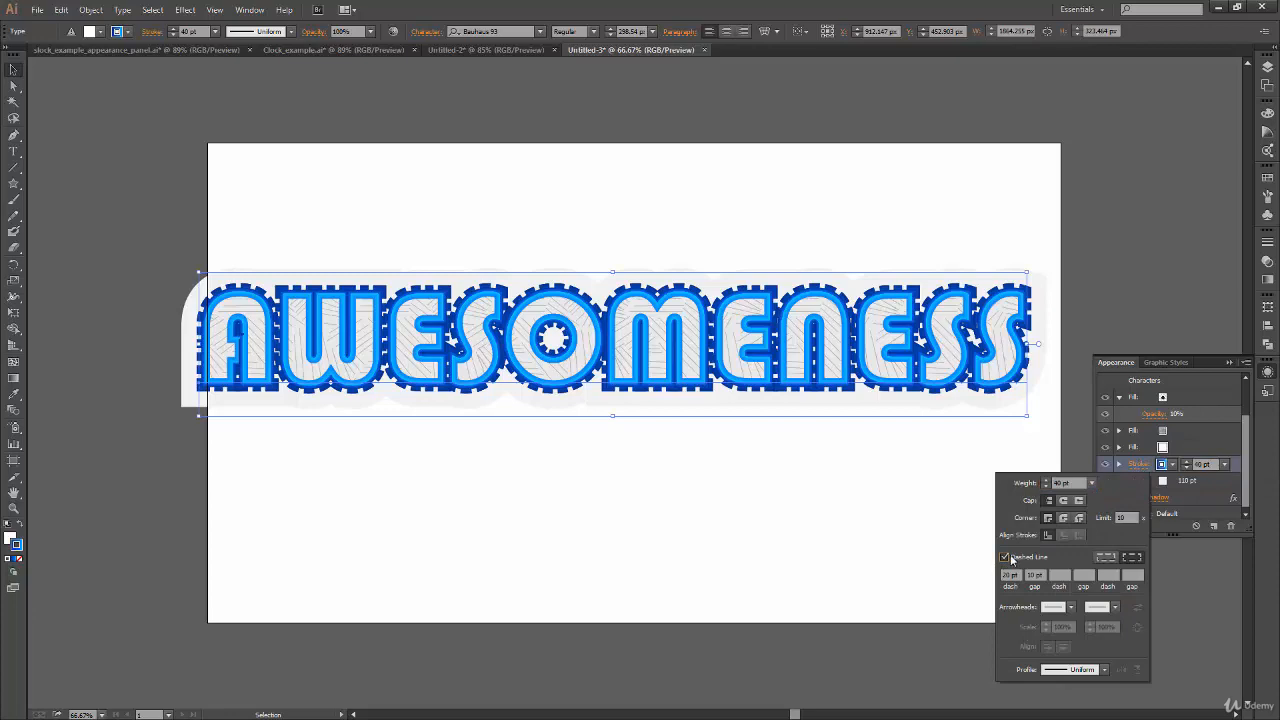
{"action": "left_click", "coordinate": [1224, 464]}
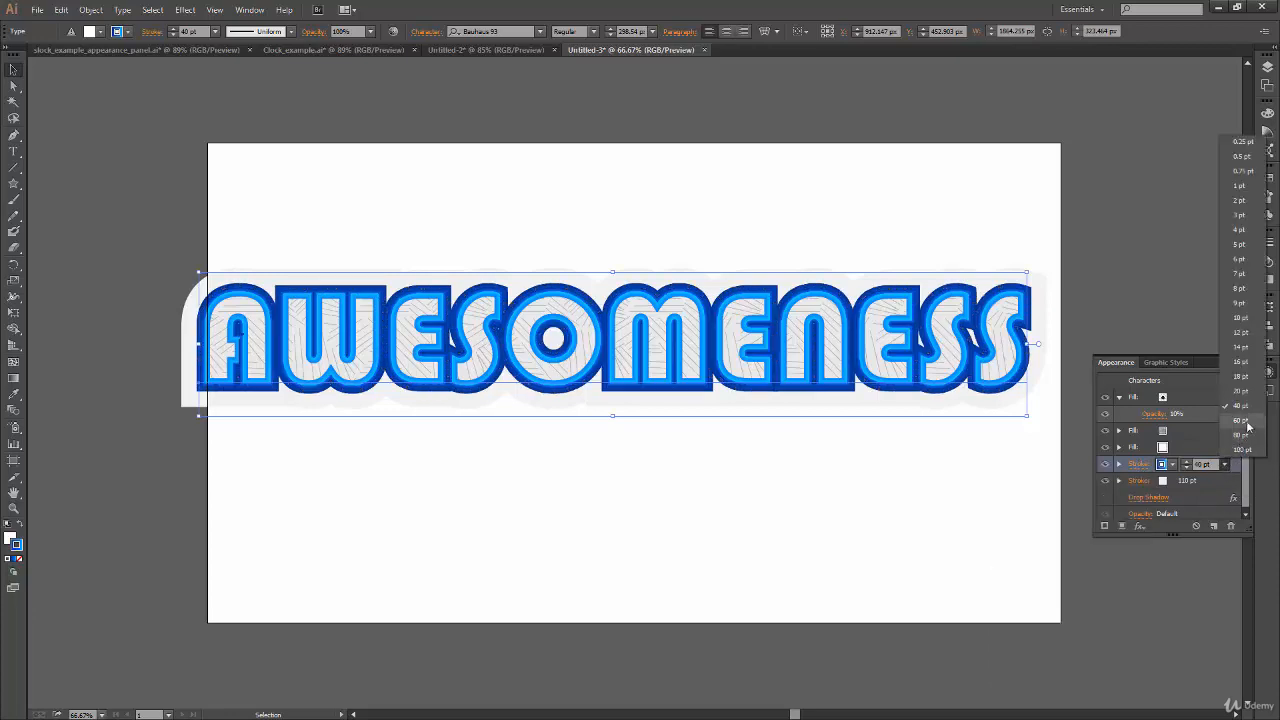
{"action": "left_click", "coordinate": [1241, 420]}
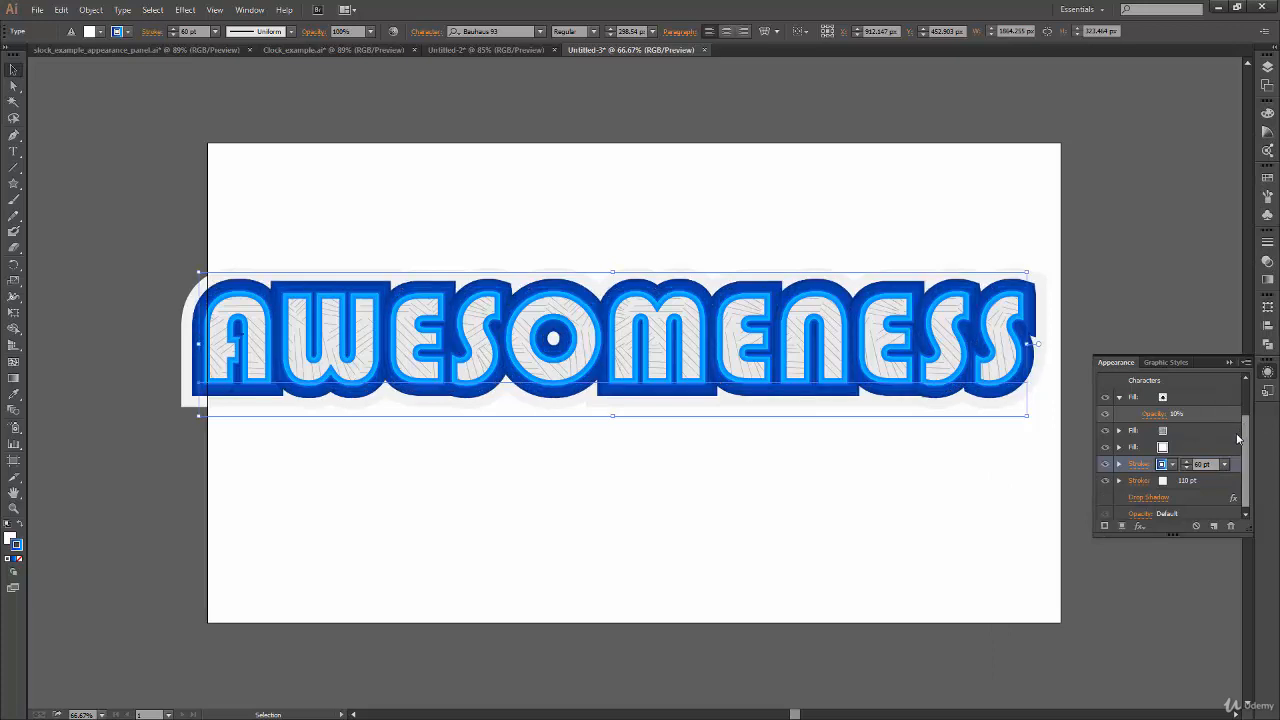
- Delete the 110 pt white stroke from the text's appearance
{"action": "left_click", "coordinate": [1184, 487]}
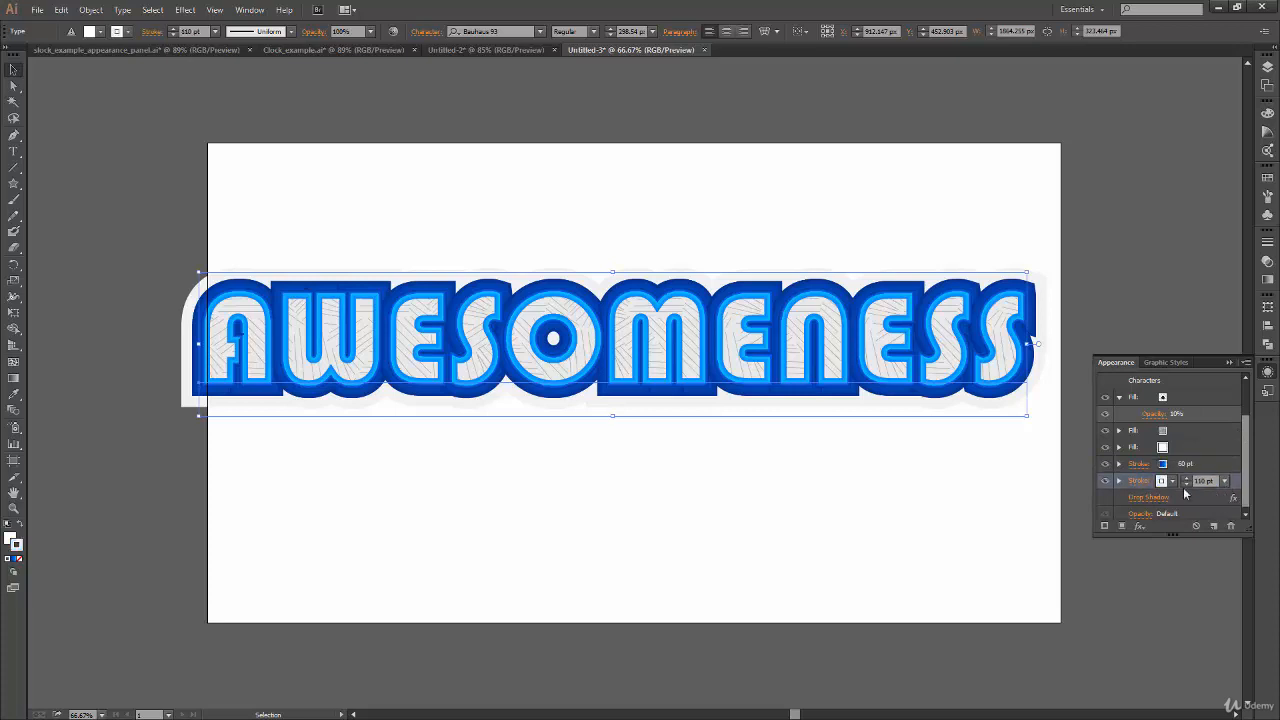
{"action": "left_click", "coordinate": [1229, 527]}
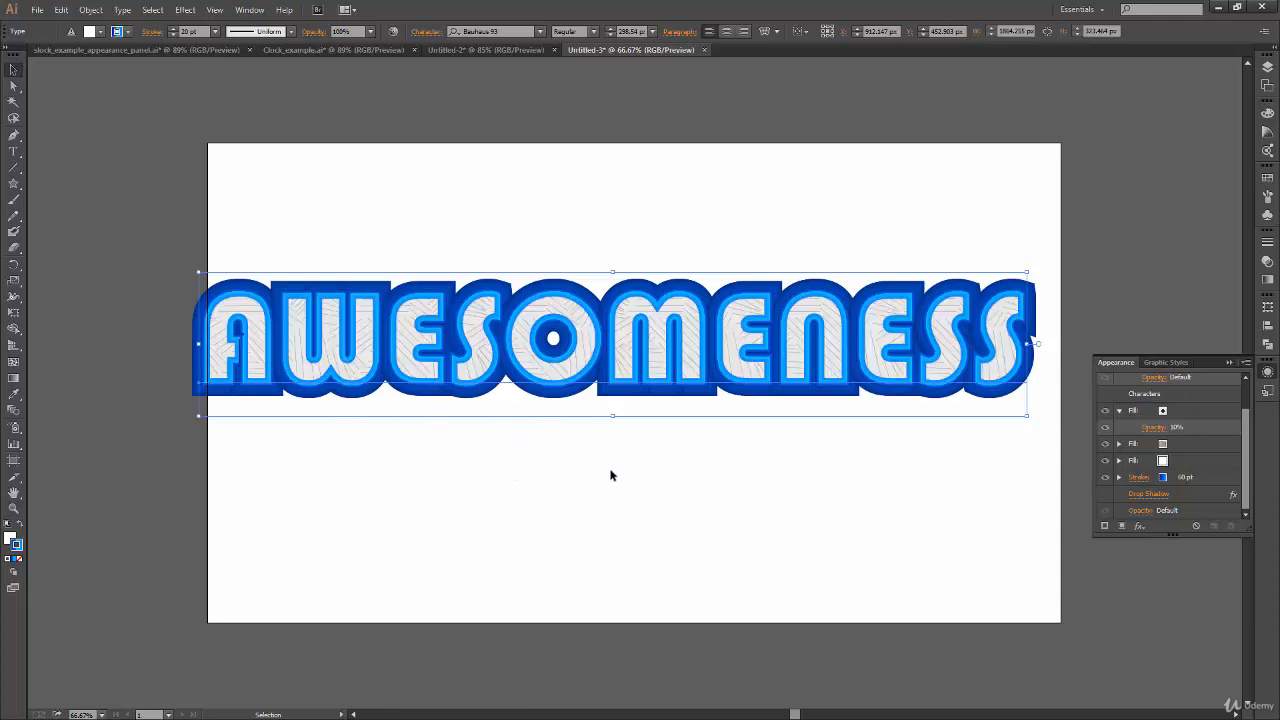
- Recolor the 60 pt outer stroke of the text with a red swatch
{"action": "left_click", "coordinate": [1184, 479]}
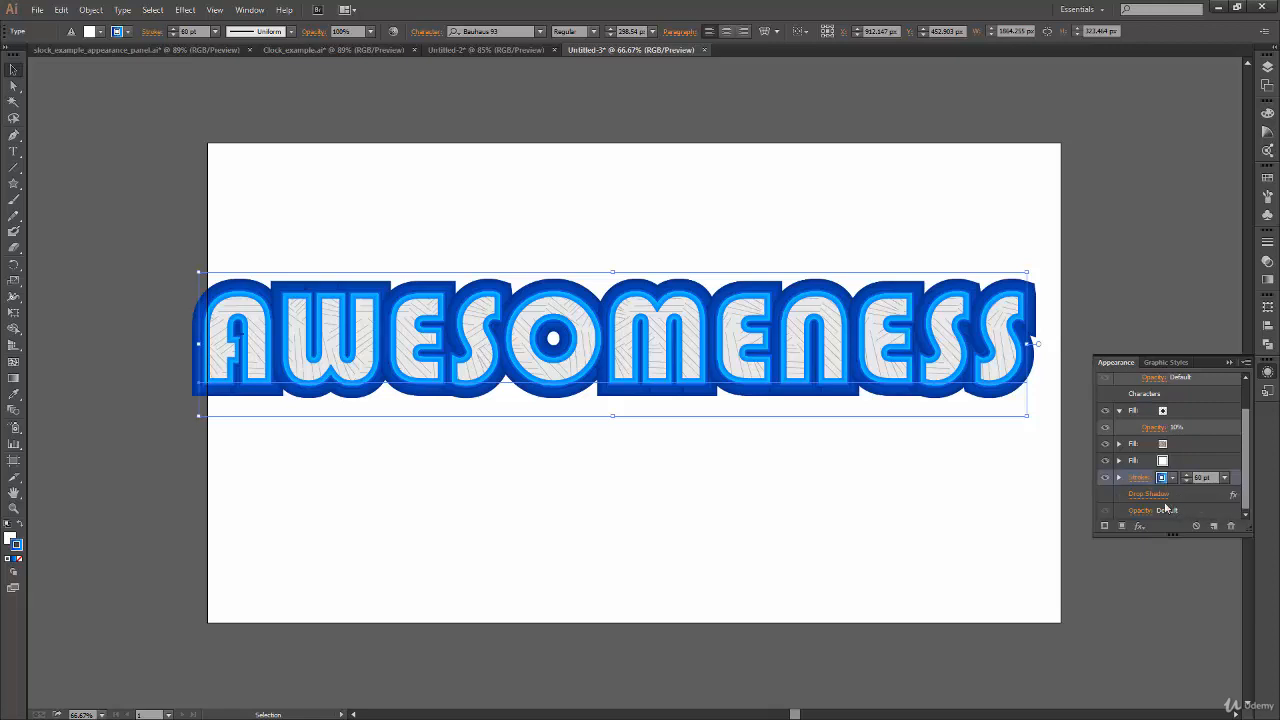
{"action": "left_click", "coordinate": [1173, 478]}
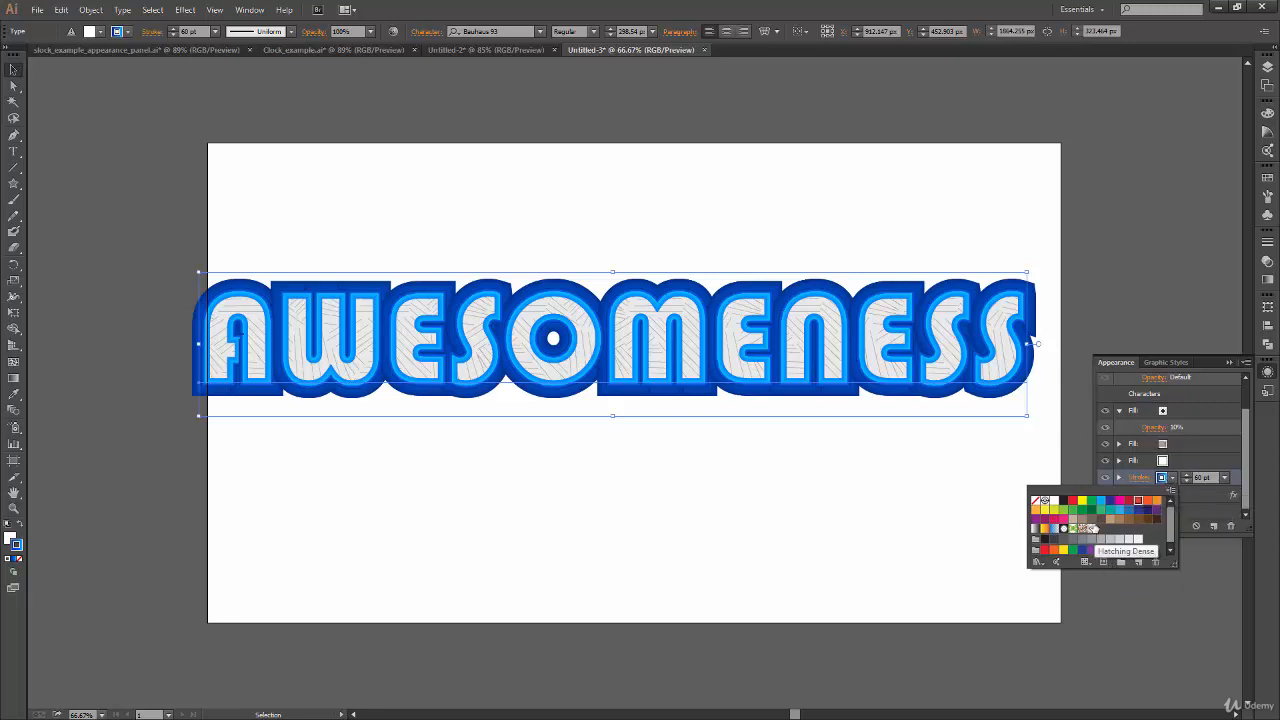
{"action": "left_click", "coordinate": [1142, 507]}
{"action": "left_click", "coordinate": [1139, 506]}
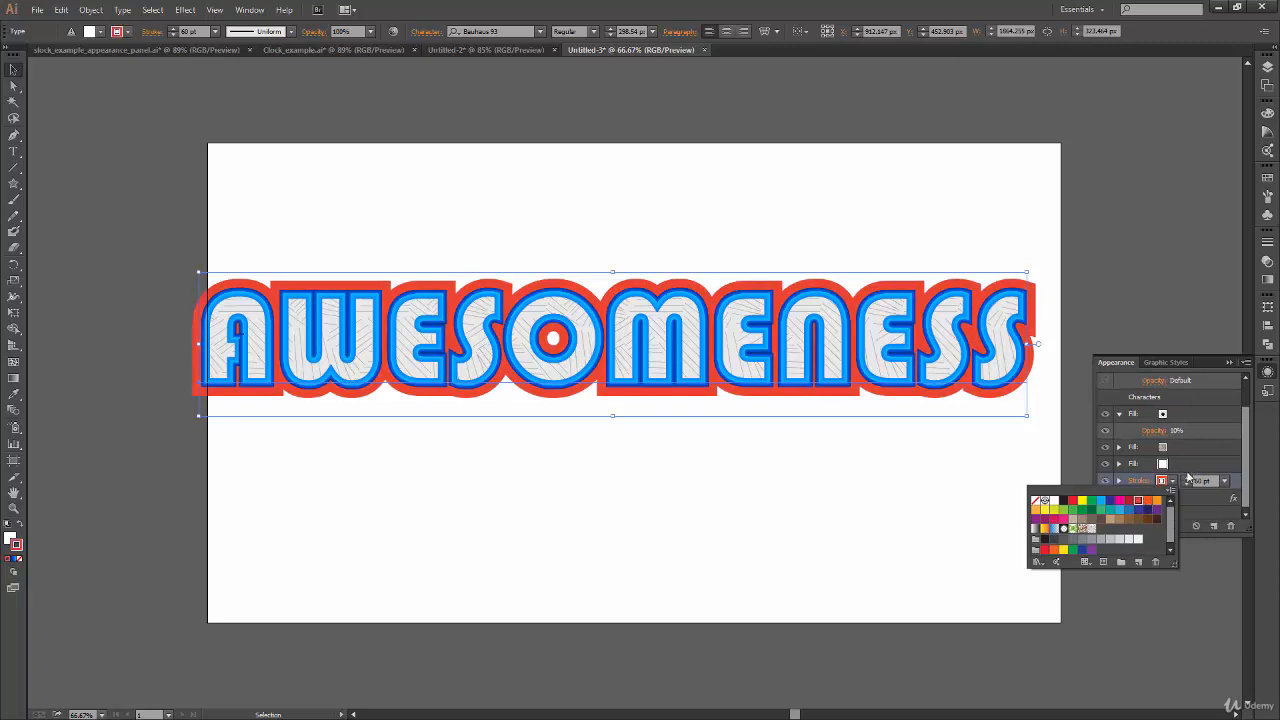
{"action": "left_click", "coordinate": [1240, 424]}
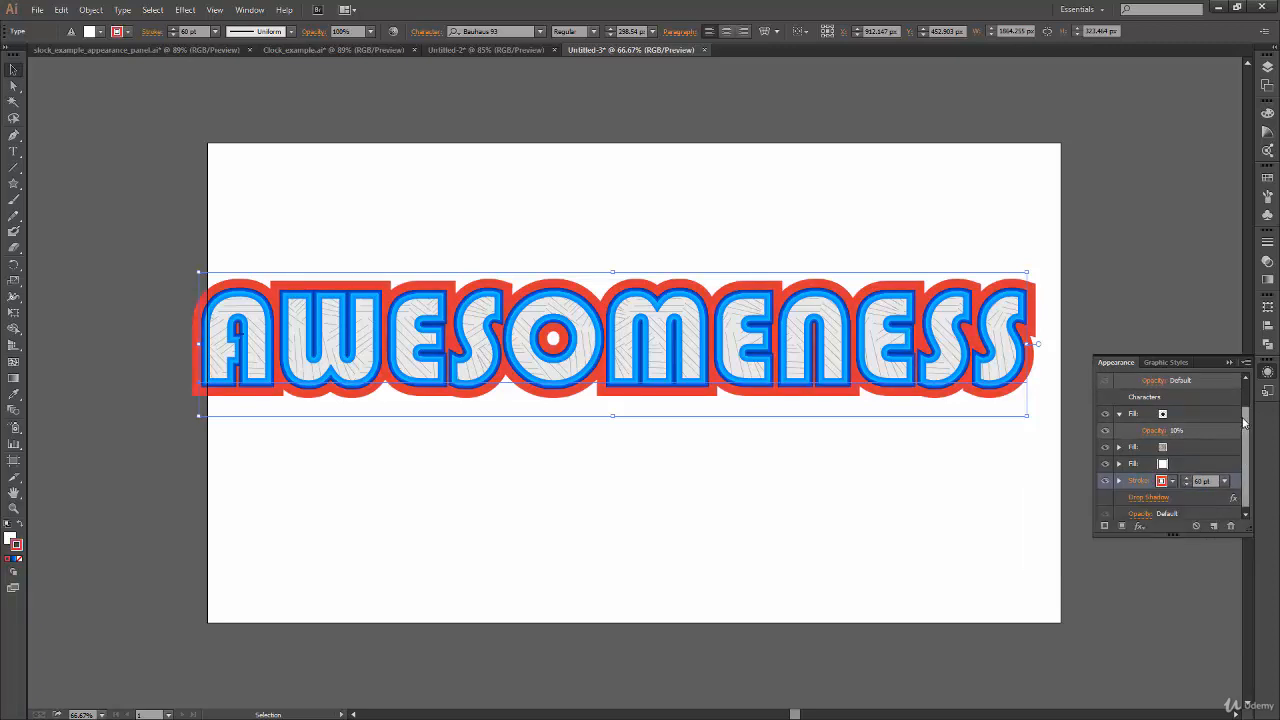
- Try cyan and other swatches on the 20 pt top stroke of the text and settle on red
{"action": "scroll", "coordinate": [1240, 424], "scroll_direction": "up", "scroll_amount": 3}
{"action": "left_click", "coordinate": [1177, 400]}
{"action": "left_click", "coordinate": [1177, 400]}
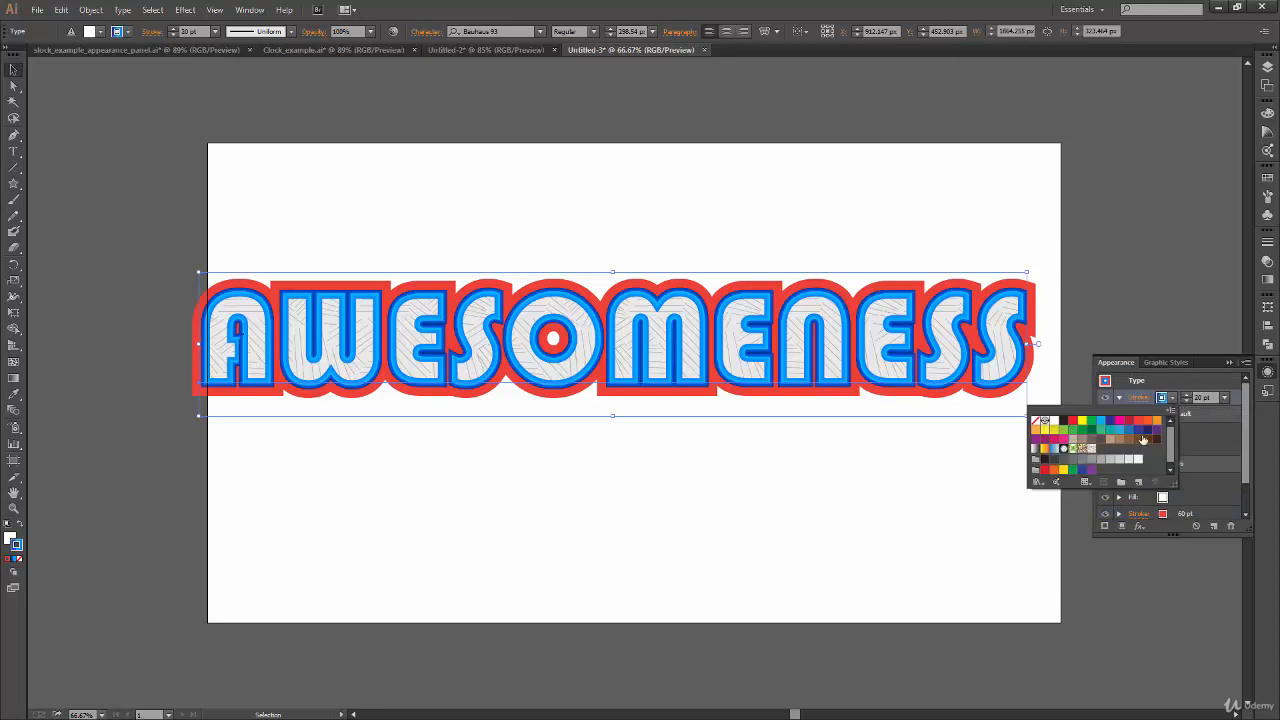
{"action": "left_click", "coordinate": [1101, 421]}
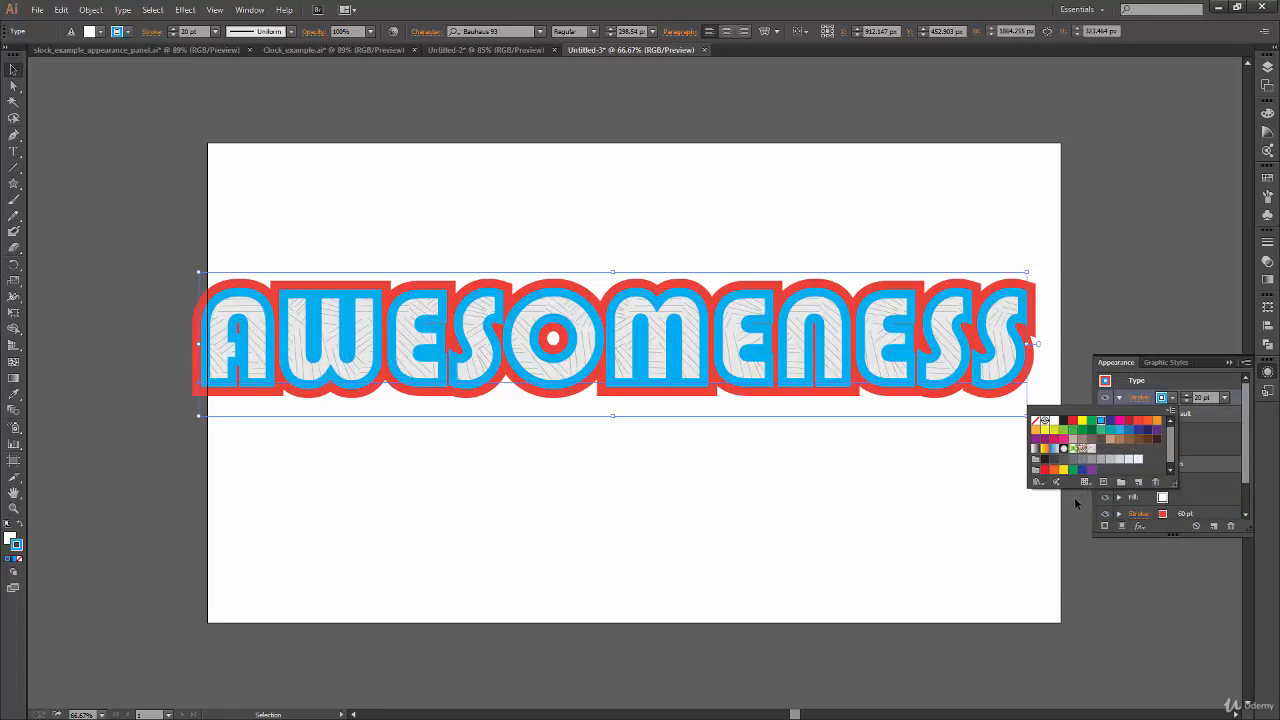
{"action": "left_click", "coordinate": [1129, 433]}
{"action": "left_click", "coordinate": [1119, 433]}
{"action": "left_click", "coordinate": [1101, 421]}
{"action": "left_click", "coordinate": [1138, 421]}
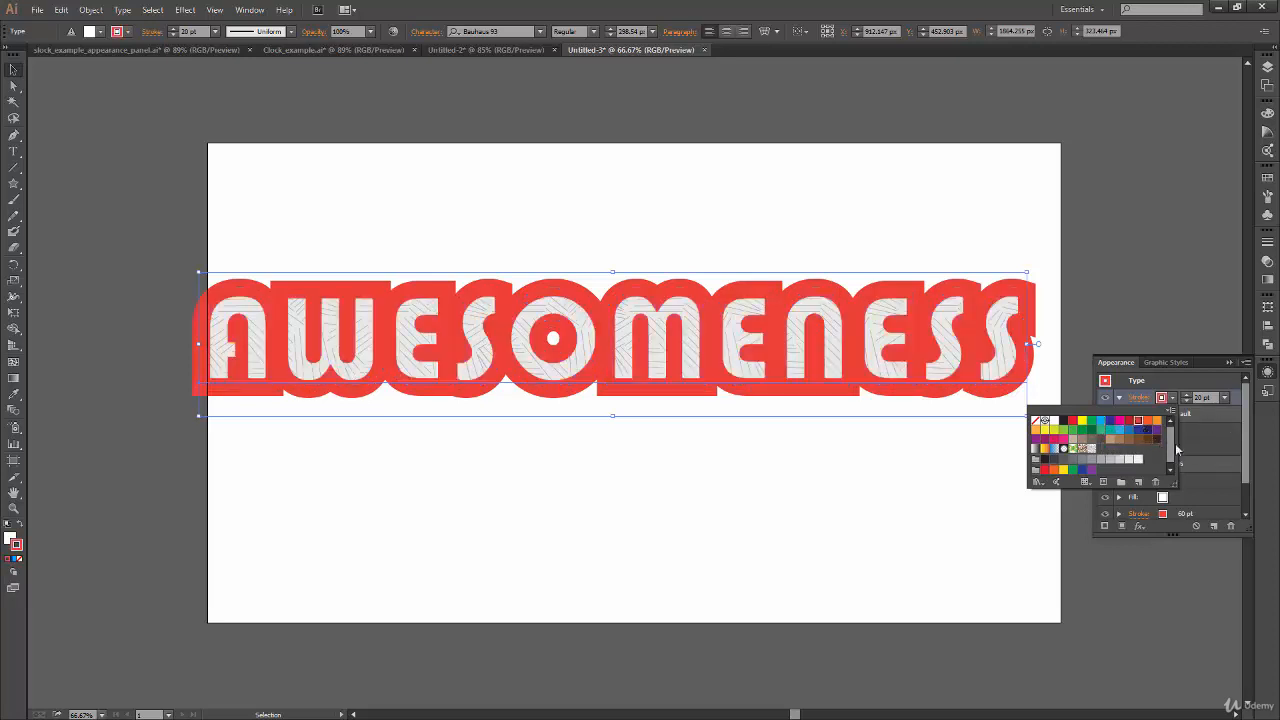
- Recolor the 60 pt outer stroke of the text with the cyan swatch
{"action": "left_click", "coordinate": [1175, 514]}
{"action": "left_click", "coordinate": [1176, 509]}
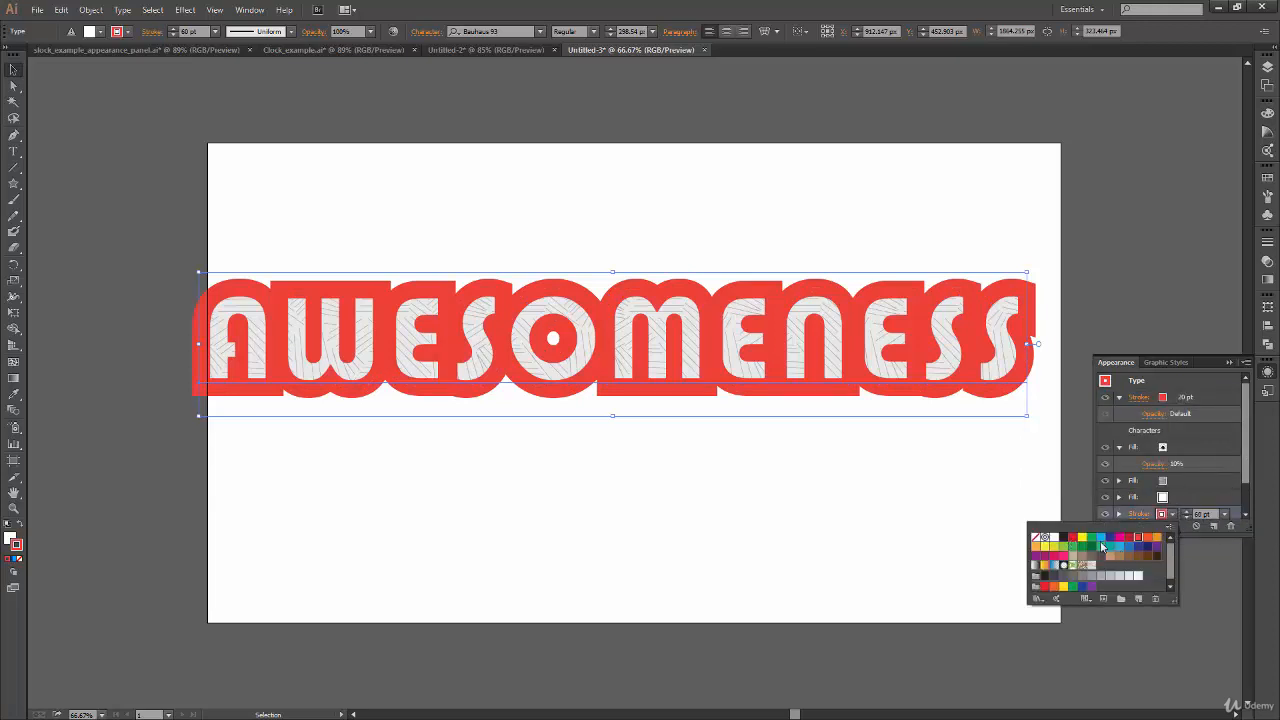
{"action": "left_click", "coordinate": [1101, 540]}
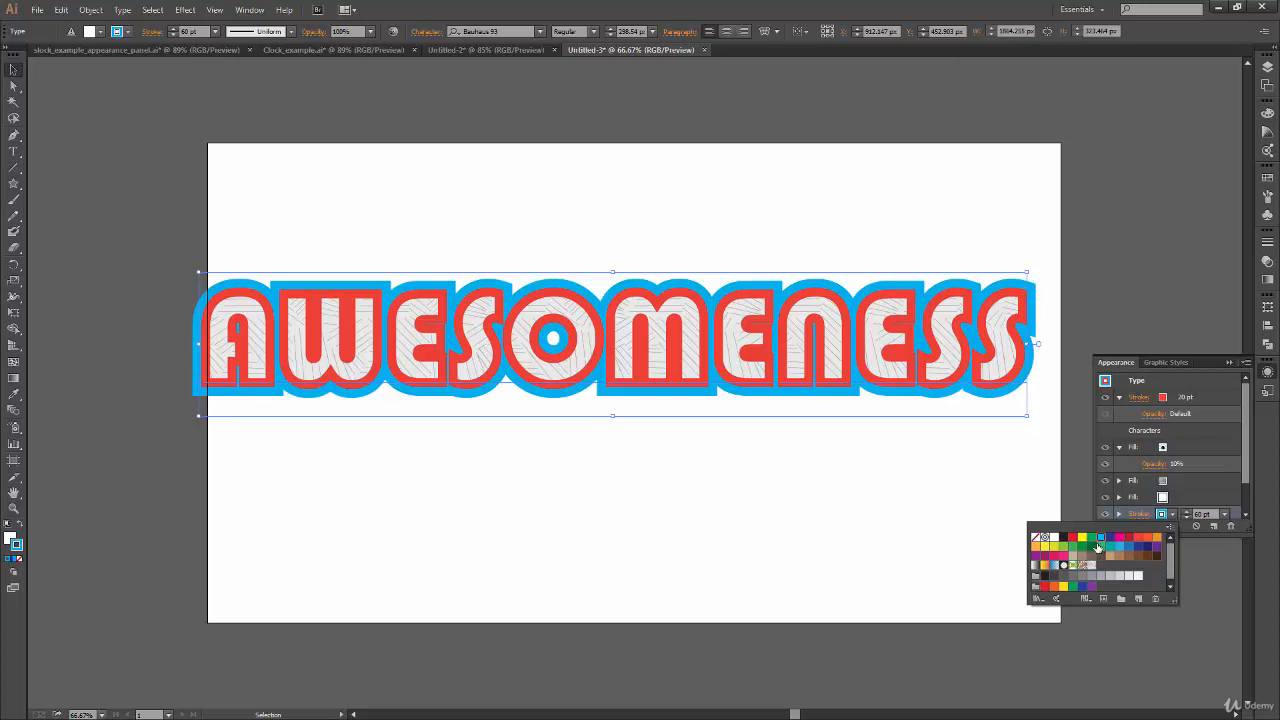
{"action": "left_click", "coordinate": [1198, 407]}
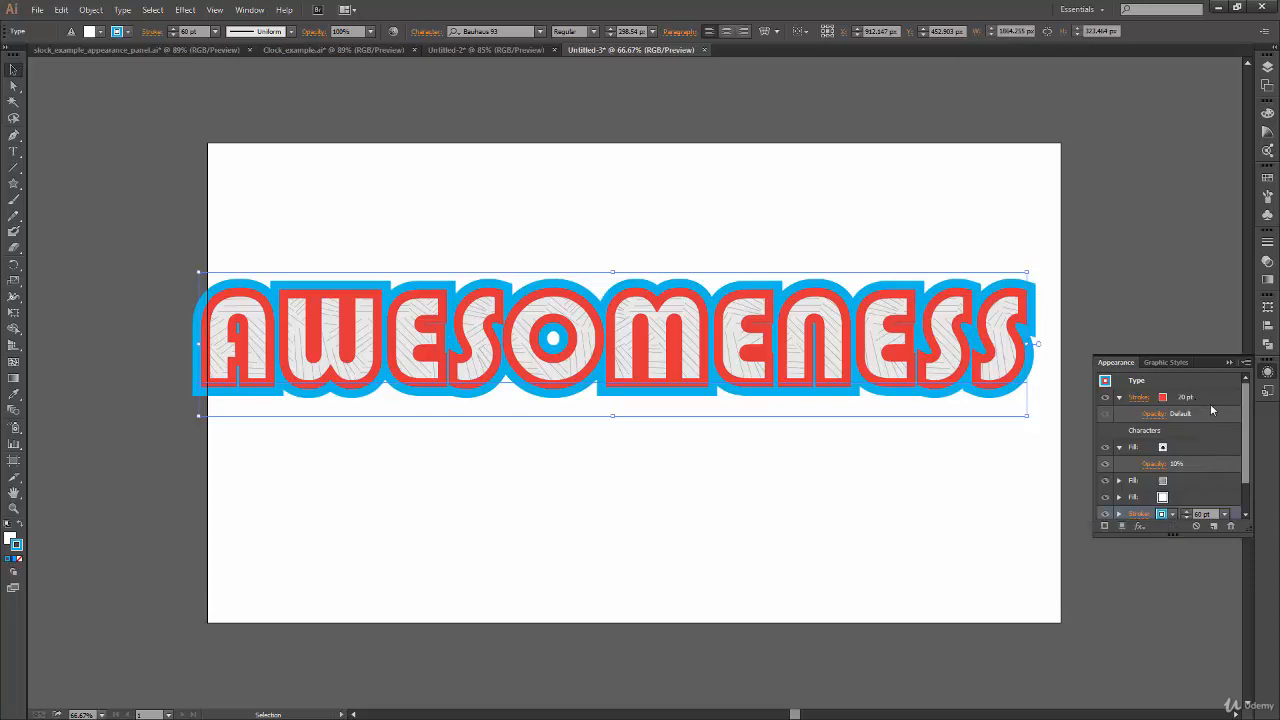
- Try 12 pt on the text's red top stroke and settle on a weight of 14 pt
{"action": "left_click", "coordinate": [1198, 407]}
{"action": "left_click", "coordinate": [1224, 398]}
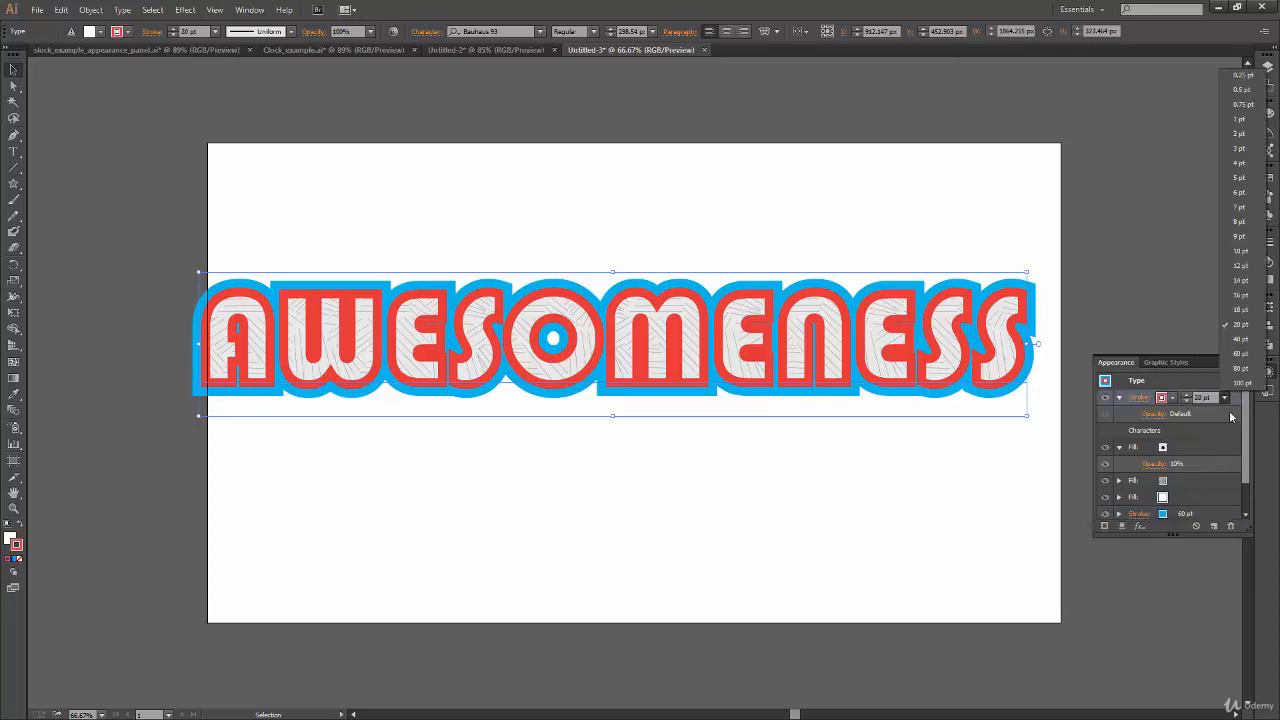
{"action": "left_click", "coordinate": [1249, 267]}
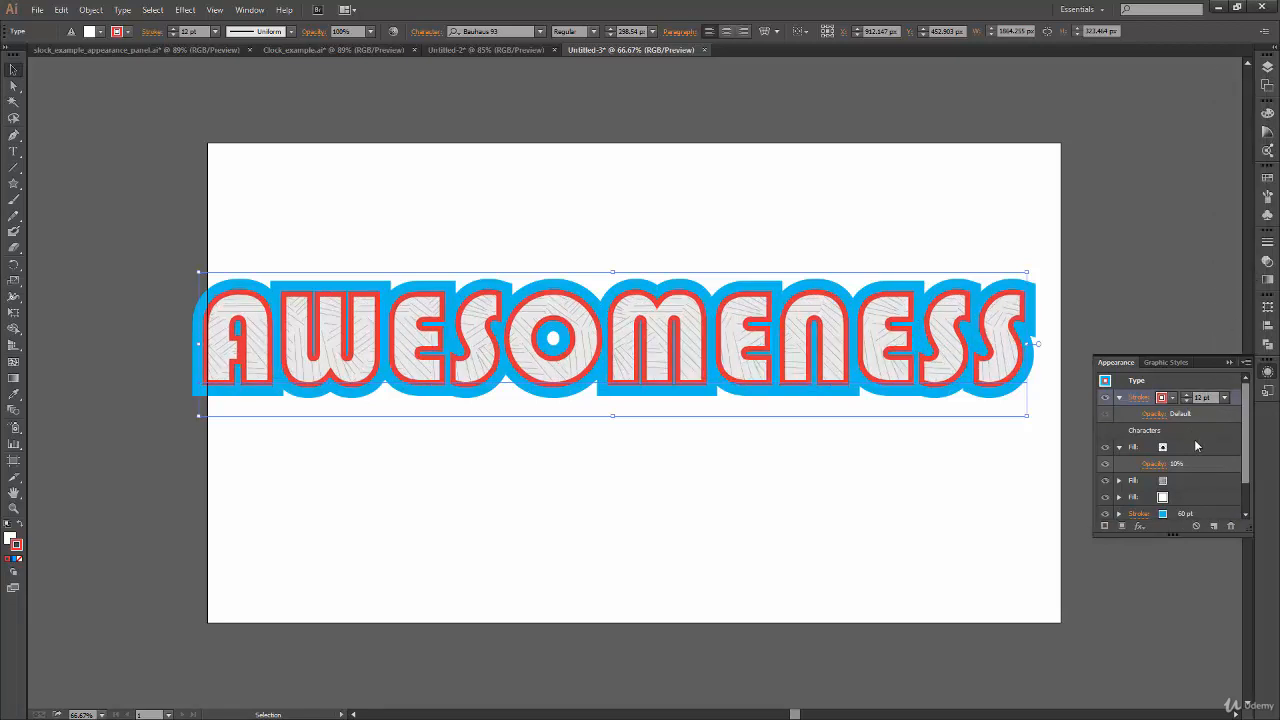
{"action": "left_click", "coordinate": [1224, 398]}
{"action": "left_click", "coordinate": [1249, 290]}
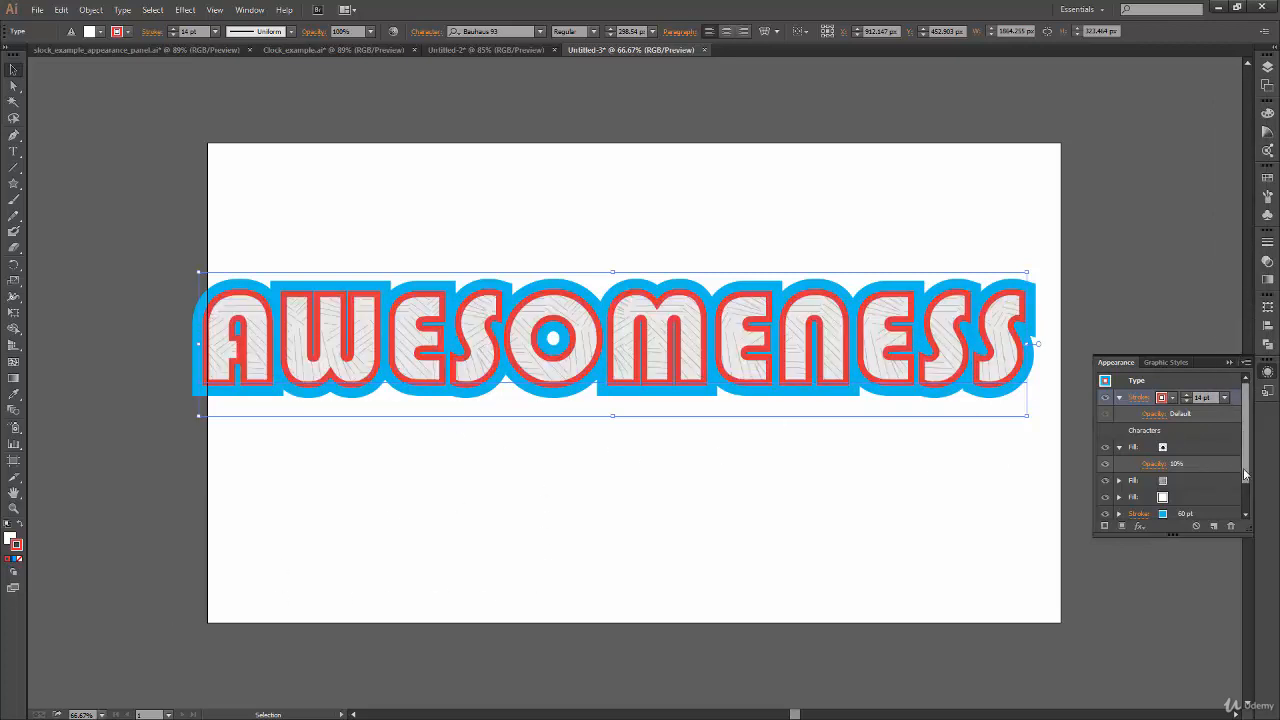
- Delete the 10% opacity black gradient fill from the text's appearance
{"action": "left_click", "coordinate": [1206, 448]}
{"action": "left_click_drag", "start_coordinate": [1245, 463], "coordinate": [1246, 498]}
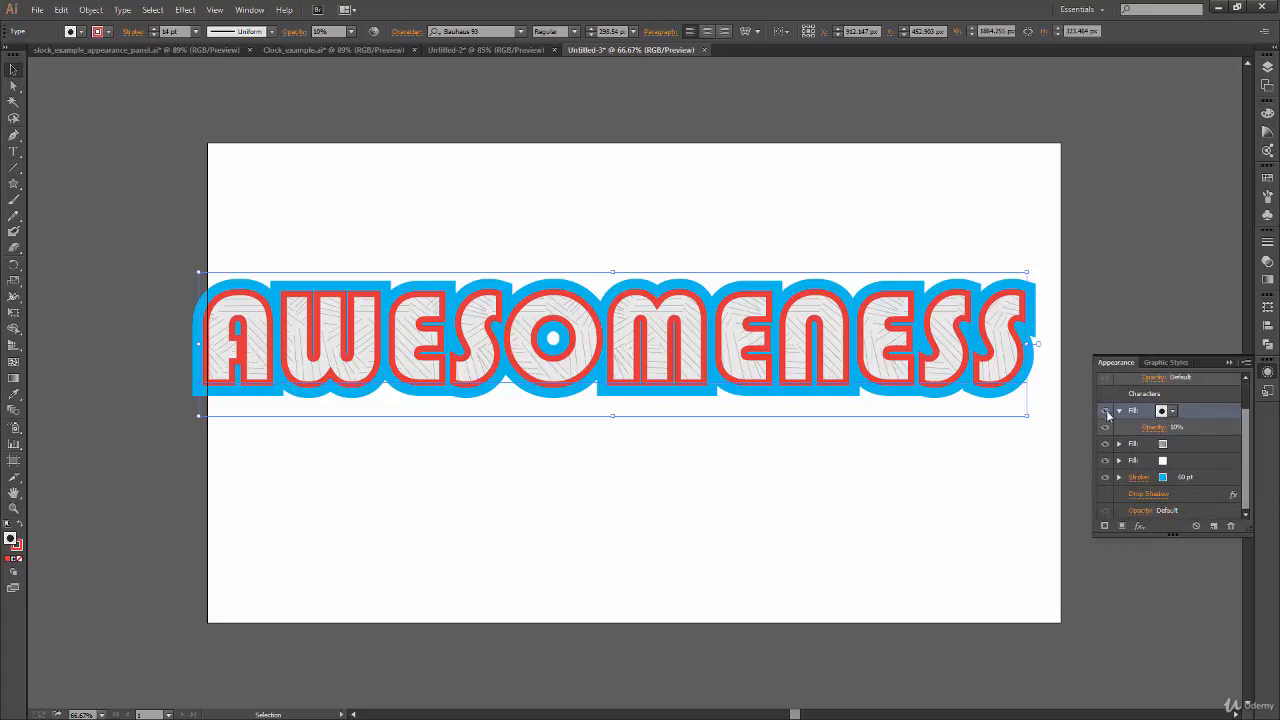
{"action": "left_click", "coordinate": [1106, 431]}
{"action": "left_click", "coordinate": [1106, 429]}
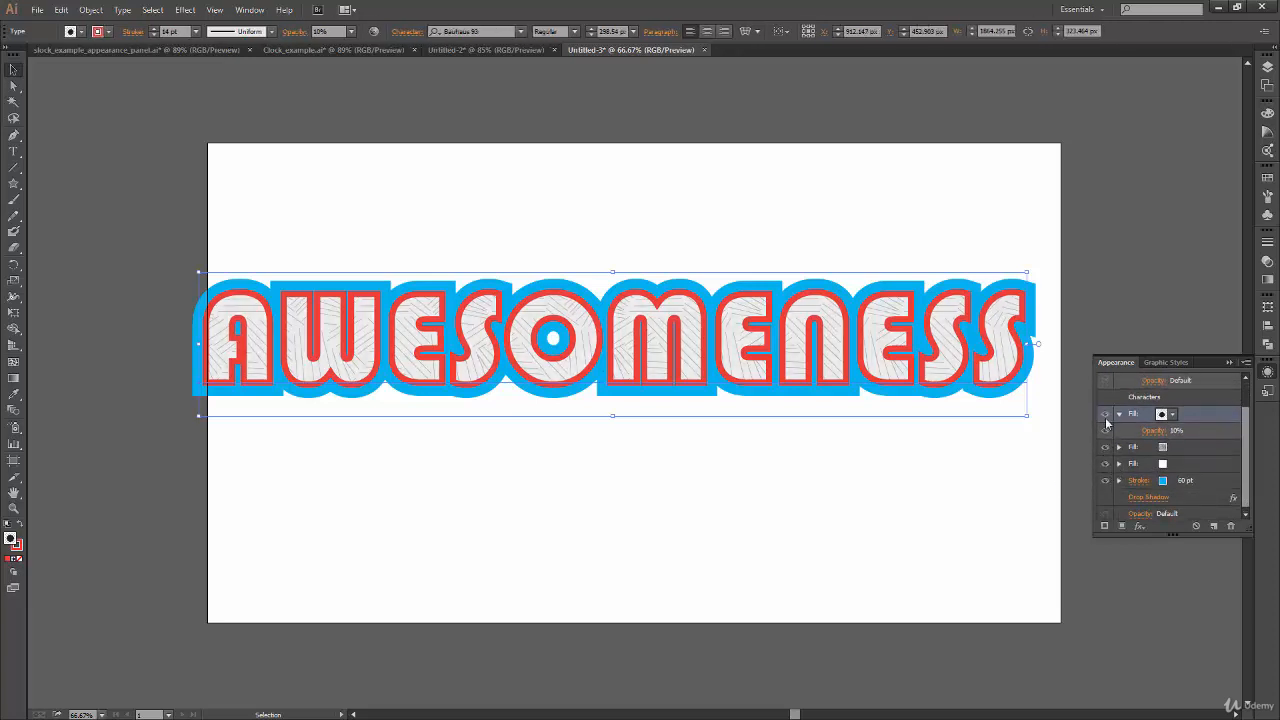
{"action": "left_click", "coordinate": [1232, 527]}
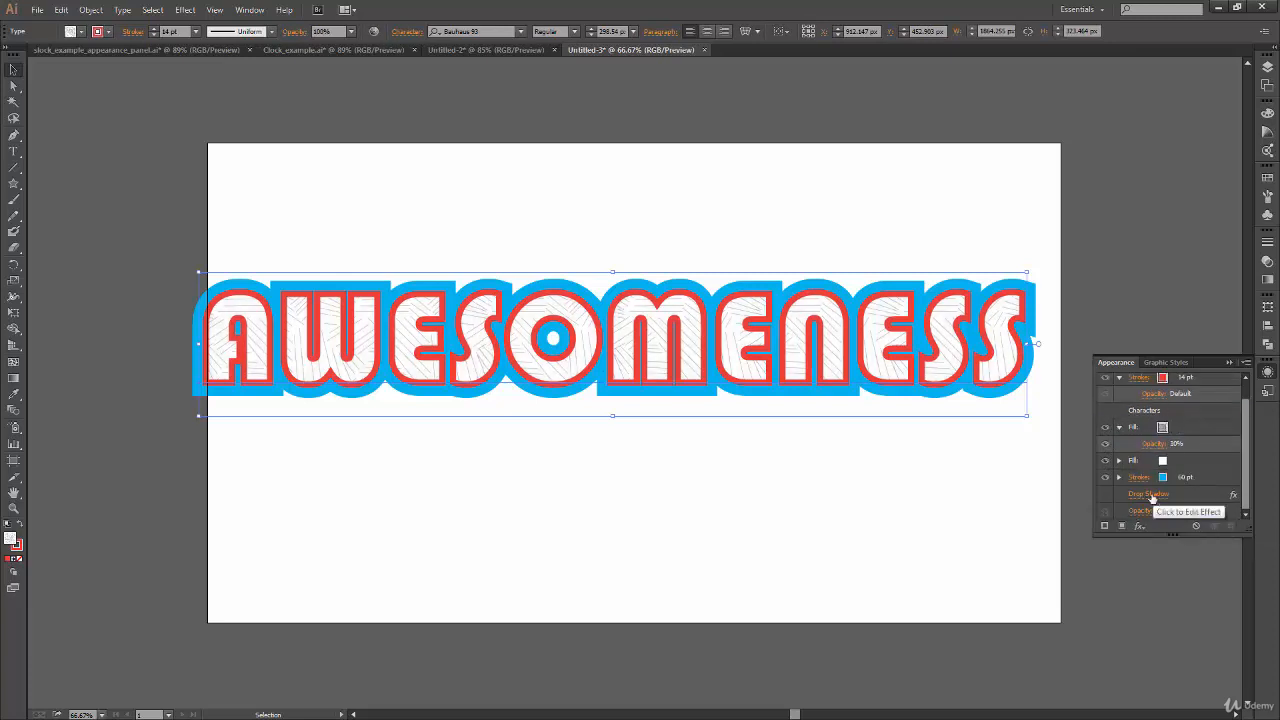
- Scale only the text's pattern fill, without transforming the object, trying 75% and applying a uniform 50%
{"action": "left_click", "coordinate": [1112, 431]}
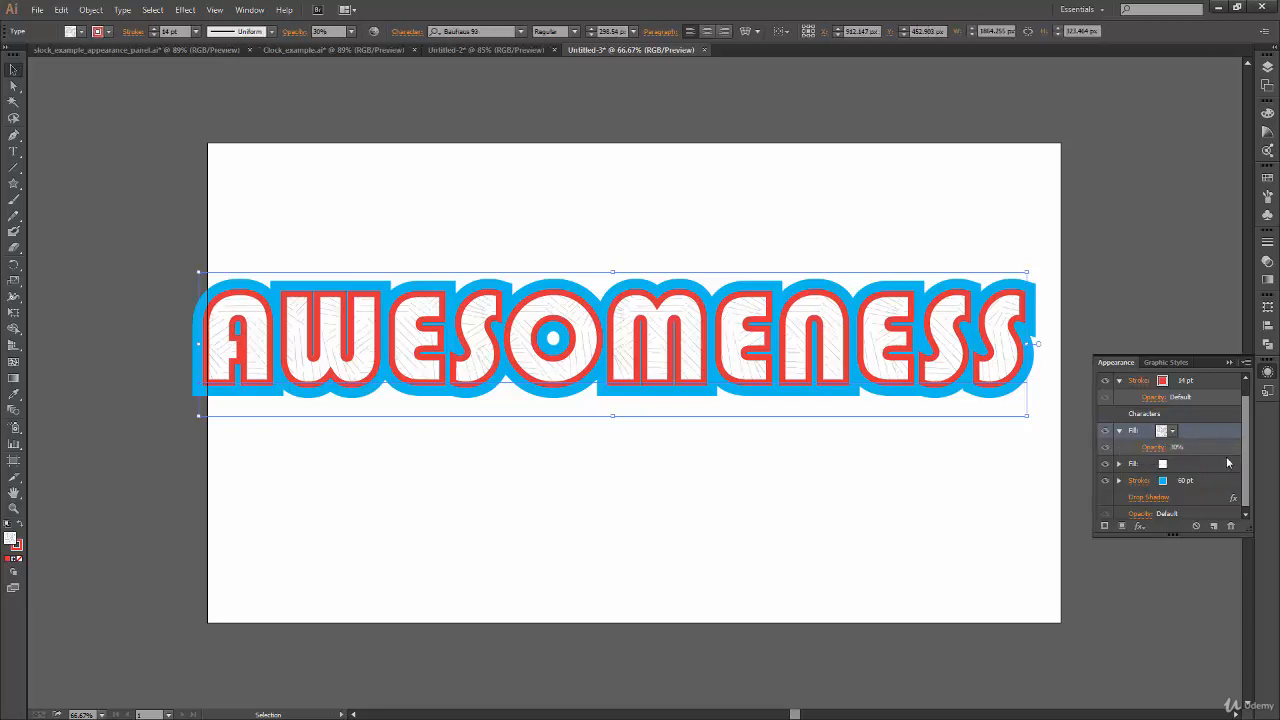
{"action": "right_click", "coordinate": [307, 367]}
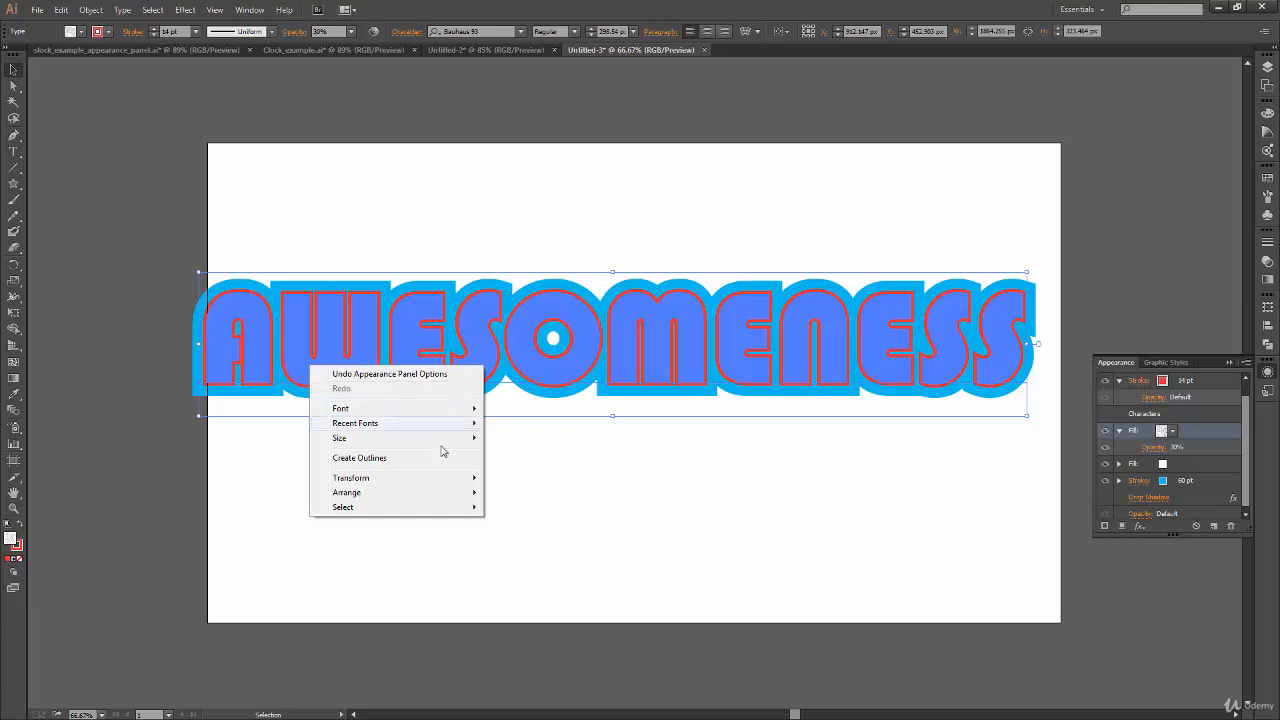
{"action": "mouse_move", "coordinate": [472, 480]}
{"action": "left_click", "coordinate": [564, 542]}
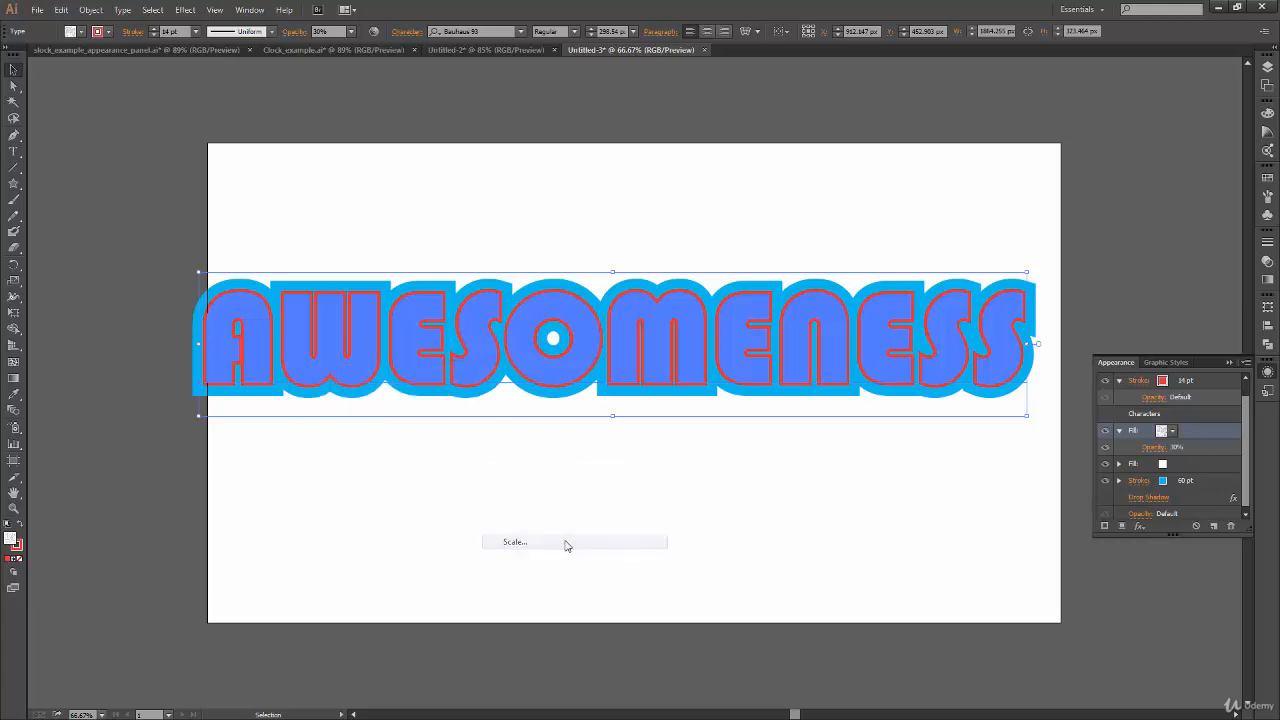
{"action": "left_click", "coordinate": [241, 376]}
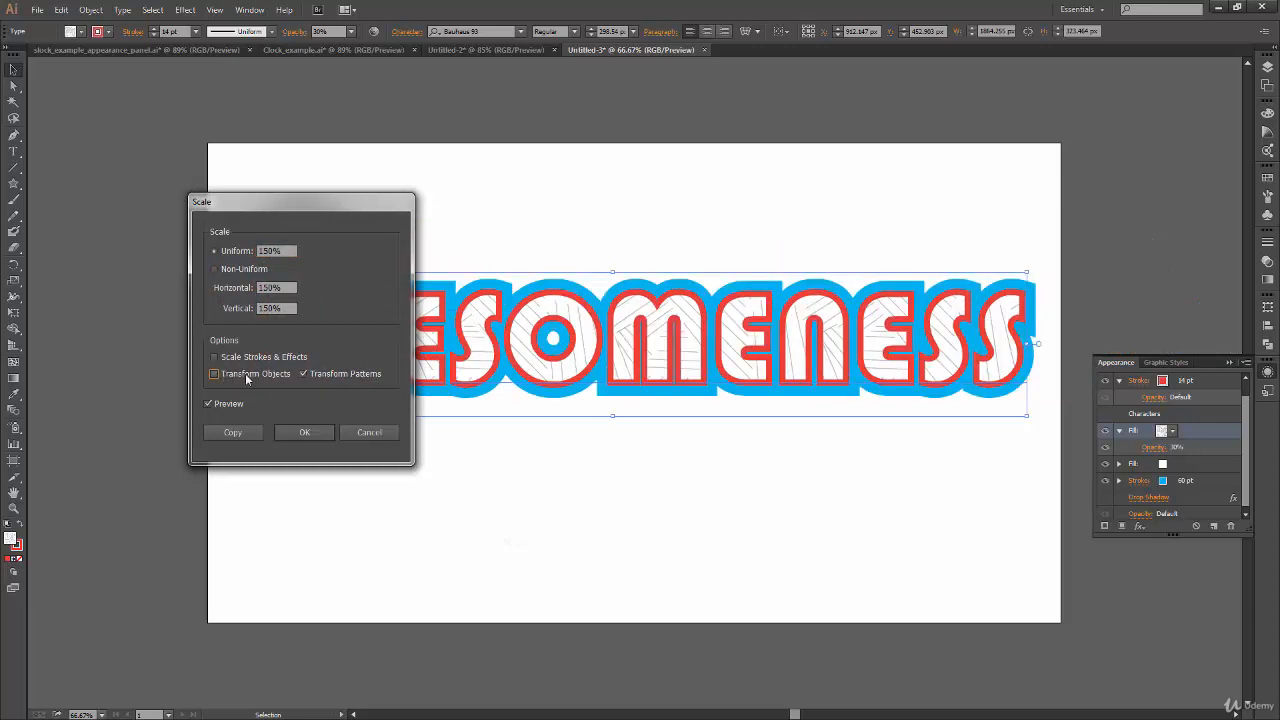
{"action": "left_click", "coordinate": [274, 251]}
{"action": "type", "text": "75"}
{"action": "key", "text": "Tab"}
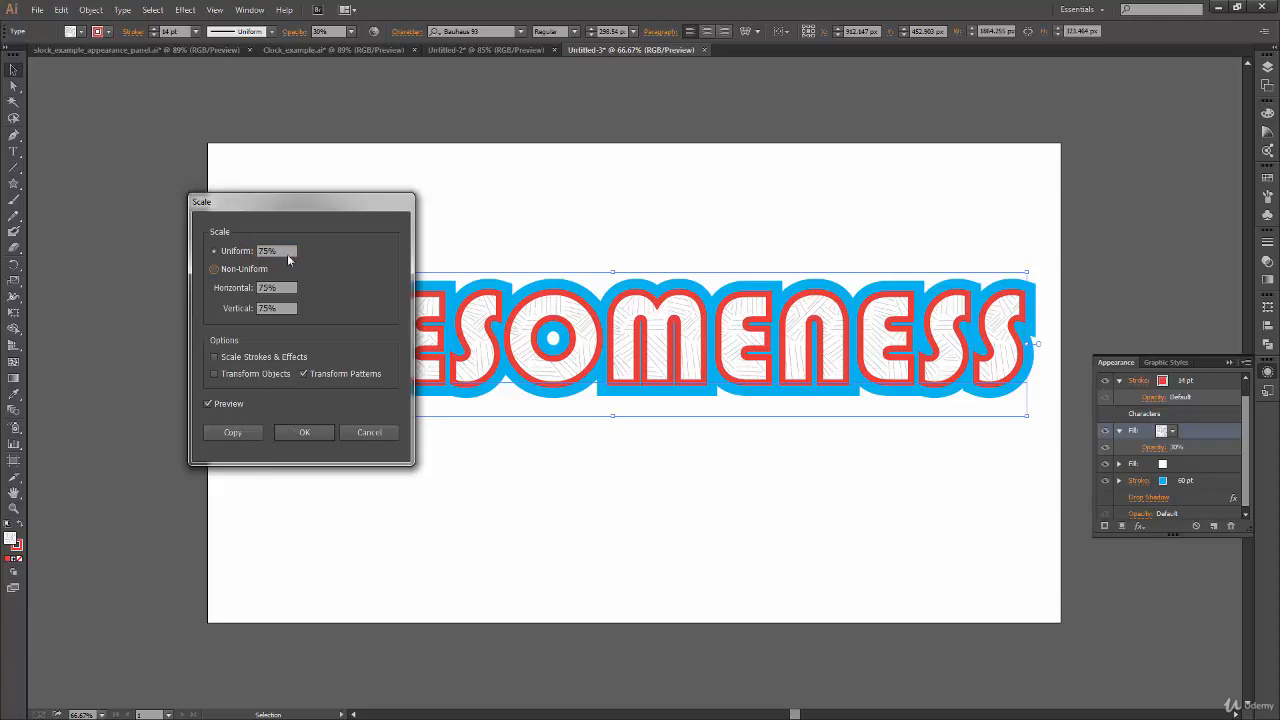
{"action": "left_click", "coordinate": [284, 251]}
{"action": "type", "text": "50"}
{"action": "key", "text": "Tab"}
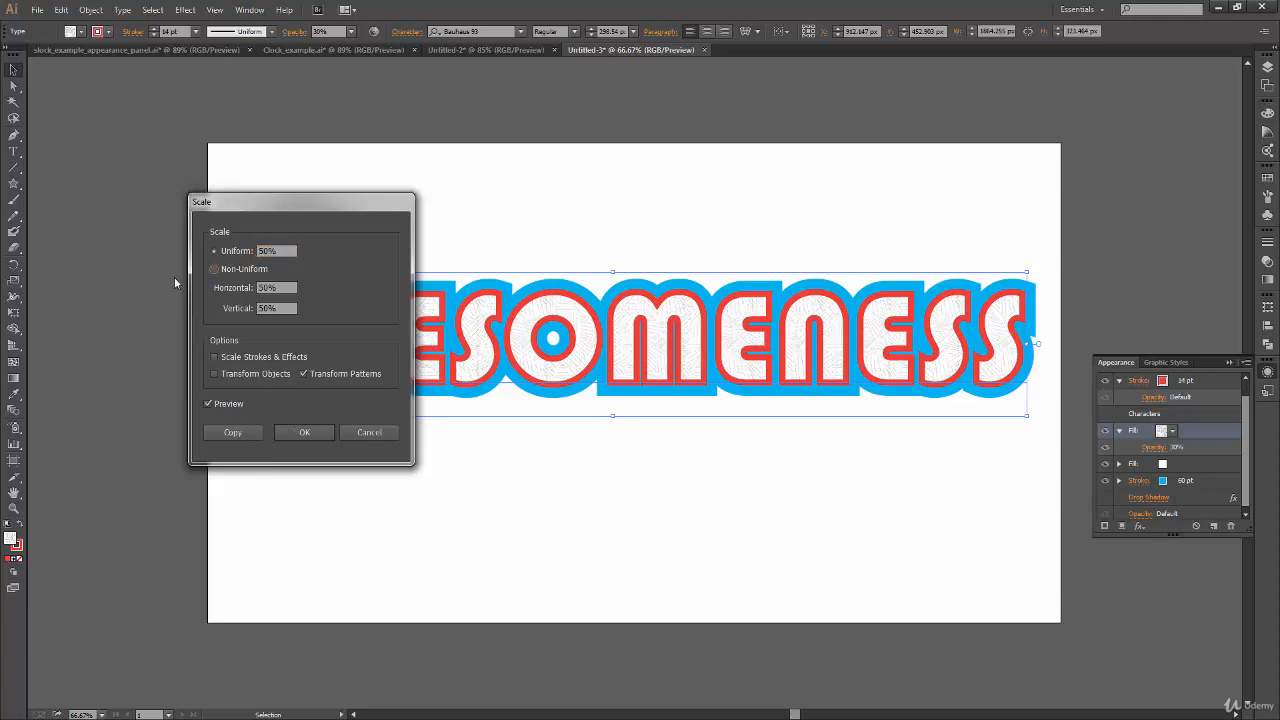
{"action": "left_click", "coordinate": [304, 432]}
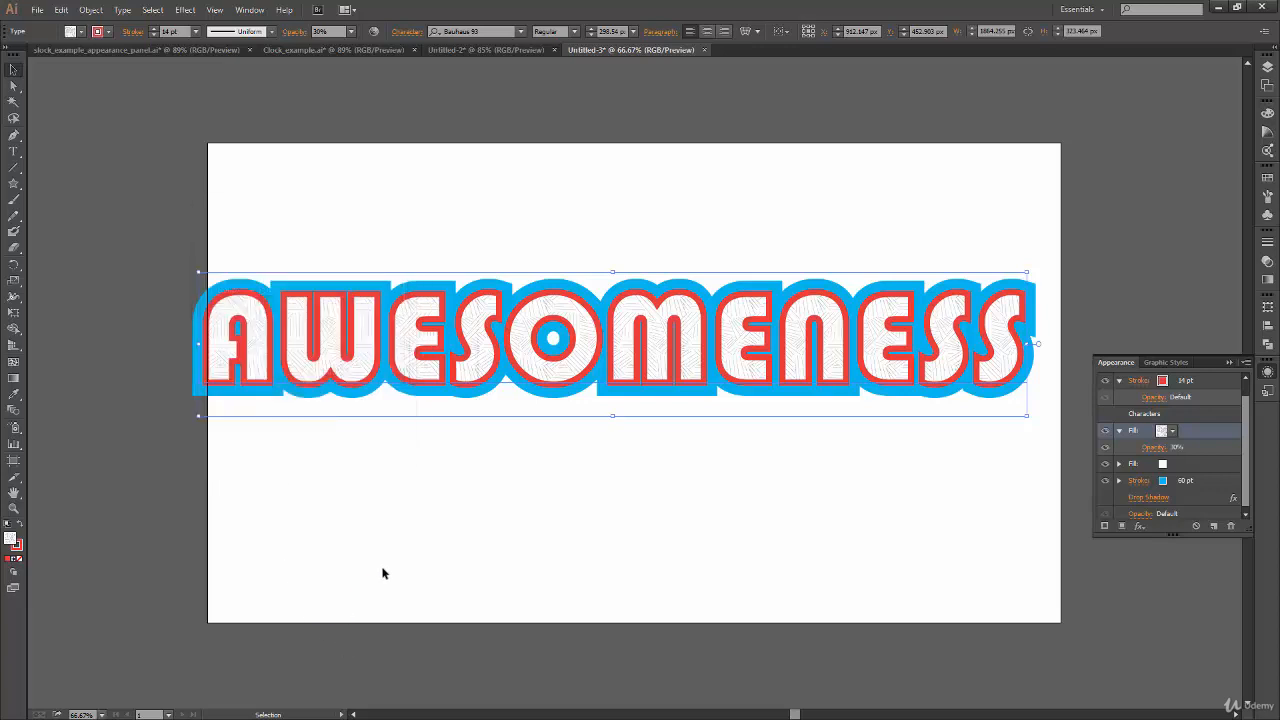
- Move the AWESOMENESS text slightly to the right so its outline fits inside the artboard
{"action": "left_click_drag", "start_coordinate": [835, 370], "coordinate": [923, 366]}
{"action": "left_click", "coordinate": [567, 592]}
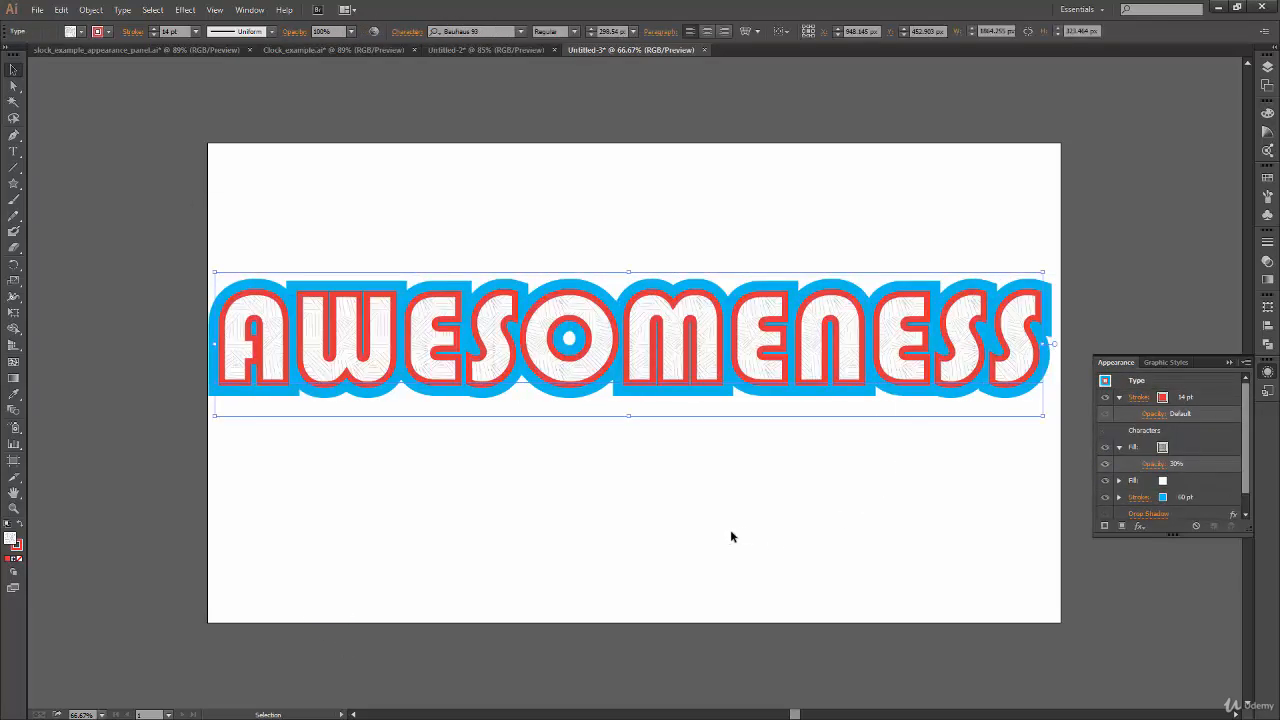
{"action": "left_click", "coordinate": [598, 577]}
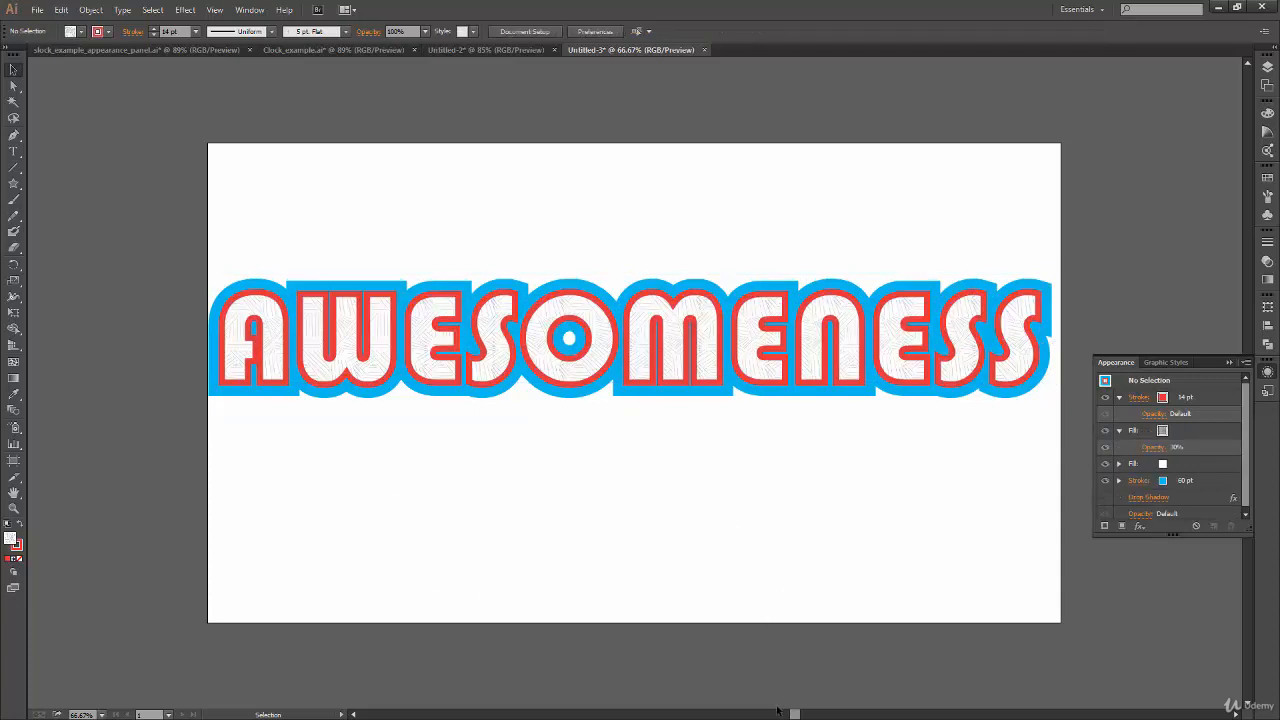
- Make the Drop Shadow effect of the AWESOMENESS text visible
{"action": "left_click", "coordinate": [832, 350]}
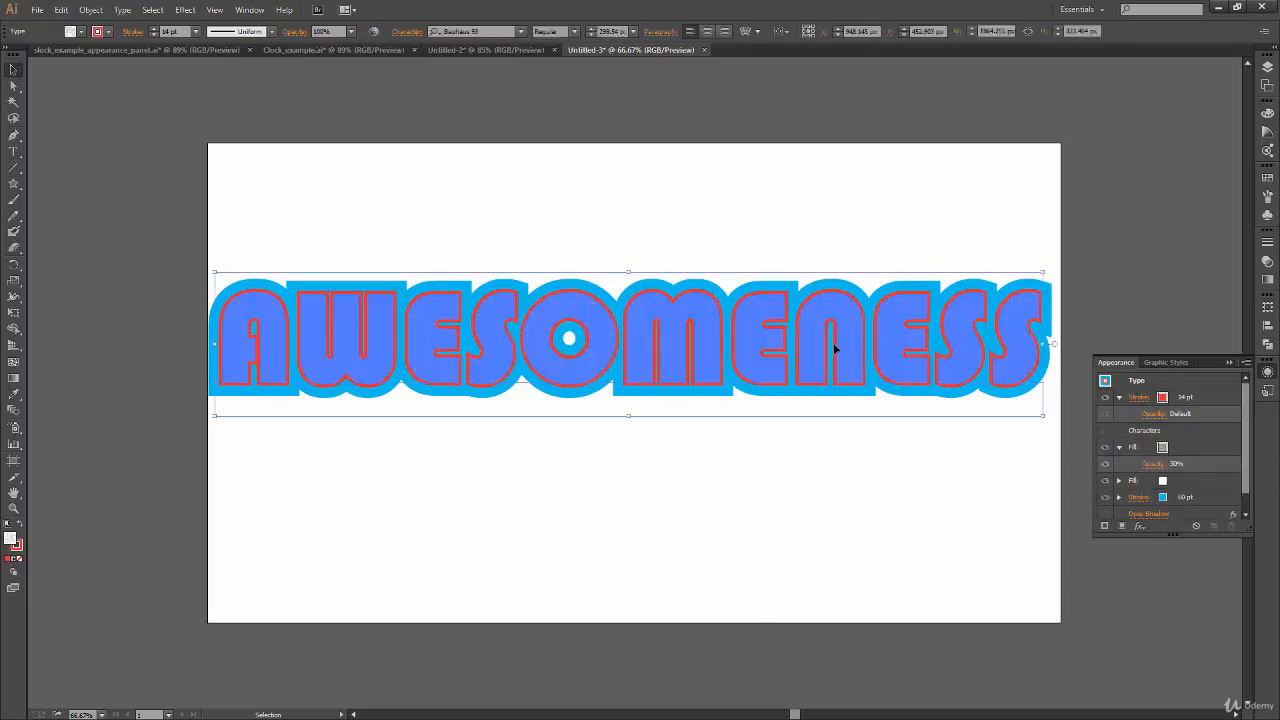
{"action": "left_click_drag", "start_coordinate": [1246, 488], "coordinate": [1245, 512]}
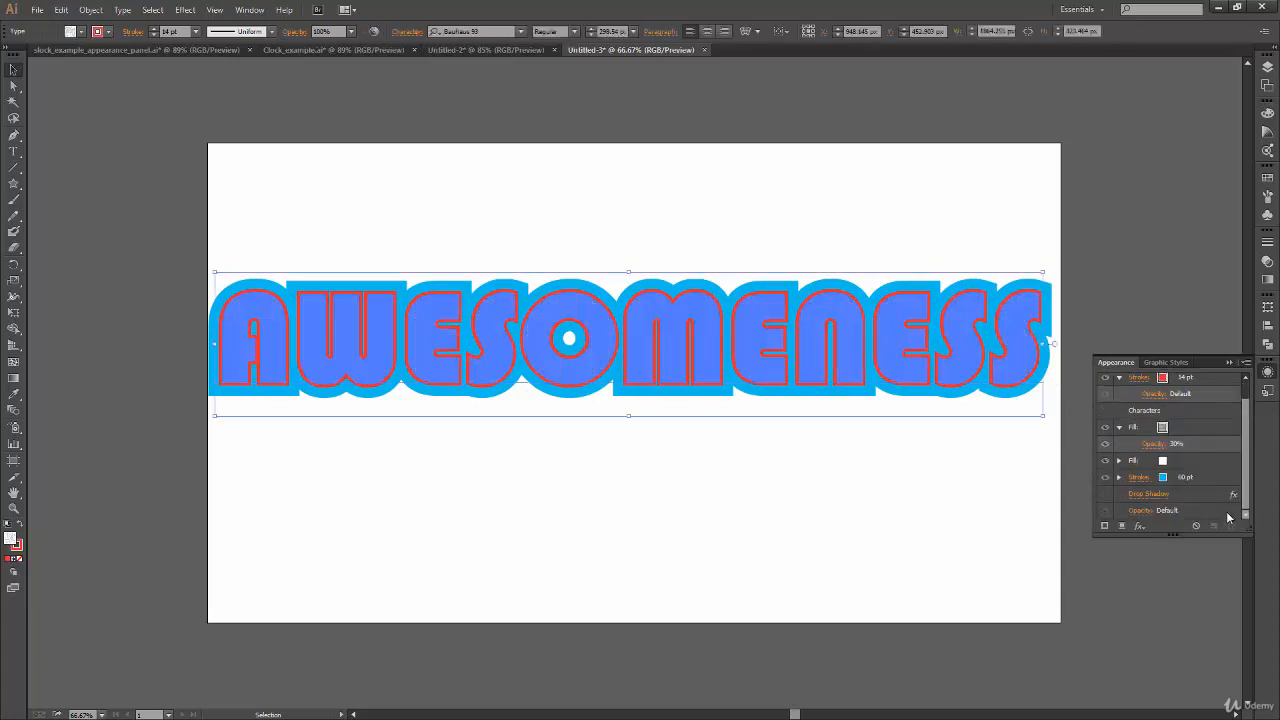
{"action": "left_click", "coordinate": [1106, 493]}
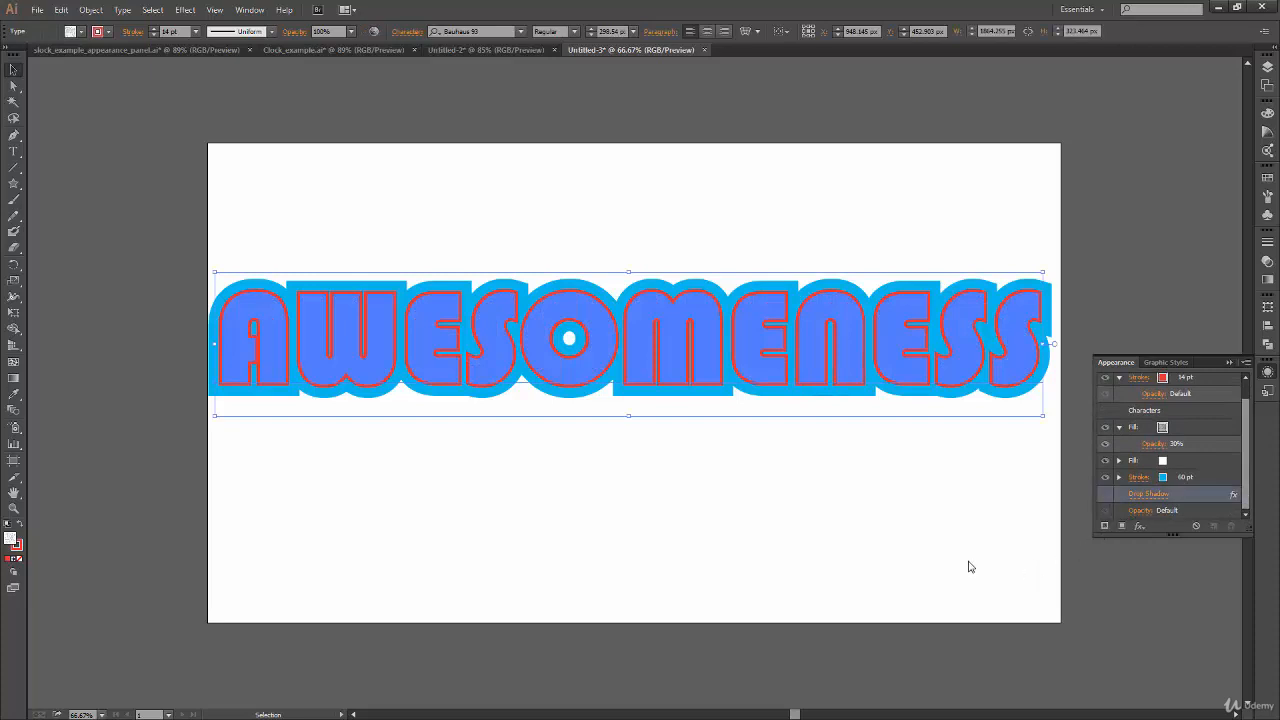
{"action": "left_click", "coordinate": [702, 561]}
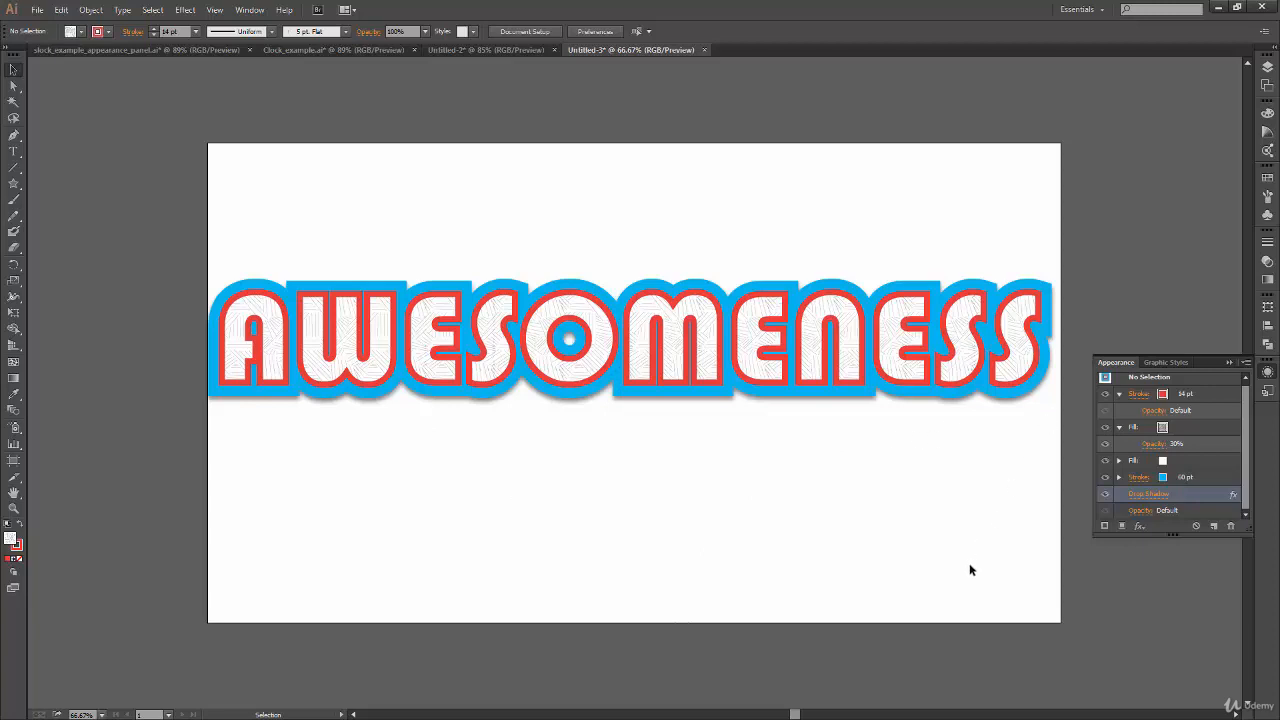
- Compare the text with the clock artwork in the appearance panel example document and return to the text document
{"action": "left_click", "coordinate": [161, 49]}
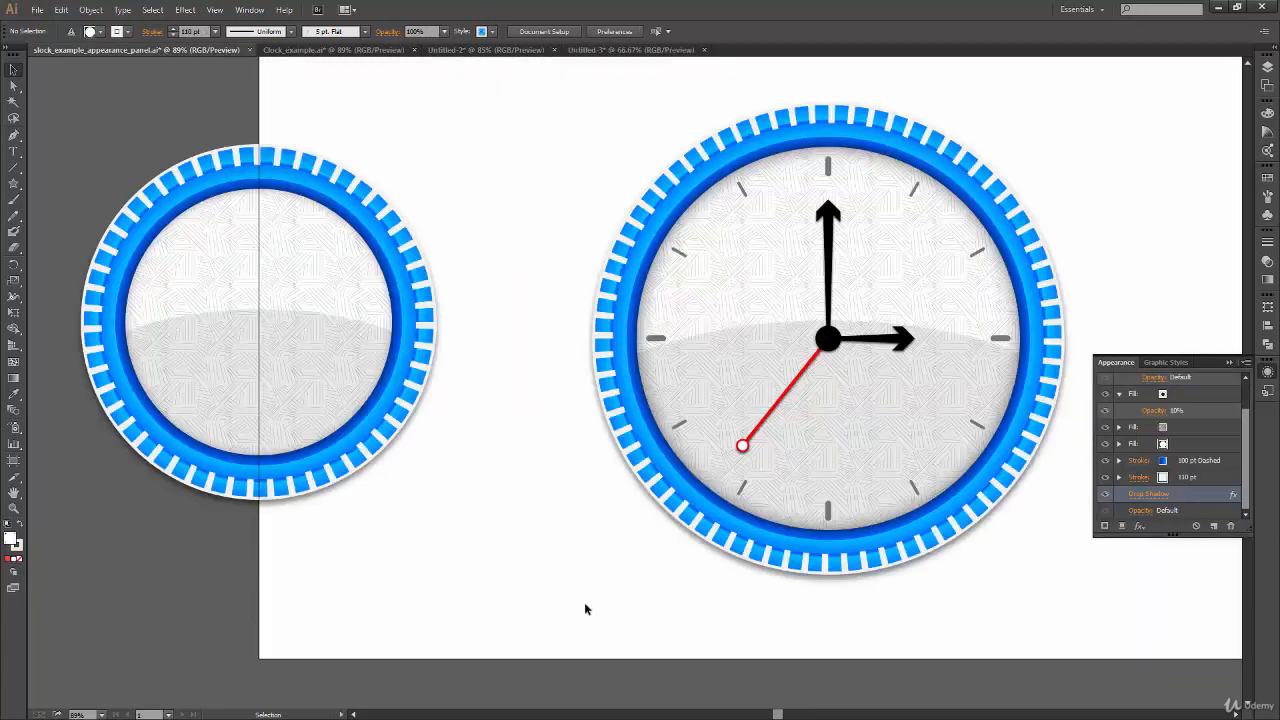
{"action": "left_click", "coordinate": [575, 49]}
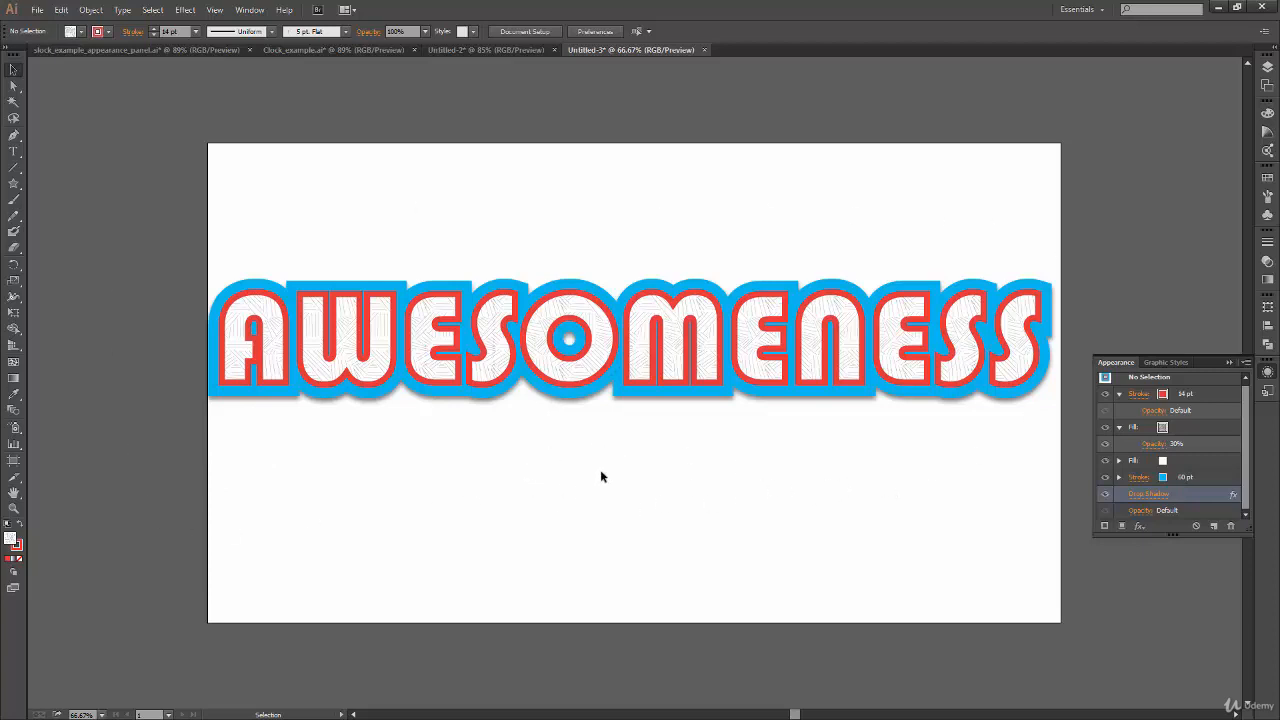
- Store the text's appearance as a new graphic style and start saving the styles as a library
{"action": "left_click", "coordinate": [911, 391]}
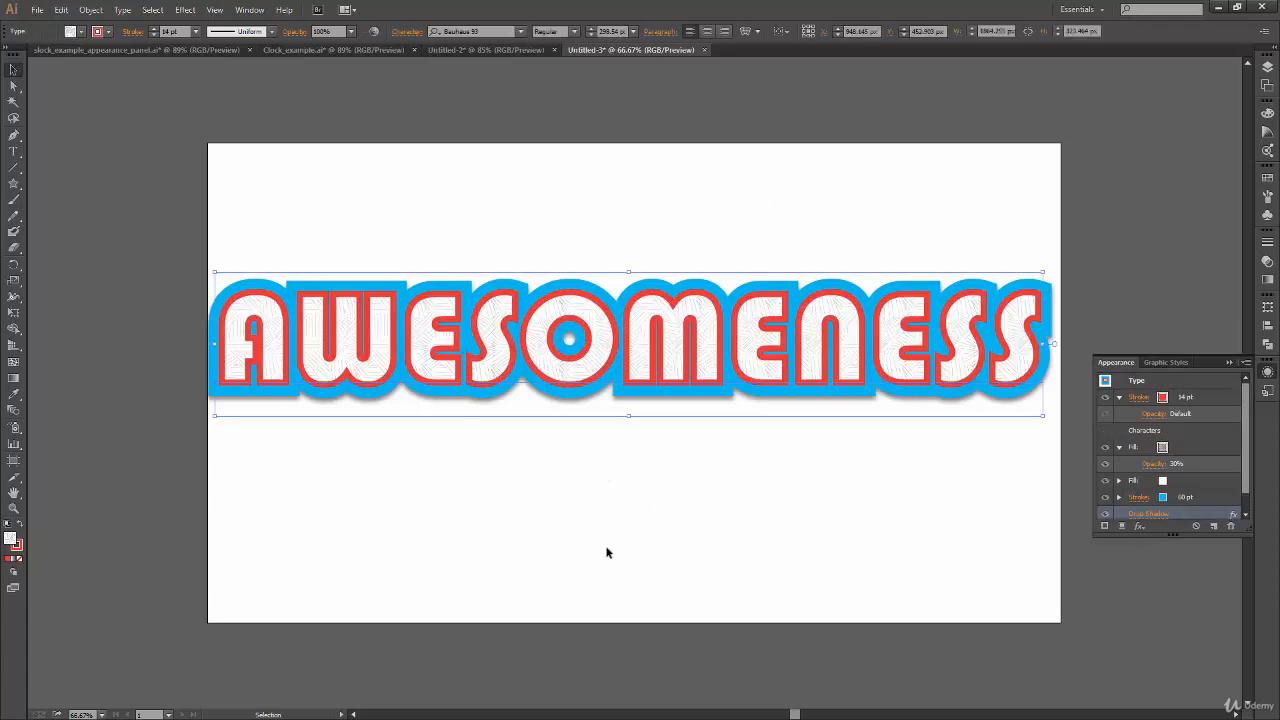
{"action": "left_click", "coordinate": [1267, 391]}
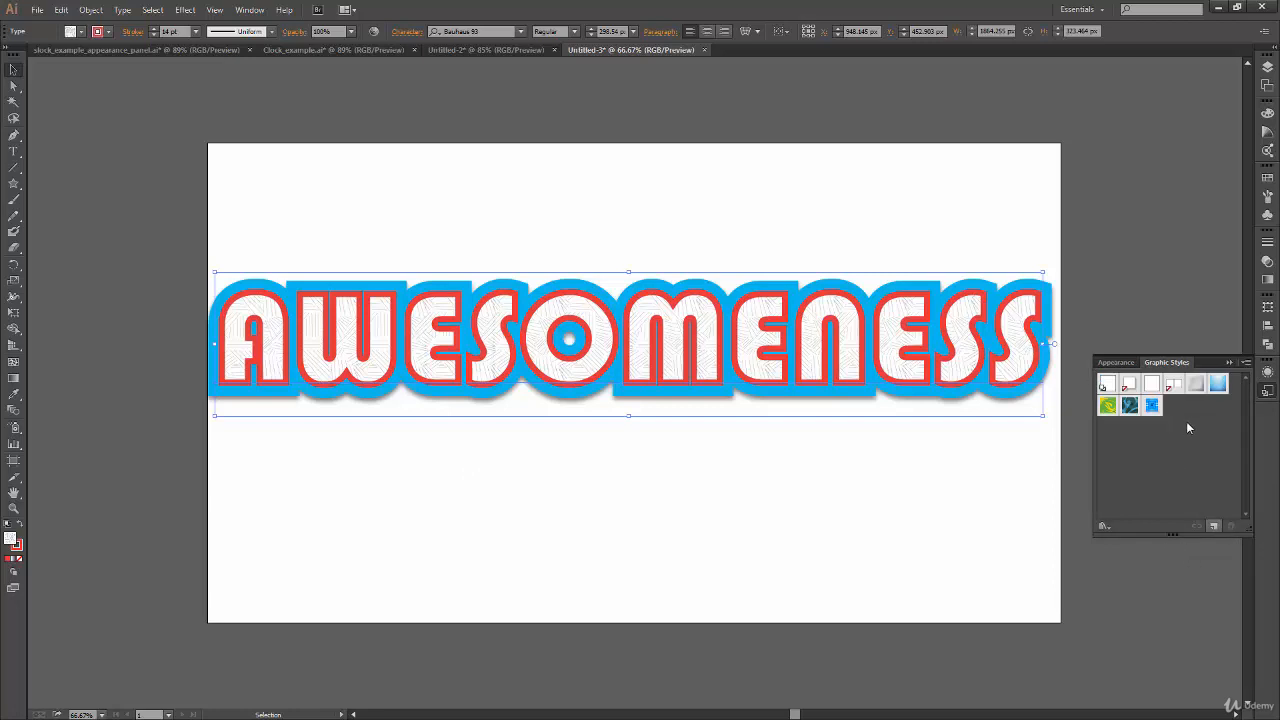
{"action": "left_click", "coordinate": [1246, 366]}
{"action": "left_click", "coordinate": [1175, 625]}
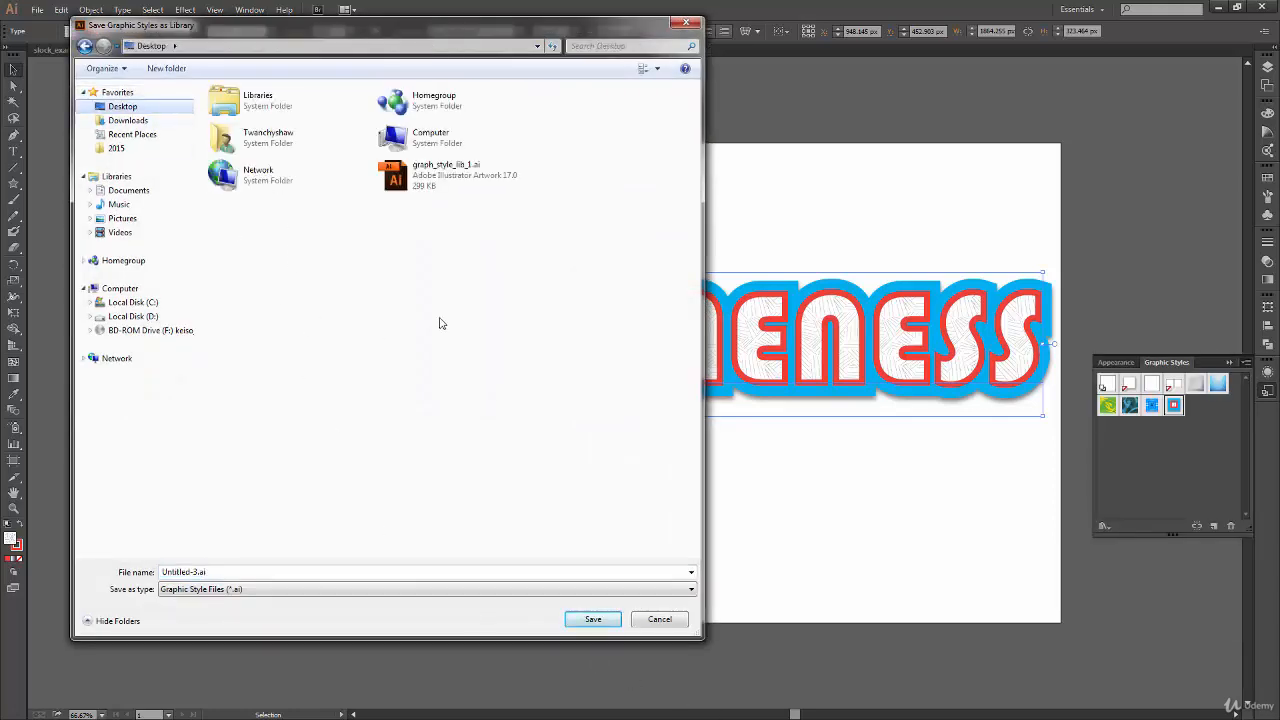
{"action": "left_click", "coordinate": [465, 181]}
{"action": "left_click", "coordinate": [220, 570]}
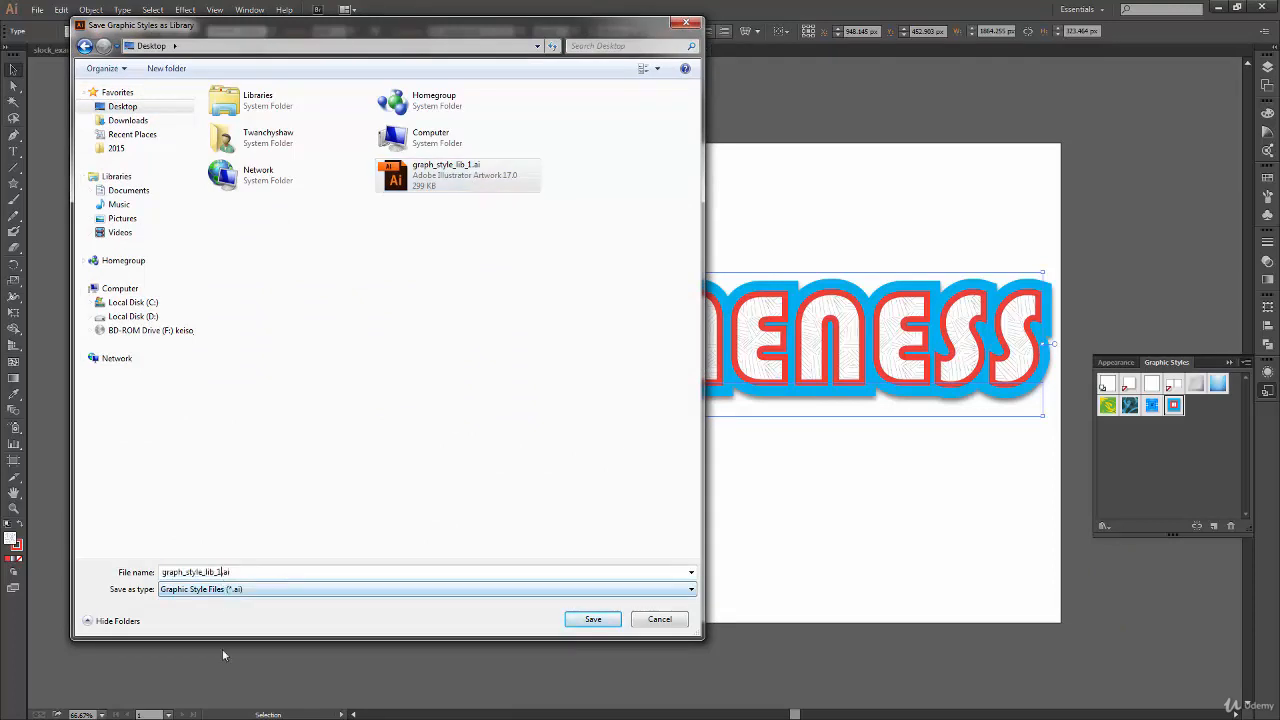
{"action": "key", "text": "BackSpace"}
{"action": "type", "text": "2"}
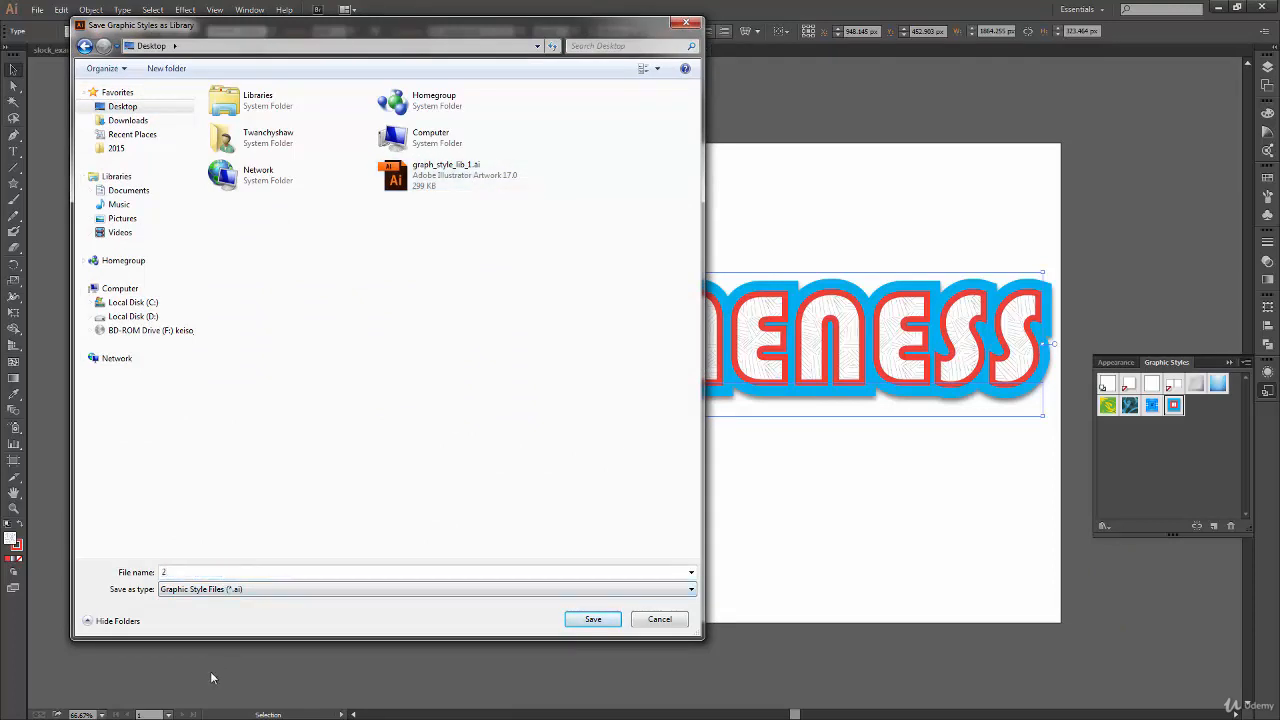
{"action": "left_click", "coordinate": [425, 178]}
{"action": "double_click", "coordinate": [221, 573]}
{"action": "left_click", "coordinate": [221, 573]}
{"action": "key", "text": "BackSpace"}
{"action": "type", "text": "2"}
- Save the graphic style library on the desktop as graph_style_lib_2.ai, basing the name on graph_style_lib_1.ai
{"action": "left_click", "coordinate": [437, 190]}
{"action": "double_click", "coordinate": [221, 573]}
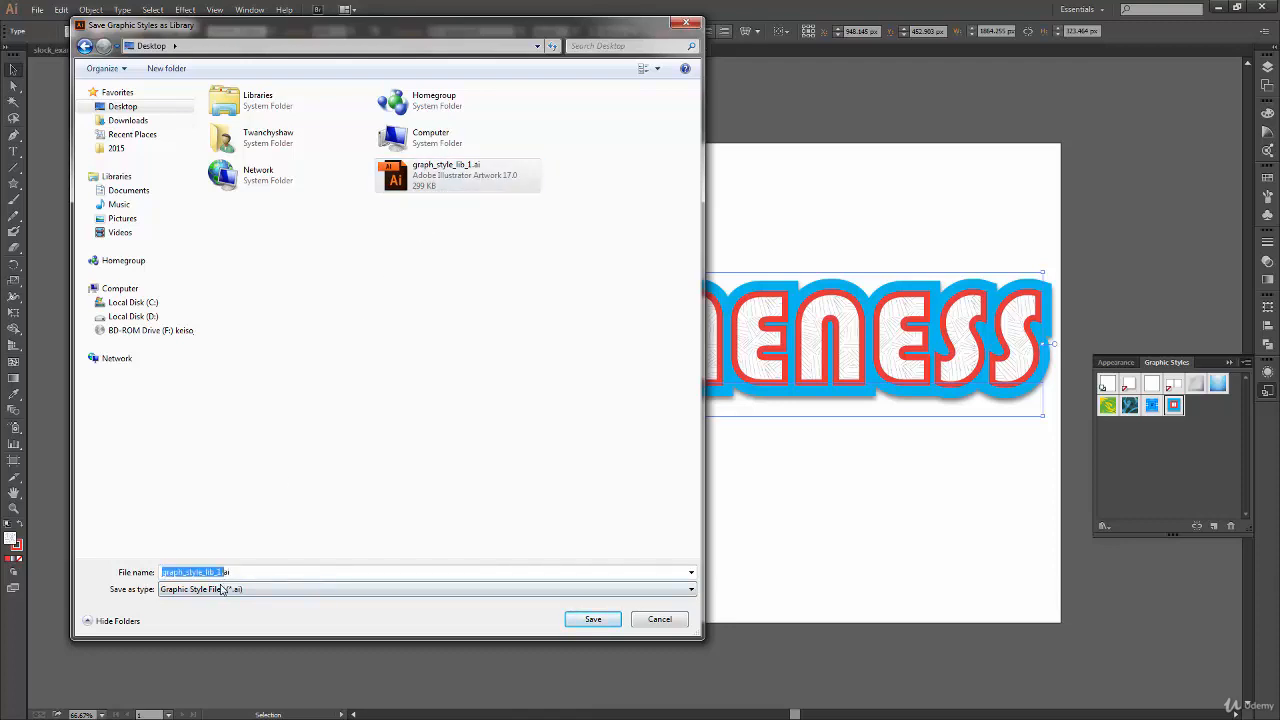
{"action": "left_click", "coordinate": [221, 574]}
{"action": "key", "text": "BackSpace"}
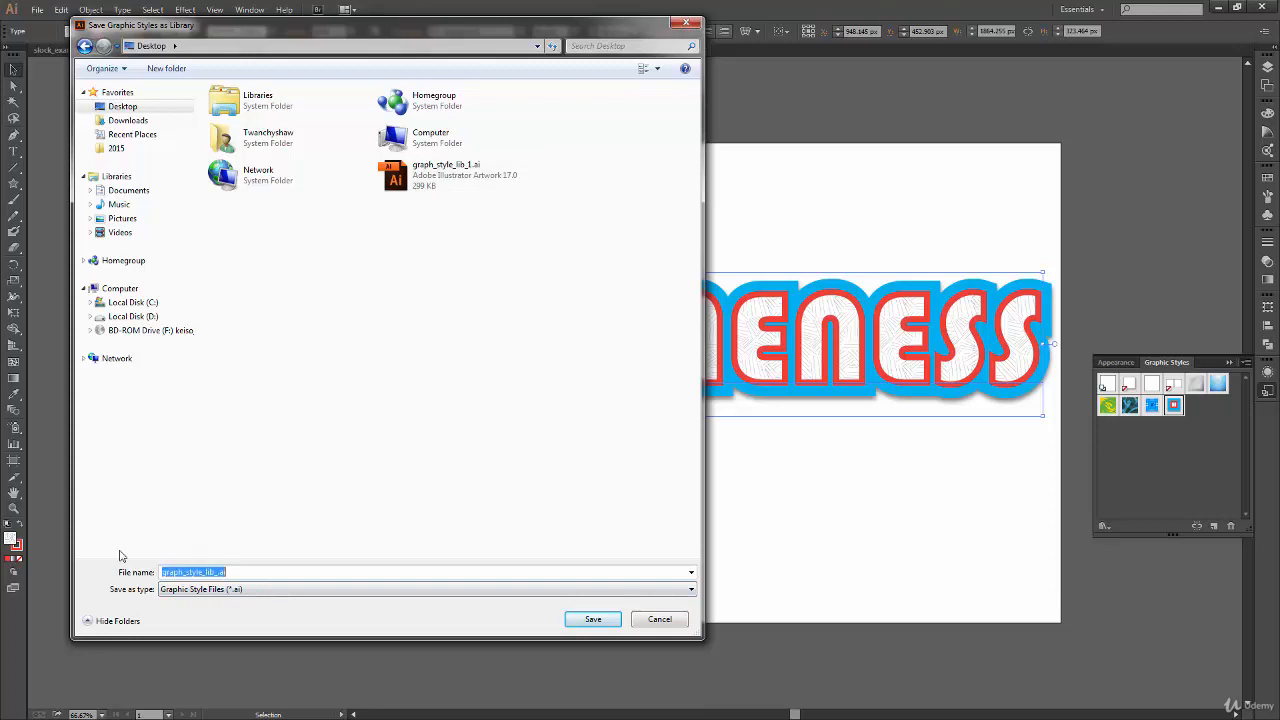
{"action": "key", "text": "Right"}
{"action": "key", "text": "Left"}
{"action": "key", "text": "Left"}
{"action": "type", "text": "2"}
{"action": "key", "text": "Return"}
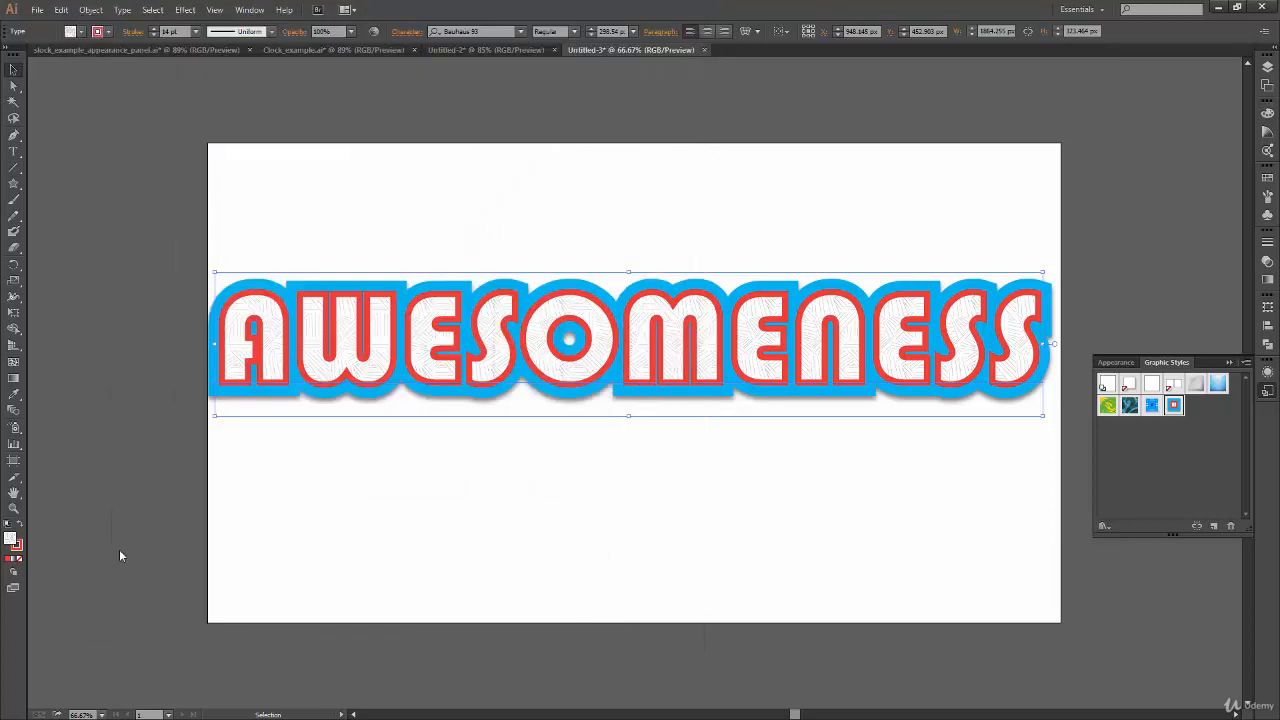
- Load the graph_style_lib_2 graphic style library from the desktop in the clock appearance panel example document
{"action": "key", "text": "ctrl+Tab"}
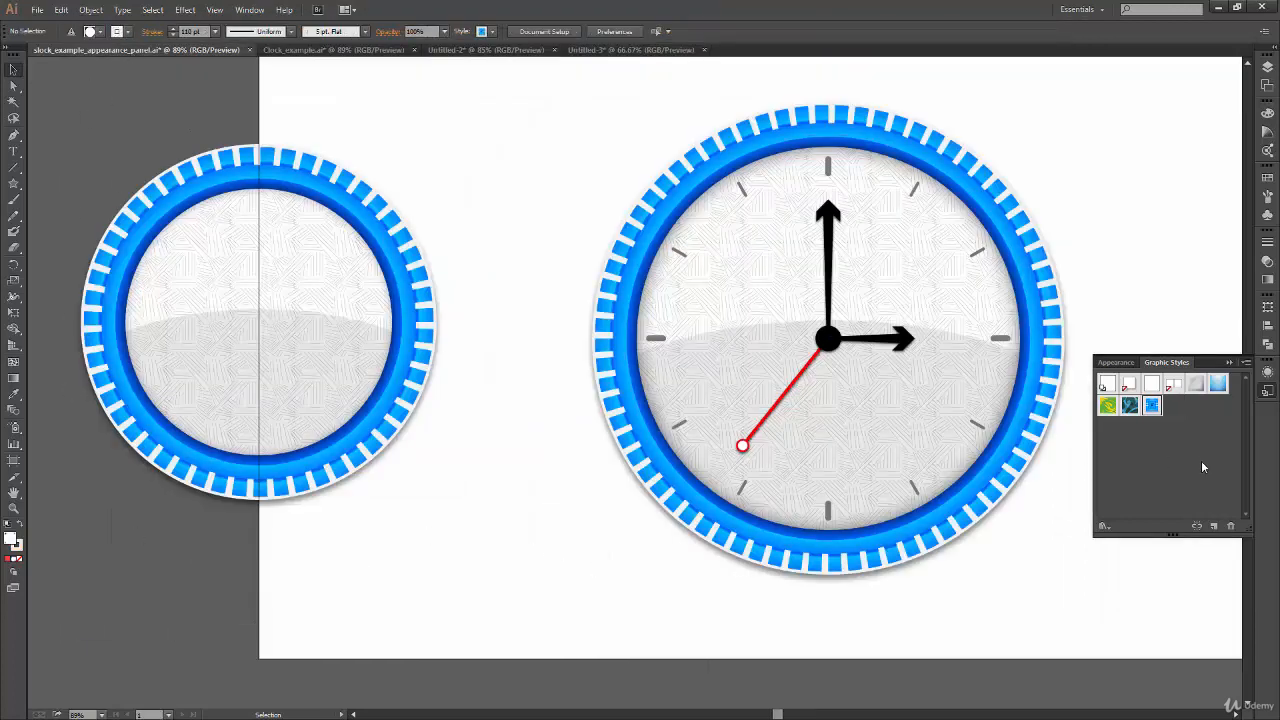
{"action": "left_click", "coordinate": [1246, 363]}
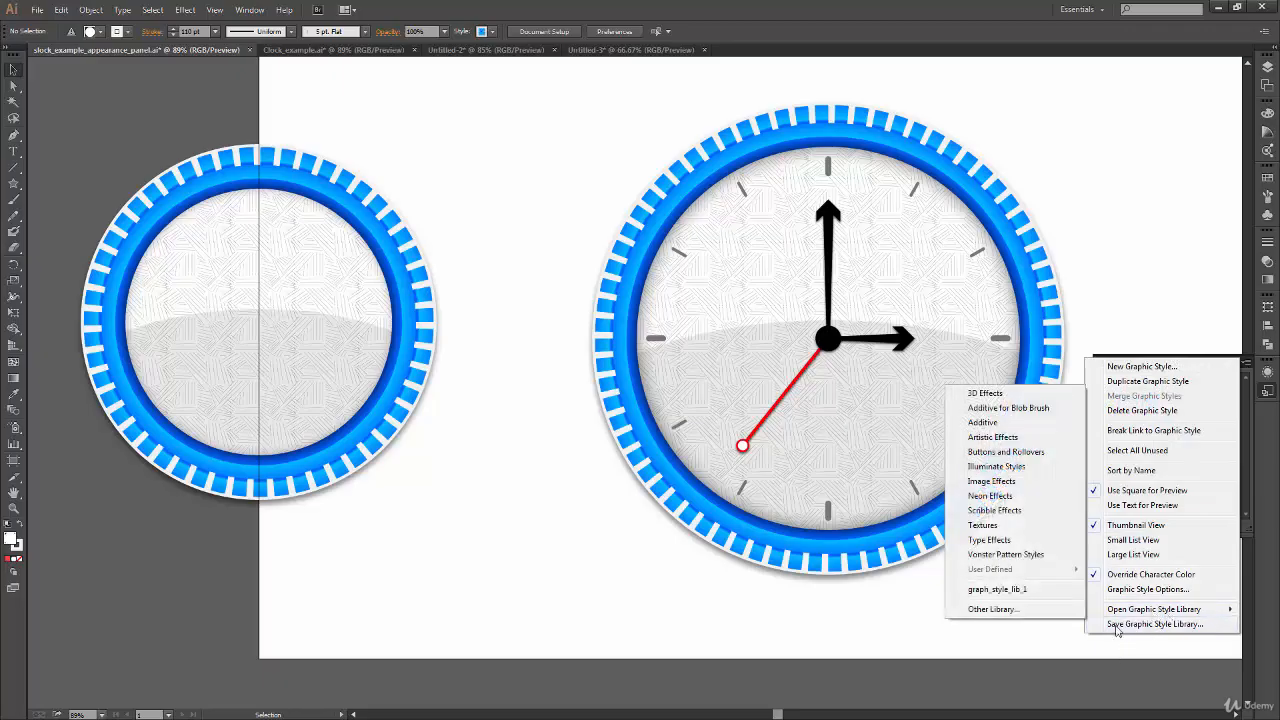
{"action": "left_click", "coordinate": [998, 616]}
{"action": "left_click", "coordinate": [123, 106]}
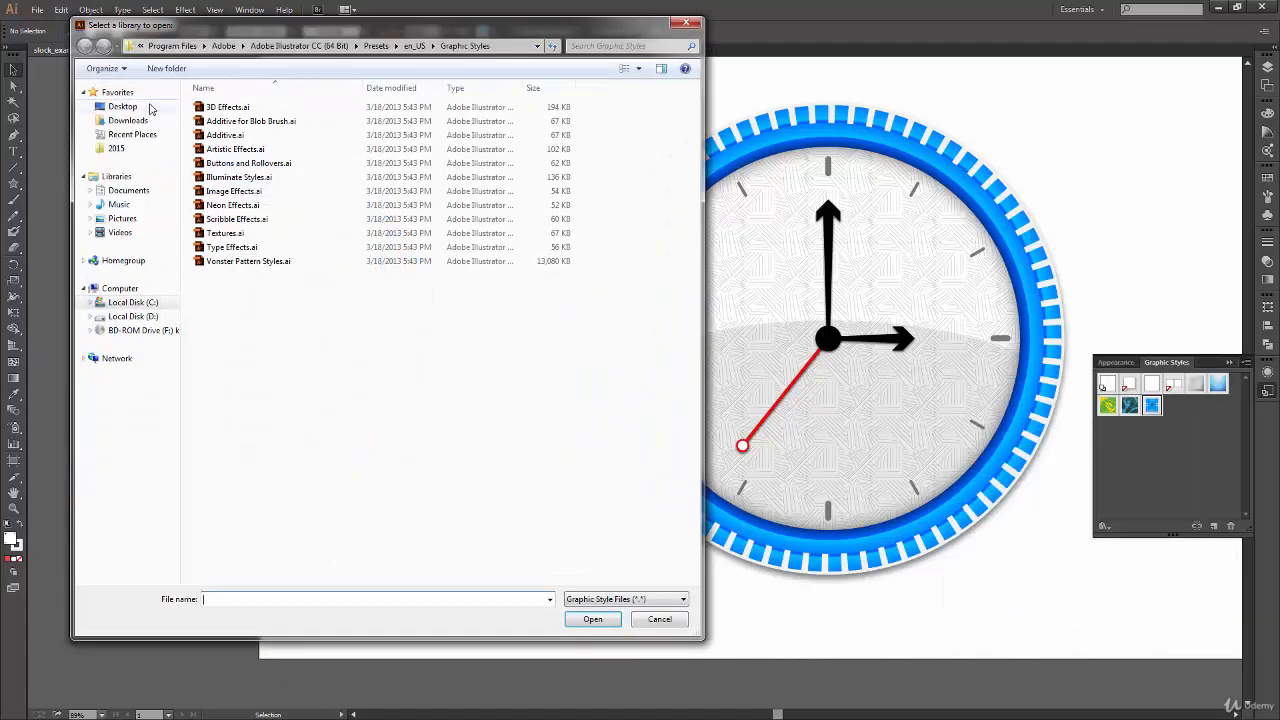
{"action": "left_click", "coordinate": [604, 619]}
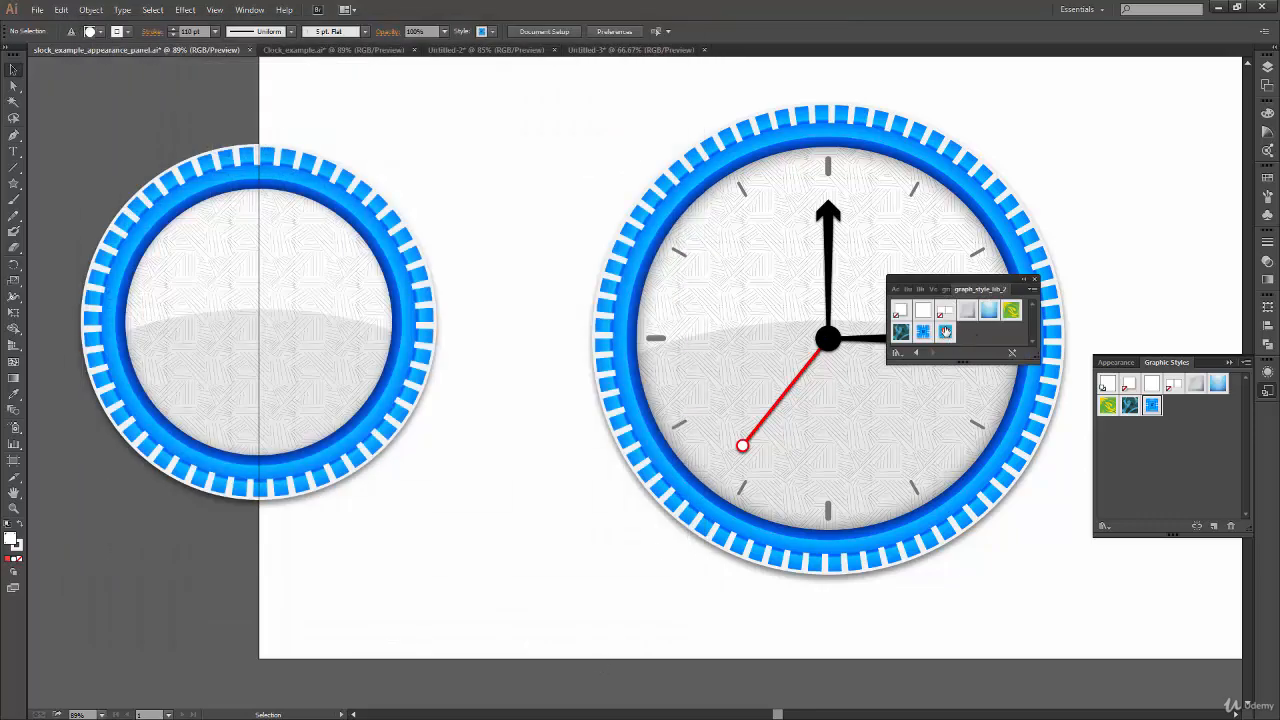
- Apply the red-and-cyan library style to the plain circle beside the clock, try the blue clock style, and settle on red-and-cyan
{"action": "left_click", "coordinate": [332, 410]}
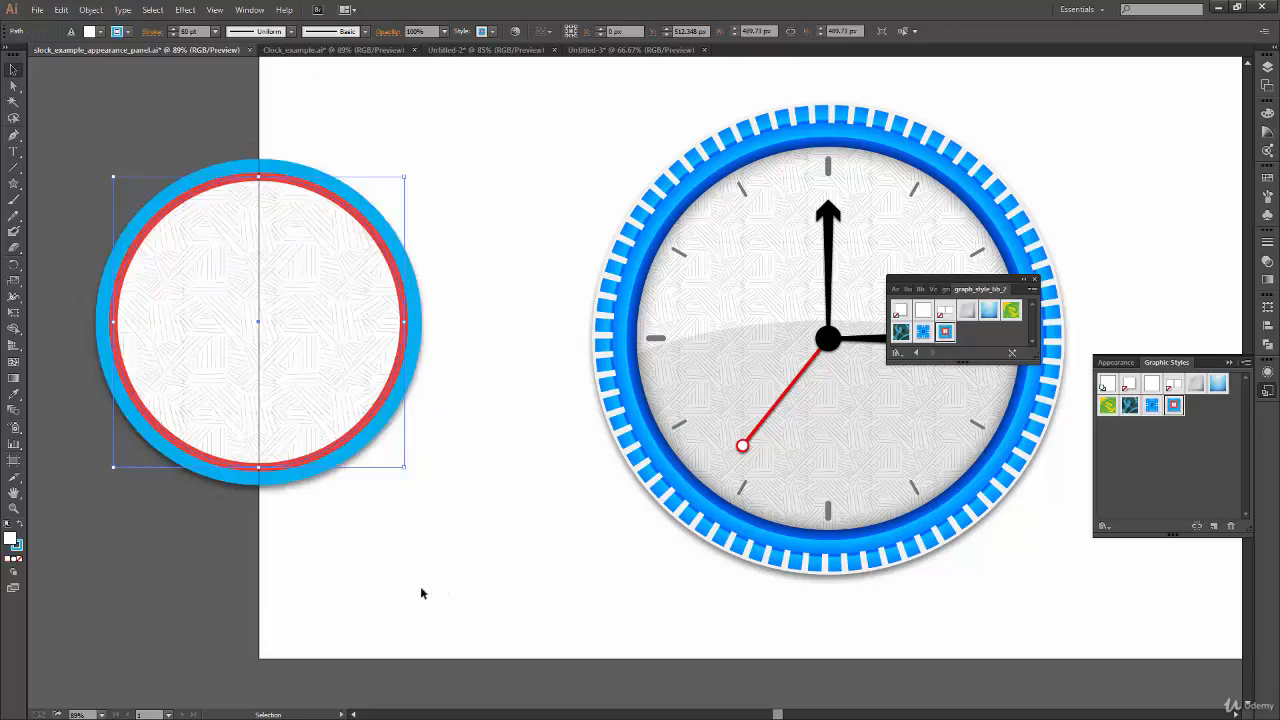
{"action": "left_click", "coordinate": [266, 603]}
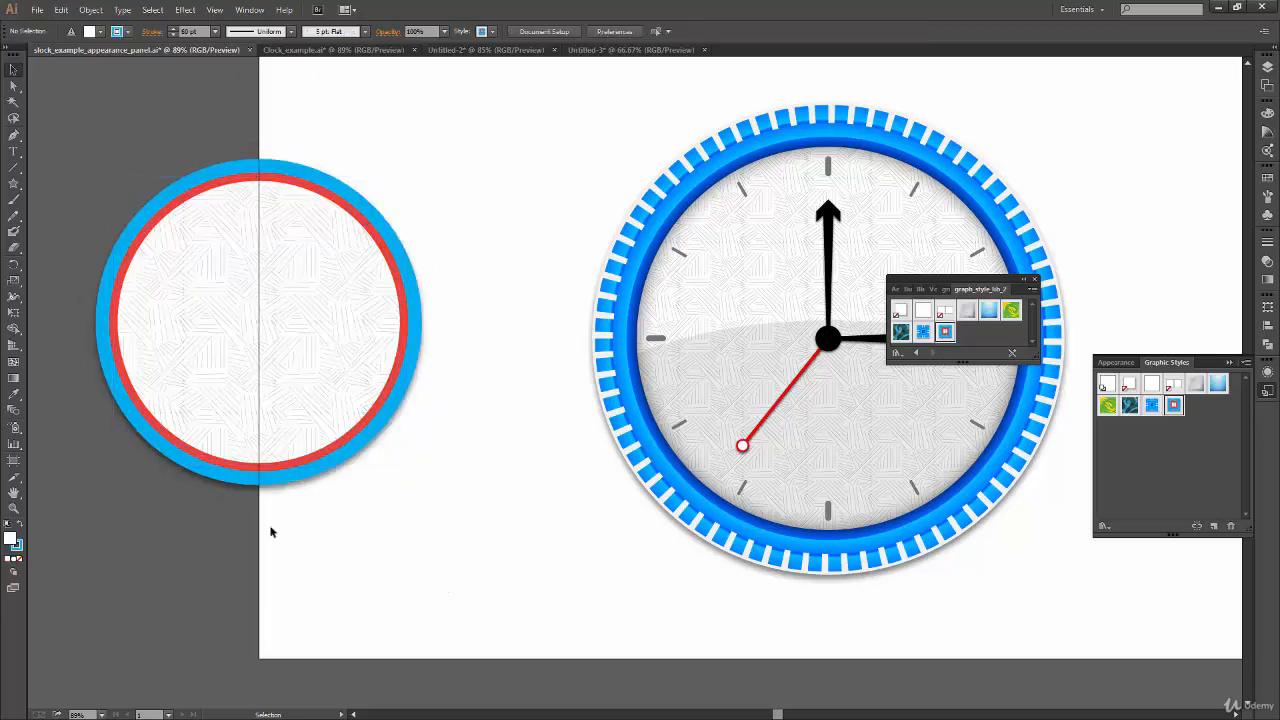
{"action": "left_click", "coordinate": [350, 437]}
{"action": "left_click", "coordinate": [924, 335]}
{"action": "left_click", "coordinate": [945, 334]}
{"action": "left_click", "coordinate": [537, 582]}
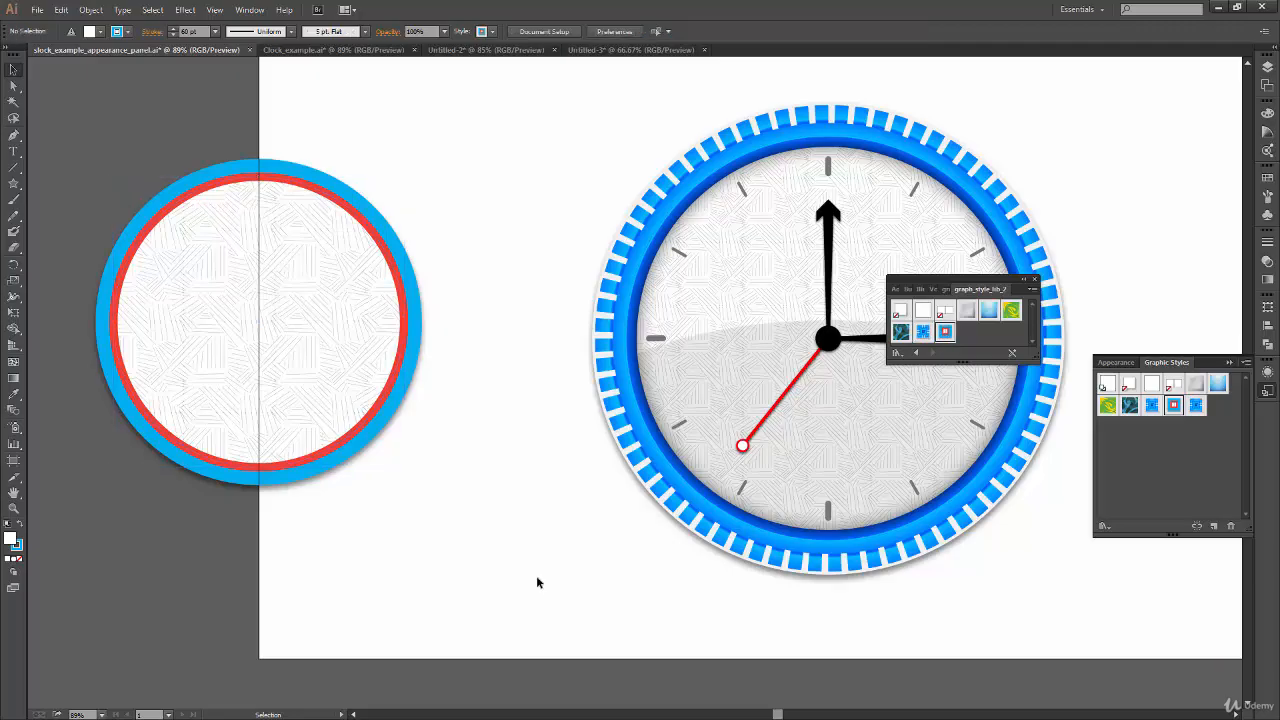